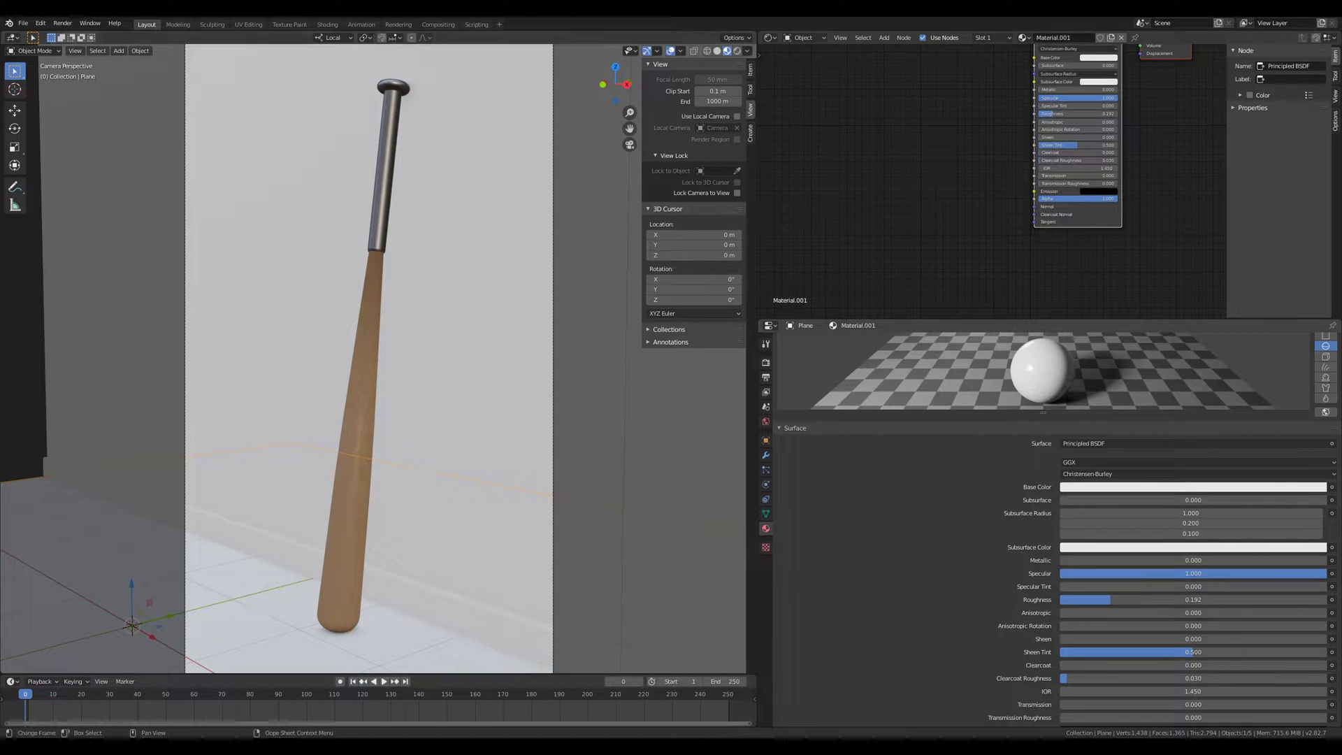
# Step: Switch to the batte folder and view the rendu_batte and verre_destruction renders one after the other
pyautogui.hotkey('alt', 'Tab')
pyautogui.doubleClick(460, 88)
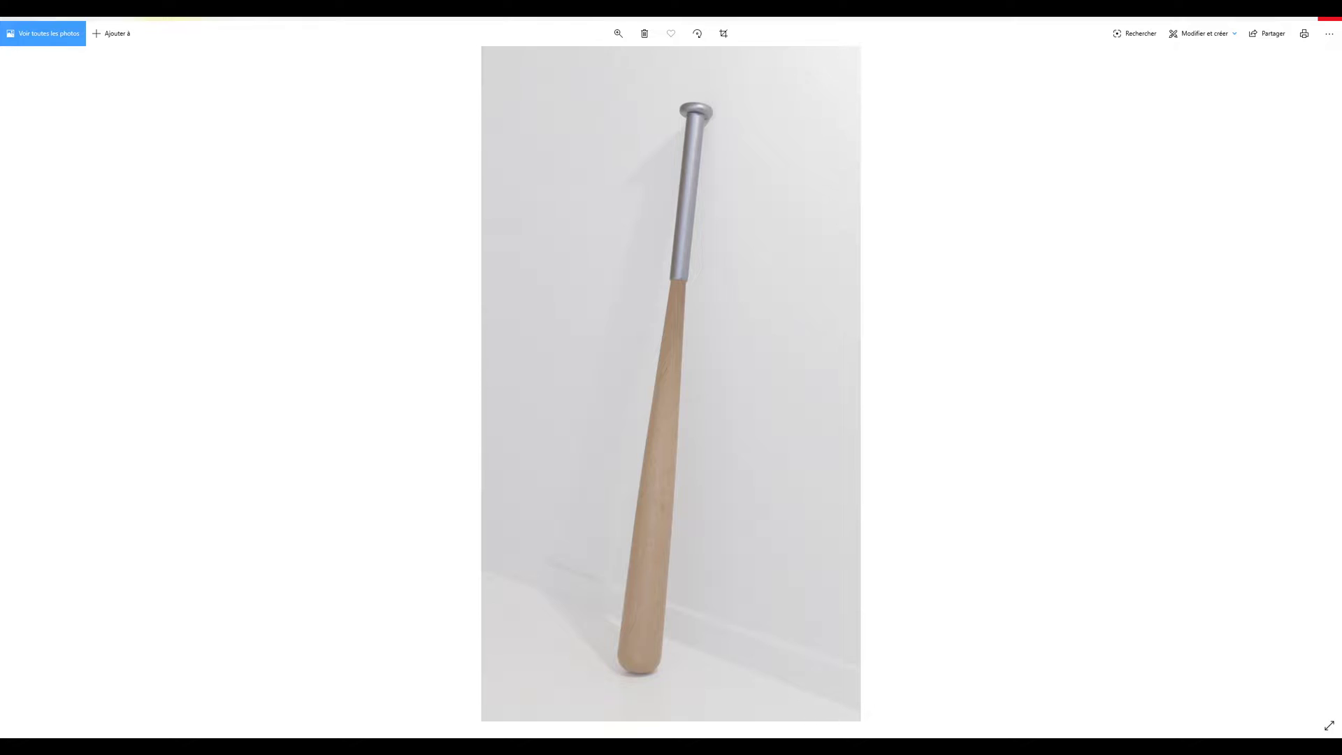
pyautogui.hotkey('alt', 'F4')
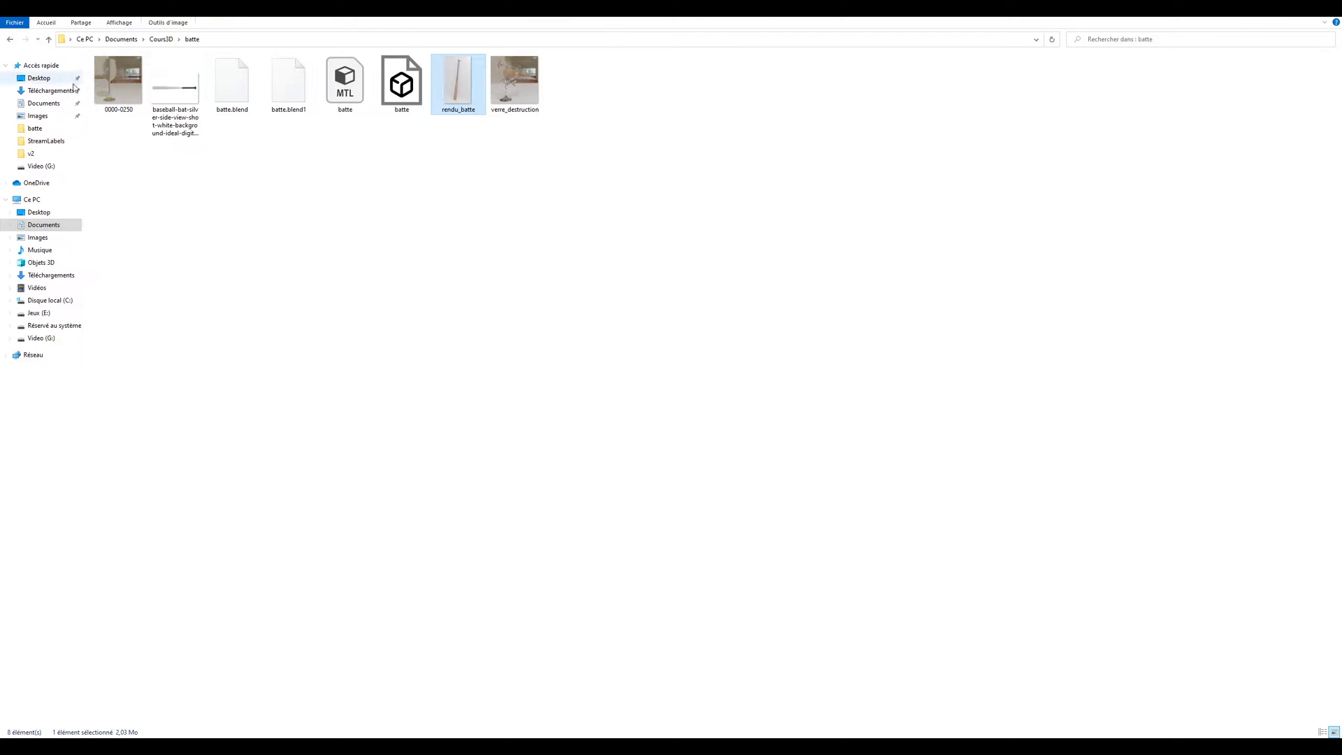
pyautogui.doubleClick(514, 80)
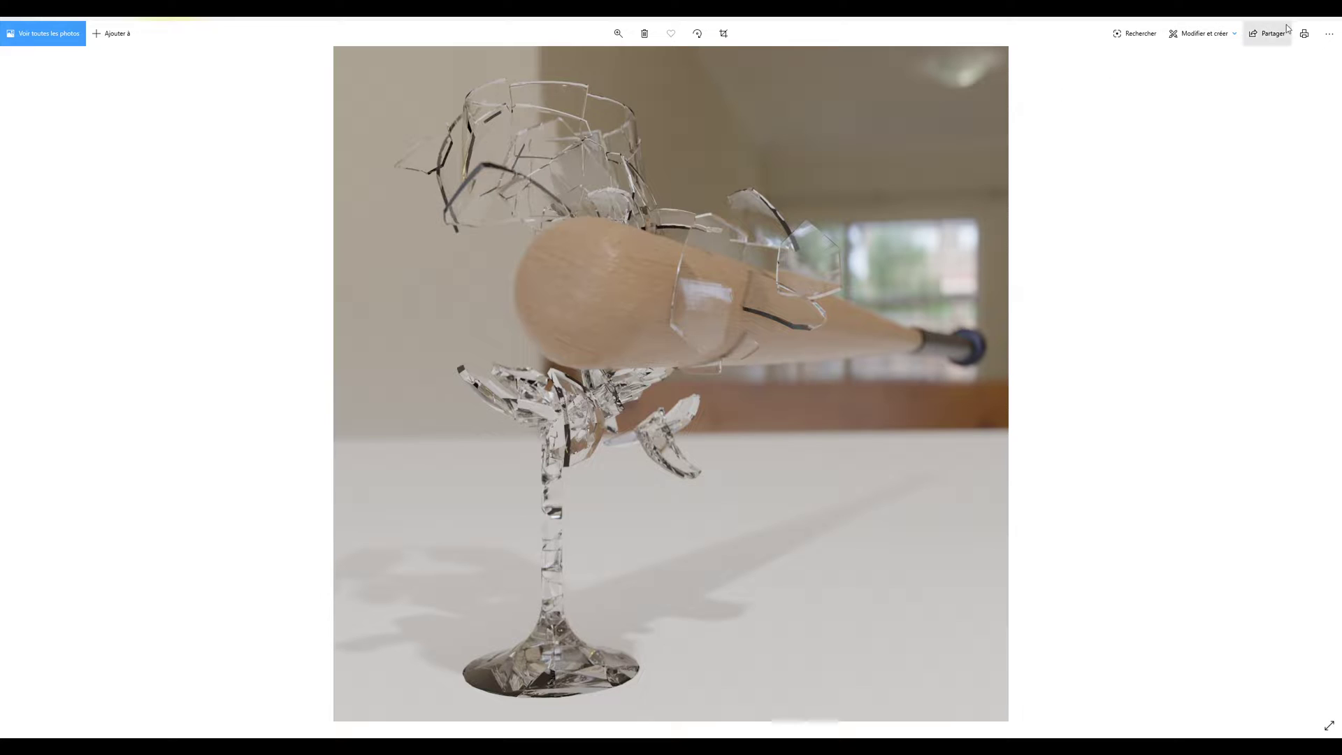
pyautogui.click(1327, 12)
# Step: Switch to the Blender window with the fractured wine glass and play its bat animation, moving ahead on the timeline
pyautogui.click(321, 737)
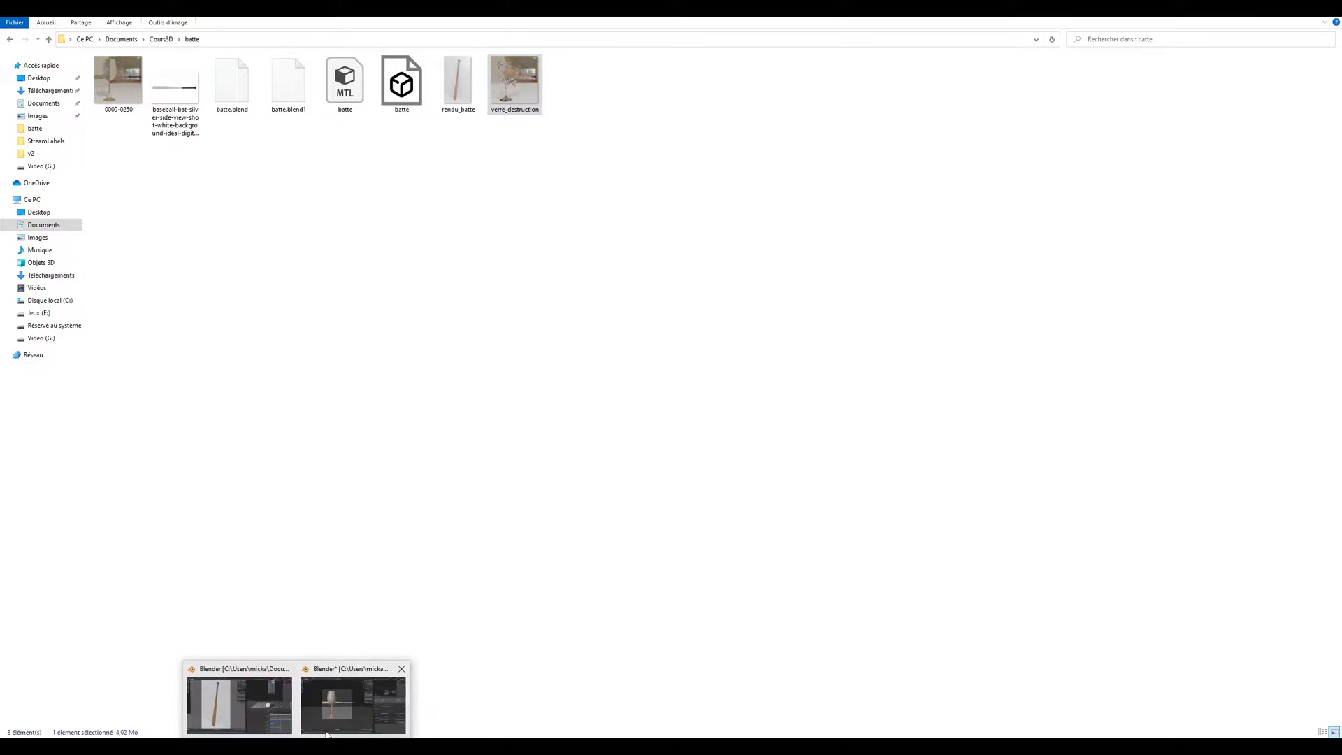
pyautogui.click(344, 707)
pyautogui.press('space')
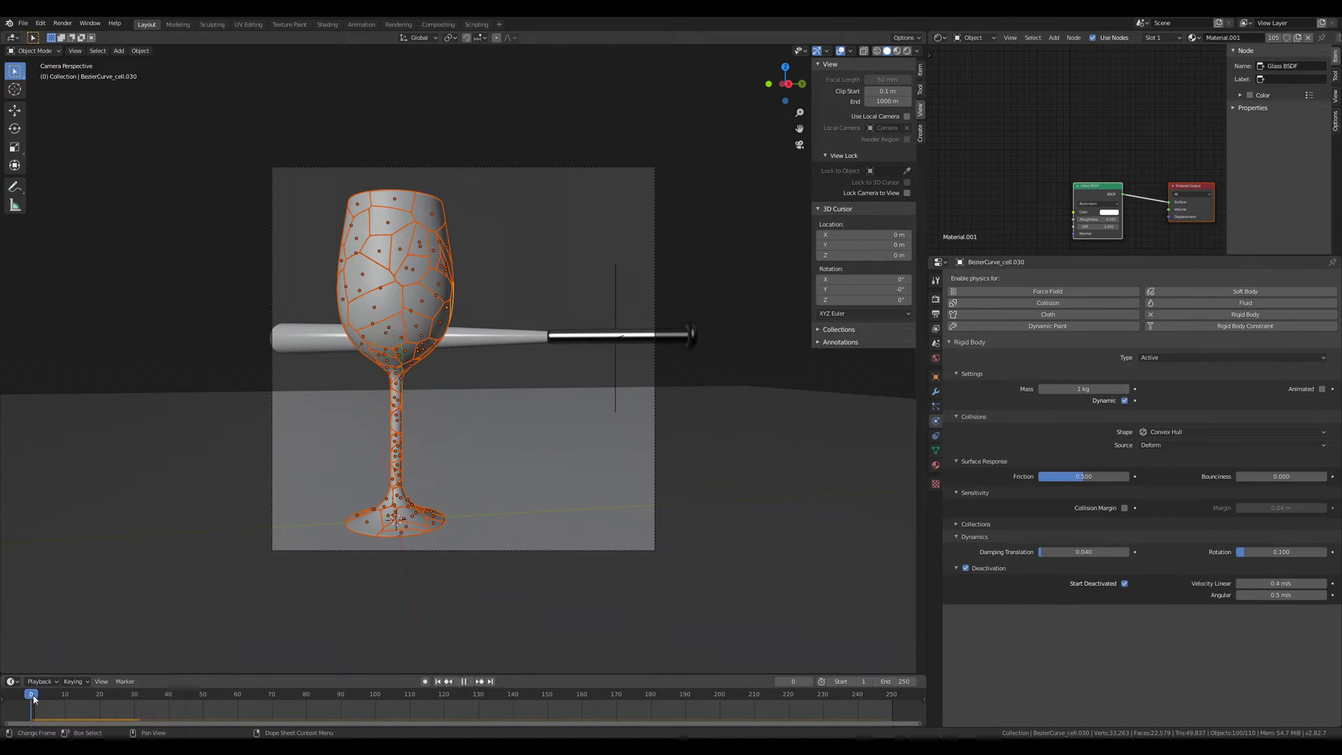
pyautogui.moveTo(355, 706)
pyautogui.mouseDown()
pyautogui.moveTo(480, 707)
pyautogui.moveTo(362, 717)
pyautogui.mouseUp()
pyautogui.press('space')
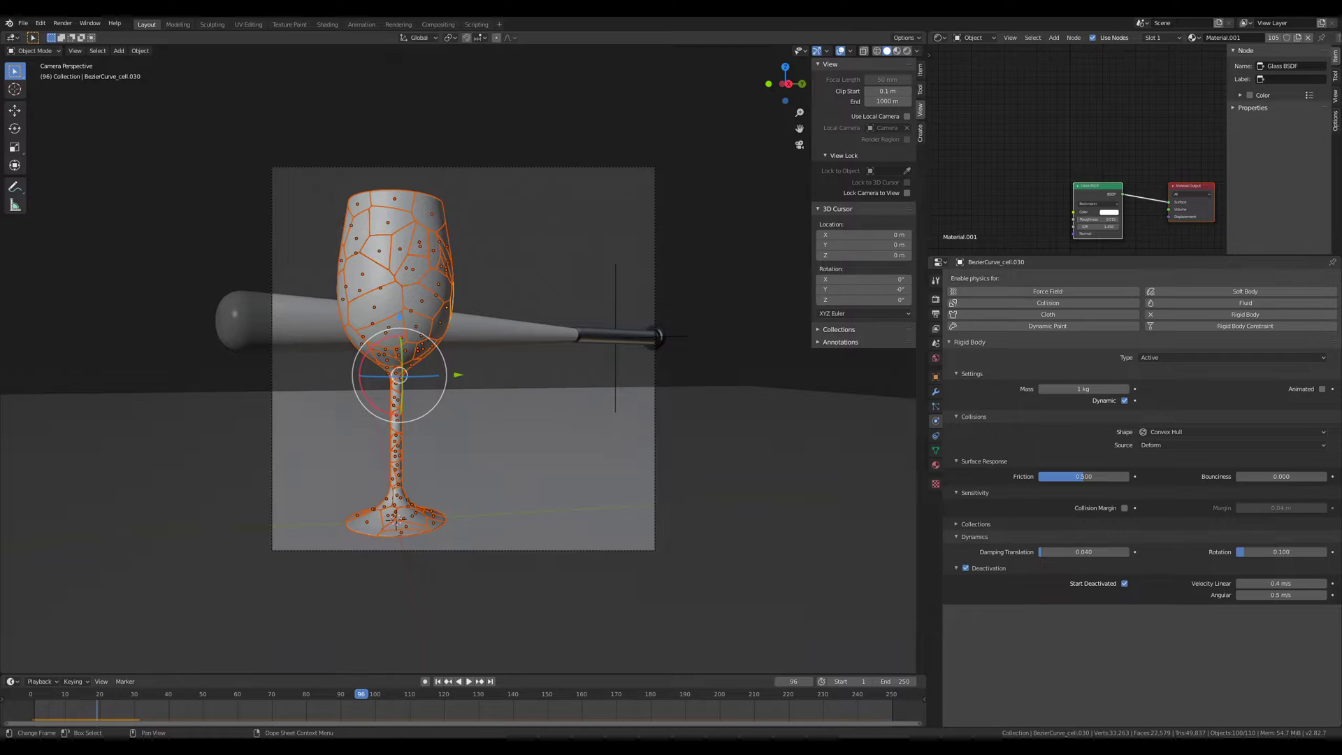
# Step: Open the 0000-0250 video from the batte folder and scrub to the moment the bat shatters the glass
pyautogui.moveTo(296, 747)
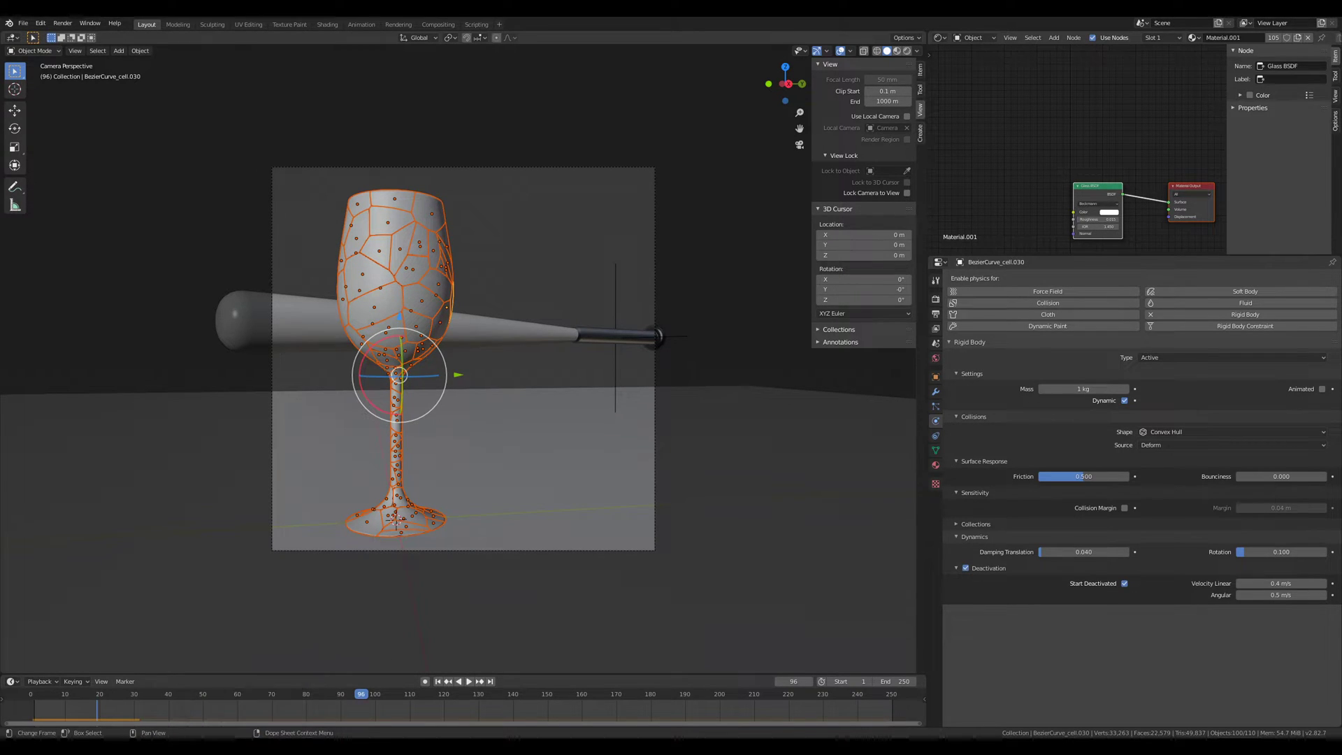
pyautogui.moveTo(220, 746)
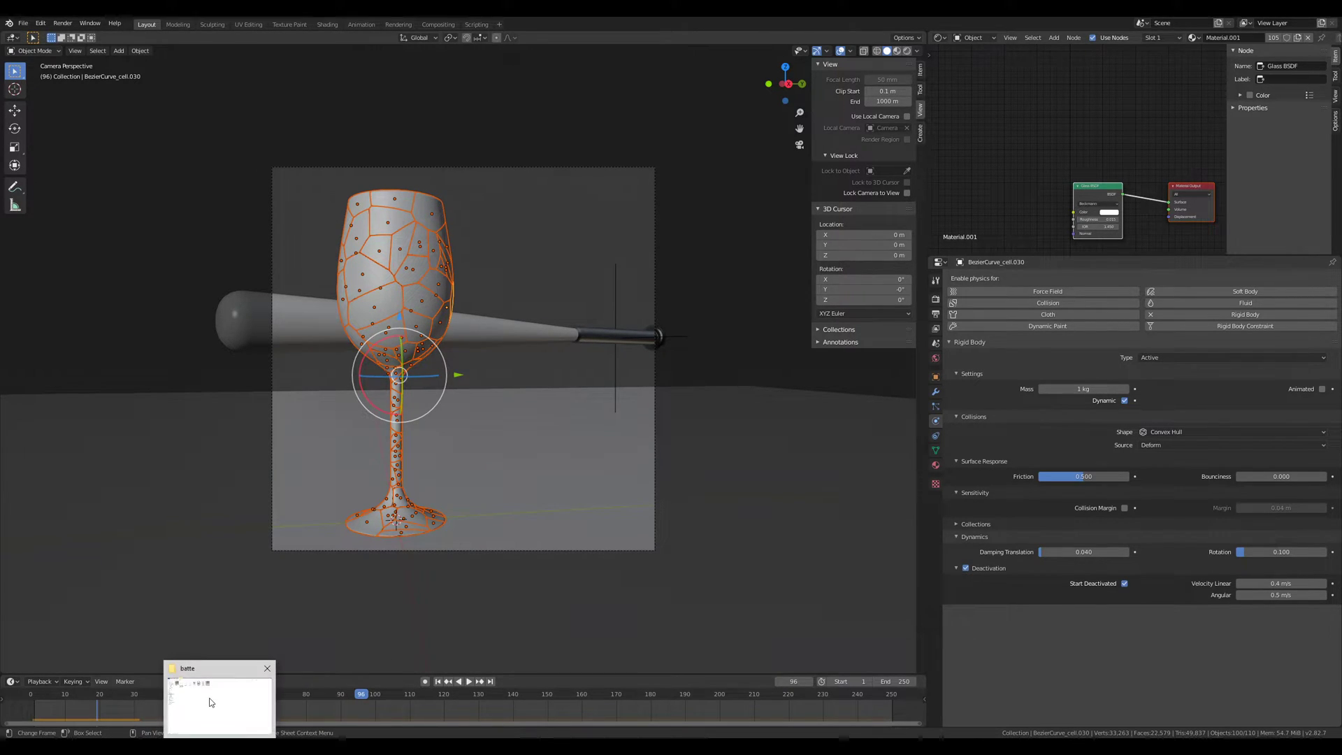
pyautogui.click(212, 702)
pyautogui.doubleClick(109, 82)
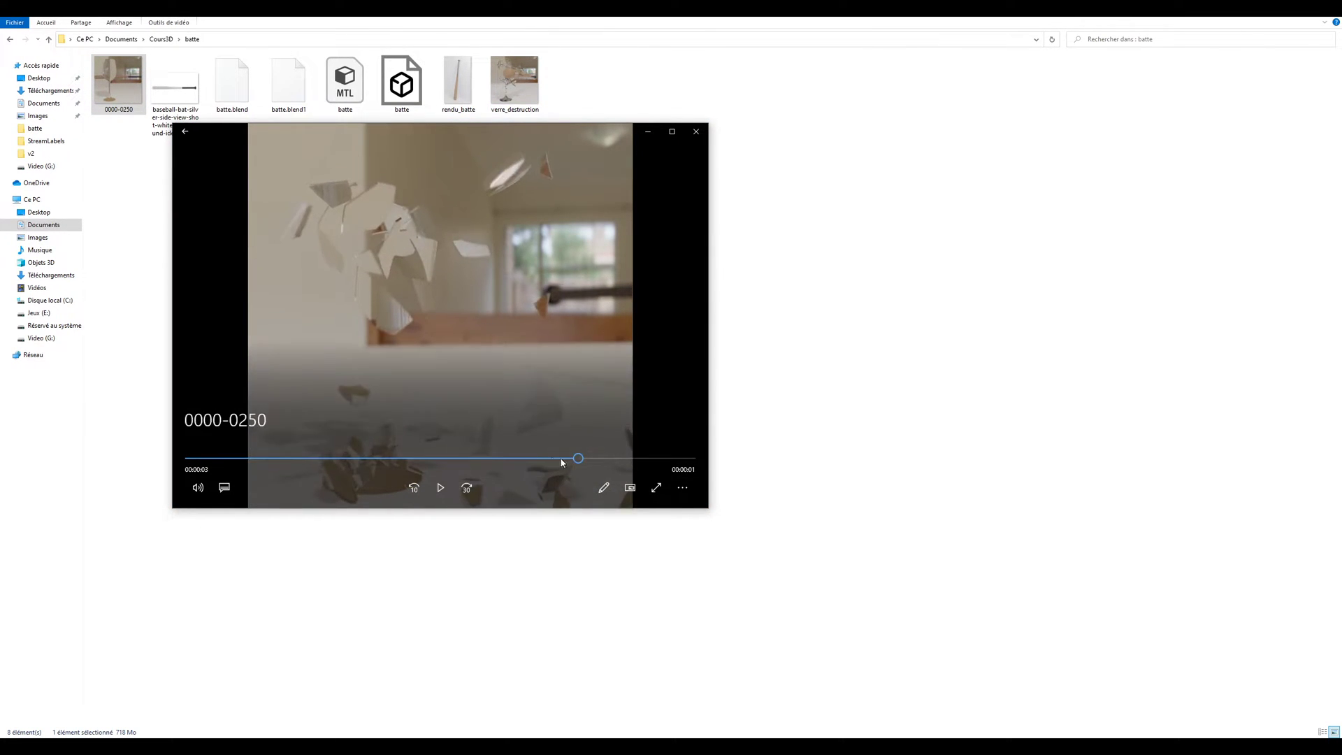
pyautogui.click(419, 458)
pyautogui.moveTo(422, 463); pyautogui.dragTo(427, 463)
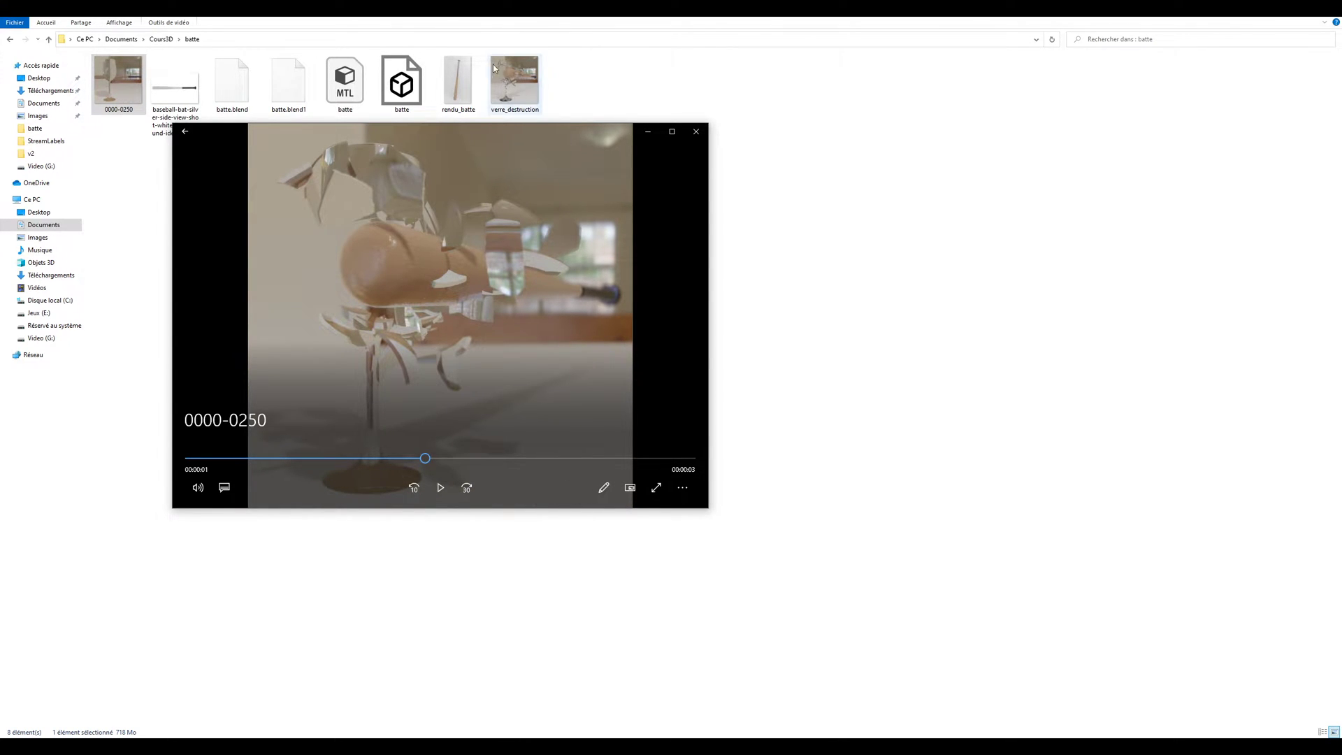
# Step: Close the video and look at the verre_destruction render once more
pyautogui.click(696, 131)
pyautogui.doubleClick(515, 80)
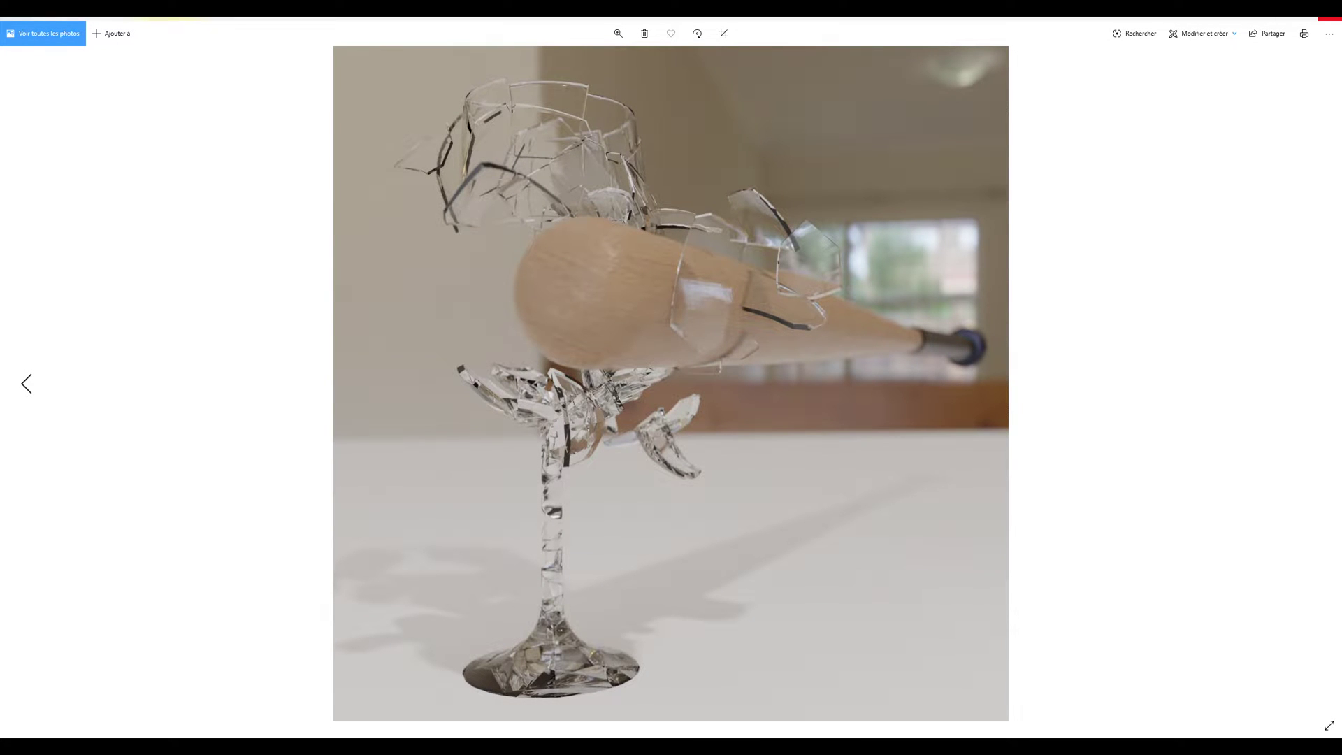
pyautogui.hotkey('alt', 'F4')
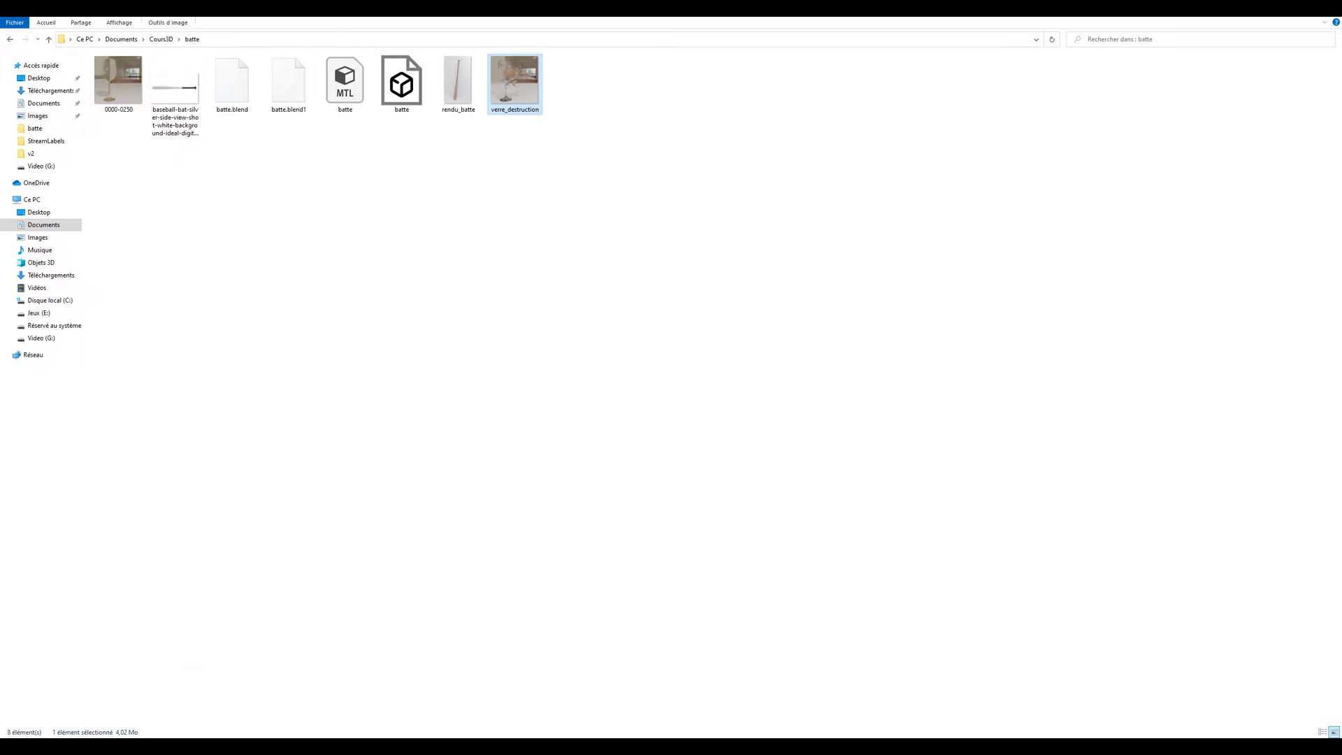
# Step: Return to the wine glass scene in Blender, scrub its timeline, and quit that project without saving changes
pyautogui.moveTo(296, 747)
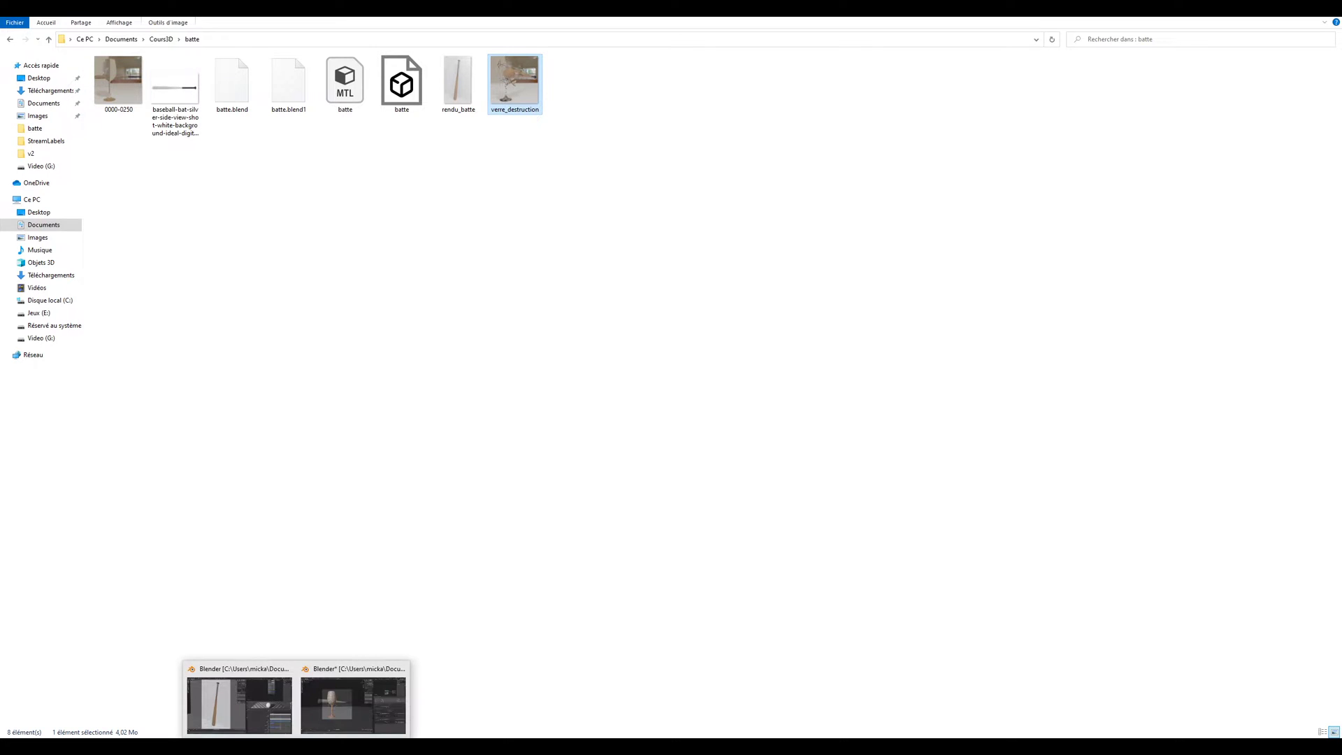
pyautogui.click(357, 702)
pyautogui.click(433, 584)
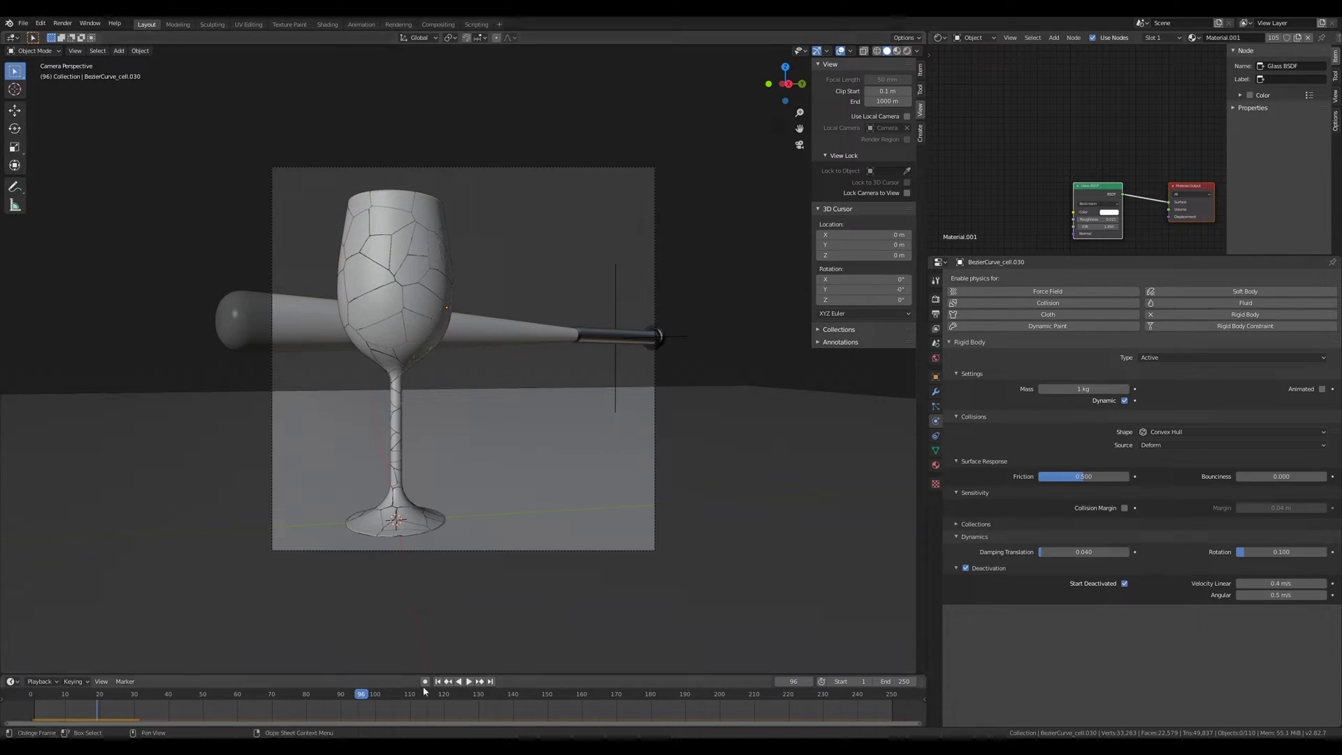
pyautogui.moveTo(290, 695); pyautogui.dragTo(332, 694)
pyautogui.hotkey('ctrl', 'q')
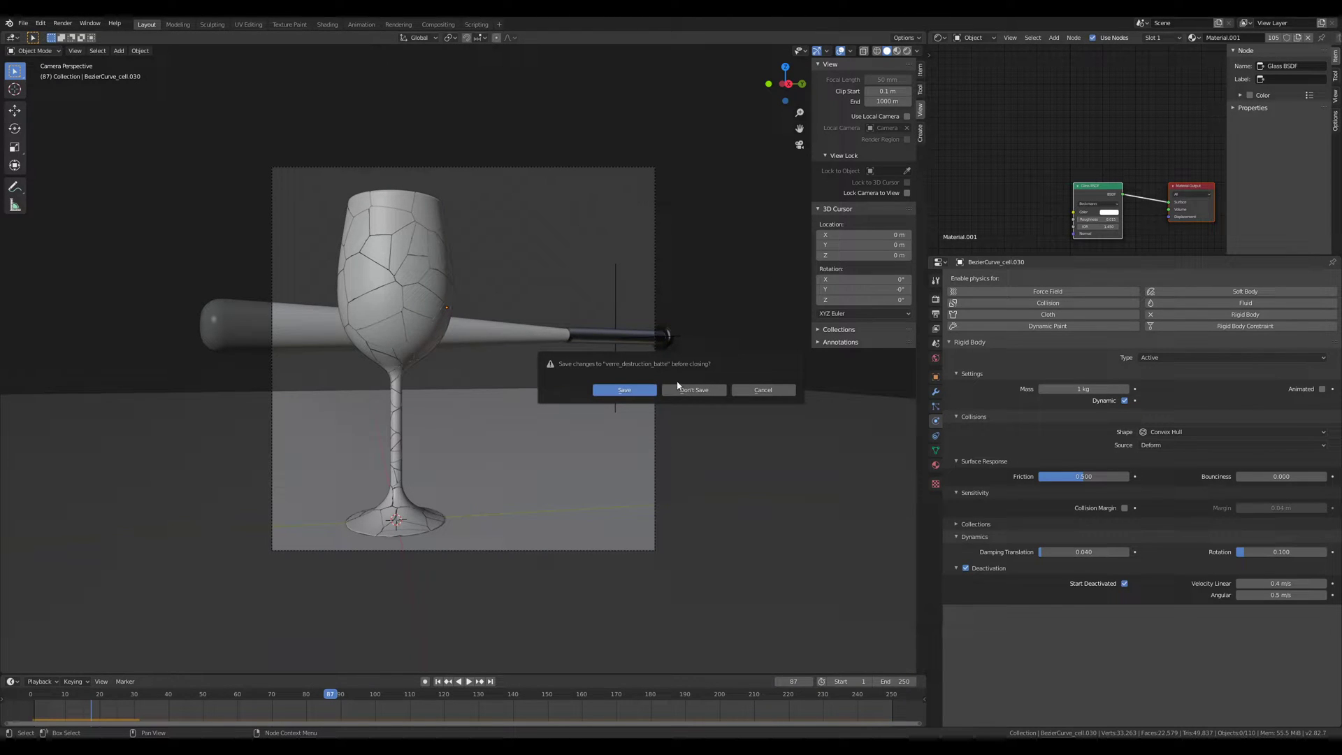
pyautogui.click(701, 394)
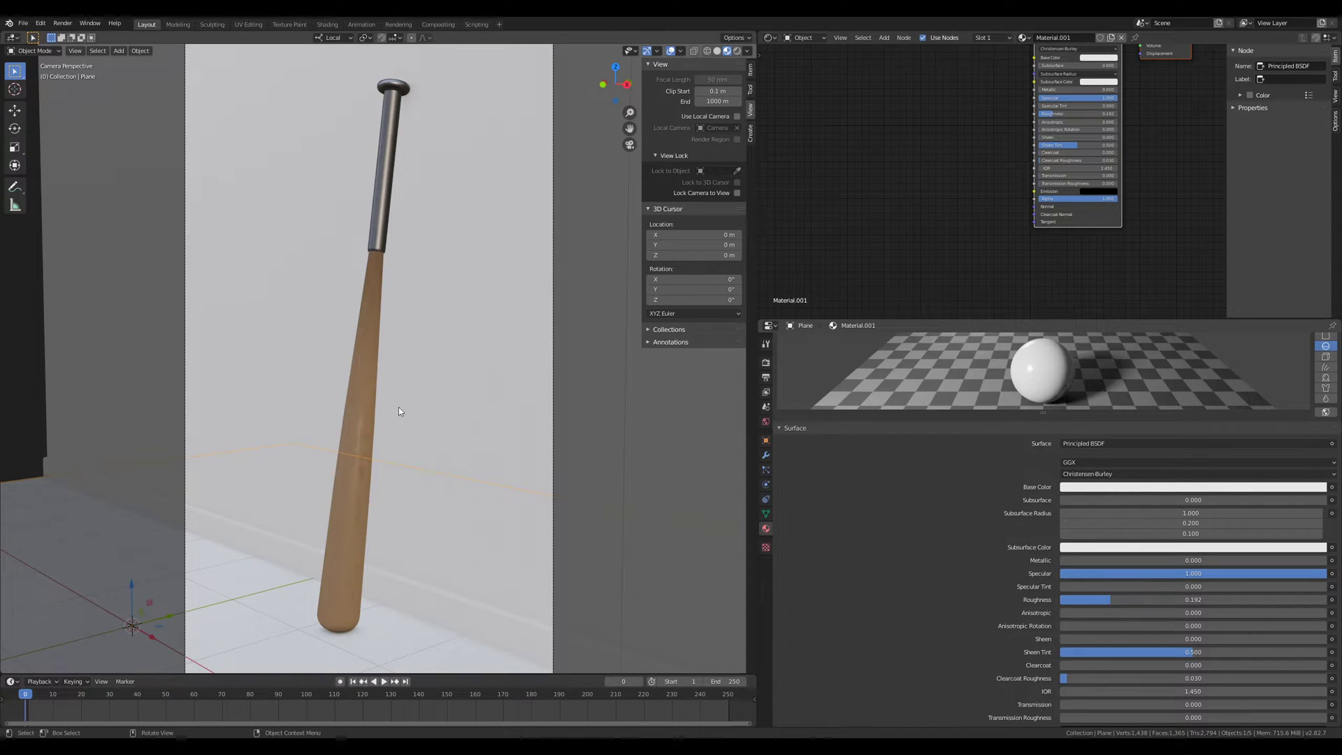
# Step: Create a new General file and set the viewport to the front orthographic view
pyautogui.click(23, 25)
pyautogui.moveTo(42, 36)
pyautogui.click(136, 36)
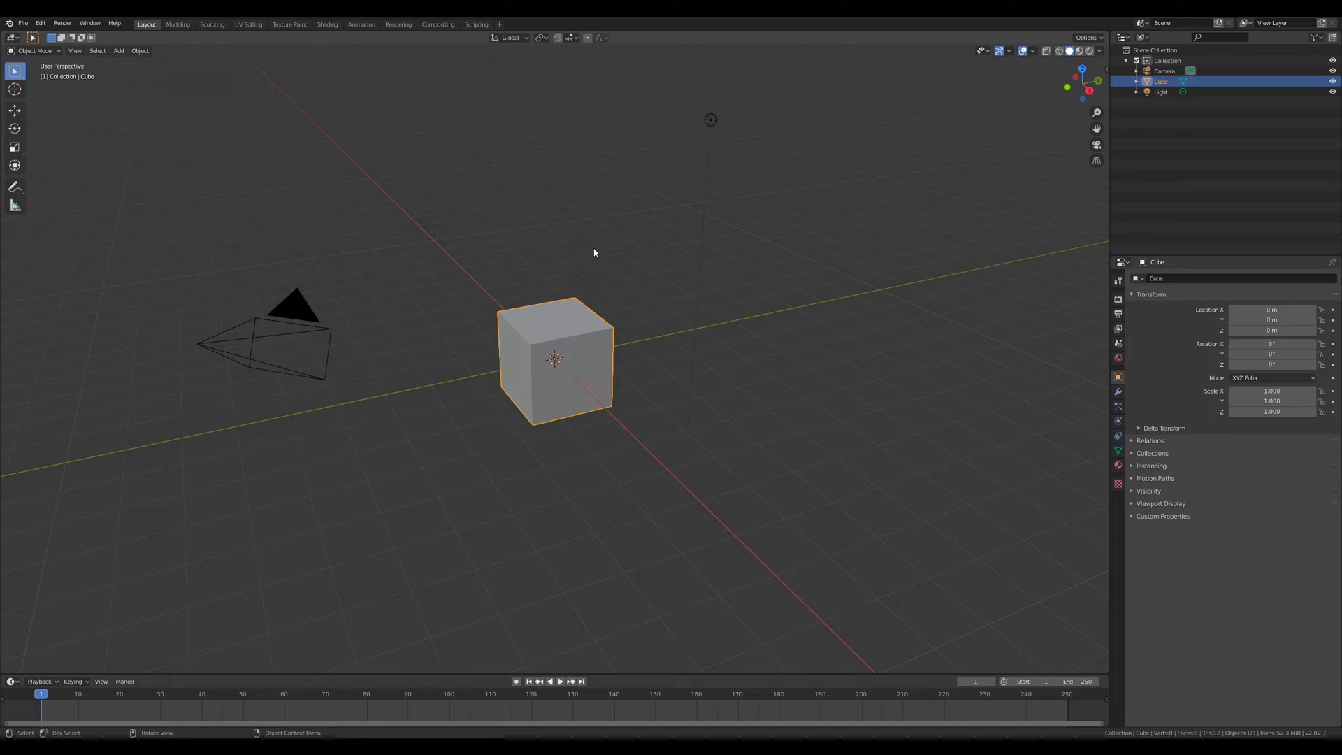
pyautogui.press('KP_1')
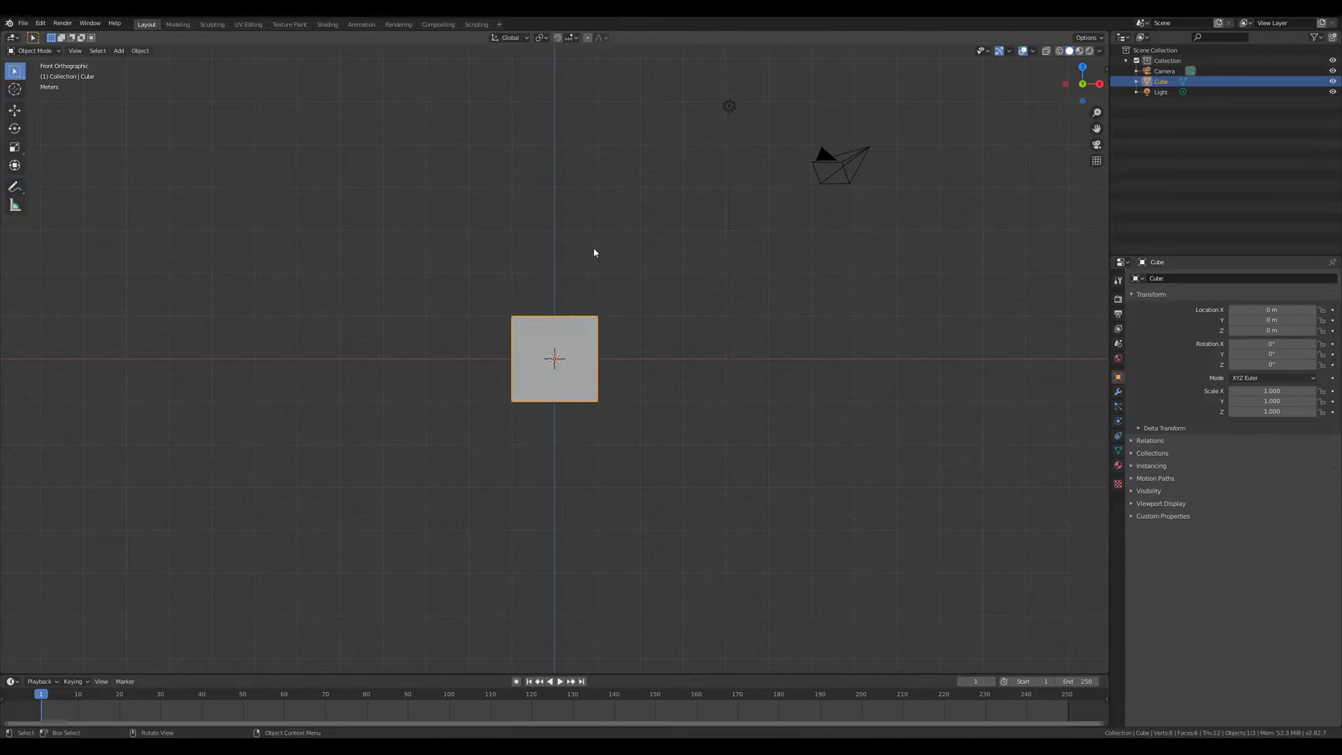
# Step: Bring the baseball bat side-view image from the batte folder into the front view as a reference
pyautogui.click(315, 746)
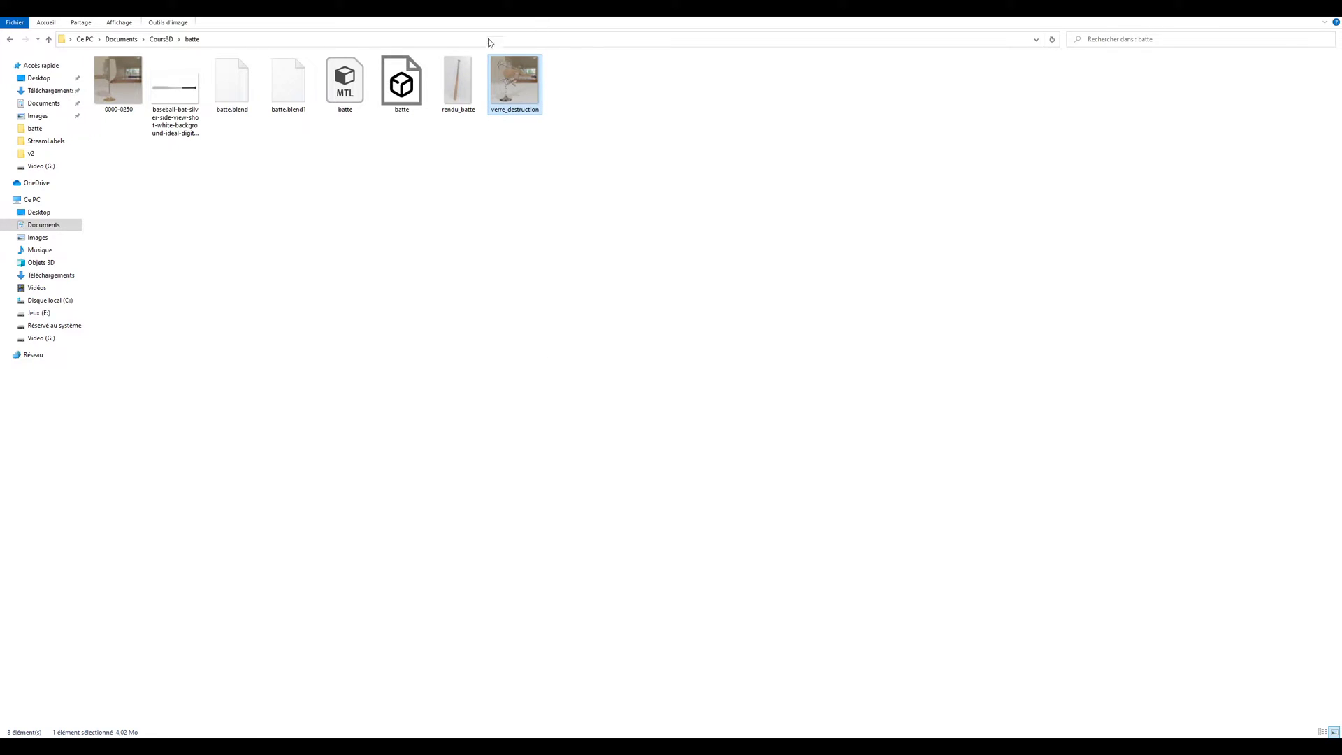
pyautogui.click(175, 88)
pyautogui.moveTo(329, 21); pyautogui.dragTo(481, 454)
pyautogui.moveTo(388, 524); pyautogui.dragTo(553, 362)
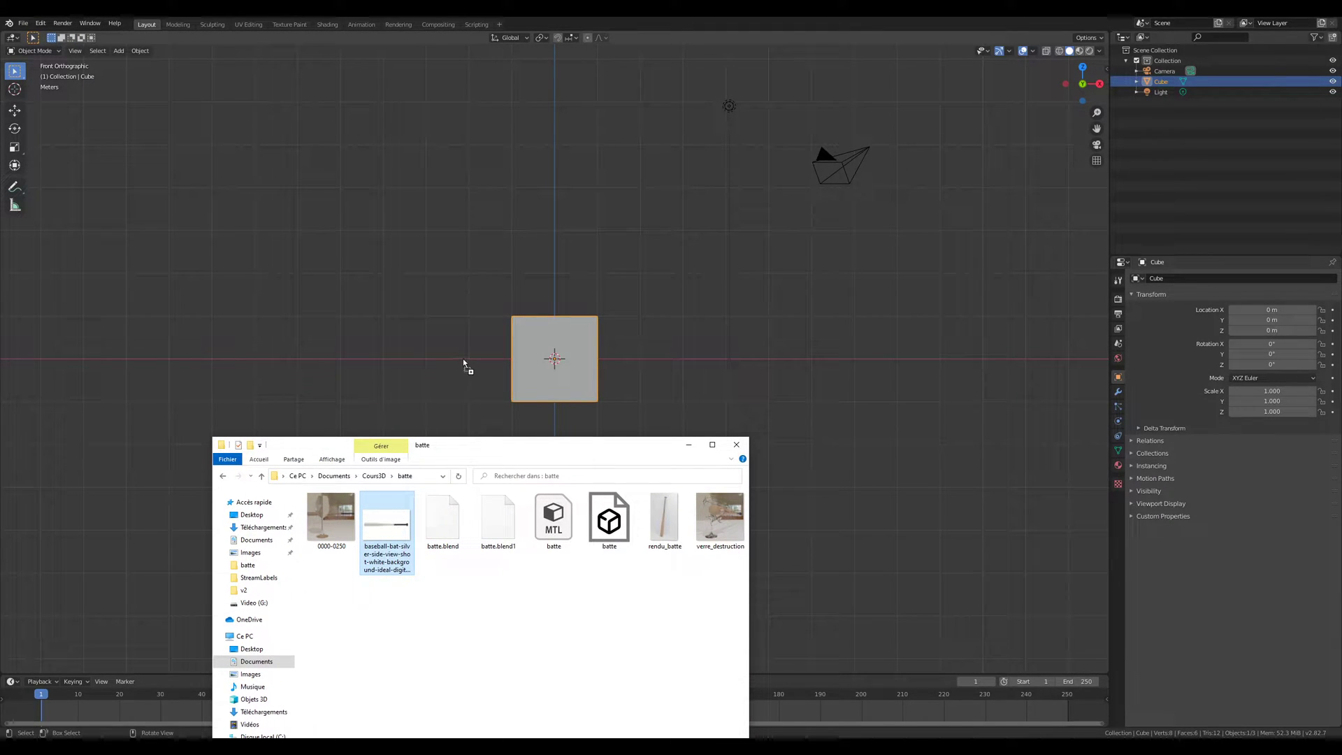
pyautogui.moveTo(463, 363); pyautogui.dragTo(464, 363)
# Step: Centre the bat reference image on the world origin by setting its X and Z locations to 0 m
pyautogui.scroll(4, 548, 402)
pyautogui.scroll(1, 547, 401)
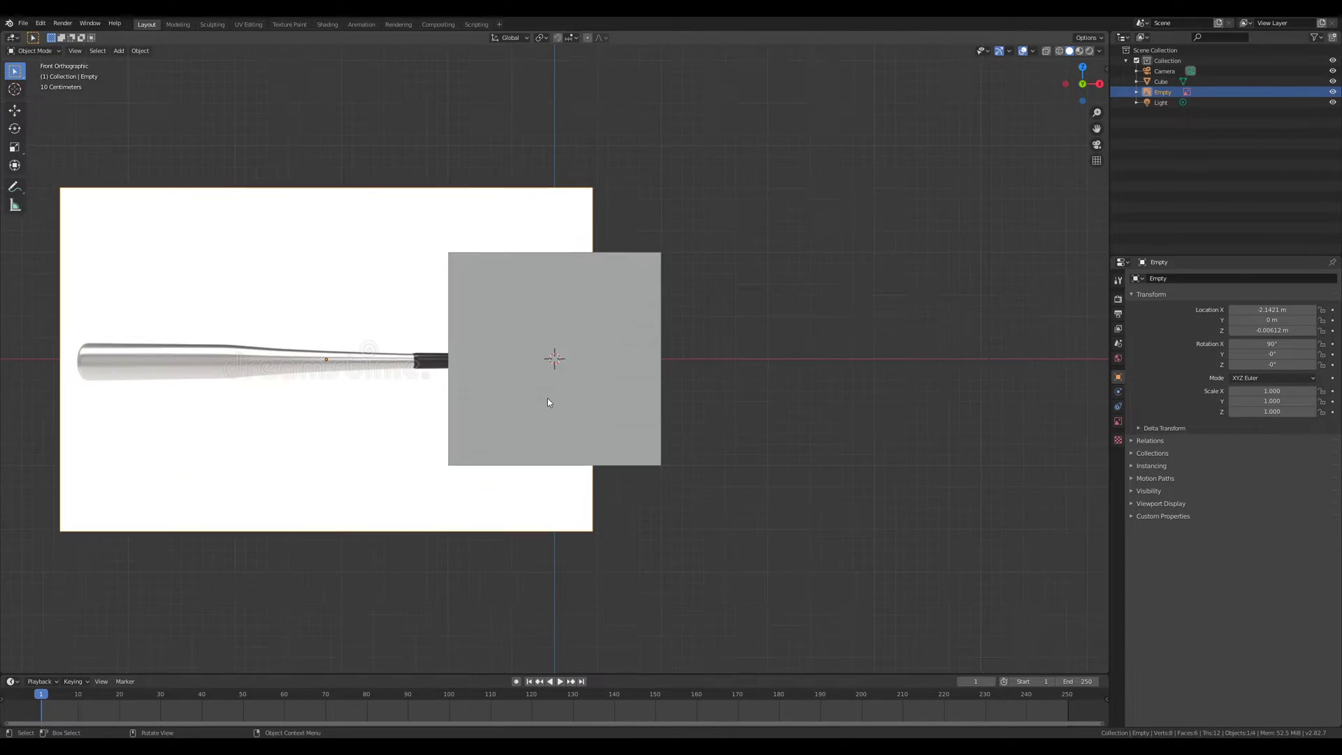
pyautogui.press('g')
pyautogui.press('x')
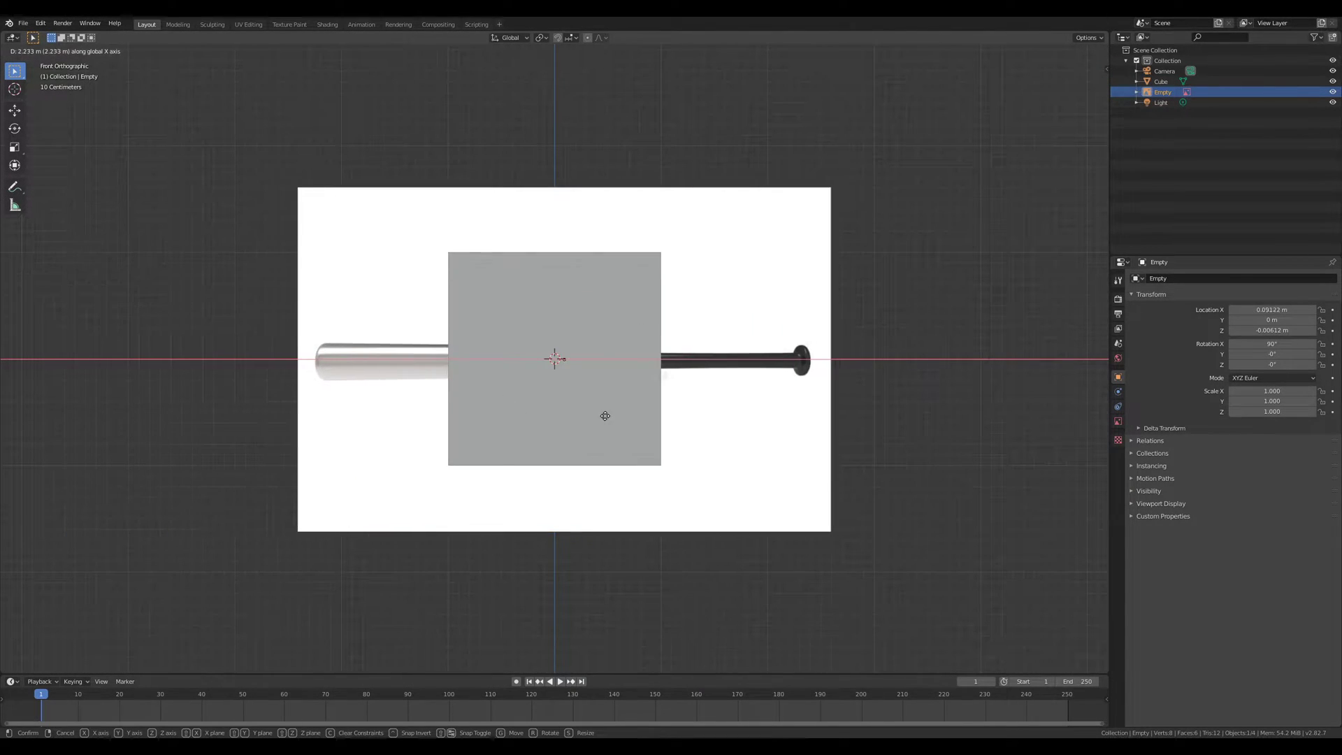
pyautogui.click(599, 417)
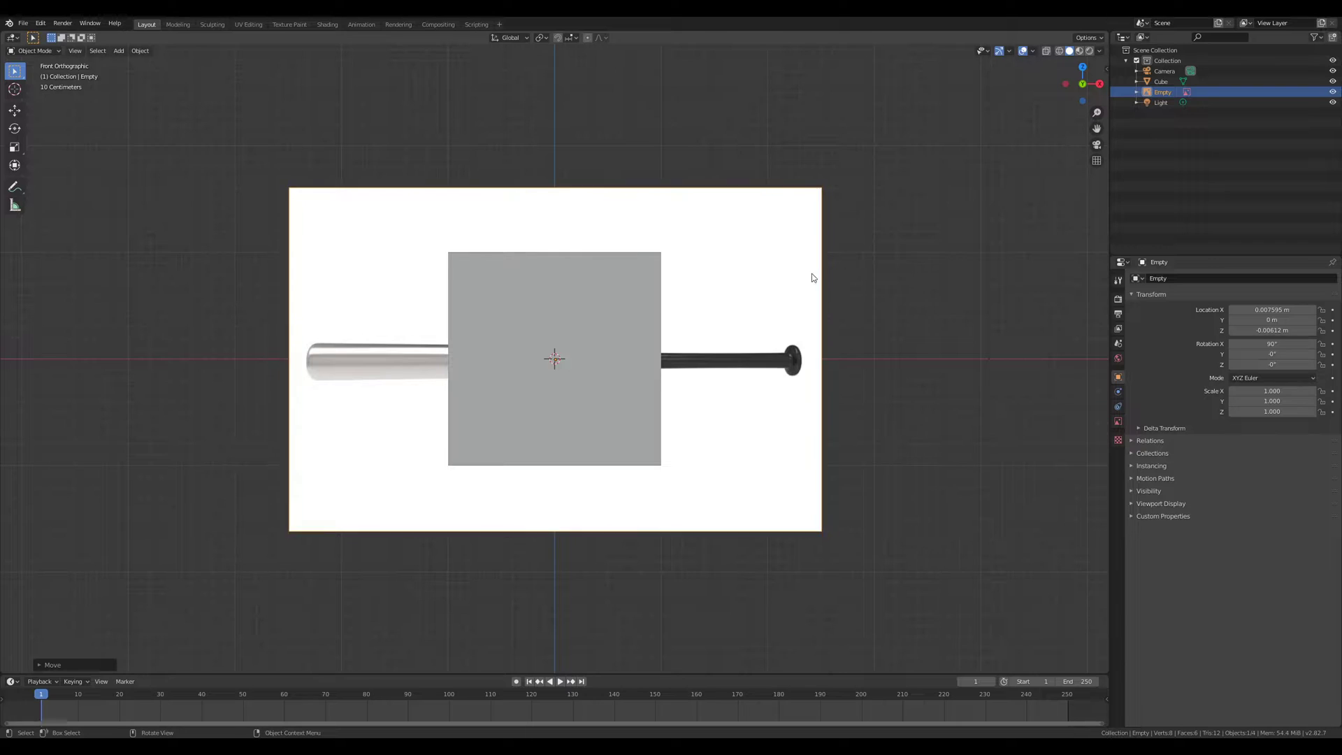
pyautogui.click(1106, 67)
pyautogui.press('BackSpace')
pyautogui.press('Return')
pyautogui.scroll(3, 577, 378)
pyautogui.scroll(-3, 577, 378)
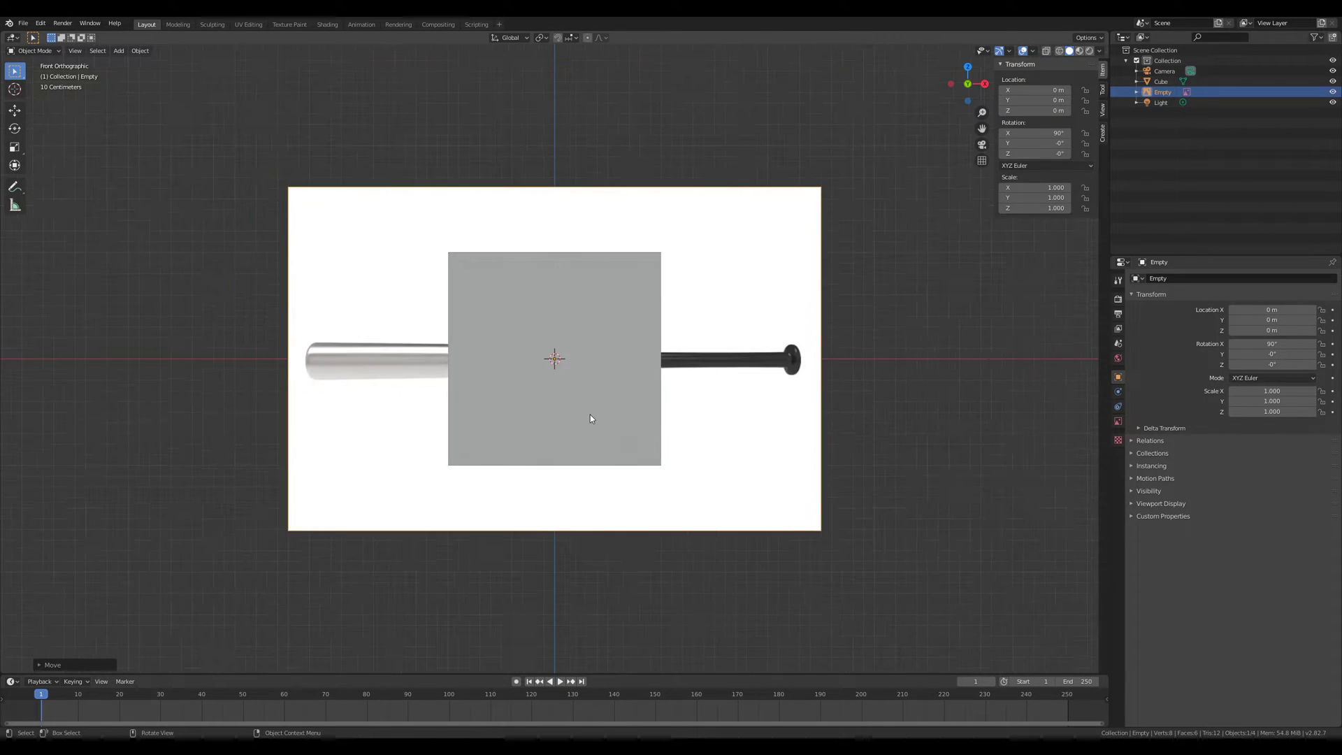
# Step: Delete the default cube covering the bat reference image
pyautogui.click(589, 413)
pyautogui.press('Delete')
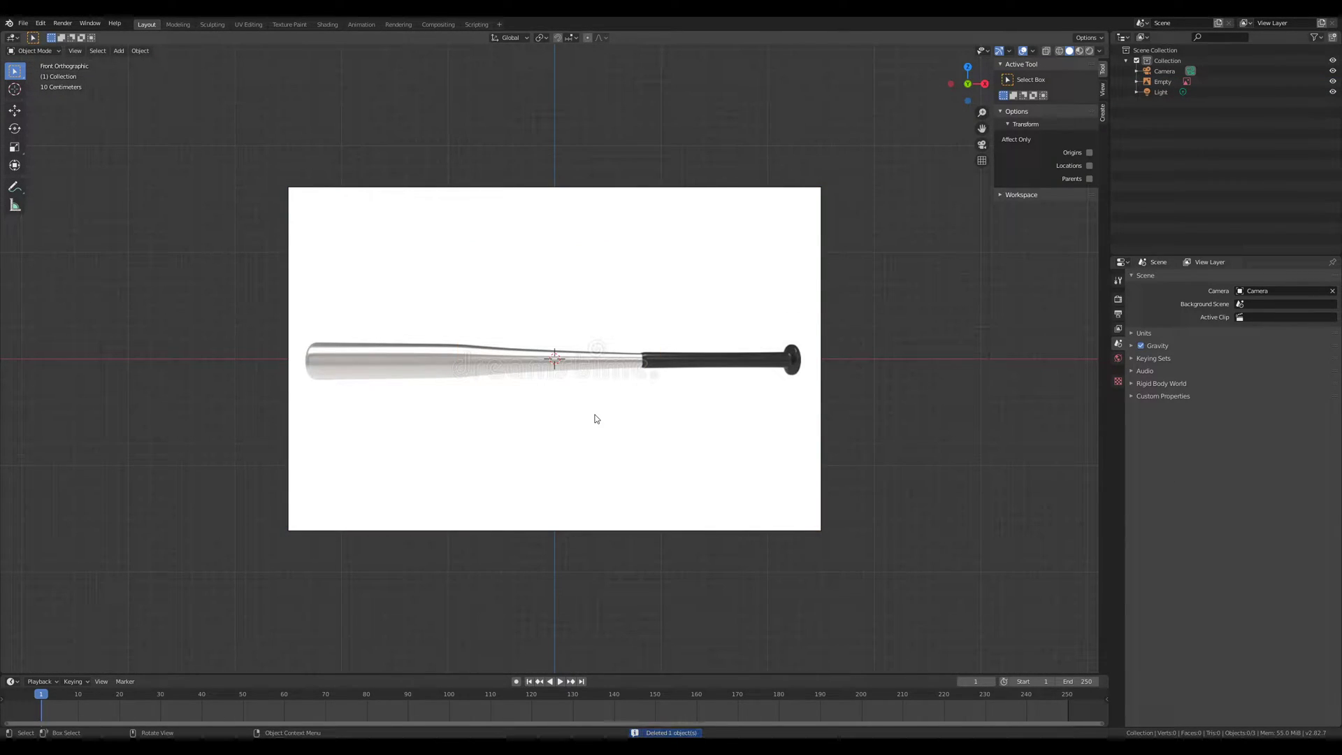
# Step: Raise the bat reference image about 0.02 m along Z so the bat lines up with the red X axis
pyautogui.scroll(3, 596, 417)
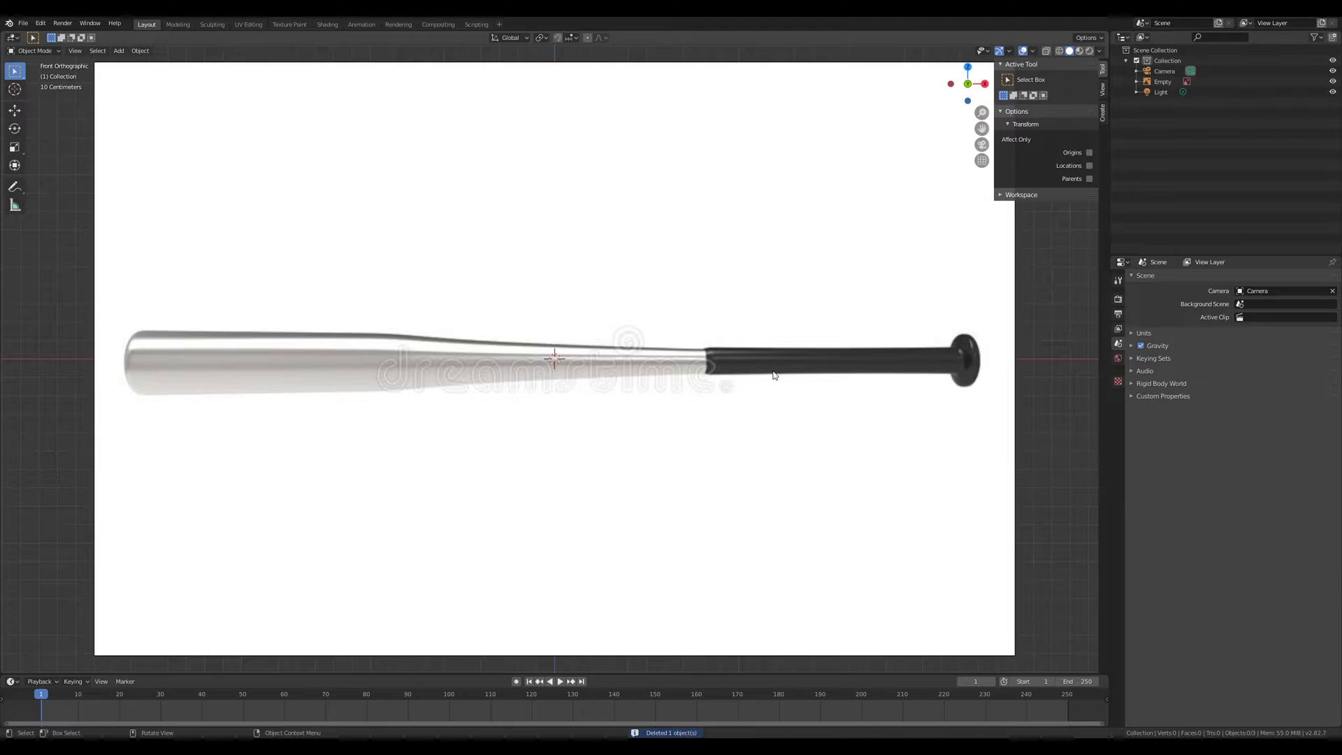
pyautogui.click(781, 463)
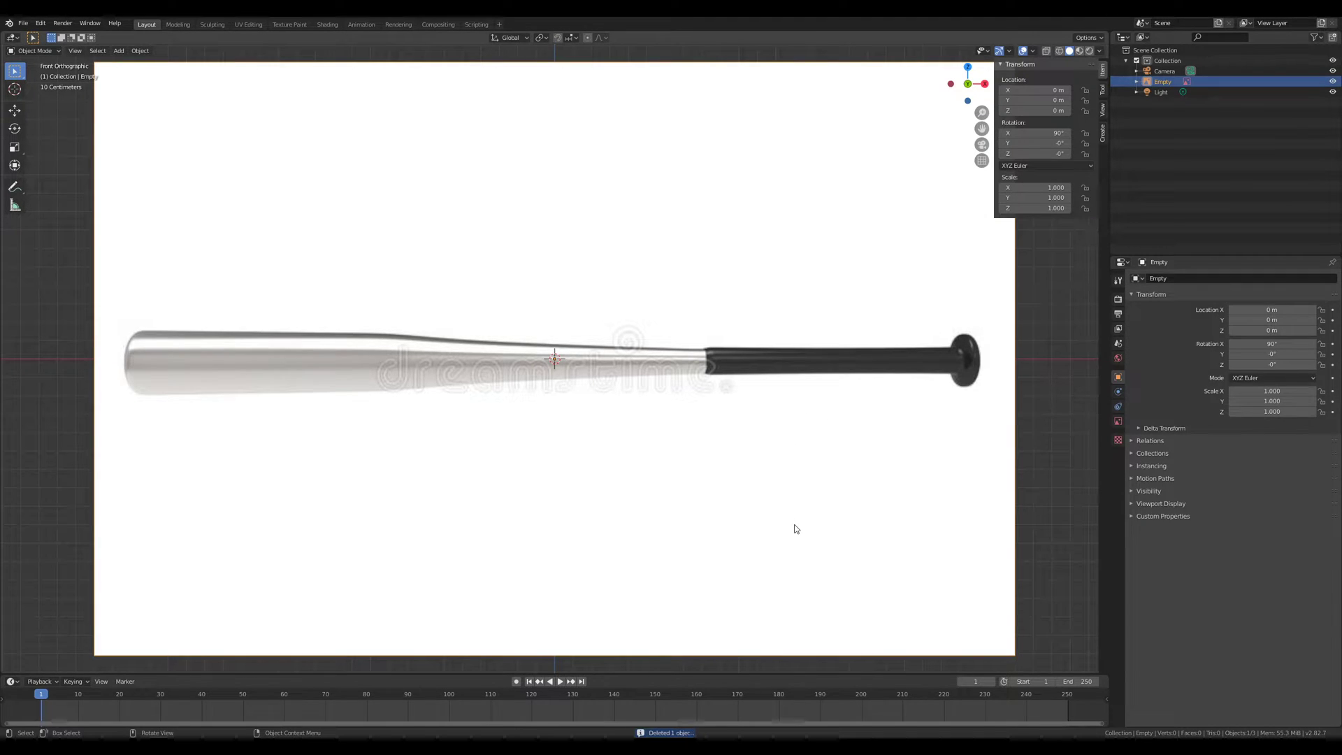
pyautogui.press('g')
pyautogui.press('x')
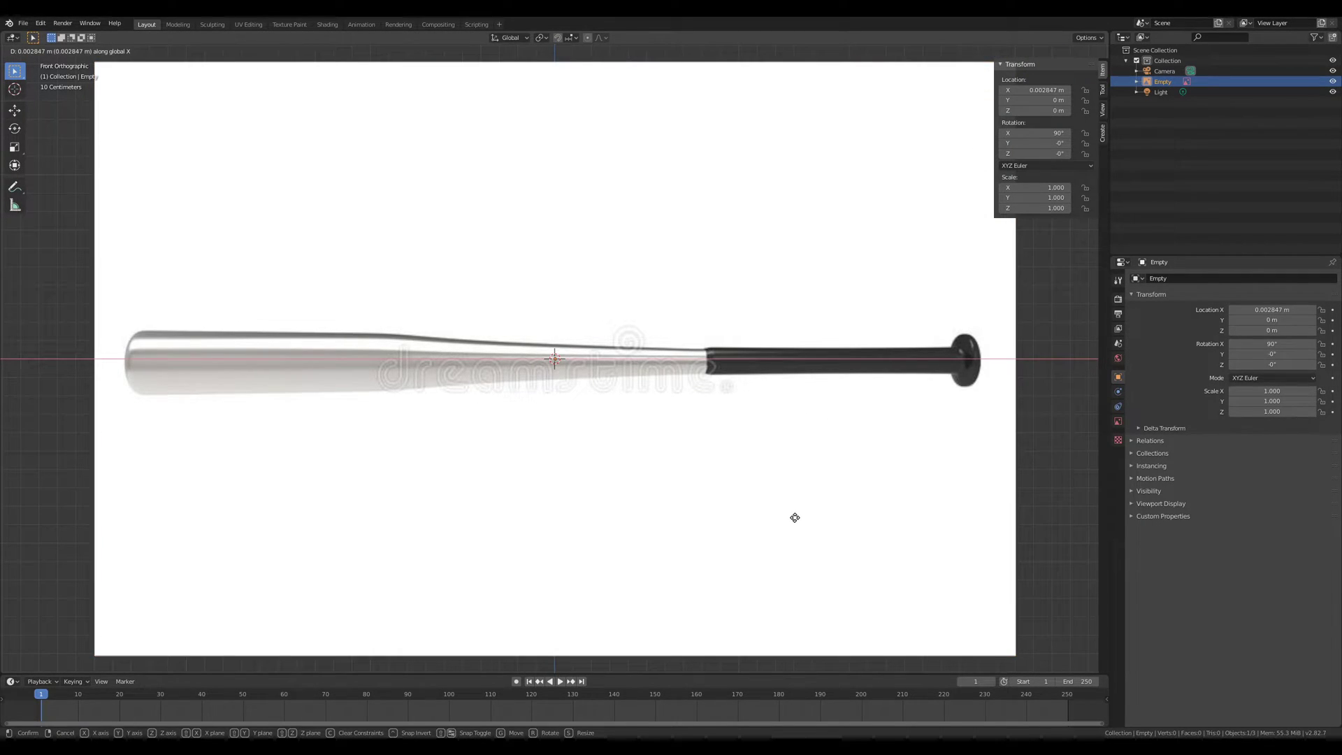
pyautogui.press('z')
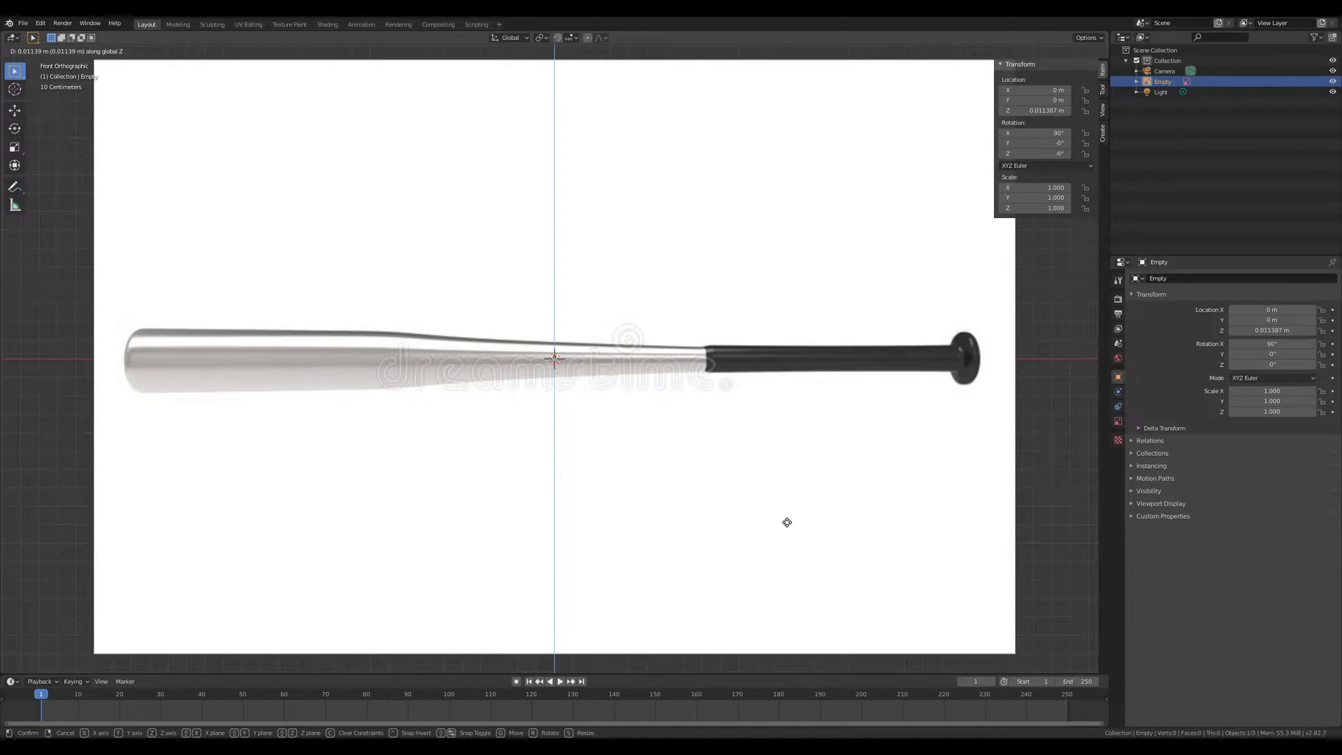
pyautogui.click(787, 521)
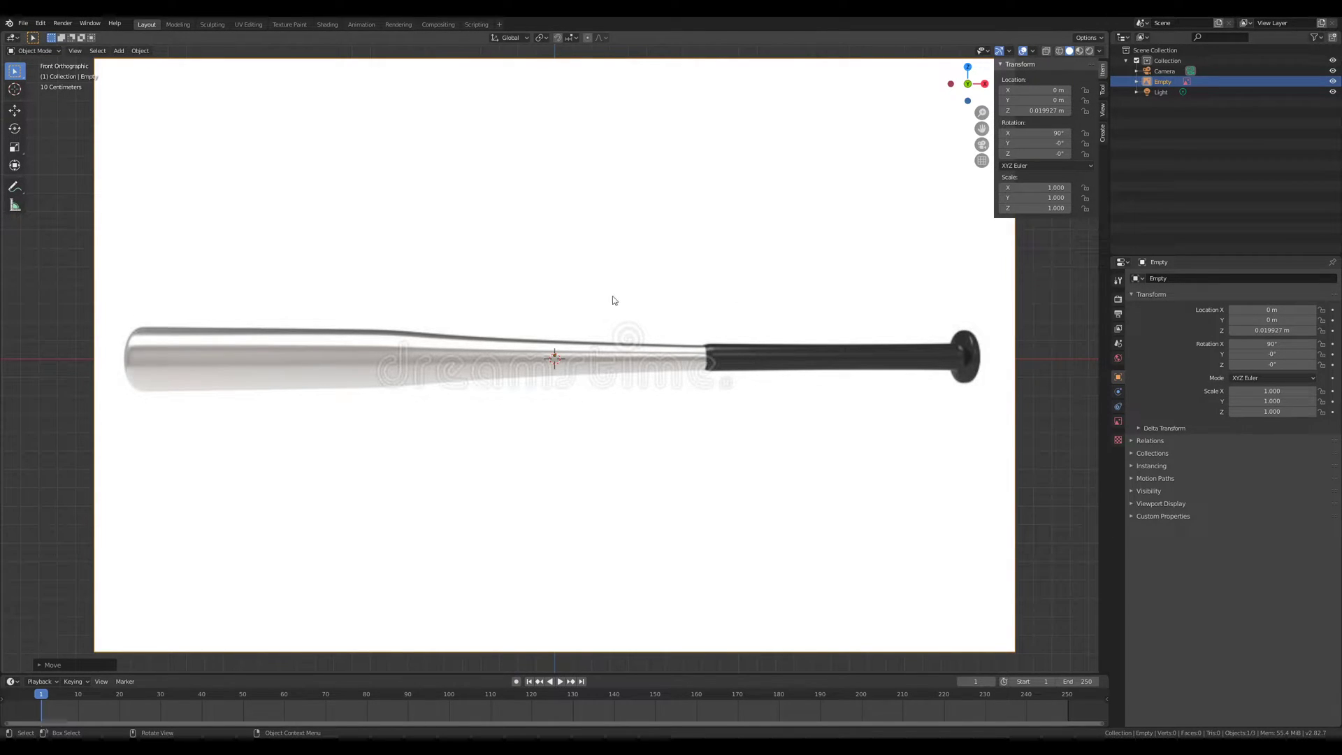
# Step: Add a cylinder mesh at the world origin and scale it down to 0.1 on all axes
pyautogui.keyDown('shift'); pyautogui.click(563, 358); pyautogui.keyUp('shift')
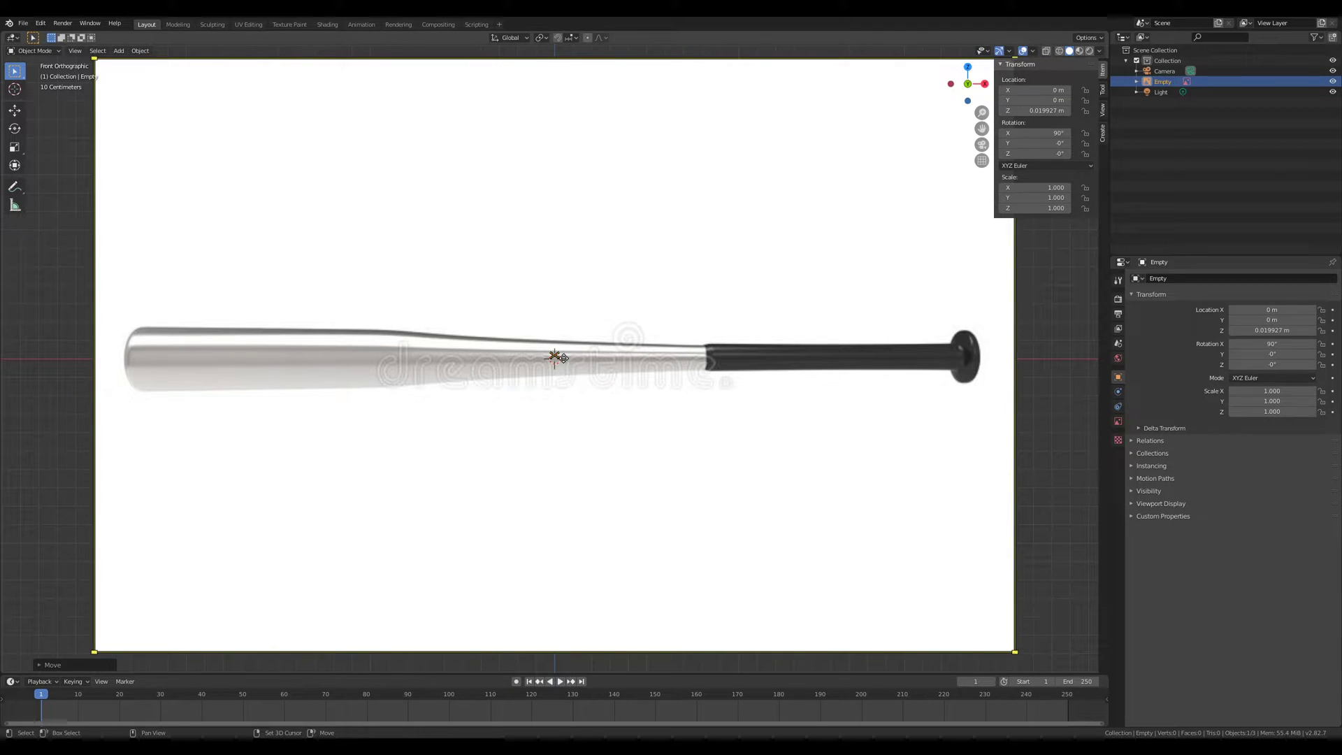
pyautogui.hotkey('shift', 'a')
pyautogui.moveTo(562, 359)
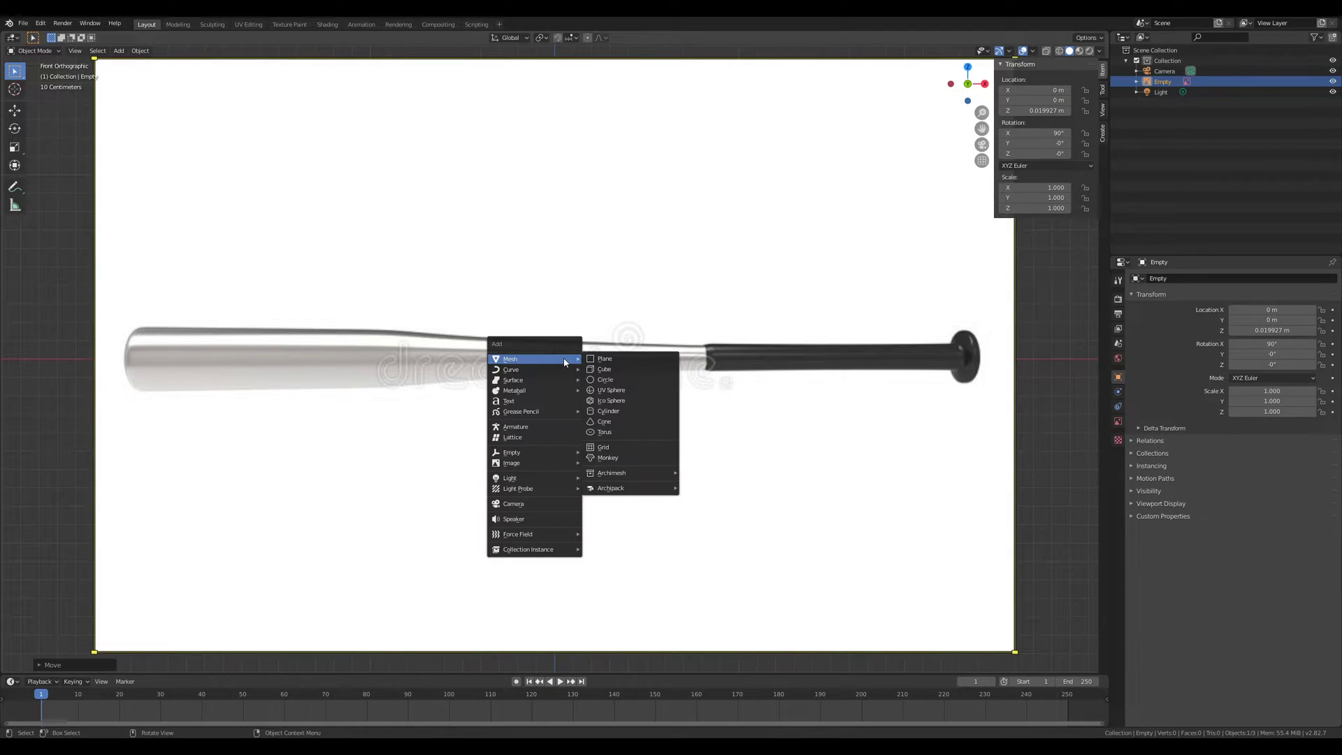
pyautogui.click(622, 411)
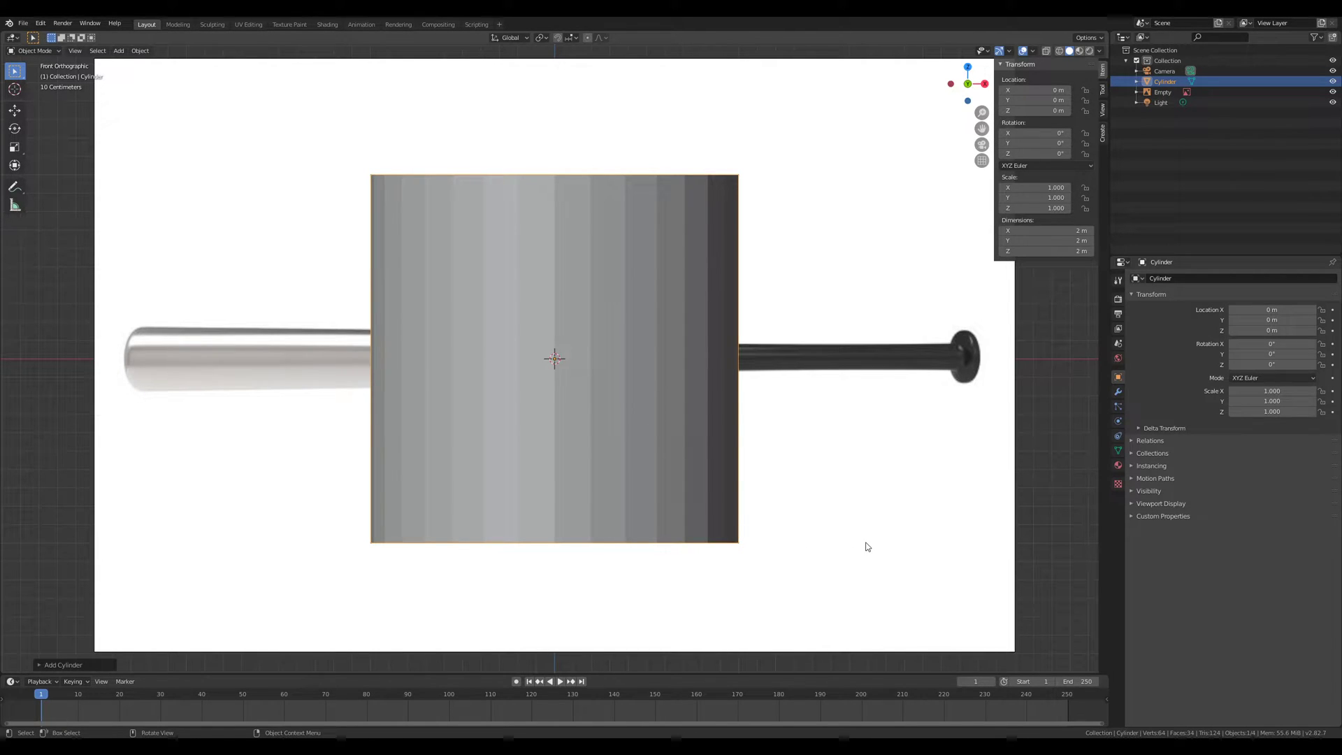
pyautogui.press('s')
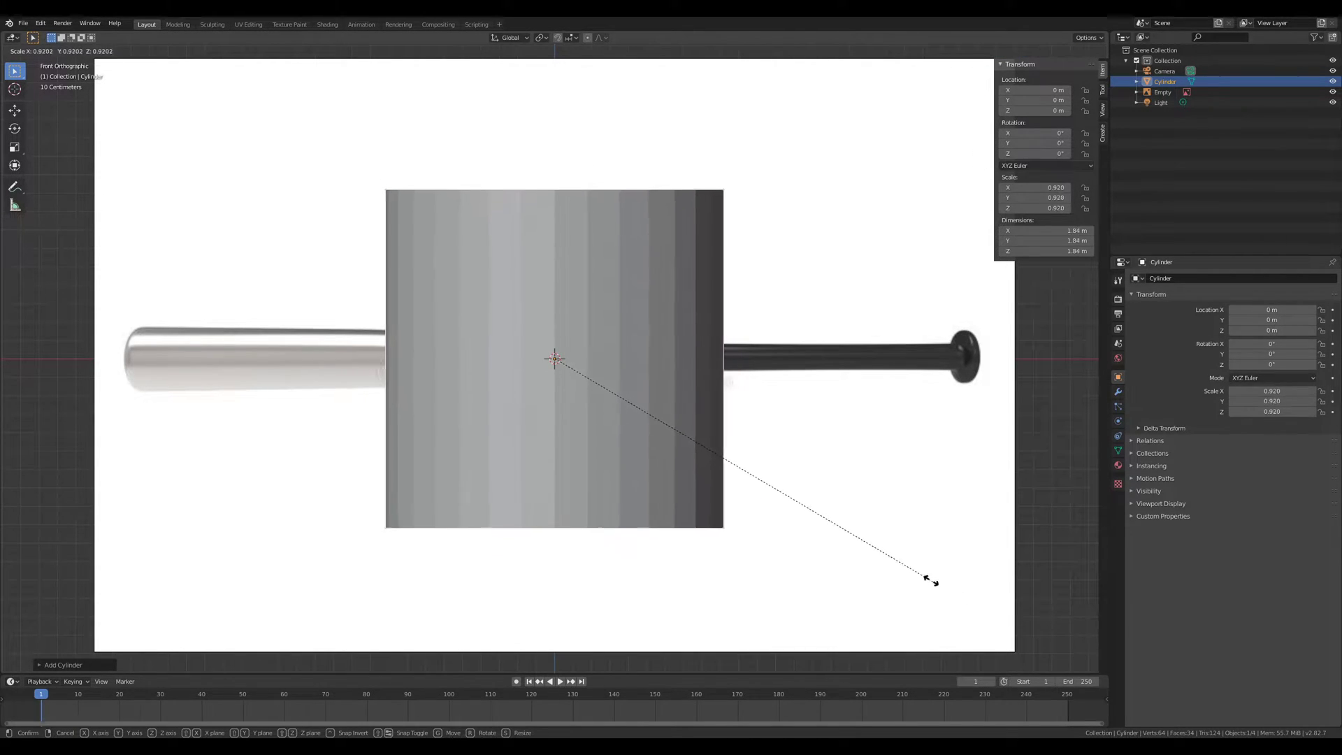
pyautogui.click(596, 396)
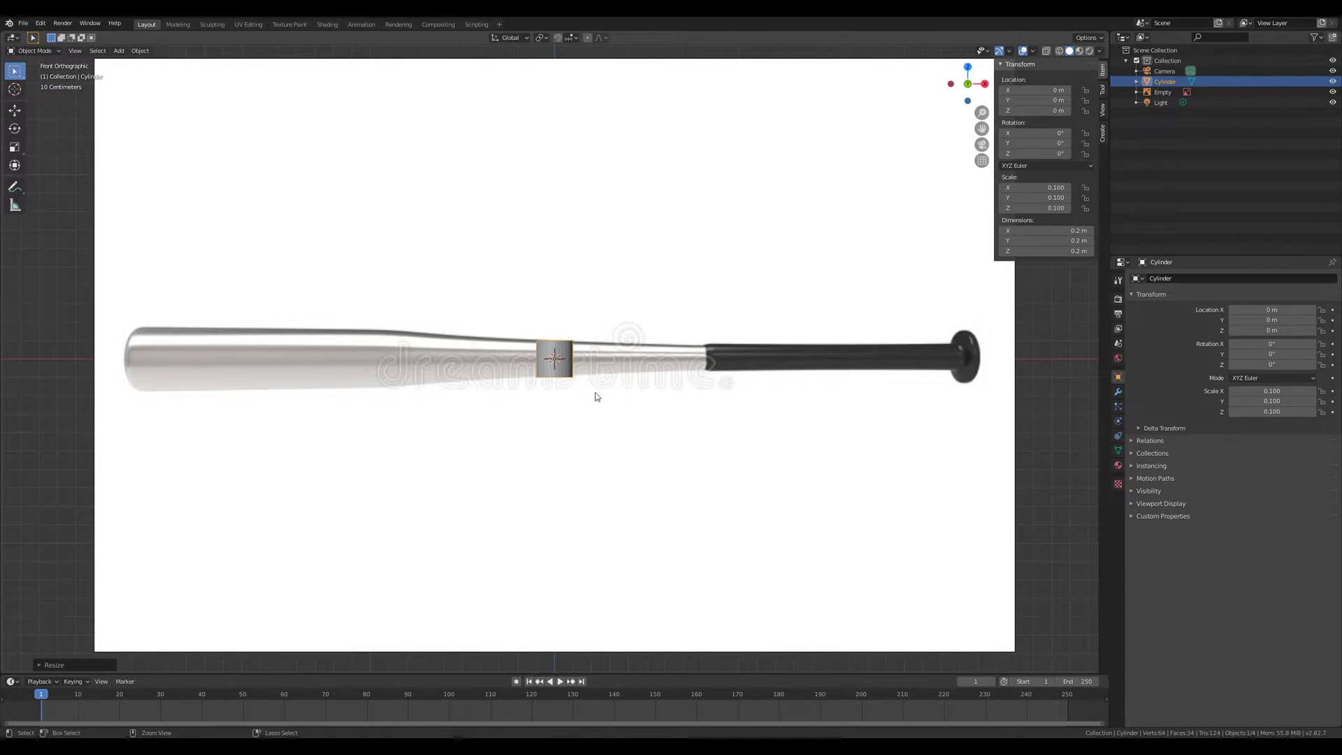
# Step: Rotate the cylinder 90° in the front view so its axis runs along the bat
pyautogui.press('r')
pyautogui.press('9')
pyautogui.press('0')
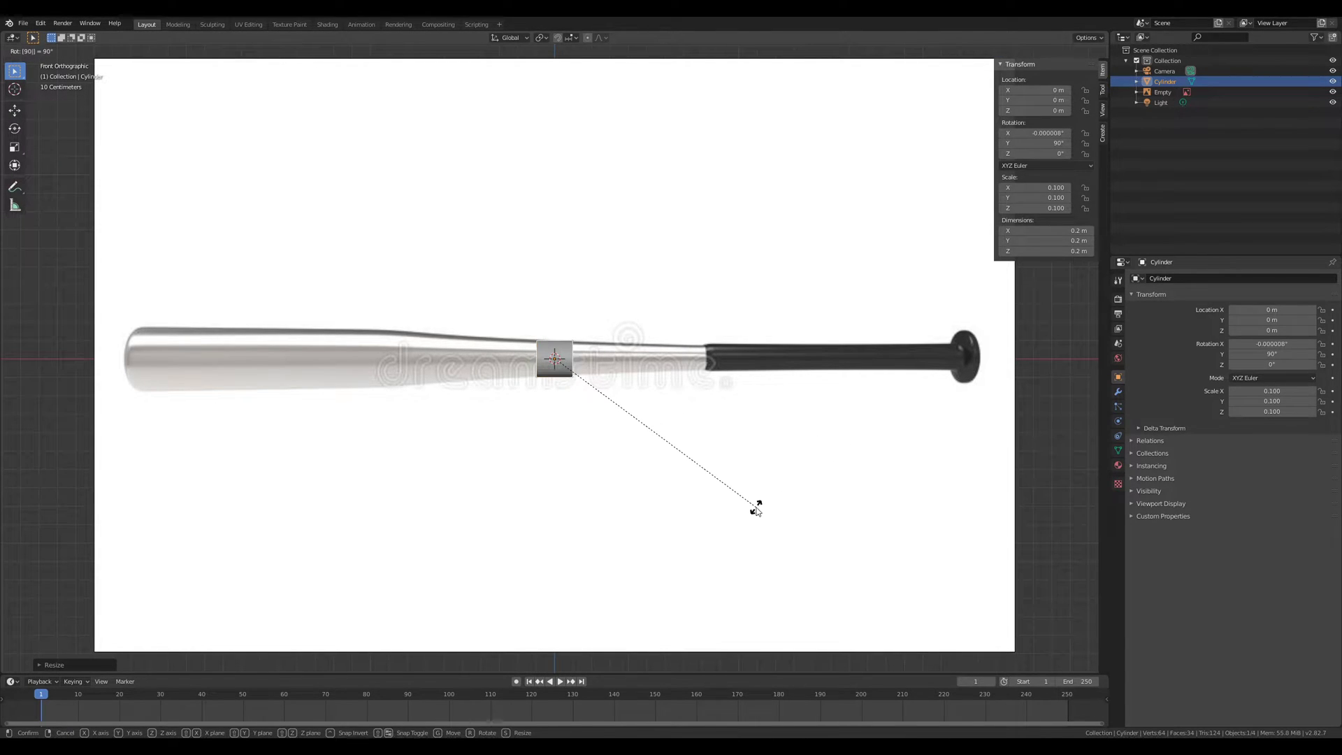
pyautogui.press('Return')
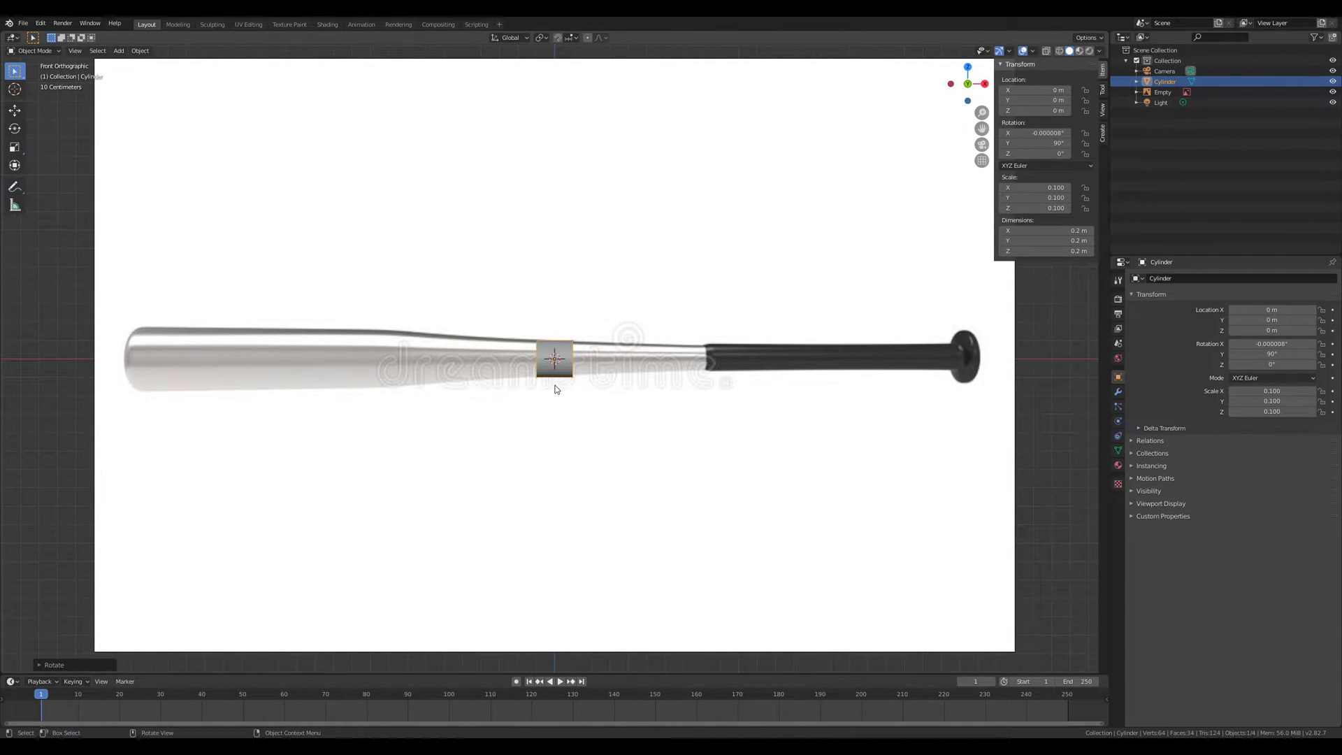
# Step: Move the cylinder along X to about 1.6 m on the black grip and scale it by 0.8 and again by 0.9
pyautogui.press('g')
pyautogui.press('x')
pyautogui.click(858, 383)
pyautogui.write('s.8')
pyautogui.press('Return')
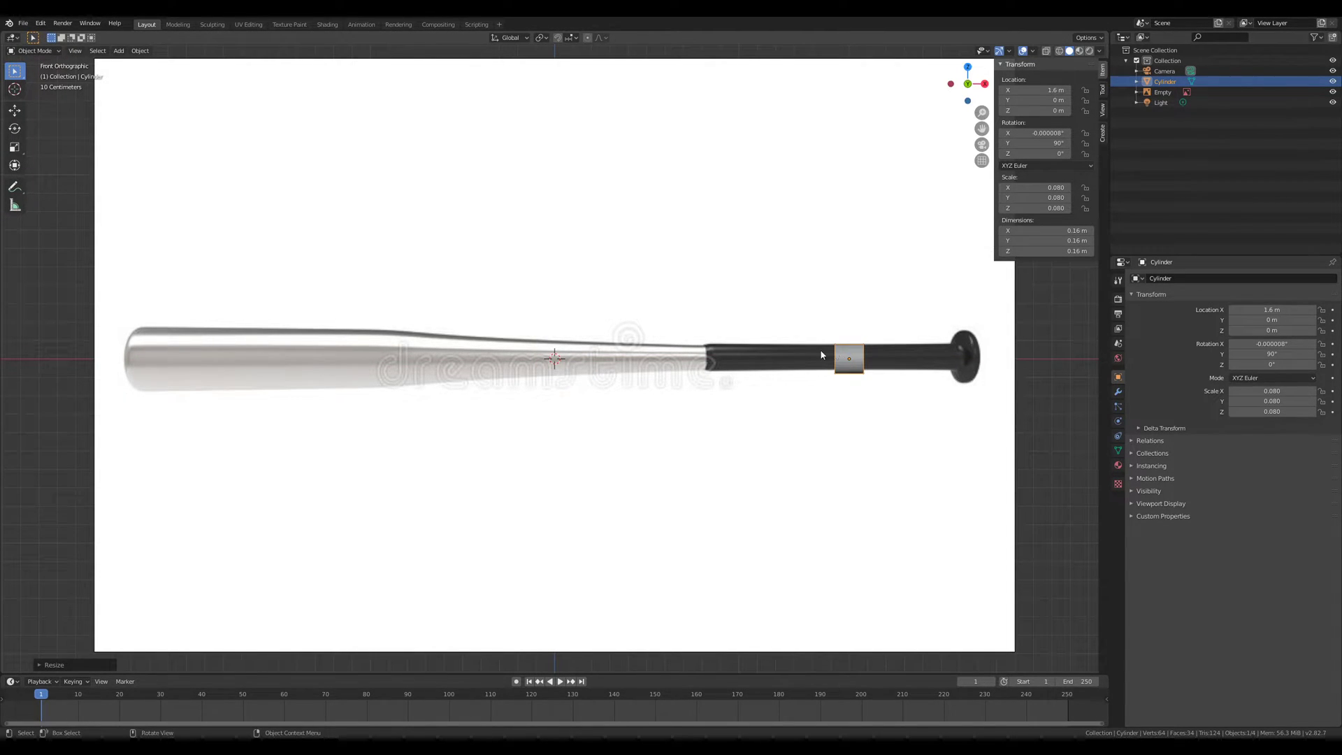
pyautogui.write('s.9')
pyautogui.press('Return')
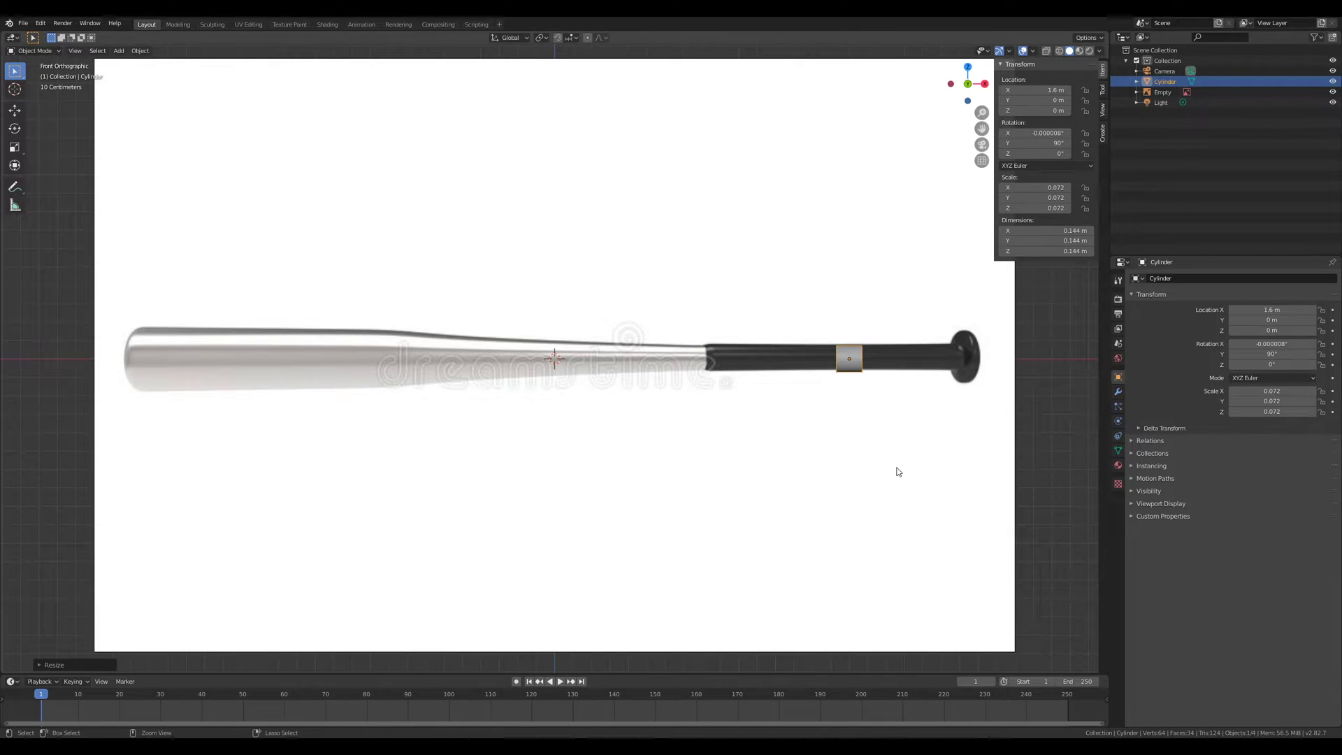
# Step: Raise the cylinder about 0.009 m along Z to centre it on the black grip
pyautogui.press('g')
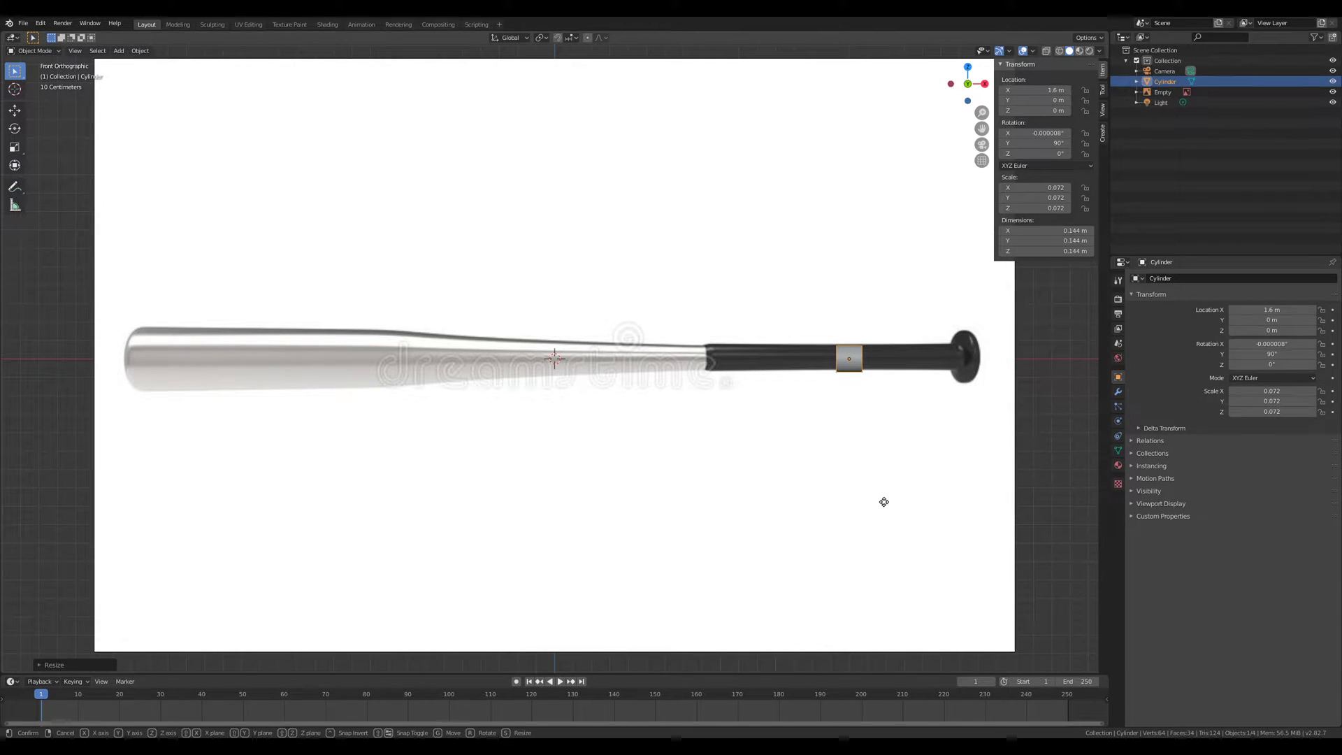
pyautogui.press('z')
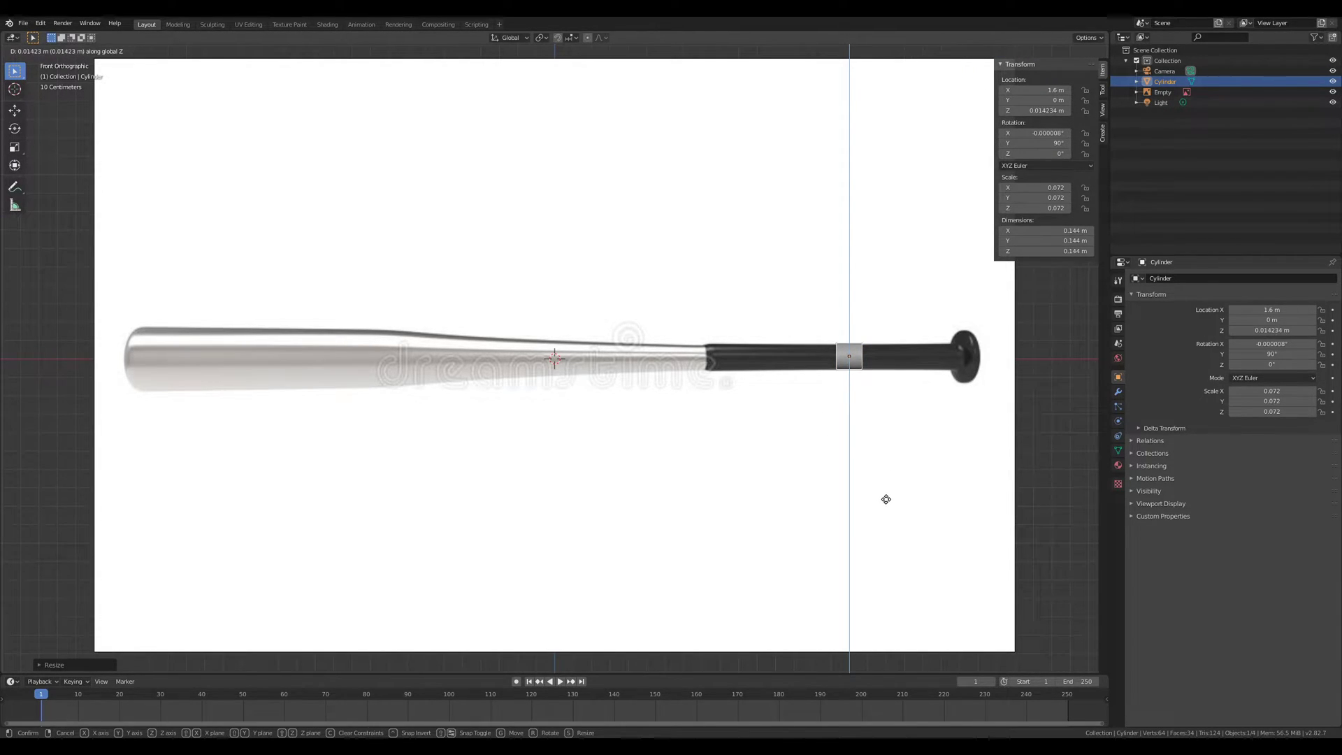
pyautogui.click(888, 500)
pyautogui.scroll(1, 845, 375)
pyautogui.scroll(-1, 863, 380)
pyautogui.keyDown('shift'); pyautogui.moveTo(870, 401); pyautogui.dragTo(826, 403, button='middle'); pyautogui.keyUp('shift')
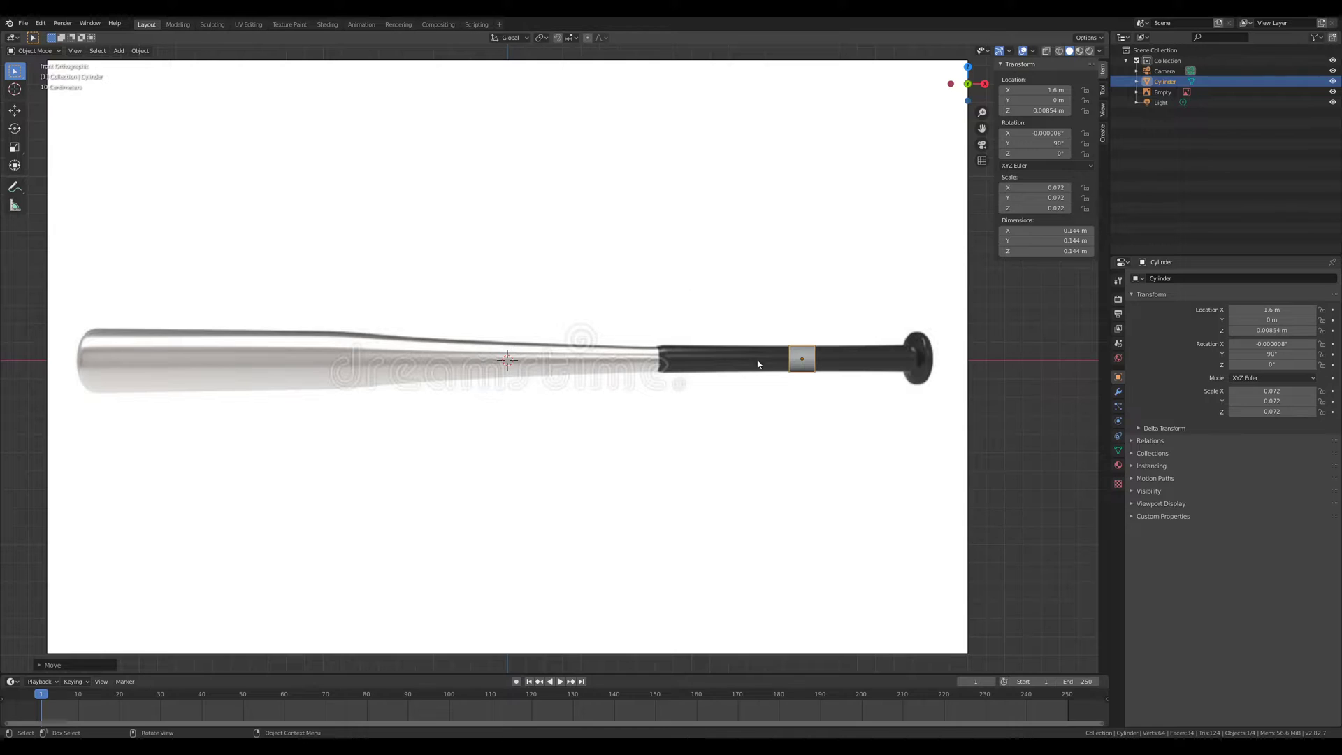
# Step: Stretch the cylinder along X to about 1.36 m and shift it to about X 1.53 m so it covers the black grip
pyautogui.press('s')
pyautogui.press('x')
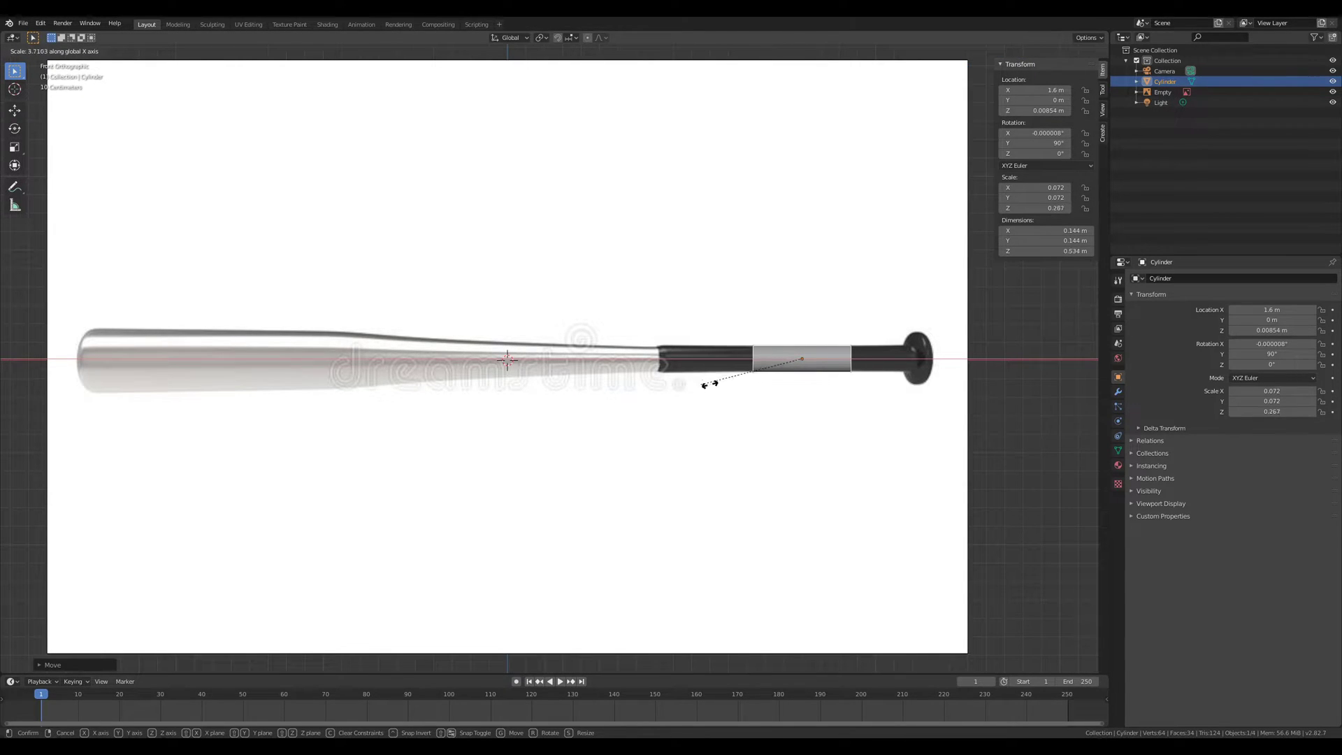
pyautogui.click(615, 365)
pyautogui.press('g')
pyautogui.press('x')
pyautogui.click(887, 418)
pyautogui.press('s')
pyautogui.press('x')
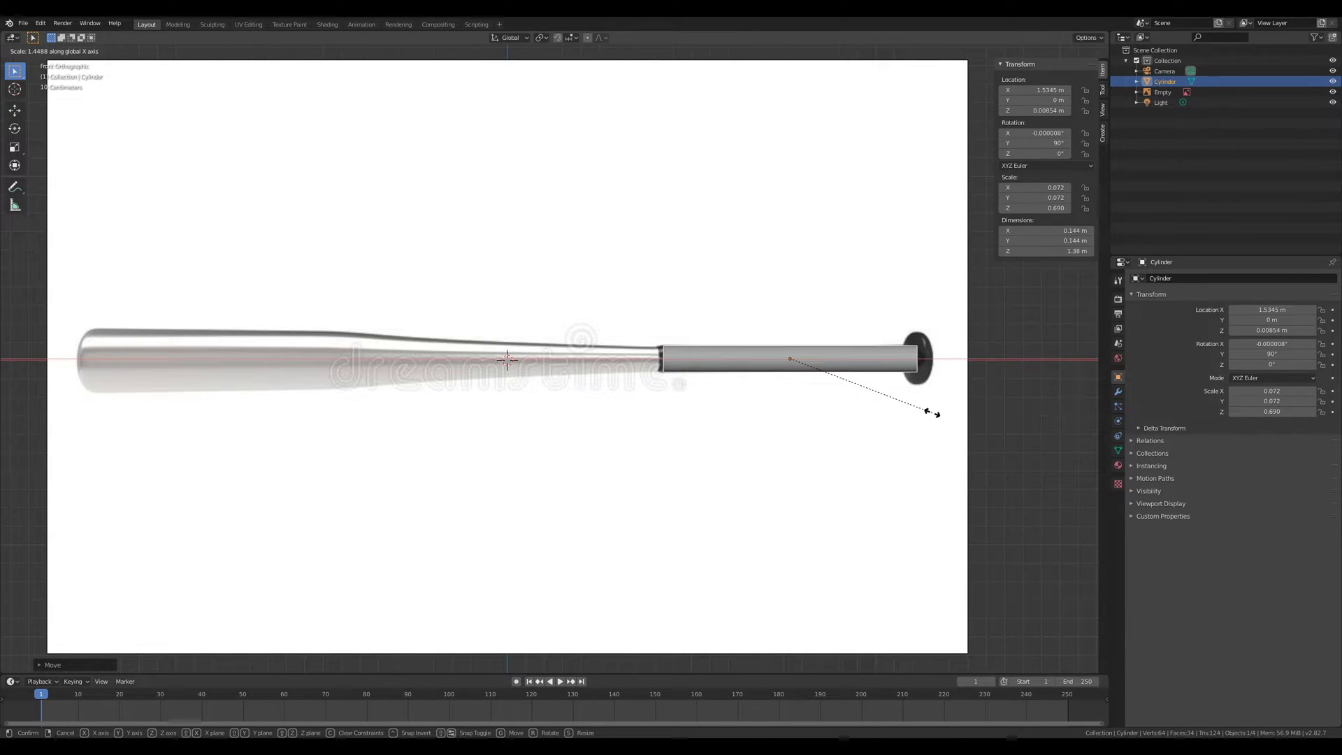
pyautogui.click(929, 414)
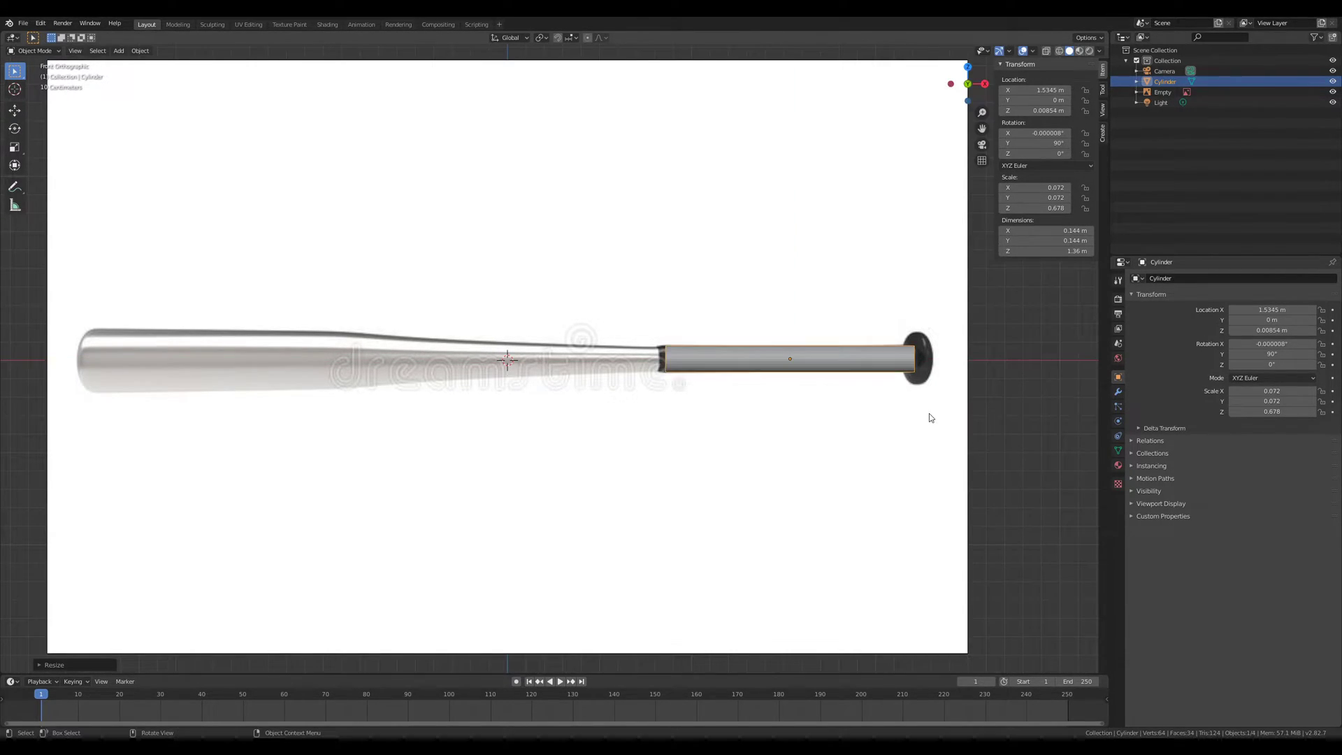
pyautogui.press('g')
pyautogui.press('x')
pyautogui.click(890, 422)
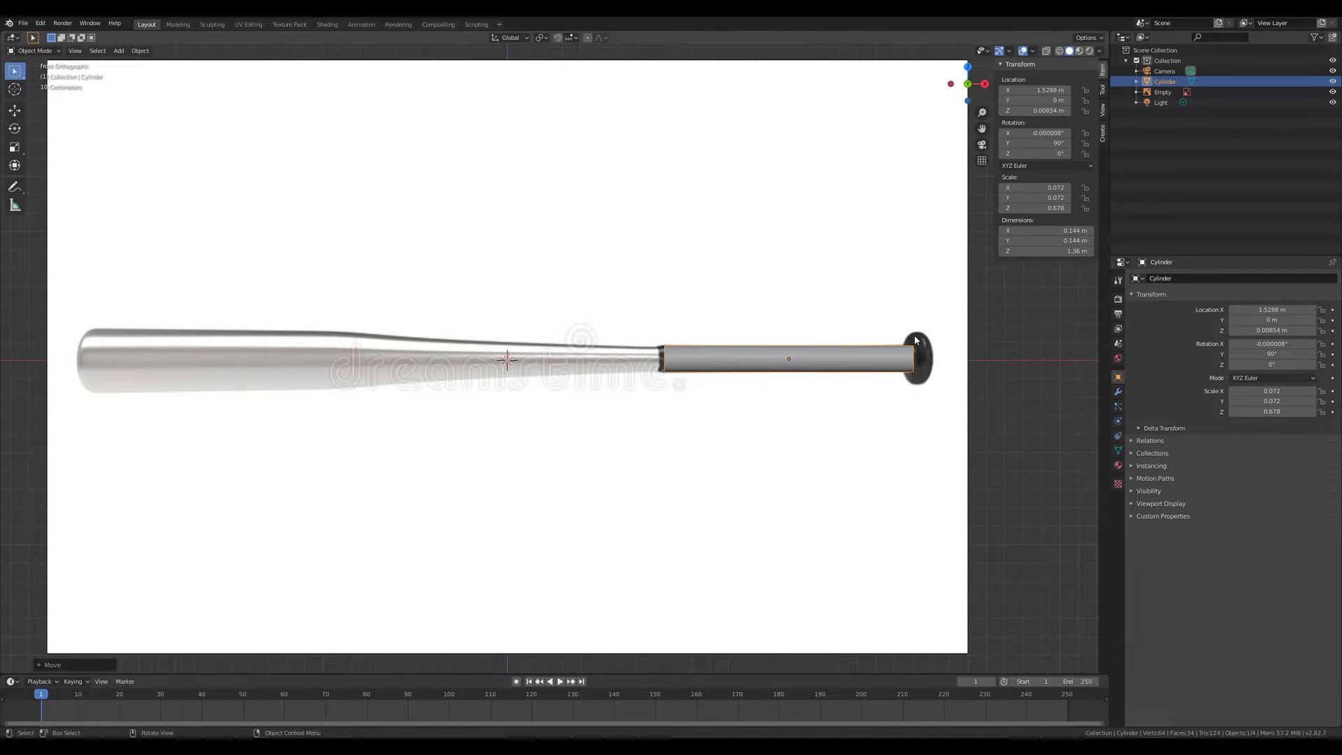
# Step: In Edit Mode, select the cylinder's end face at the knob and extrude it in place with no offset
pyautogui.keyDown('shift'); pyautogui.moveTo(917, 389); pyautogui.dragTo(899, 344, button='middle'); pyautogui.keyUp('shift')
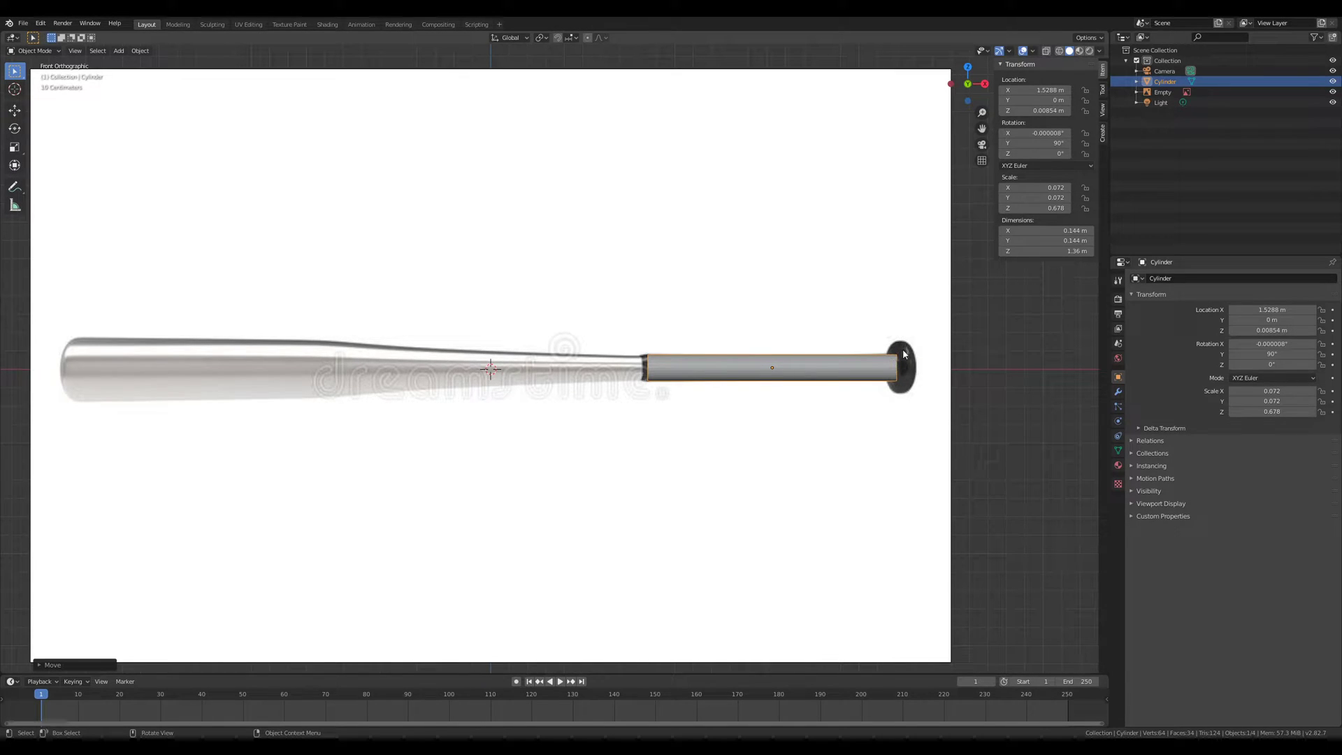
pyautogui.scroll(2, 891, 384)
pyautogui.press('Tab')
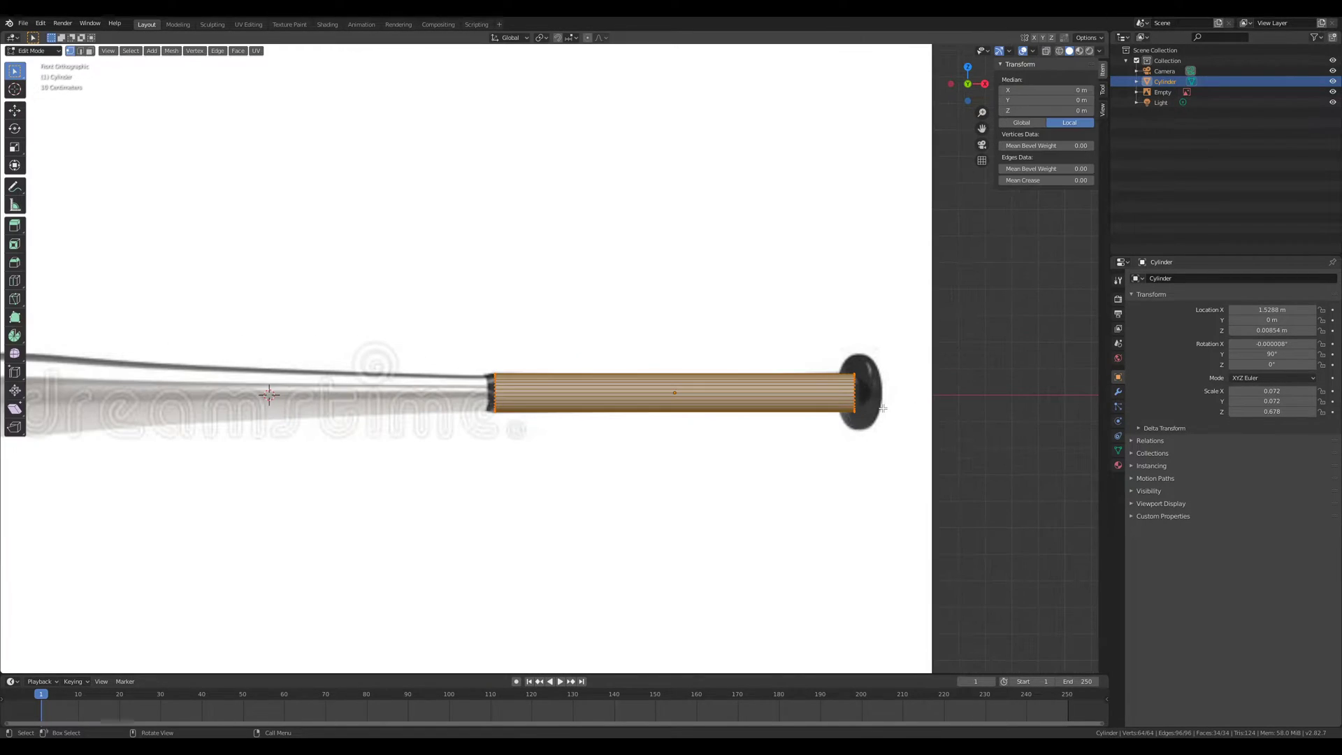
pyautogui.keyDown('shift'); pyautogui.moveTo(879, 405); pyautogui.dragTo(615, 384, button='middle'); pyautogui.keyUp('shift')
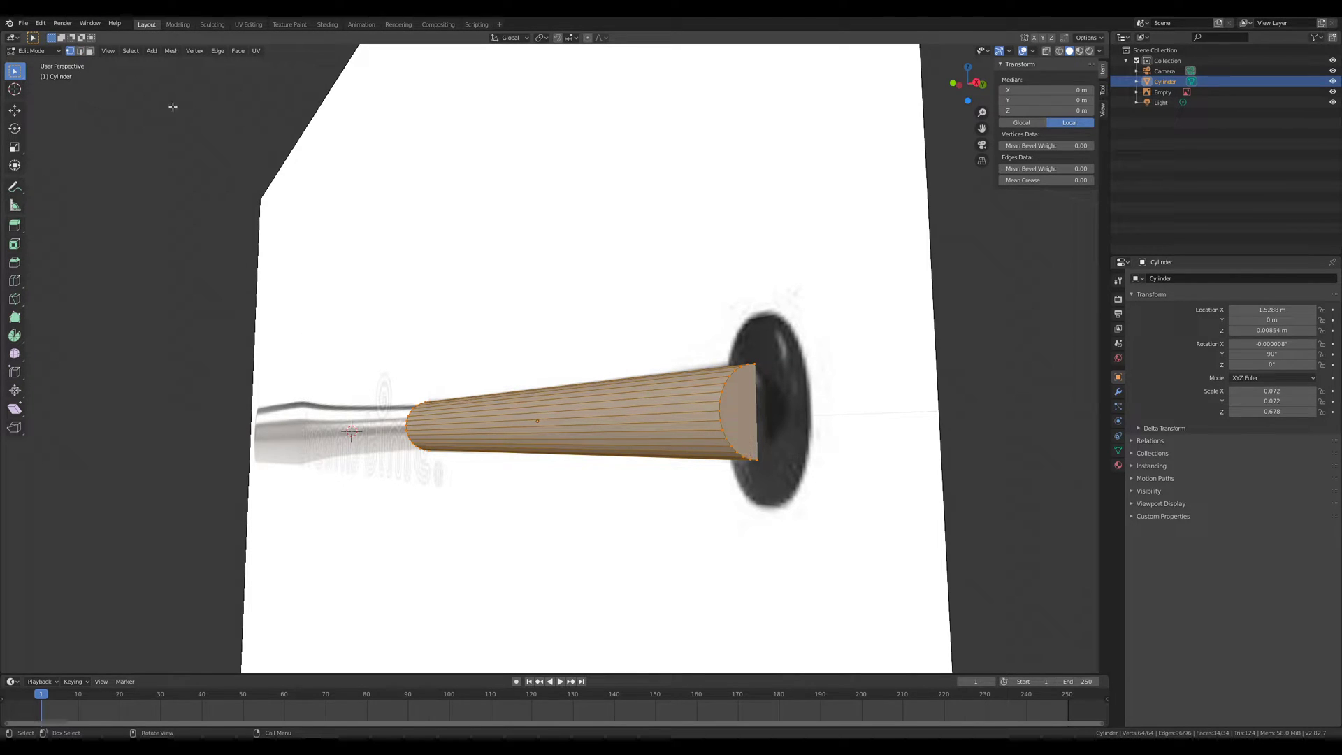
pyautogui.click(90, 52)
pyautogui.click(739, 416)
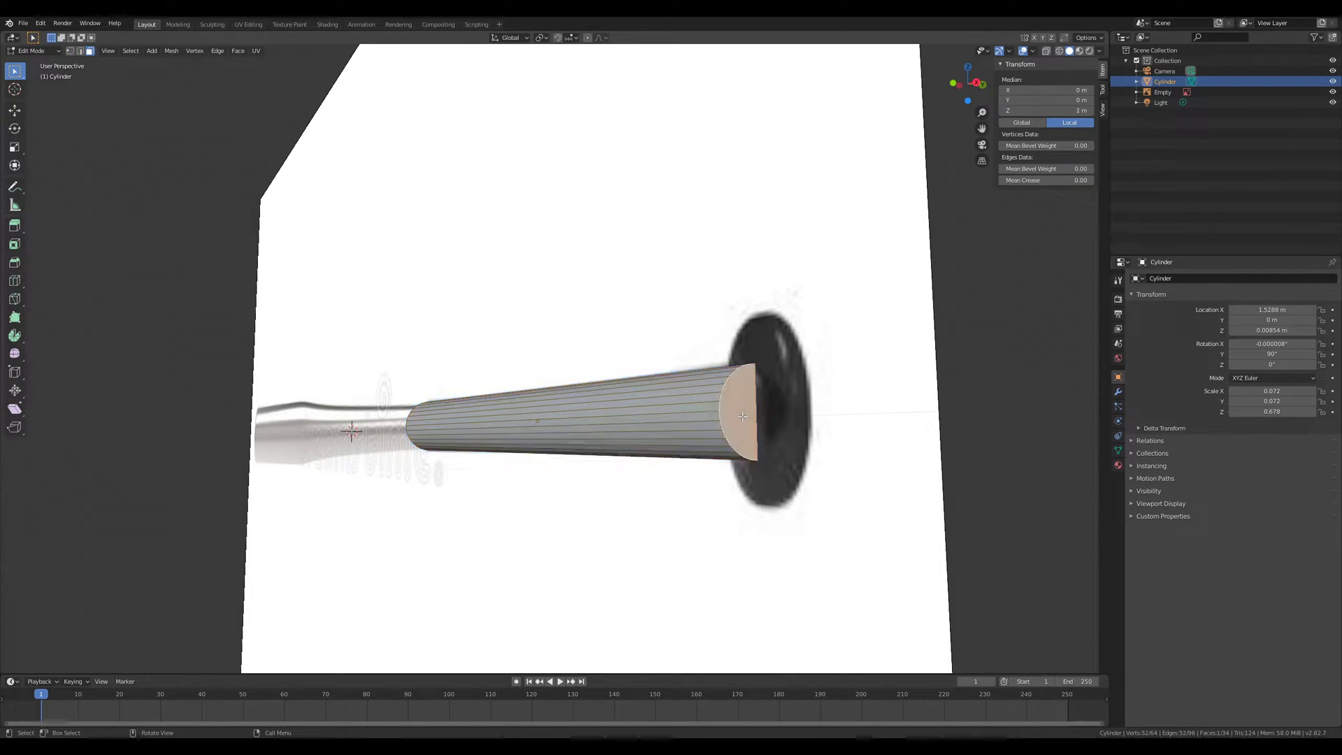
pyautogui.press('KP_1')
pyautogui.keyDown('shift'); pyautogui.moveTo(800, 441); pyautogui.dragTo(694, 438, button='middle'); pyautogui.keyUp('shift')
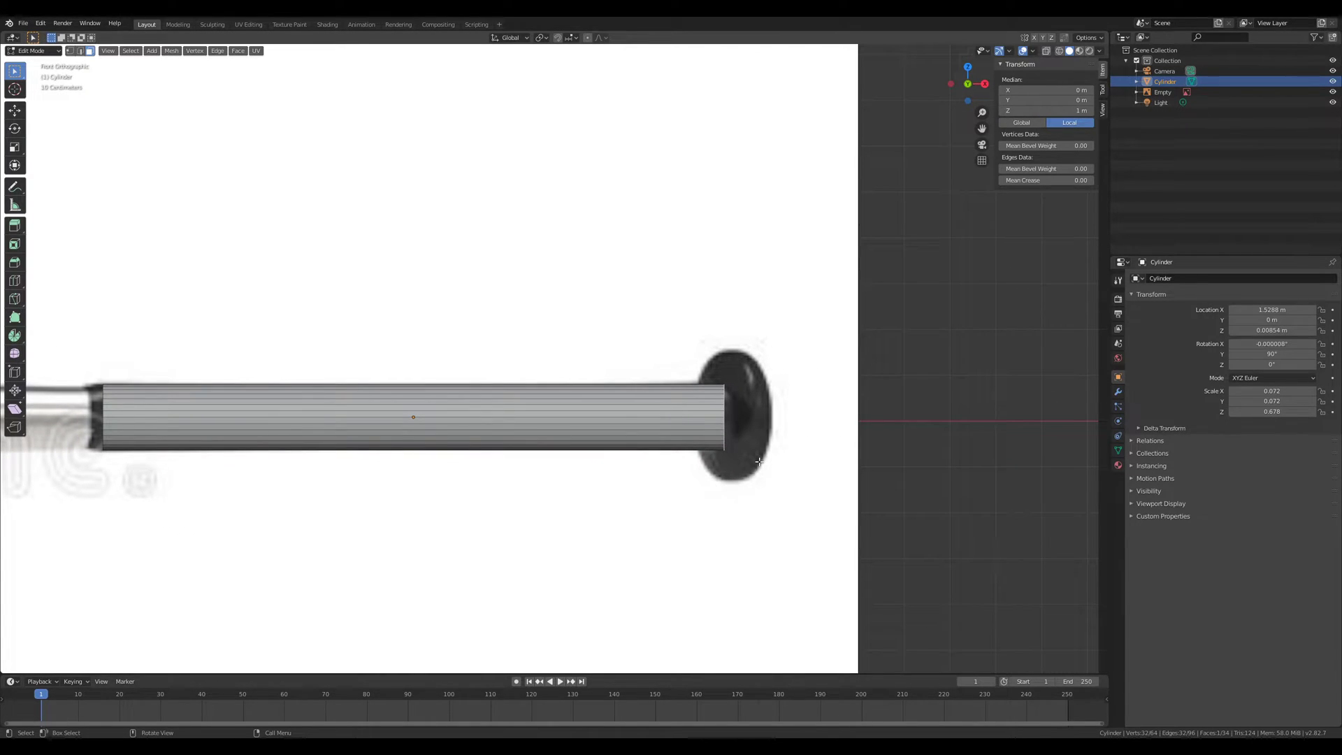
pyautogui.press('e')
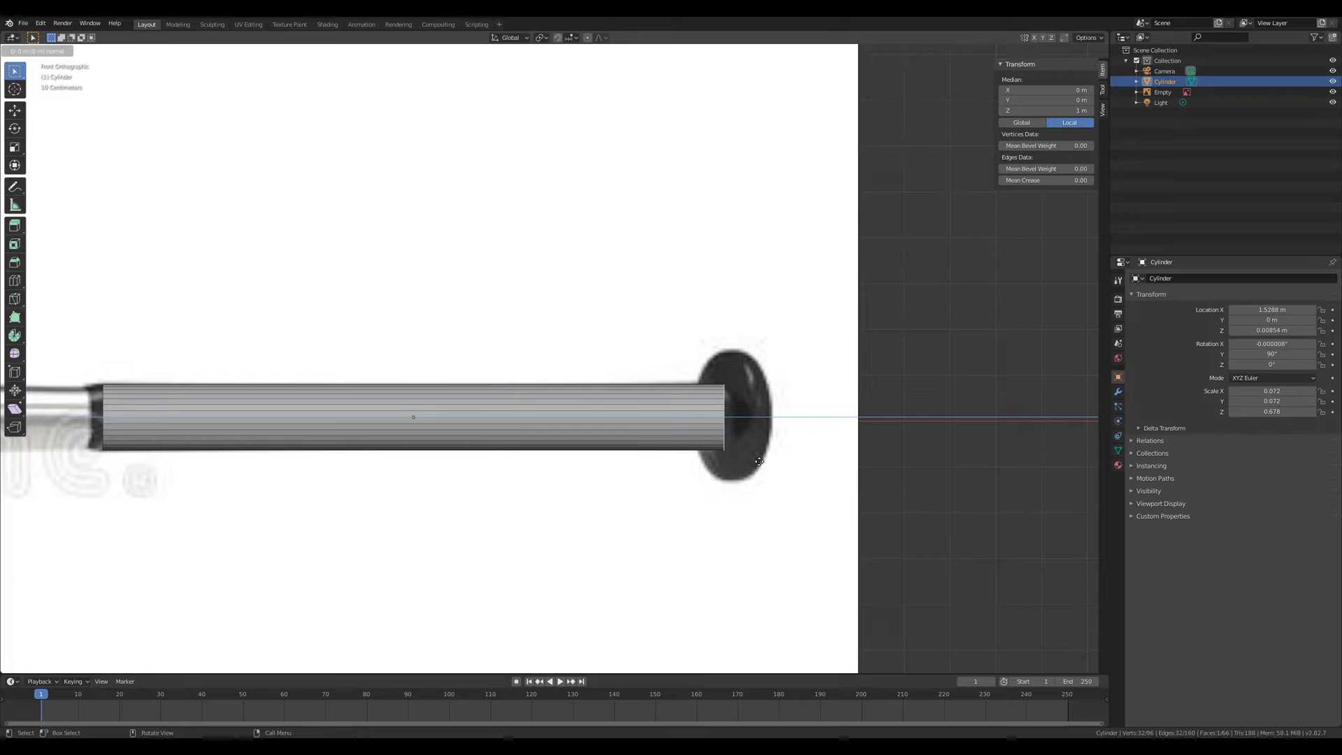
pyautogui.rightClick(759, 461)
pyautogui.moveTo(759, 461); pyautogui.dragTo(630, 367, button='middle')
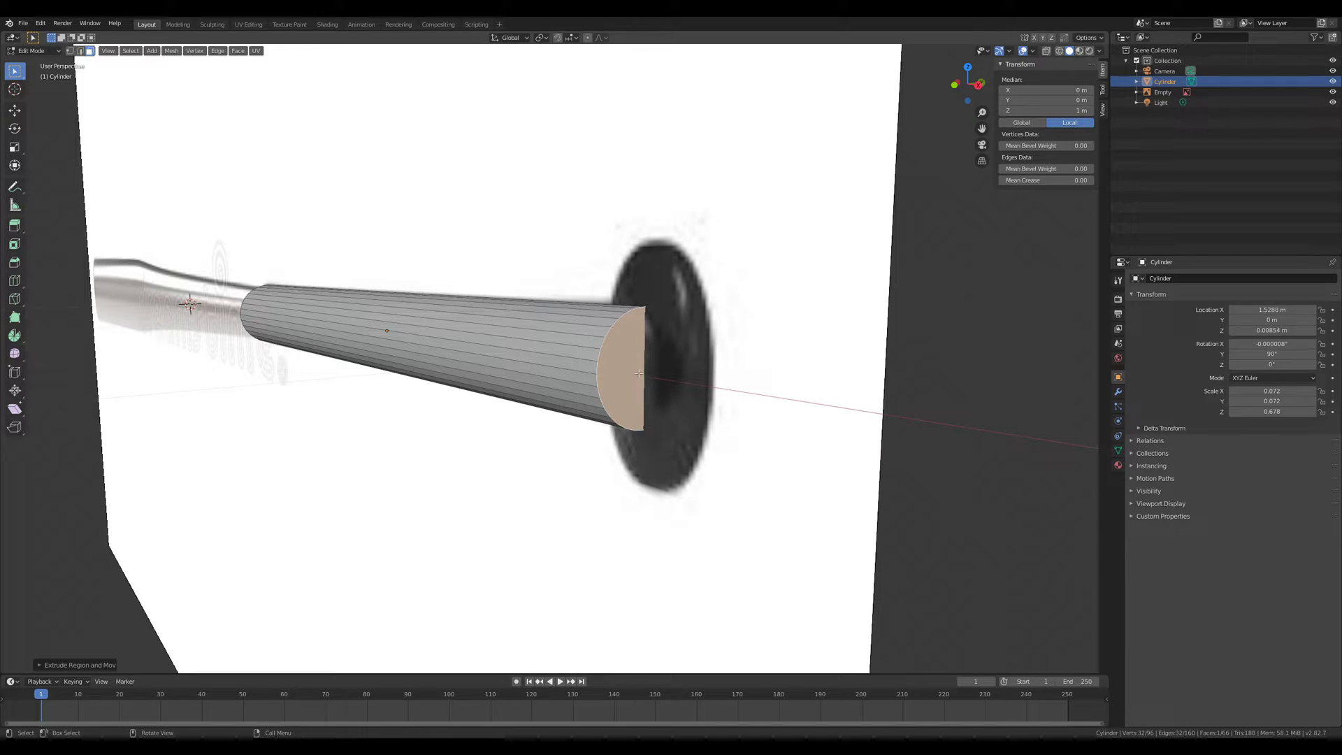
pyautogui.moveTo(639, 373); pyautogui.dragTo(574, 374, button='middle')
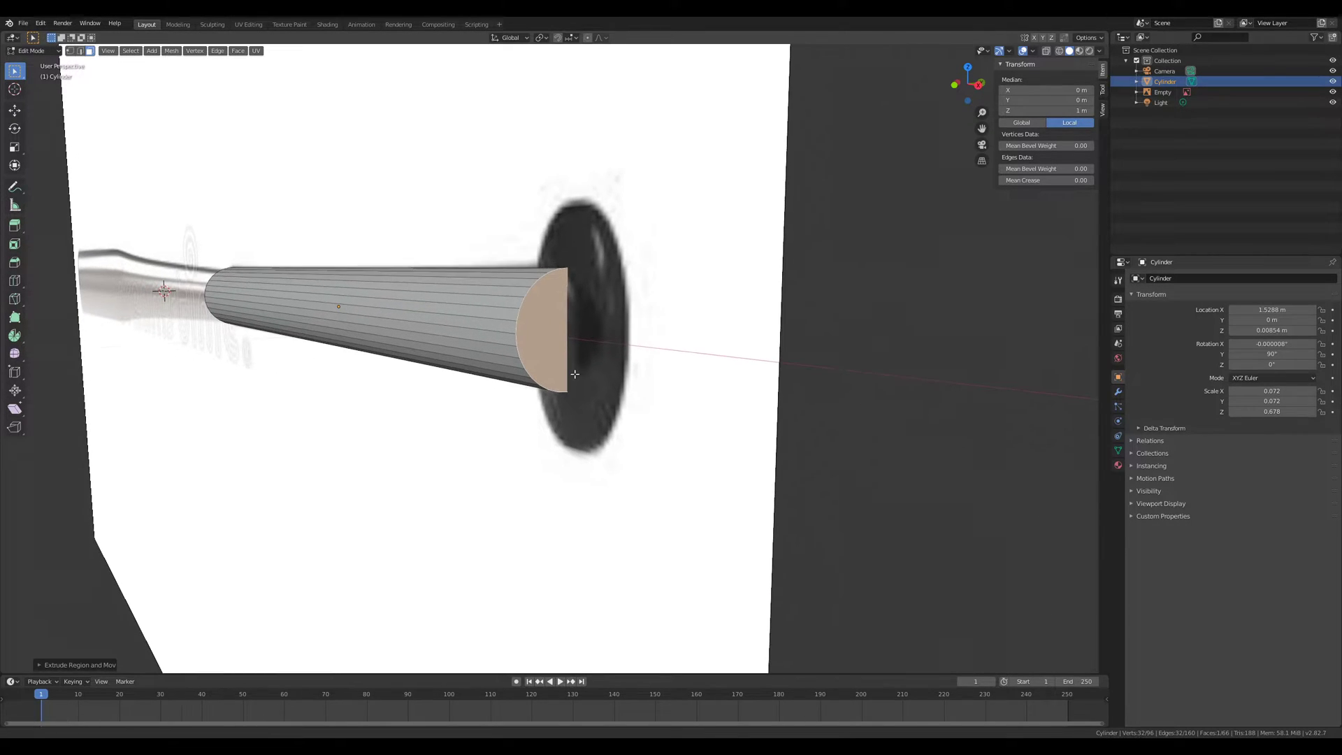
pyautogui.moveTo(550, 327); pyautogui.dragTo(598, 351, button='middle')
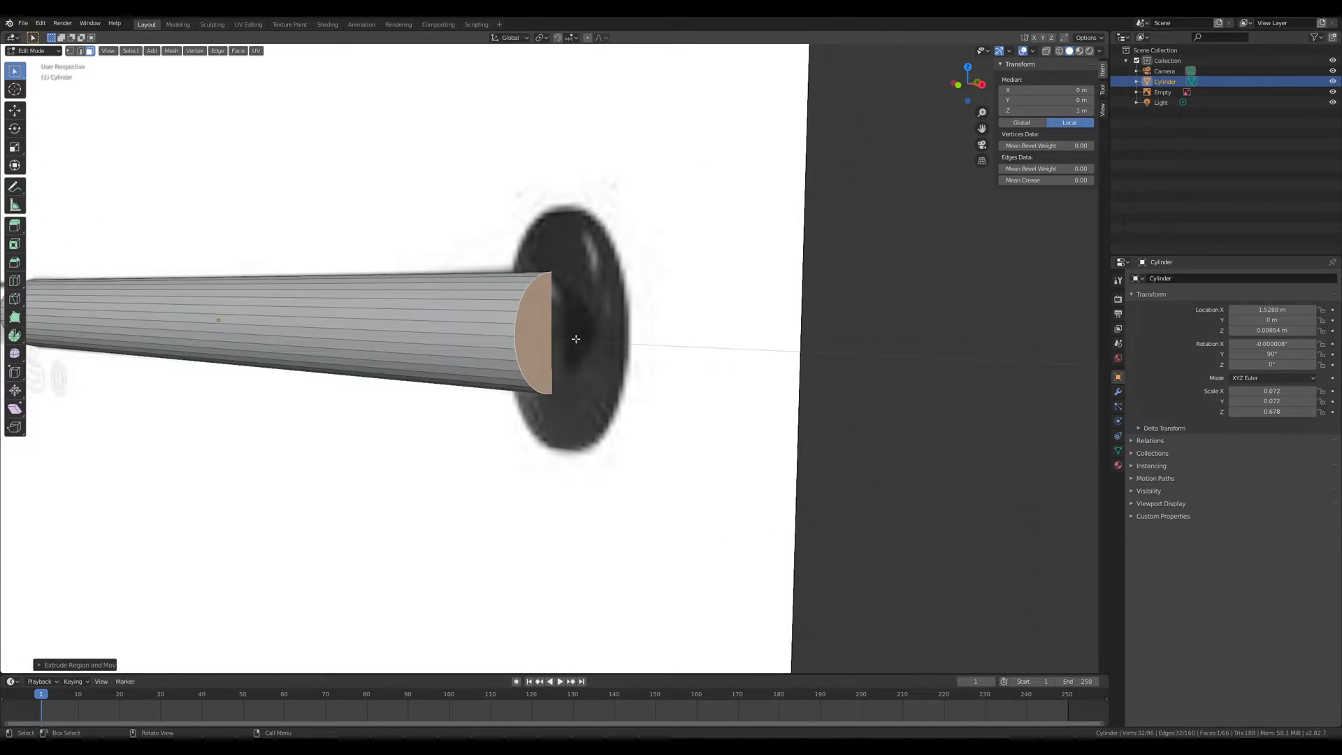
pyautogui.press('g')
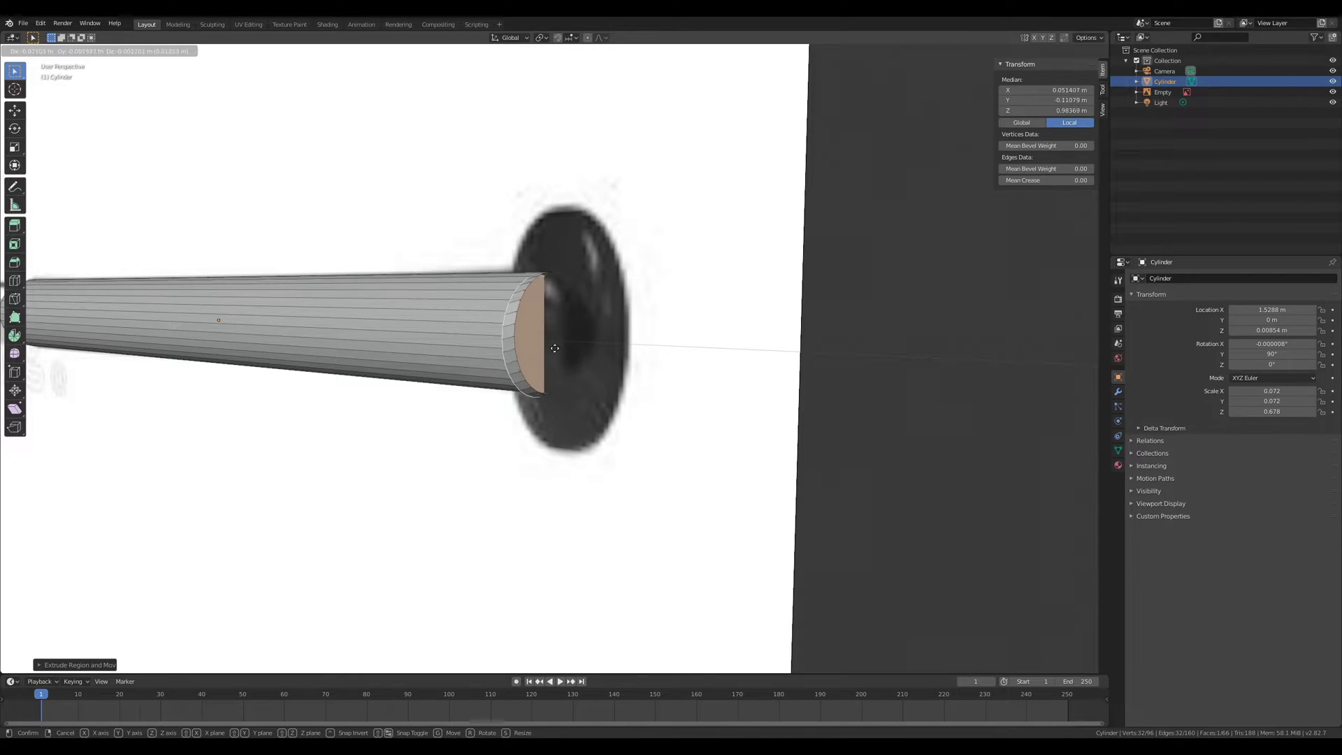
pyautogui.rightClick(557, 347)
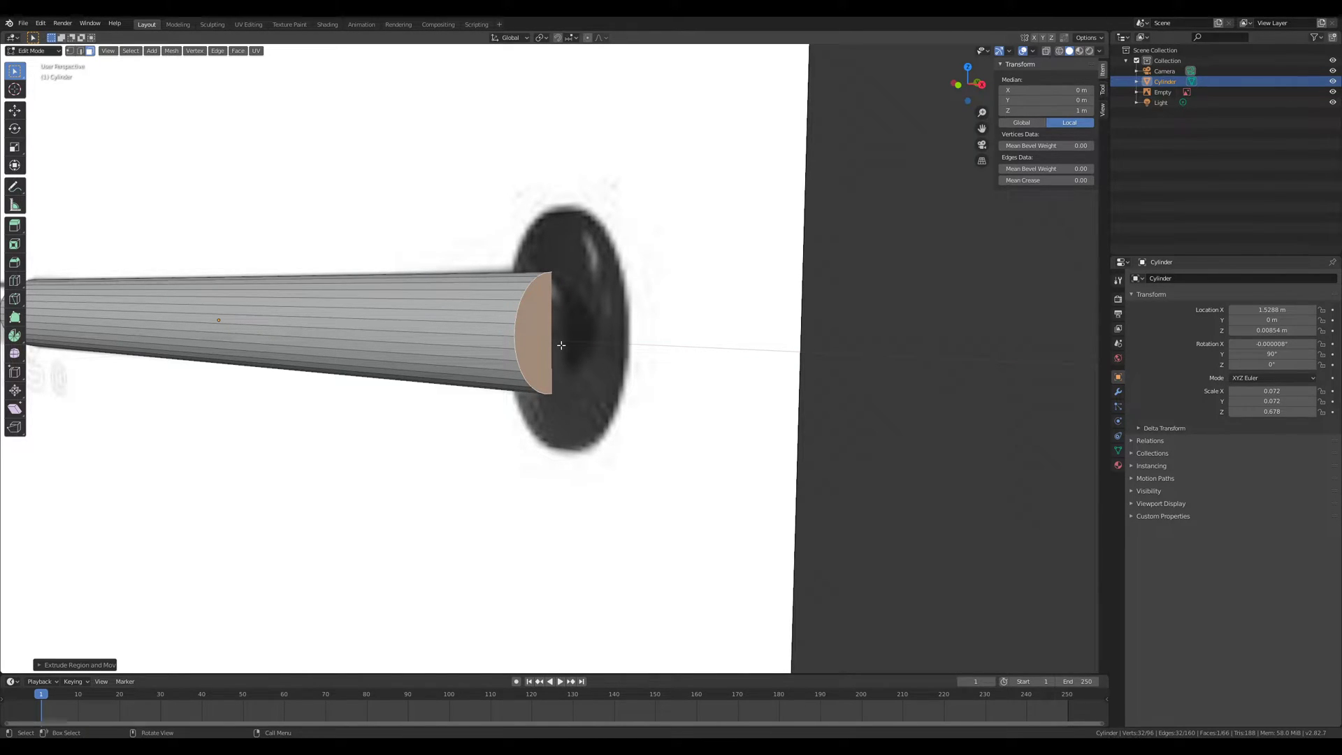
# Step: Scale the extruded end face up by about 1.9 to match the knob's height in the reference
pyautogui.press('KP_1')
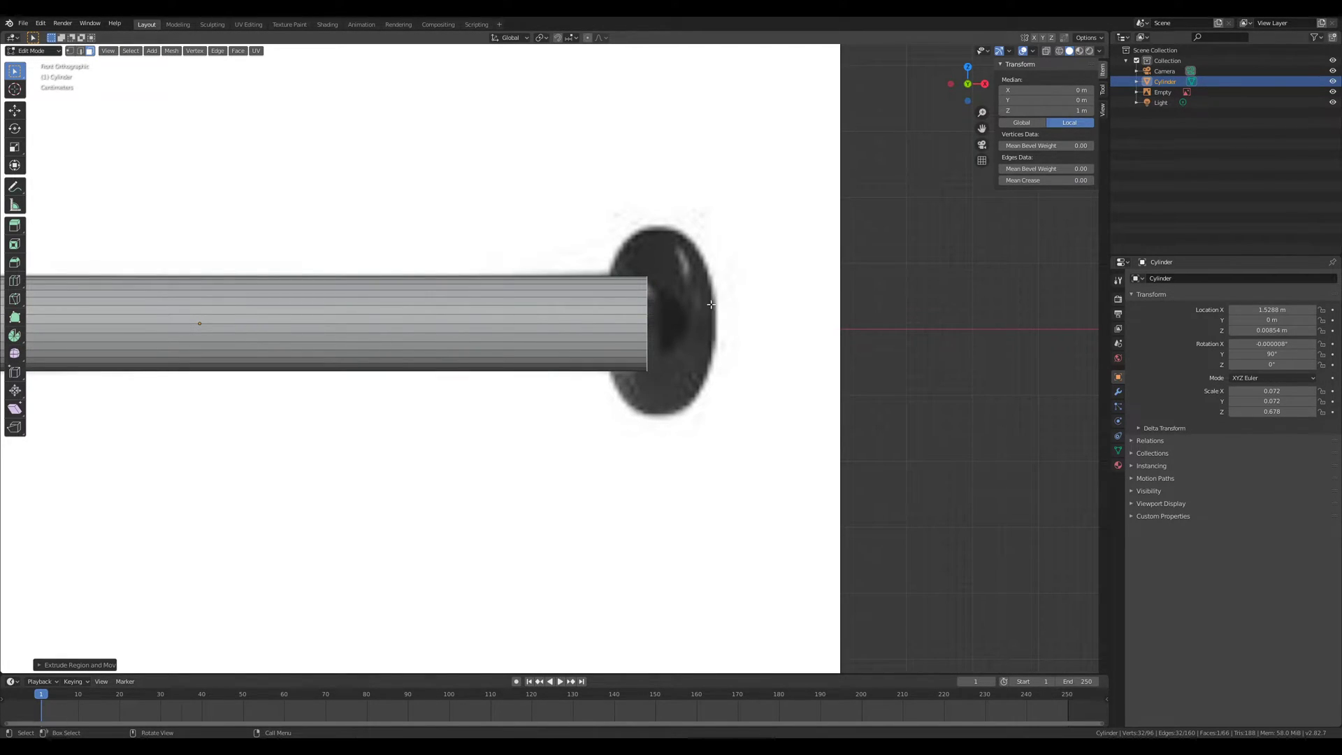
pyautogui.press('s')
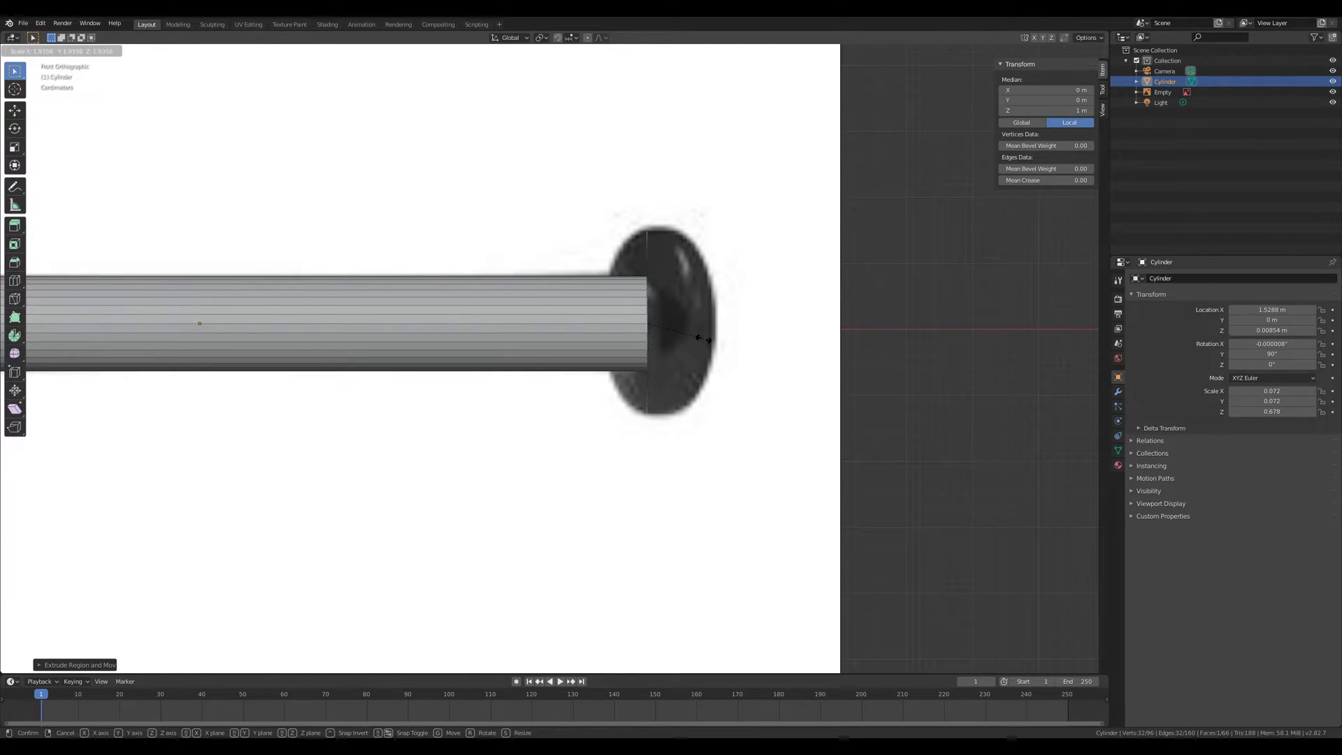
pyautogui.click(702, 339)
pyautogui.moveTo(702, 338)
pyautogui.mouseDown(button='middle')
pyautogui.moveTo(691, 355)
pyautogui.moveTo(705, 356)
pyautogui.moveTo(689, 344)
pyautogui.mouseUp(button='middle')
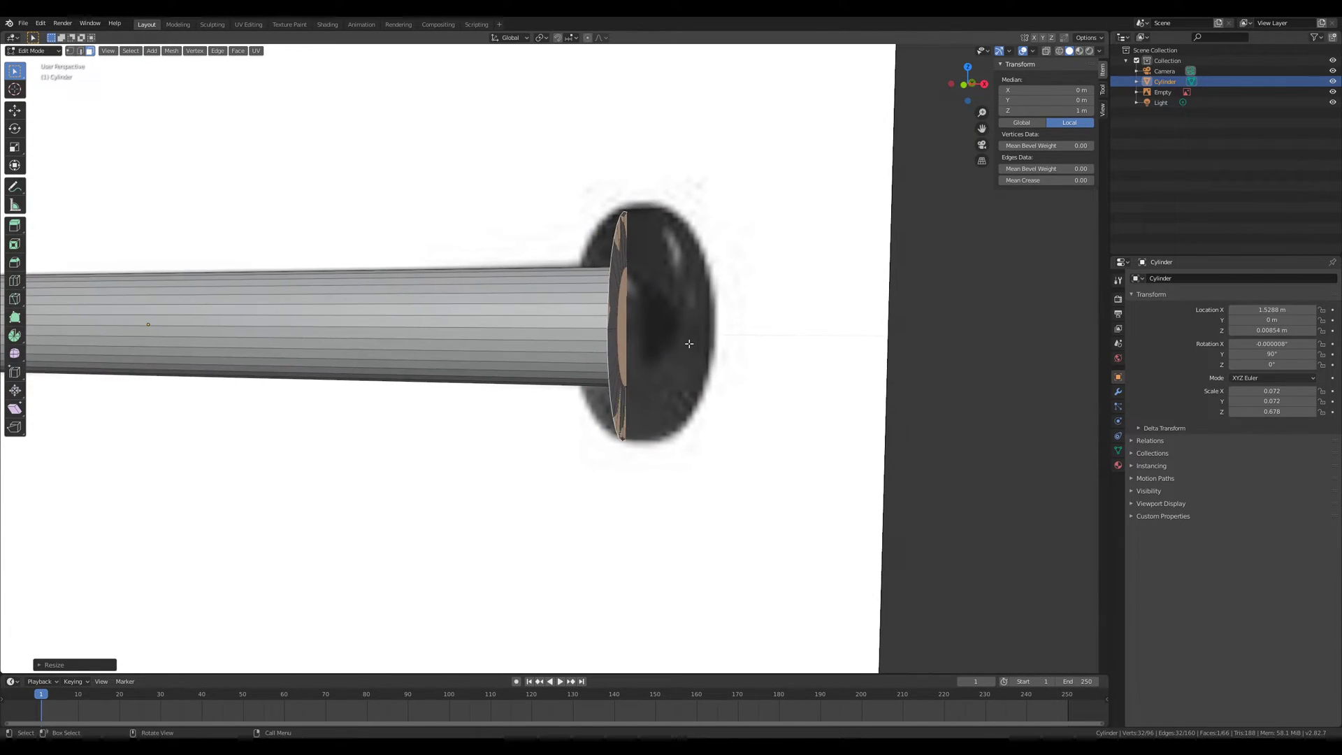
pyautogui.moveTo(624, 262); pyautogui.dragTo(758, 266, button='middle')
pyautogui.moveTo(744, 318); pyautogui.dragTo(538, 336, button='middle')
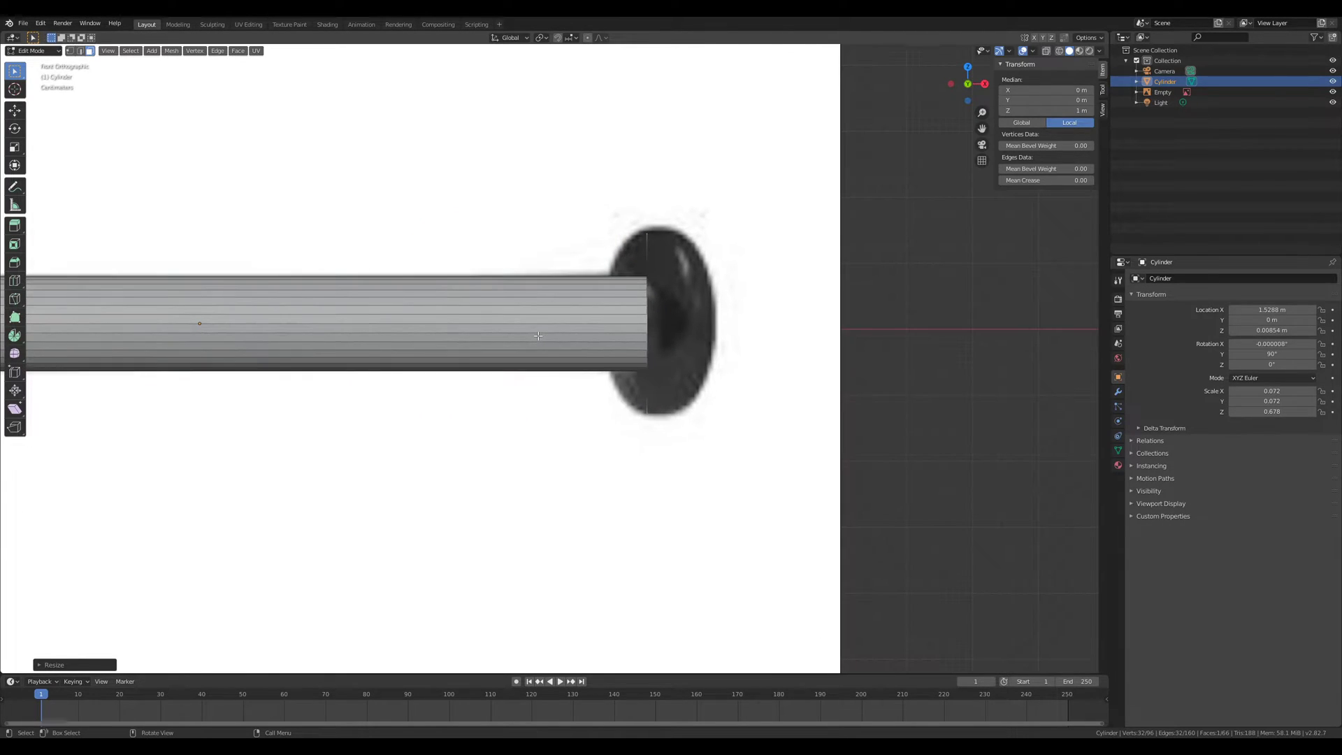
# Step: Extrude the enlarged end face outward about 0.07 m to form the knob's thickness
pyautogui.press('e')
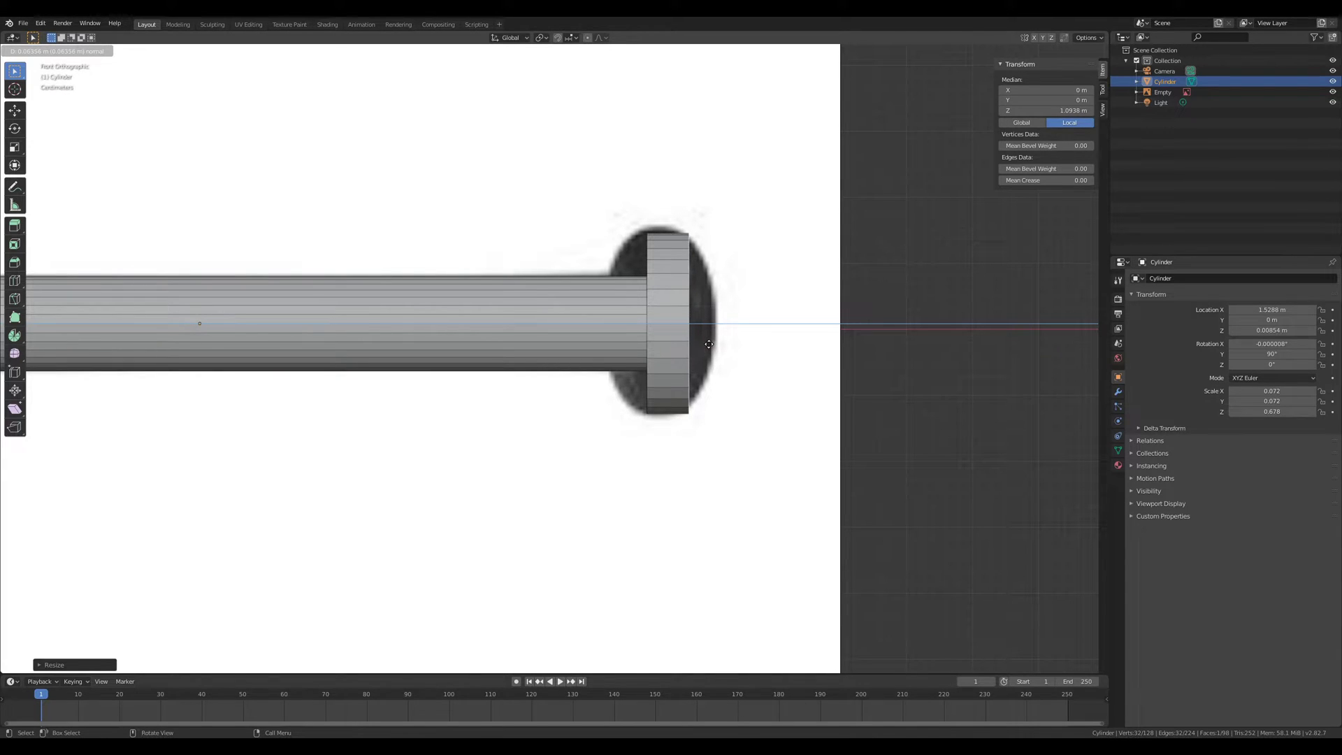
pyautogui.click(712, 344)
pyautogui.moveTo(713, 344); pyautogui.dragTo(712, 378, button='middle')
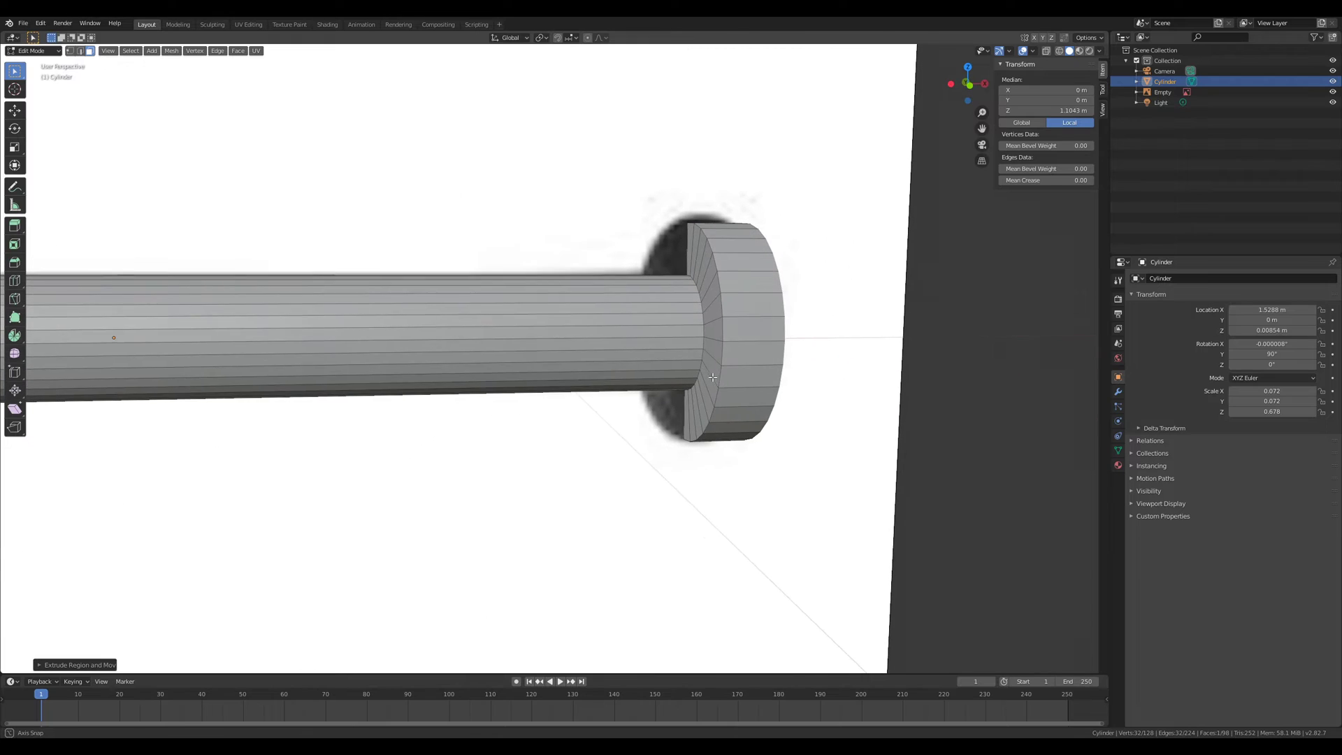
pyautogui.press('KP_1')
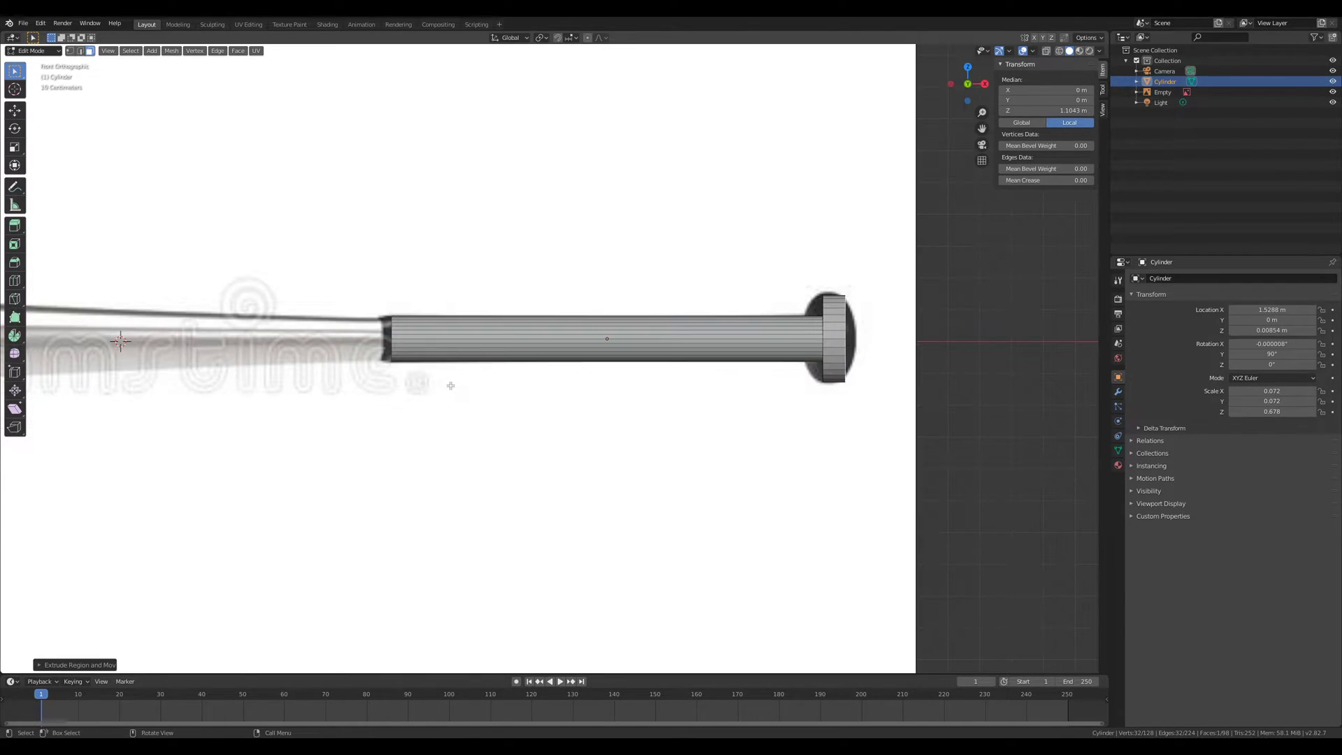
# Step: Extrude the grip's barrel-side end face about 0.03 m to the end of the black grip and taper it by scaling to about 0.9
pyautogui.scroll(5, 451, 386)
pyautogui.moveTo(531, 409); pyautogui.dragTo(532, 406, button='middle')
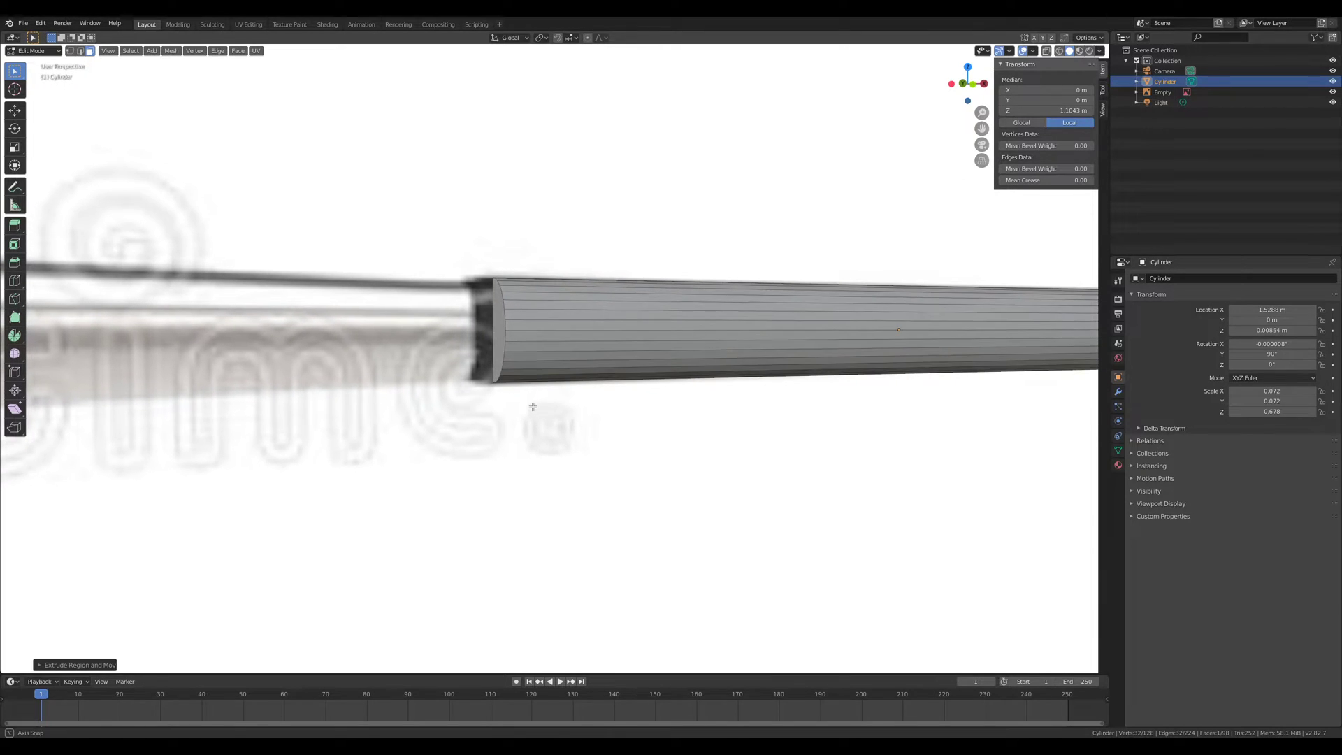
pyautogui.click(501, 318)
pyautogui.press('KP_1')
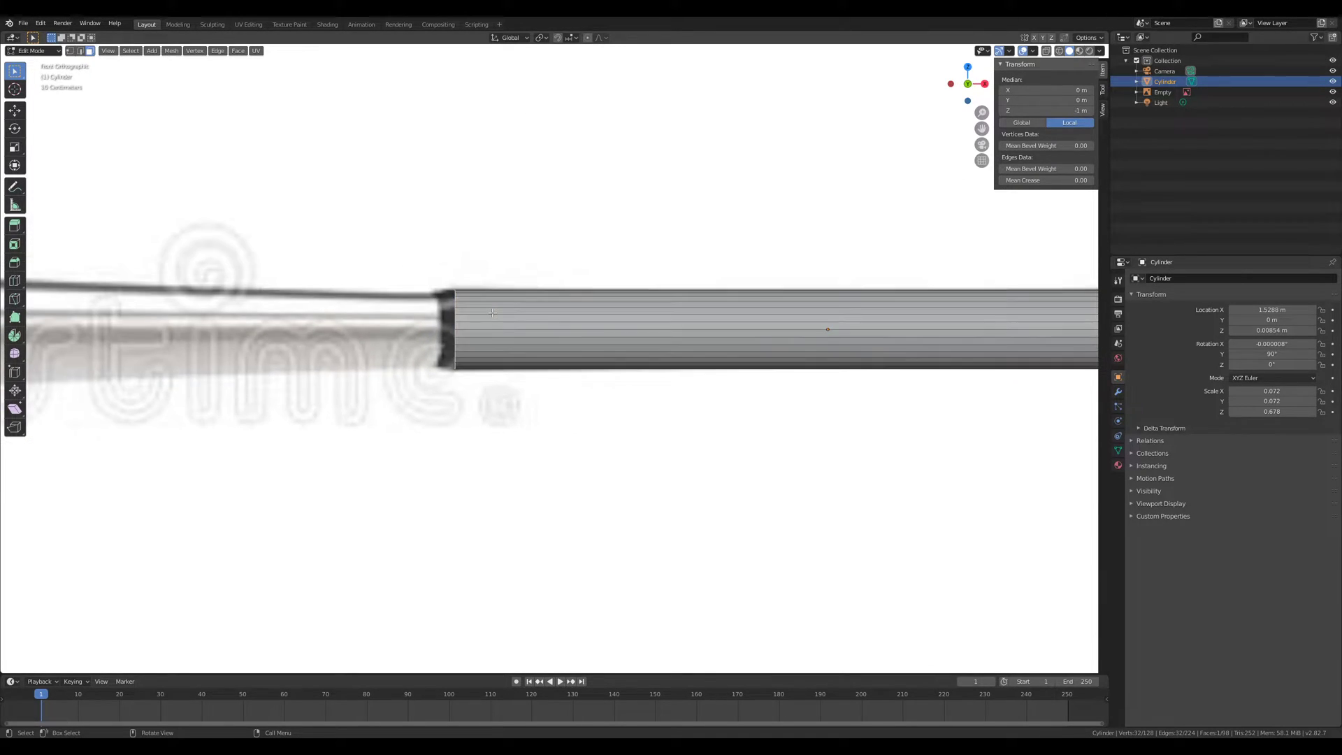
pyautogui.press('e')
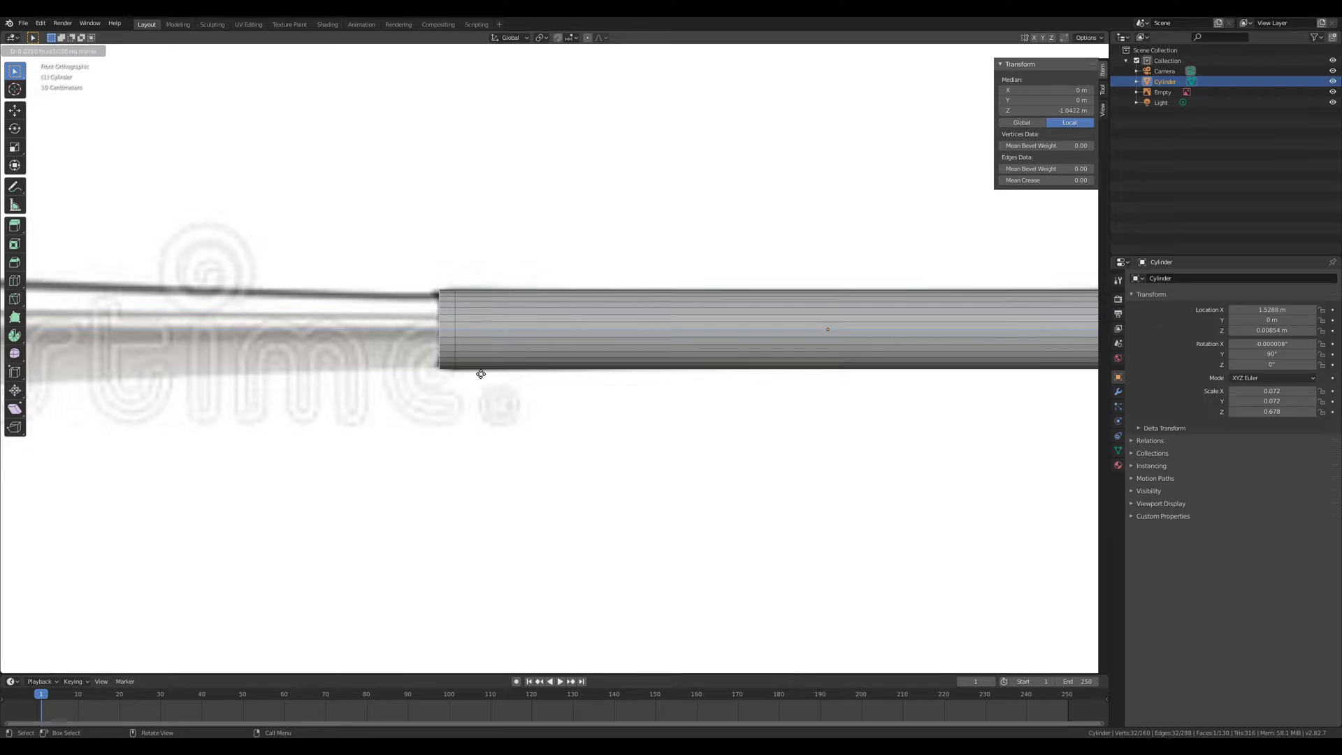
pyautogui.click(489, 374)
pyautogui.press('s')
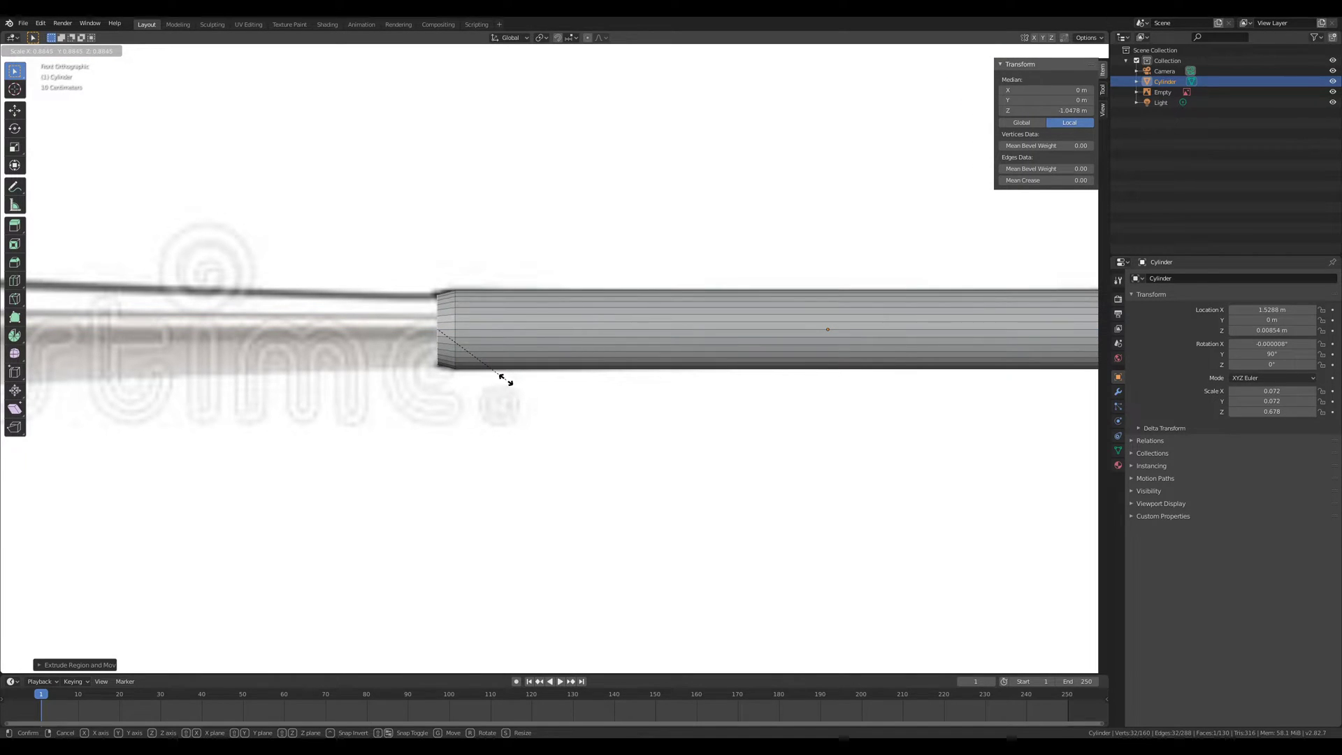
pyautogui.click(511, 380)
# Step: Inset the grip's barrel-side end face slightly to leave a thin rim around it
pyautogui.moveTo(517, 382); pyautogui.dragTo(537, 445, button='middle')
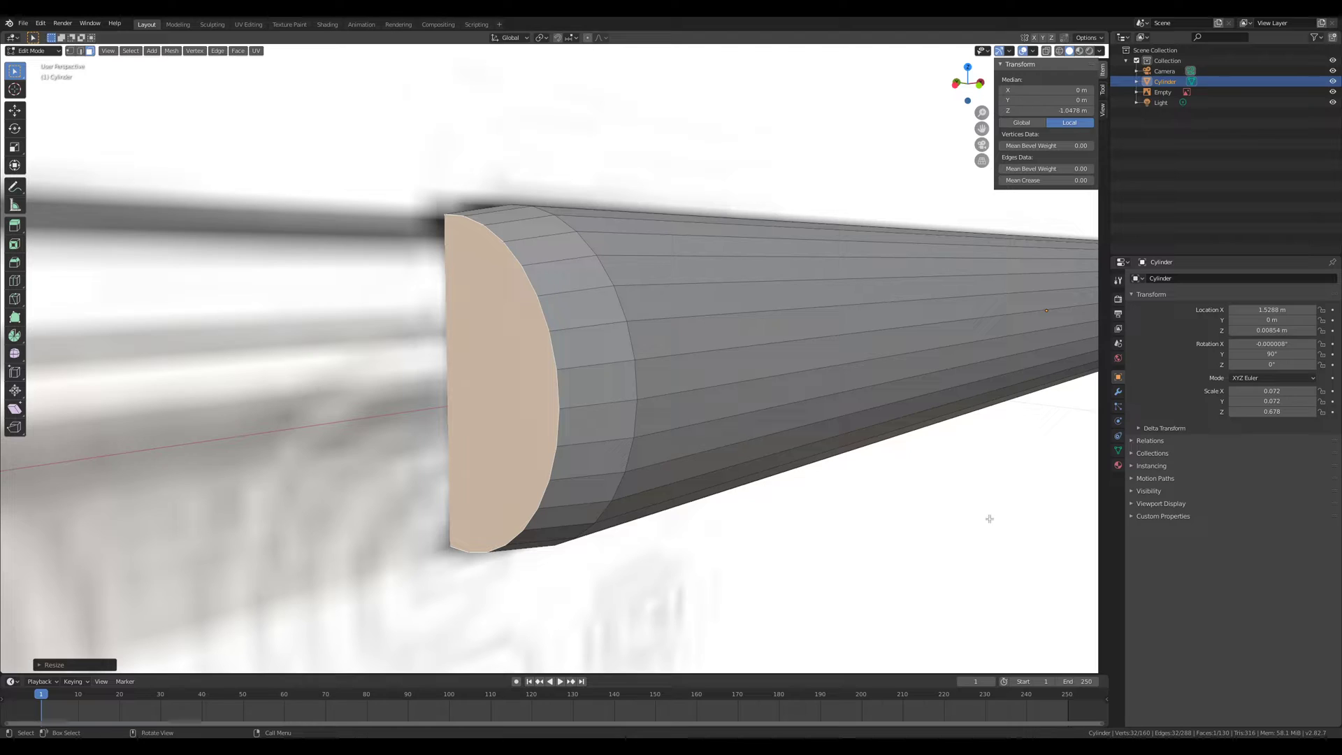
pyautogui.press('i')
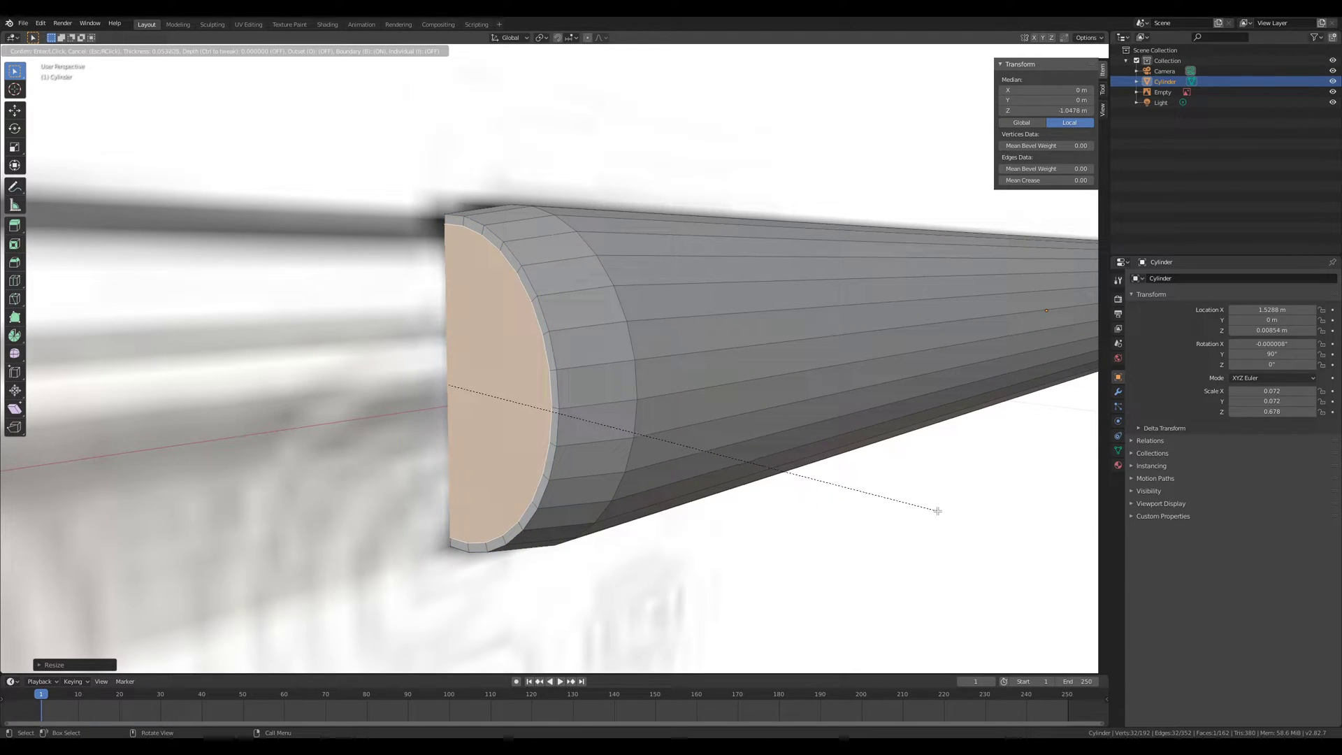
pyautogui.click(937, 511)
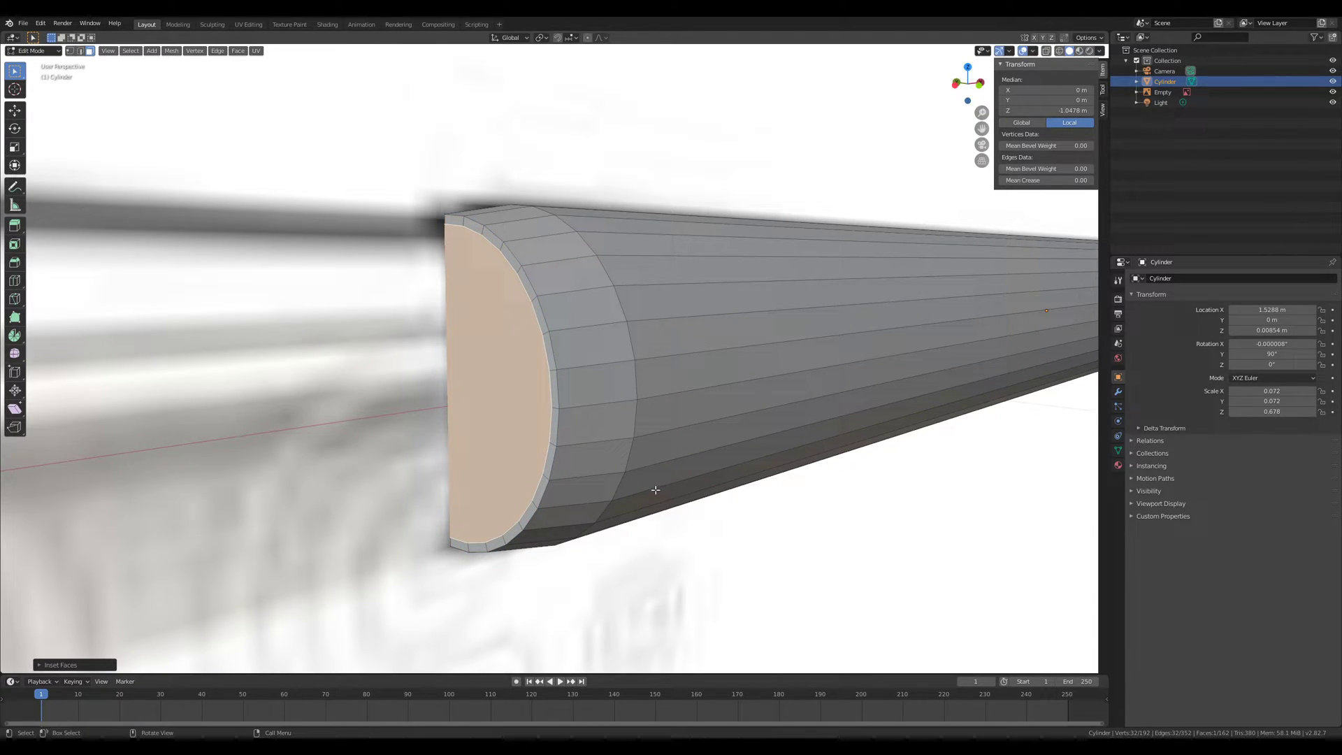
# Step: Extrude the inset face about 0.004 m inward into the grip and scale it down slightly
pyautogui.press('e')
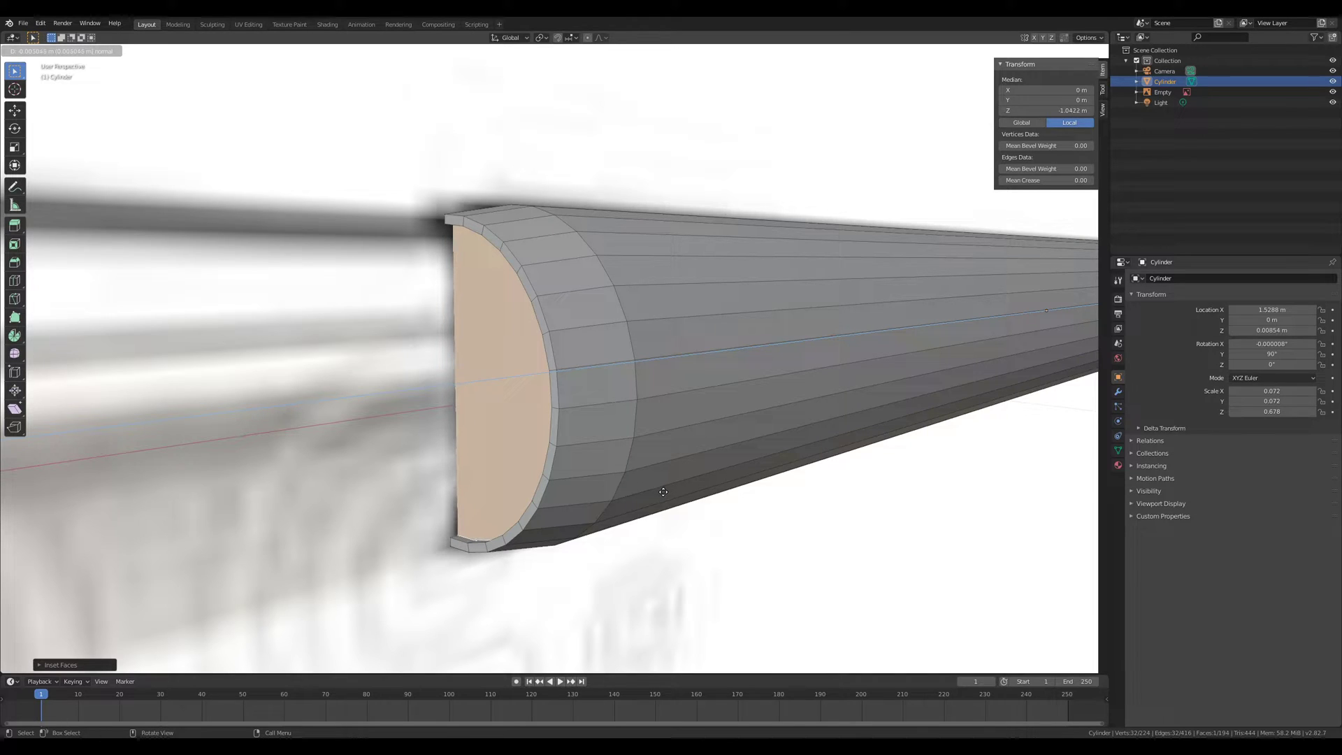
pyautogui.click(560, 520)
pyautogui.press('s')
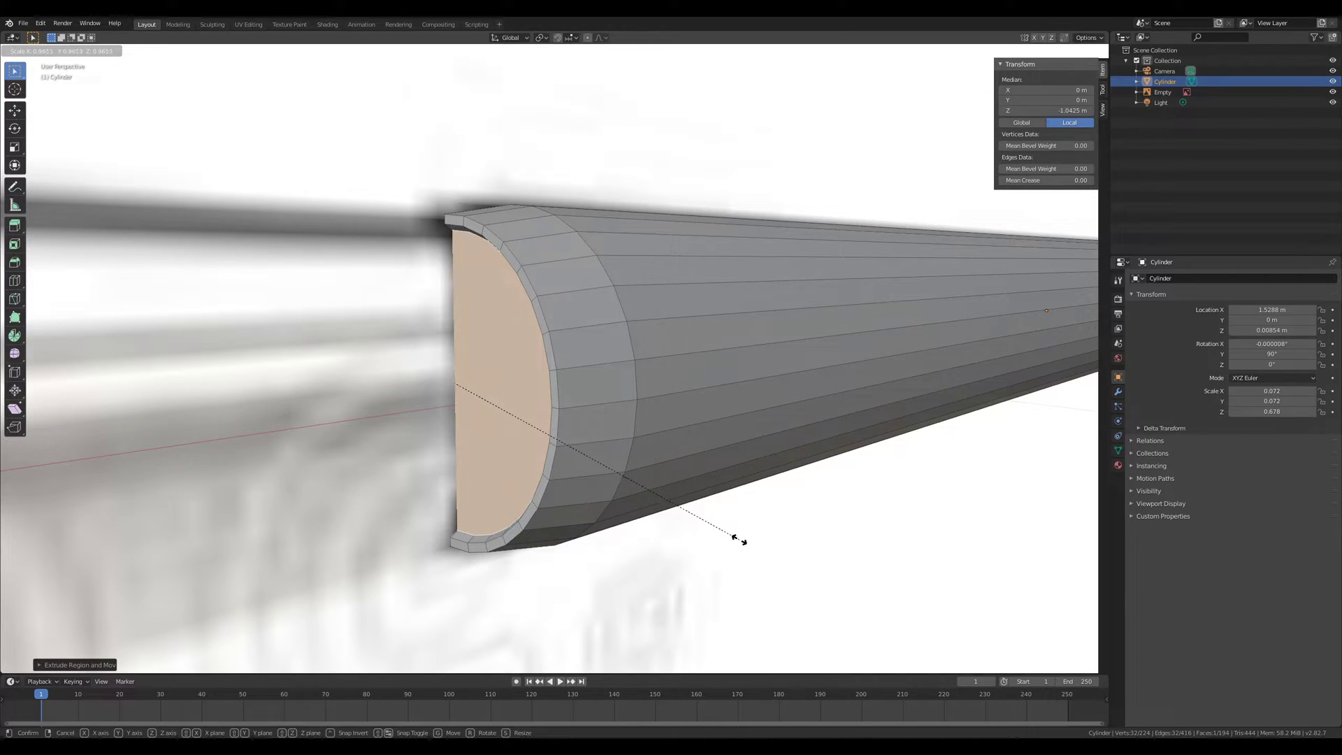
pyautogui.click(737, 538)
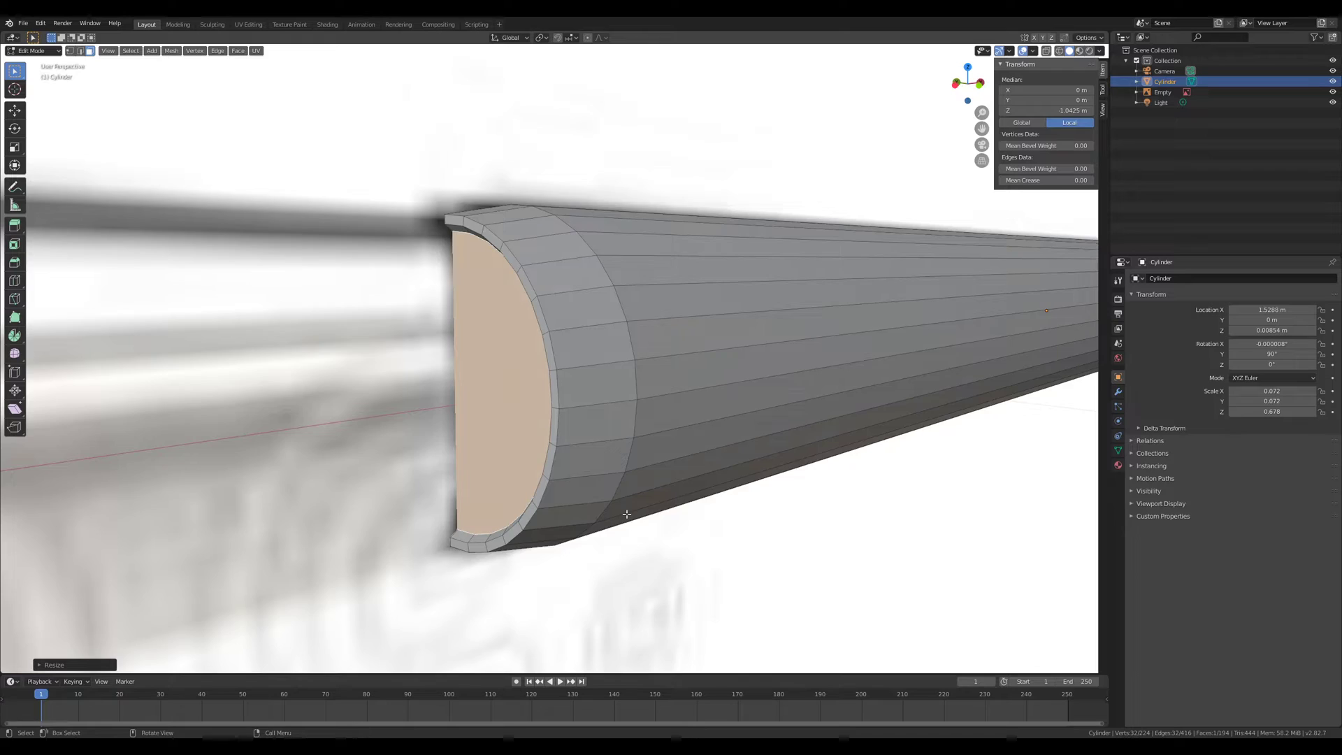
# Step: Extrude the recessed face about 1.7 m to where the barrel's taper ends in the reference and enlarge it by about 2.5
pyautogui.press('KP_1')
pyautogui.scroll(-3, 332, 448)
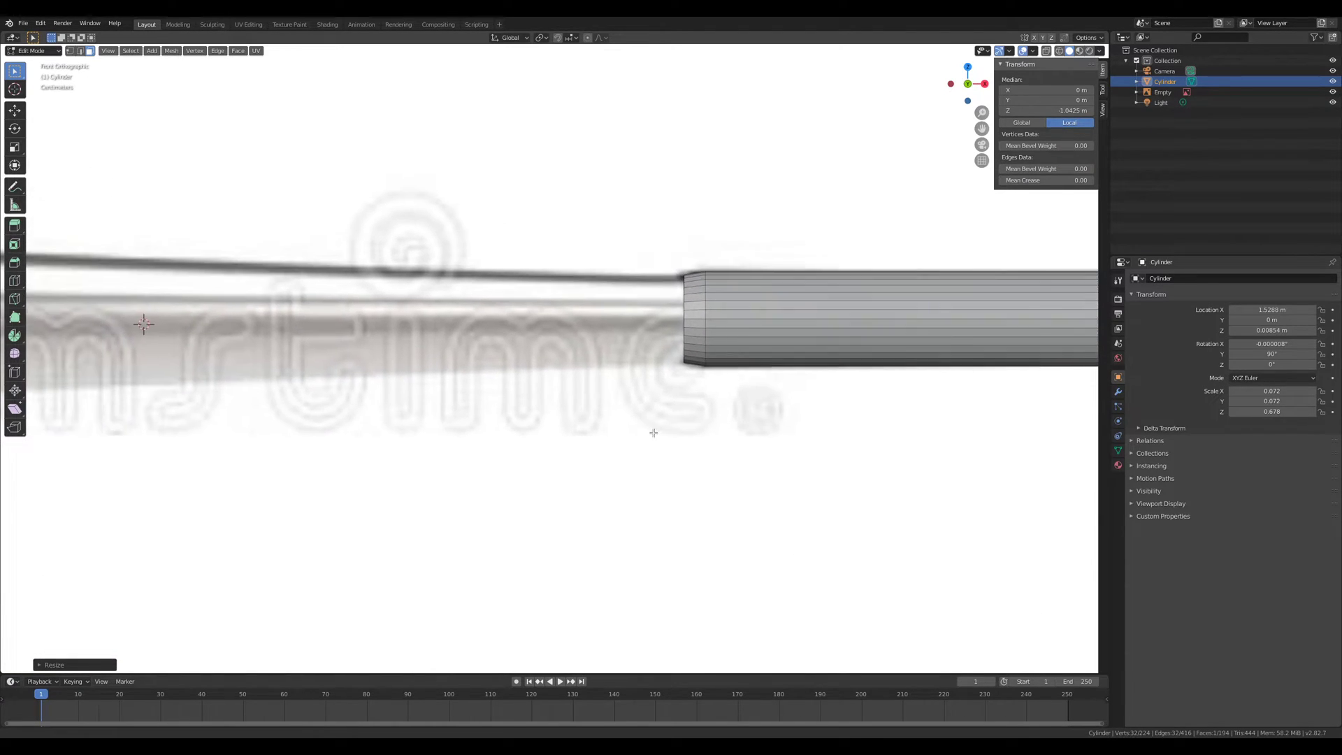
pyautogui.scroll(-5, 638, 433)
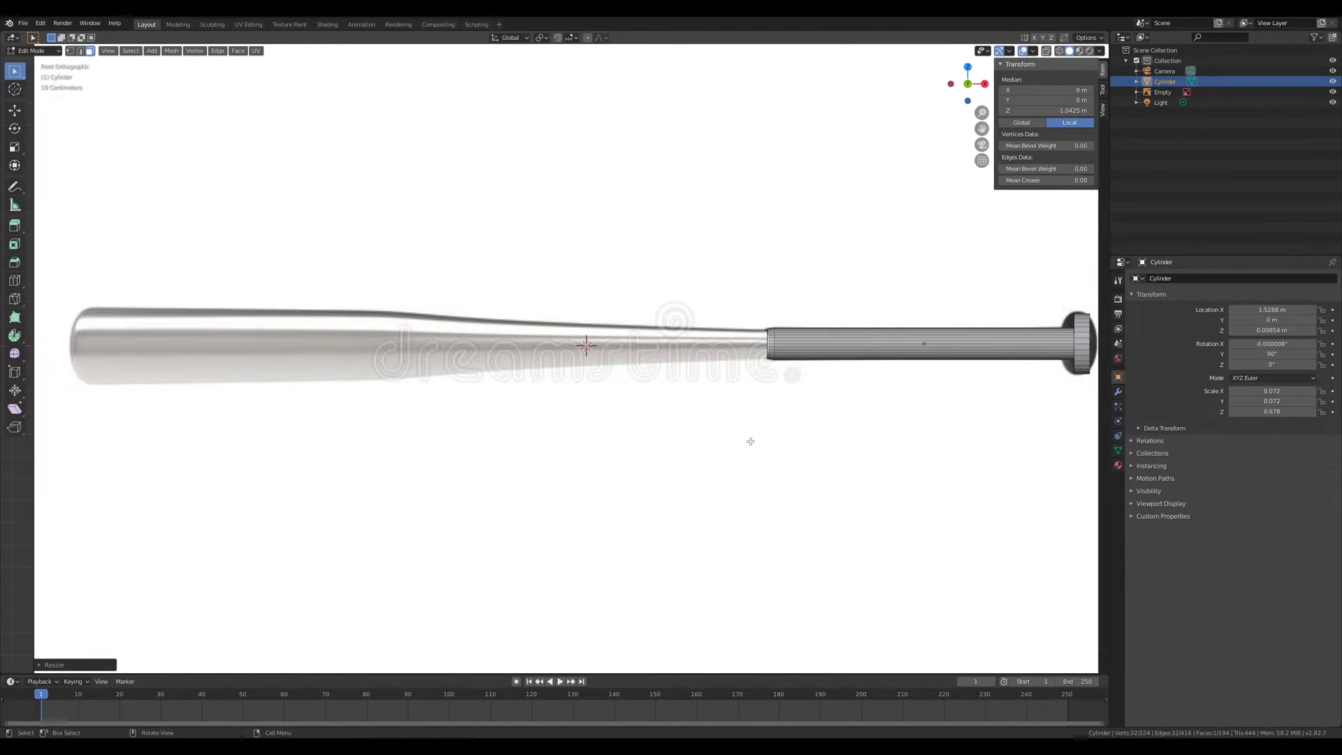
pyautogui.press('e')
pyautogui.click(379, 455)
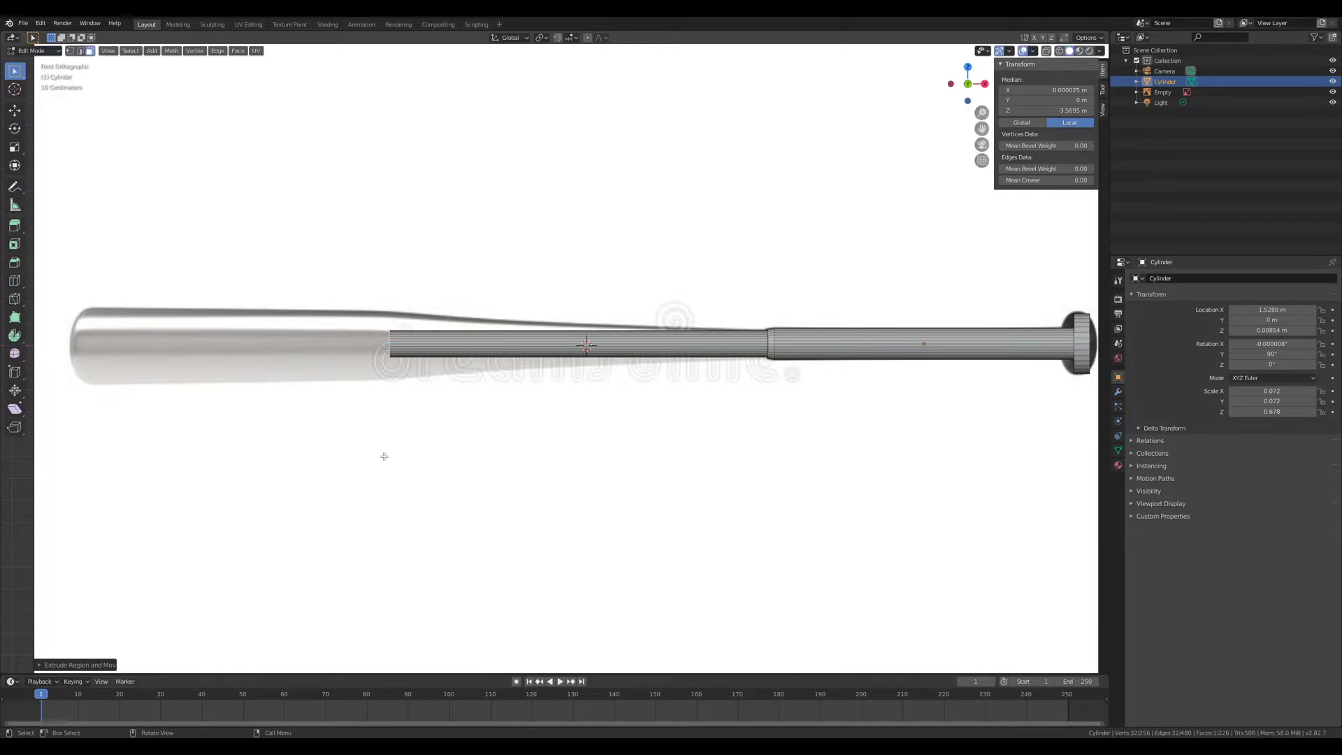
pyautogui.press('s')
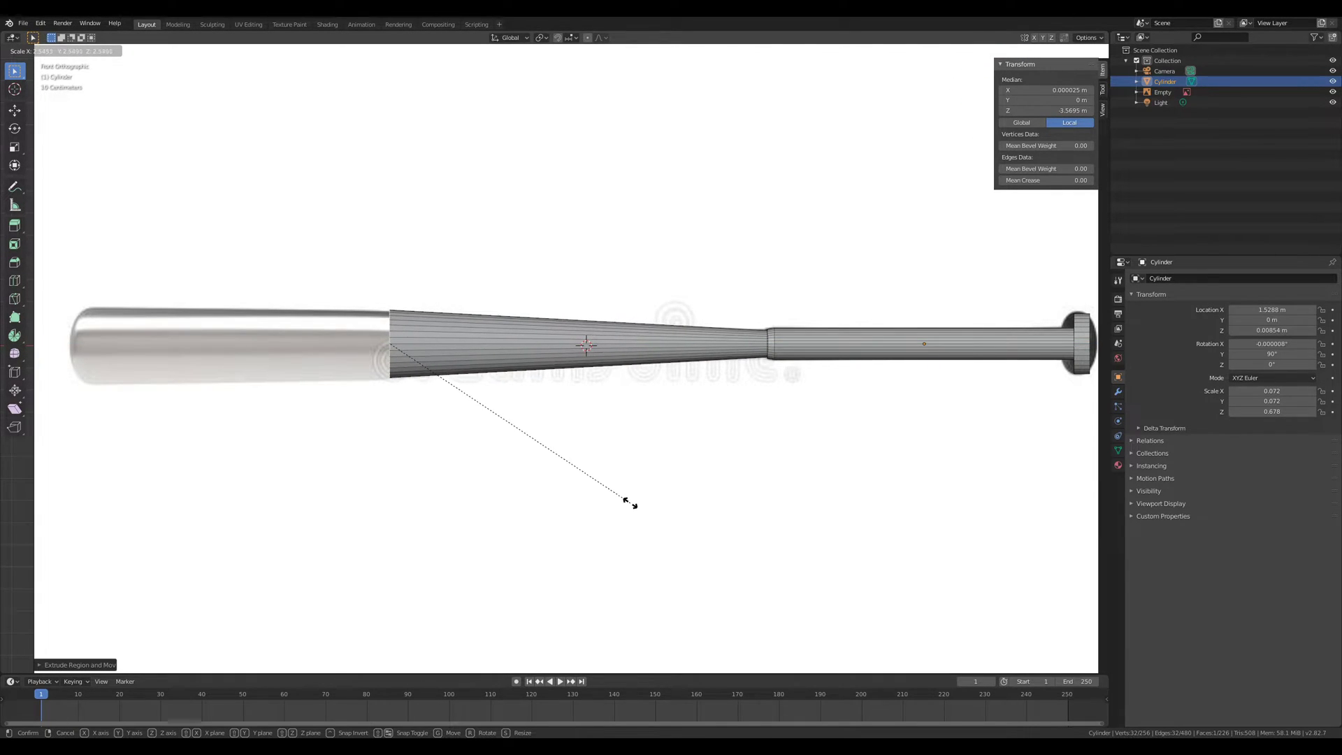
pyautogui.click(626, 503)
# Step: Extrude the enlarged face about 1.4 m along the barrel to just short of the rounded tip in the reference
pyautogui.keyDown('shift'); pyautogui.moveTo(535, 488); pyautogui.dragTo(703, 478, button='middle'); pyautogui.keyUp('shift')
pyautogui.press('e')
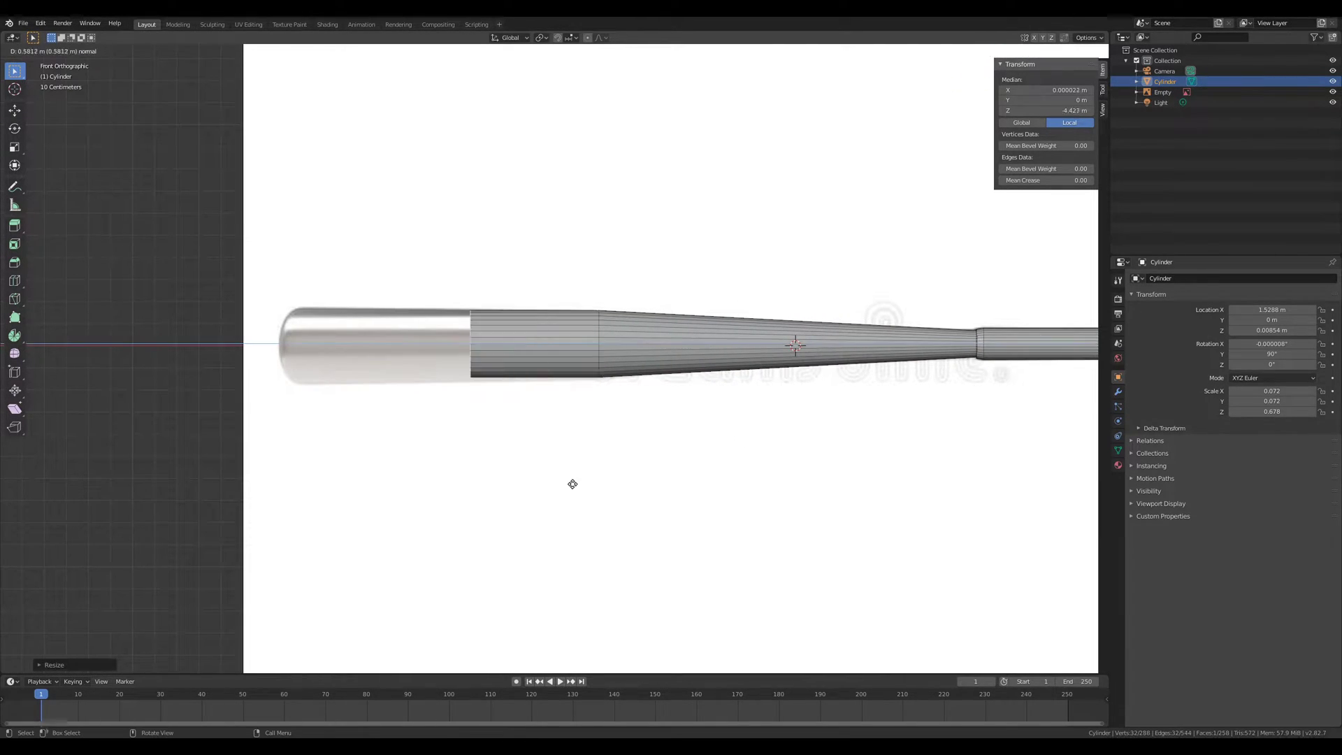
pyautogui.click(413, 492)
pyautogui.press('s')
pyautogui.click(407, 495)
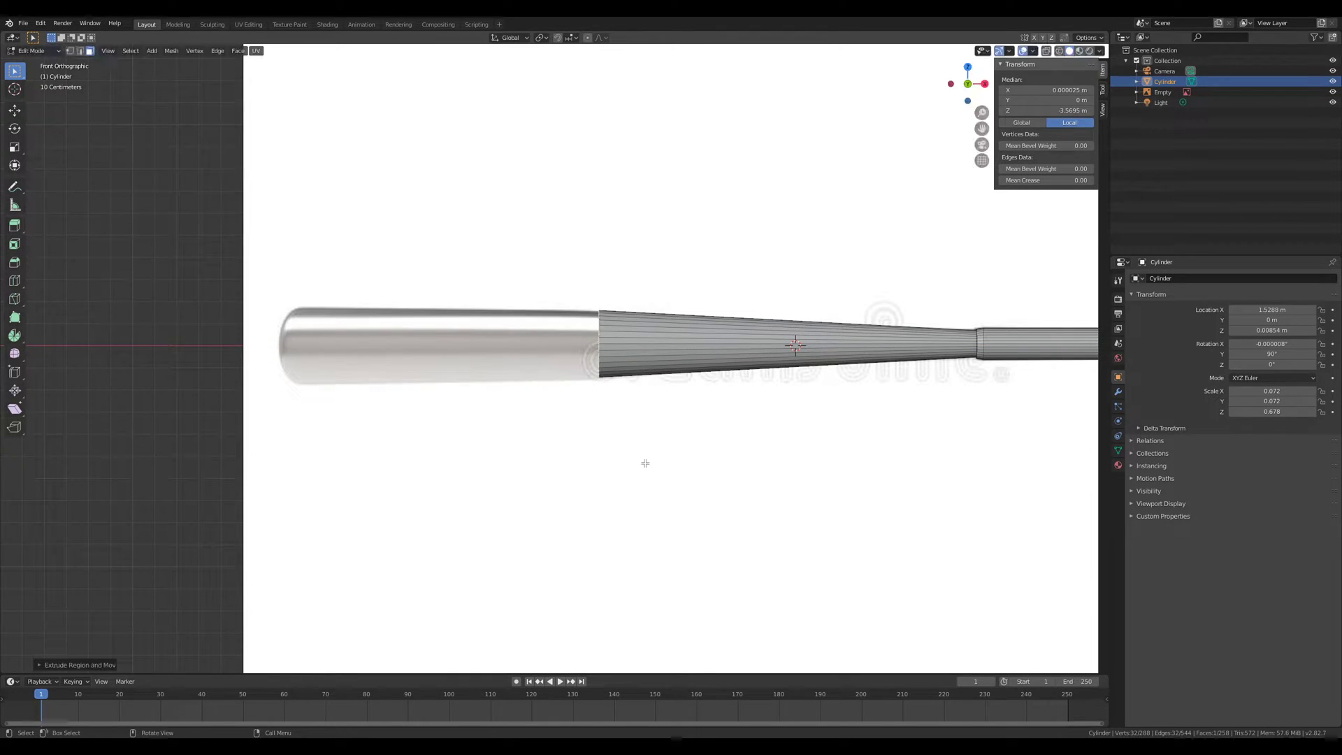
pyautogui.press('g')
pyautogui.click(358, 482)
# Step: Scale the barrel's end face up to the reference height and move it about 0.078 m along X to the tip
pyautogui.press('s')
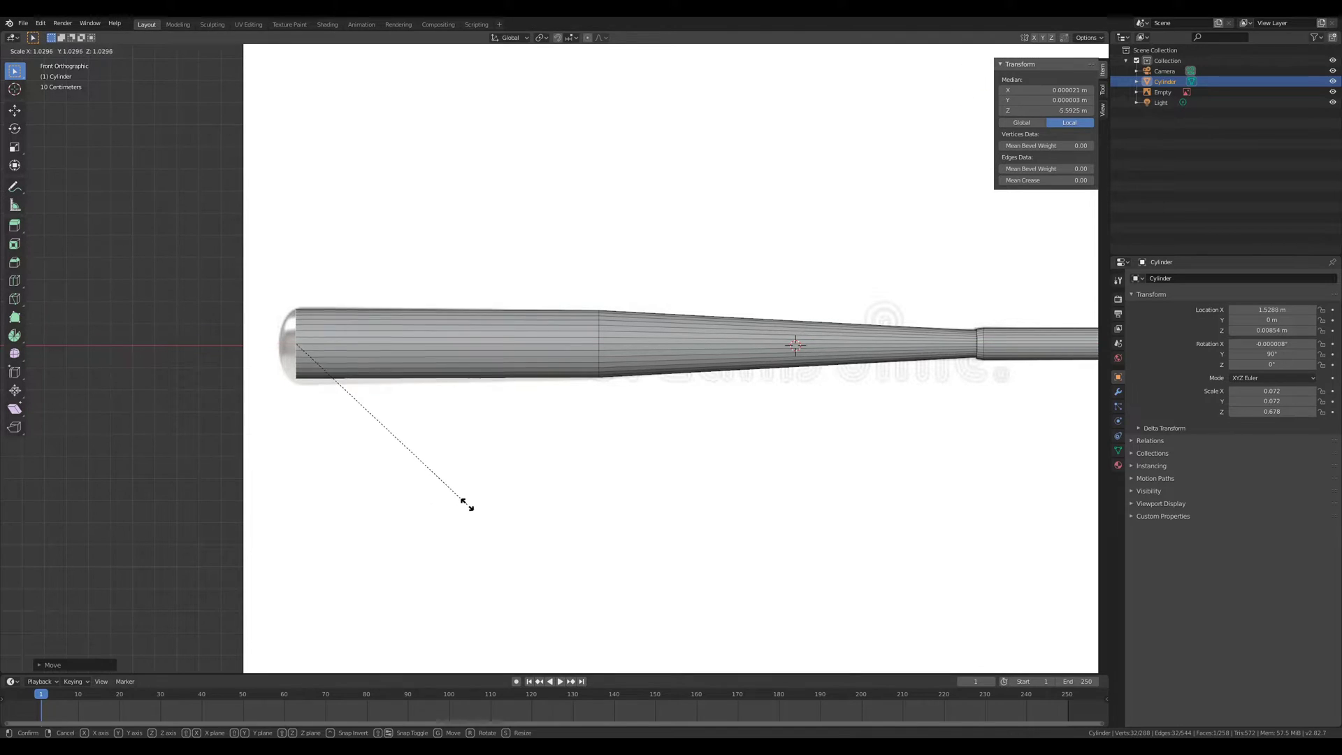
pyautogui.click(502, 516)
pyautogui.press('g')
pyautogui.press('x')
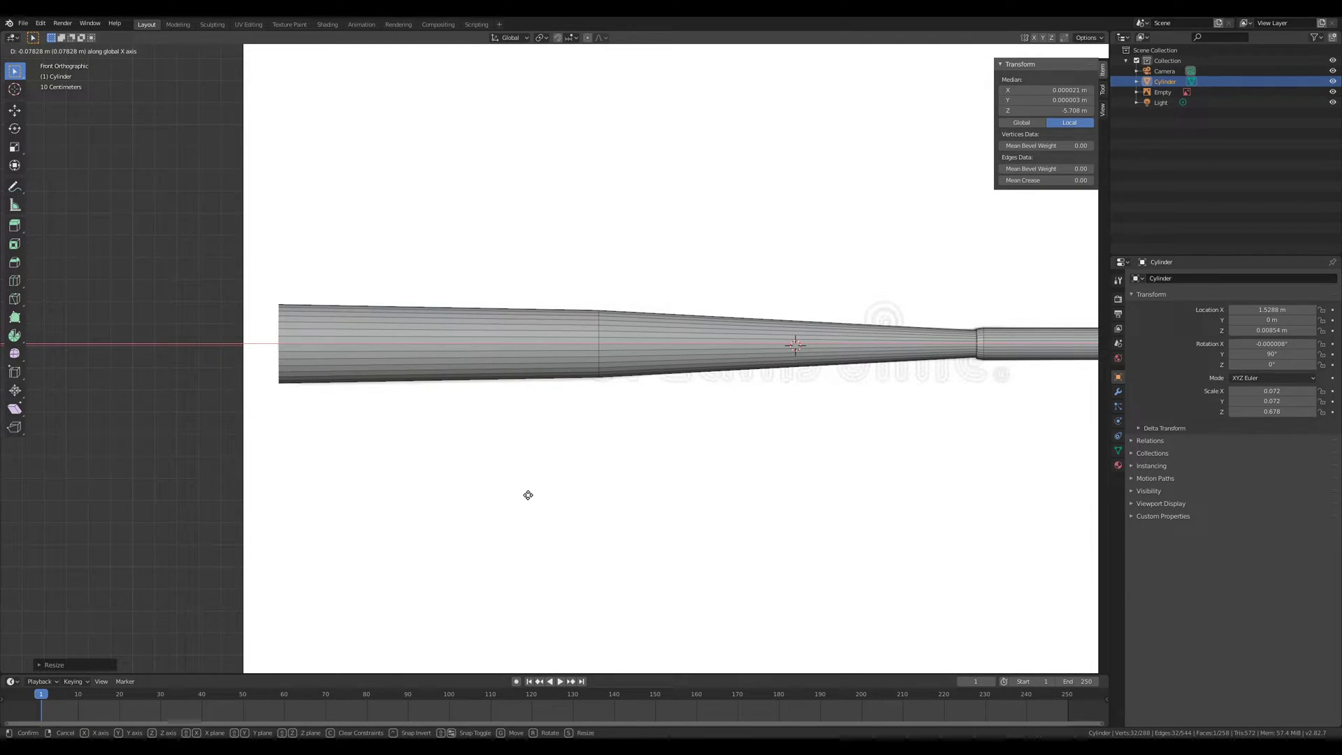
pyautogui.click(528, 495)
# Step: Try to bevel the edge loop around the barrel's end face by about 0.17 m, and leave Edit Mode
pyautogui.moveTo(528, 495); pyautogui.dragTo(447, 396, button='middle')
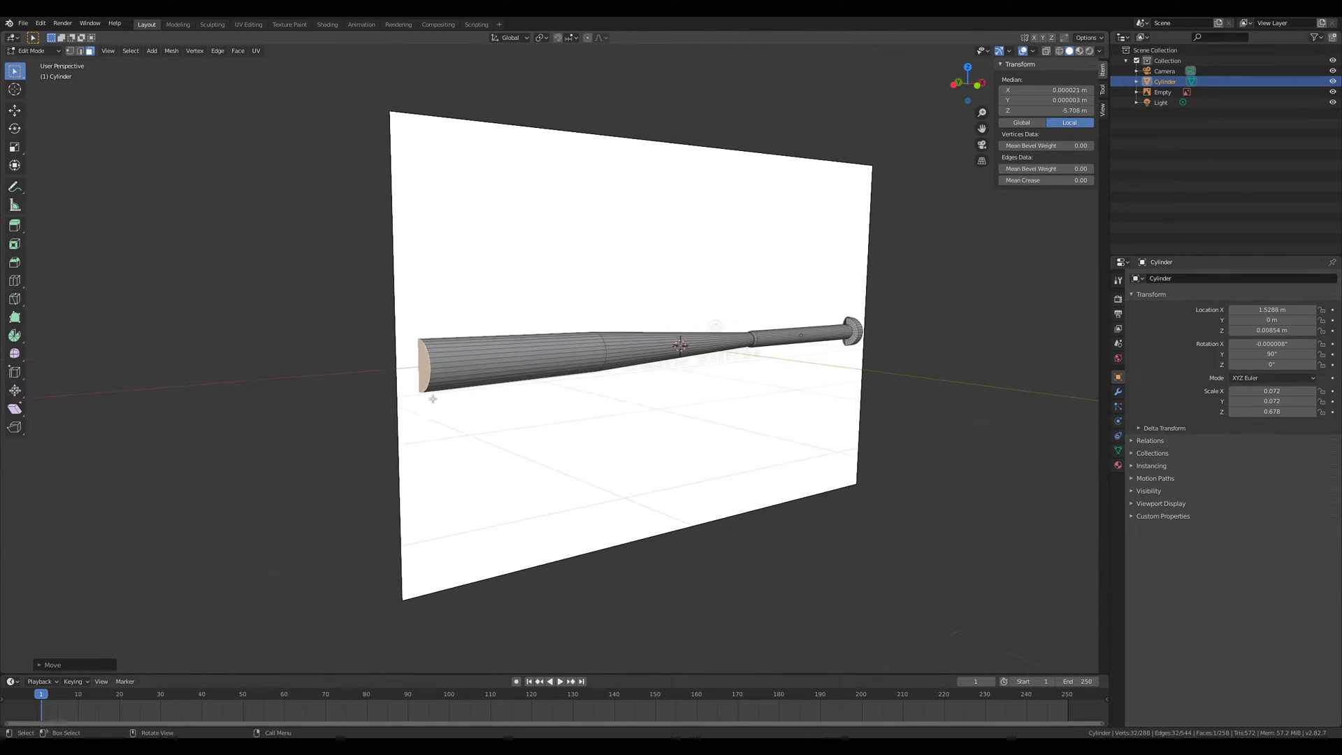
pyautogui.click(79, 51)
pyautogui.scroll(3, 347, 349)
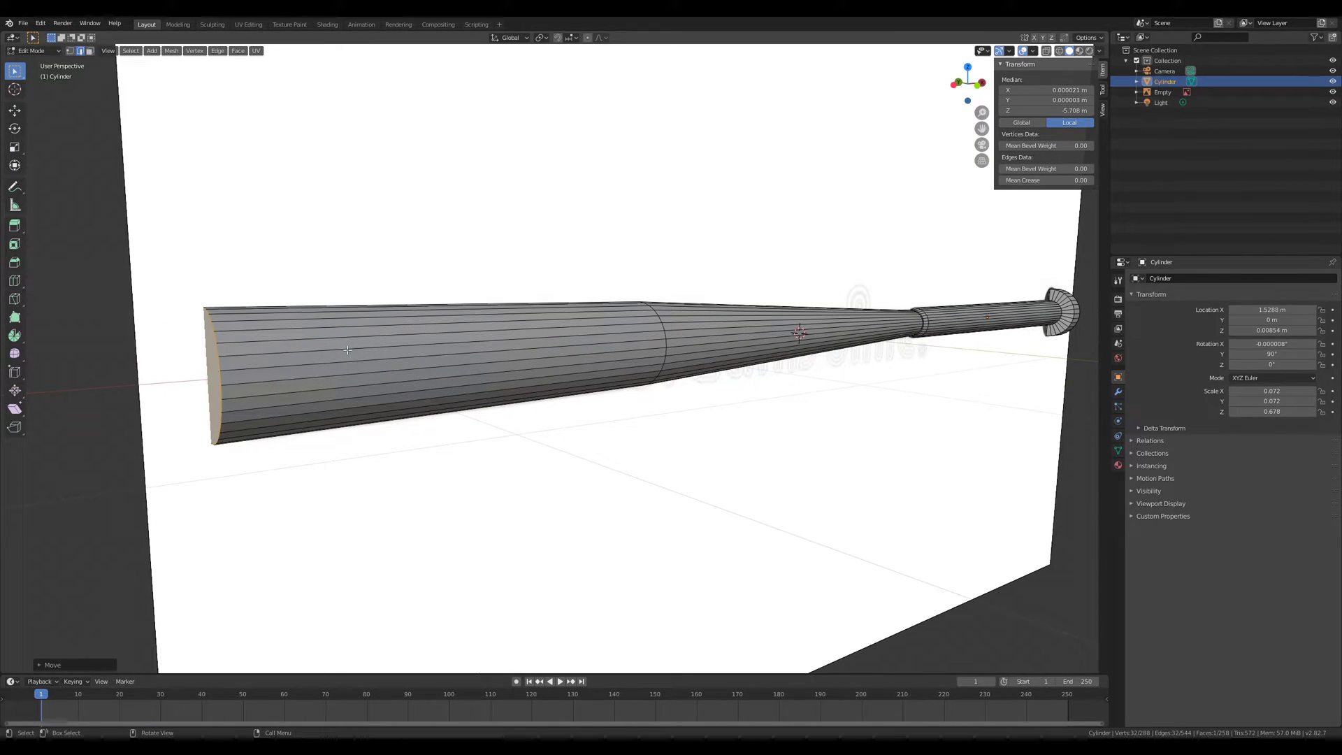
pyautogui.keyDown('alt'); pyautogui.click(216, 352); pyautogui.keyUp('alt')
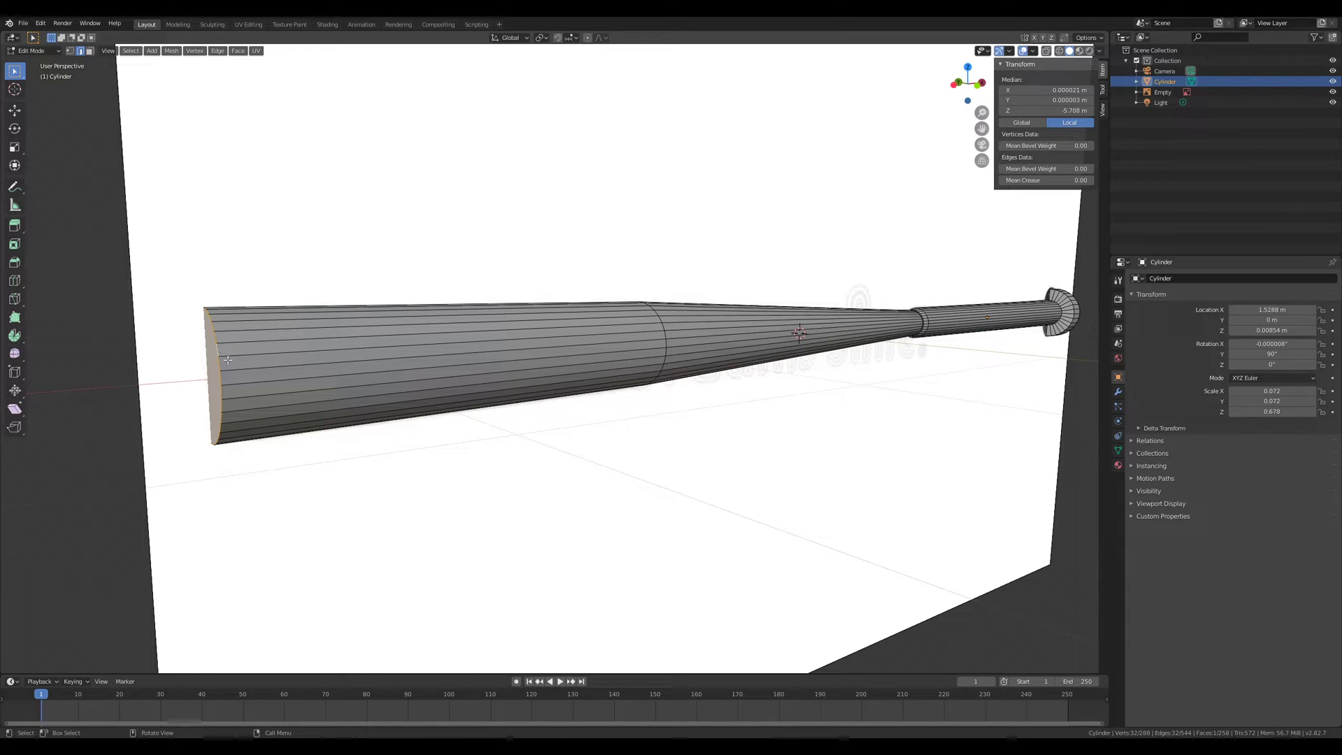
pyautogui.rightClick(218, 349)
pyautogui.click(218, 350)
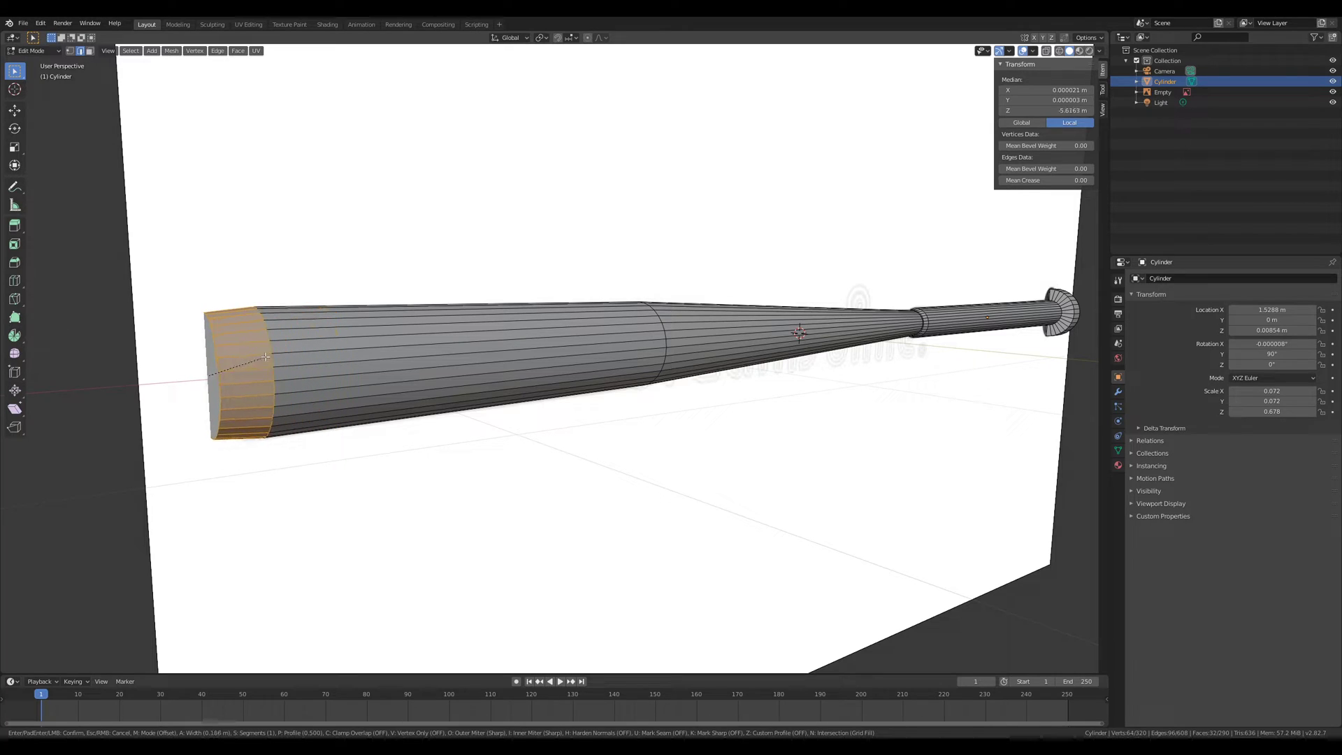
pyautogui.rightClick(364, 354)
pyautogui.press('Tab')
# Step: Add a cube at the origin and scale it along X by about 2.455
pyautogui.moveTo(303, 362); pyautogui.dragTo(420, 380, button='middle')
pyautogui.scroll(3, 374, 374)
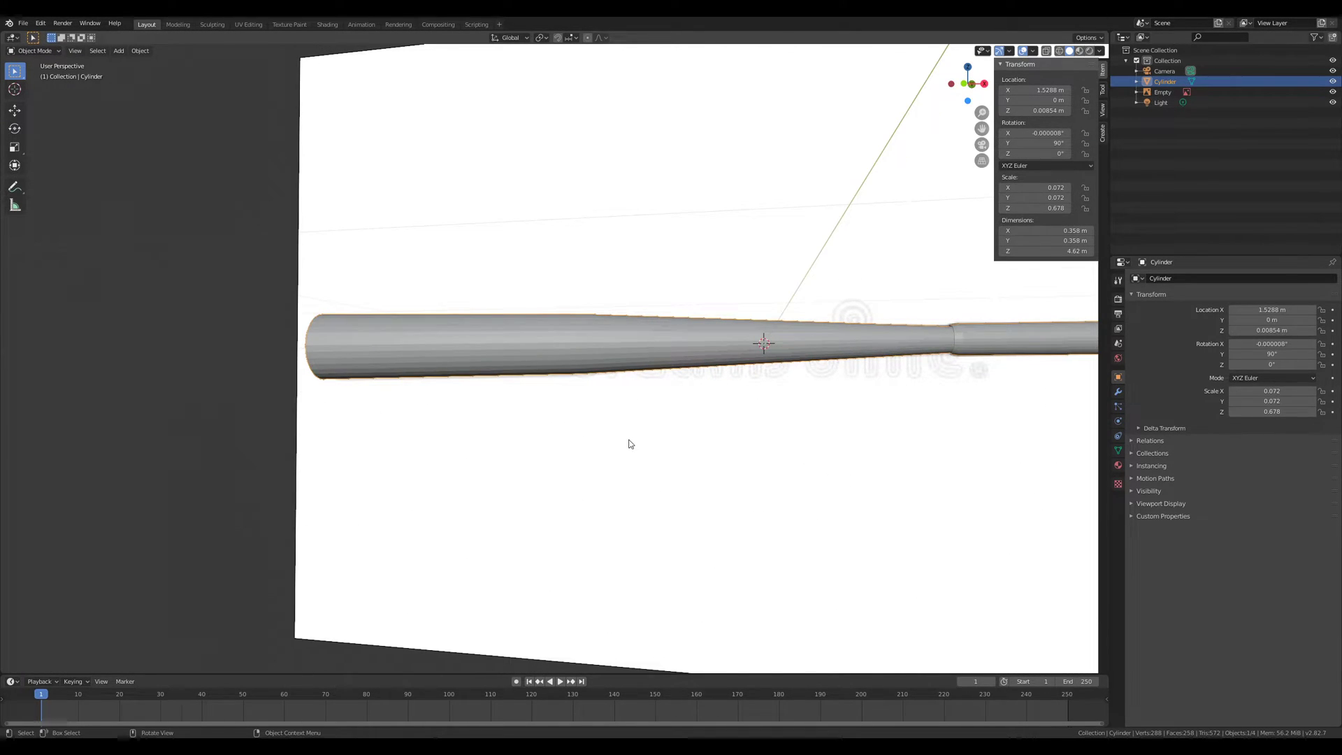
pyautogui.scroll(-6, 628, 444)
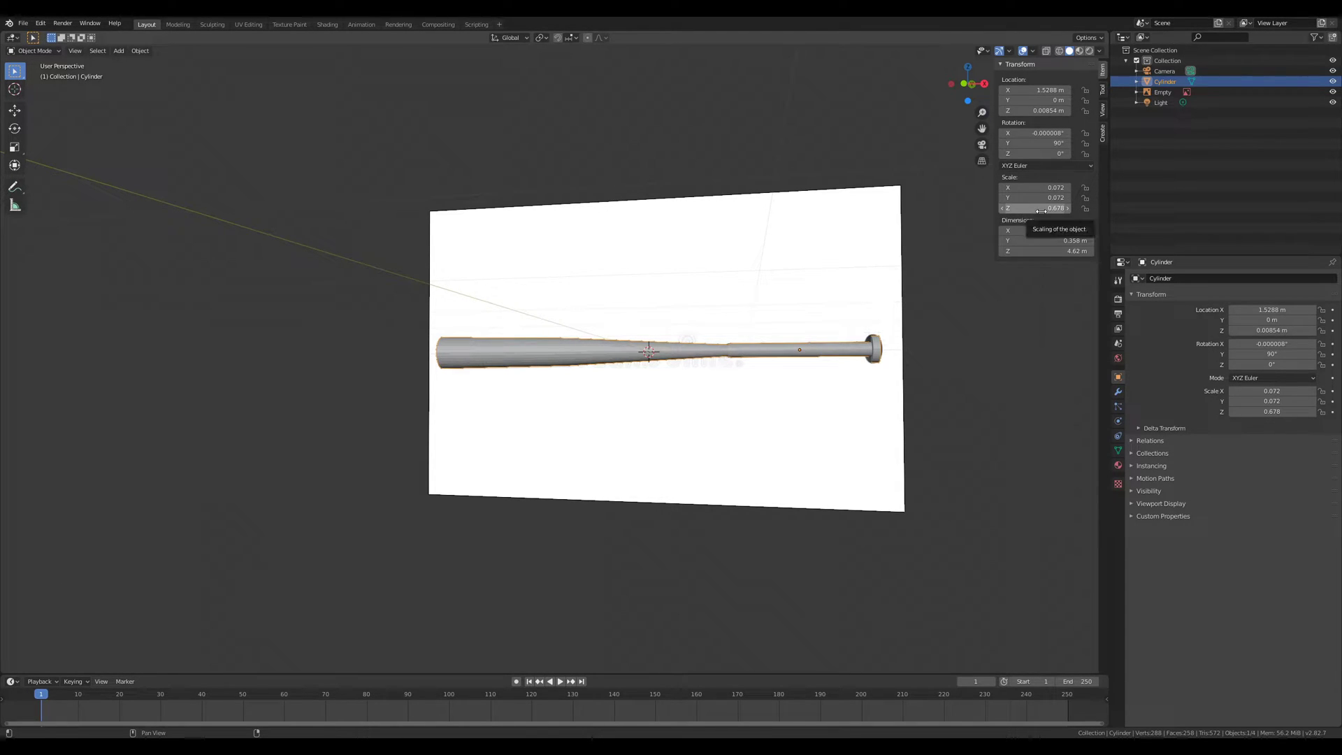
pyautogui.scroll(-1, 773, 377)
pyautogui.hotkey('shift', 'a')
pyautogui.moveTo(744, 374)
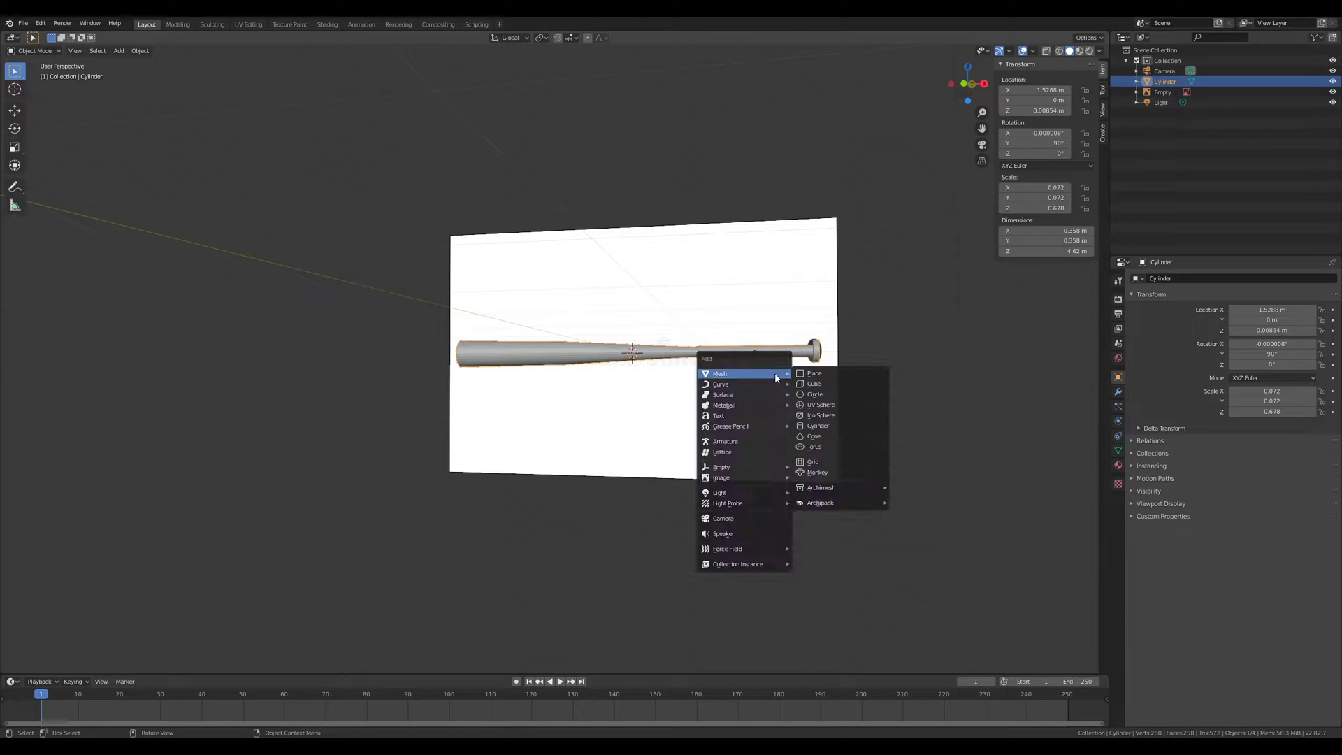
pyautogui.click(838, 385)
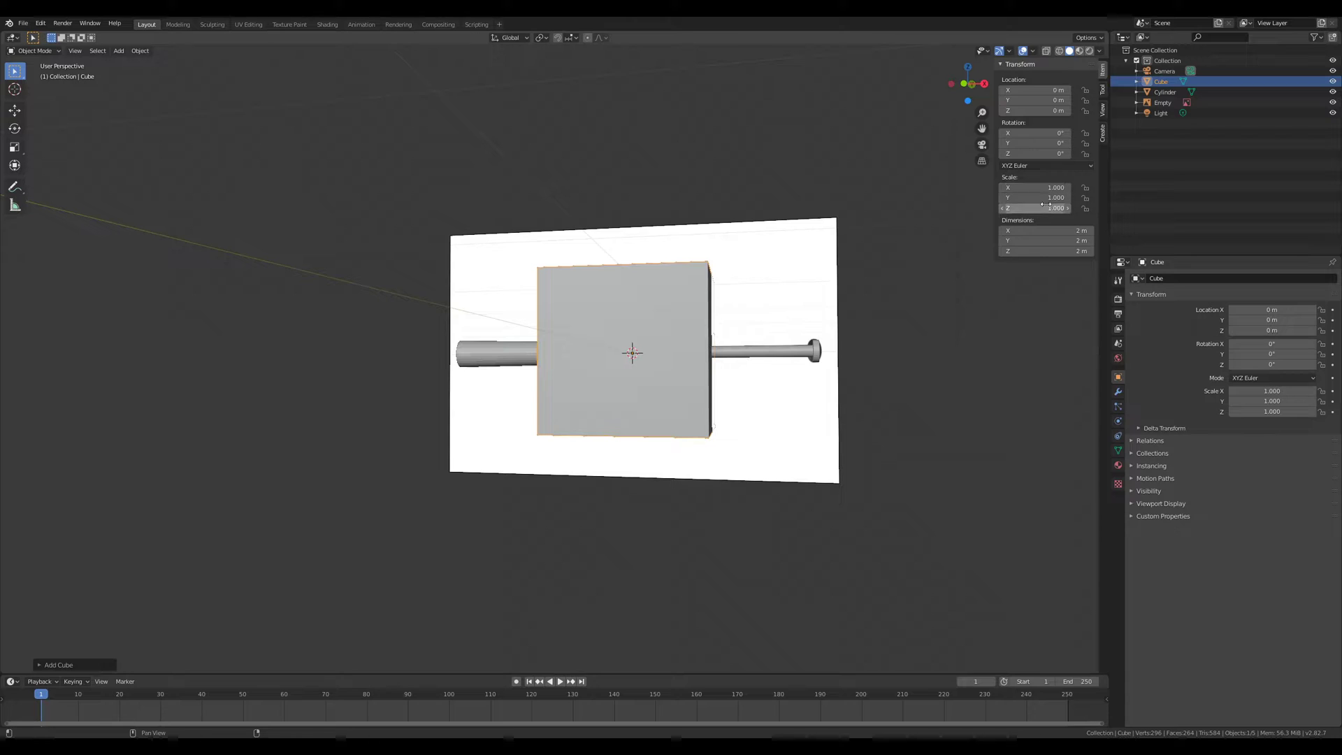
pyautogui.press('s')
pyautogui.press('y')
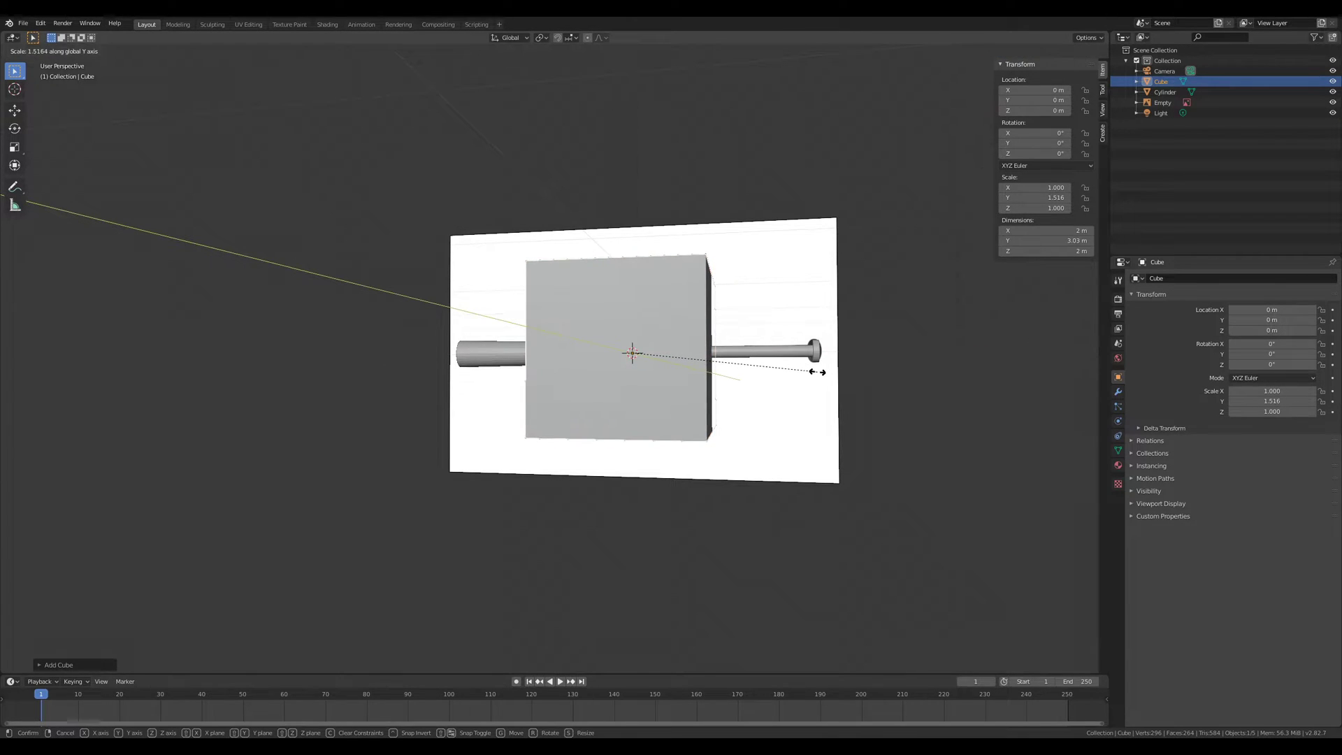
pyautogui.press('x')
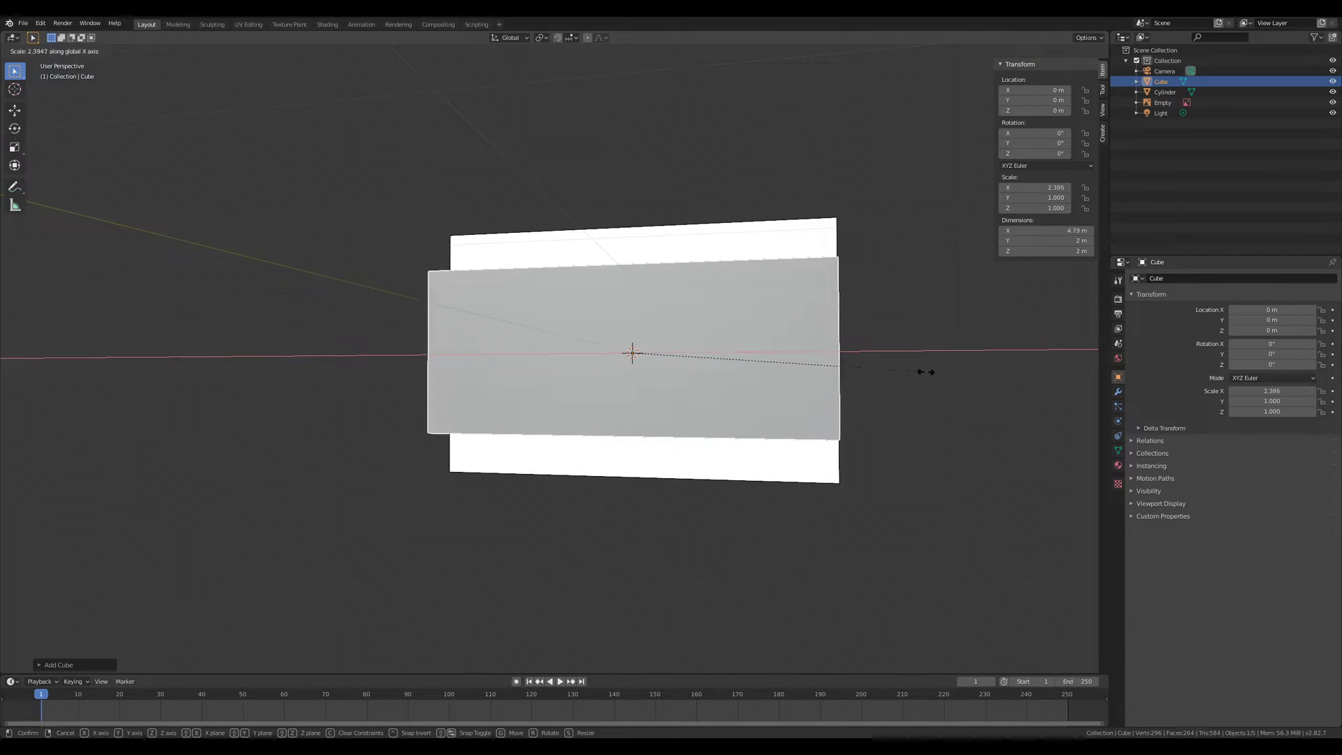
pyautogui.click(842, 372)
# Step: Apply the stretched cube's scale and delete the cube
pyautogui.moveTo(830, 351); pyautogui.dragTo(825, 382, button='middle')
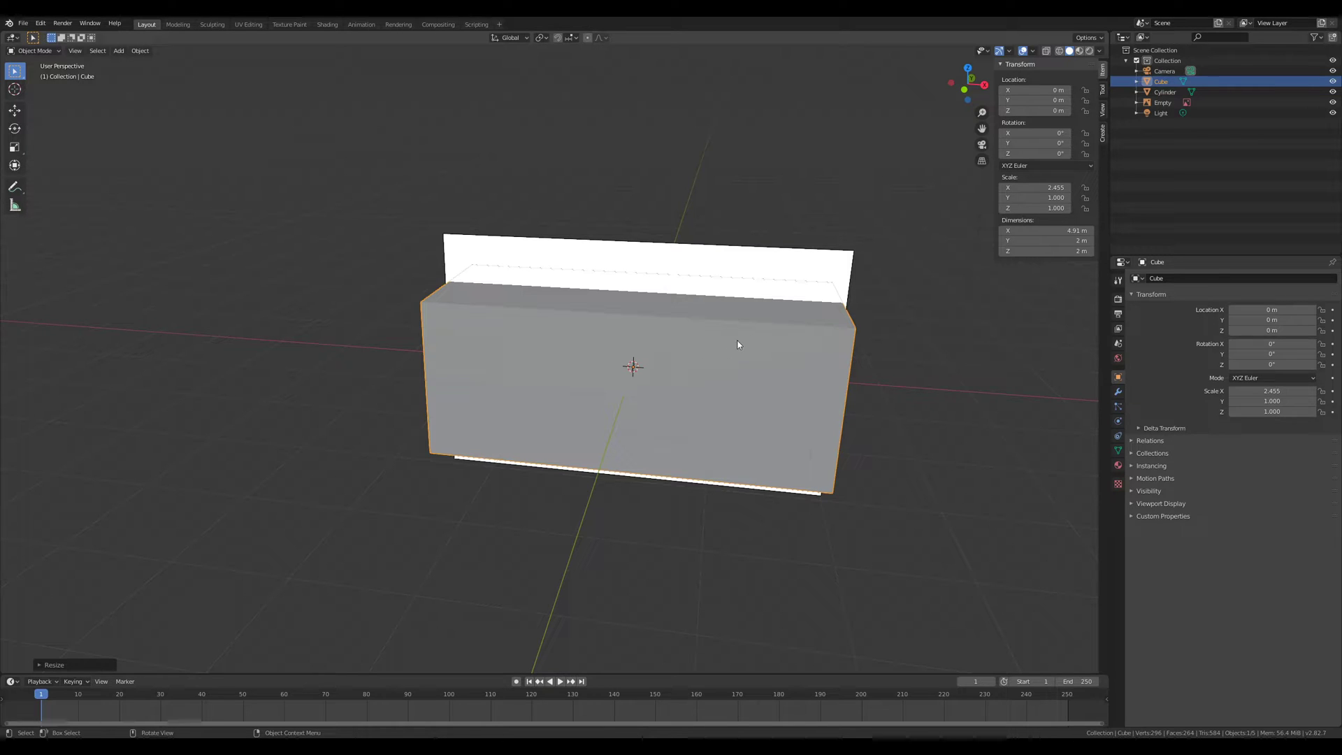
pyautogui.hotkey('ctrl', 'a')
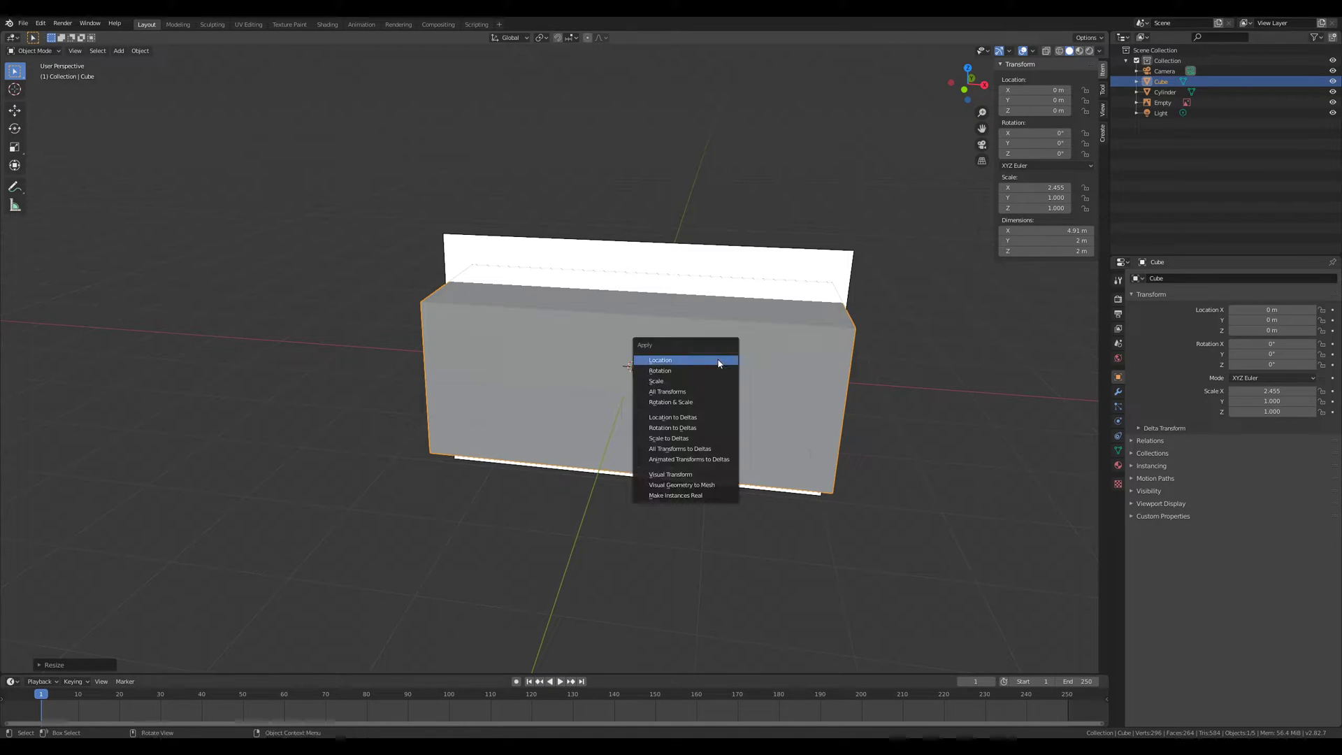
pyautogui.click(698, 381)
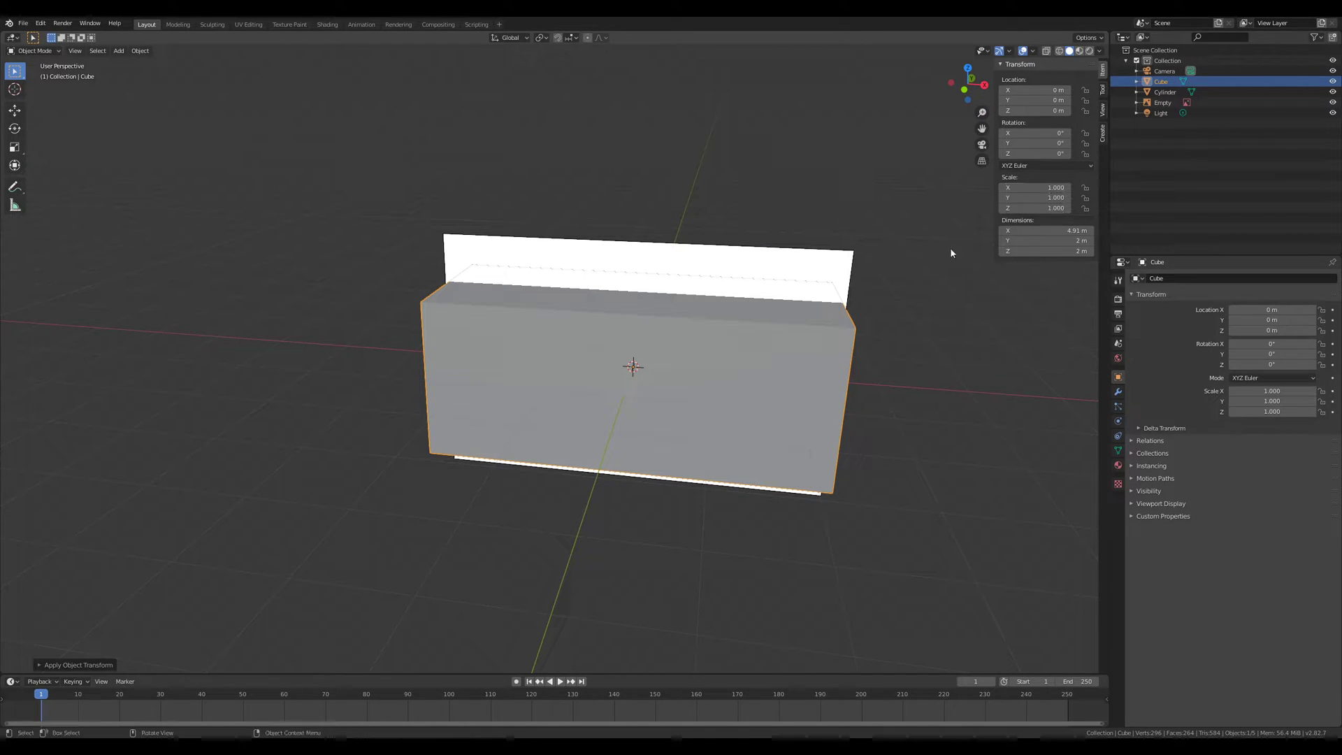
pyautogui.press('Delete')
# Step: In Object Mode, select the bat cylinder and apply its scale
pyautogui.scroll(3, 588, 396)
pyautogui.click(475, 363)
pyautogui.moveTo(475, 363); pyautogui.dragTo(554, 360, button='middle')
pyautogui.hotkey('ctrl', 'a')
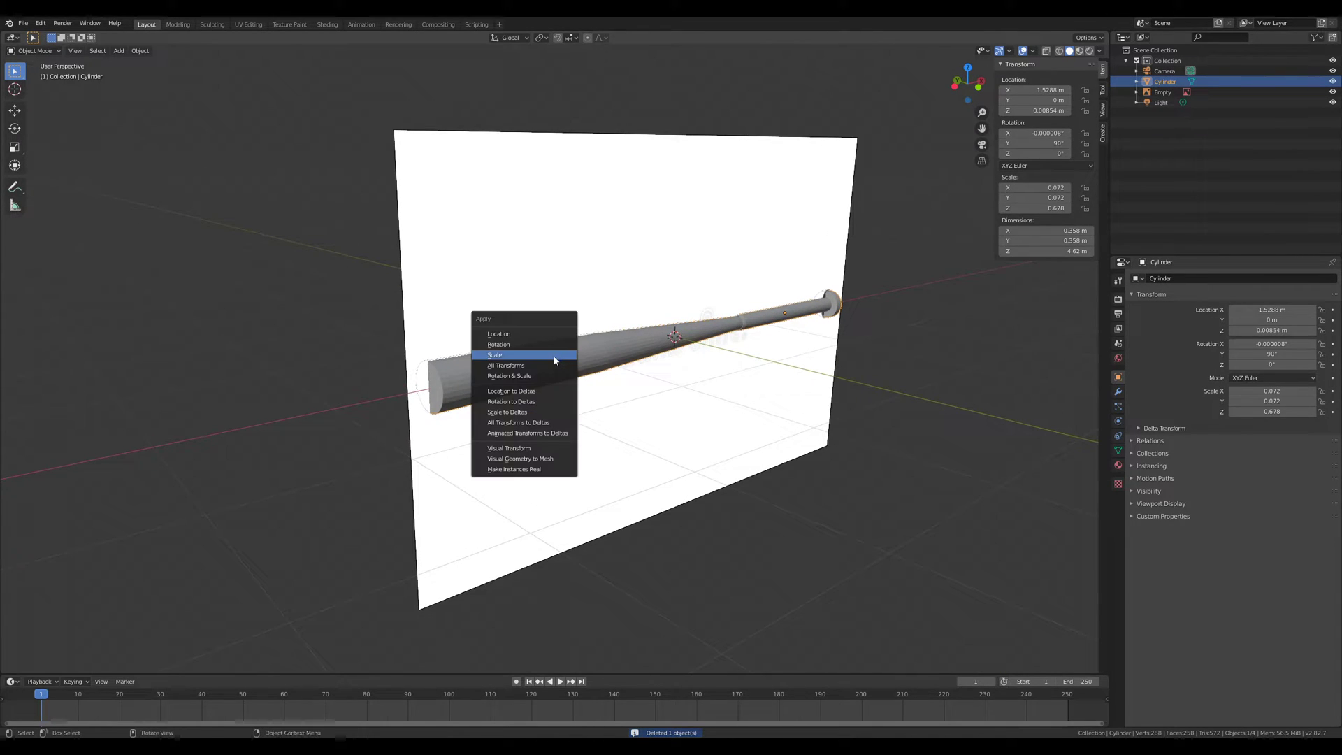
pyautogui.click(555, 360)
# Step: Enter Edit Mode on the bat and select the edge loop around the barrel's end face
pyautogui.moveTo(557, 401); pyautogui.dragTo(546, 429, button='middle')
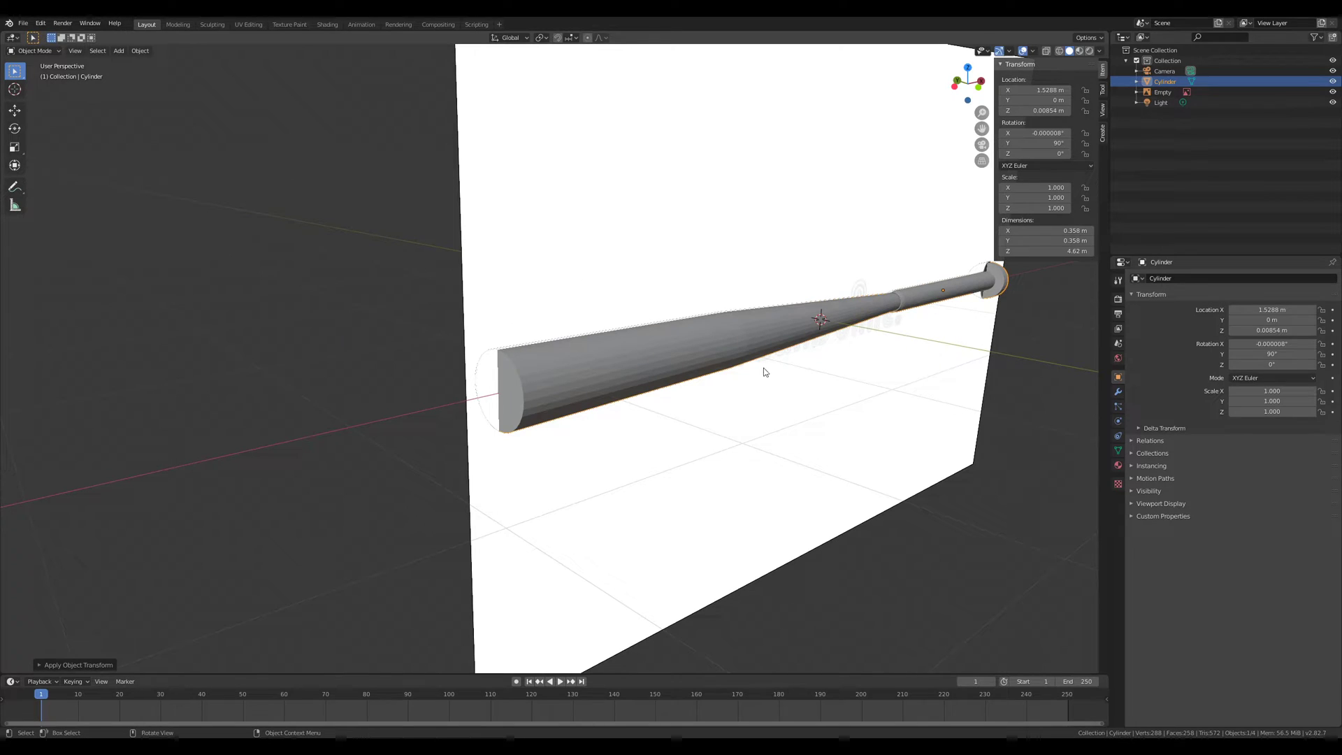
pyautogui.press('Tab')
pyautogui.scroll(4, 531, 401)
pyautogui.click(517, 404)
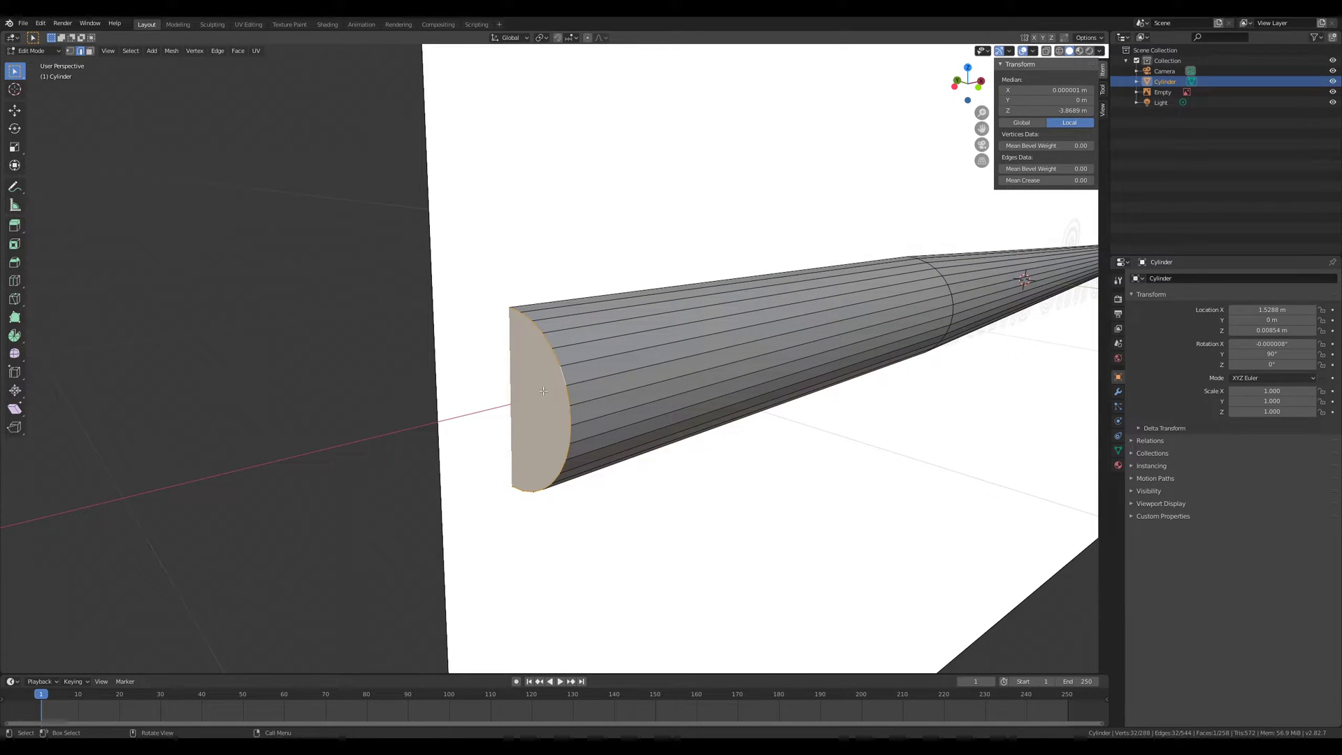
pyautogui.press('KP_3')
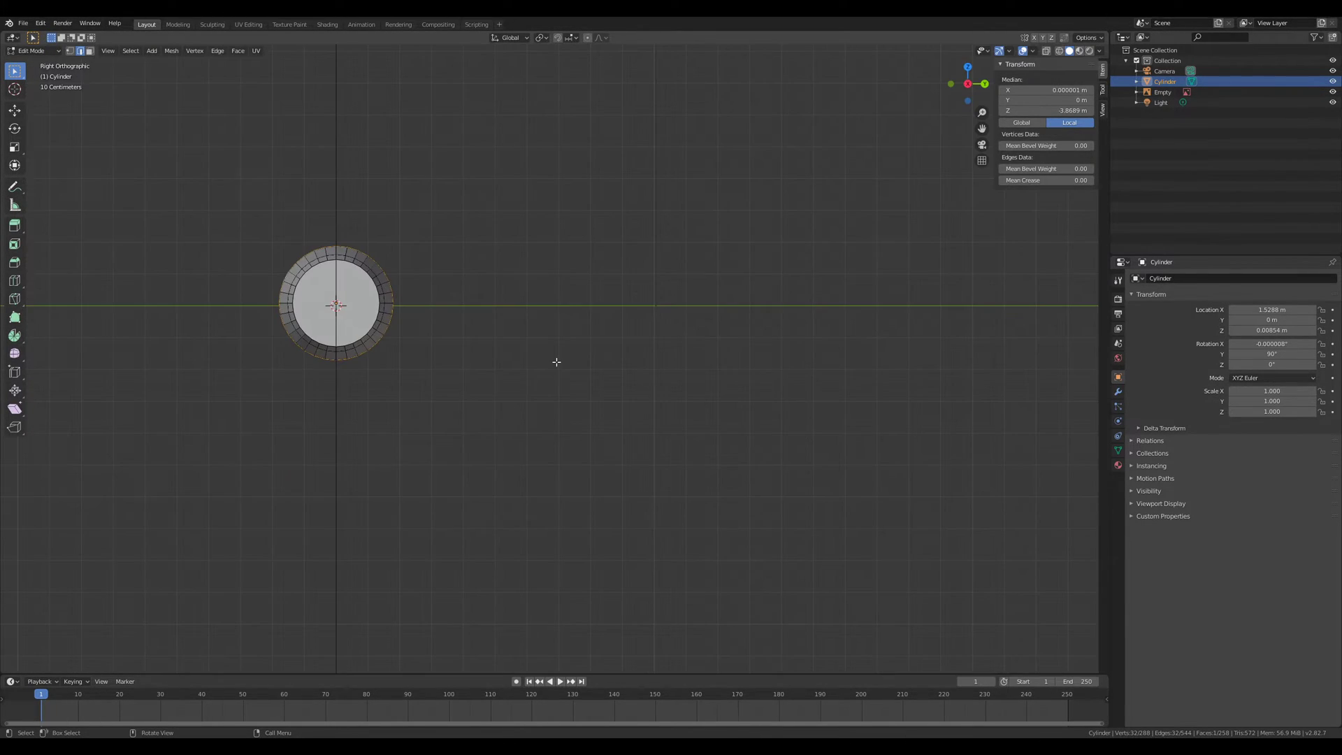
pyautogui.press('KP_1')
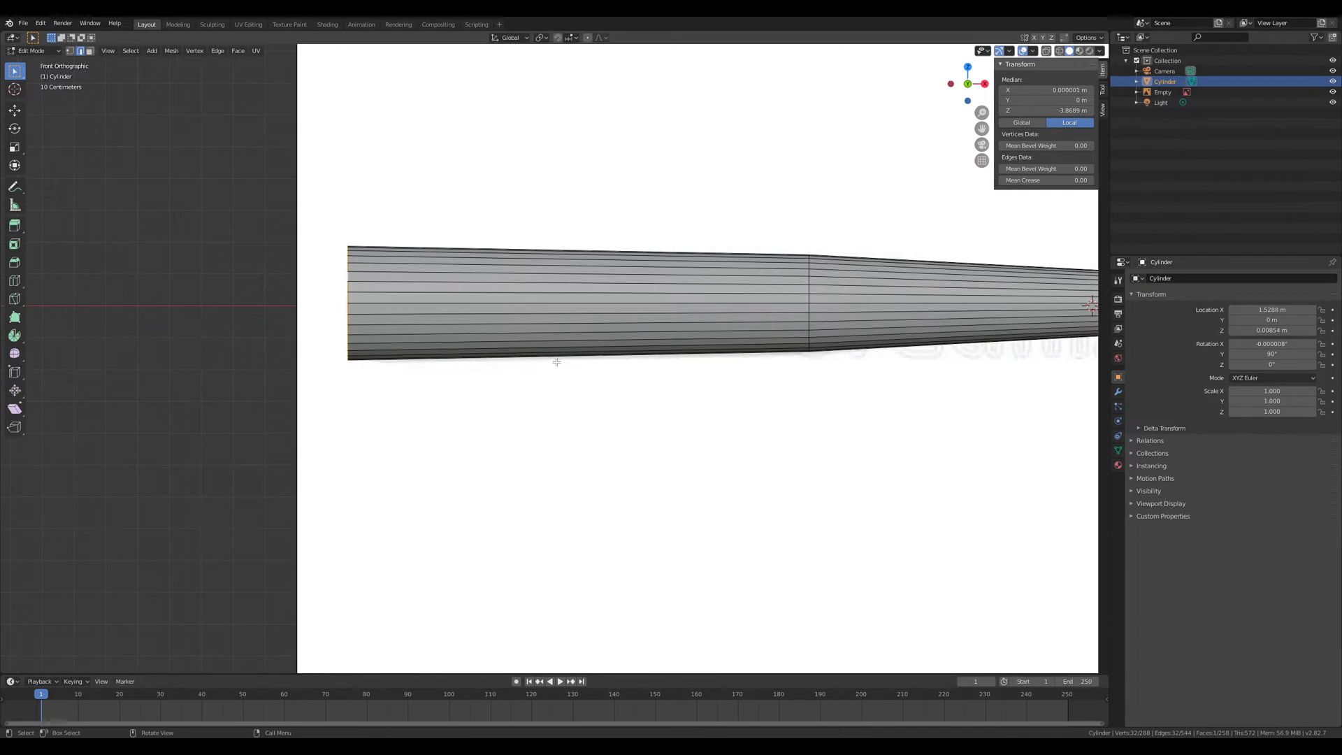
# Step: Try to bevel the selected barrel-end edge loop with one segment about 0.13 m wide
pyautogui.rightClick(344, 286)
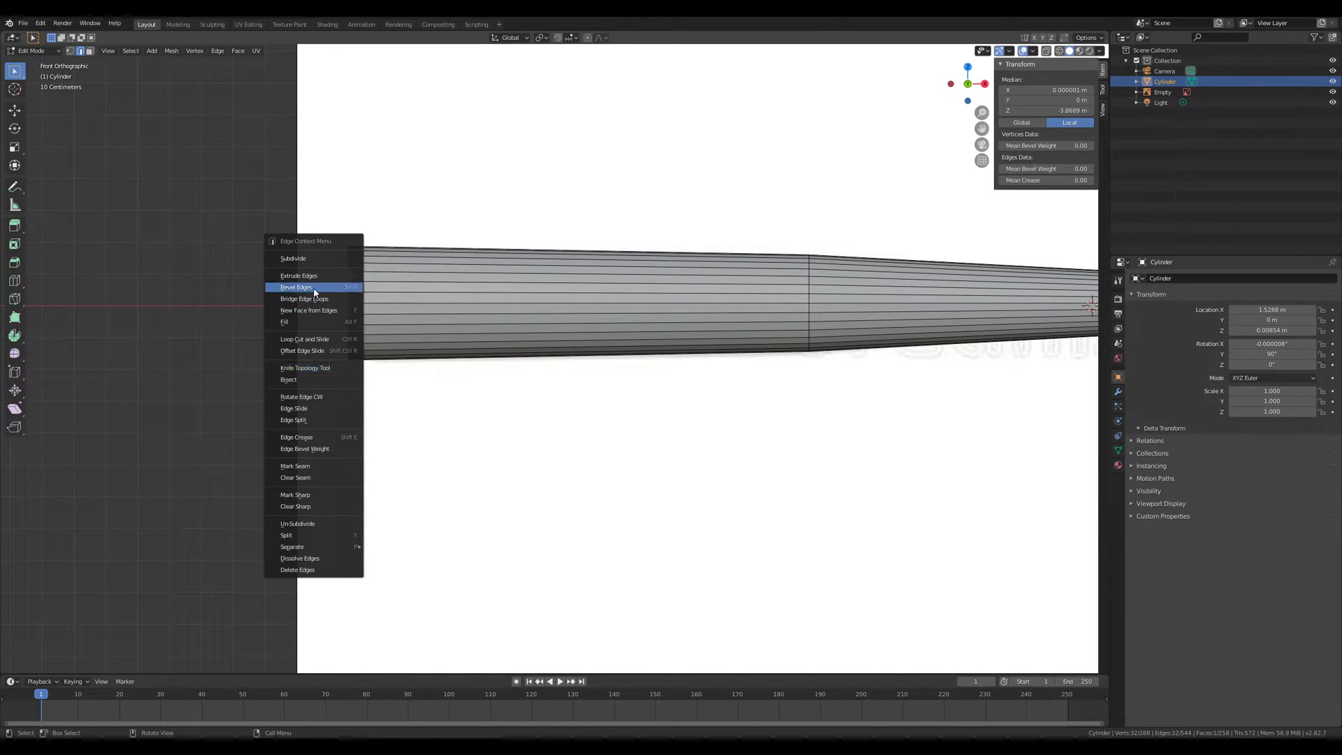
pyautogui.click(314, 292)
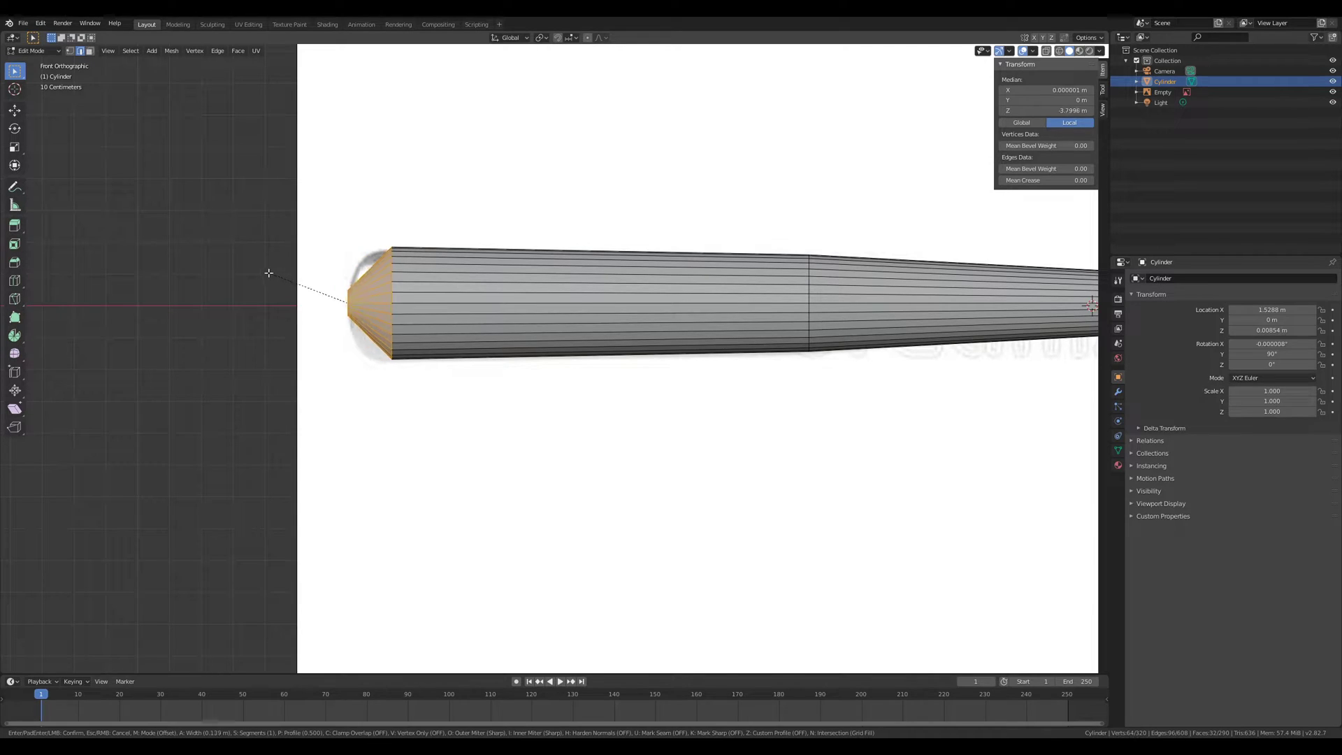
pyautogui.rightClick(369, 332)
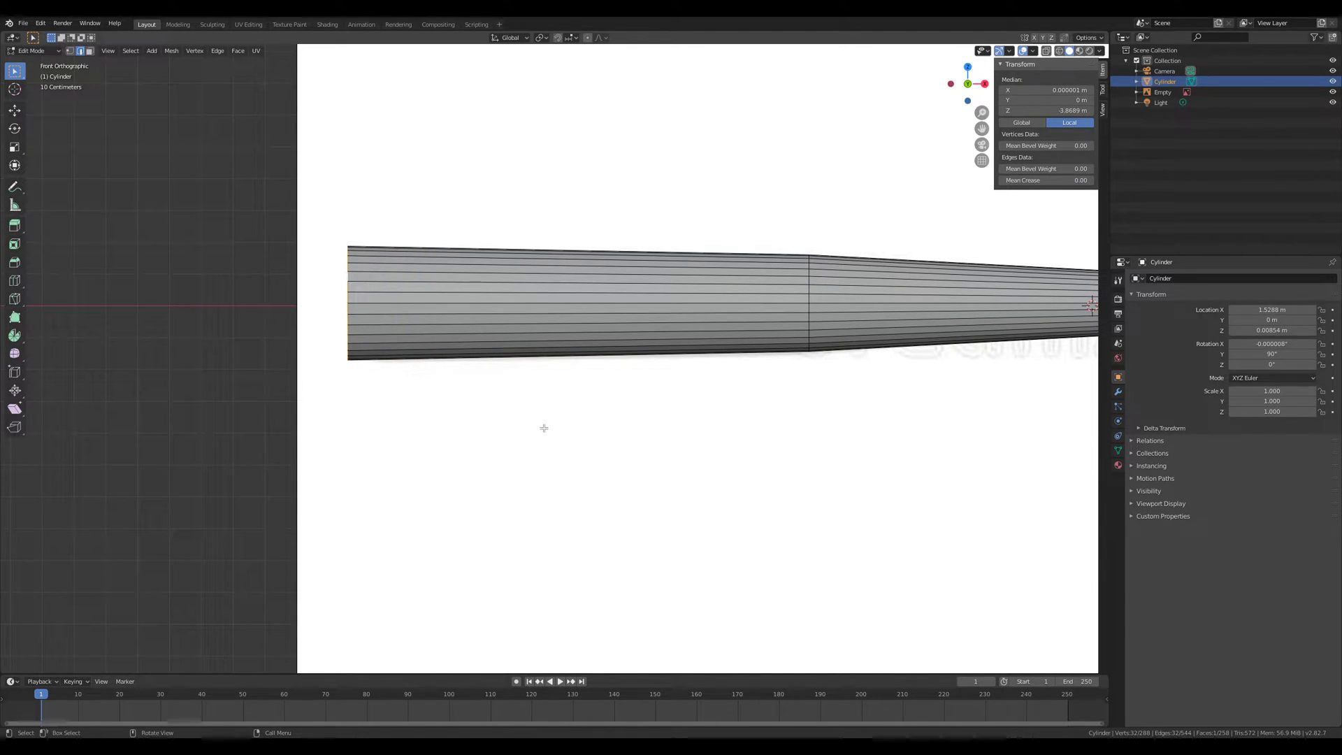
# Step: Scale the barrel's end edge loop down to about 0.944 so it matches the reference image
pyautogui.press('s')
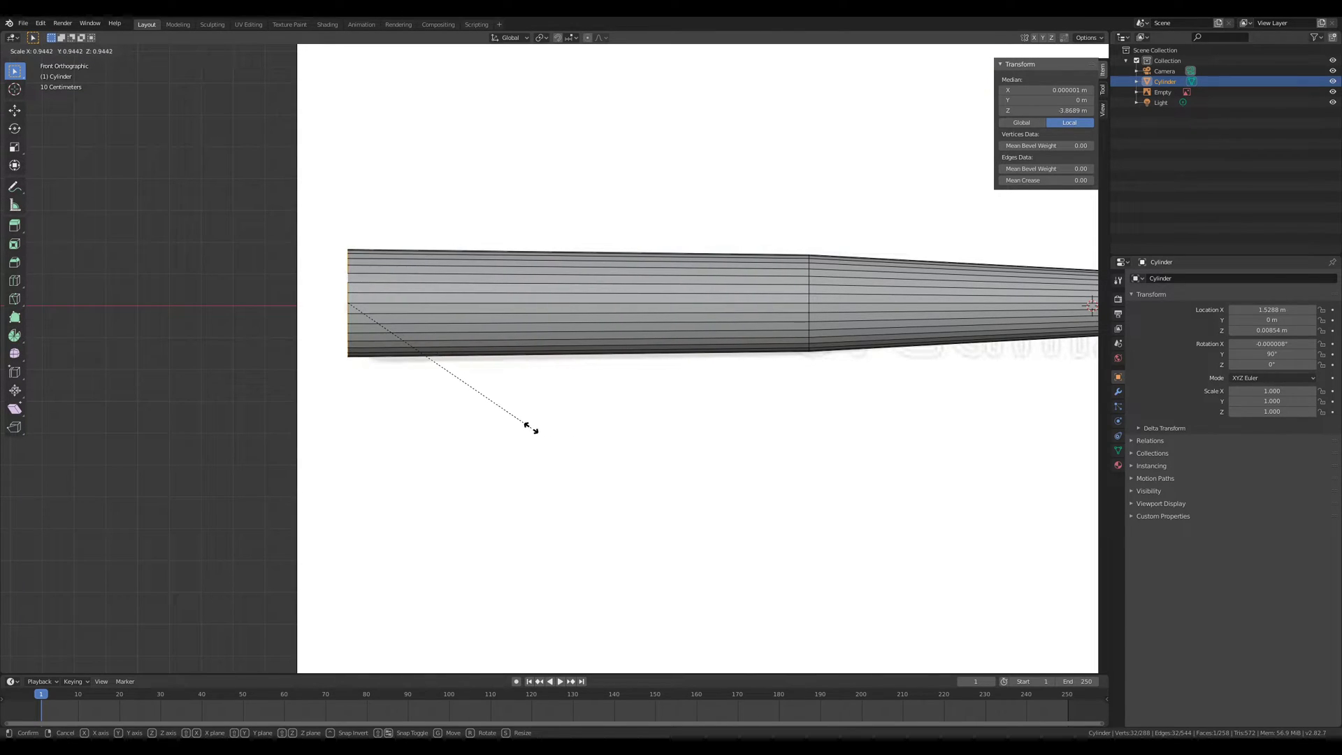
pyautogui.click(531, 428)
pyautogui.press('w')
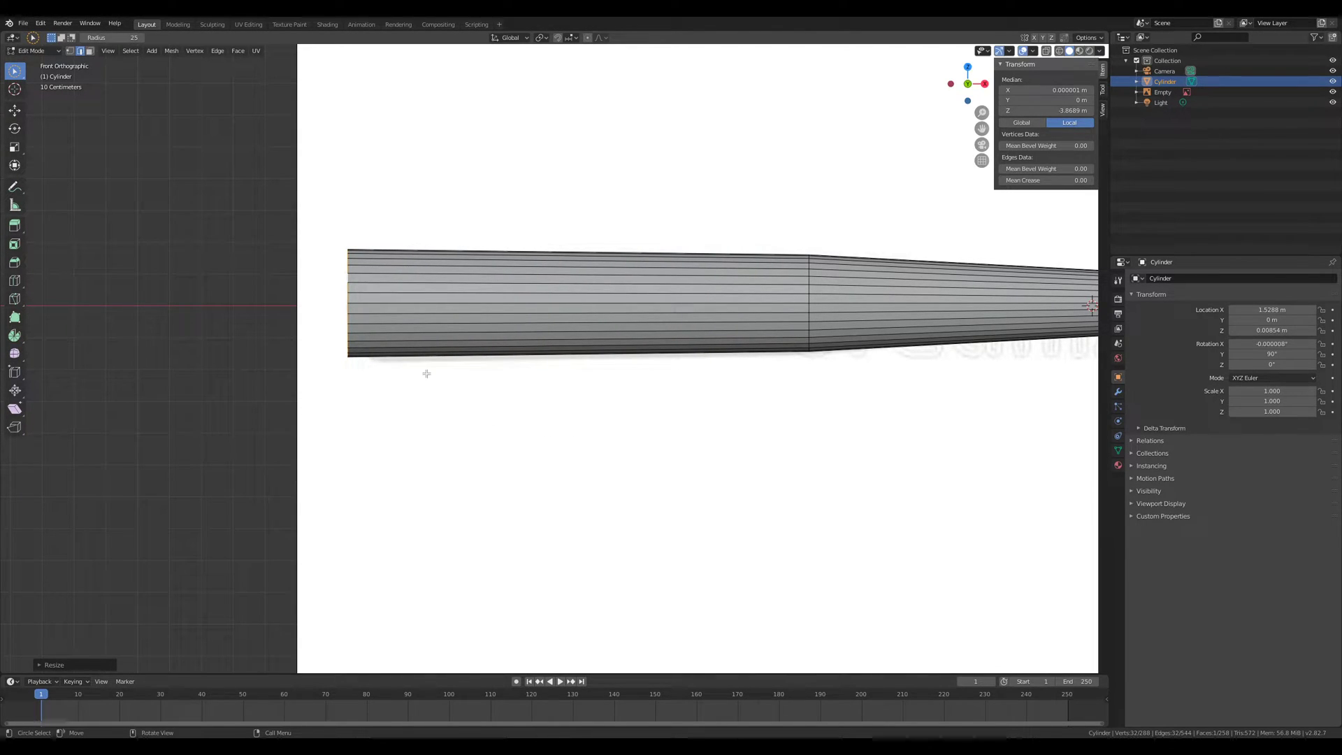
pyautogui.press('w')
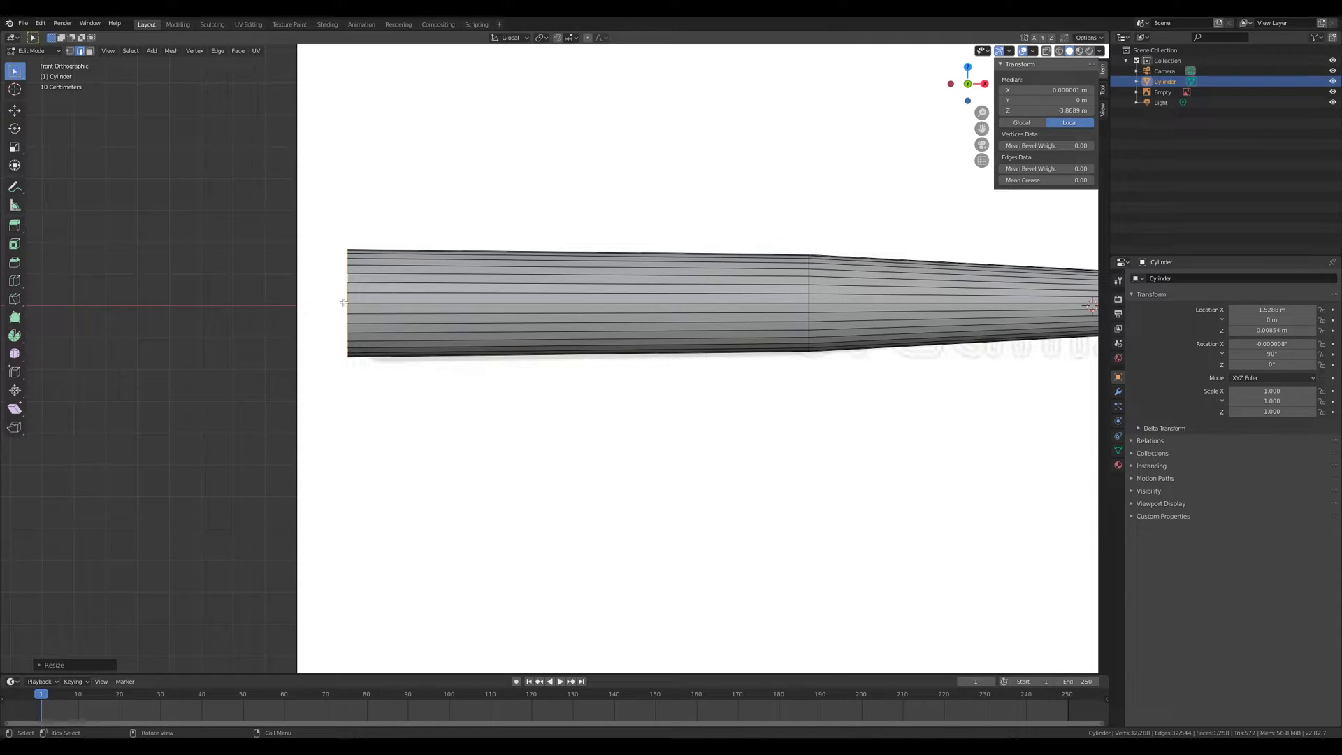
# Step: Bevel the barrel-end edge loop about 0.08 m wide with 5 segments to round the bat's tip
pyautogui.rightClick(347, 297)
pyautogui.click(348, 296)
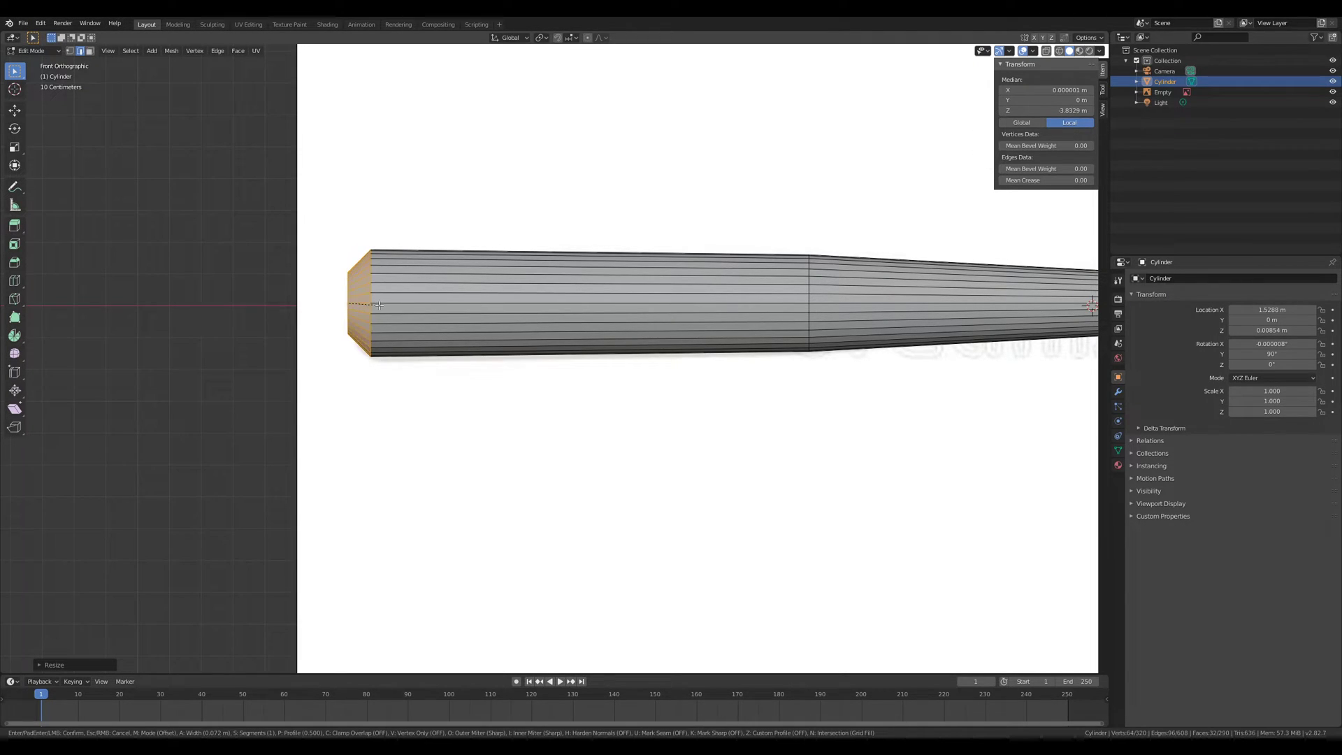
pyautogui.scroll(2, 389, 309)
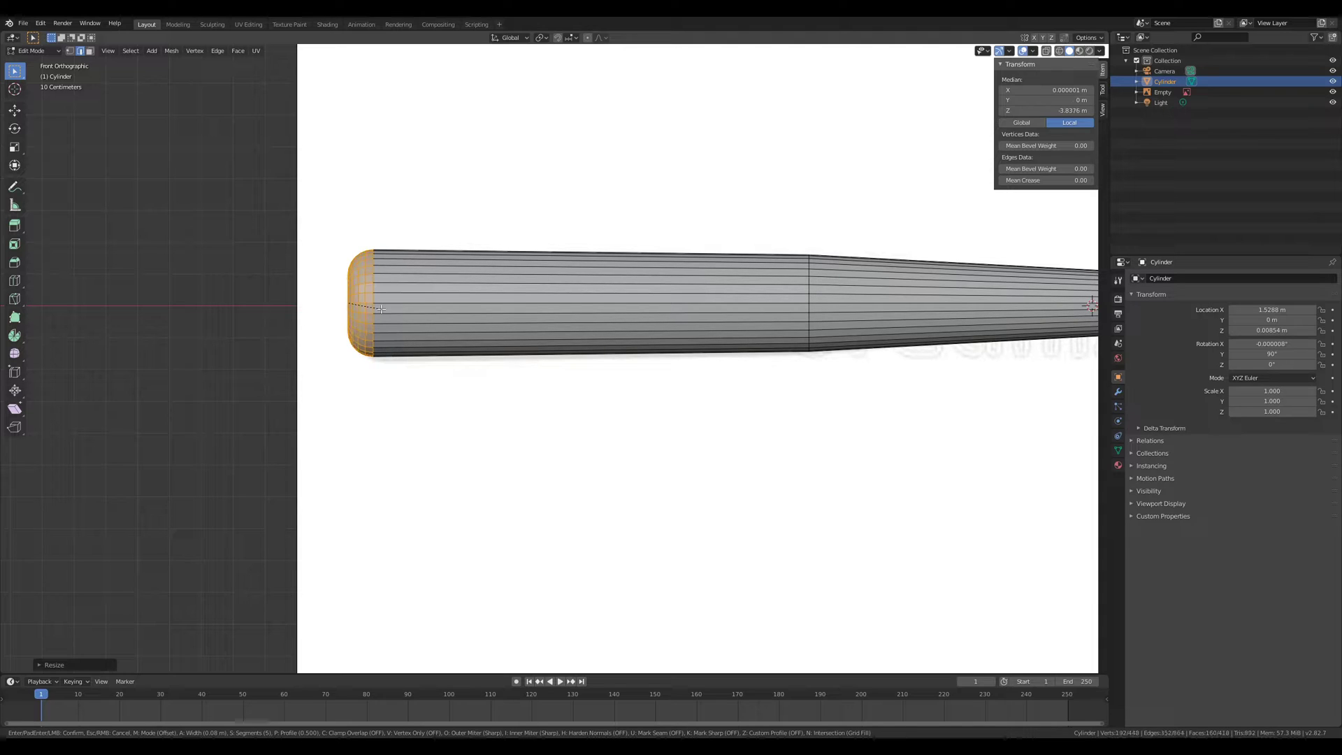
pyautogui.click(381, 309)
# Step: Bevel the edge loop where the barrel starts to taper, about 0.213 m wide with 13 segments
pyautogui.moveTo(381, 308); pyautogui.dragTo(202, 312, button='middle')
pyautogui.scroll(5, 517, 286)
pyautogui.keyDown('alt'); pyautogui.click(517, 286); pyautogui.keyUp('alt')
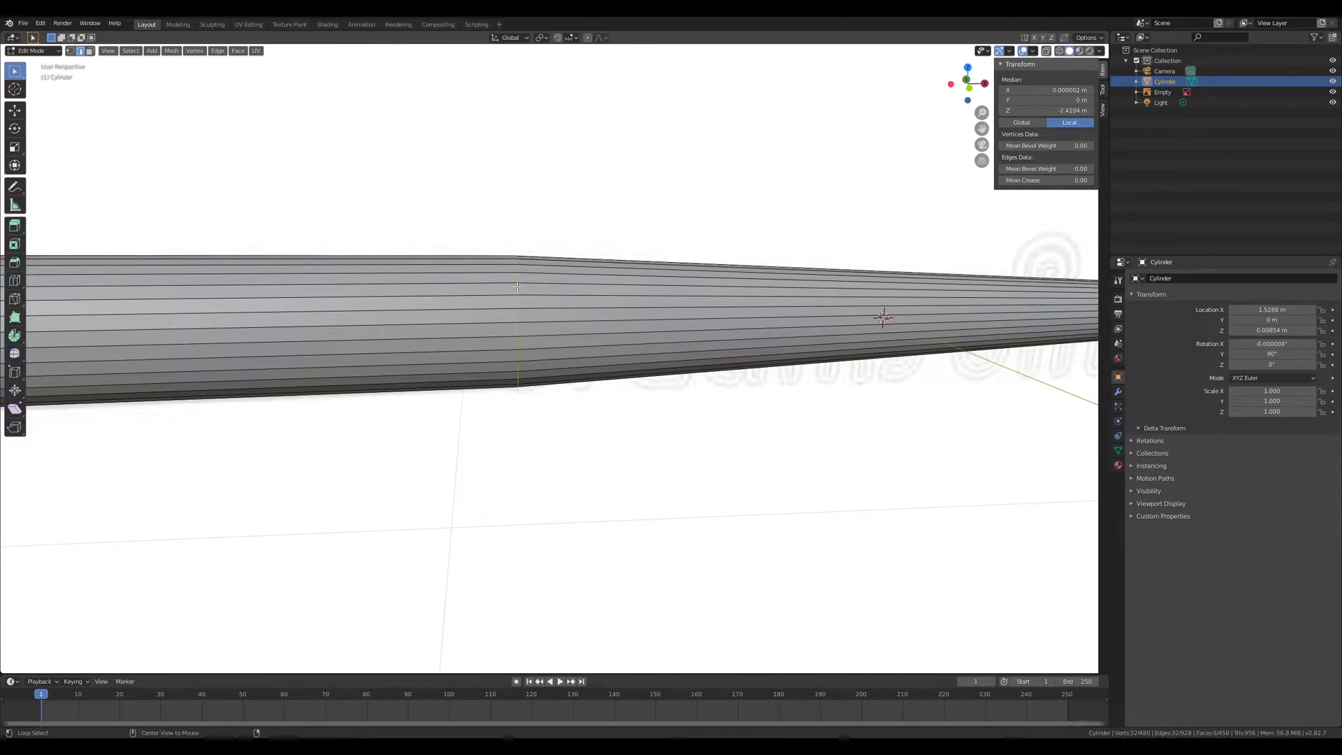
pyautogui.scroll(-5, 517, 286)
pyautogui.moveTo(522, 313); pyautogui.dragTo(541, 292, button='middle')
pyautogui.scroll(1, 541, 292)
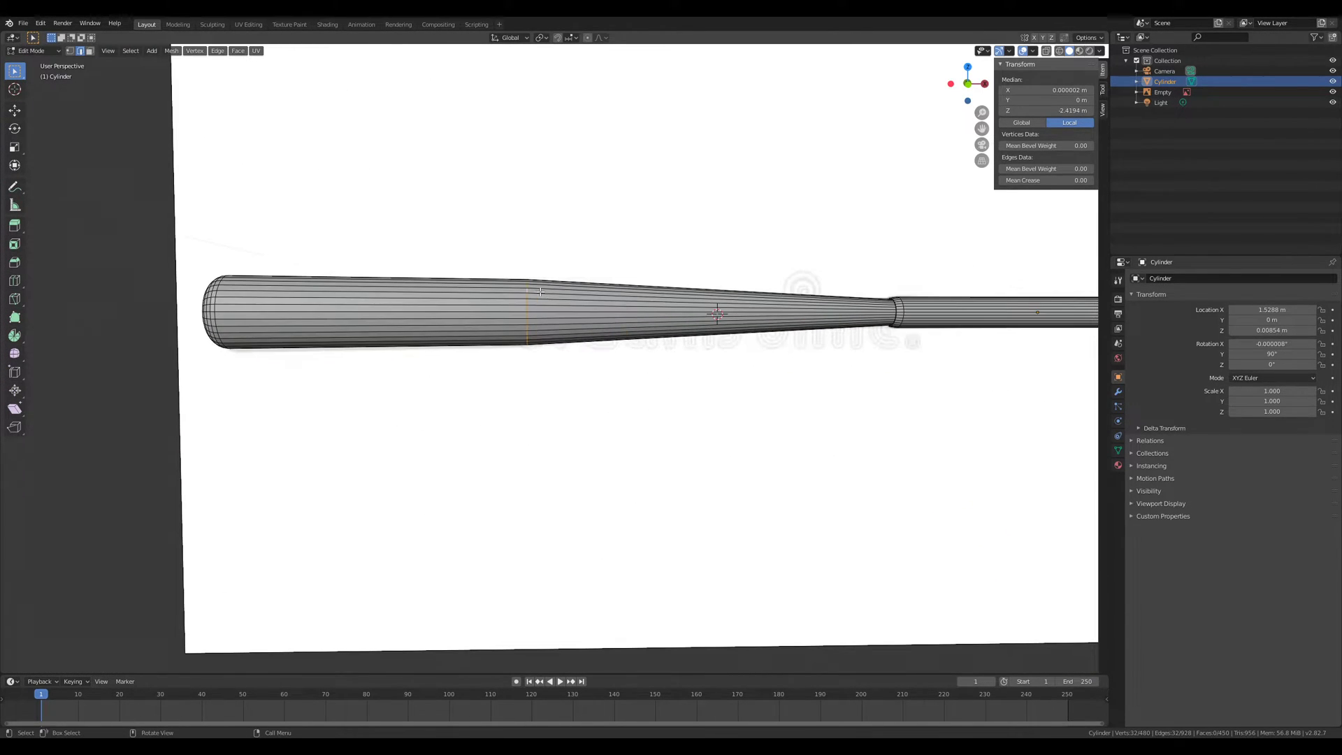
pyautogui.rightClick(527, 294)
pyautogui.click(525, 296)
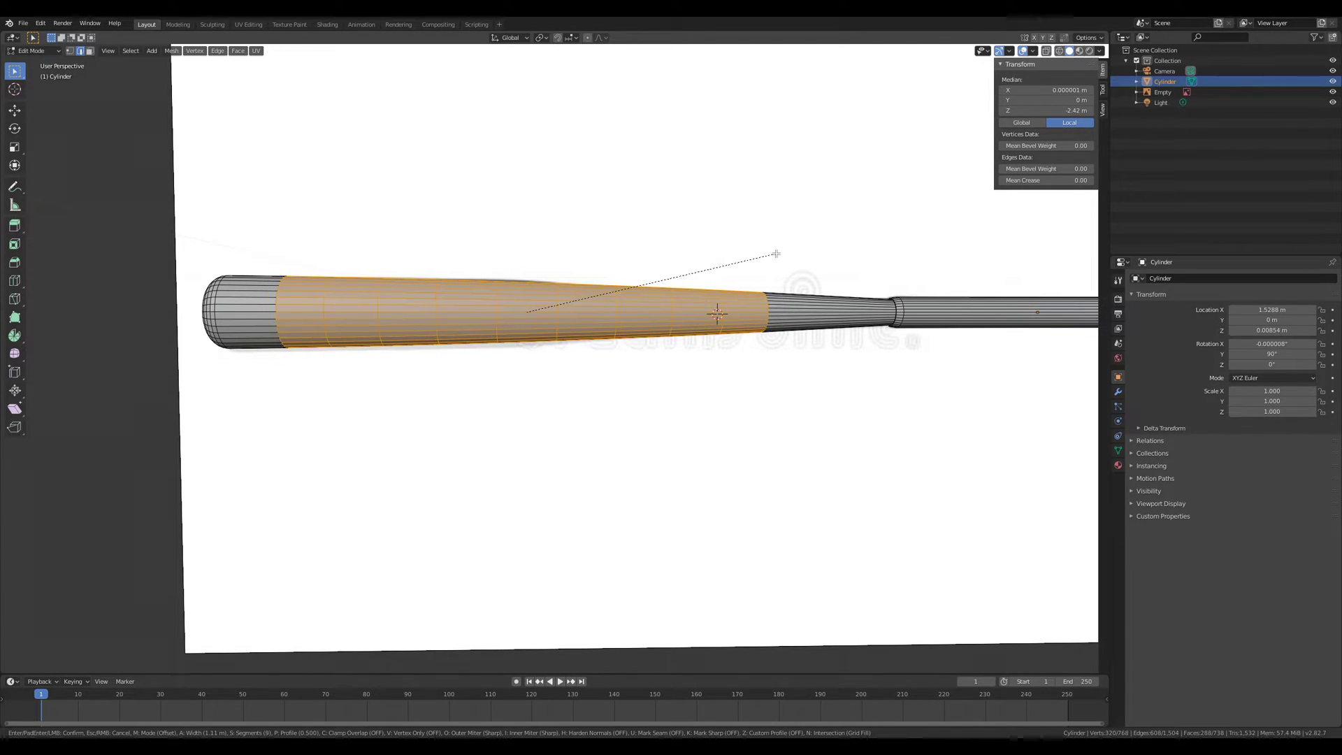
pyautogui.scroll(2, 774, 253)
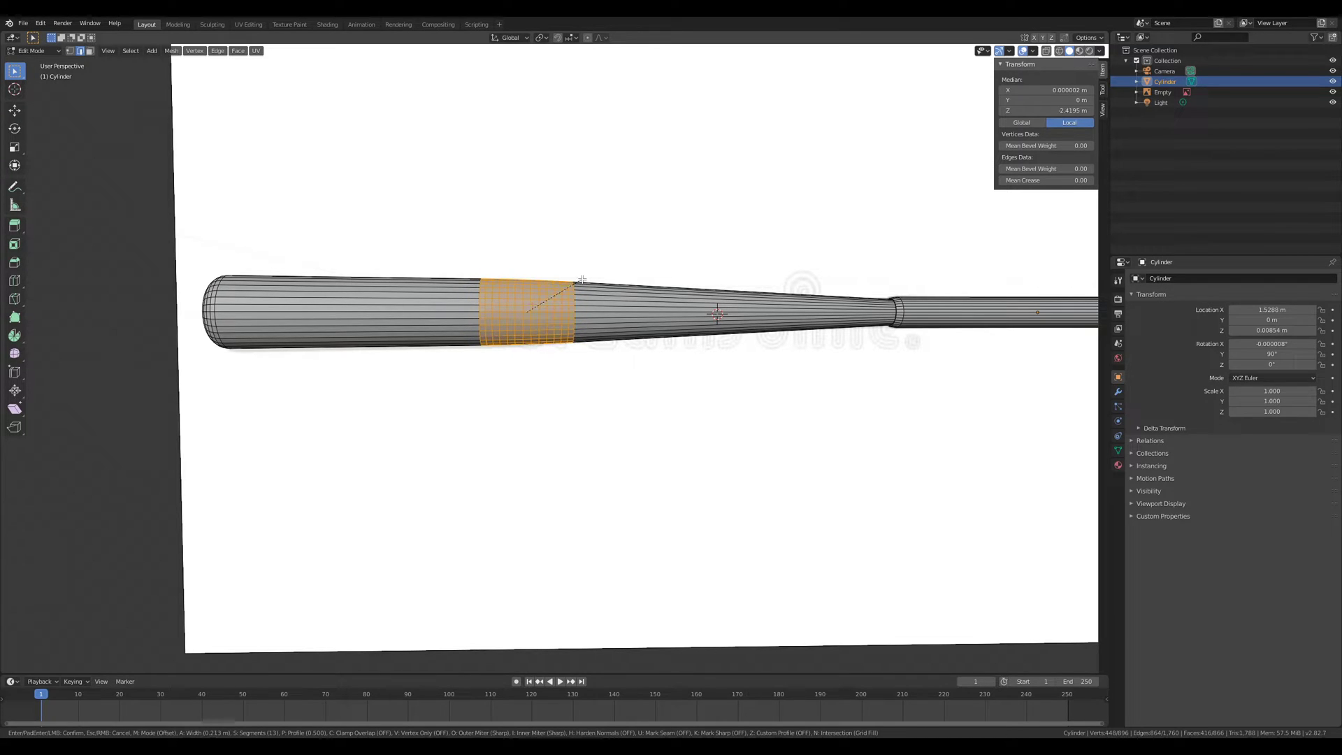
pyautogui.click(582, 280)
# Step: Bevel the edge loop at the grip side of the small collar, about 0.01 m wide with 5 segments
pyautogui.keyDown('shift'); pyautogui.moveTo(908, 300); pyautogui.dragTo(458, 400, button='middle'); pyautogui.keyUp('shift')
pyautogui.scroll(8, 590, 301)
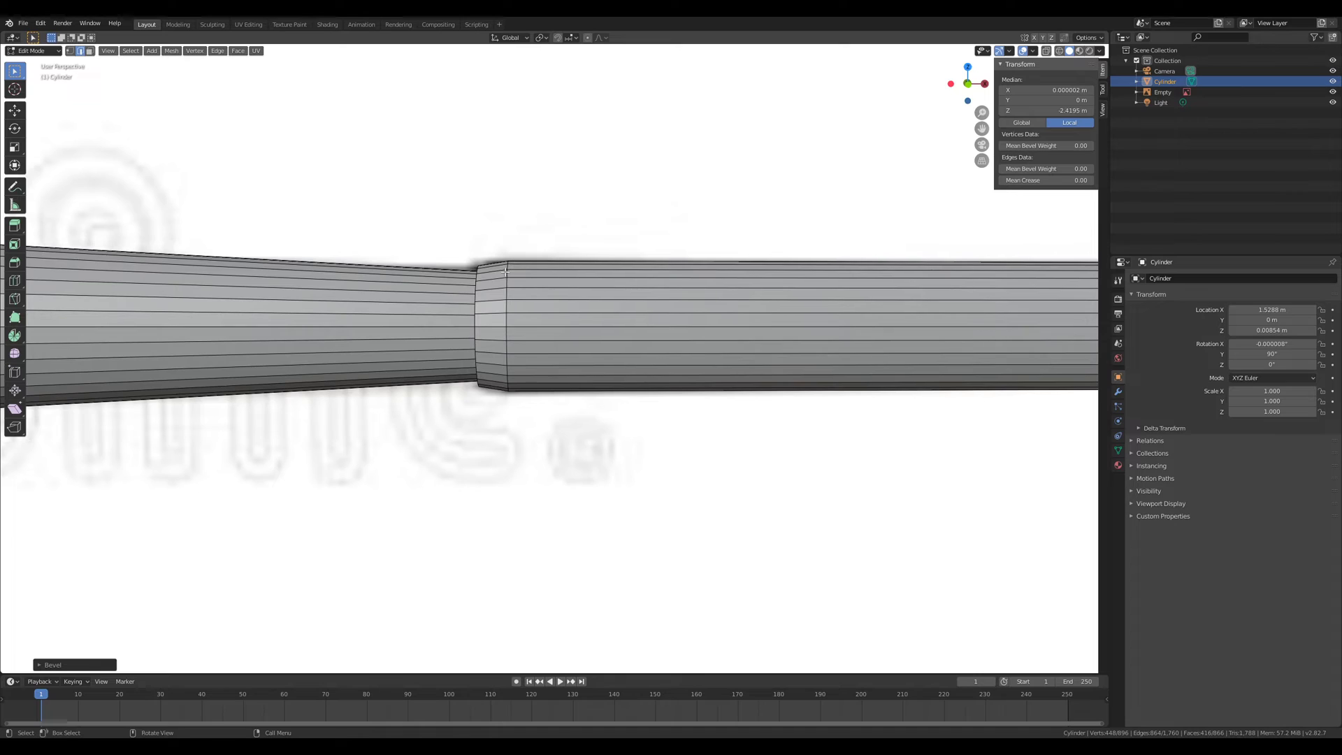
pyautogui.keyDown('alt'); pyautogui.click(507, 276); pyautogui.keyUp('alt')
pyautogui.rightClick(508, 276)
pyautogui.click(507, 275)
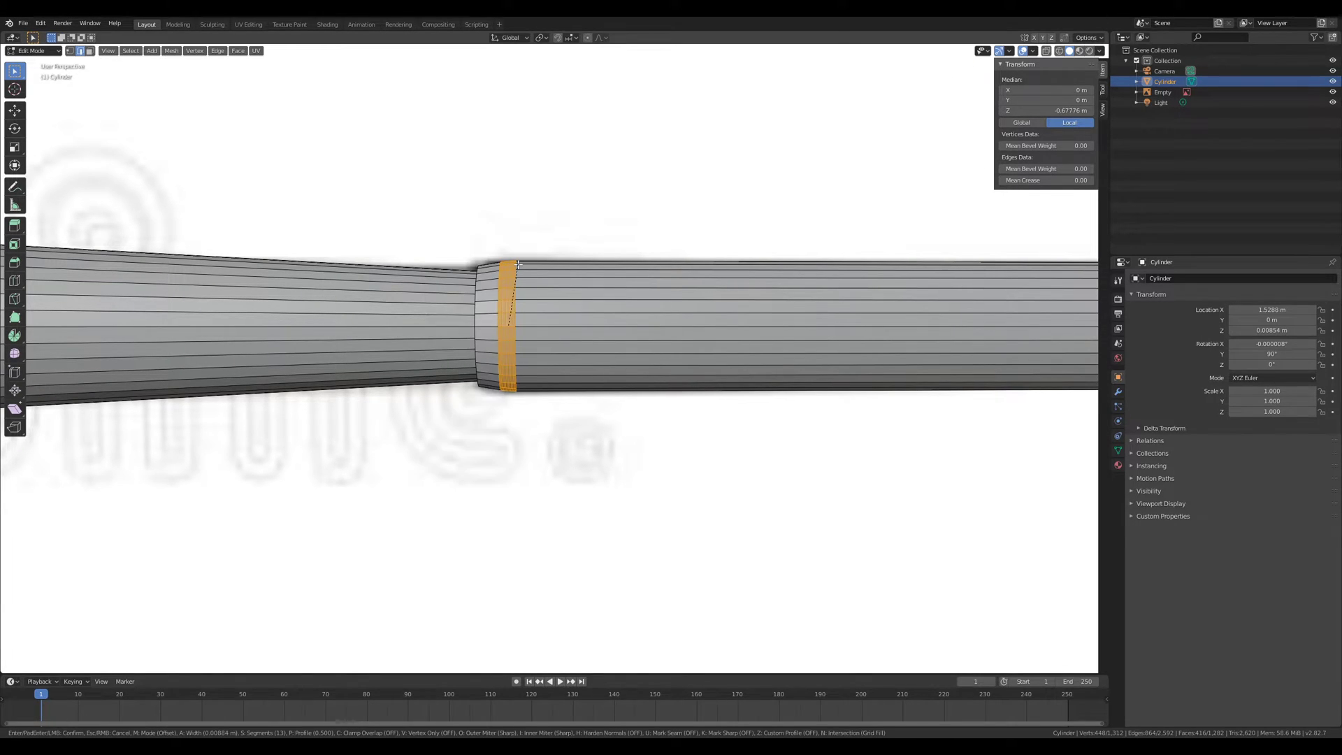
pyautogui.scroll(-3, 524, 264)
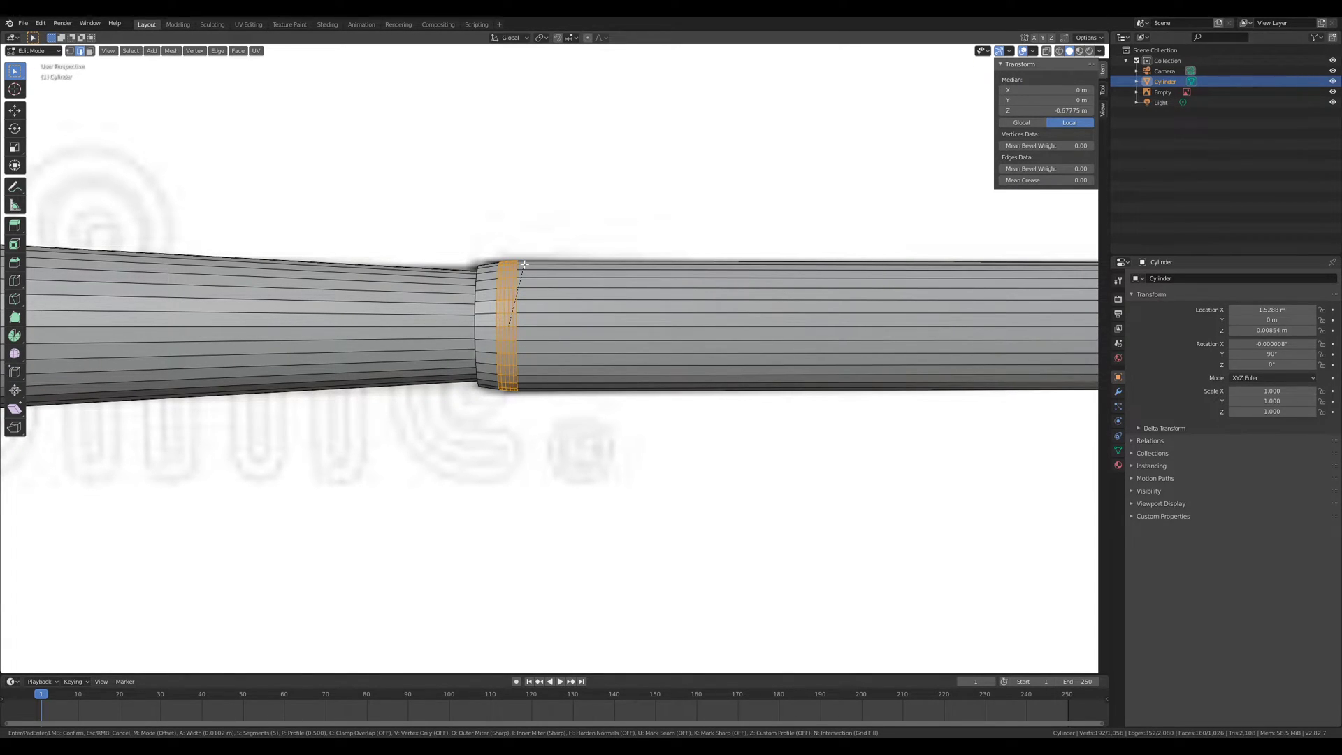
pyautogui.click(531, 264)
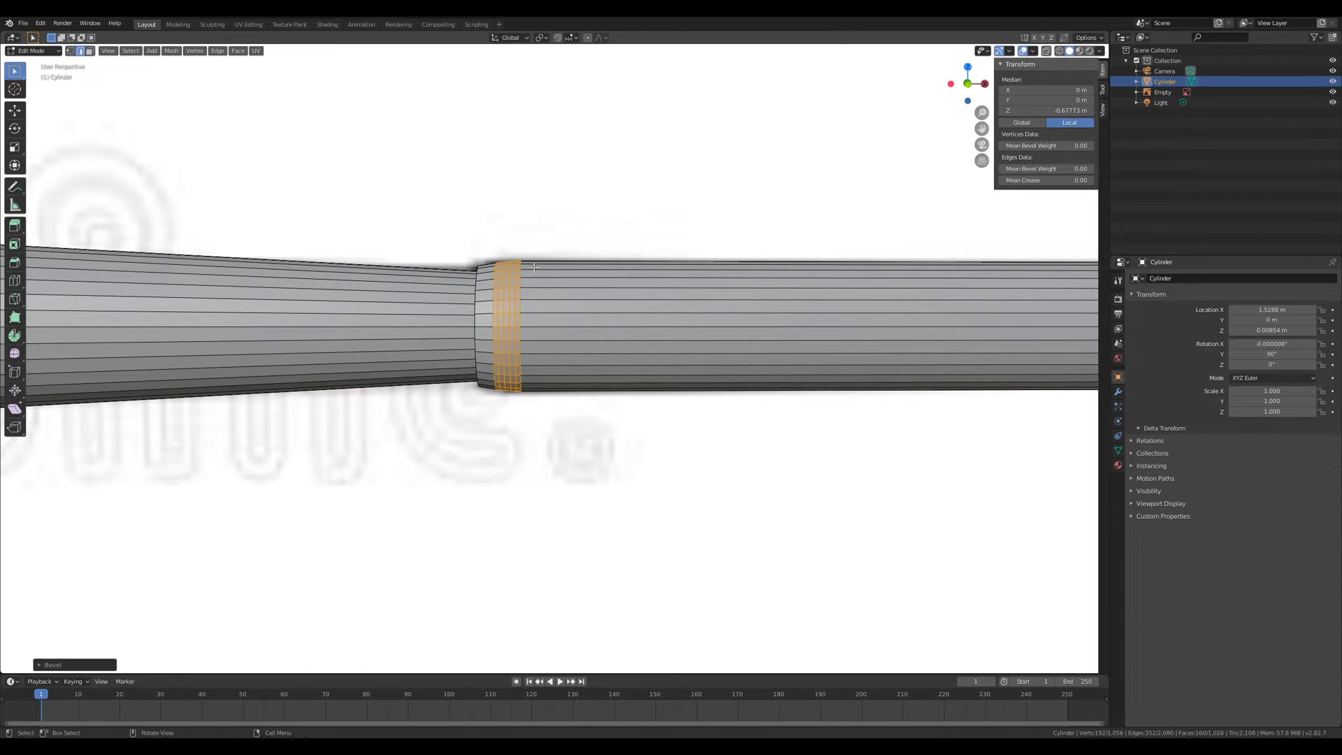
# Step: Bevel the edge loop where the grip meets the knob, about 0.0105 m wide with 3 segments
pyautogui.scroll(-5, 530, 264)
pyautogui.keyDown('shift'); pyautogui.moveTo(996, 353); pyautogui.dragTo(521, 353, button='middle'); pyautogui.keyUp('shift')
pyautogui.scroll(2, 678, 353)
pyautogui.scroll(3, 626, 360)
pyautogui.keyDown('alt'); pyautogui.click(691, 328); pyautogui.keyUp('alt')
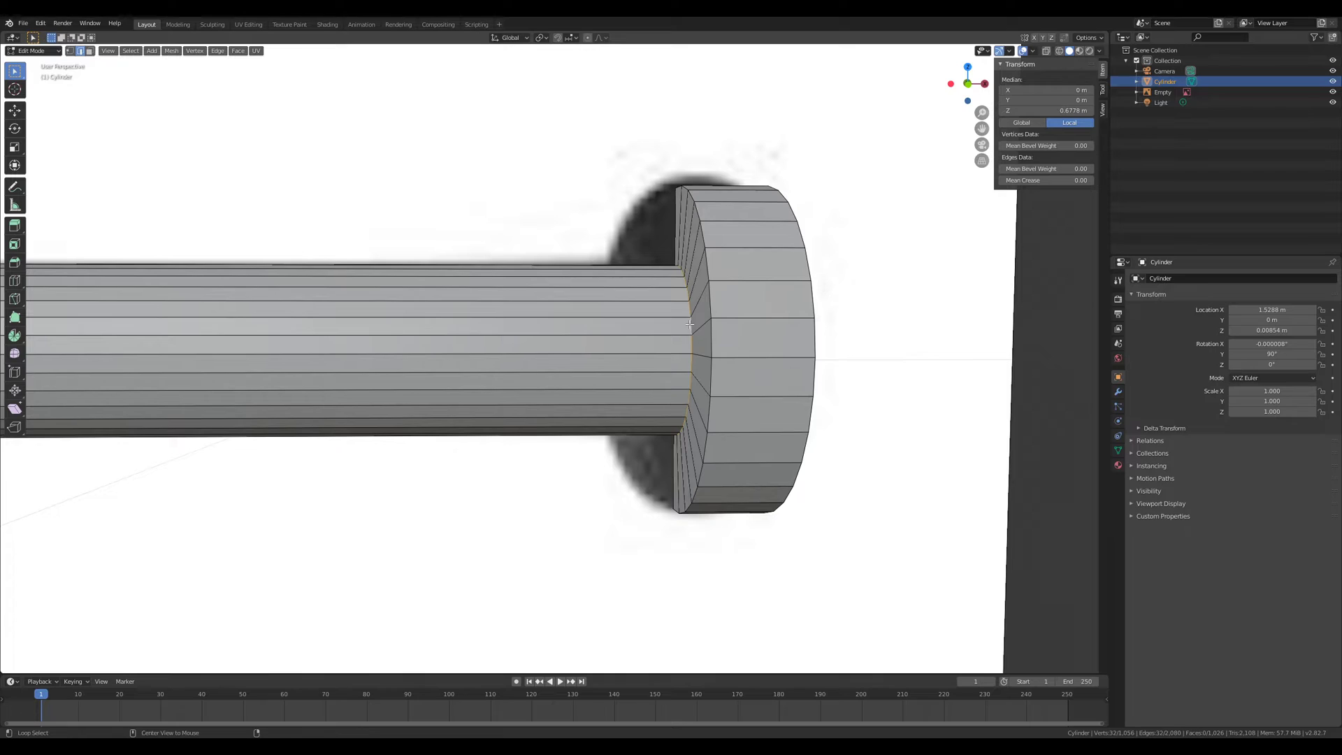
pyautogui.rightClick(691, 327)
pyautogui.click(690, 327)
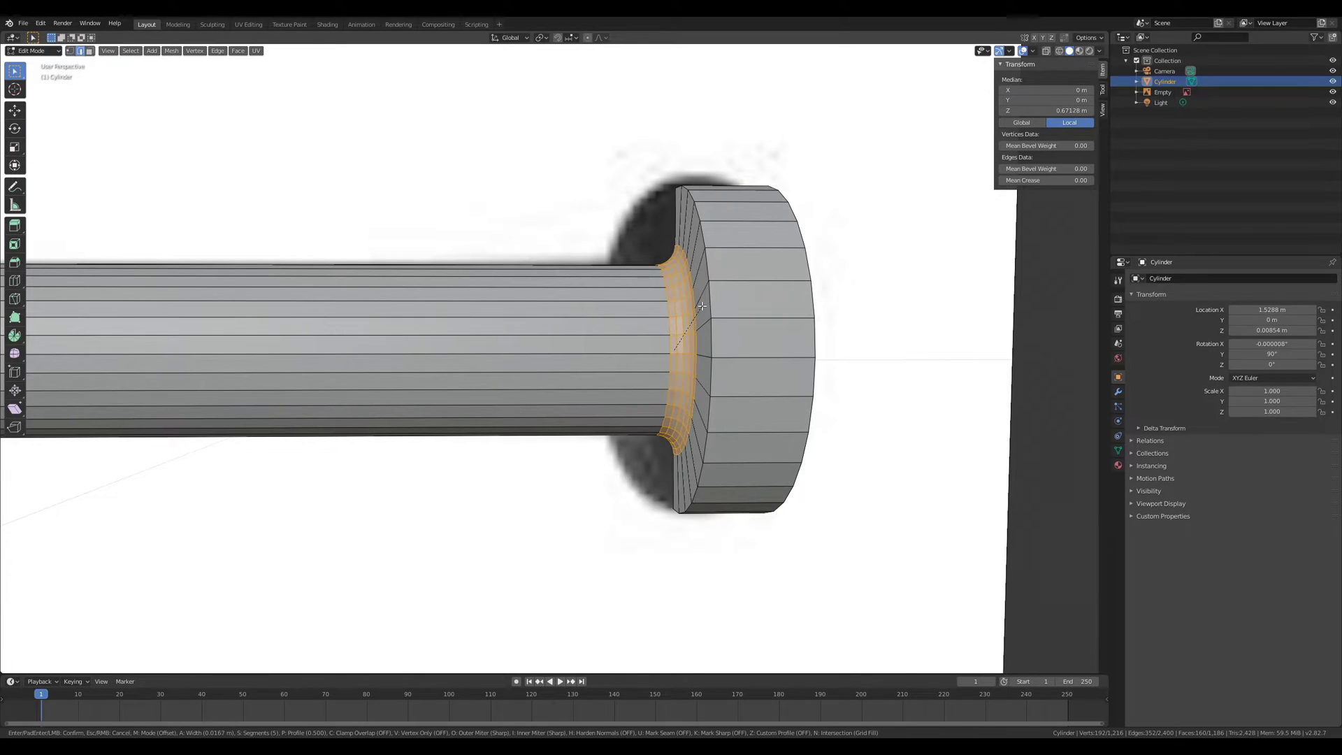
pyautogui.scroll(1, 699, 311)
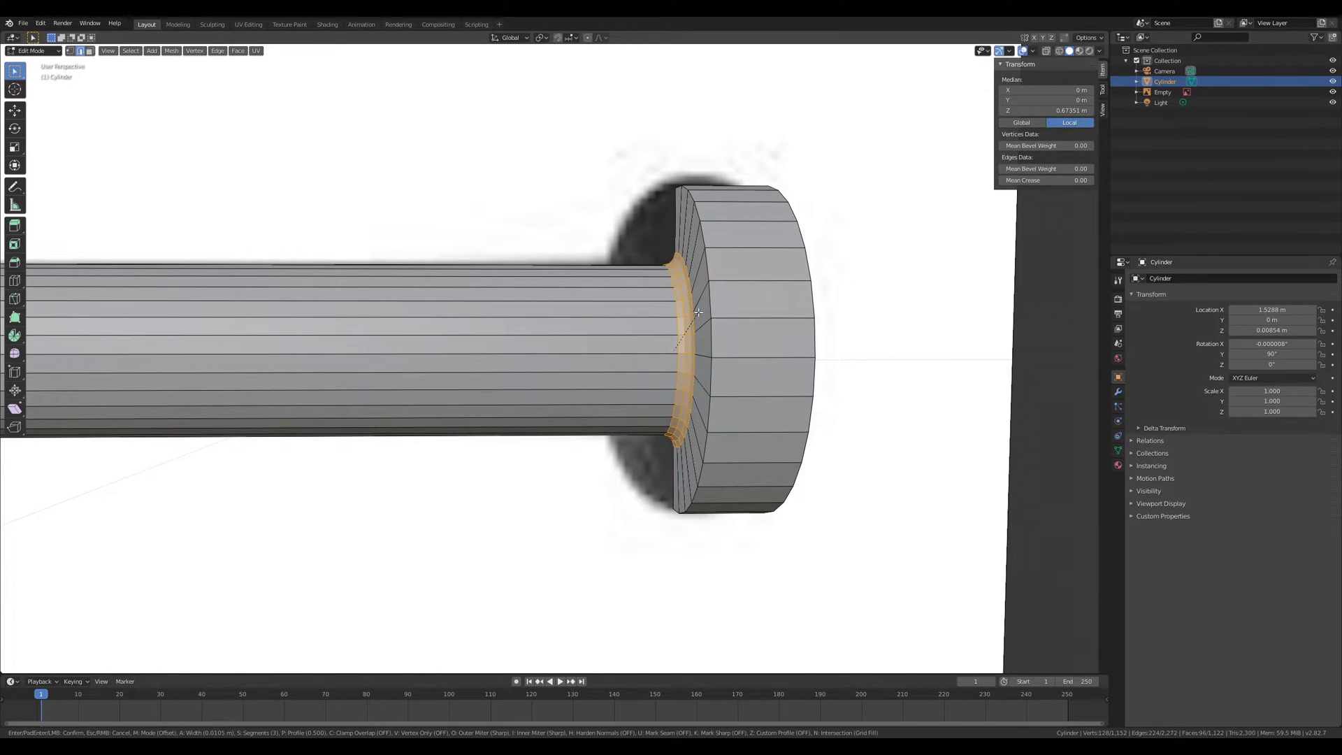
pyautogui.click(698, 312)
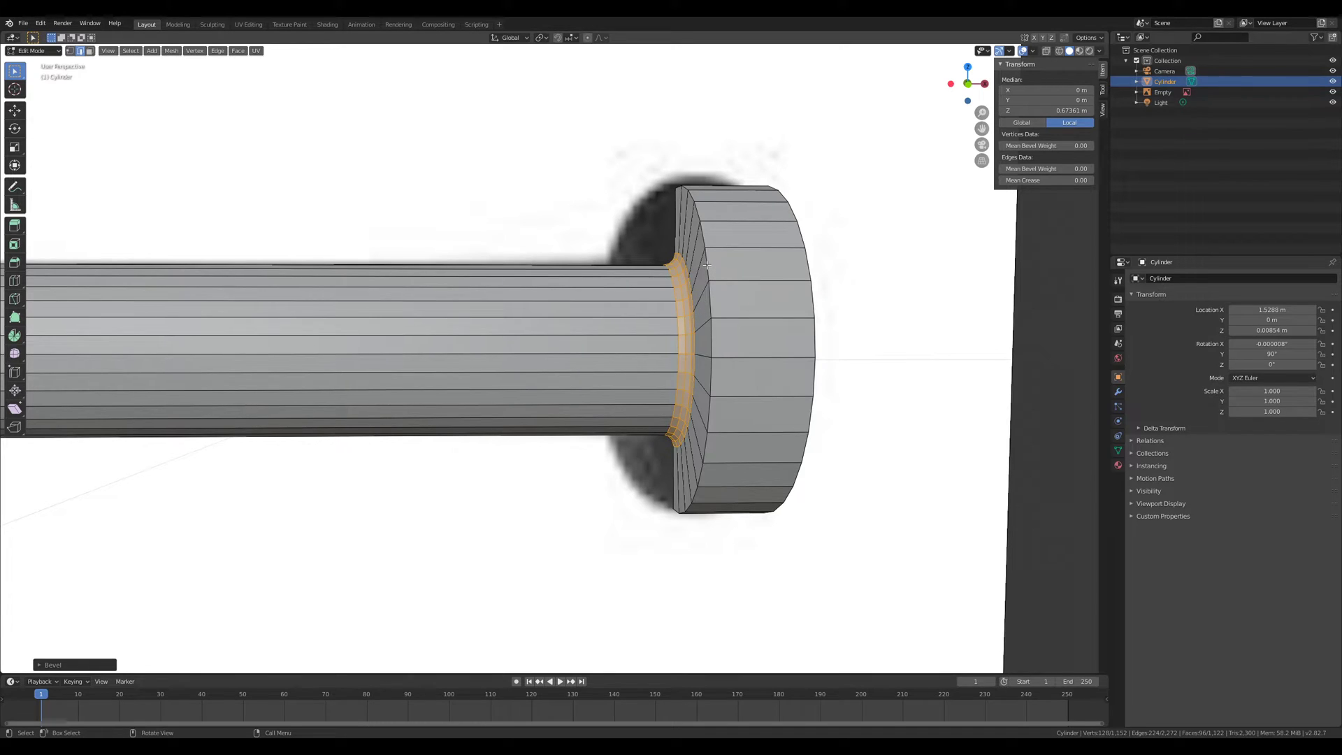
# Step: Select both outer rim loops of the knob and bevel them about 0.0314 m wide with 3 segments
pyautogui.keyDown('alt'); pyautogui.click(706, 265); pyautogui.keyUp('alt')
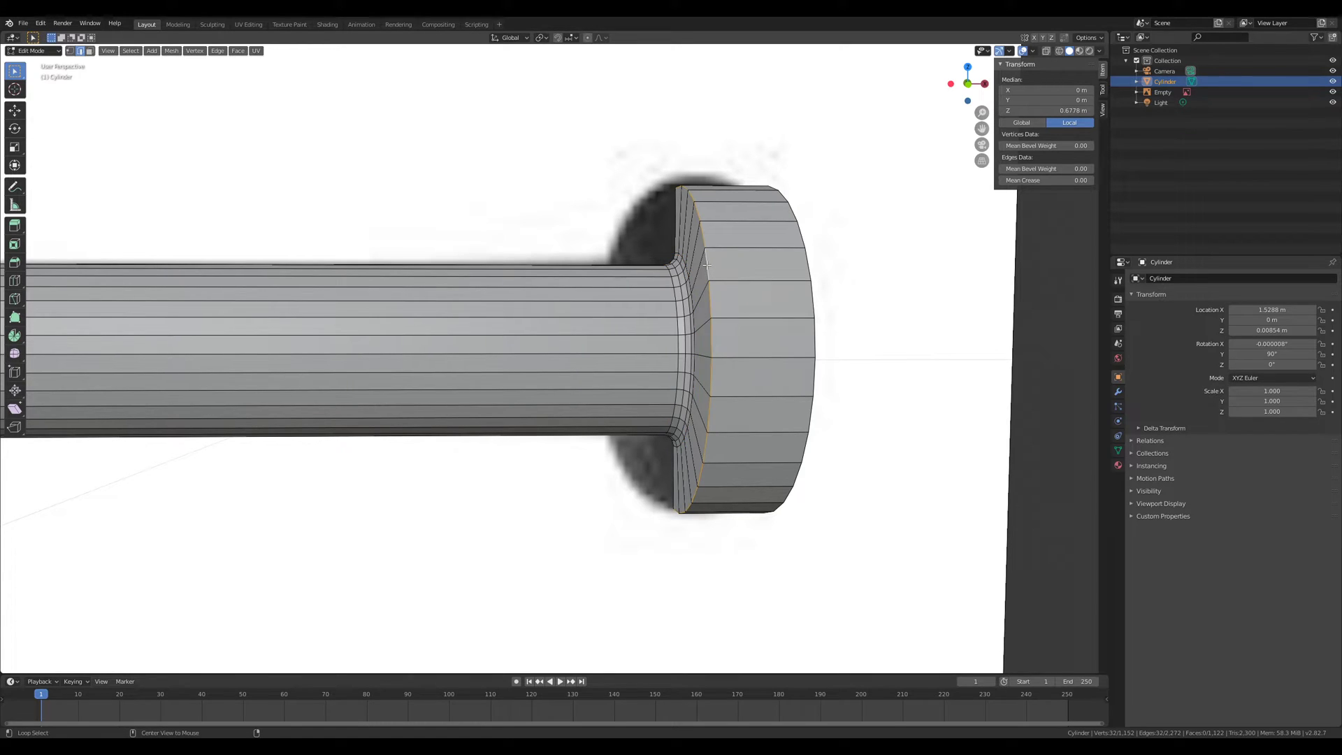
pyautogui.keyDown('alt'); pyautogui.keyDown('shift'); pyautogui.click(807, 263); pyautogui.keyUp('shift'); pyautogui.keyUp('alt')
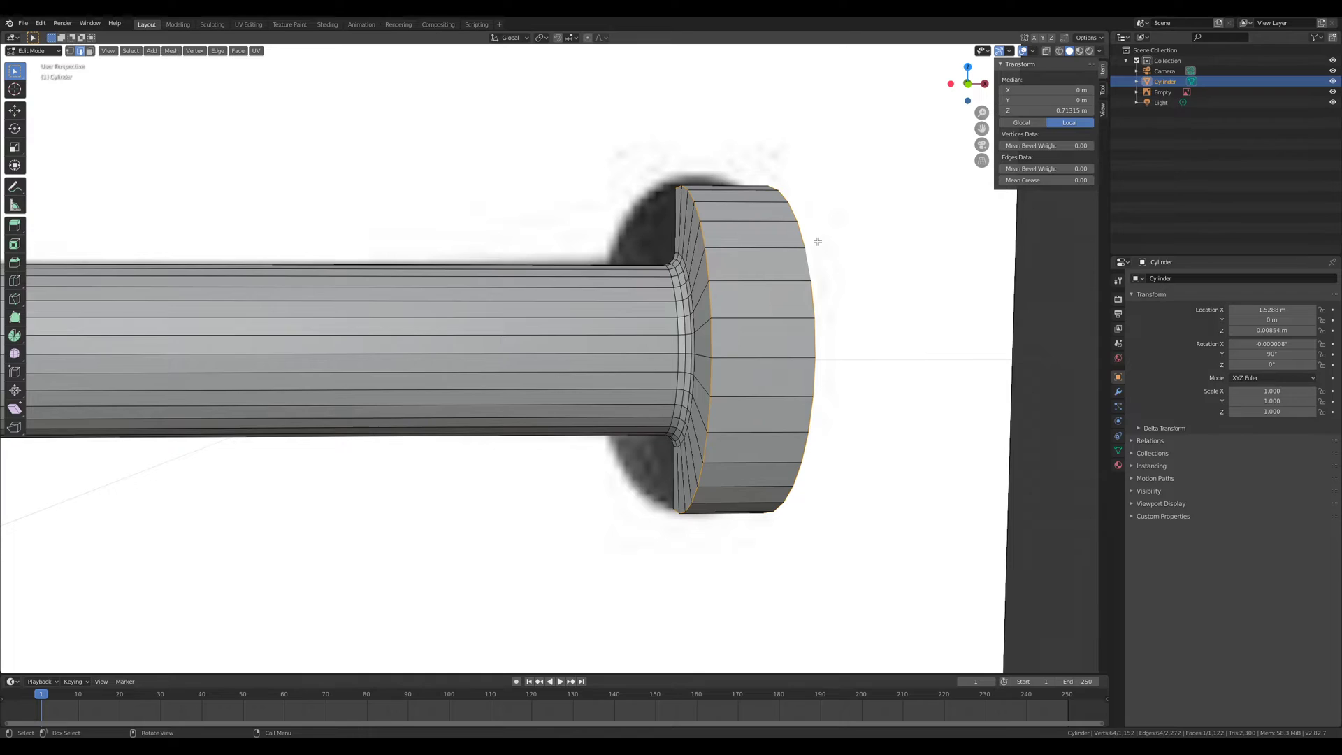
pyautogui.press('KP_3')
pyautogui.press('KP_1')
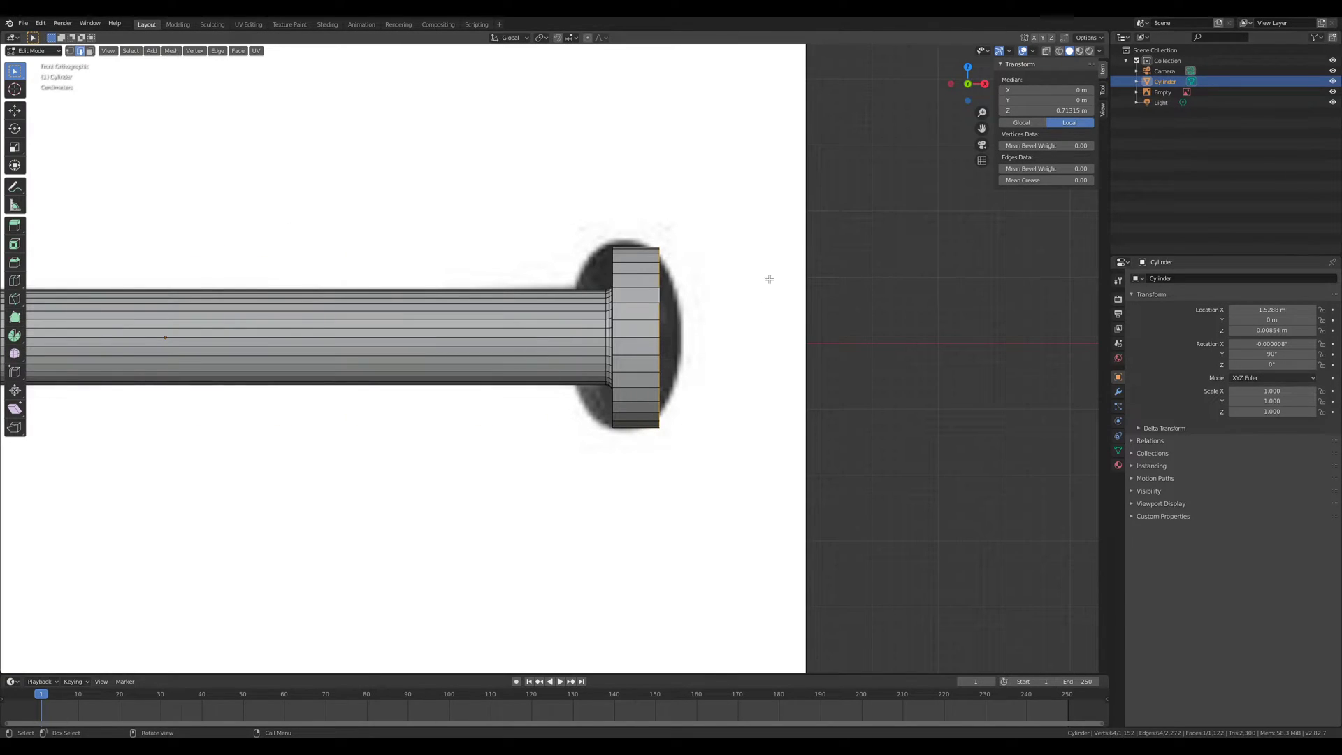
pyautogui.rightClick(662, 279)
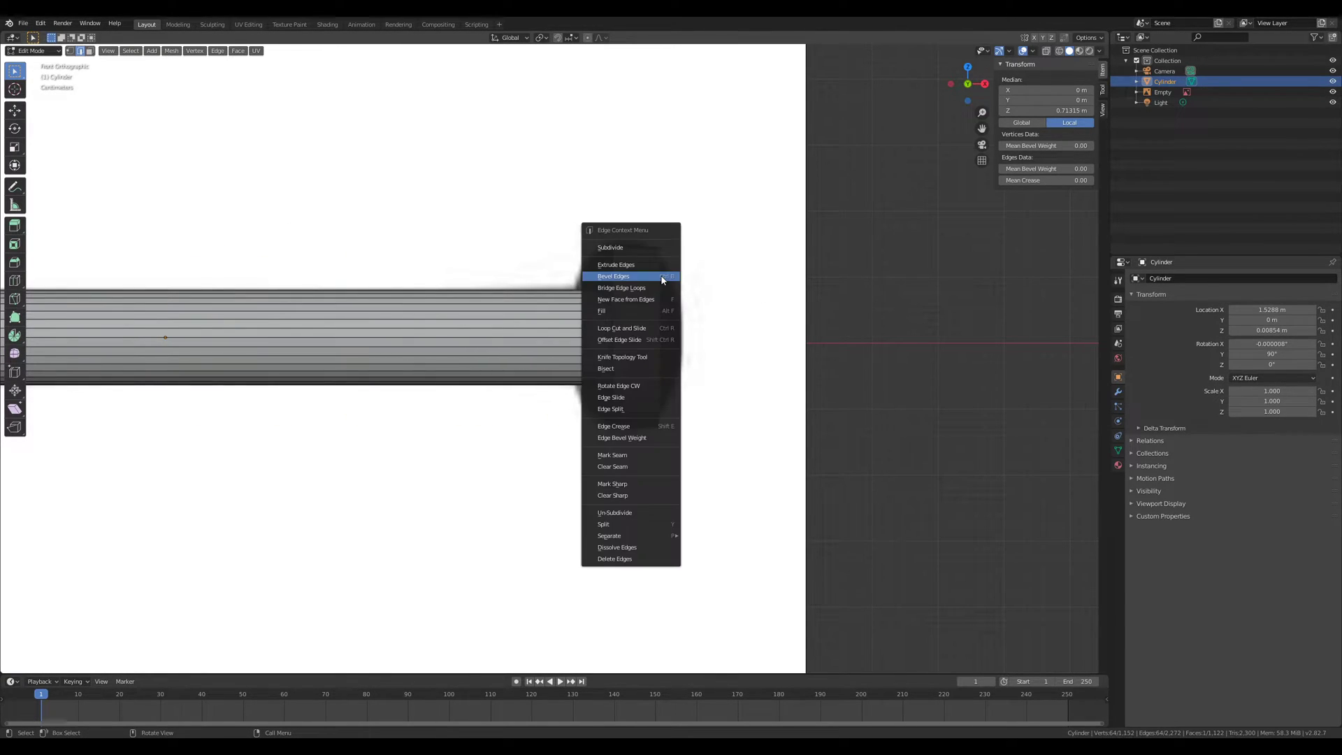
pyautogui.click(662, 279)
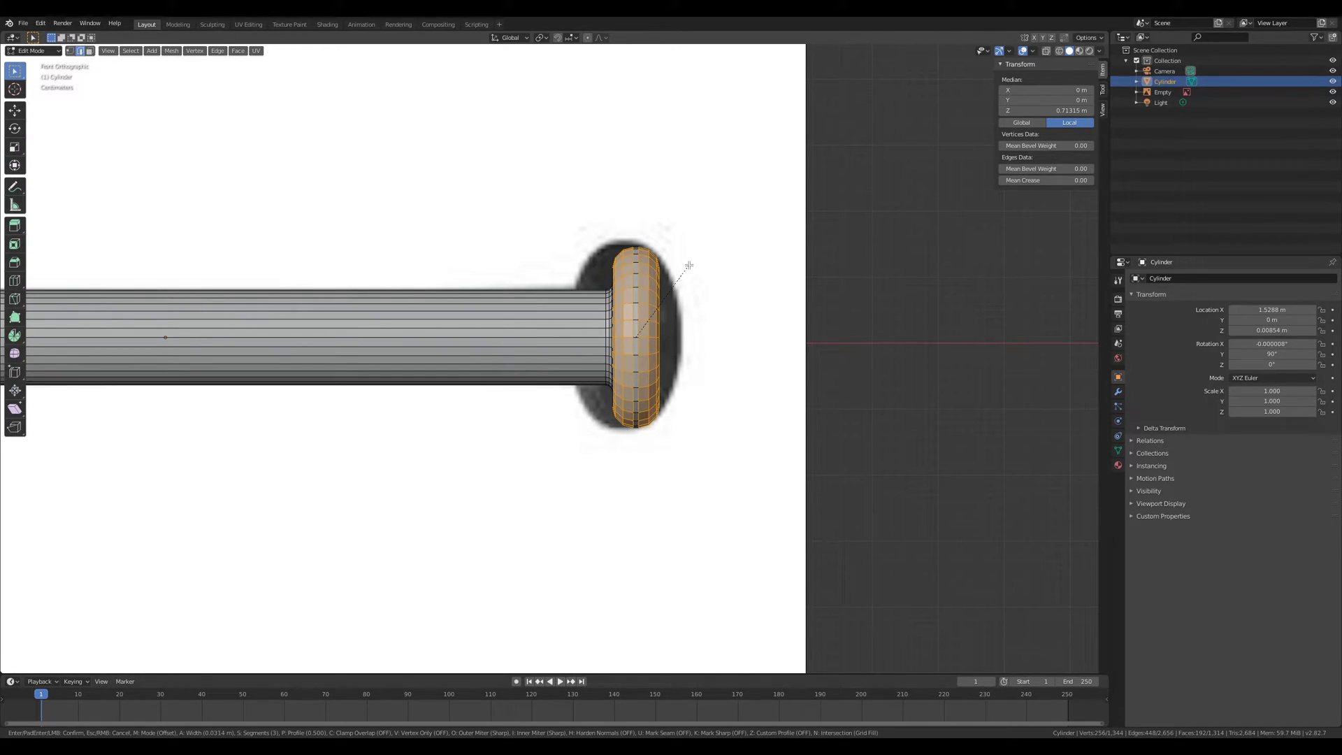
pyautogui.click(689, 266)
# Step: Return to Object Mode and delete the reference image behind the bat
pyautogui.press('Tab')
pyautogui.scroll(-7, 619, 374)
pyautogui.moveTo(443, 398); pyautogui.dragTo(547, 330, button='middle')
pyautogui.click(547, 329)
pyautogui.press('h')
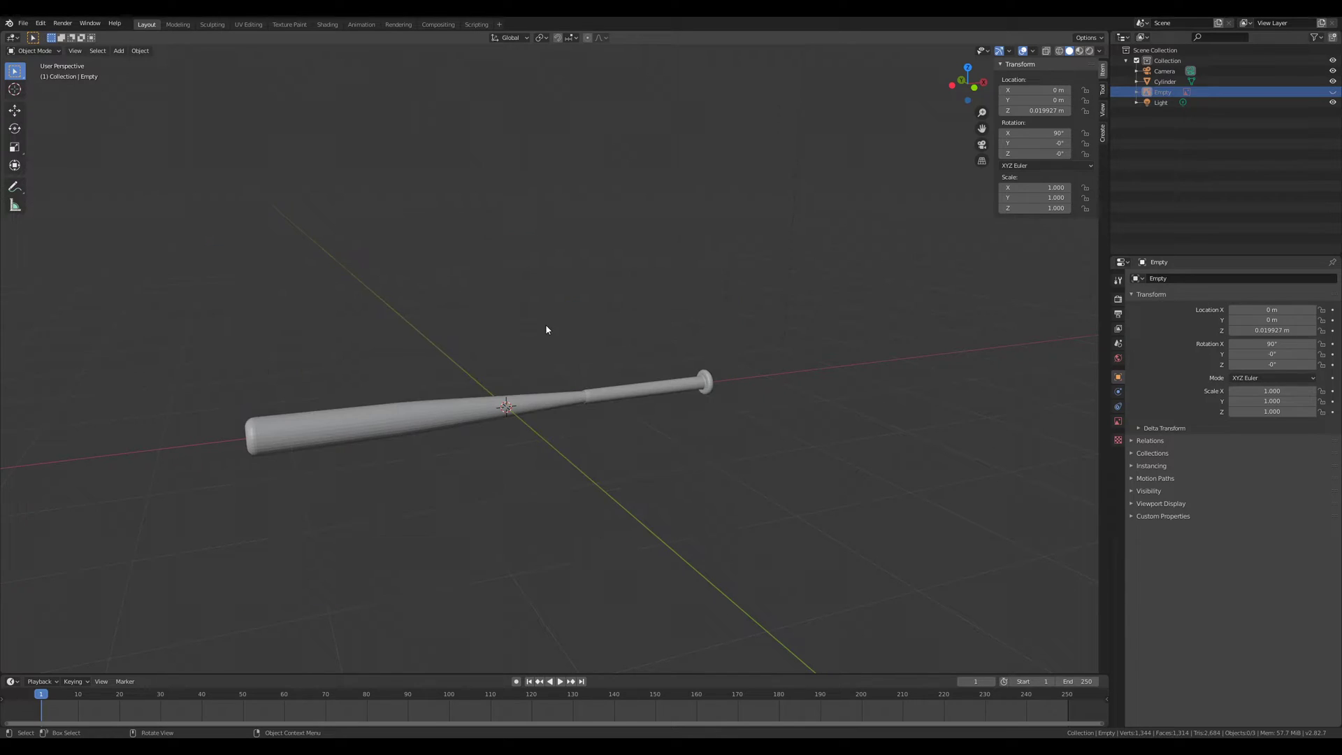
pyautogui.hotkey('alt', 'h')
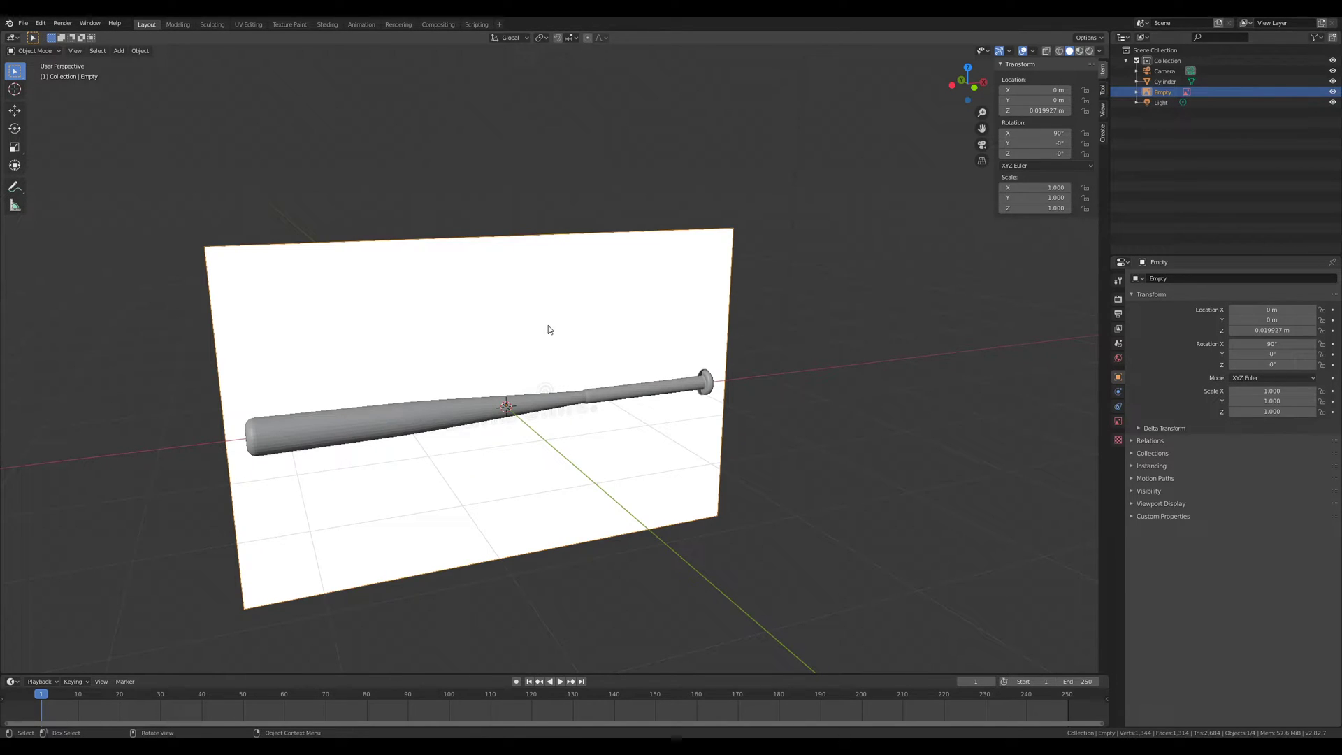
pyautogui.press('Delete')
# Step: Select the bat and apply Shade Smooth to it
pyautogui.scroll(6, 571, 359)
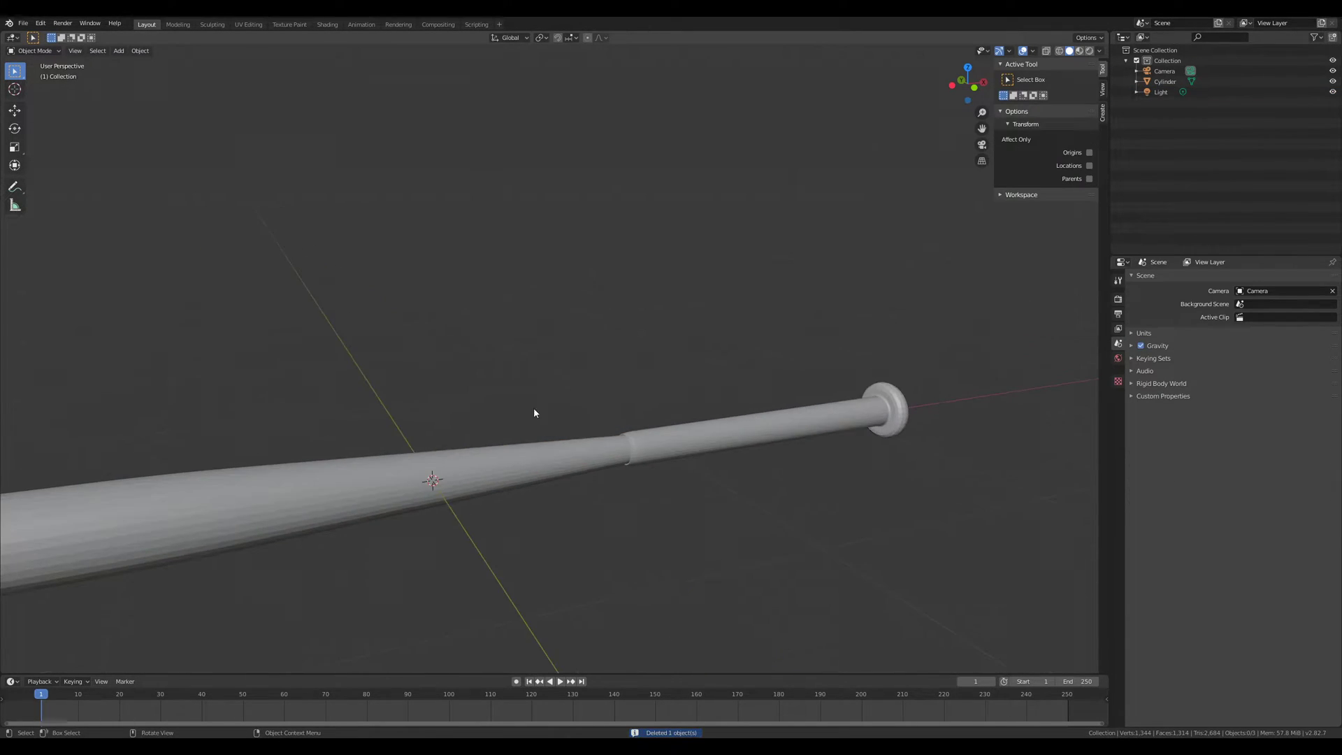
pyautogui.moveTo(569, 404); pyautogui.dragTo(601, 379, button='middle')
pyautogui.click(534, 386)
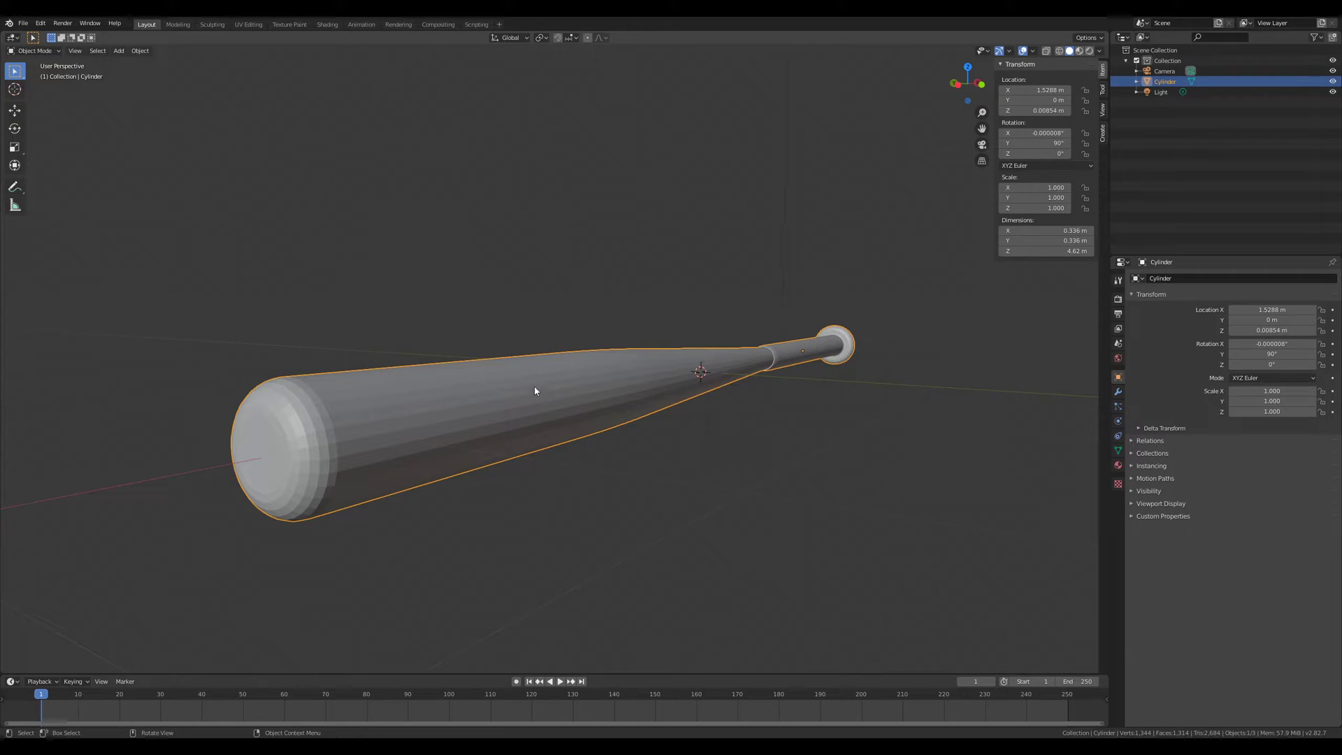
pyautogui.rightClick(436, 411)
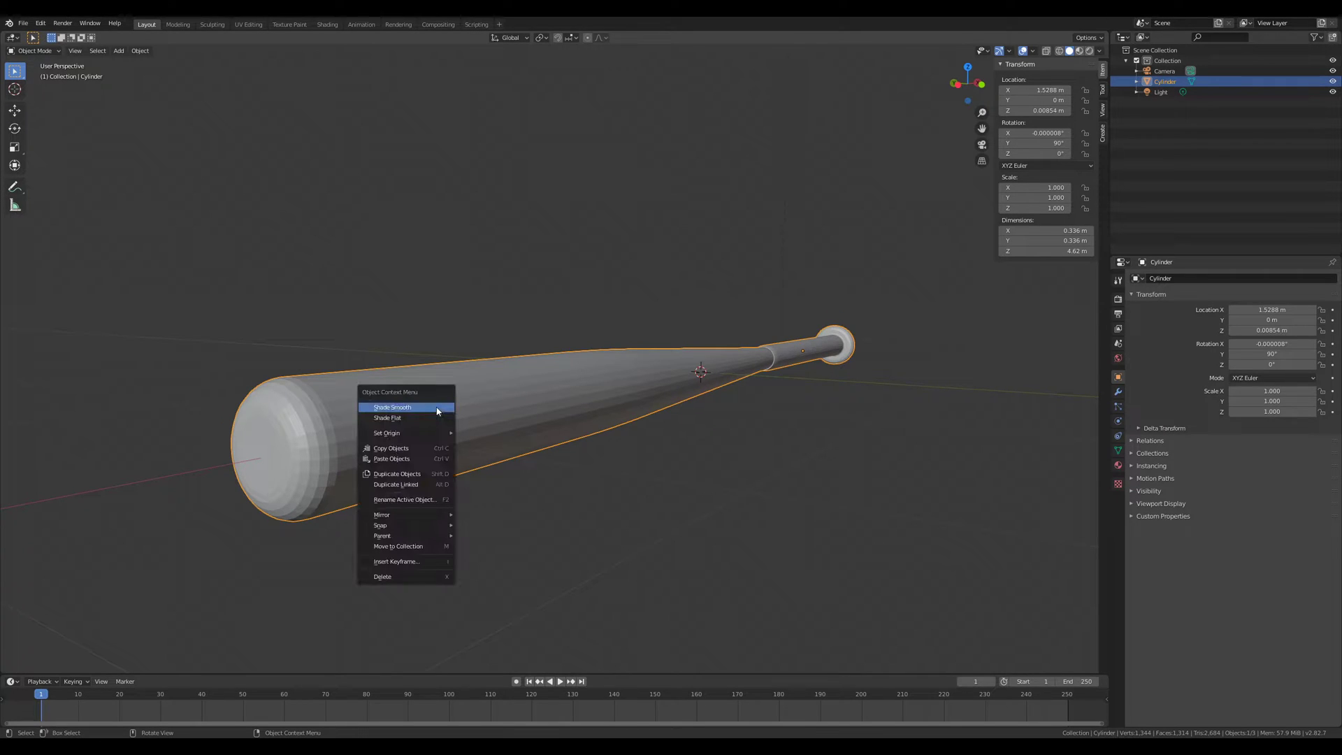
pyautogui.click(397, 418)
pyautogui.rightClick(402, 417)
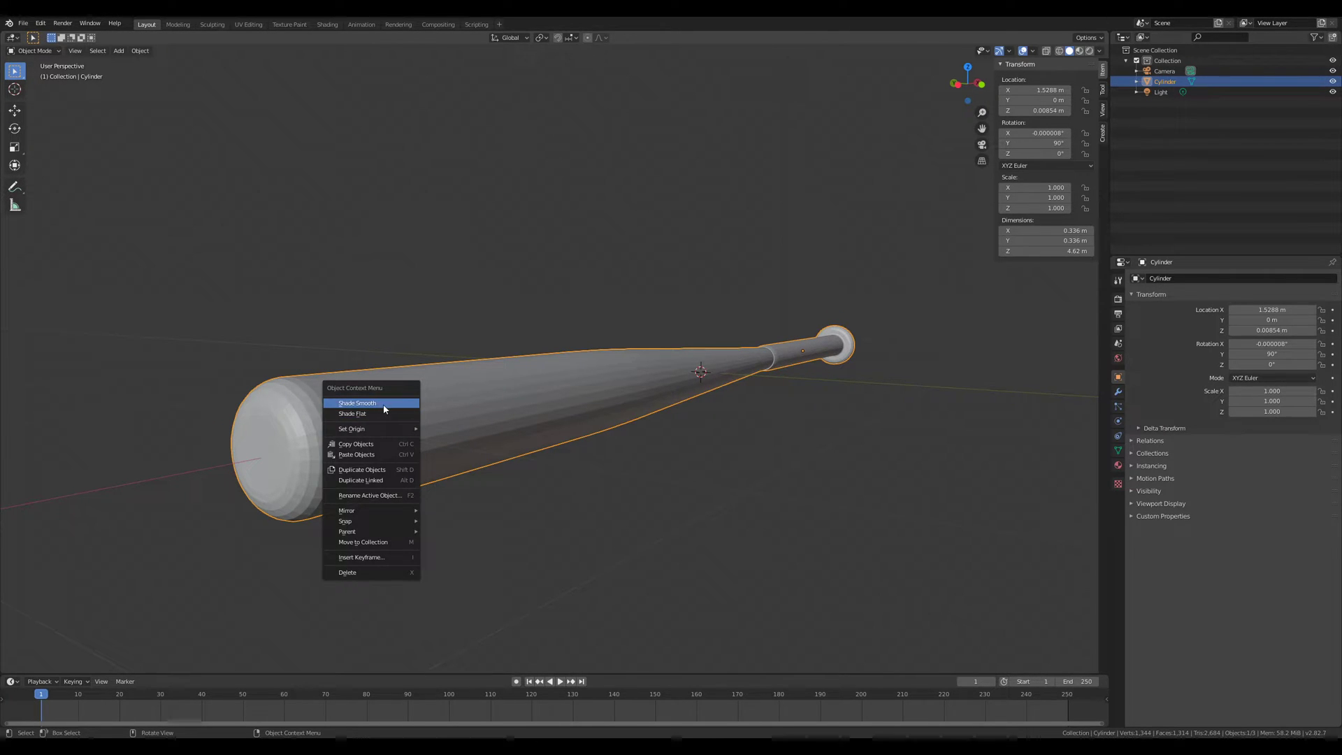
pyautogui.click(400, 403)
# Step: Add an Edge Split modifier to the bat
pyautogui.moveTo(400, 368); pyautogui.dragTo(771, 342, button='middle')
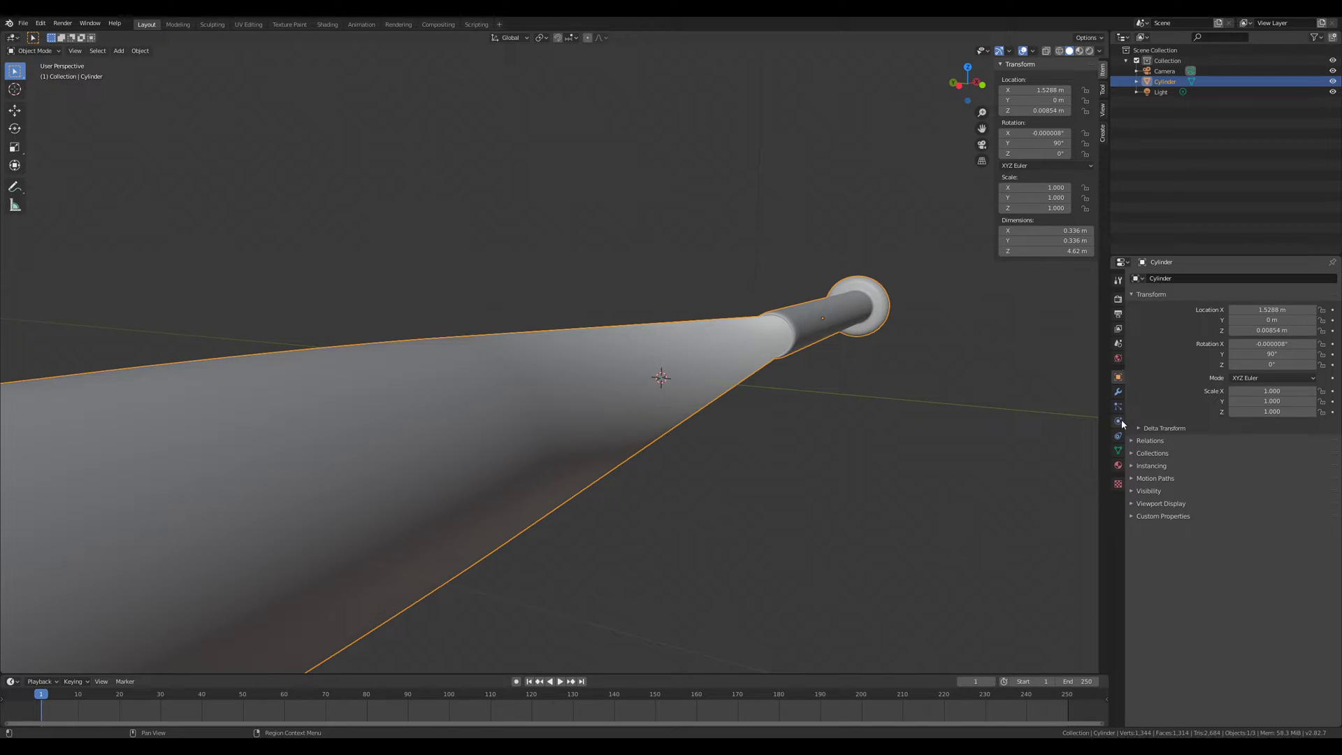
pyautogui.click(1117, 394)
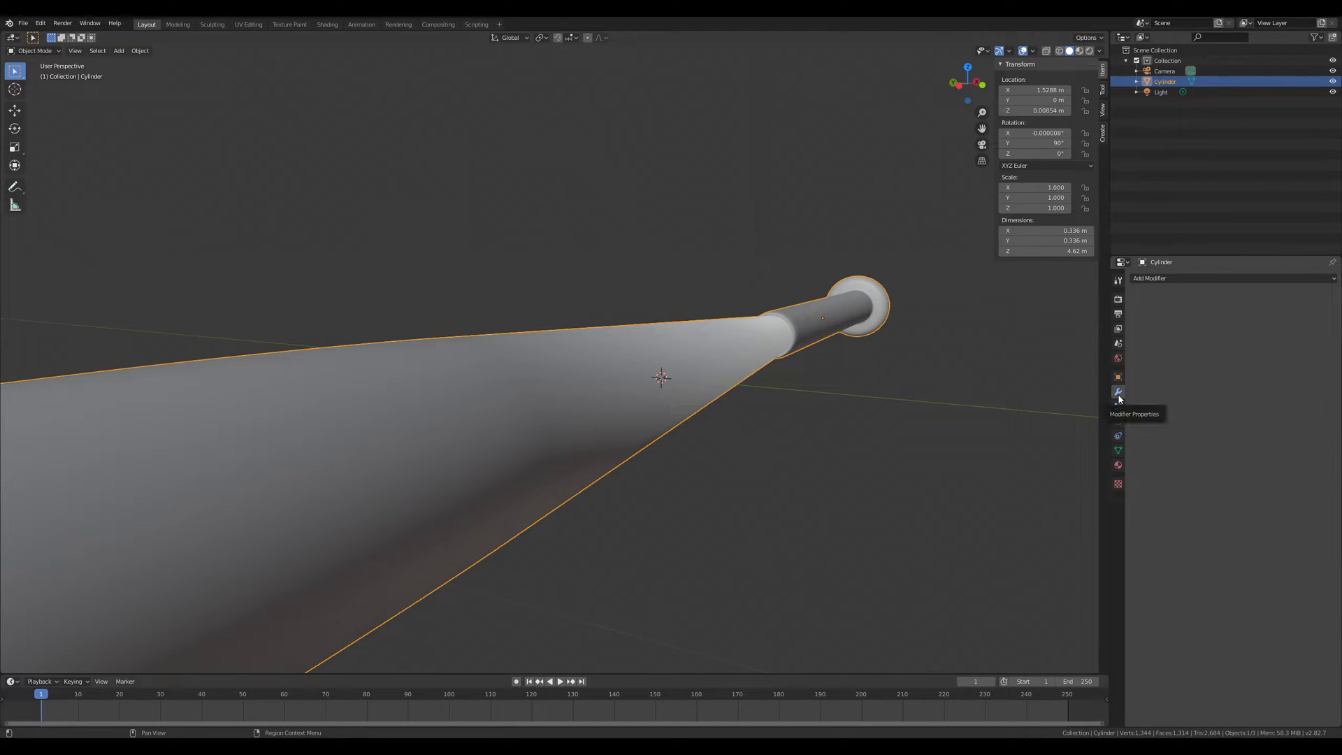
pyautogui.click(1146, 278)
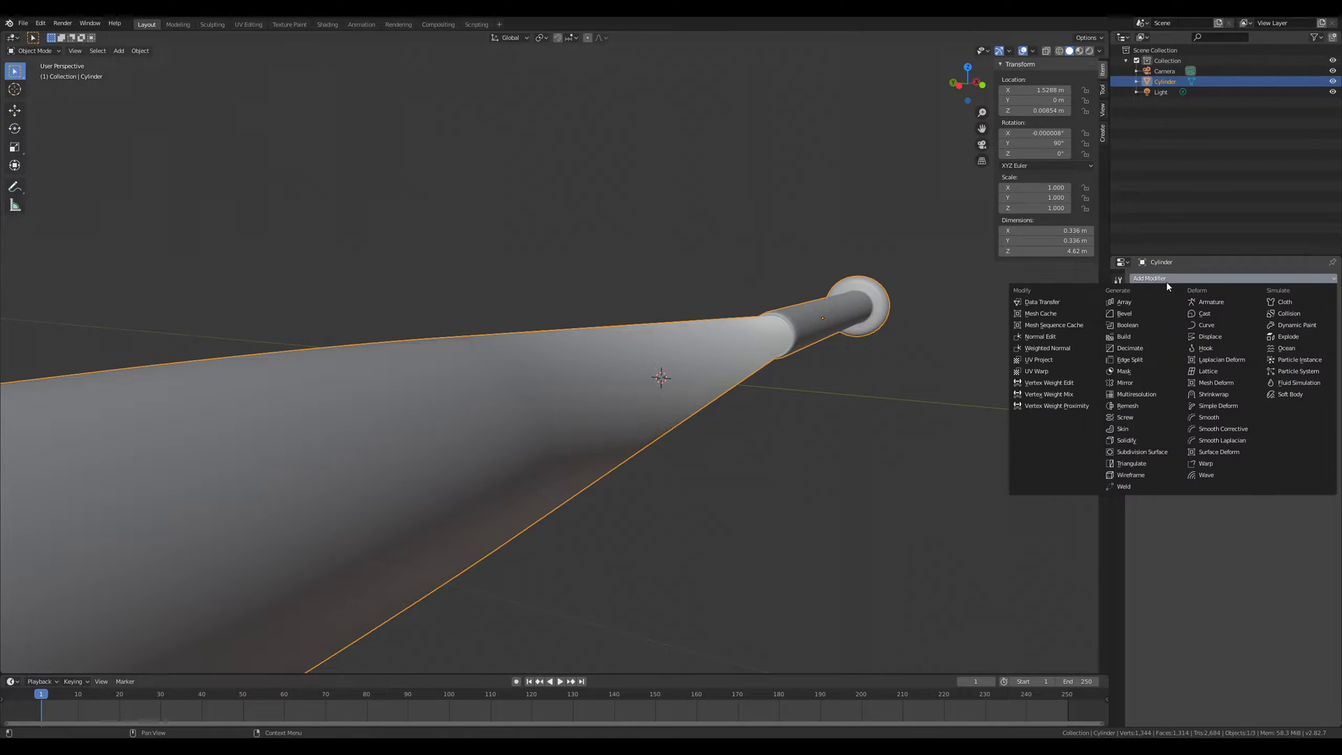
pyautogui.click(1142, 361)
# Step: Check the bat's shading from several sides and save the file as batte_tuto in the batte folder
pyautogui.scroll(-4, 736, 440)
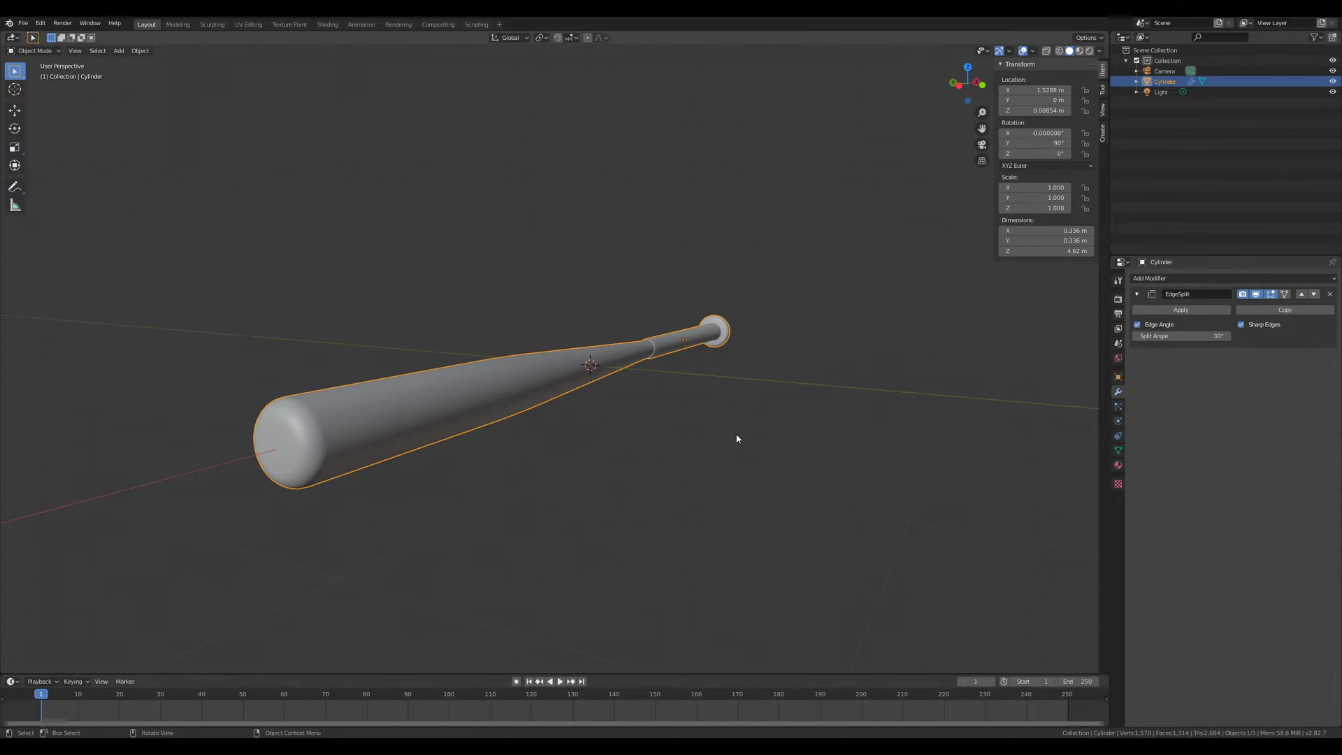
pyautogui.moveTo(737, 440); pyautogui.dragTo(662, 437, button='middle')
pyautogui.scroll(6, 540, 349)
pyautogui.moveTo(540, 349); pyautogui.dragTo(677, 379, button='middle')
pyautogui.scroll(-5, 598, 366)
pyautogui.hotkey('ctrl', 's')
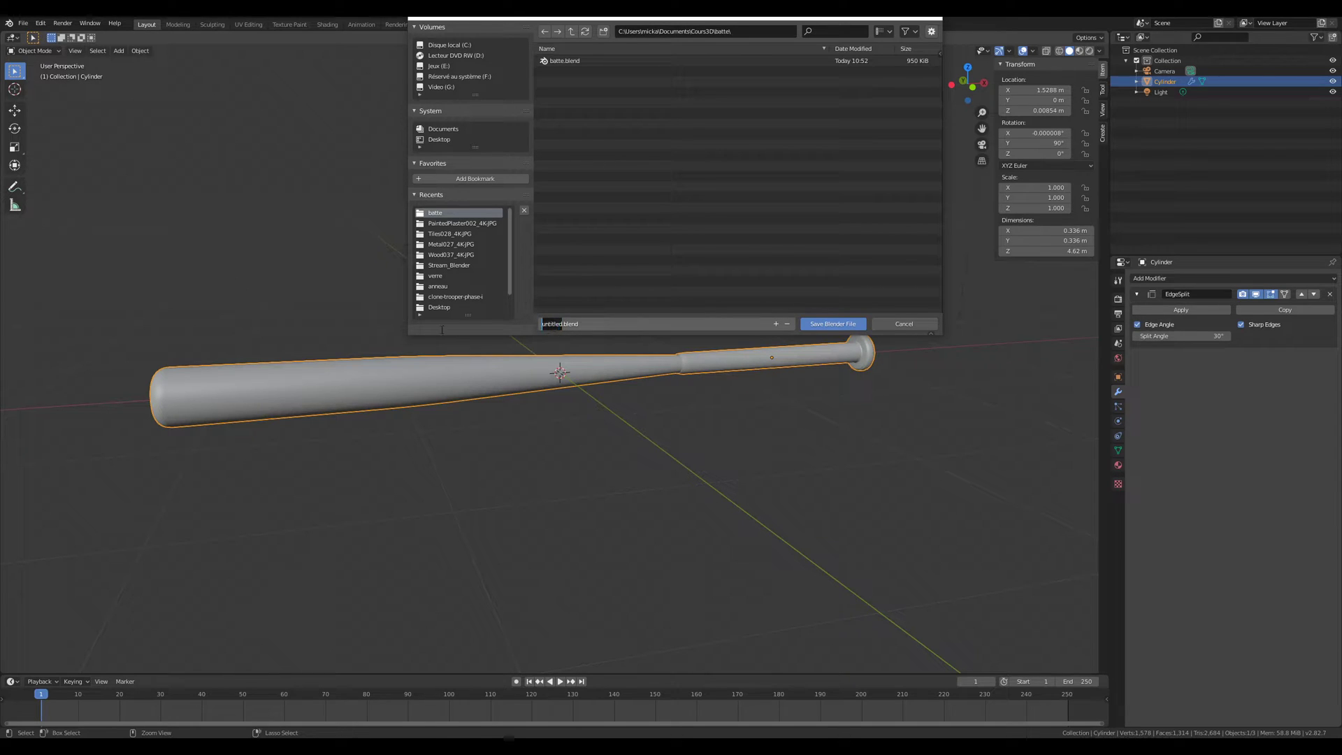
pyautogui.write('batte_tuto')
pyautogui.click(833, 323)
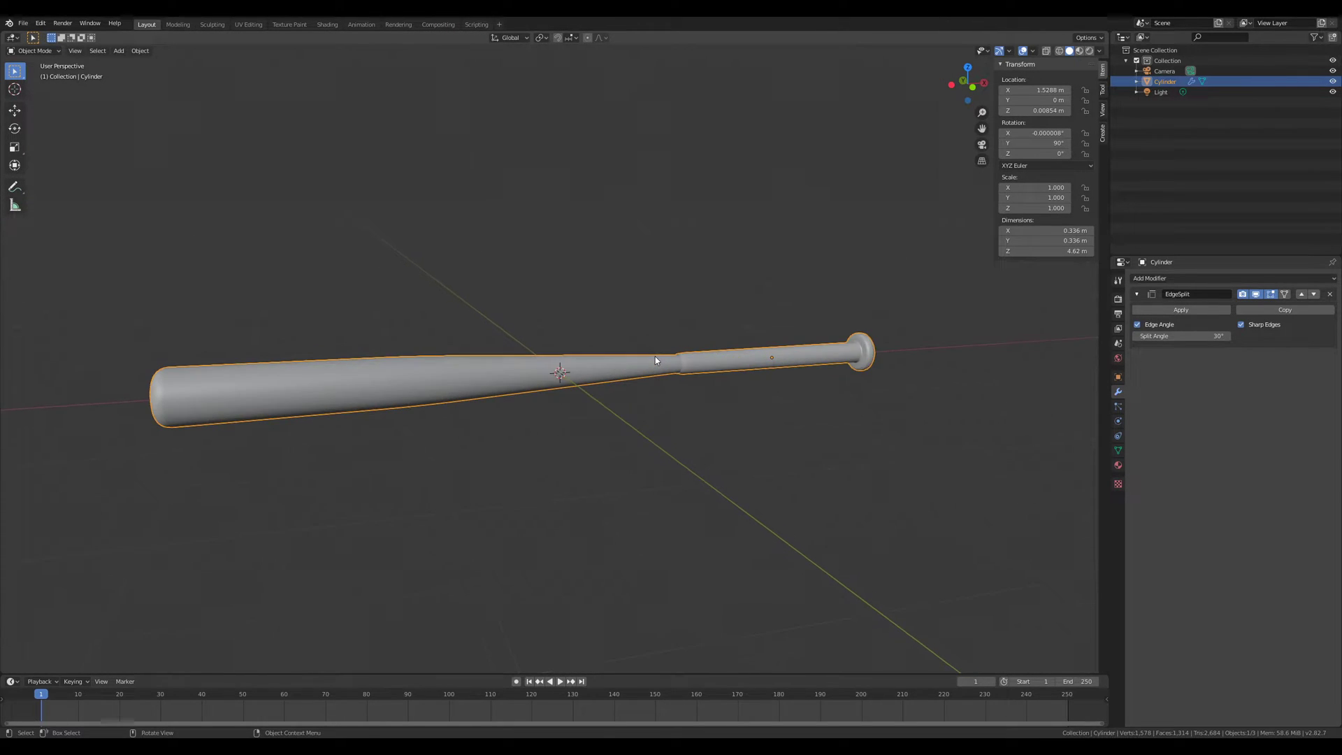
pyautogui.scroll(-1, 736, 371)
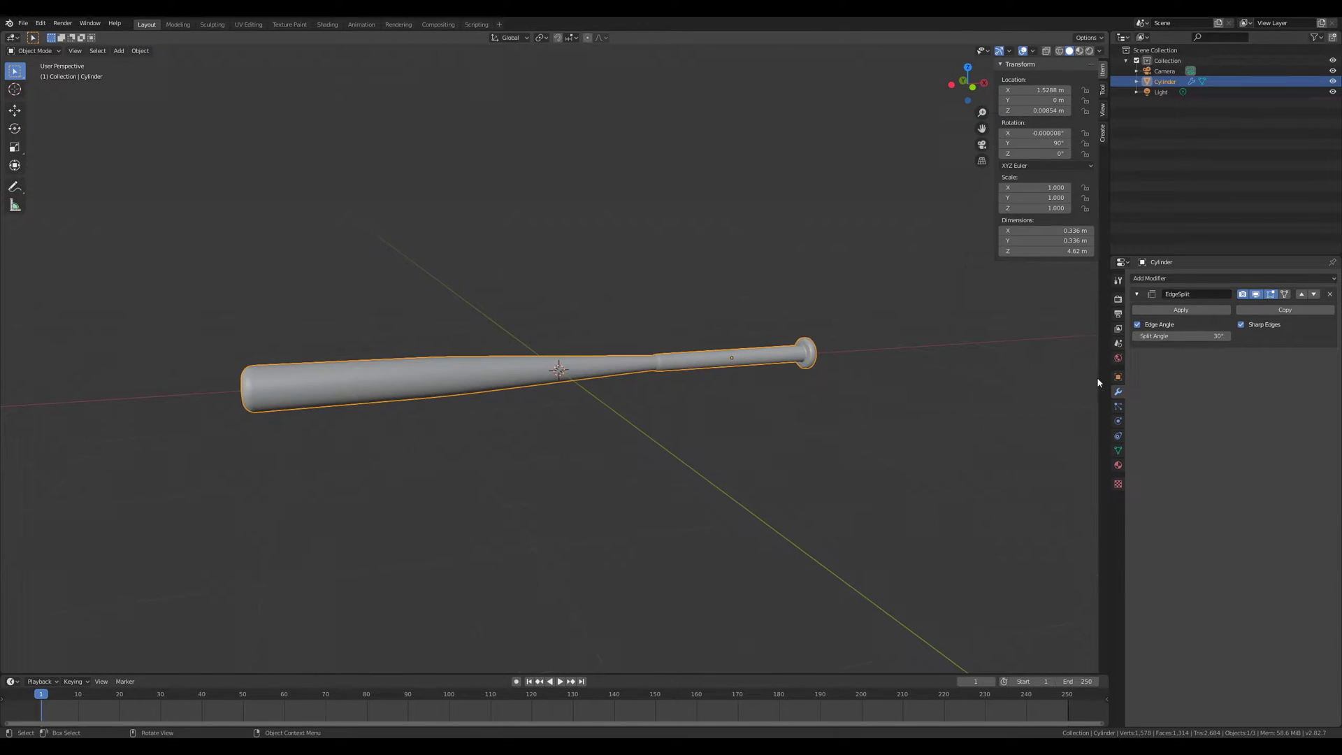
# Step: Show the bat in rendered viewport shading and set the World background colour to an Environment Texture
pyautogui.scroll(2, 798, 373)
pyautogui.click(1078, 51)
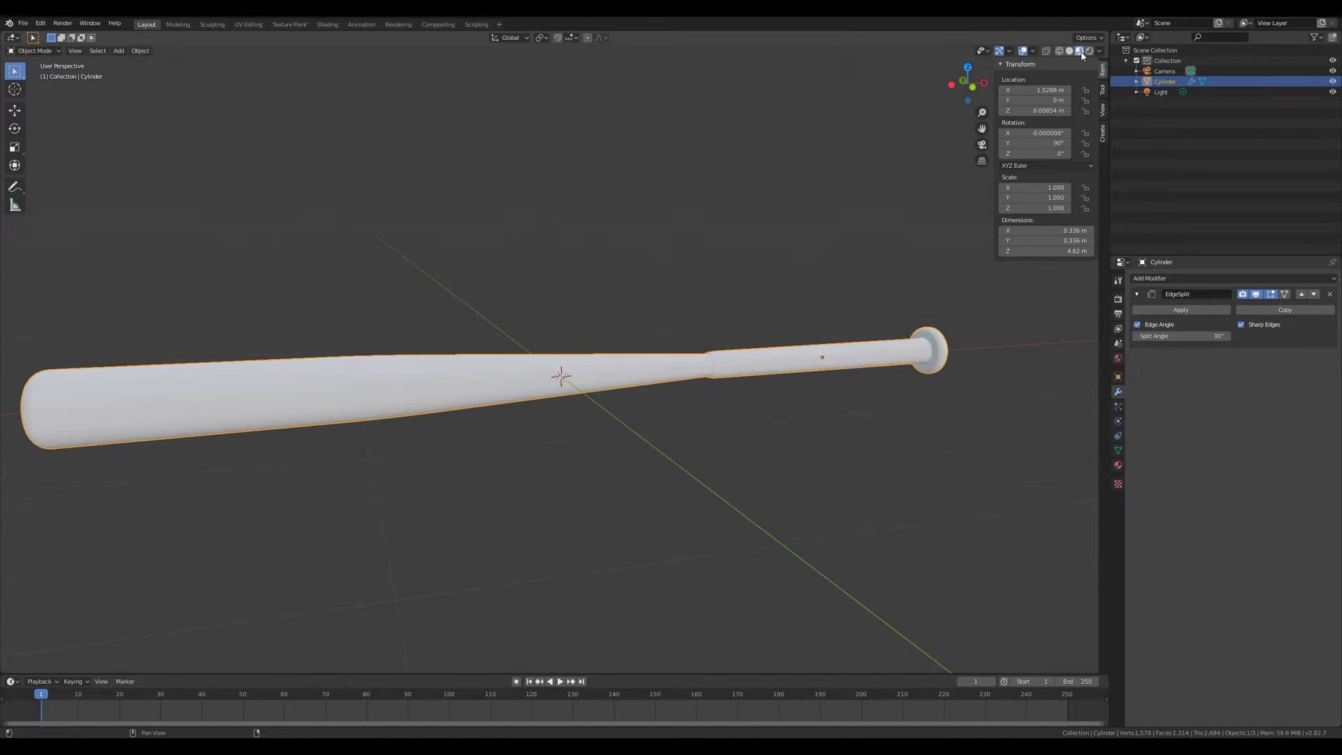
pyautogui.click(1089, 52)
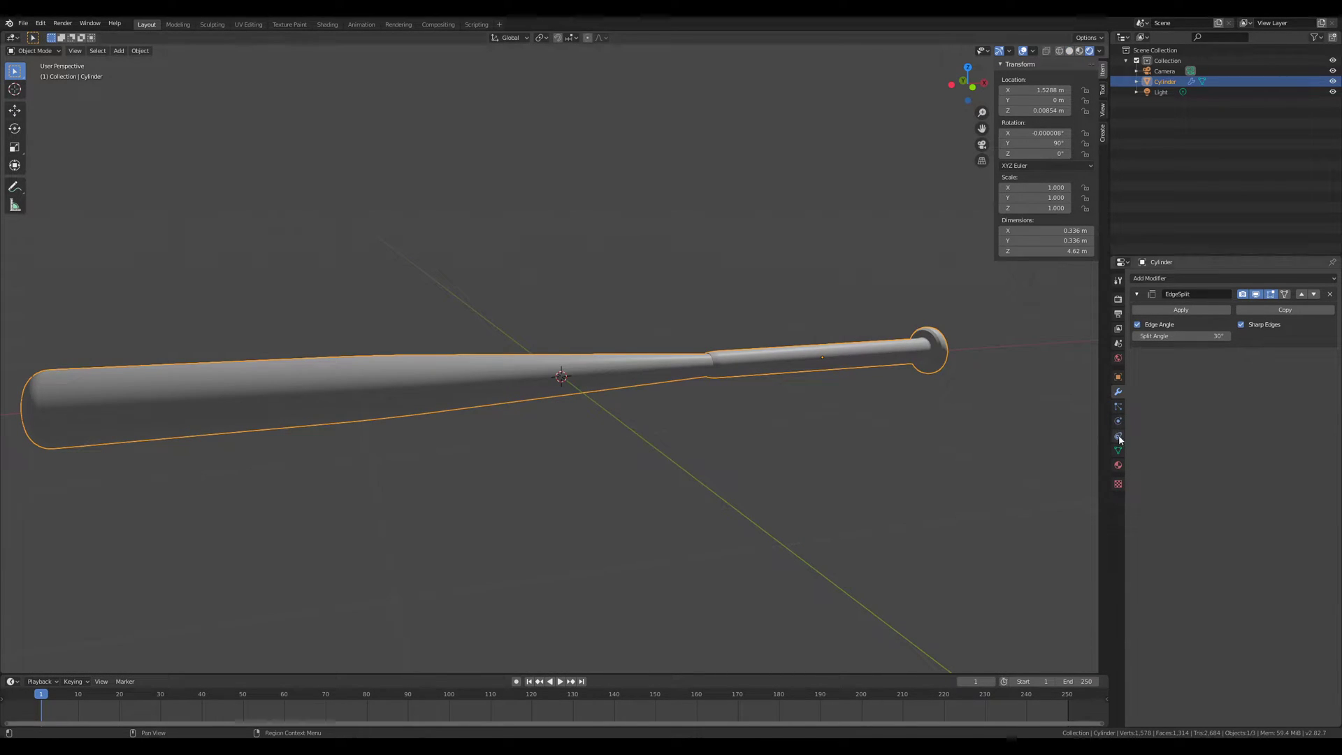
pyautogui.click(1118, 358)
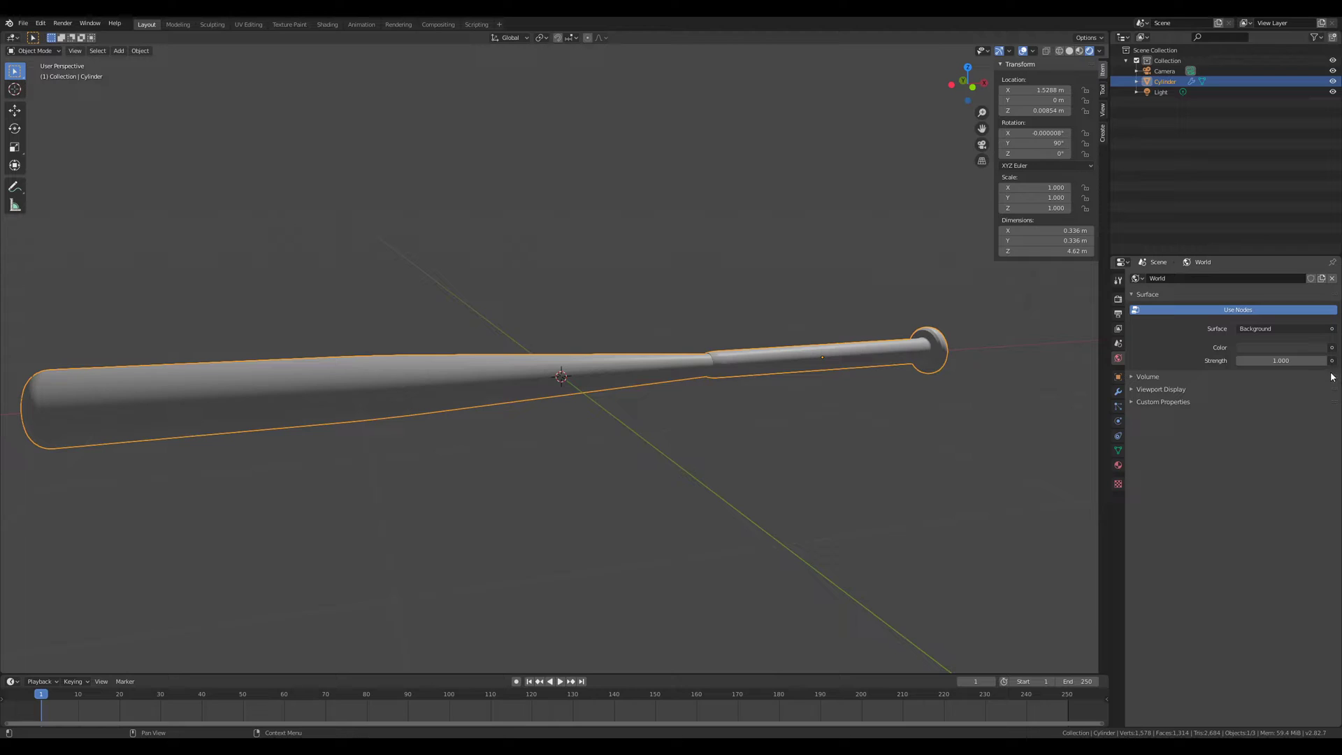
pyautogui.click(1333, 348)
pyautogui.click(1145, 392)
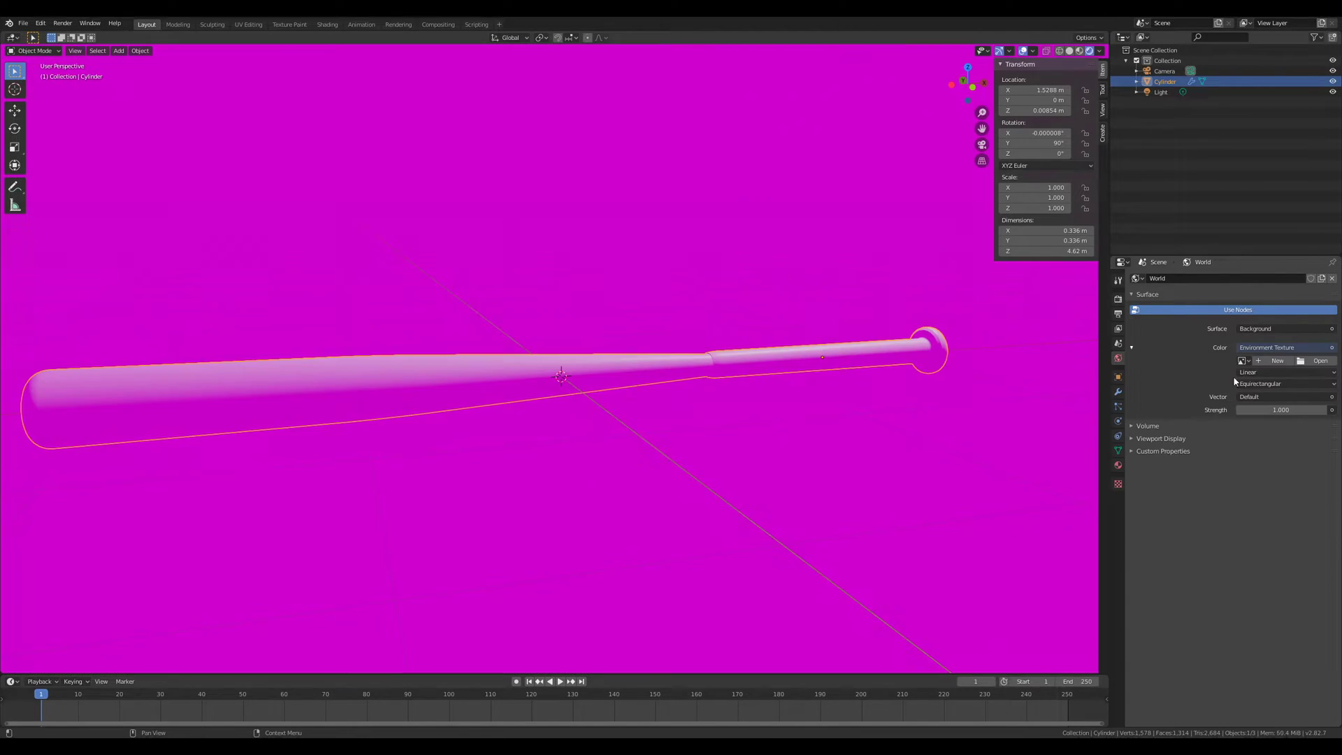
# Step: Load lebombo_4k.hdr from the Stream_Blender folder as the World environment image
pyautogui.click(1311, 362)
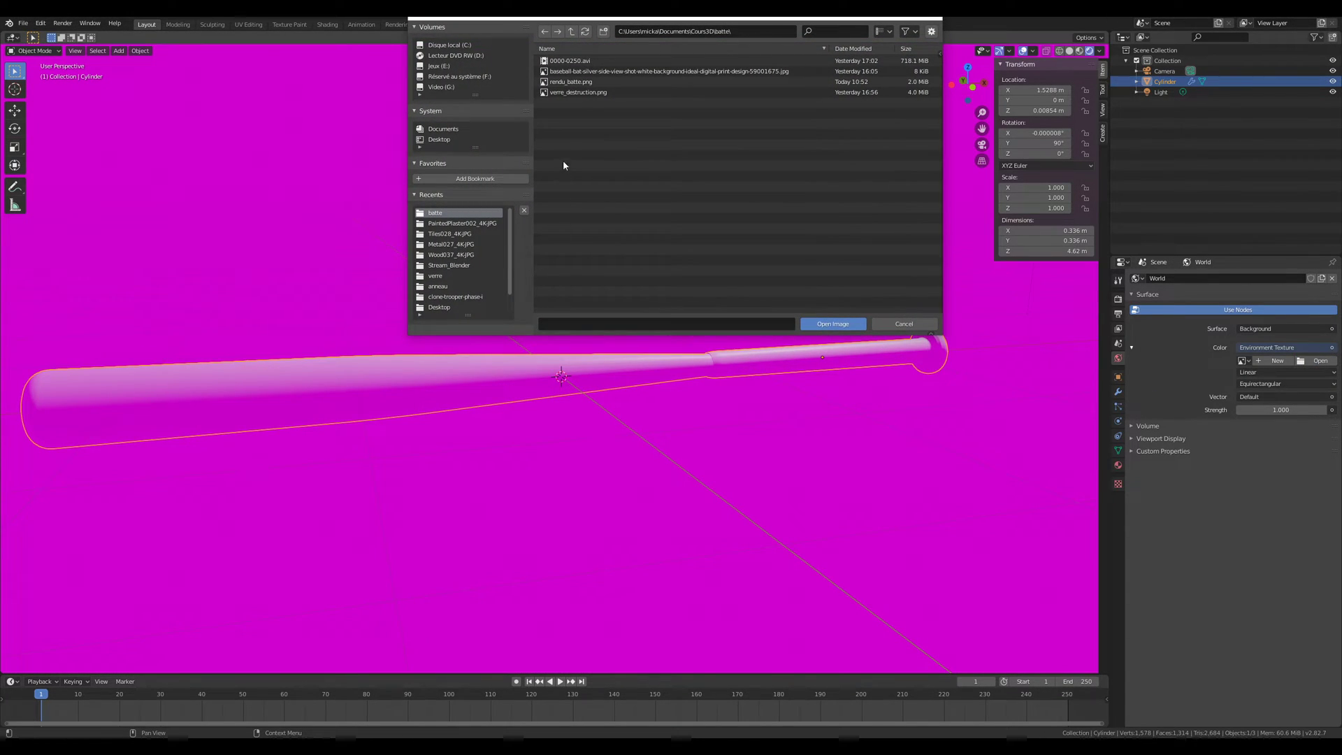
pyautogui.click(571, 32)
pyautogui.click(570, 32)
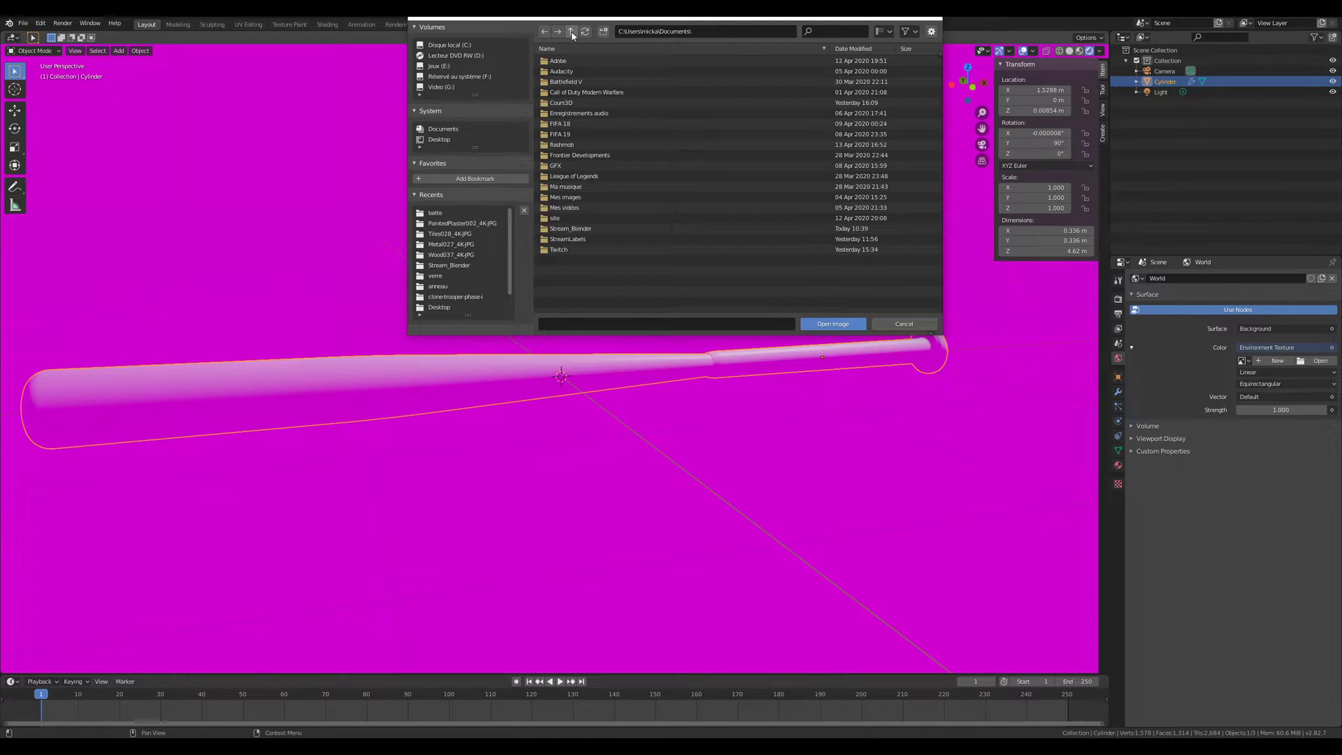
pyautogui.doubleClick(579, 231)
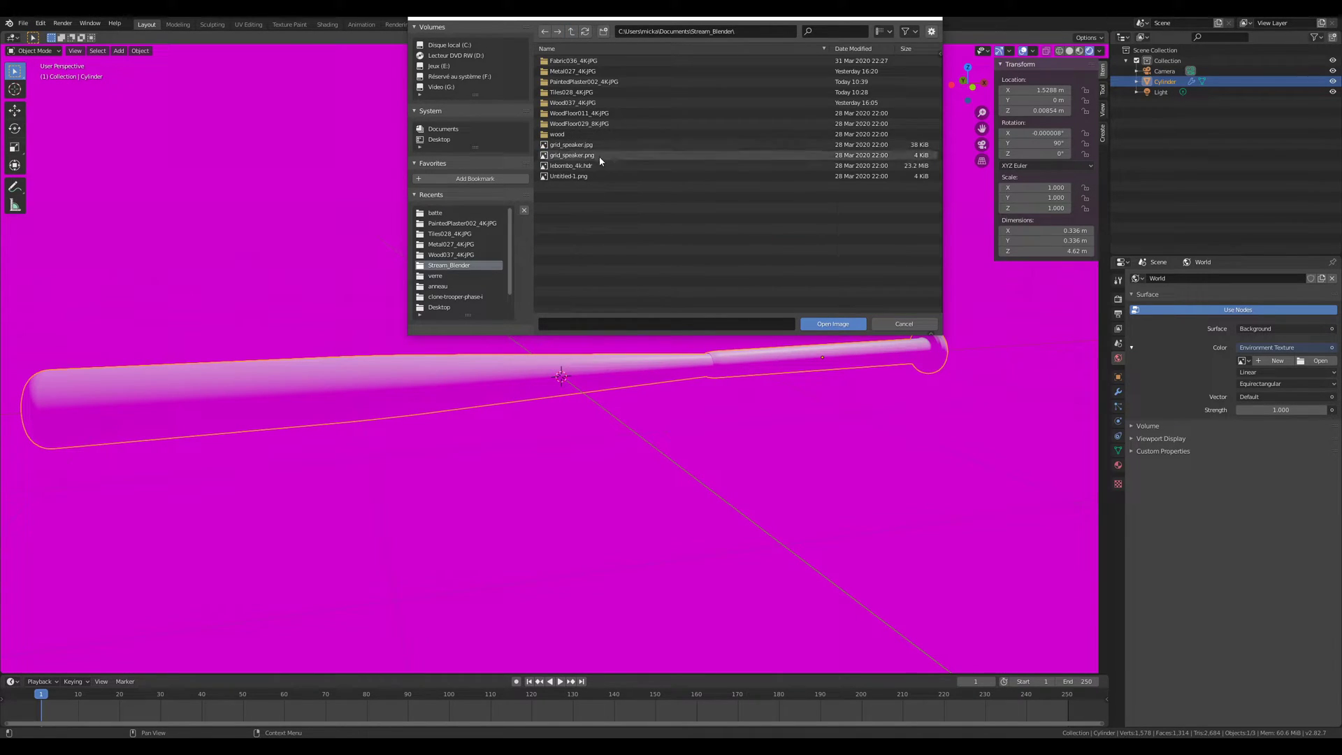
pyautogui.click(615, 168)
pyautogui.doubleClick(614, 168)
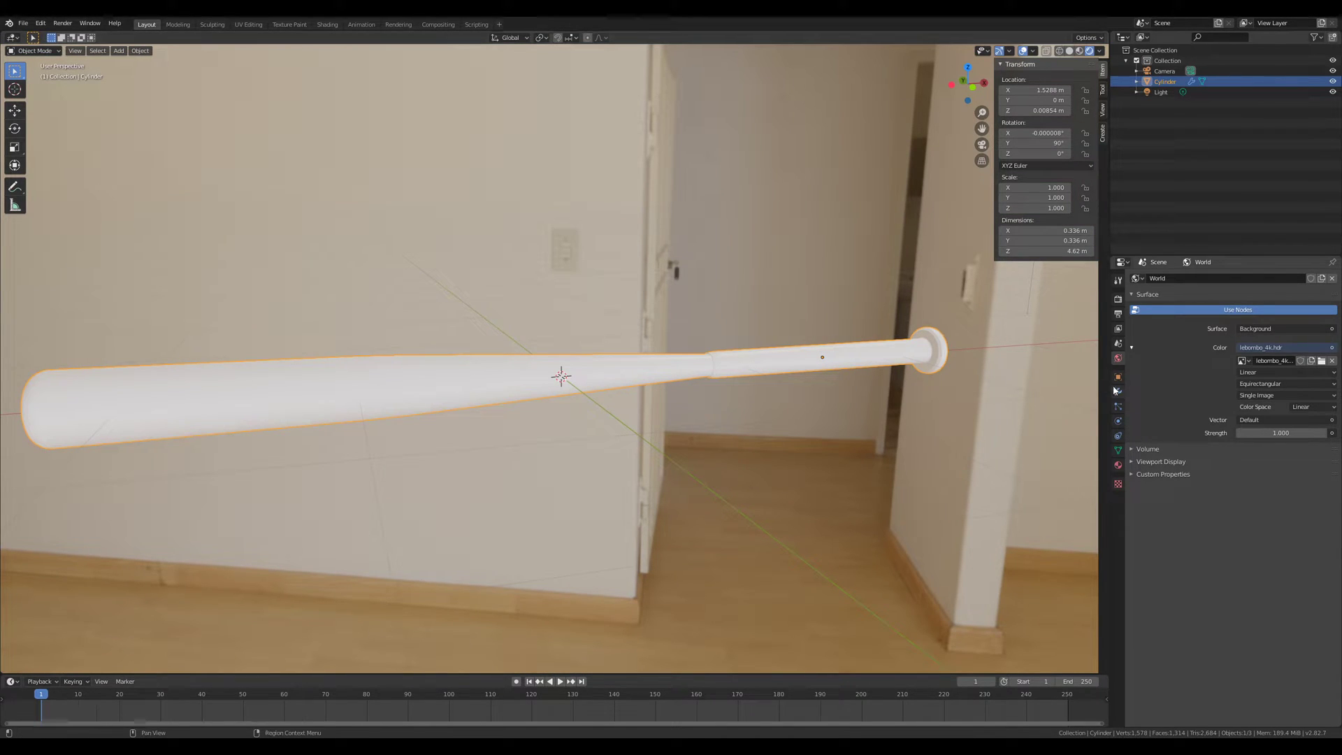
# Step: Make the Film background transparent in the Eevee render settings
pyautogui.click(1117, 299)
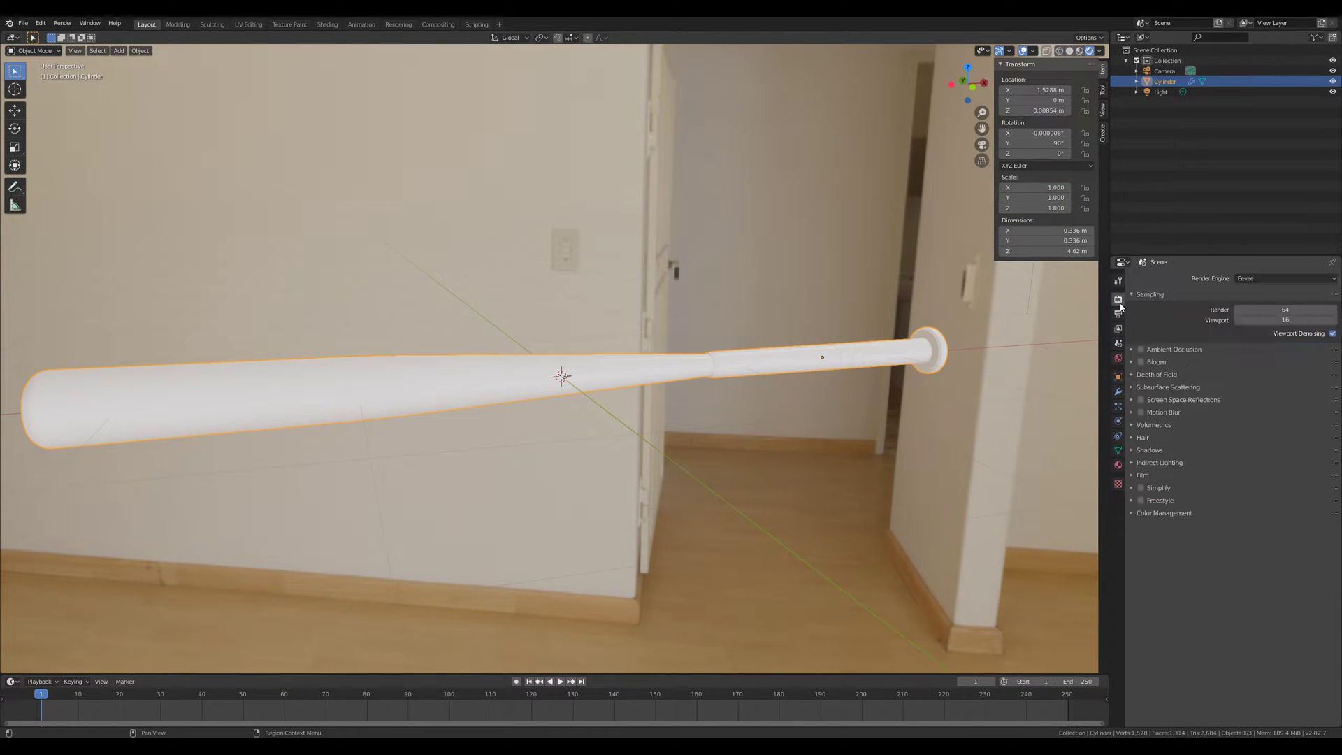
pyautogui.click(1132, 475)
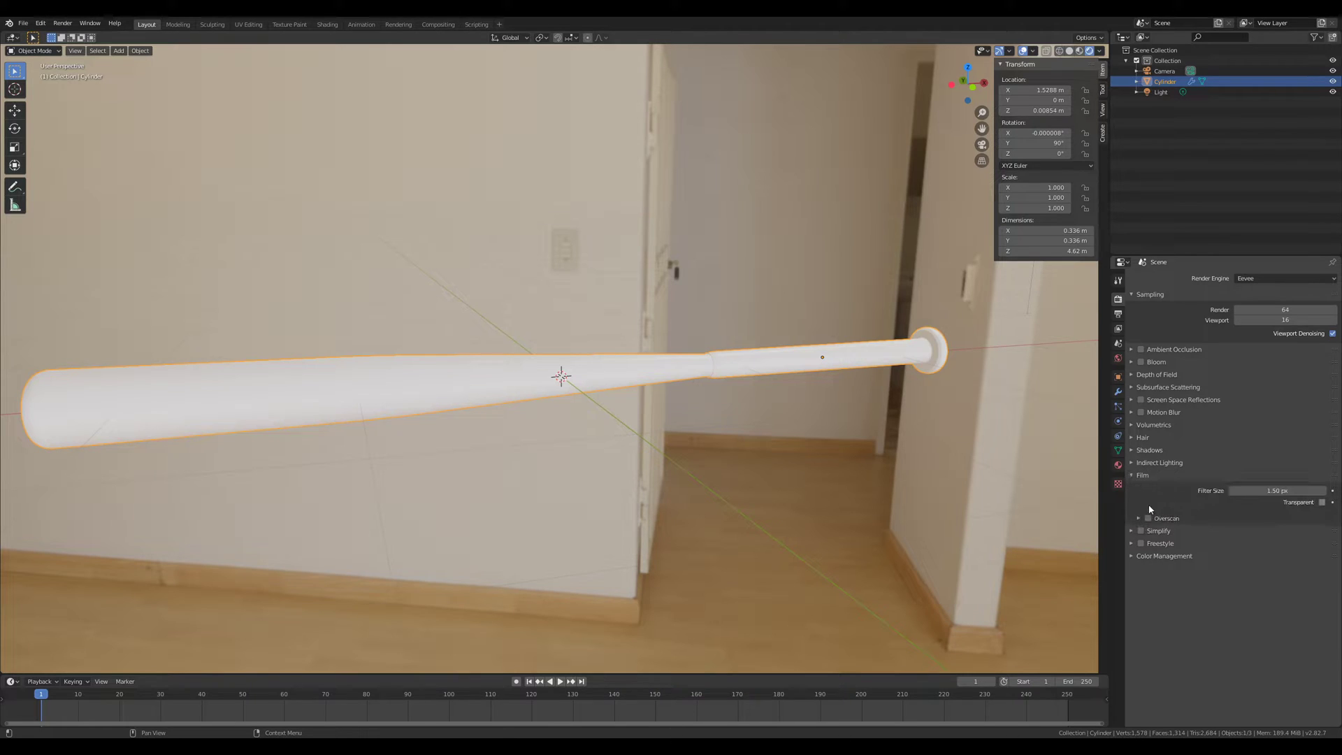
pyautogui.click(1322, 503)
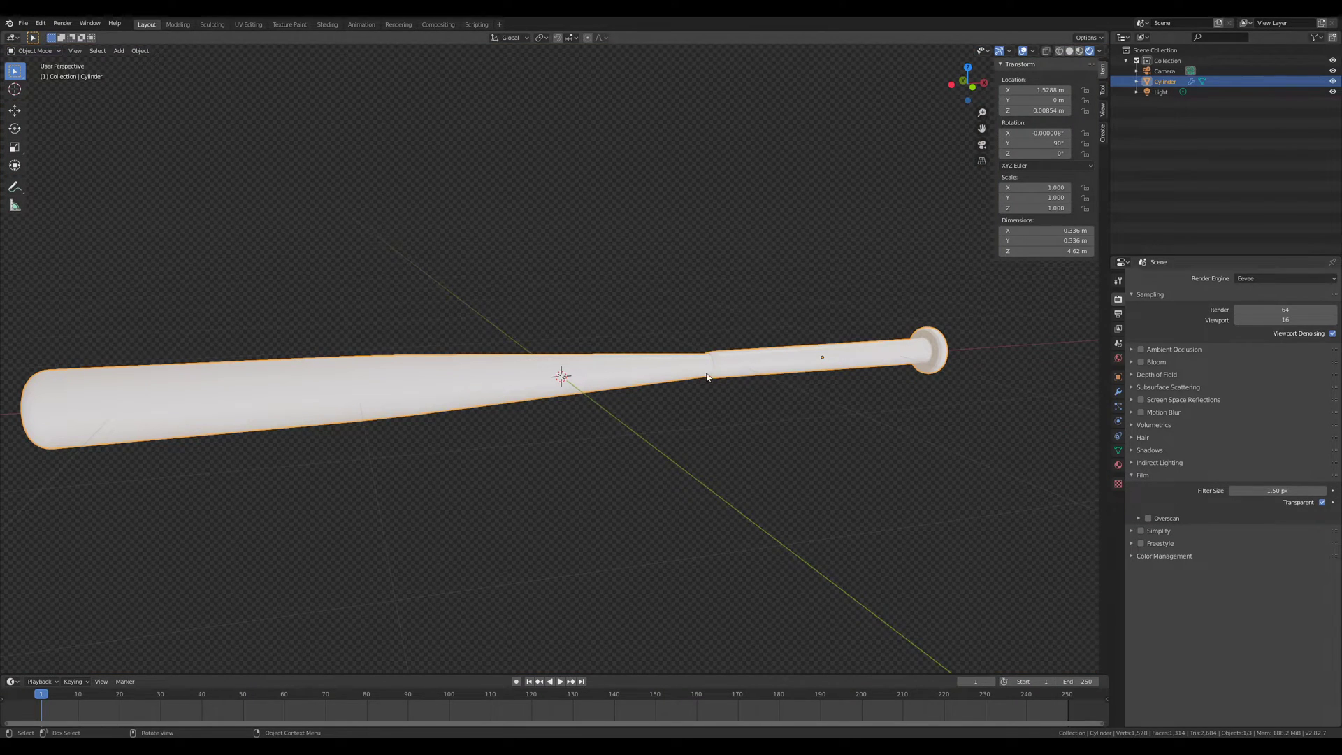
pyautogui.moveTo(678, 390); pyautogui.dragTo(783, 462, button='middle')
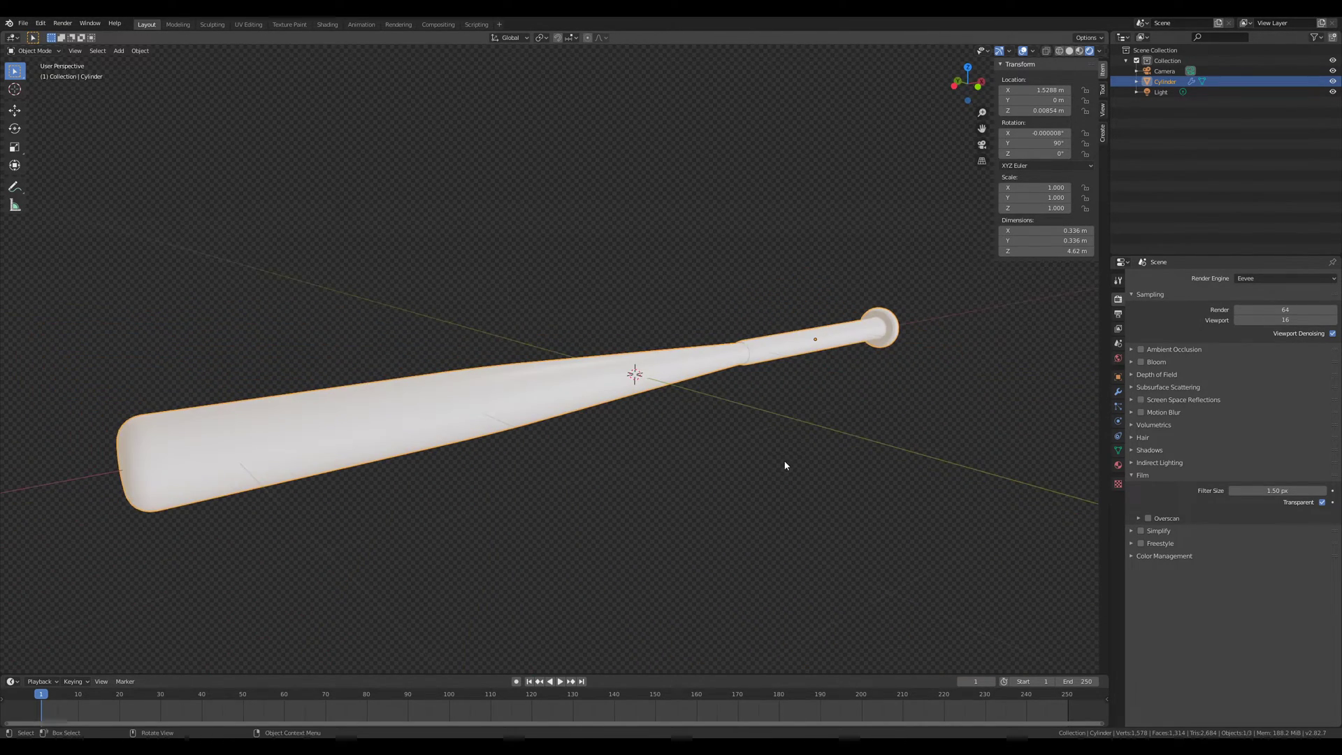
# Step: Examine the bat's knob and handle end up close, both shaded and as an edit mesh
pyautogui.click(1118, 317)
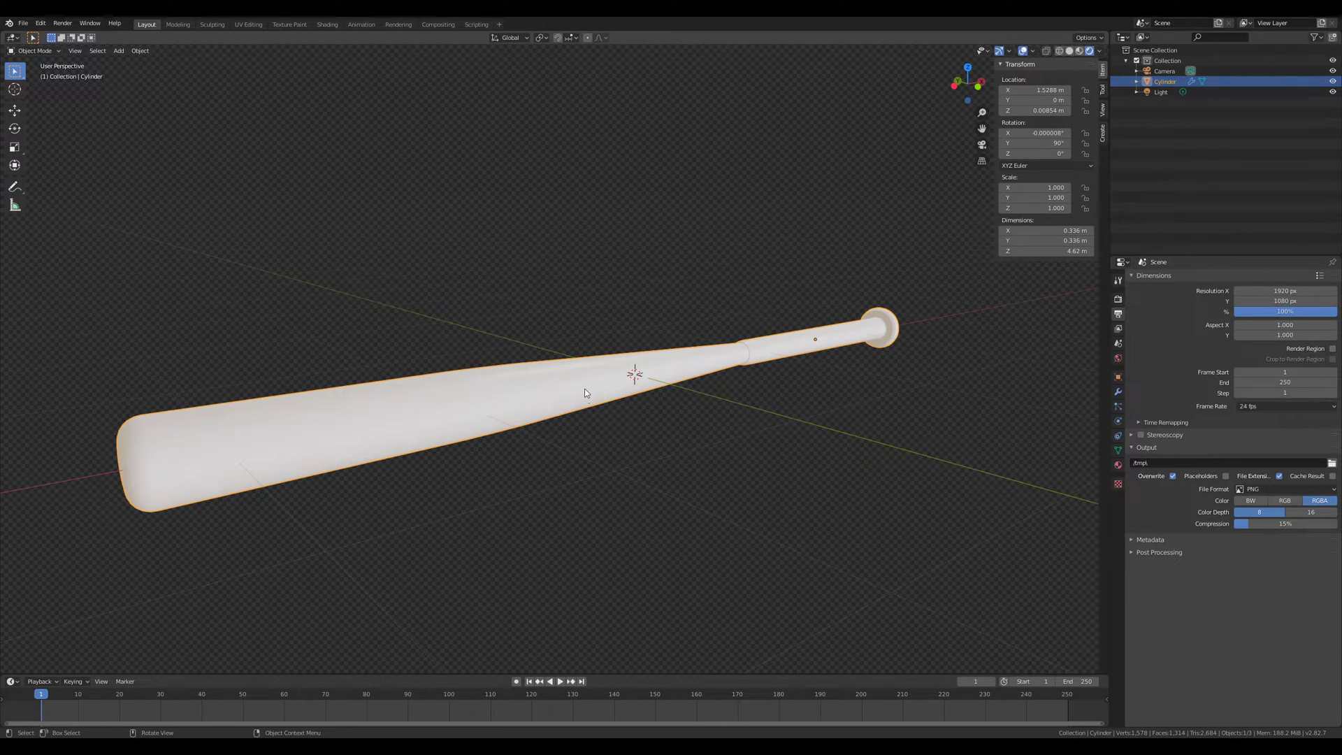
pyautogui.scroll(-3, 585, 391)
pyautogui.moveTo(641, 389); pyautogui.dragTo(538, 377, button='middle')
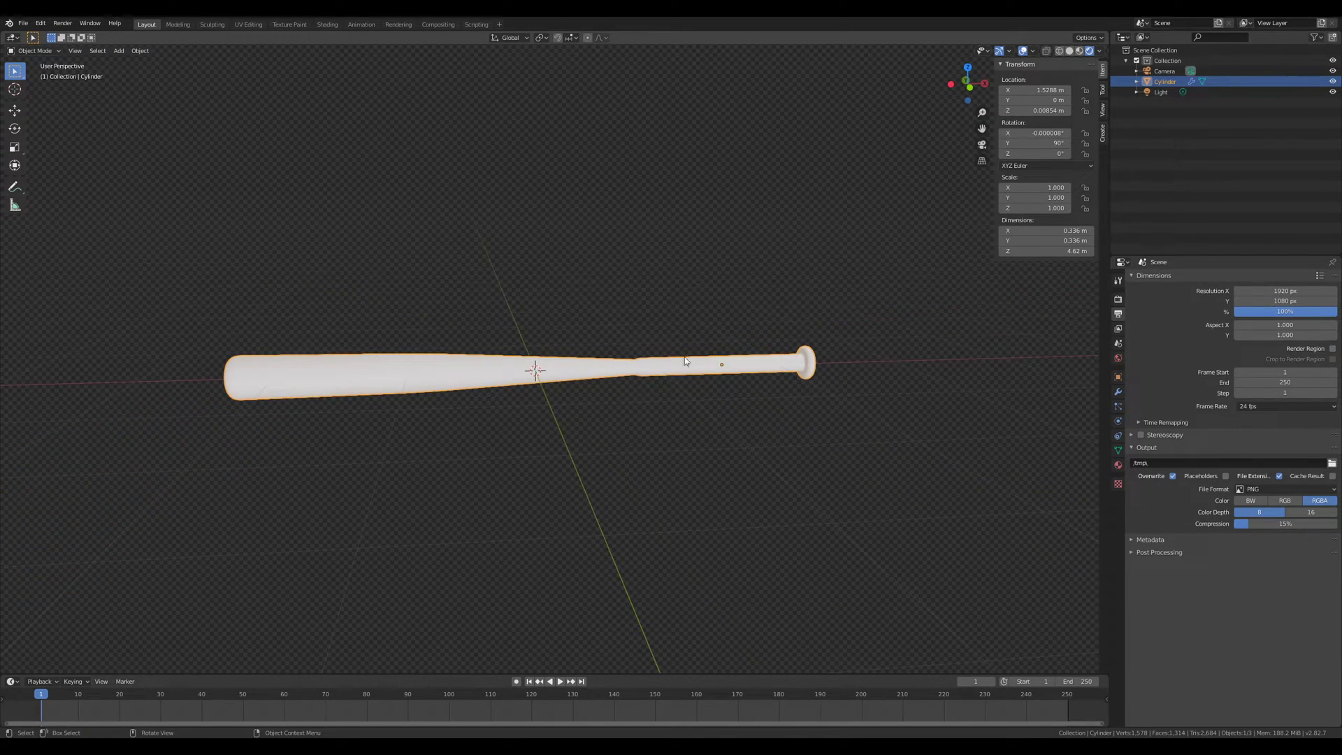
pyautogui.scroll(2, 781, 380)
pyautogui.moveTo(778, 396); pyautogui.dragTo(701, 403, button='middle')
pyautogui.scroll(3, 700, 401)
pyautogui.keyDown('shift'); pyautogui.moveTo(858, 460); pyautogui.dragTo(564, 461, button='middle'); pyautogui.keyUp('shift')
pyautogui.scroll(2, 496, 471)
pyautogui.scroll(-2, 512, 473)
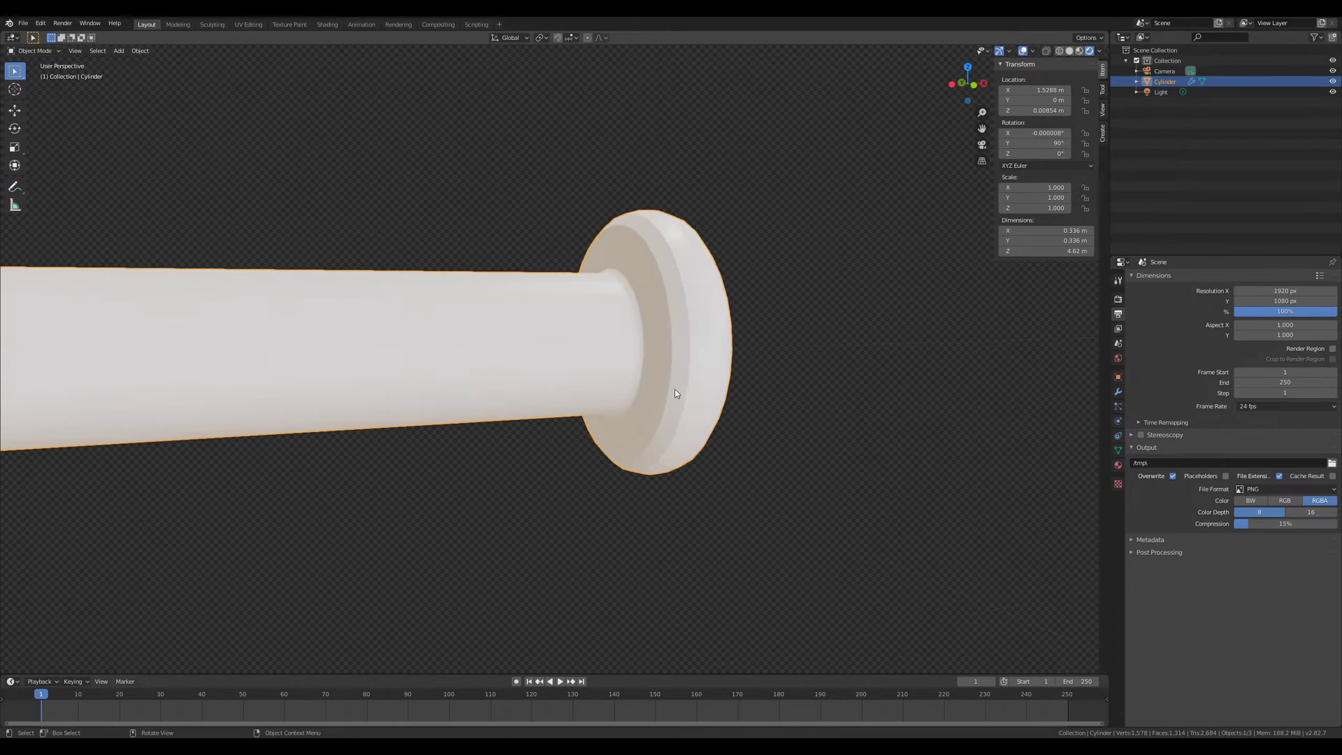
pyautogui.press('Tab')
pyautogui.scroll(3, 705, 364)
pyautogui.scroll(-3, 707, 362)
pyautogui.moveTo(708, 363); pyautogui.dragTo(599, 401, button='middle')
pyautogui.press('Tab')
pyautogui.press('Tab')
pyautogui.moveTo(394, 429); pyautogui.dragTo(552, 417, button='middle')
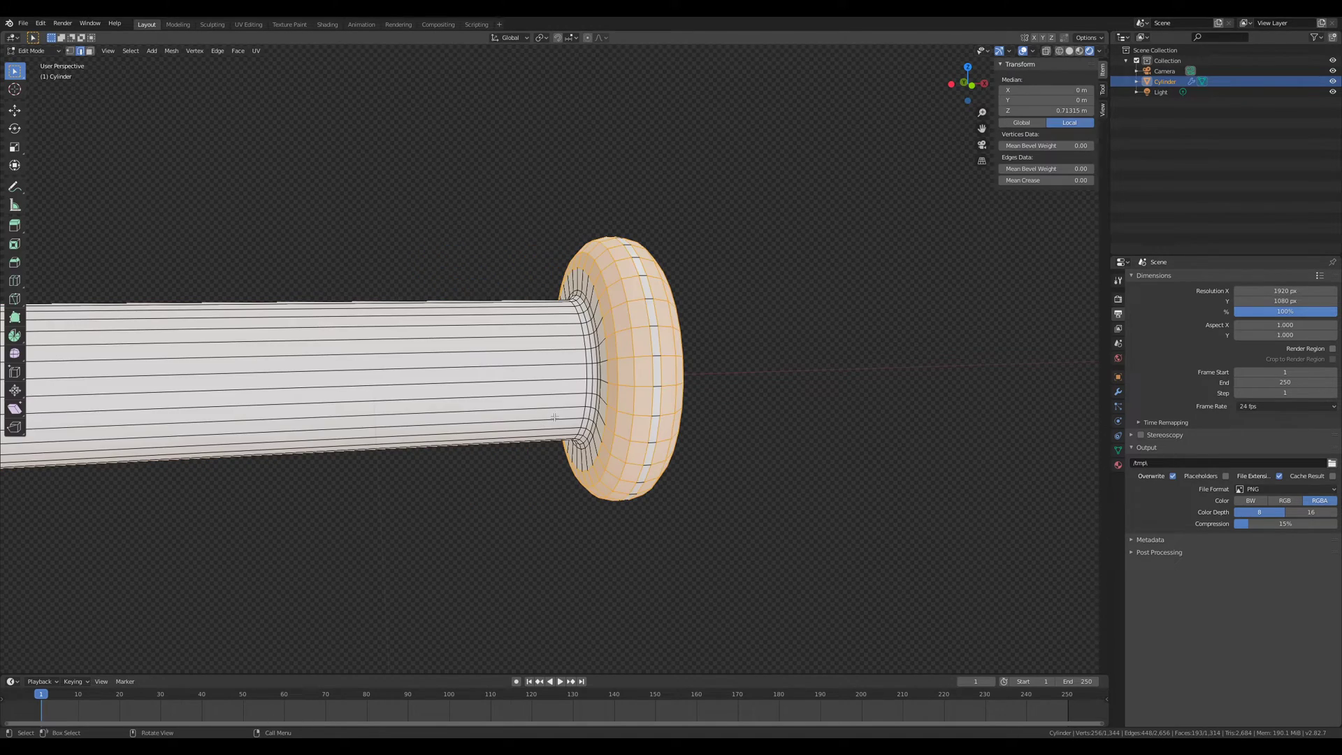
pyautogui.press('Tab')
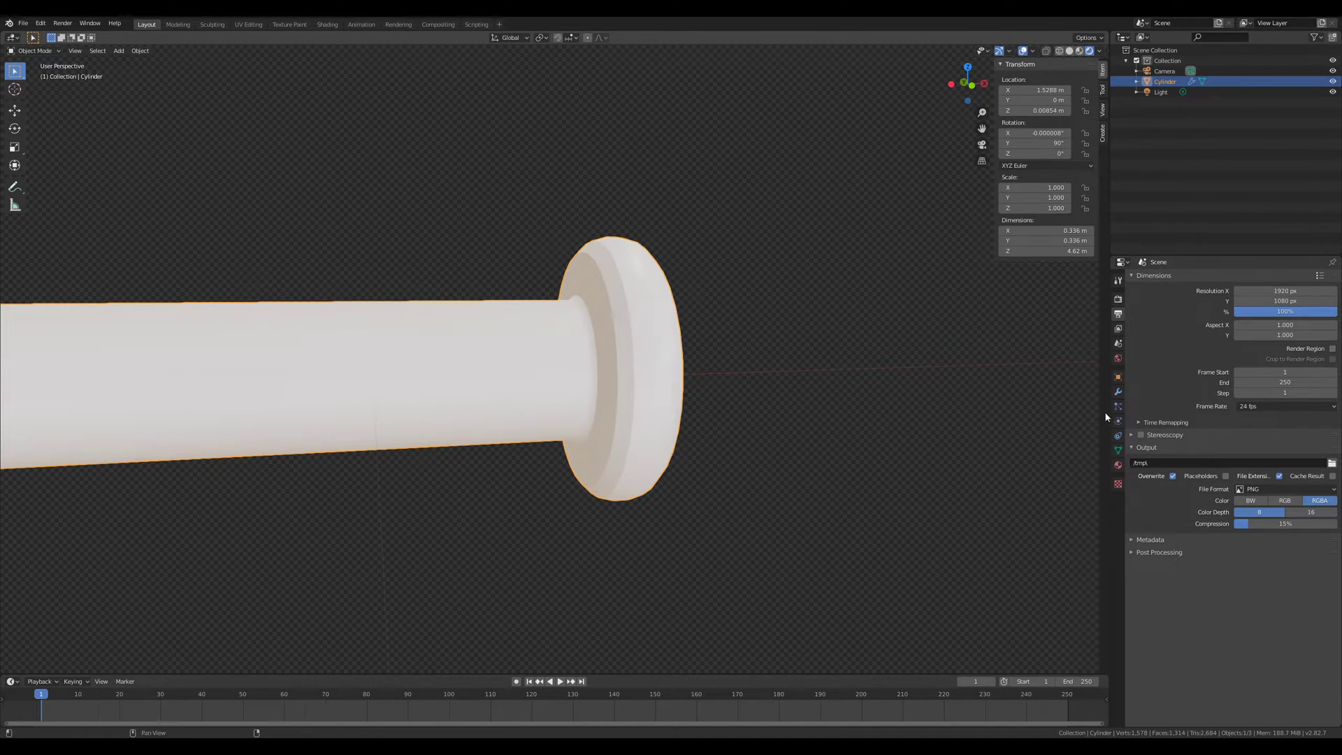
# Step: Add a Subdivision Surface modifier to the bat and place it above Edge Split in the stack
pyautogui.click(1118, 394)
pyautogui.click(1160, 278)
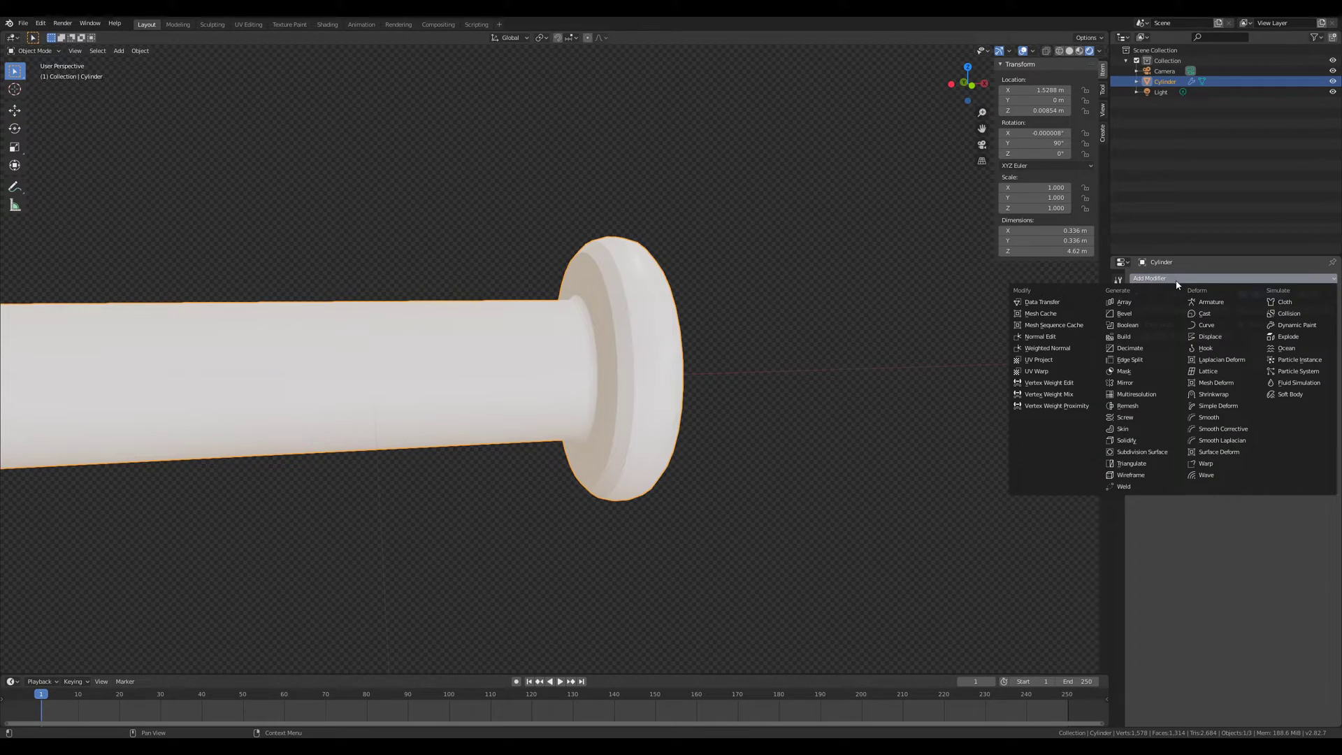
pyautogui.click(1151, 453)
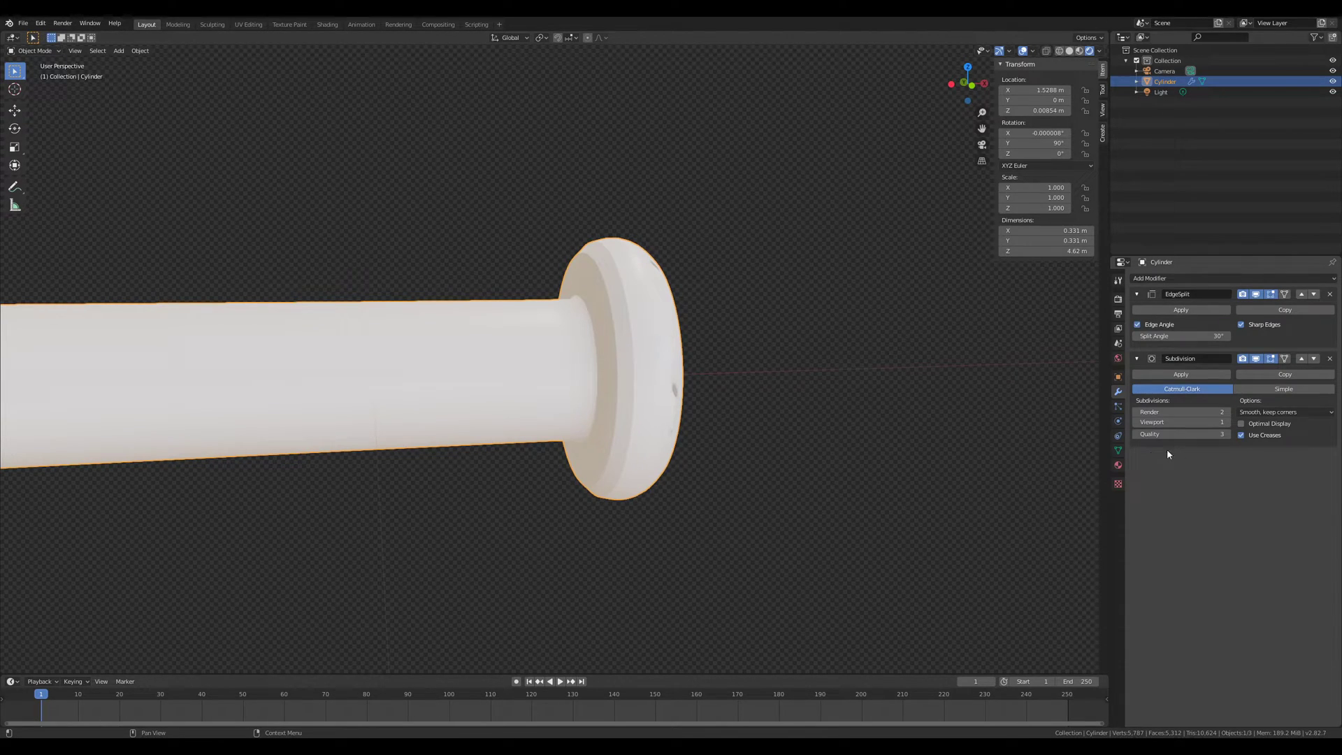
pyautogui.click(1299, 361)
# Step: Examine the subdivided bat's knob and handle from several angles and distances
pyautogui.scroll(-7, 719, 422)
pyautogui.keyDown('shift'); pyautogui.moveTo(314, 428); pyautogui.dragTo(447, 412, button='middle'); pyautogui.keyUp('shift')
pyautogui.scroll(4, 651, 437)
pyautogui.scroll(-2, 651, 433)
pyautogui.scroll(2, 510, 393)
pyautogui.scroll(4, 586, 407)
pyautogui.moveTo(587, 408); pyautogui.dragTo(594, 409, button='middle')
pyautogui.scroll(-3, 730, 443)
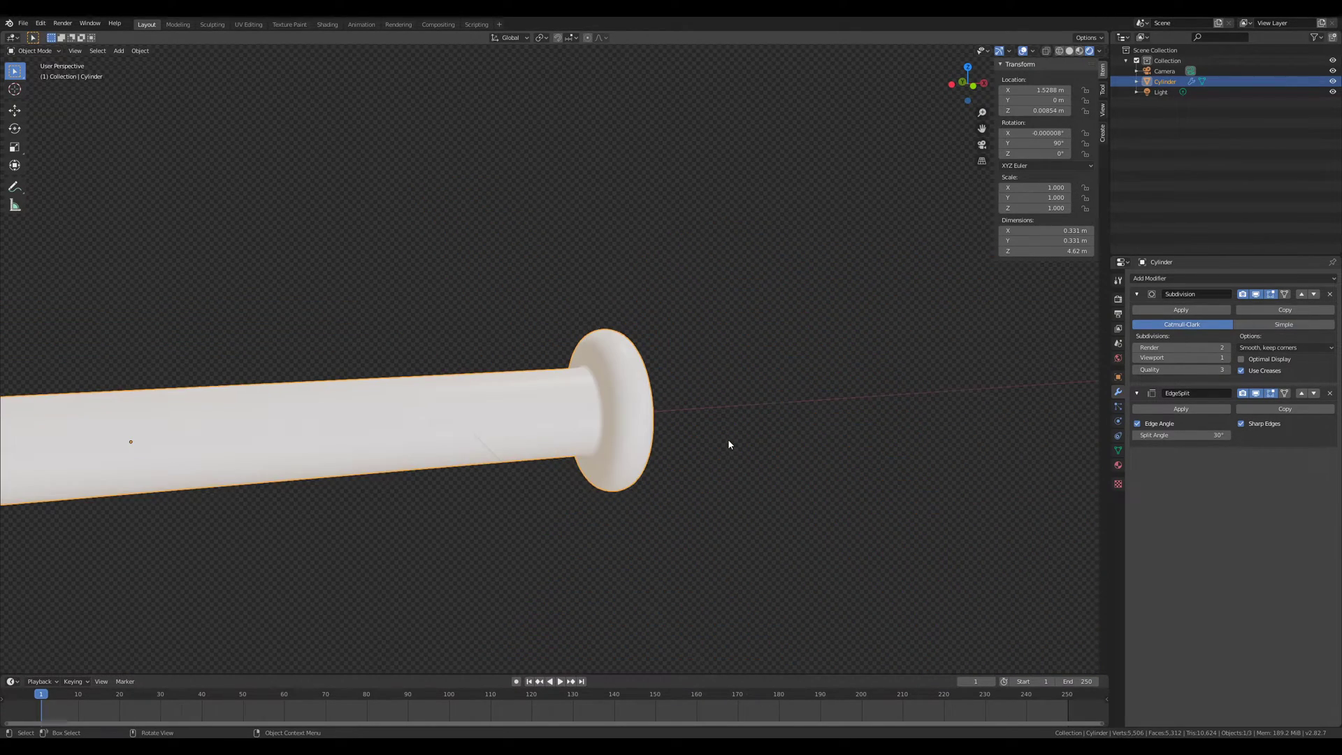
pyautogui.moveTo(730, 443); pyautogui.dragTo(746, 419, button='middle')
pyautogui.scroll(-2, 775, 414)
pyautogui.moveTo(663, 375); pyautogui.dragTo(733, 384, button='middle')
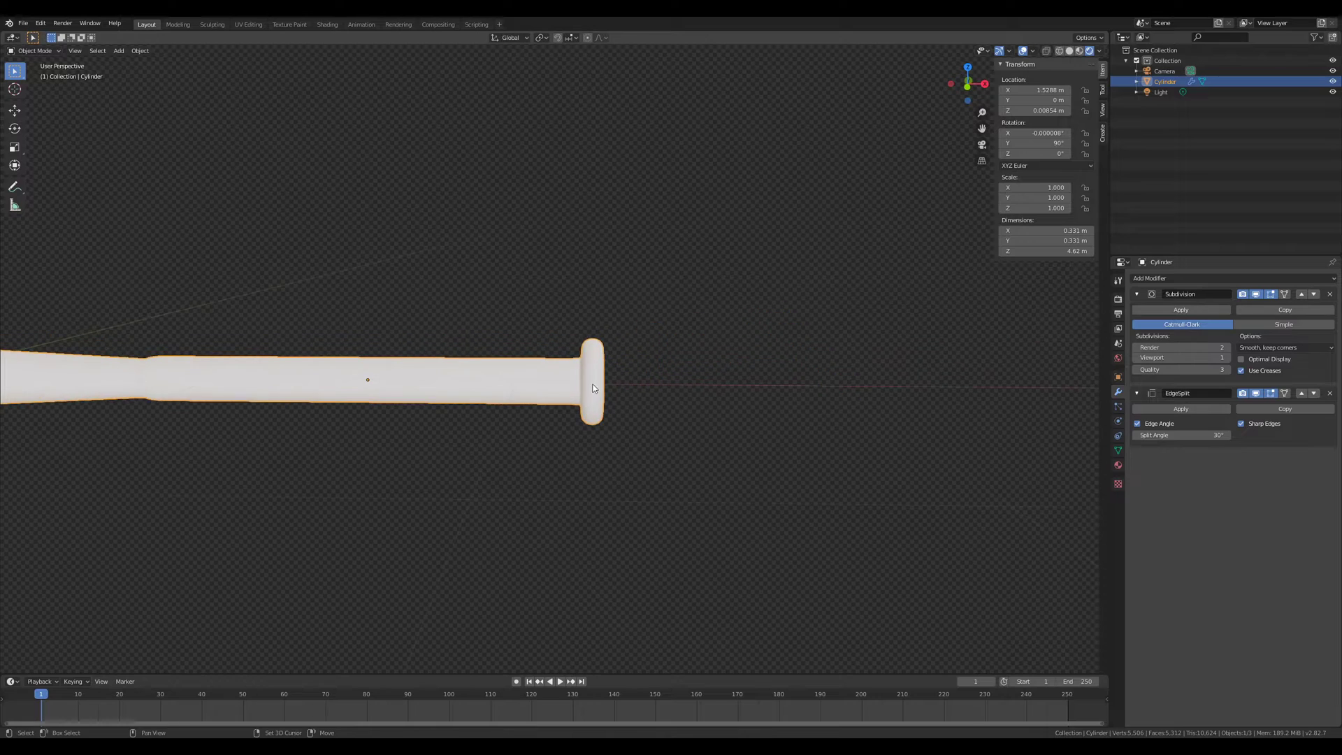
pyautogui.scroll(3, 872, 393)
# Step: Set the Subdivision modifier's render level to 1
pyautogui.click(1137, 347)
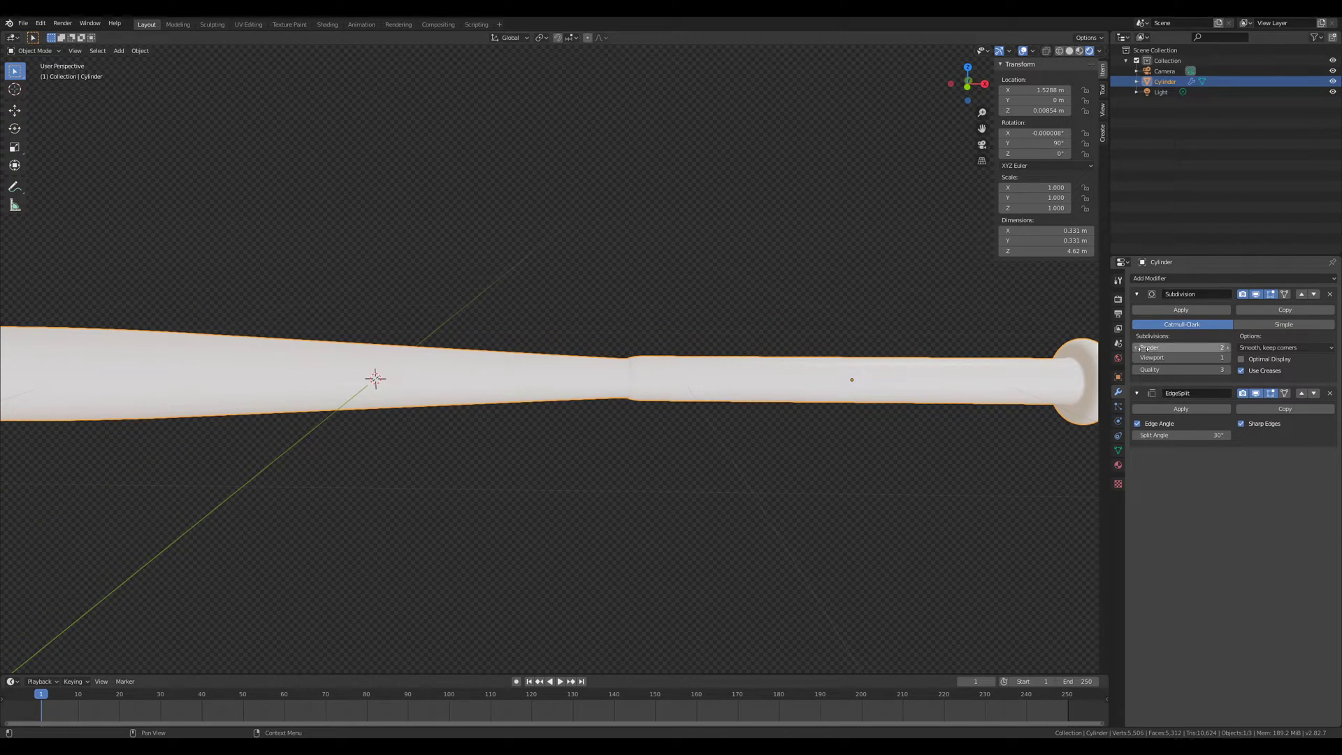
pyautogui.scroll(-4, 755, 441)
pyautogui.keyDown('shift'); pyautogui.moveTo(596, 436); pyautogui.dragTo(669, 448, button='middle'); pyautogui.keyUp('shift')
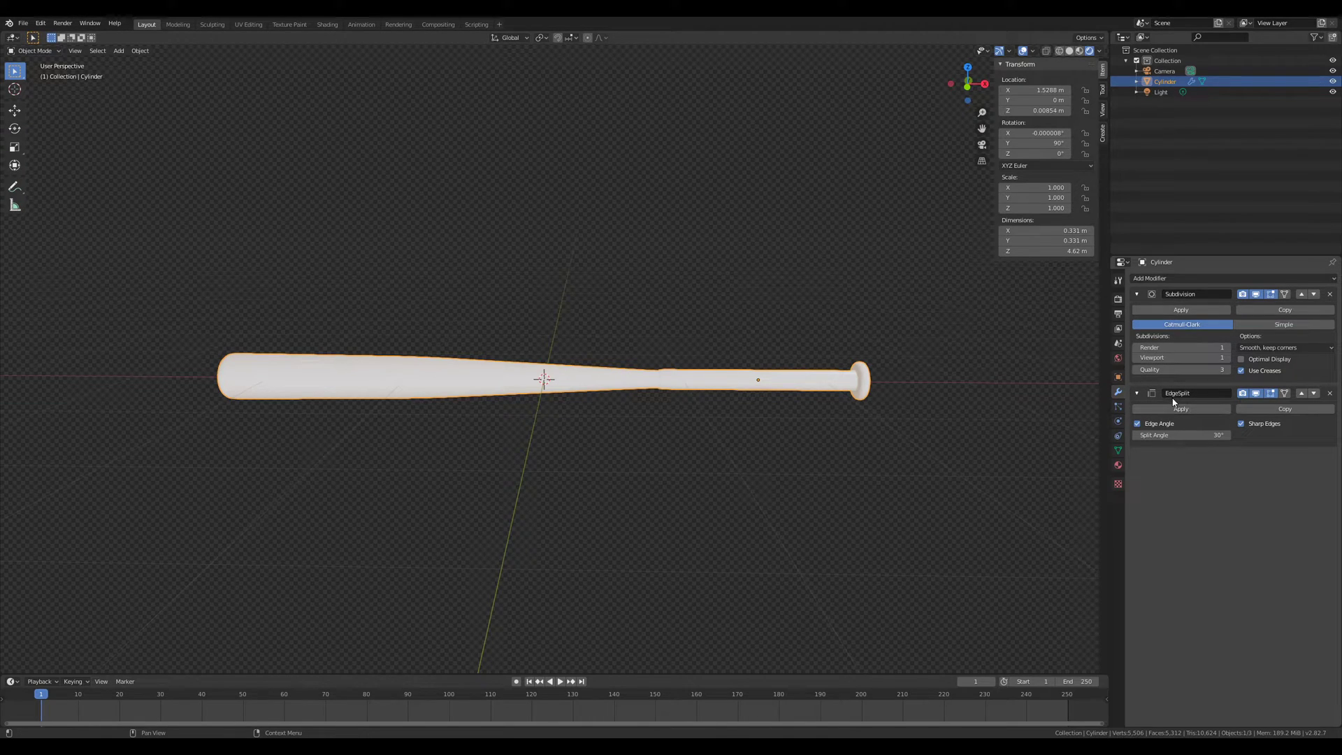
# Step: Compare the knob's shading with the Subdivision modifier placed below Edge Split and back above it
pyautogui.click(1314, 294)
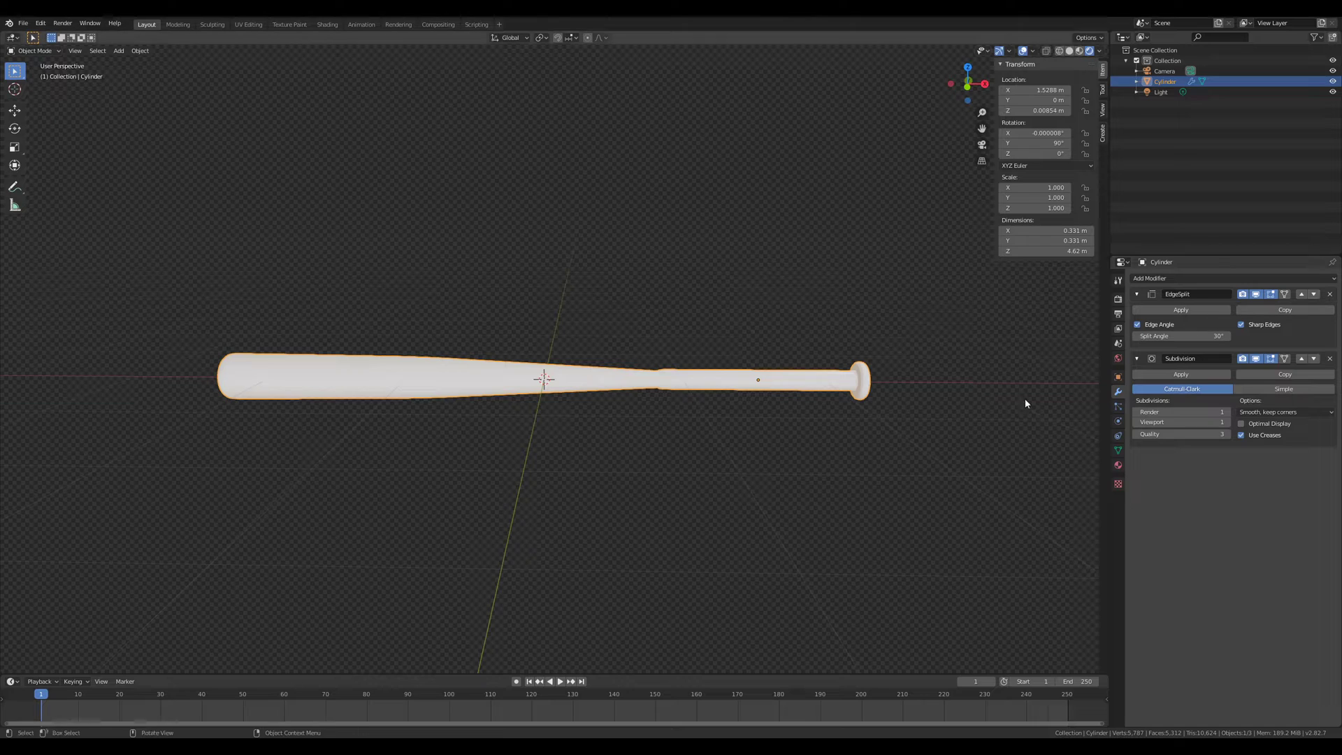
pyautogui.scroll(4, 907, 395)
pyautogui.keyDown('shift'); pyautogui.moveTo(907, 396); pyautogui.dragTo(619, 405, button='middle'); pyautogui.keyUp('shift')
pyautogui.scroll(5, 826, 456)
pyautogui.keyDown('shift'); pyautogui.moveTo(826, 456); pyautogui.dragTo(724, 408, button='middle'); pyautogui.keyUp('shift')
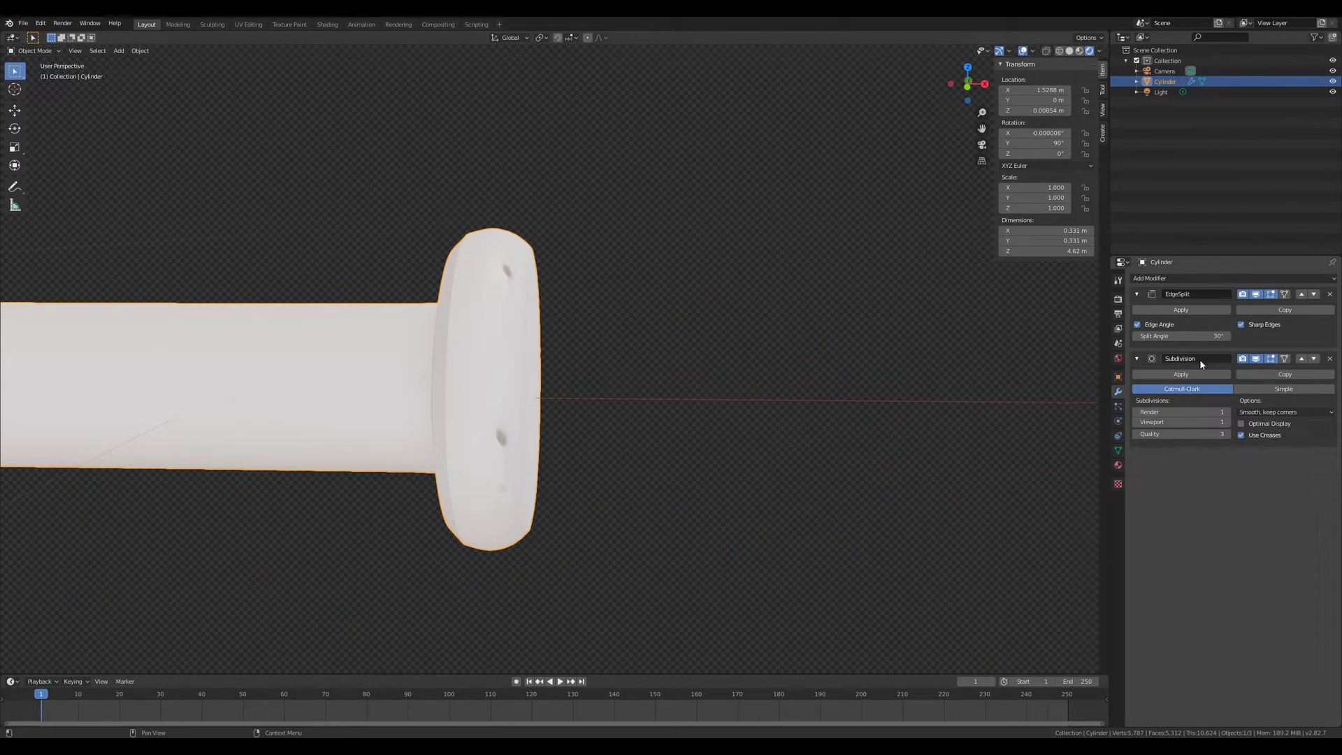
pyautogui.click(1301, 359)
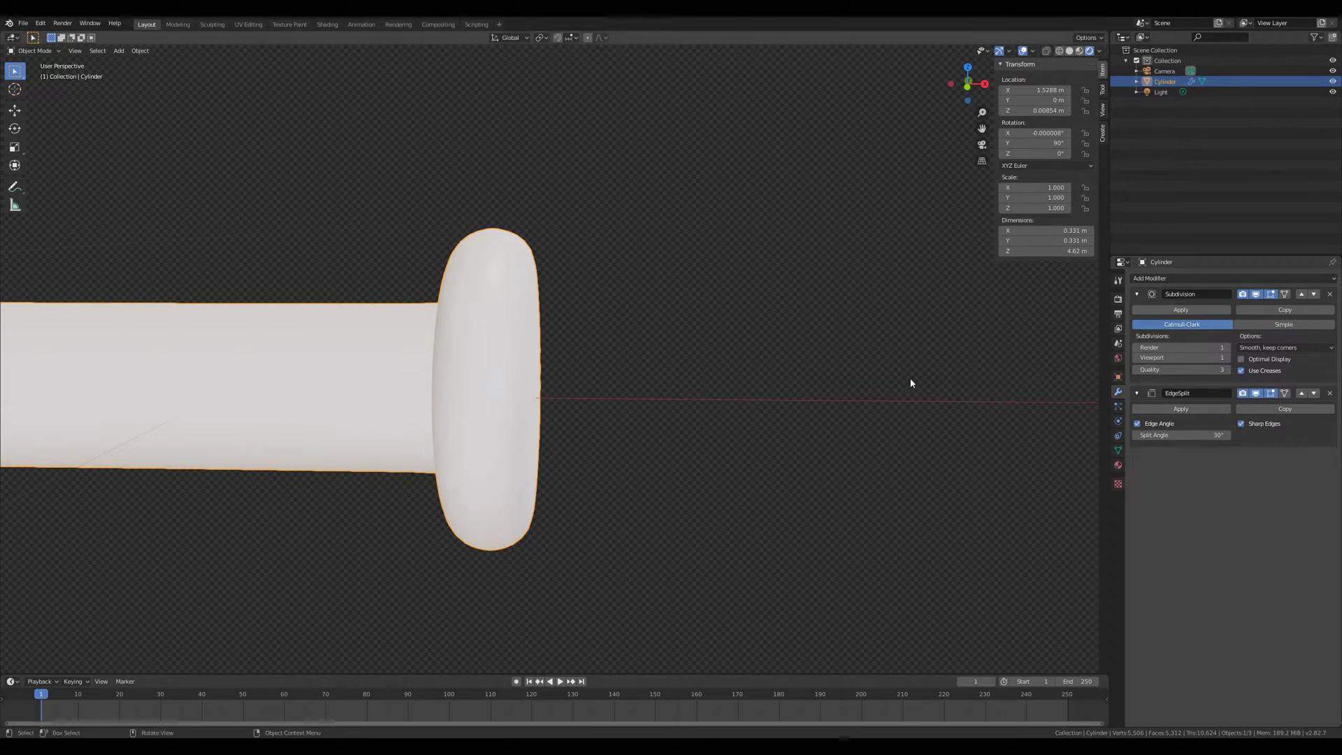
# Step: Collapse the Subdivision and Edge Split modifier settings and save the file
pyautogui.click(1136, 295)
pyautogui.click(1136, 312)
pyautogui.scroll(-4, 491, 417)
pyautogui.moveTo(490, 416); pyautogui.dragTo(538, 420, button='middle')
pyautogui.scroll(-4, 618, 417)
pyautogui.scroll(3, 665, 446)
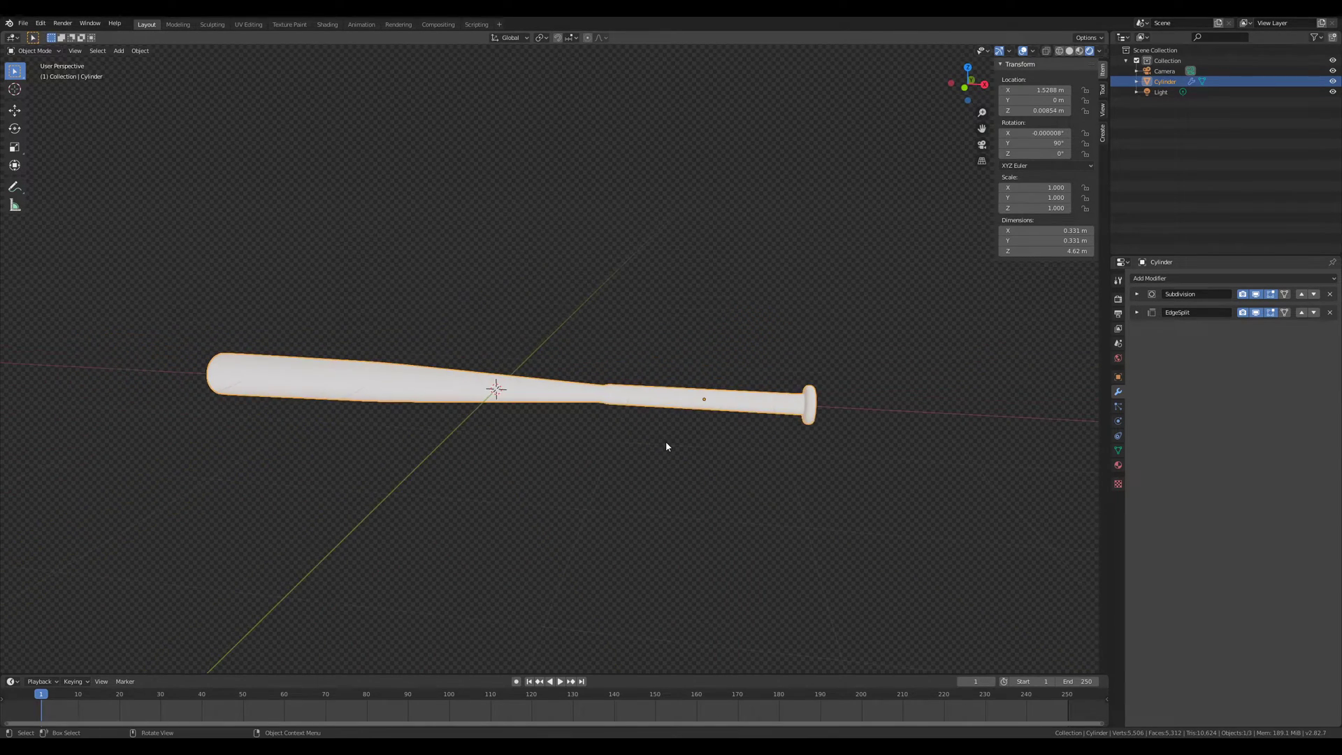
pyautogui.hotkey('ctrl', 's')
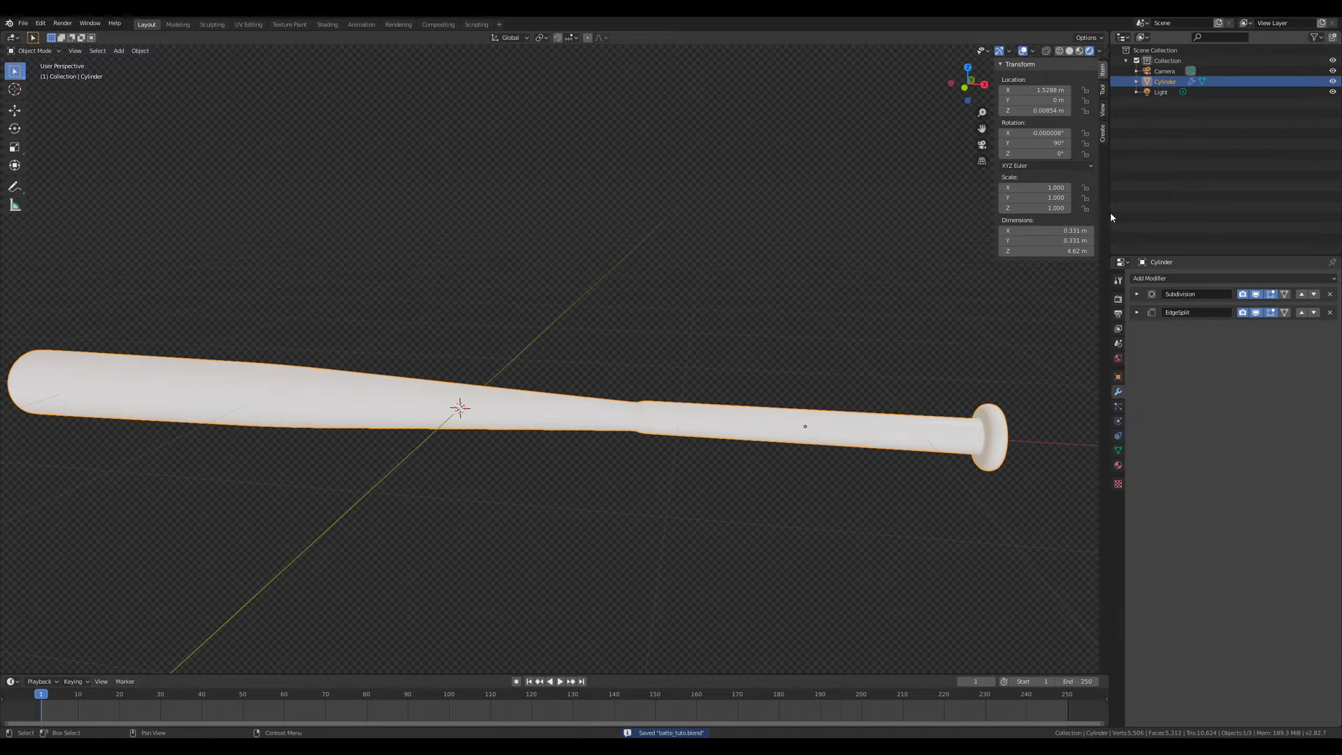
# Step: Widen the properties area and show the whole bat in front orthographic view
pyautogui.moveTo(1109, 216); pyautogui.dragTo(892, 216)
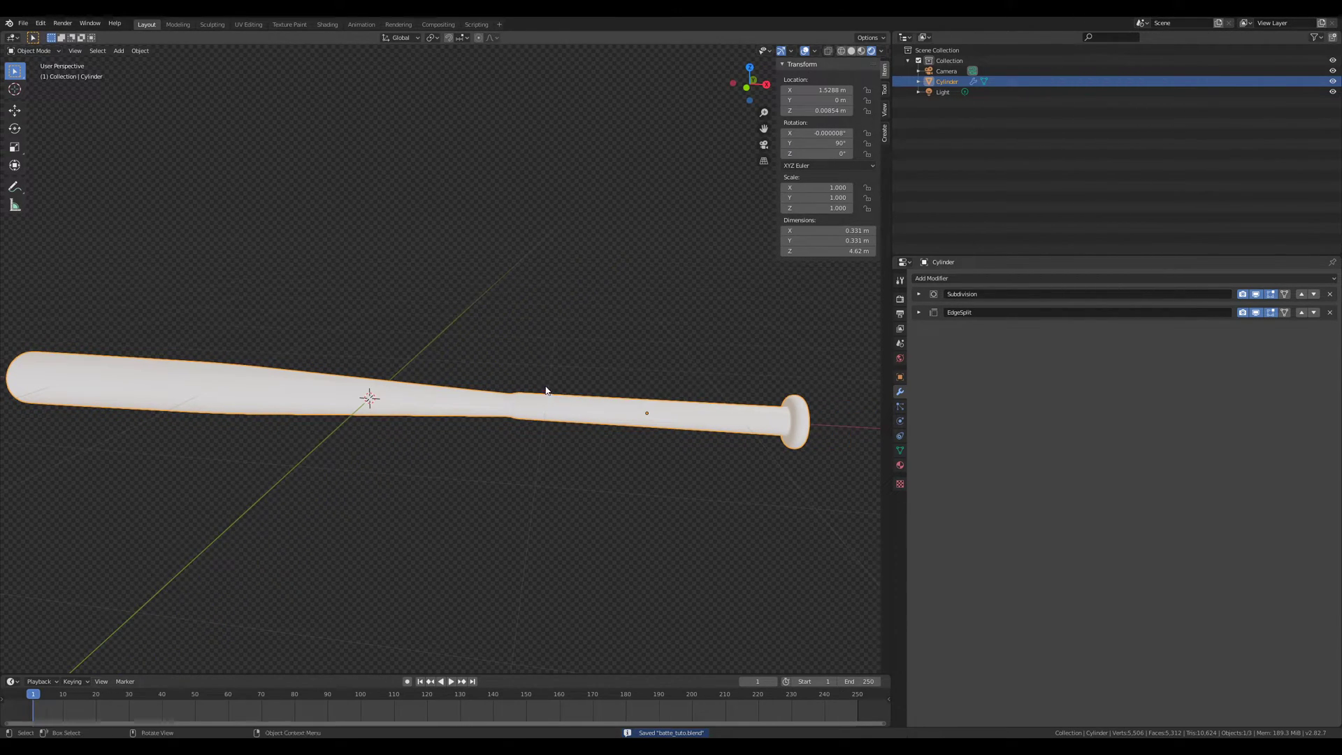
pyautogui.press('KP_1')
pyautogui.scroll(3, 548, 384)
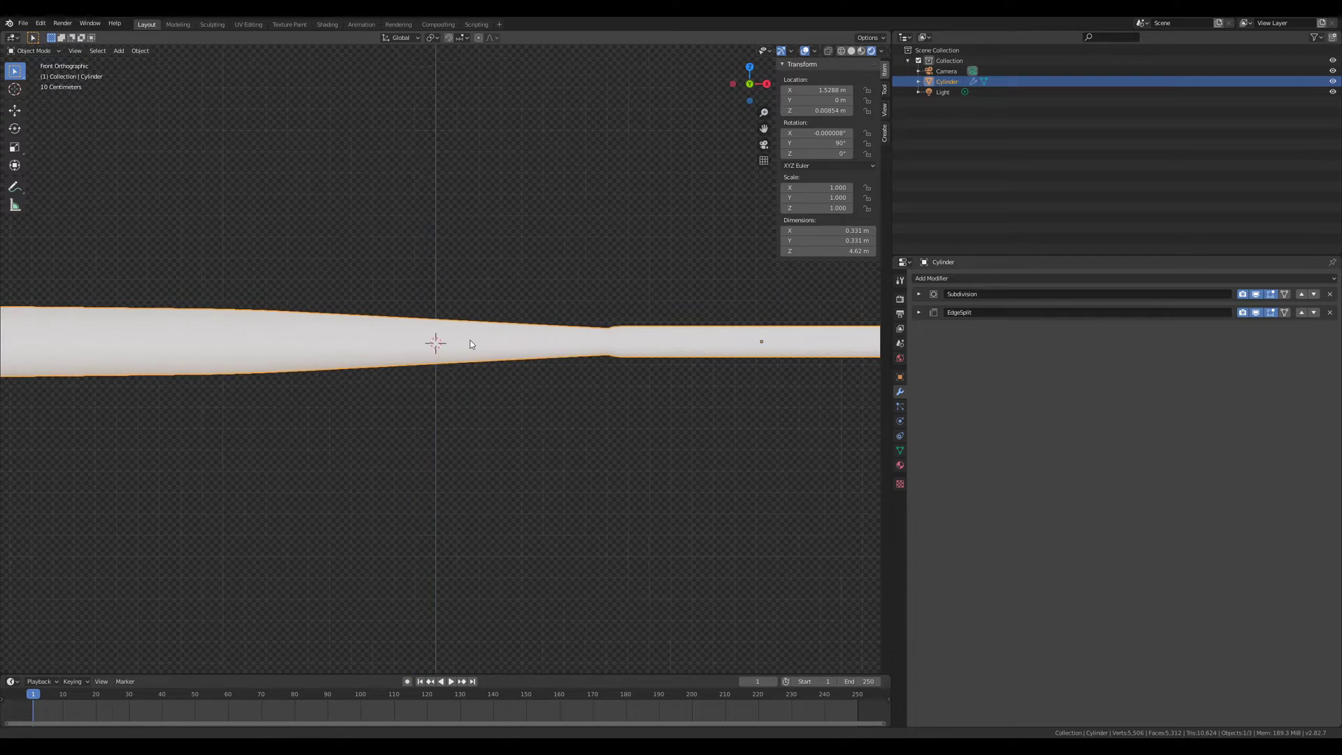
pyautogui.scroll(-4, 459, 340)
# Step: Create a new material on the bat and name it Batte_Wood
pyautogui.click(900, 357)
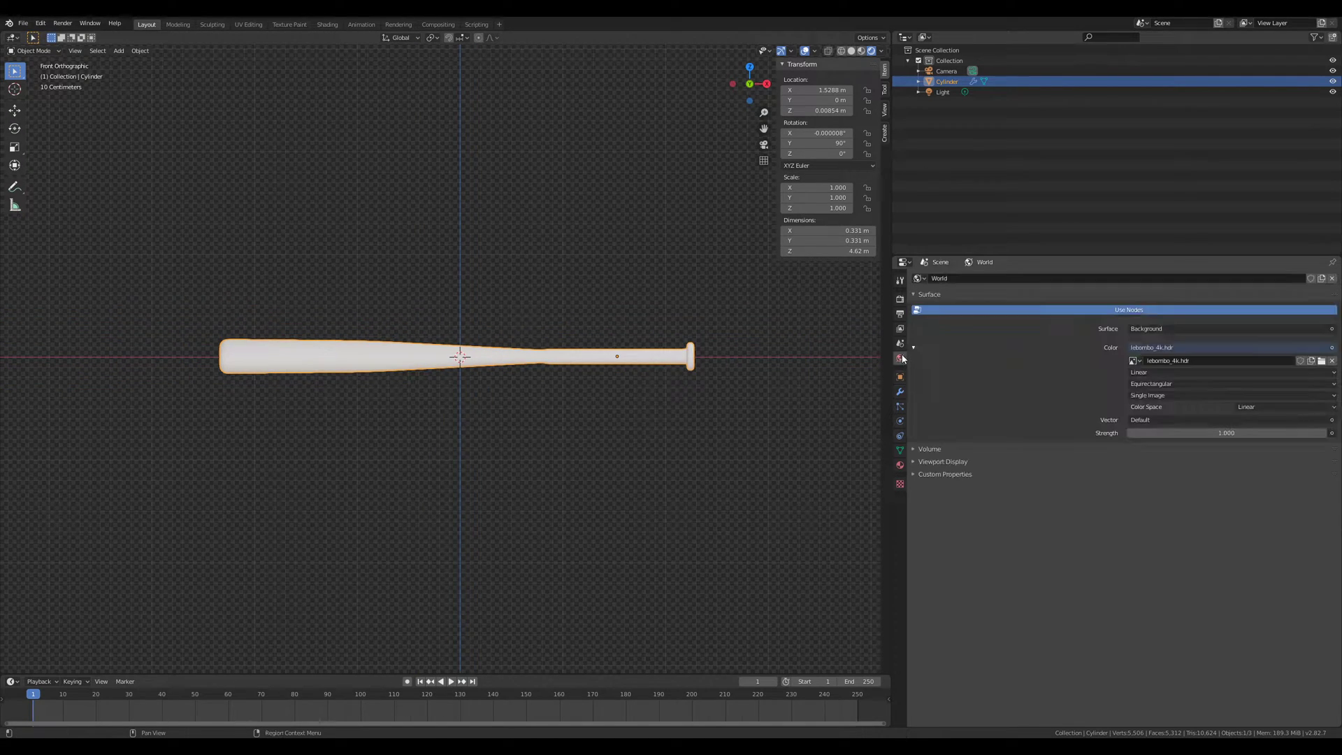
pyautogui.click(900, 466)
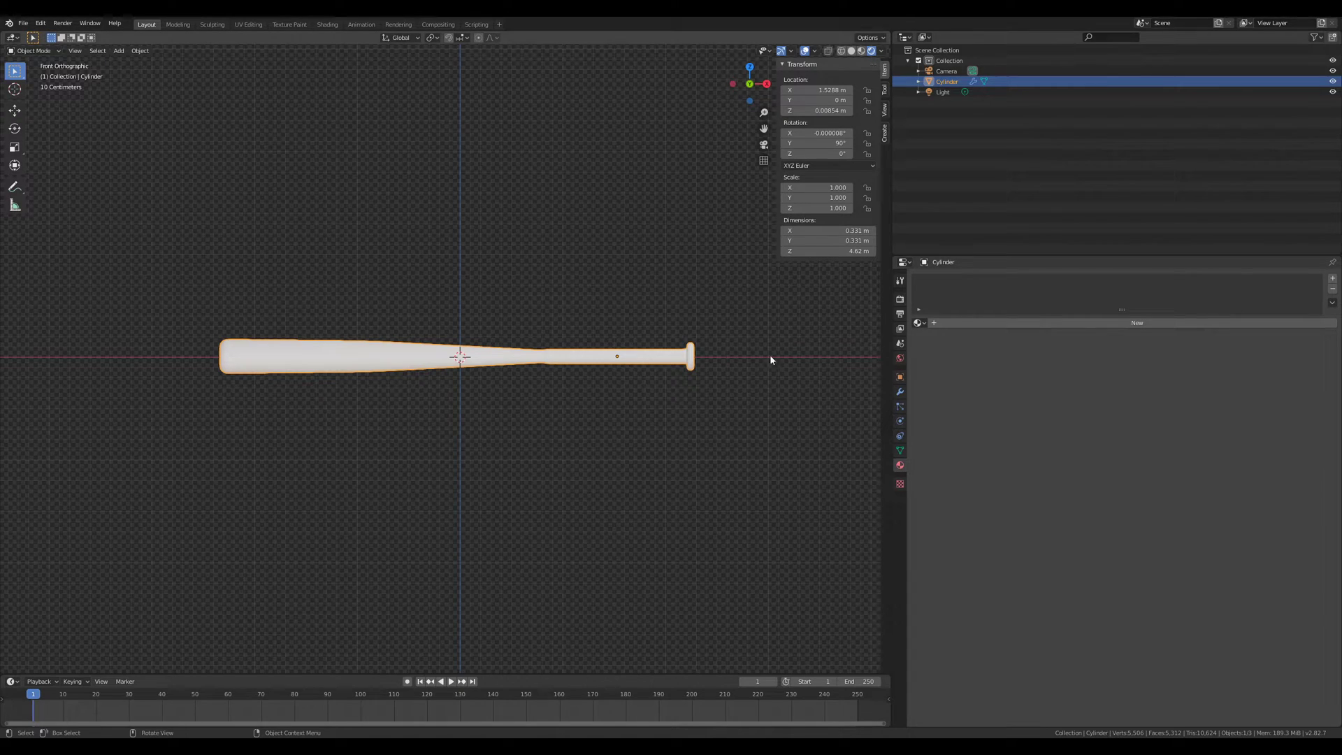
pyautogui.click(1009, 323)
pyautogui.doubleClick(1030, 323)
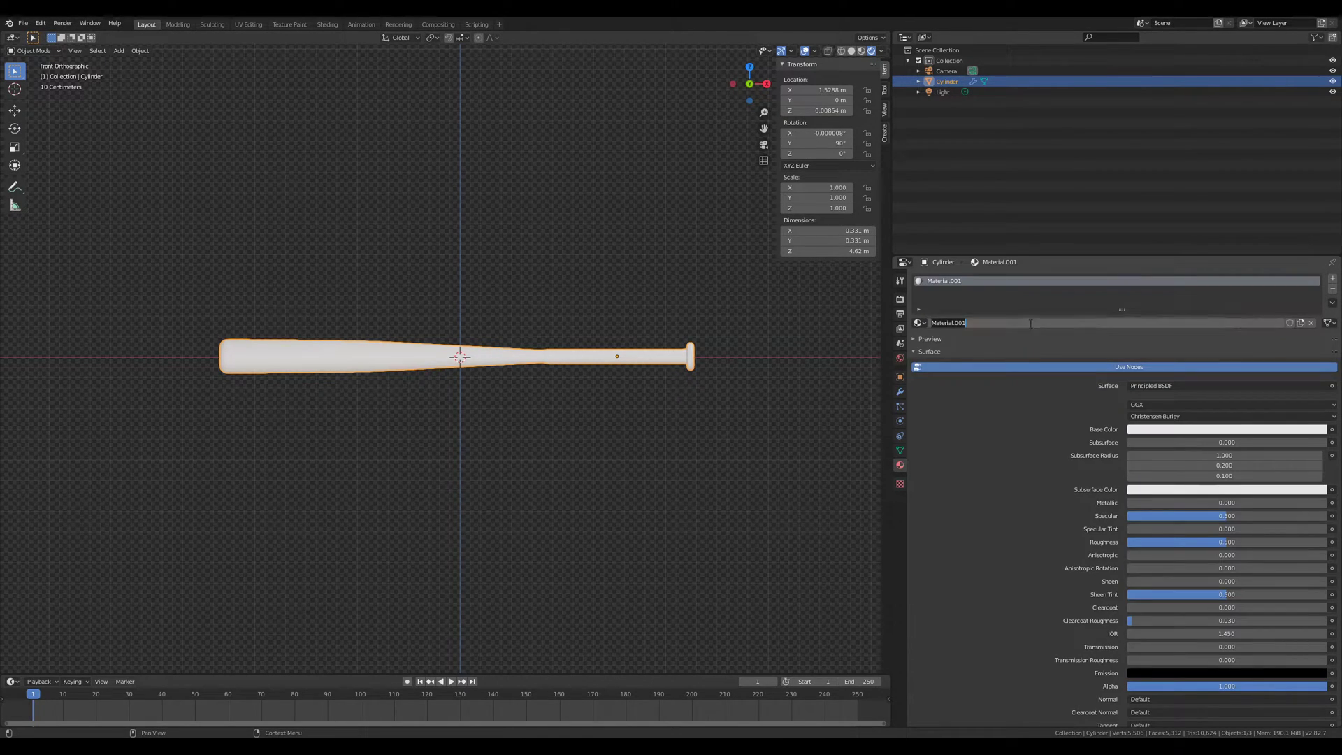
pyautogui.write('Batte_Wood')
pyautogui.press('Return')
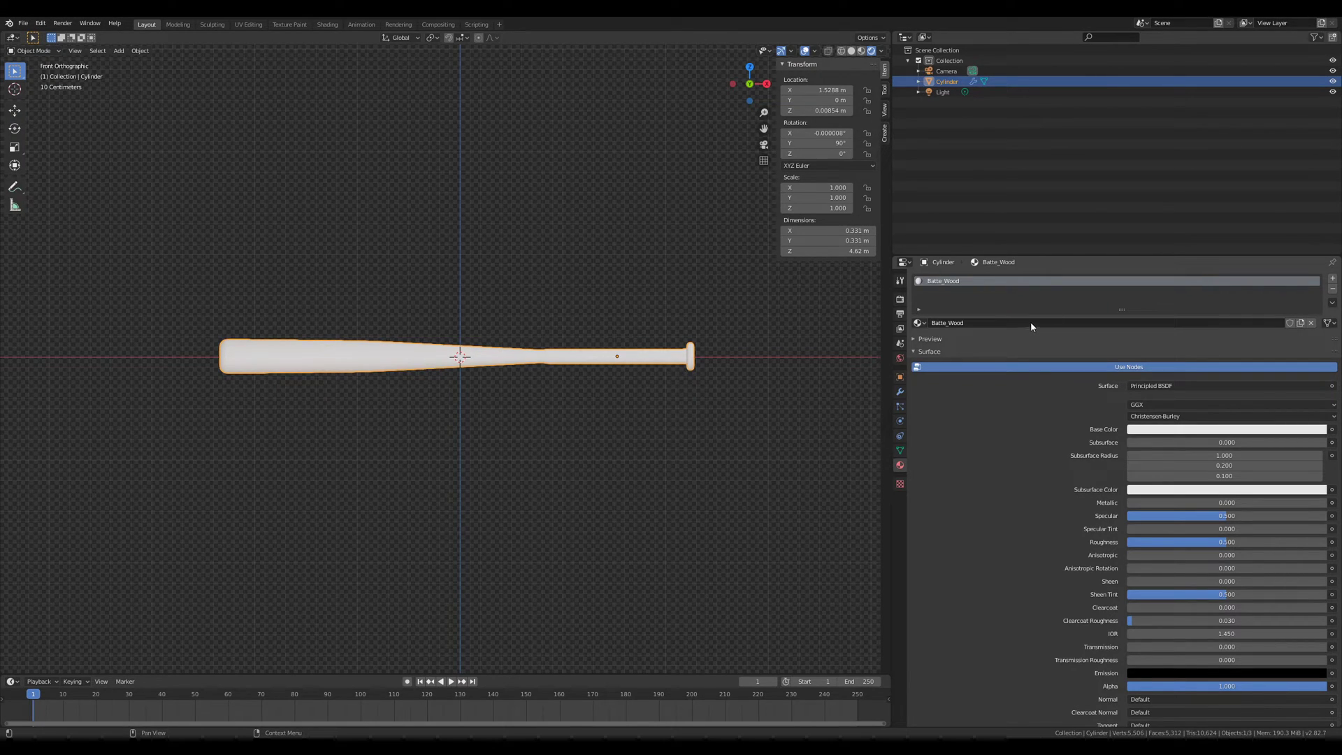
# Step: Add a second material slot to the bat with a new material named Batte_Metal
pyautogui.click(1333, 282)
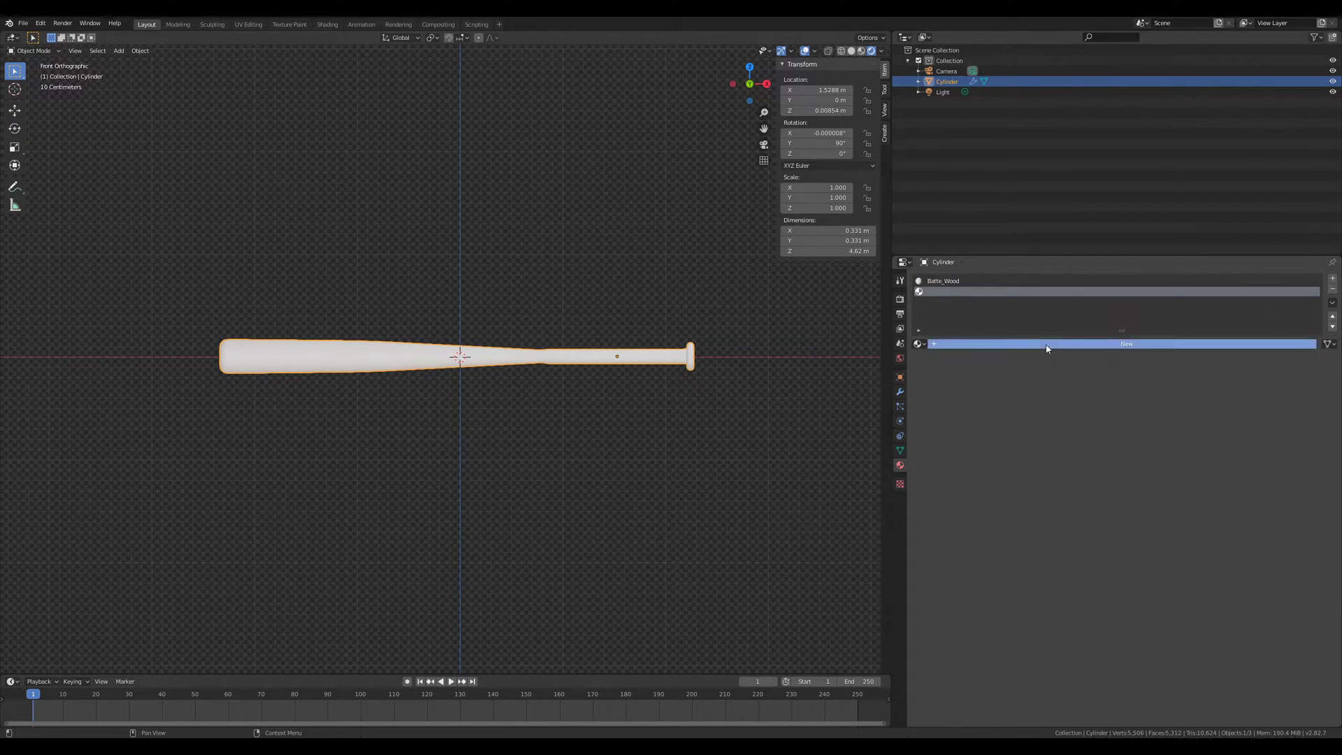
pyautogui.click(1044, 345)
pyautogui.doubleClick(1028, 344)
pyautogui.write('Batte_Metal')
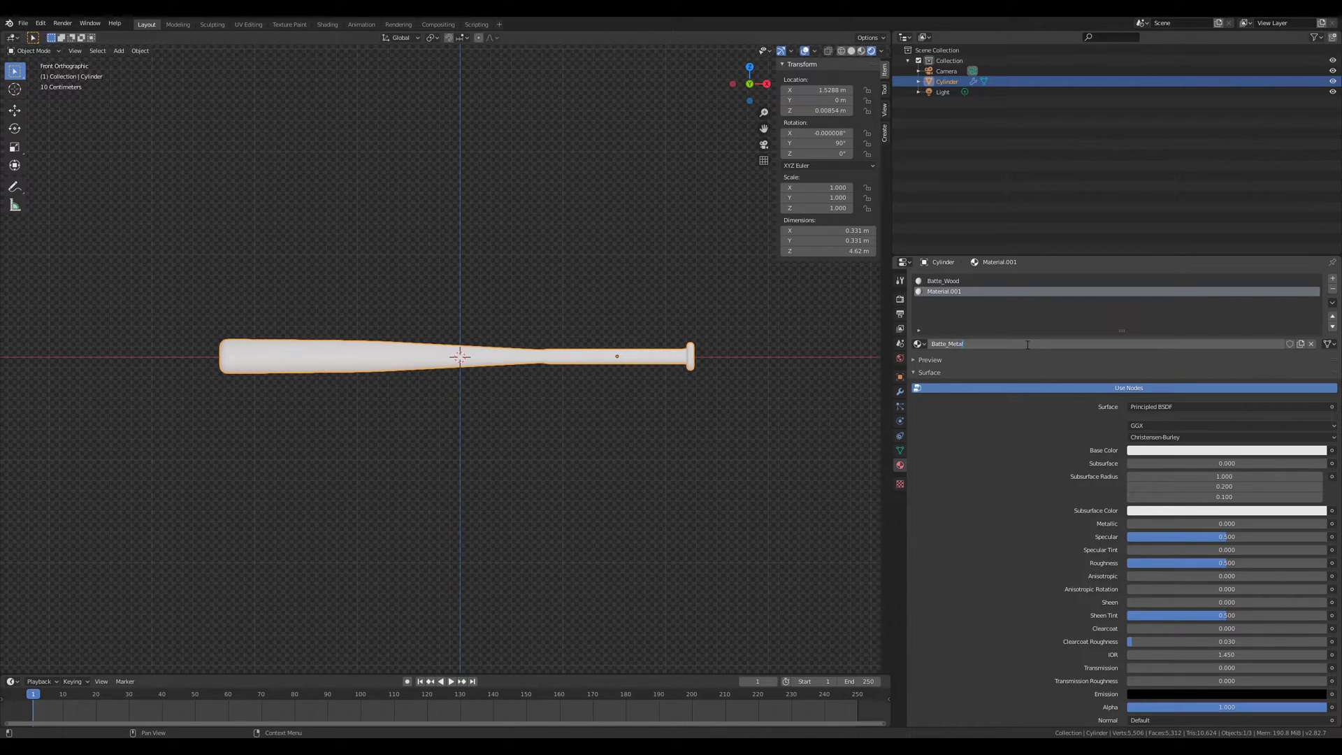
pyautogui.press('Return')
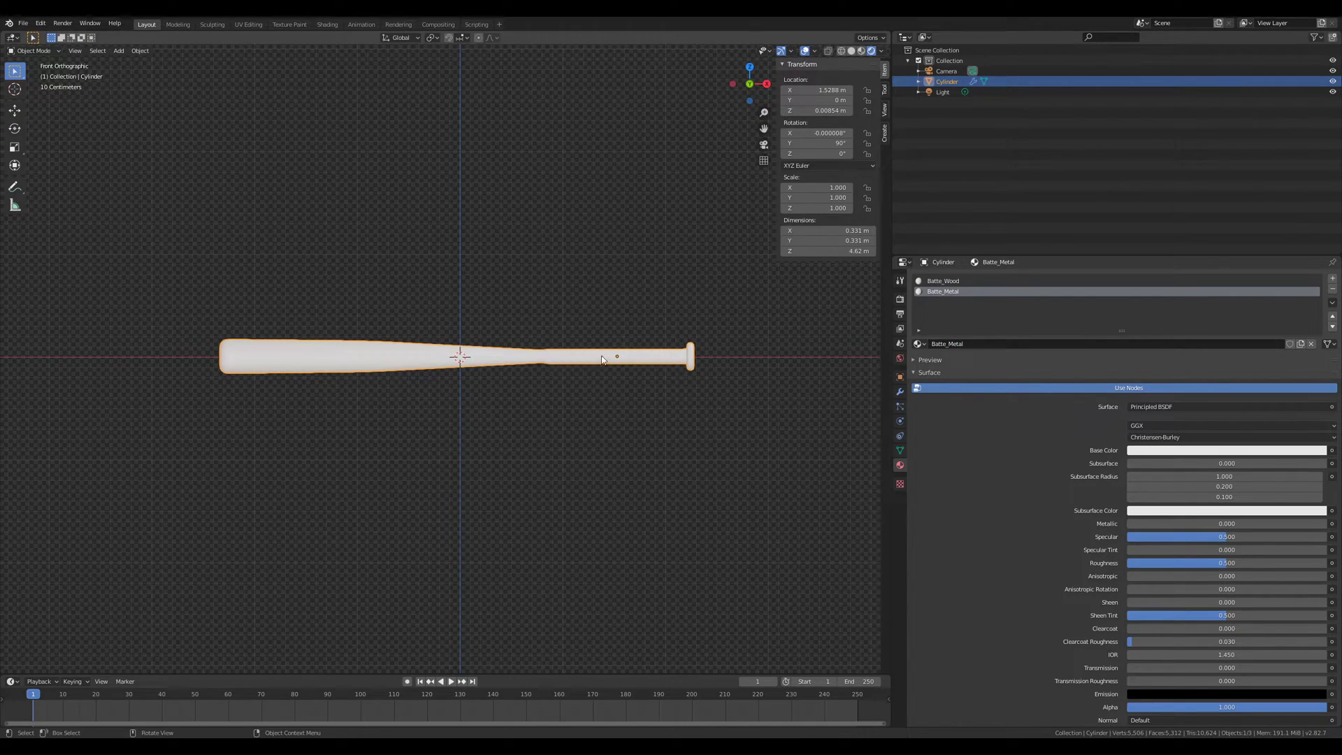
# Step: Make Batte_Wood the active slot, enter Edit Mode on the bat and clear the mesh selection
pyautogui.click(942, 280)
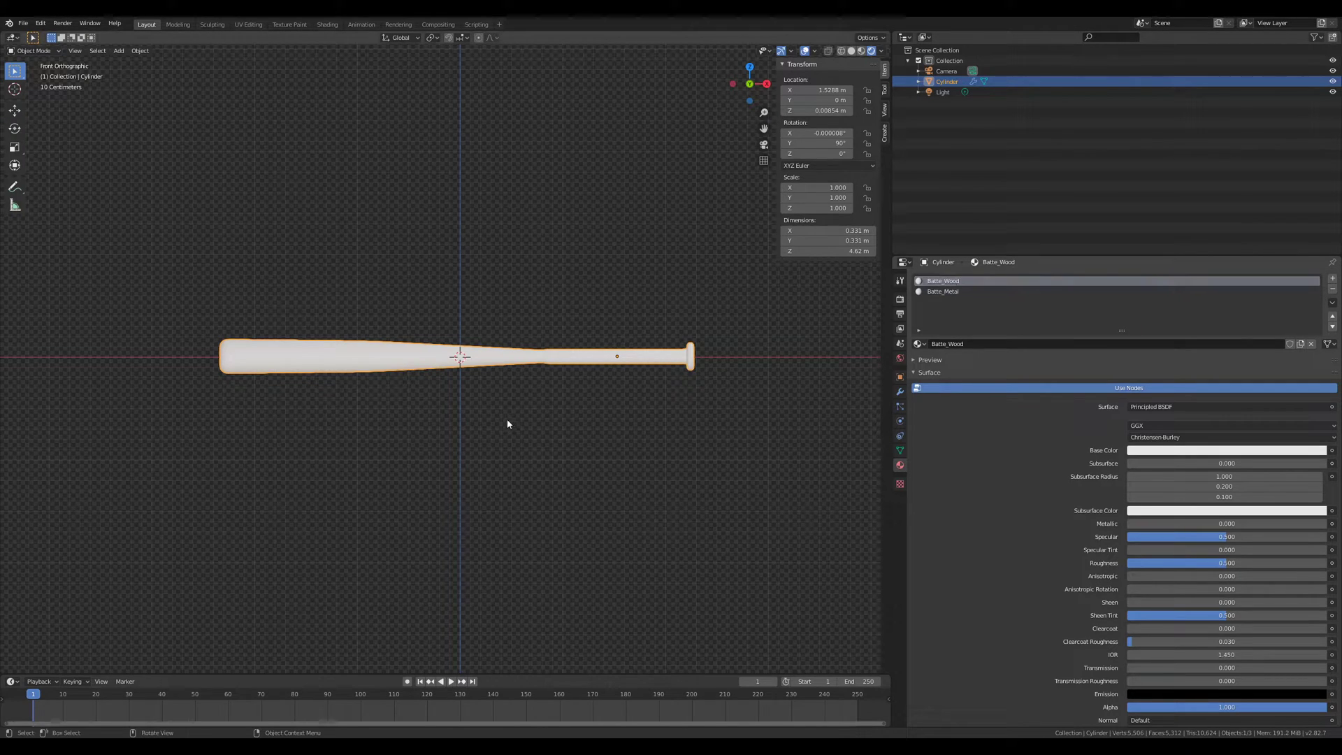
pyautogui.press('Tab')
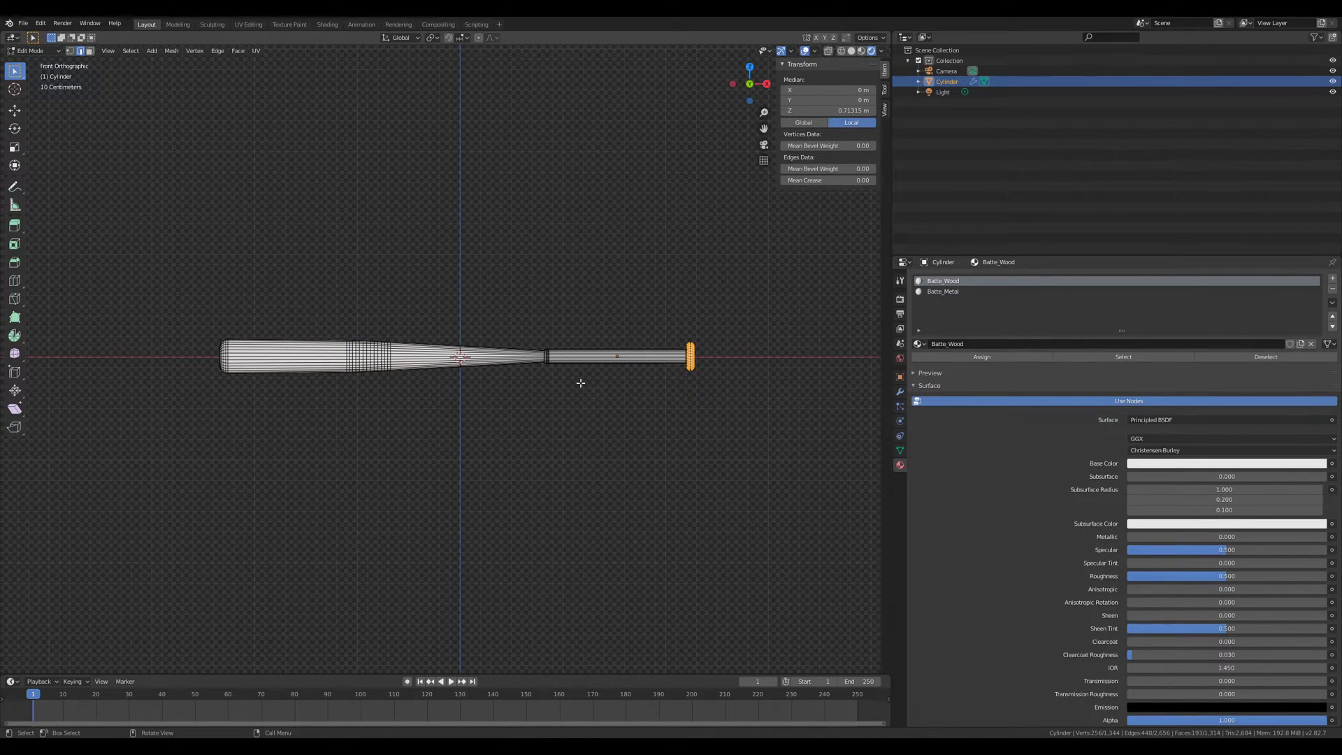
pyautogui.hotkey('alt', 'a')
pyautogui.press('a')
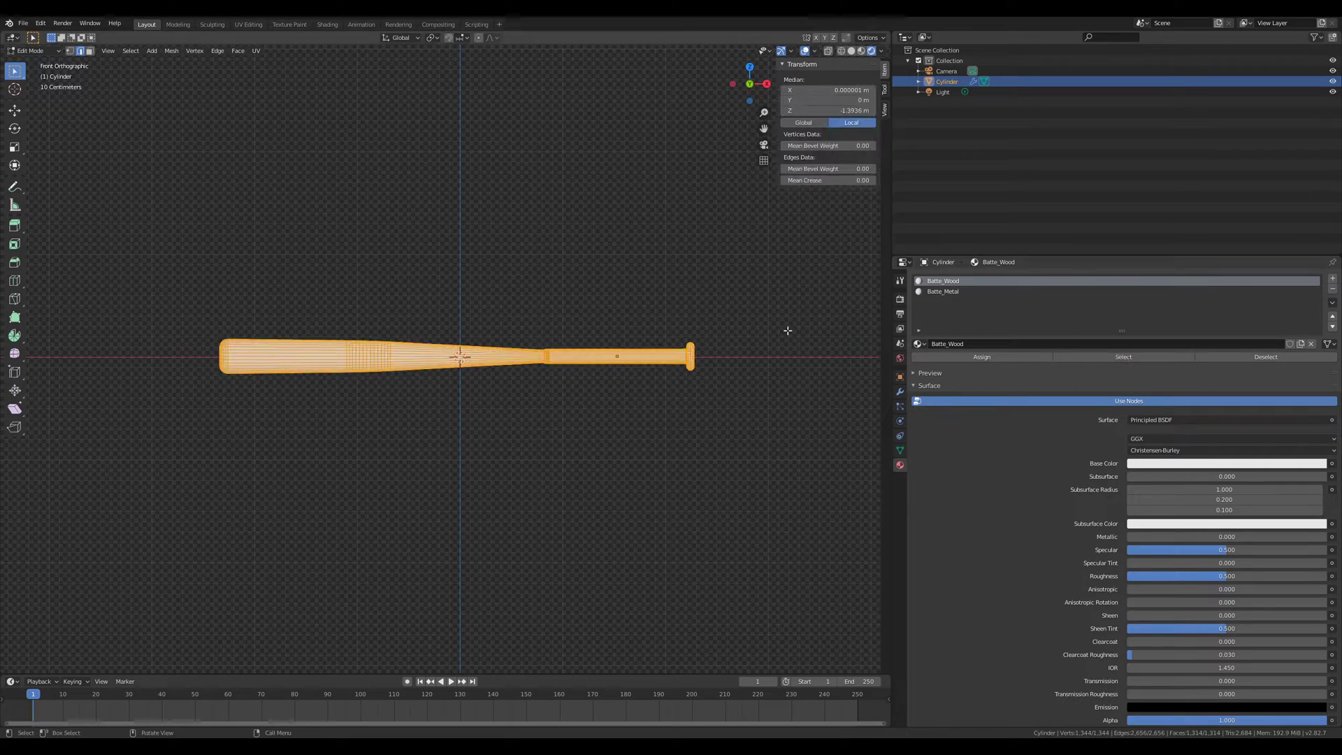
pyautogui.scroll(3, 550, 365)
pyautogui.keyDown('shift'); pyautogui.moveTo(549, 365); pyautogui.dragTo(448, 353, button='middle'); pyautogui.keyUp('shift')
pyautogui.keyDown('shift'); pyautogui.moveTo(774, 381); pyautogui.dragTo(606, 391, button='middle'); pyautogui.keyUp('shift')
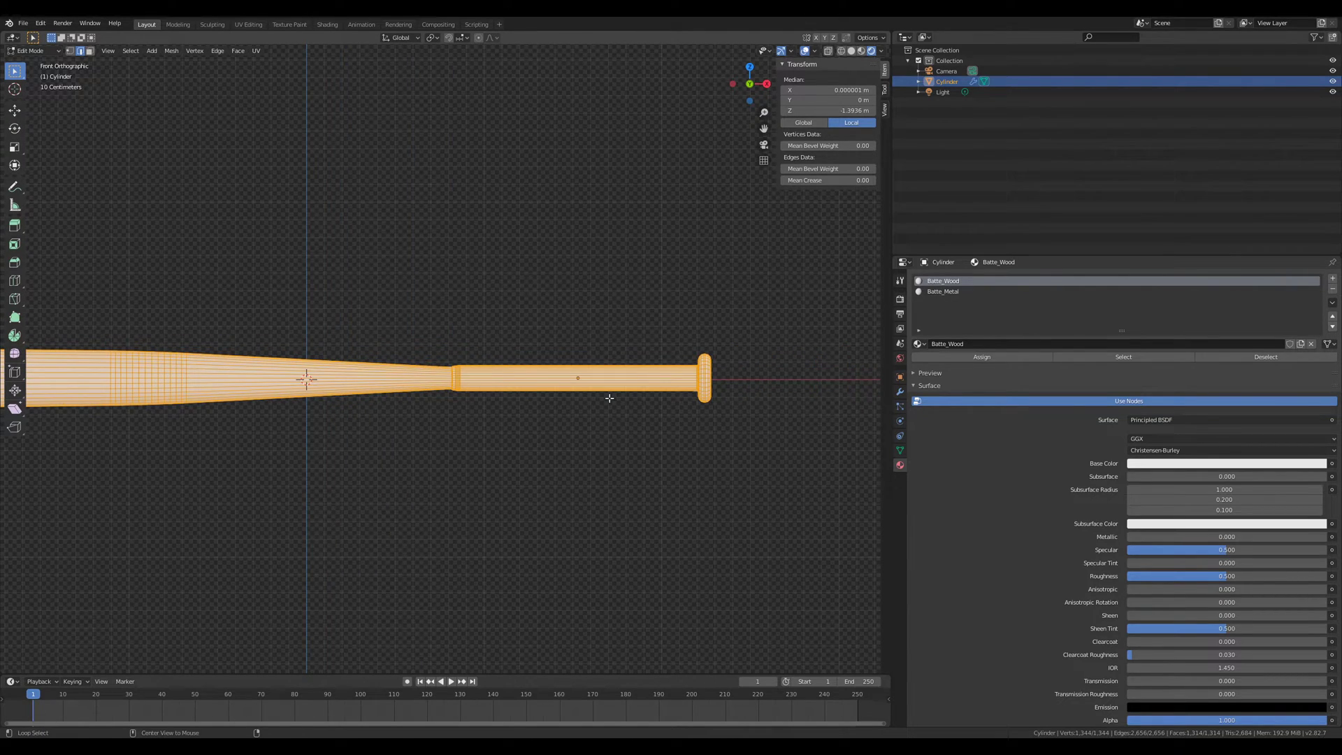
pyautogui.hotkey('alt', 'a')
pyautogui.scroll(2, 629, 396)
pyautogui.keyDown('shift'); pyautogui.moveTo(668, 393); pyautogui.dragTo(522, 409, button='middle'); pyautogui.keyUp('shift')
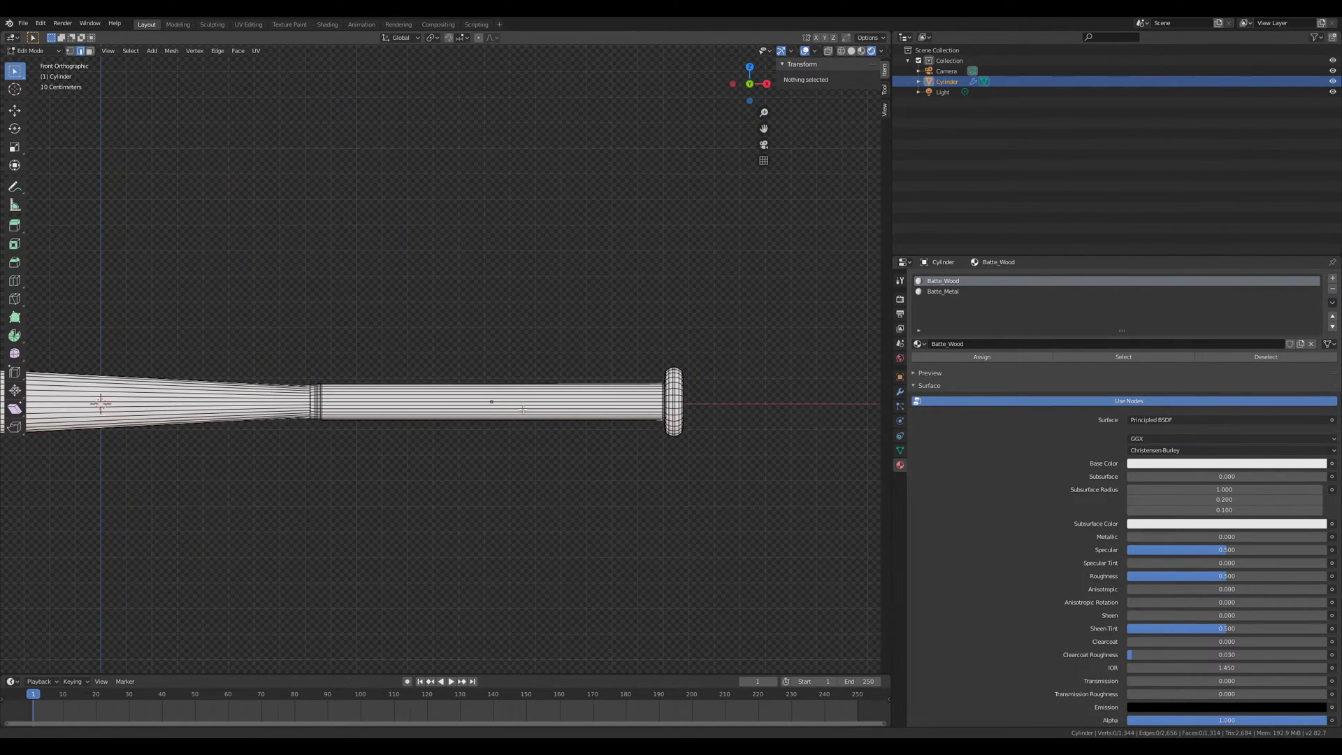
pyautogui.press('a')
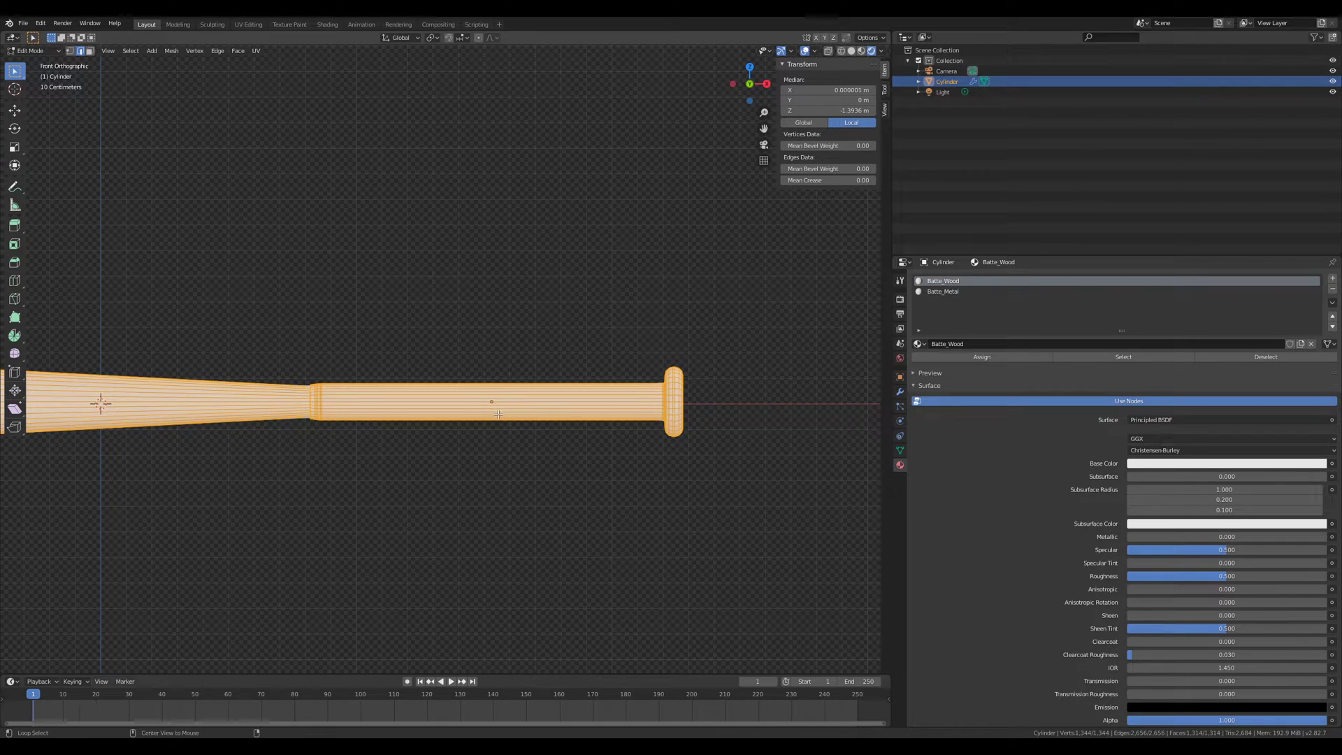
pyautogui.hotkey('alt', 'a')
pyautogui.keyDown('shift'); pyautogui.moveTo(497, 412); pyautogui.dragTo(477, 398, button='middle'); pyautogui.keyUp('shift')
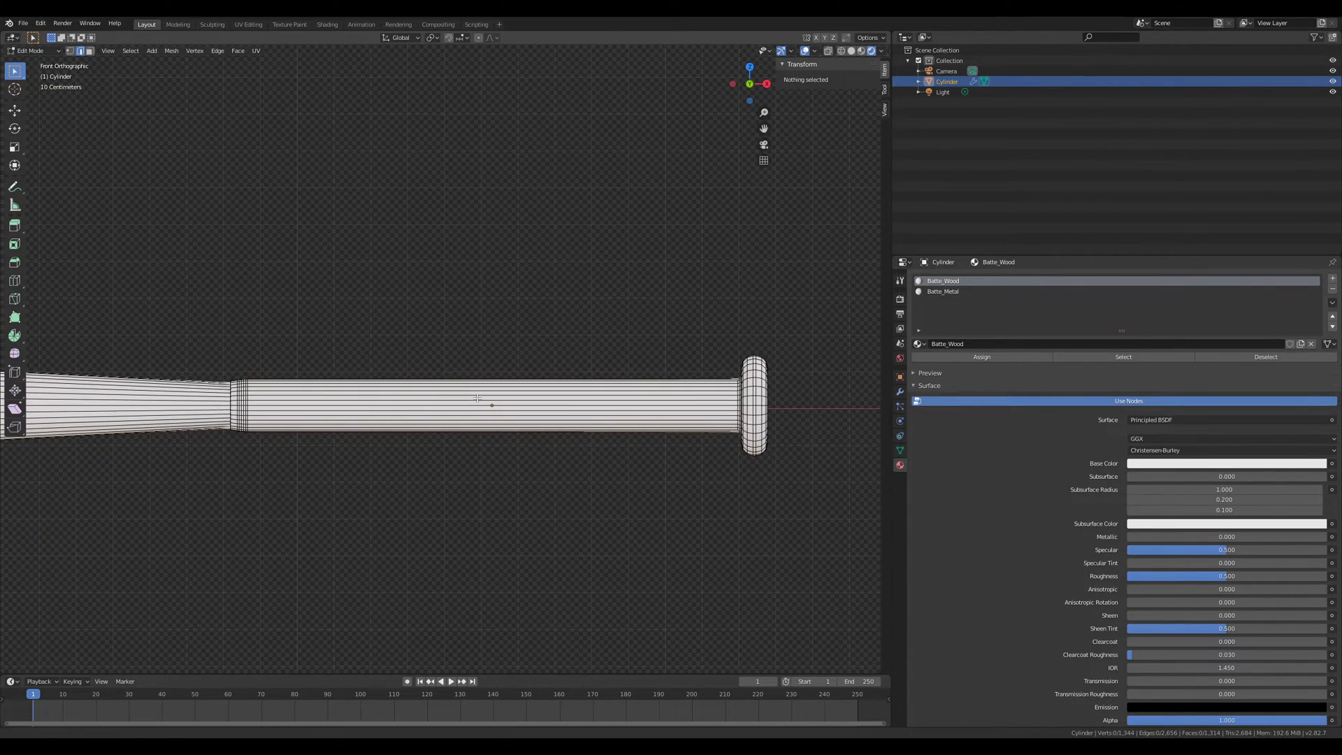
# Step: Box-select the whole handle and knob in wireframe shading, starting at the ridge where the handle meets the barrel
pyautogui.press('z')
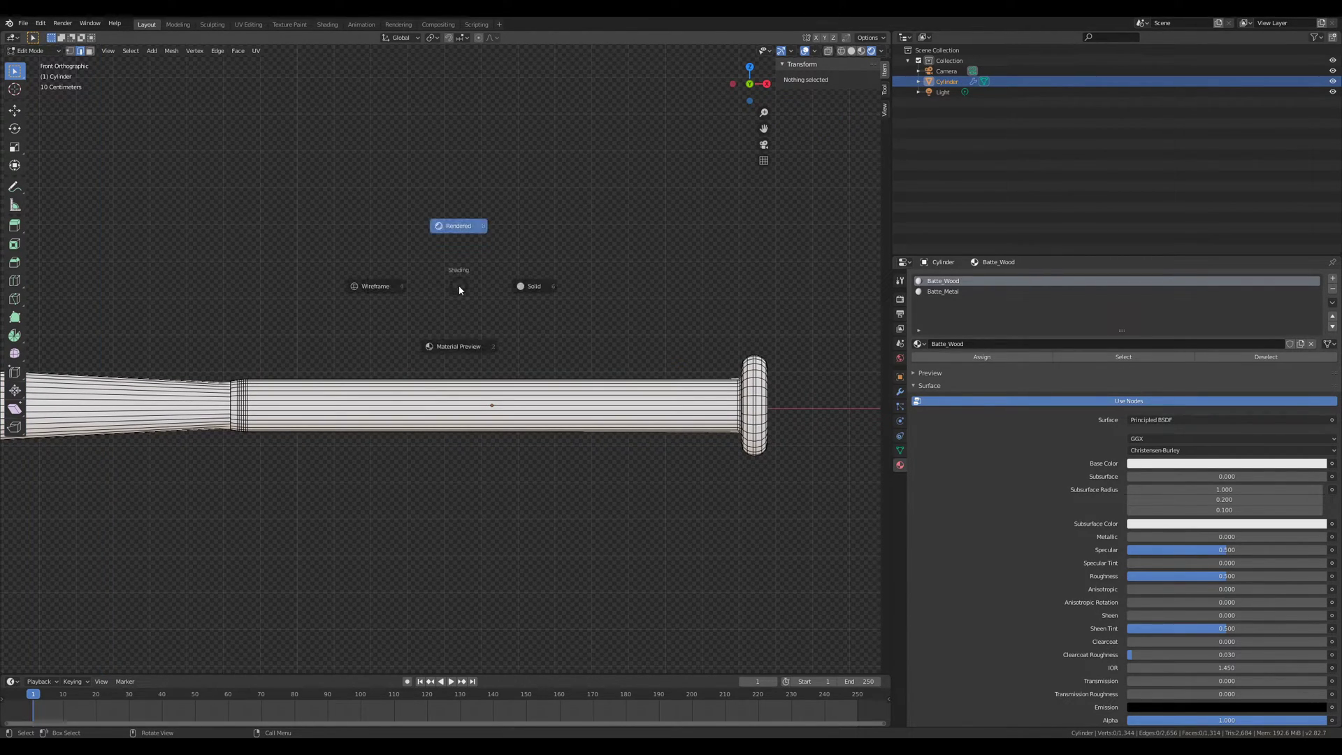
pyautogui.click(382, 287)
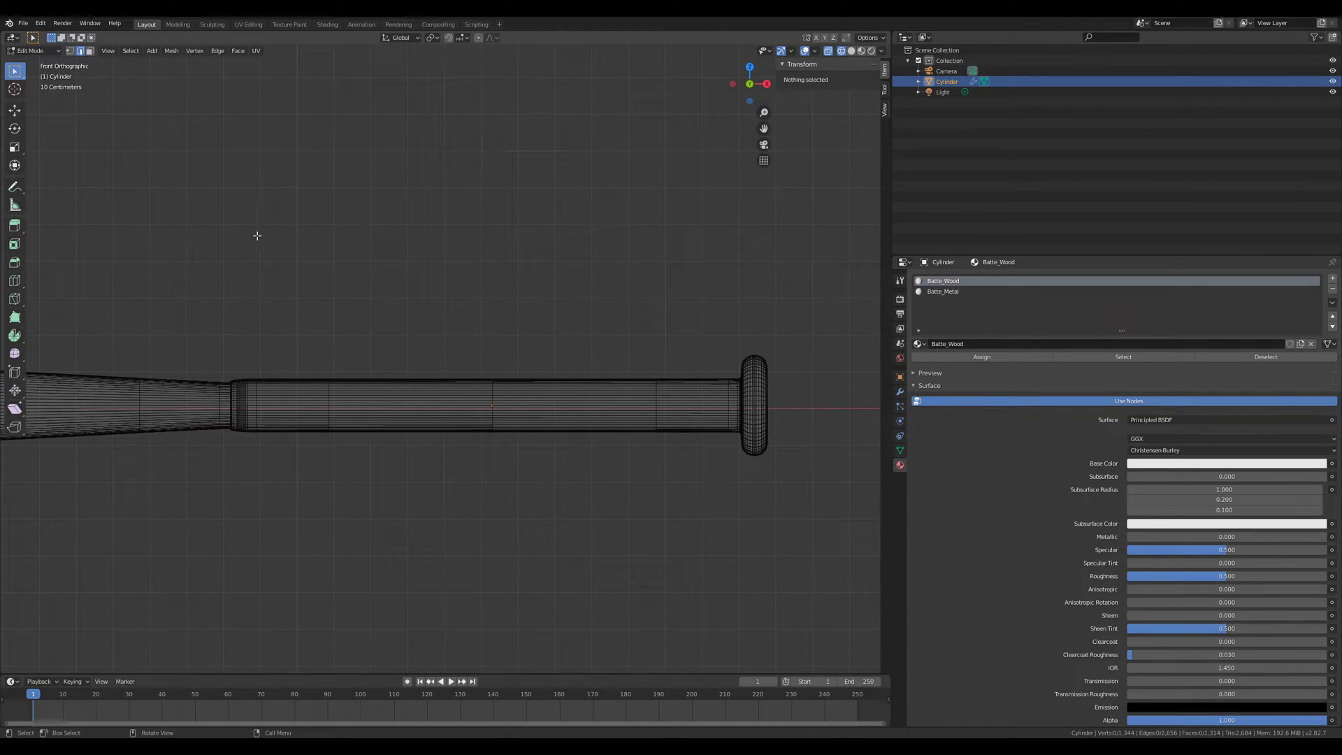
pyautogui.press('b')
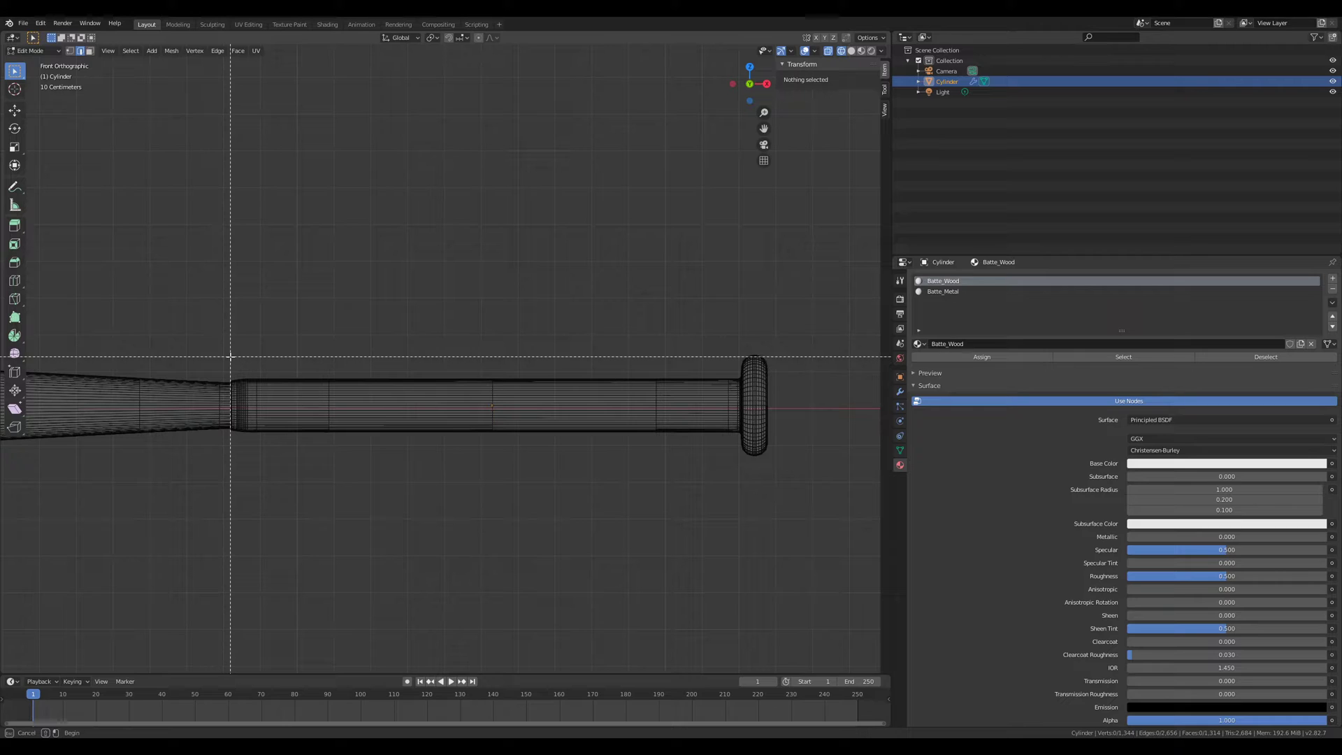
pyautogui.moveTo(229, 350); pyautogui.dragTo(783, 472)
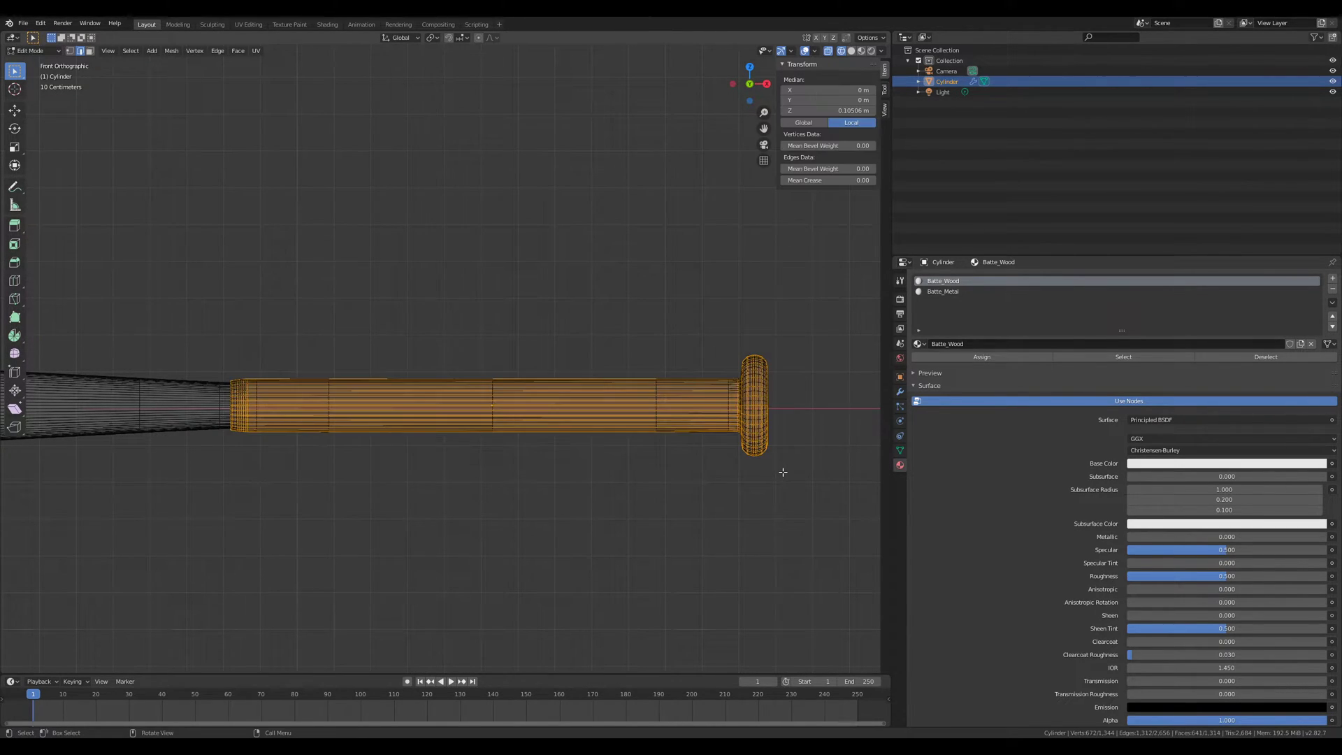
# Step: Switch to solid shading and assign Batte_Metal to the selected handle and knob
pyautogui.moveTo(454, 470)
pyautogui.mouseDown(button='middle')
pyautogui.moveTo(515, 467)
pyautogui.moveTo(429, 464)
pyautogui.moveTo(614, 425)
pyautogui.mouseUp(button='middle')
pyautogui.press('z')
pyautogui.click(664, 422)
pyautogui.scroll(6, 670, 504)
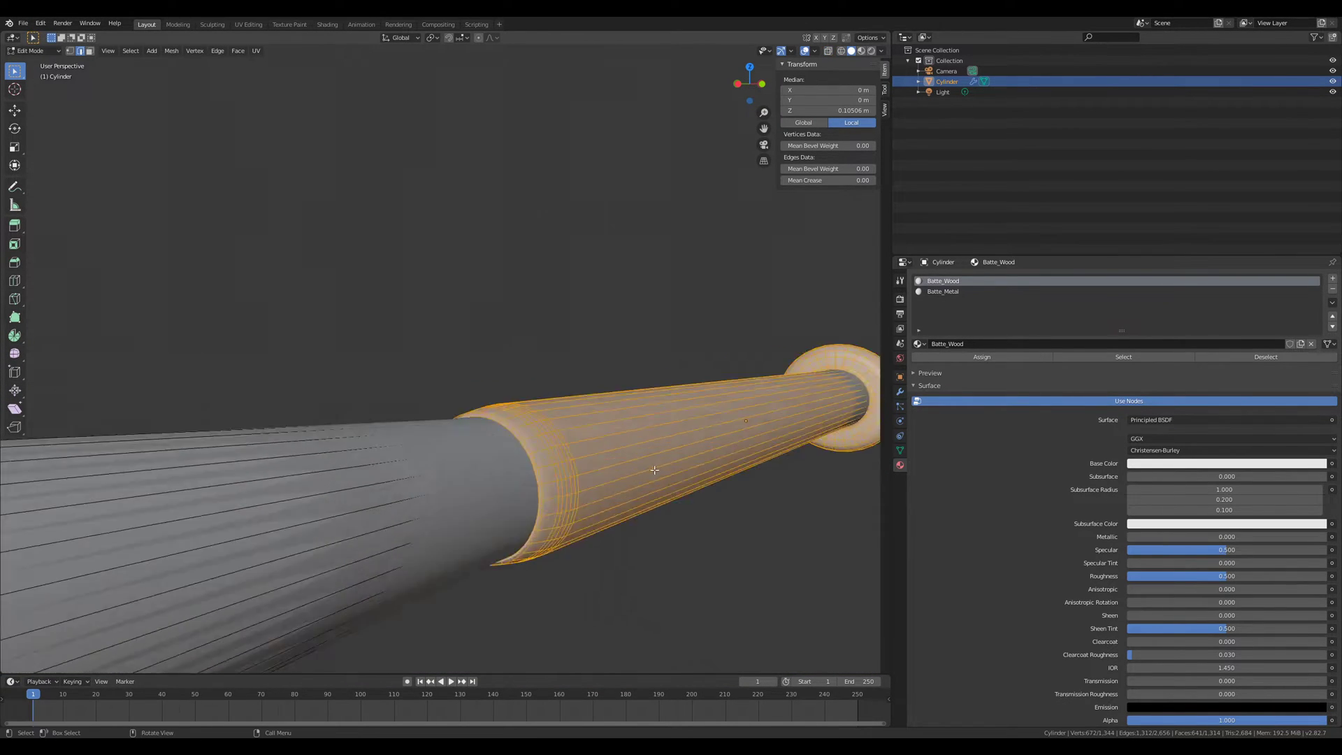
pyautogui.moveTo(670, 503)
pyautogui.mouseDown(button='middle')
pyautogui.moveTo(681, 504)
pyautogui.moveTo(668, 506)
pyautogui.mouseUp(button='middle')
pyautogui.scroll(-8, 670, 501)
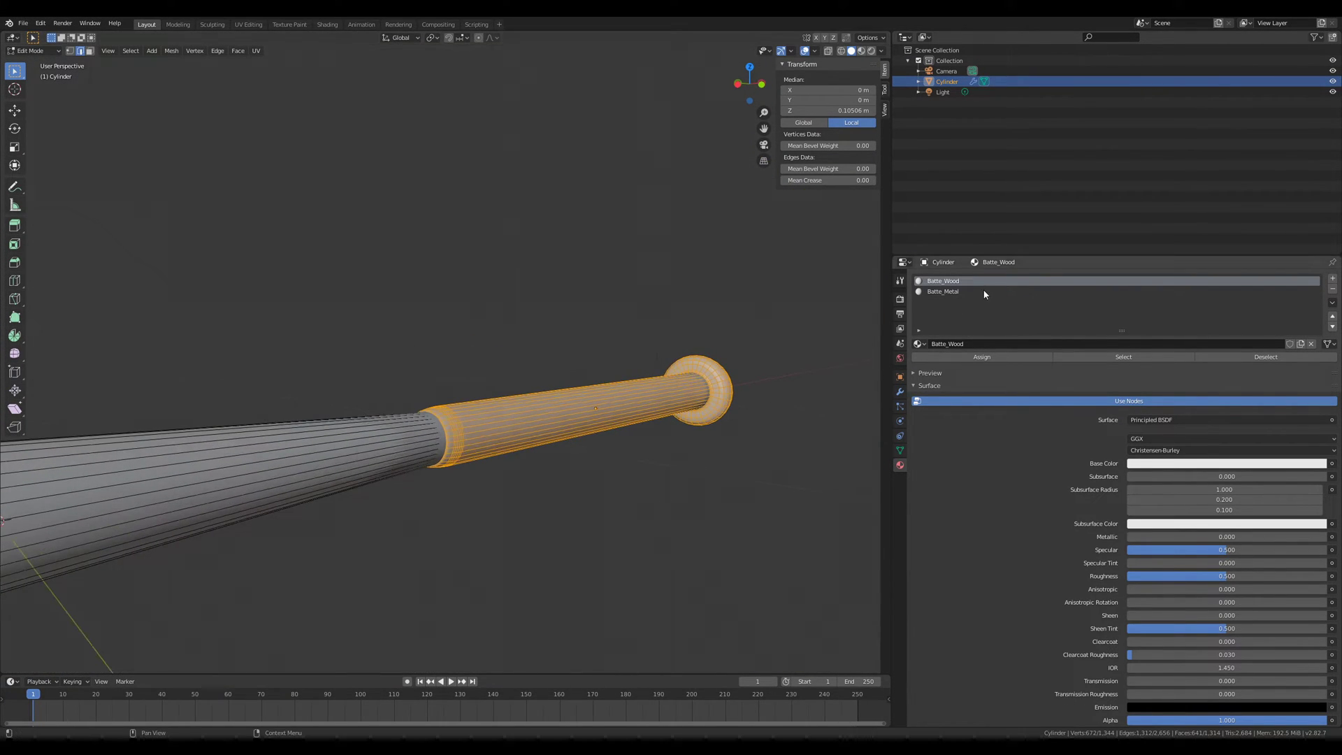
pyautogui.click(960, 292)
pyautogui.click(1016, 358)
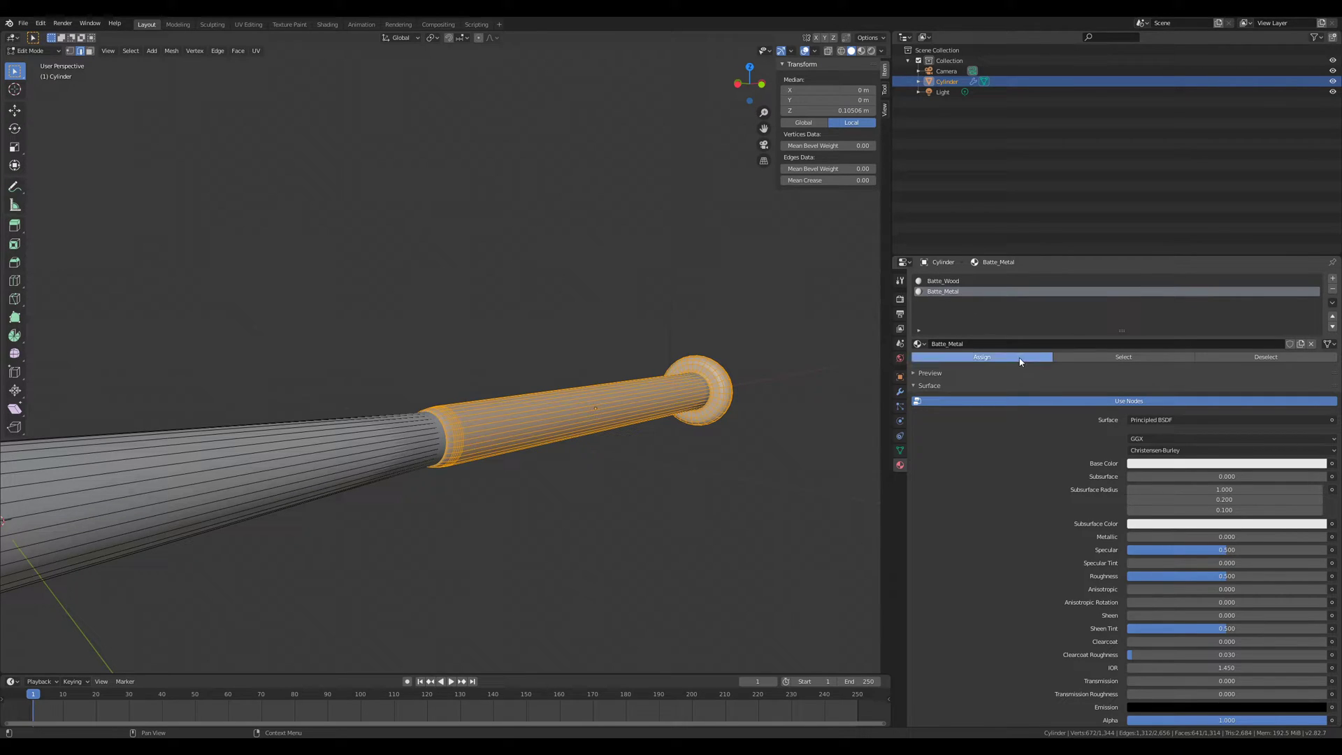
# Step: Deselect the mesh, return to Object Mode and save the file
pyautogui.press('a')
pyautogui.scroll(-5, 579, 455)
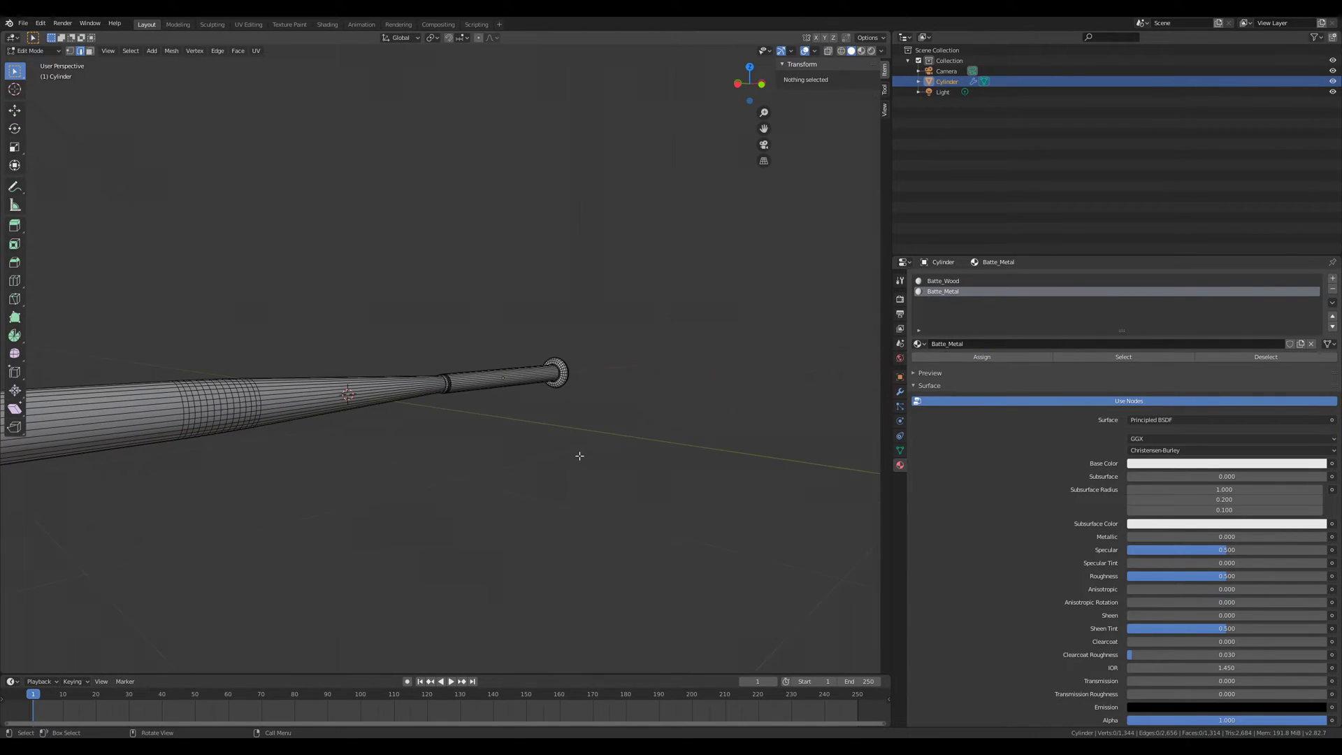
pyautogui.press('Tab')
pyautogui.scroll(-1, 530, 437)
pyautogui.keyDown('shift'); pyautogui.moveTo(530, 438); pyautogui.dragTo(605, 412, button='middle'); pyautogui.keyUp('shift')
pyautogui.hotkey('ctrl', 's')
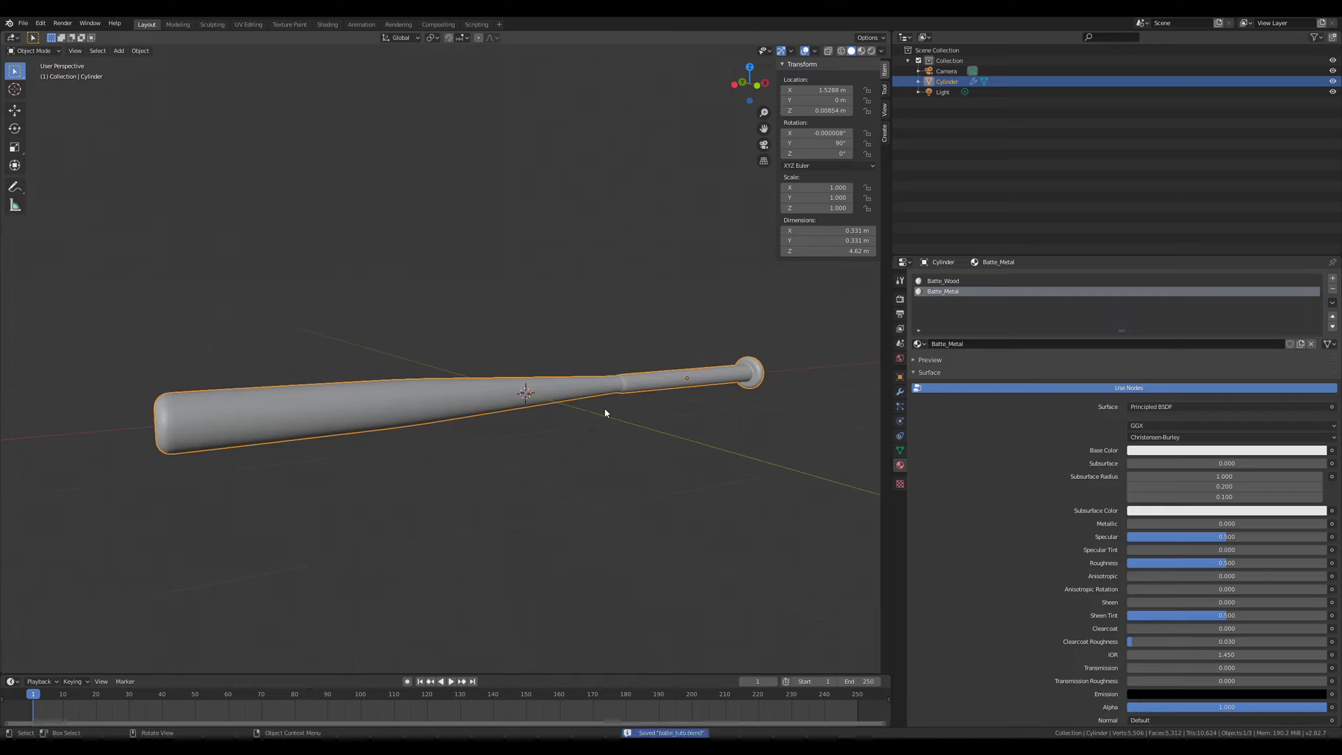
# Step: Replace the Outliner with the Shader Editor and enlarge its area in both directions
pyautogui.click(907, 39)
pyautogui.click(936, 103)
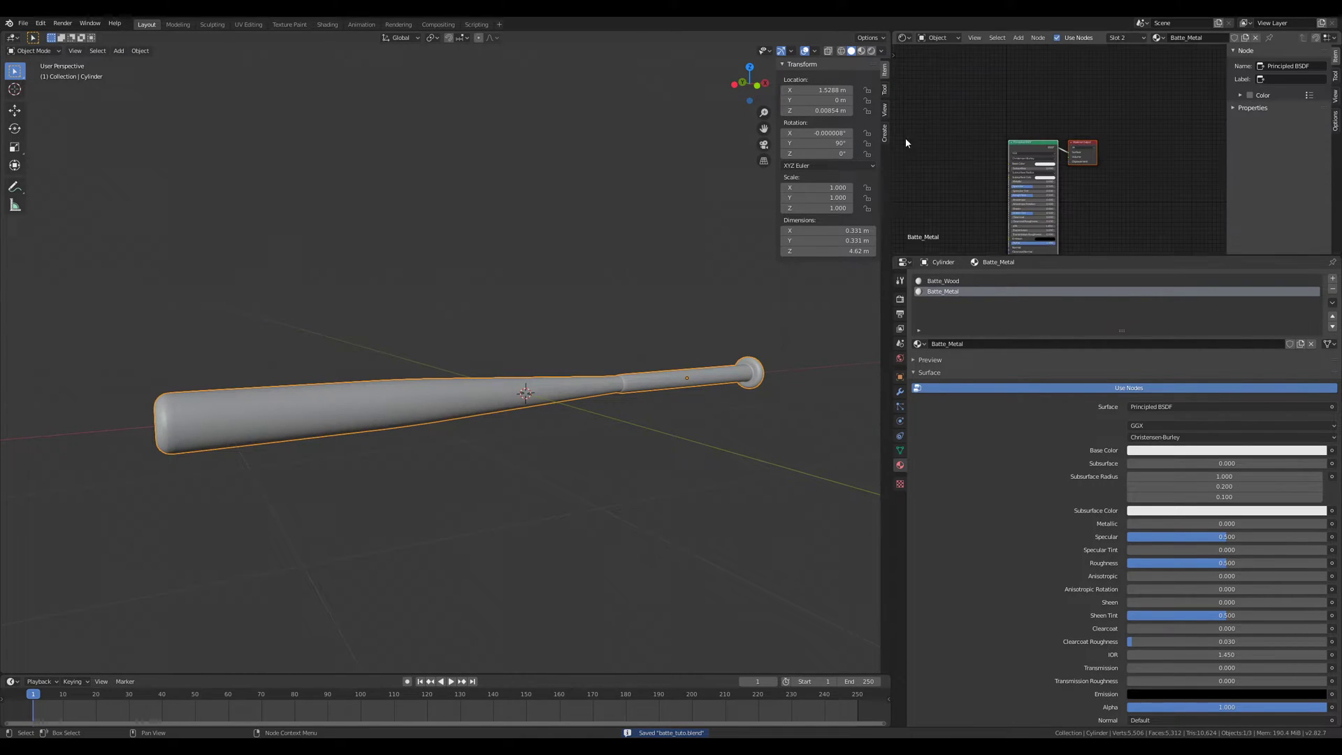
pyautogui.moveTo(893, 187); pyautogui.dragTo(742, 210)
pyautogui.moveTo(1007, 258); pyautogui.dragTo(1007, 364)
# Step: Display the bat's handle up close in rendered shading
pyautogui.scroll(3, 554, 340)
pyautogui.keyDown('shift'); pyautogui.moveTo(554, 340); pyautogui.dragTo(694, 61, button='middle'); pyautogui.keyUp('shift')
pyautogui.click(722, 51)
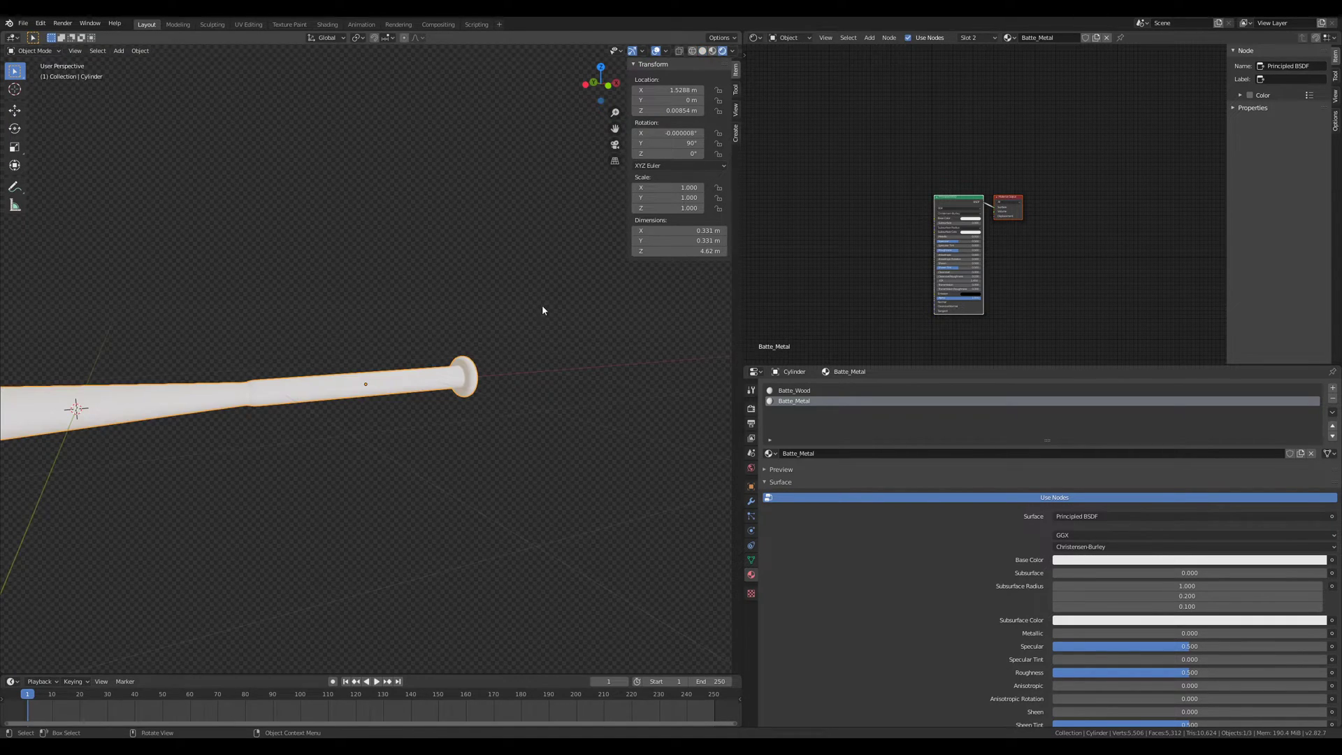
pyautogui.scroll(2, 371, 439)
pyautogui.keyDown('shift'); pyautogui.moveTo(371, 438); pyautogui.dragTo(416, 316, button='middle'); pyautogui.keyUp('shift')
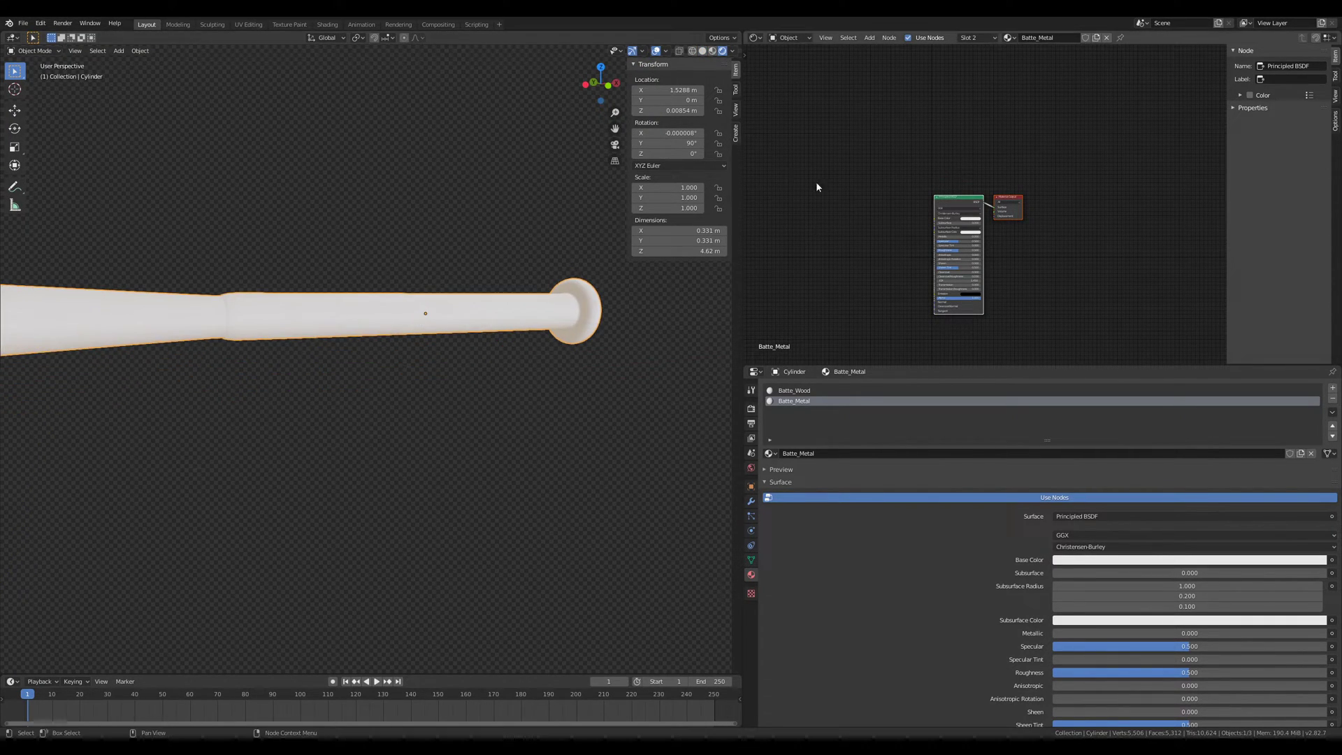
pyautogui.scroll(7, 531, 347)
pyautogui.scroll(-5, 524, 325)
pyautogui.moveTo(524, 326); pyautogui.dragTo(527, 374, button='middle')
pyautogui.scroll(5, 965, 258)
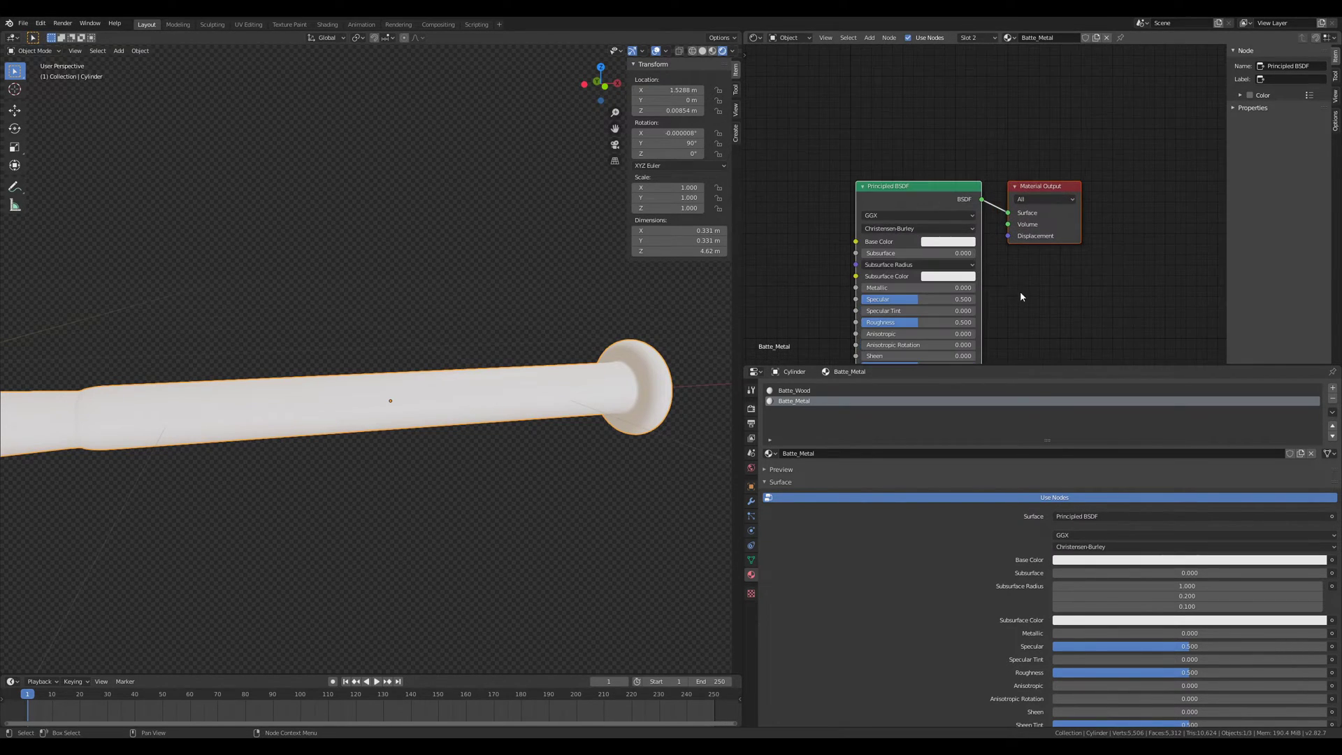
# Step: Widen the Shader Editor further and make free space beside the full Principled BSDF node
pyautogui.scroll(1, 1055, 213)
pyautogui.scroll(-1, 1056, 213)
pyautogui.moveTo(1056, 213)
pyautogui.mouseDown(button='middle')
pyautogui.moveTo(1063, 198)
pyautogui.moveTo(1076, 211)
pyautogui.mouseUp(button='middle')
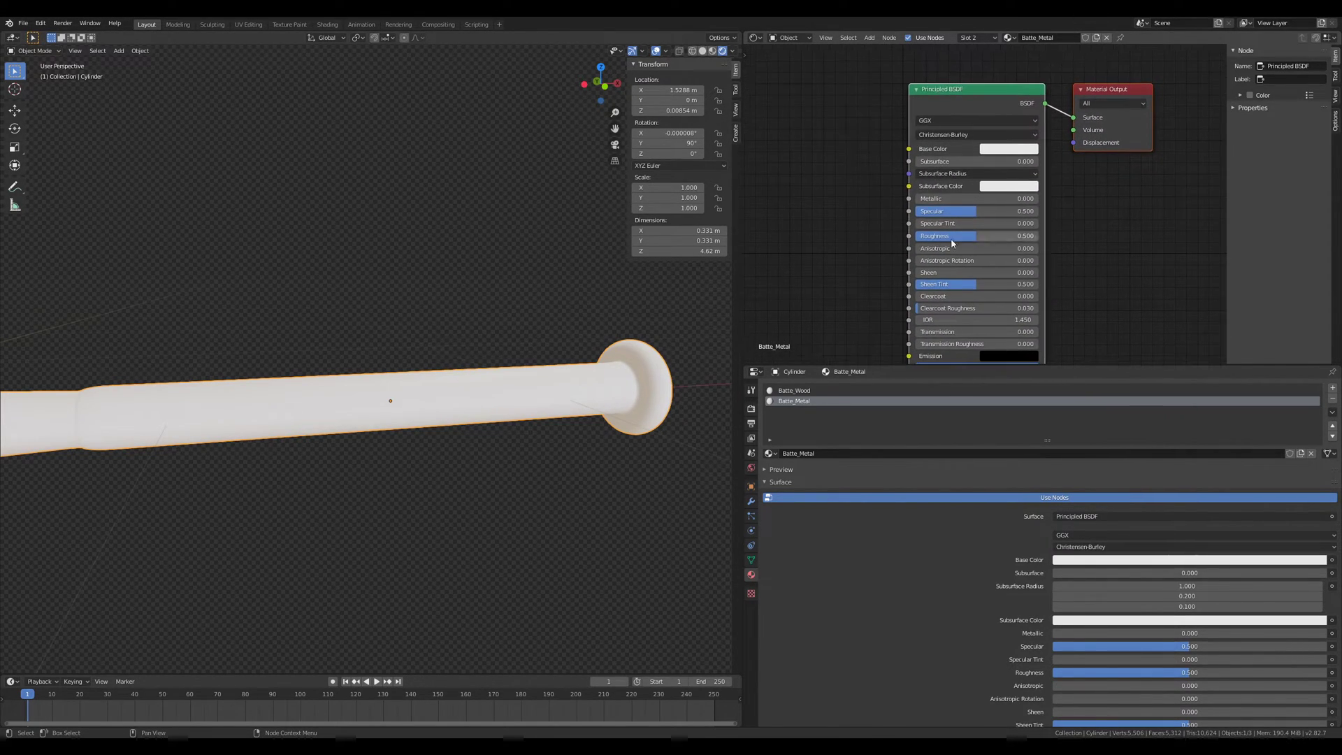
pyautogui.scroll(-1, 841, 276)
pyautogui.moveTo(742, 313); pyautogui.dragTo(562, 323)
pyautogui.moveTo(731, 274); pyautogui.dragTo(878, 250, button='middle')
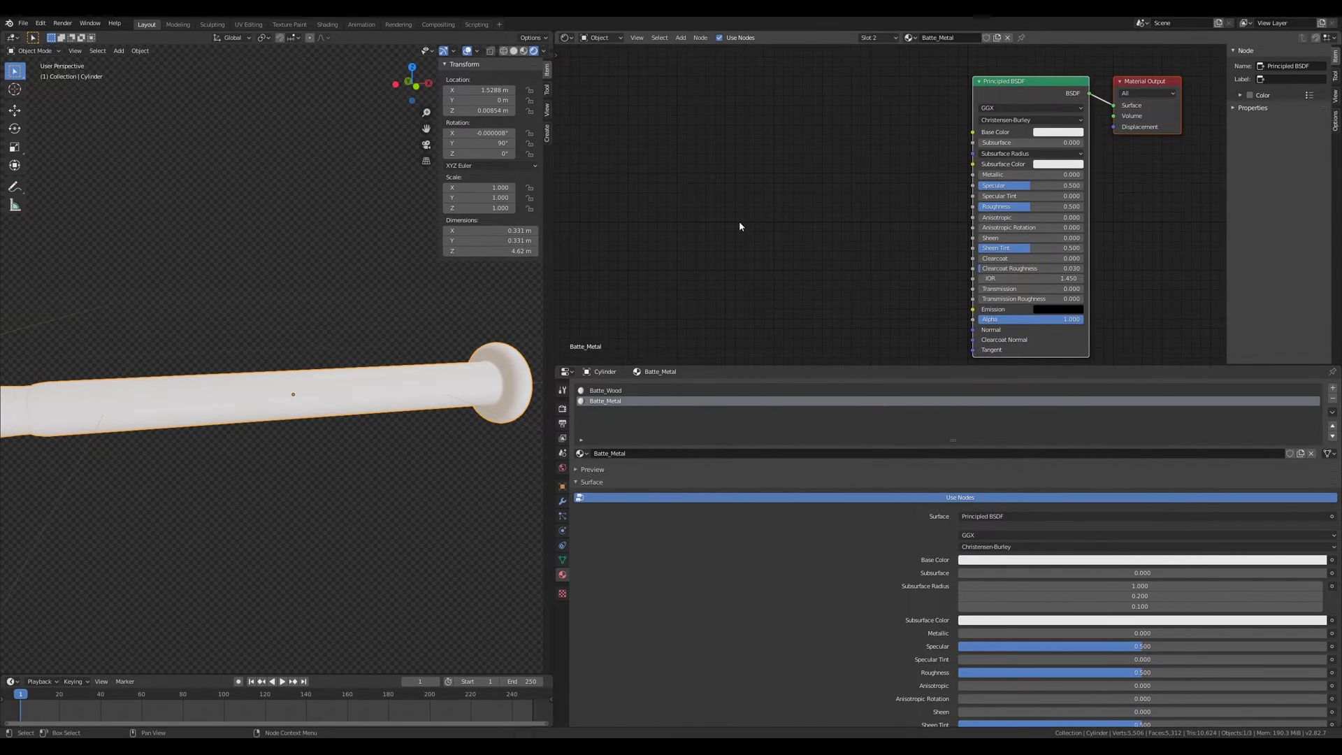
# Step: Add an Image Texture node to Batte_Metal, to the left of the Principled BSDF node
pyautogui.hotkey('shift', 'a')
pyautogui.moveTo(660, 201)
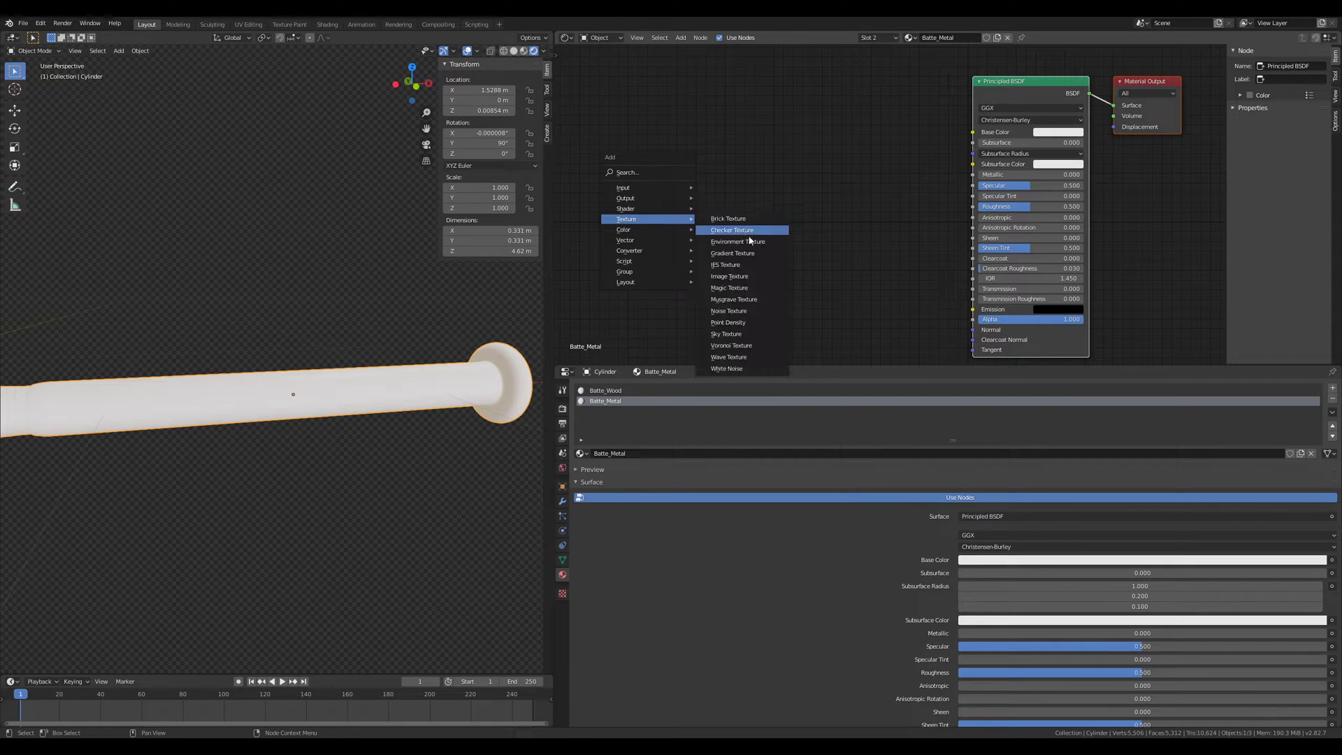
pyautogui.click(729, 276)
pyautogui.click(698, 209)
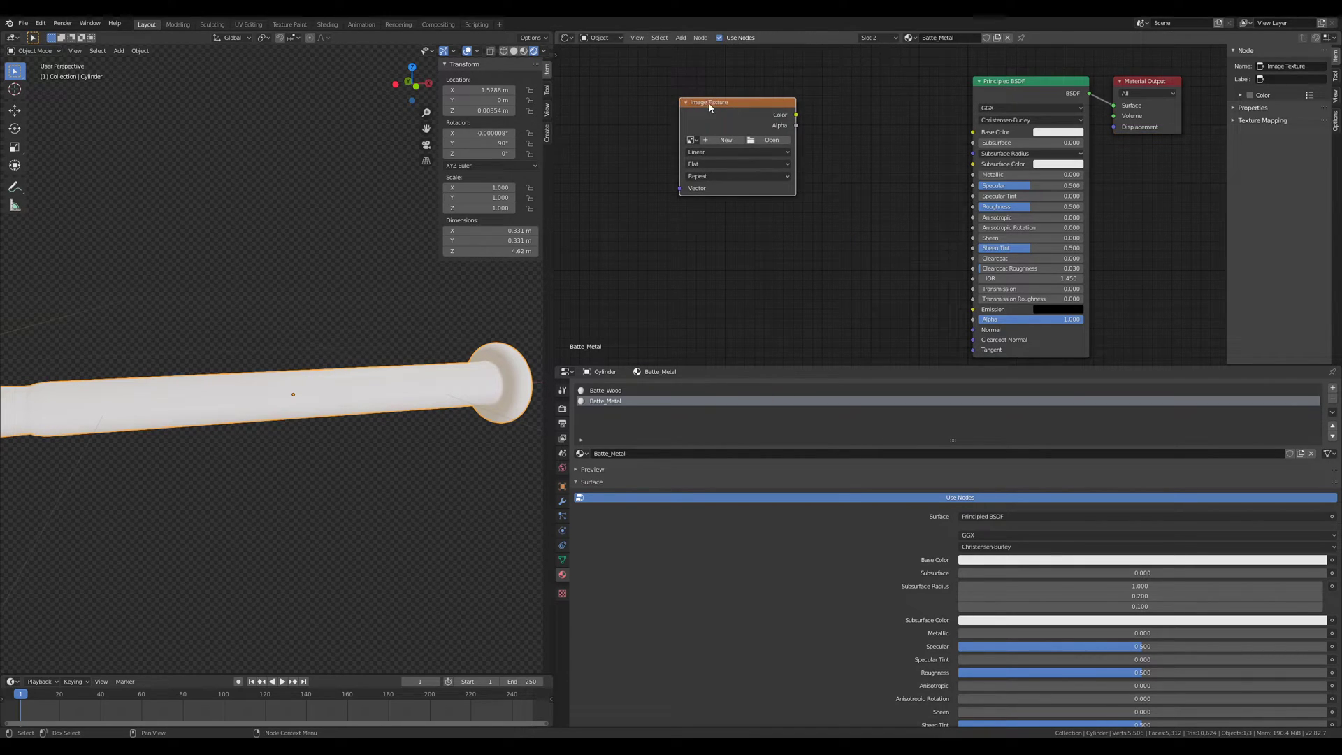
pyautogui.moveTo(707, 107); pyautogui.dragTo(690, 81)
# Step: Add a second Image Texture node below the first one
pyautogui.hotkey('shift', 'a')
pyautogui.moveTo(721, 82)
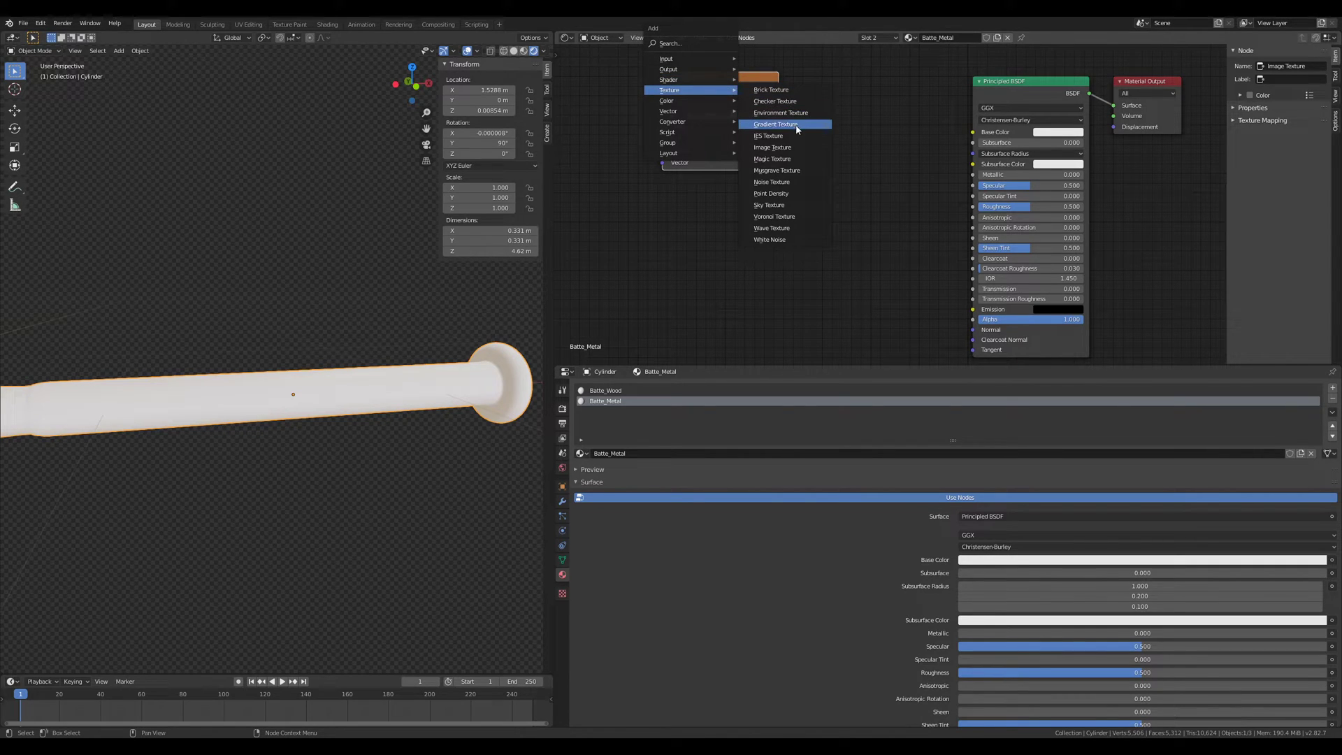
pyautogui.click(772, 147)
pyautogui.click(730, 238)
# Step: Add a third Image Texture node below the second, shifted slightly to its left
pyautogui.moveTo(831, 274); pyautogui.dragTo(861, 176, button='middle')
pyautogui.hotkey('shift', 'a')
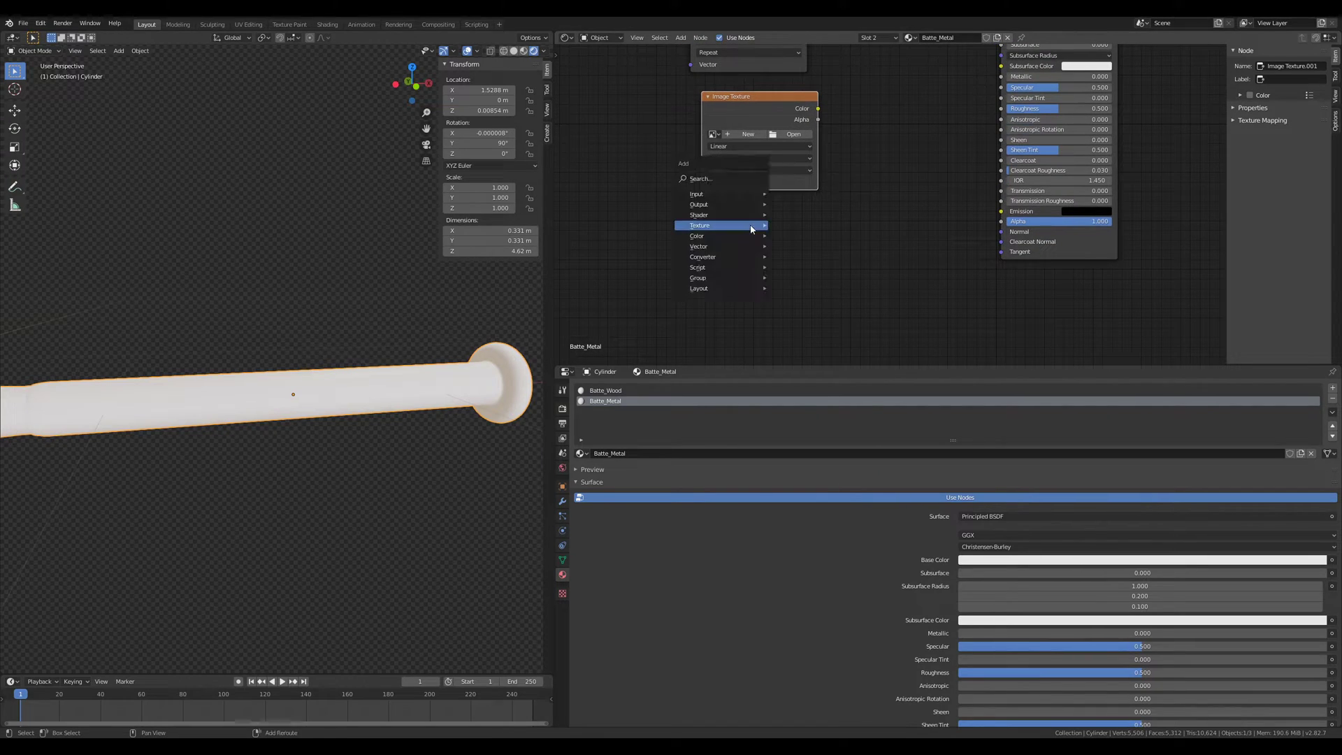
pyautogui.moveTo(751, 228)
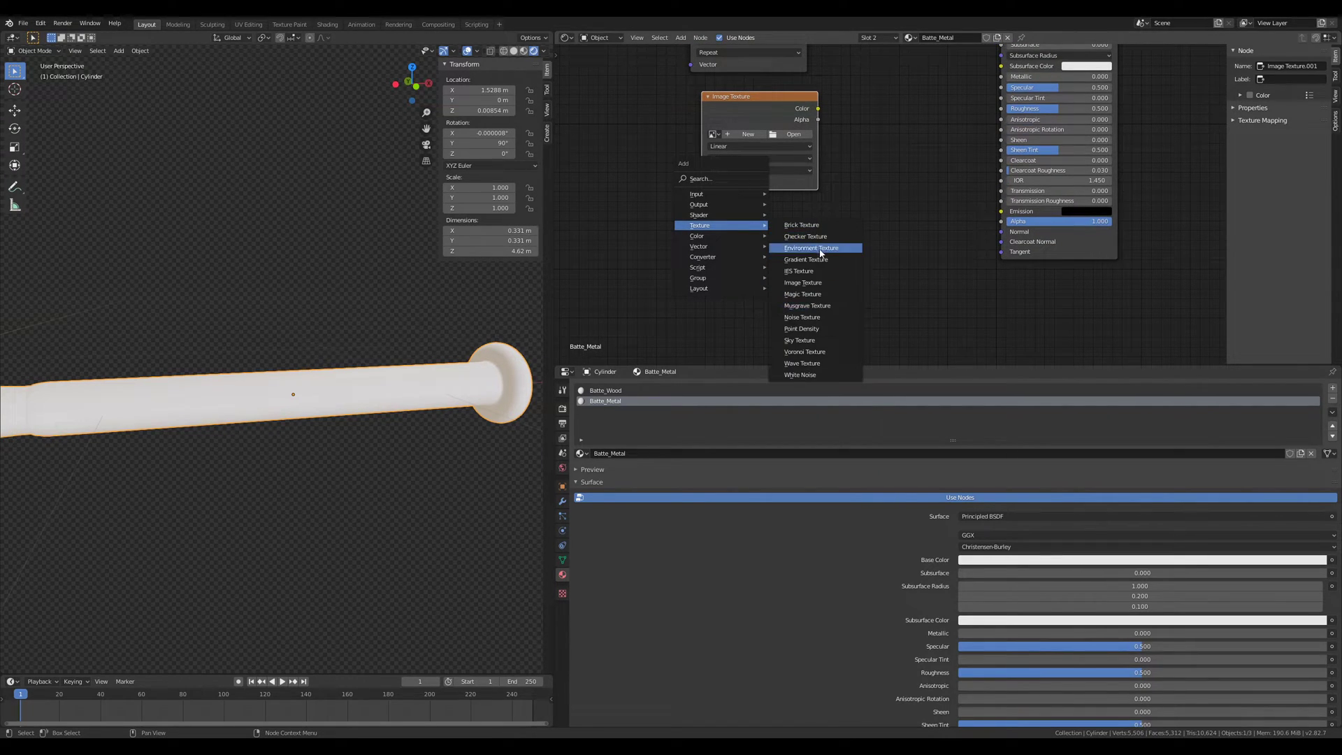
pyautogui.click(810, 283)
pyautogui.click(660, 239)
pyautogui.moveTo(716, 253); pyautogui.dragTo(687, 250)
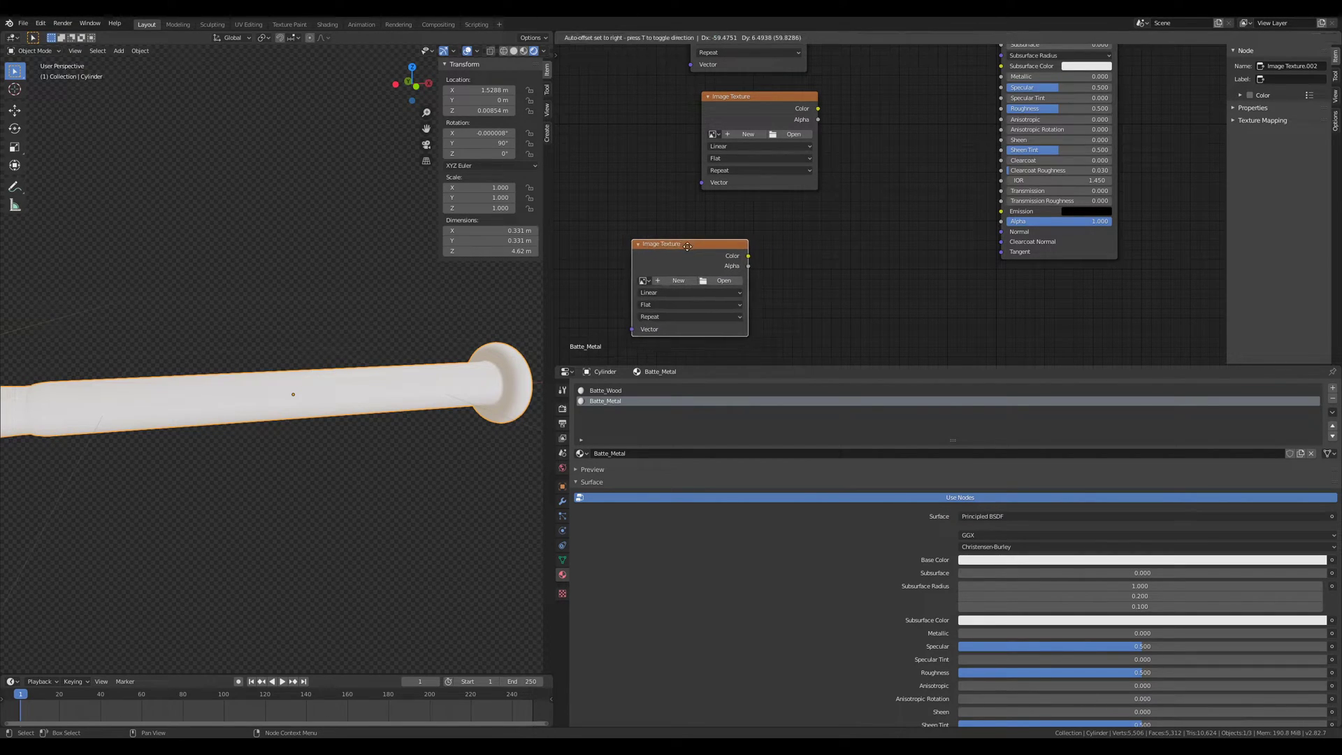
# Step: Add a Normal Map node between the third Image Texture node and the Principled BSDF
pyautogui.hotkey('shift', 'a')
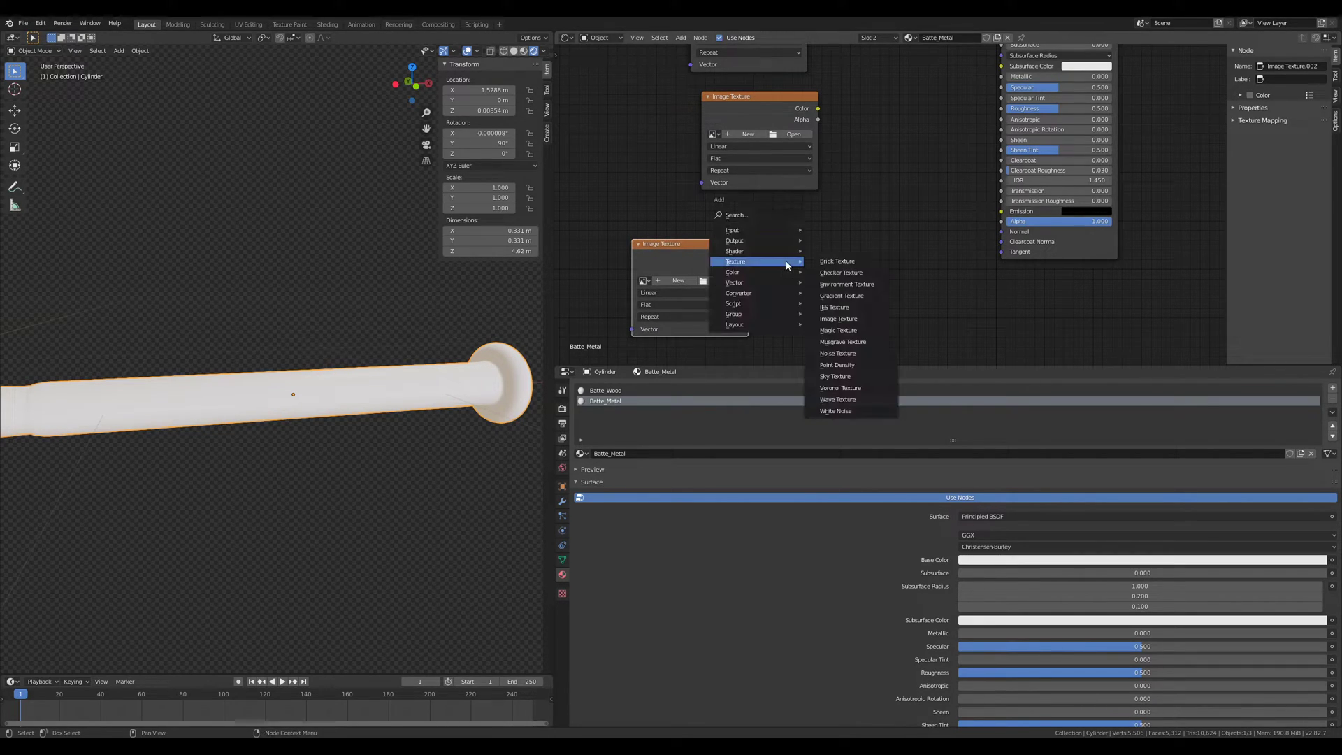
pyautogui.moveTo(783, 292)
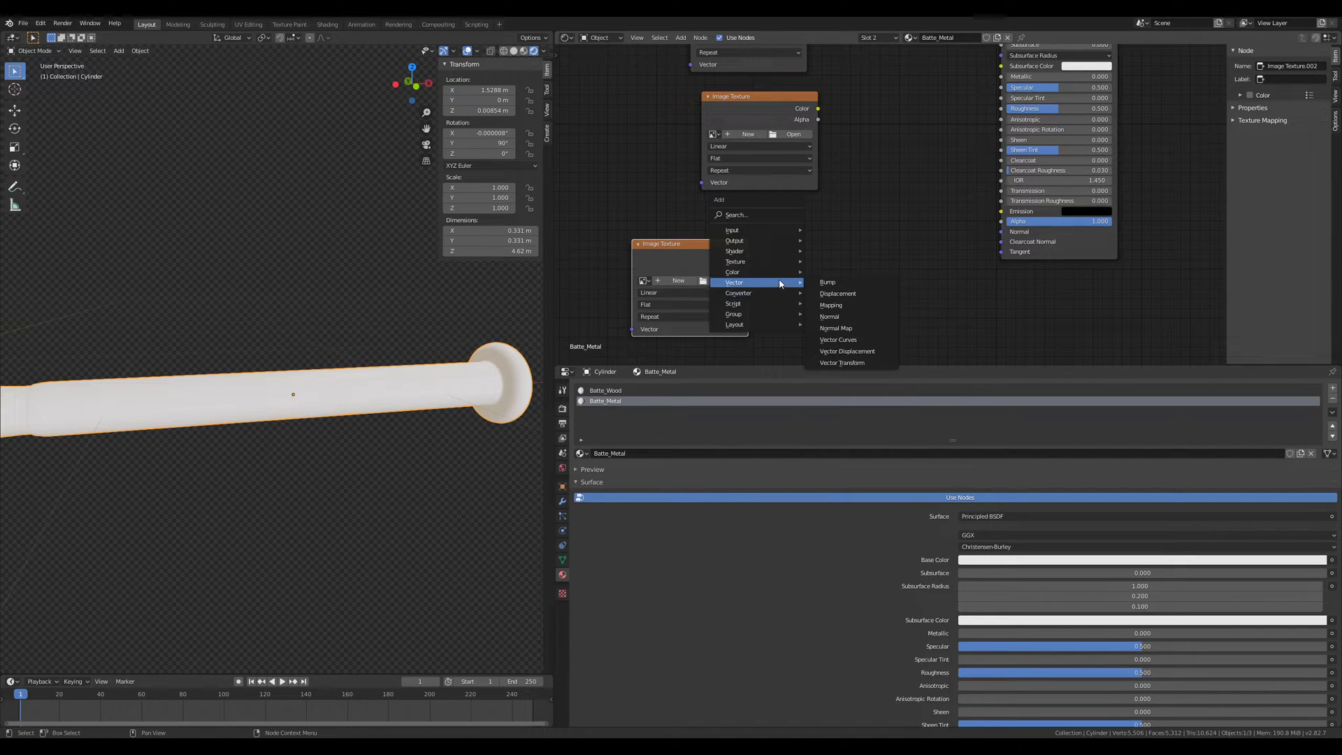
pyautogui.click(838, 328)
pyautogui.click(837, 242)
# Step: Browse to the Wood037_4K-JPG folder inside Stream_Blender to choose images for the first Image Texture node
pyautogui.moveTo(969, 251); pyautogui.dragTo(991, 374, button='middle')
pyautogui.click(789, 142)
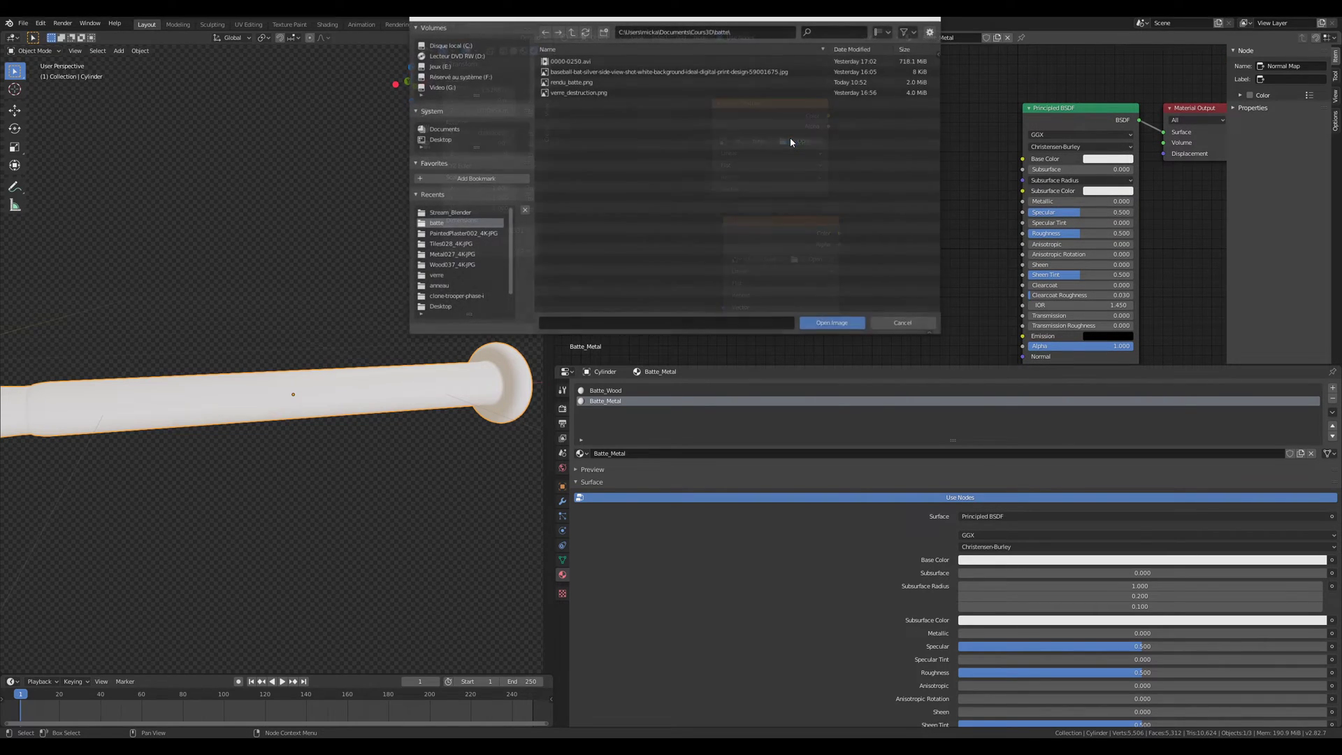
pyautogui.click(570, 32)
pyautogui.click(570, 32)
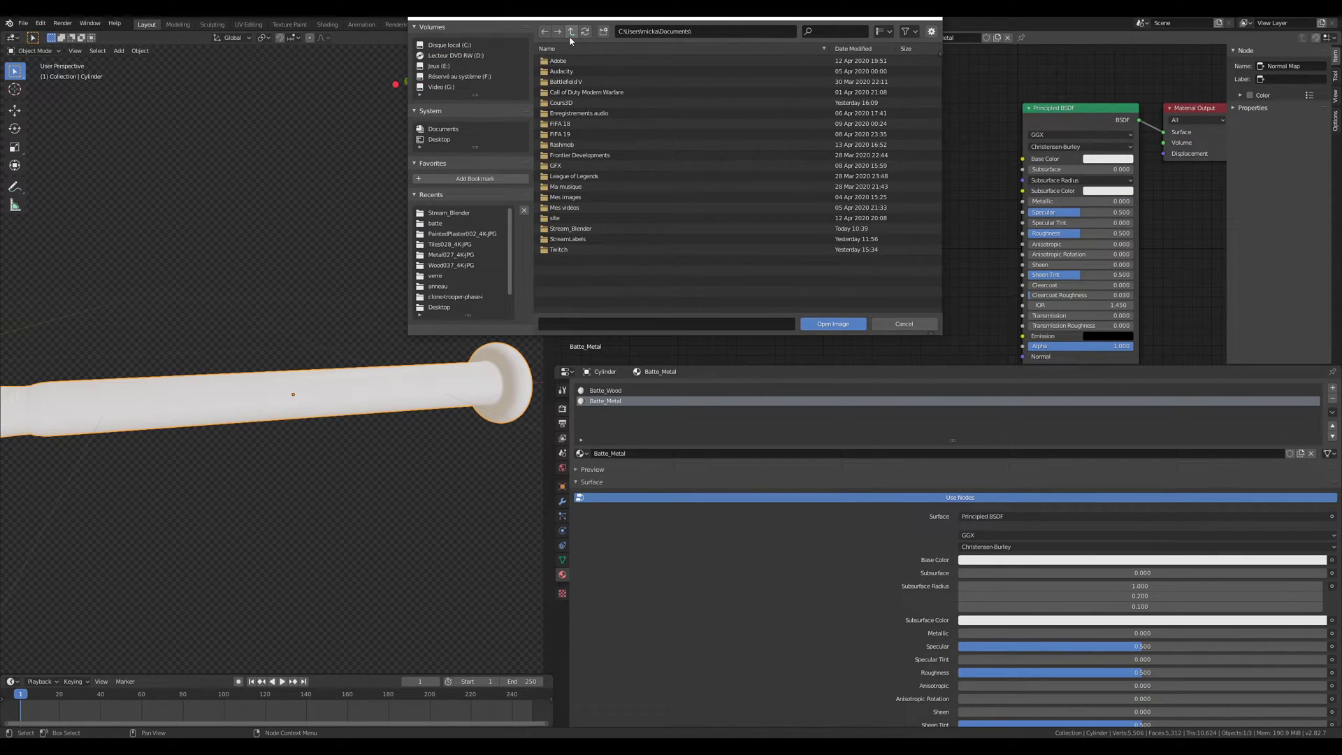
pyautogui.click(591, 233)
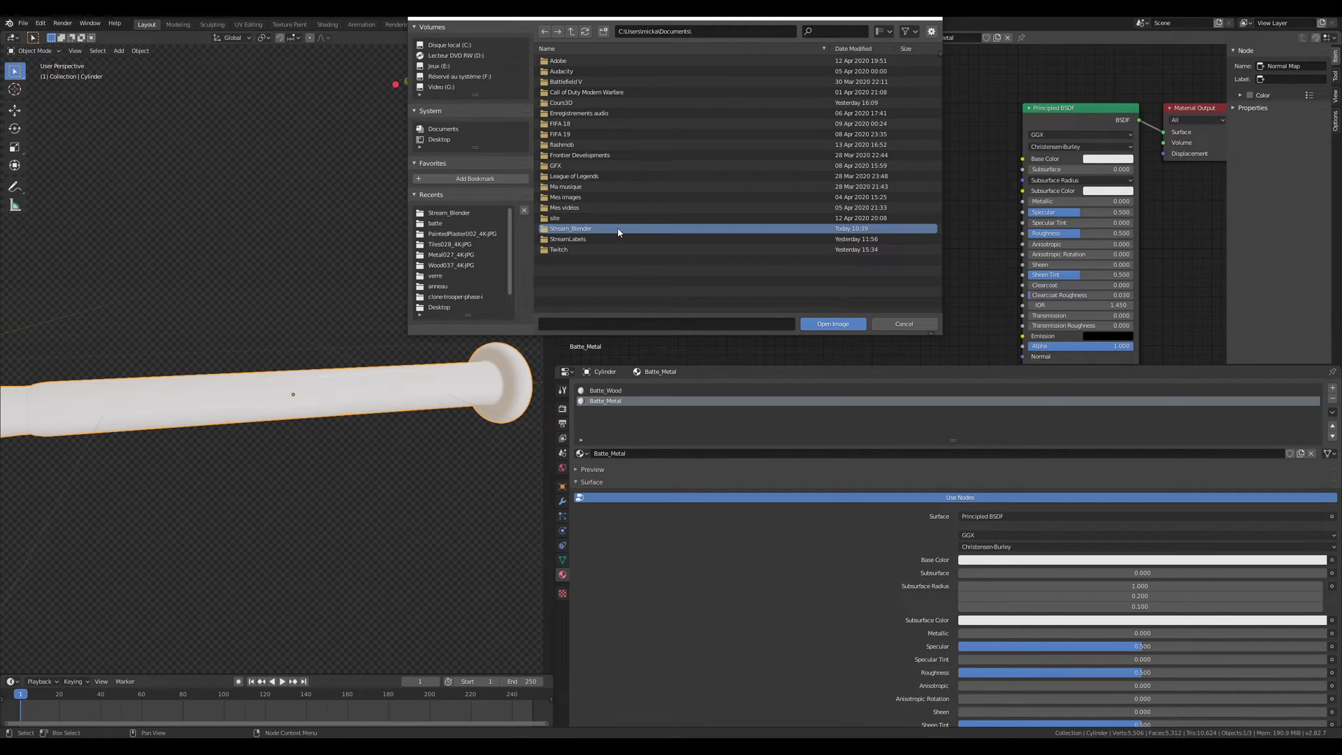
pyautogui.doubleClick(617, 233)
pyautogui.doubleClick(610, 102)
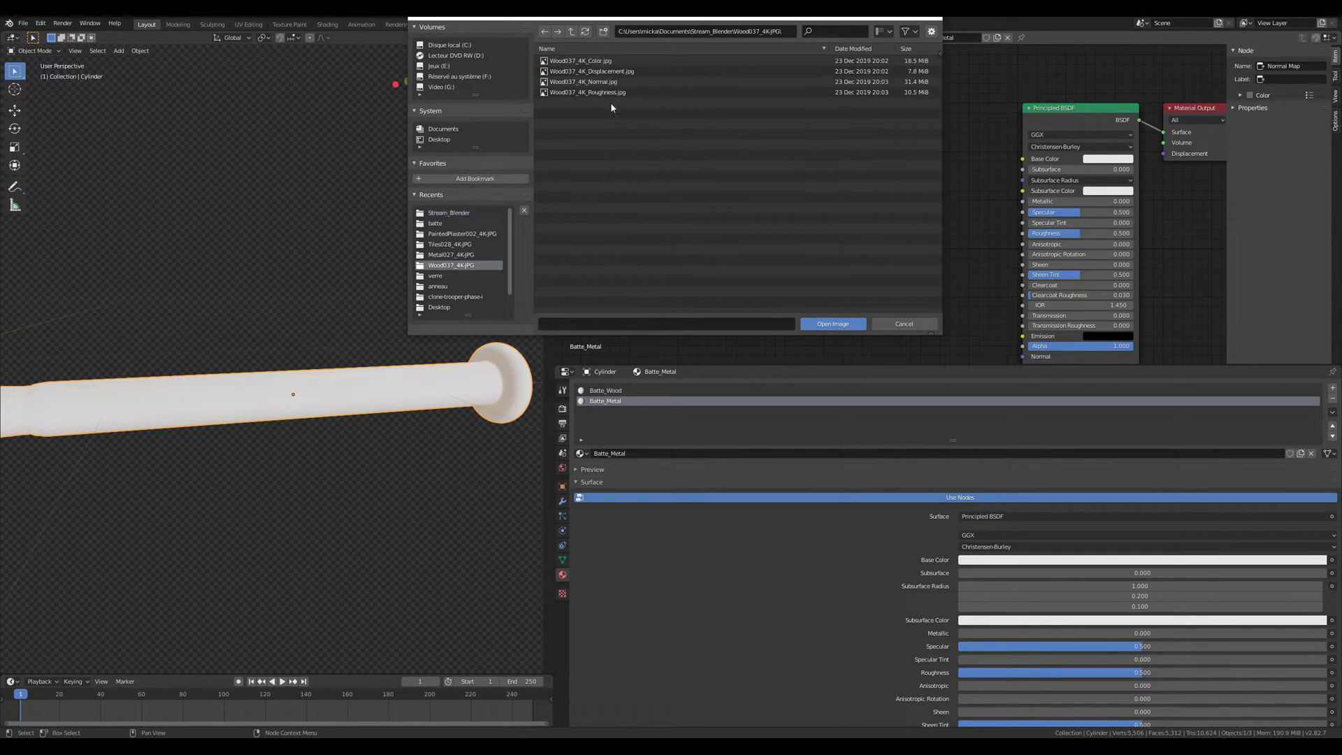
# Step: Load the Wood037_4K Color, Normal and Roughness images, leaving out Displacement, and shift the first Image Texture node up and to the left
pyautogui.moveTo(638, 130); pyautogui.dragTo(601, 63)
pyautogui.keyDown('ctrl'); pyautogui.click(629, 71); pyautogui.keyUp('ctrl')
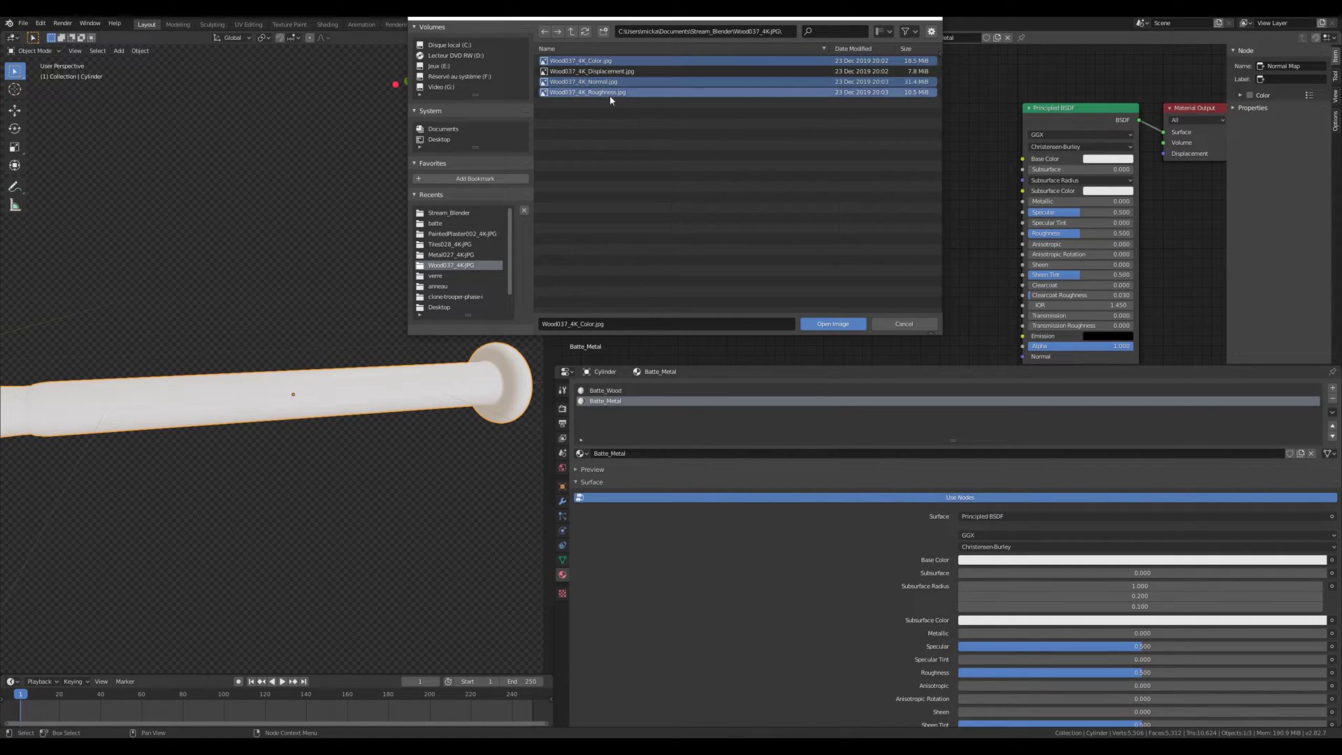
pyautogui.click(833, 323)
pyautogui.moveTo(747, 143); pyautogui.dragTo(724, 106)
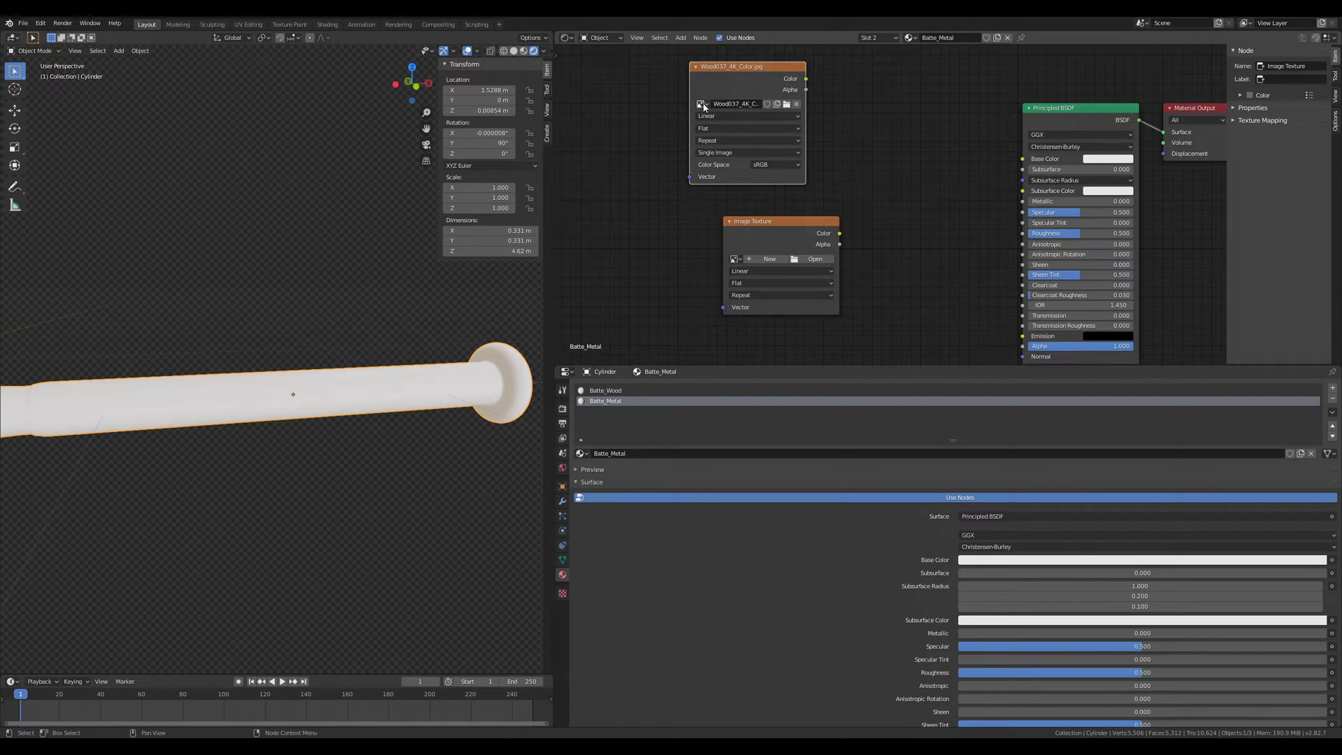
# Step: Try to connect the Wood037_4K_Color.jpg node's Color output to the Base Color of Batte_Metal's Principled BSDF
pyautogui.moveTo(805, 109); pyautogui.dragTo(1030, 163)
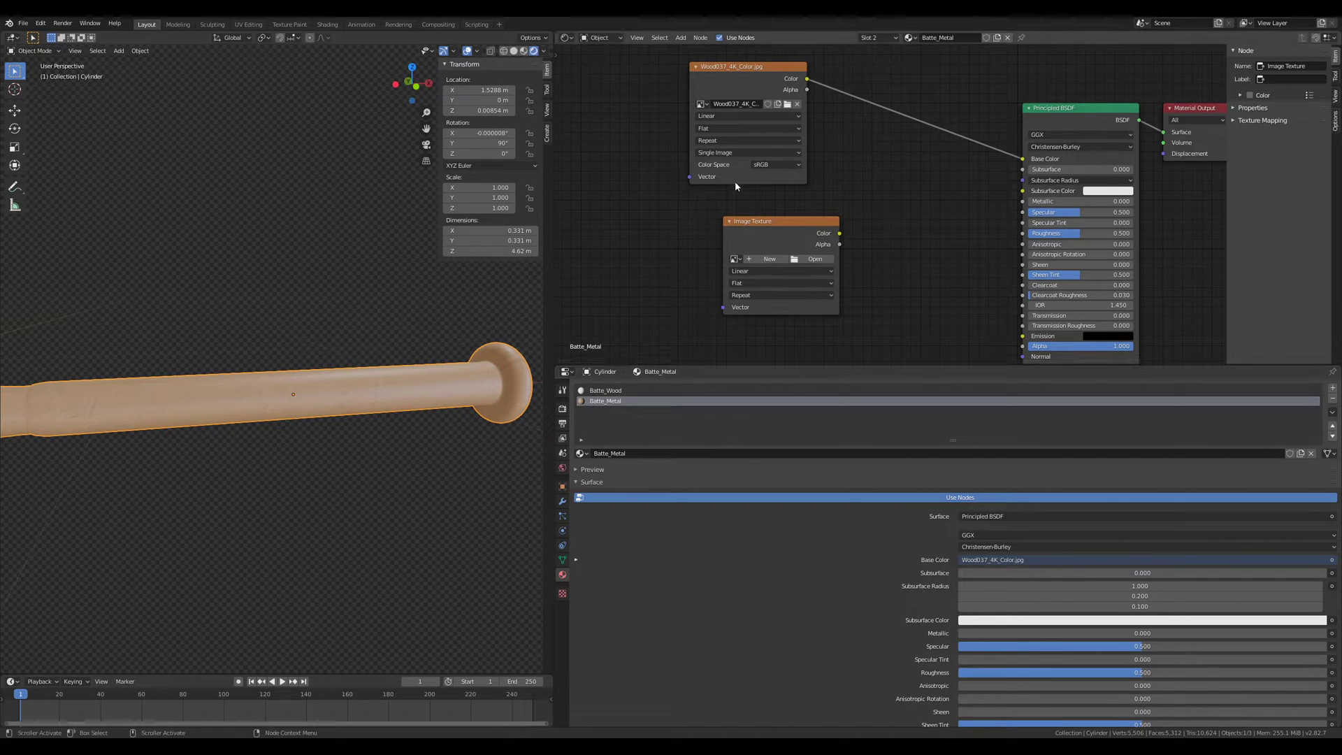
pyautogui.hotkey('ctrl', 'z')
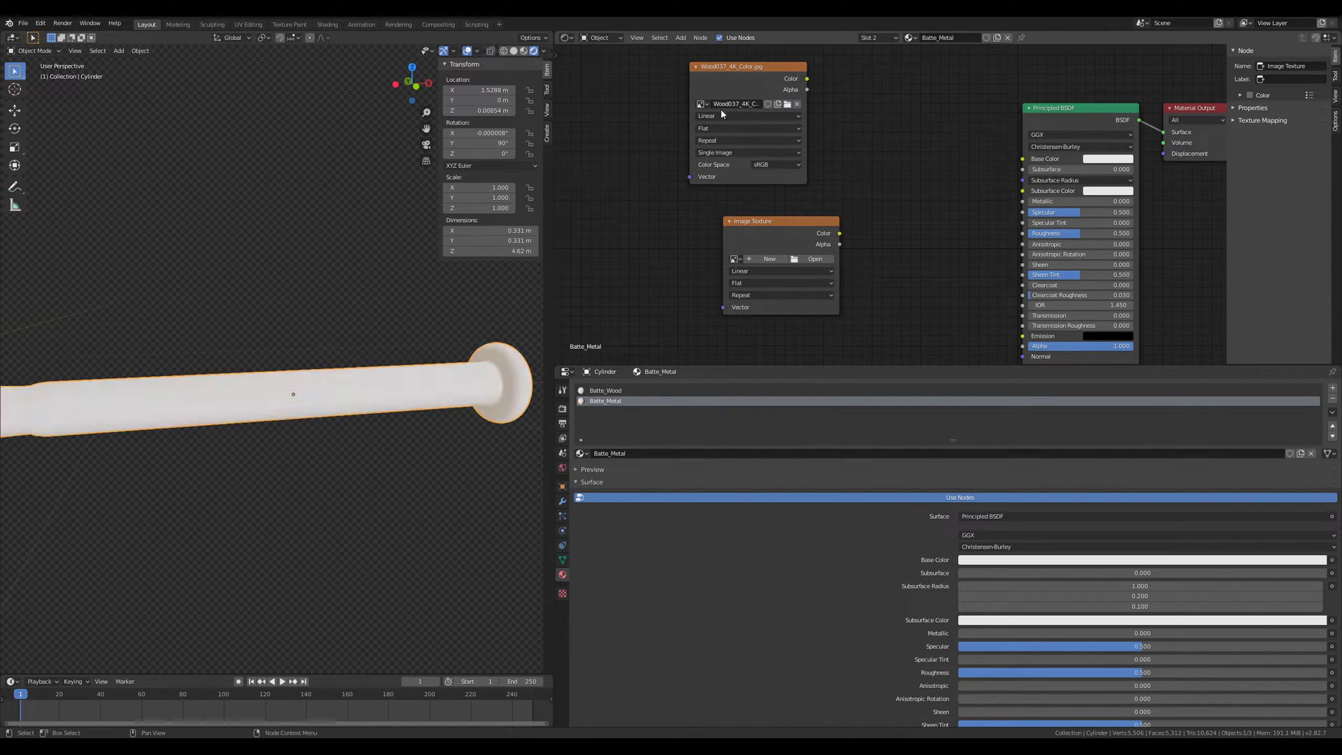
# Step: Check the Batte_Wood node tree, return to Batte_Metal and select its three Image Texture nodes and Normal Map node
pyautogui.click(696, 390)
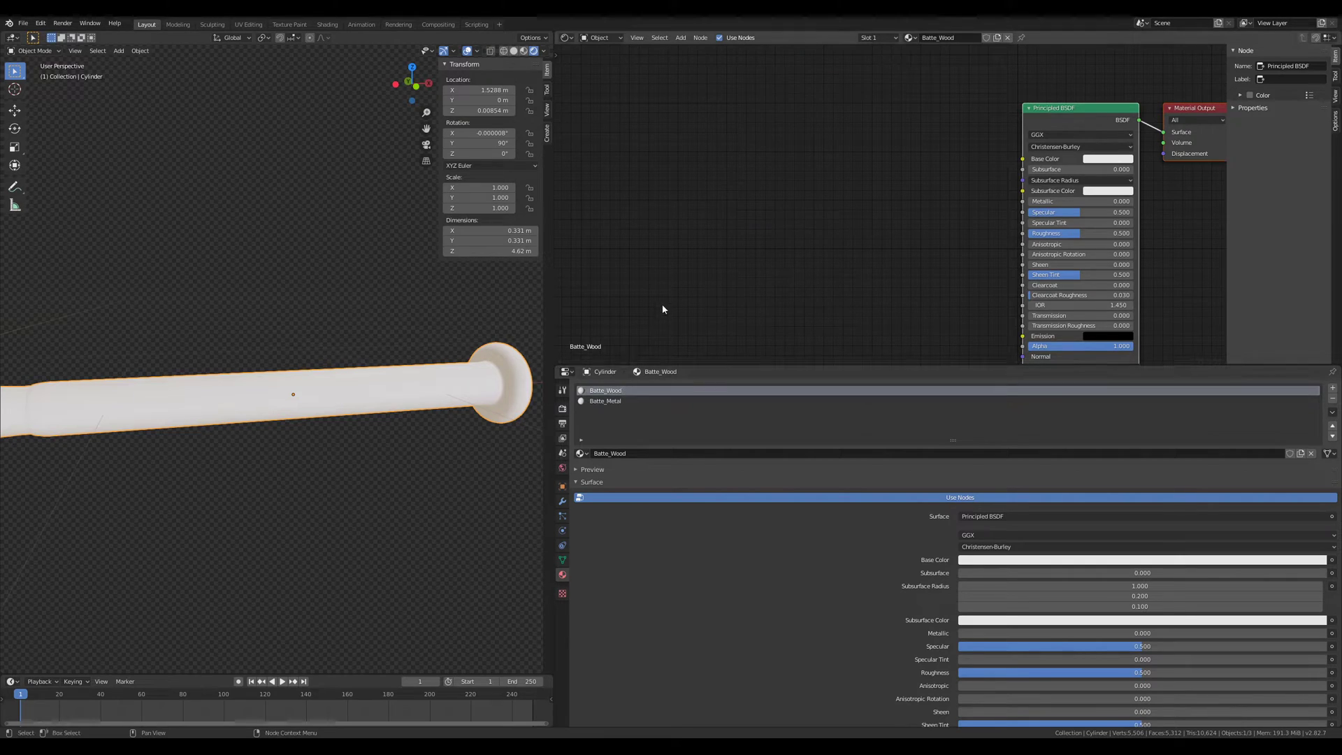
pyautogui.click(632, 401)
pyautogui.scroll(-3, 676, 231)
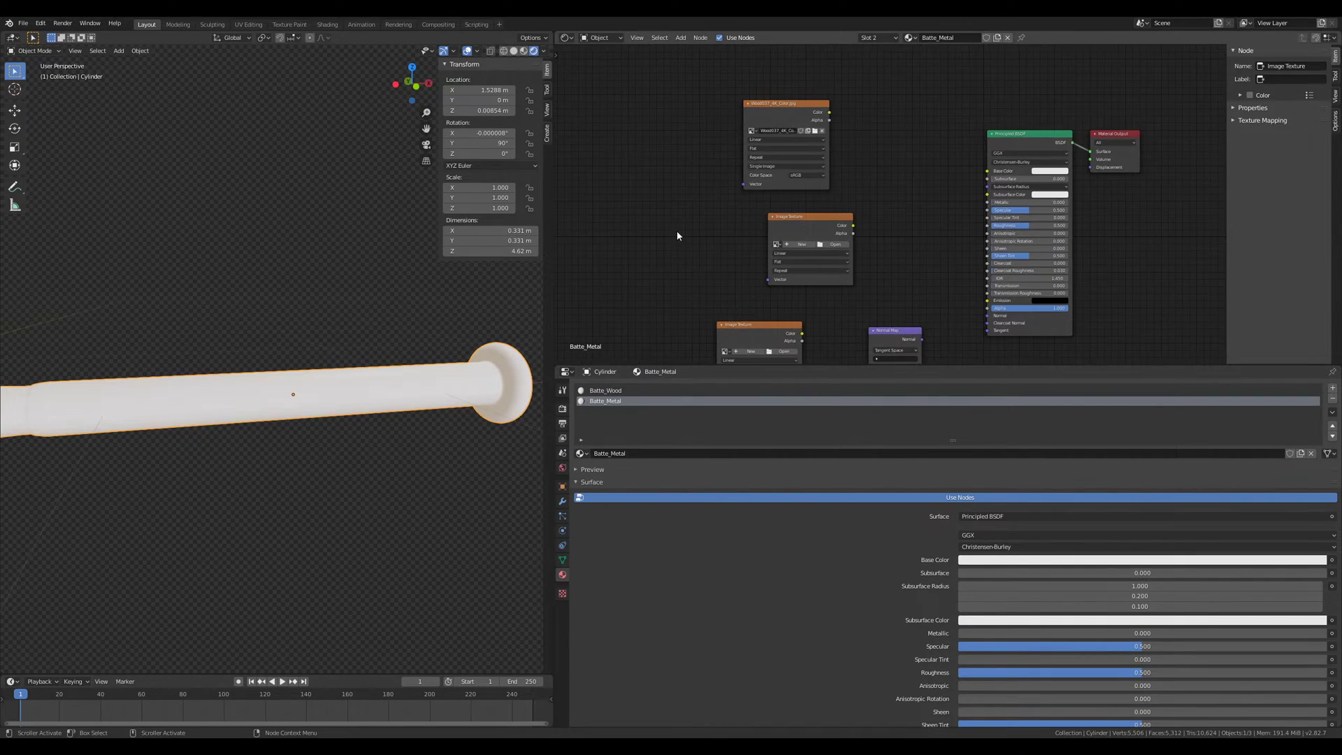
pyautogui.moveTo(686, 170); pyautogui.dragTo(686, 153, button='middle')
pyautogui.moveTo(687, 60); pyautogui.dragTo(920, 308)
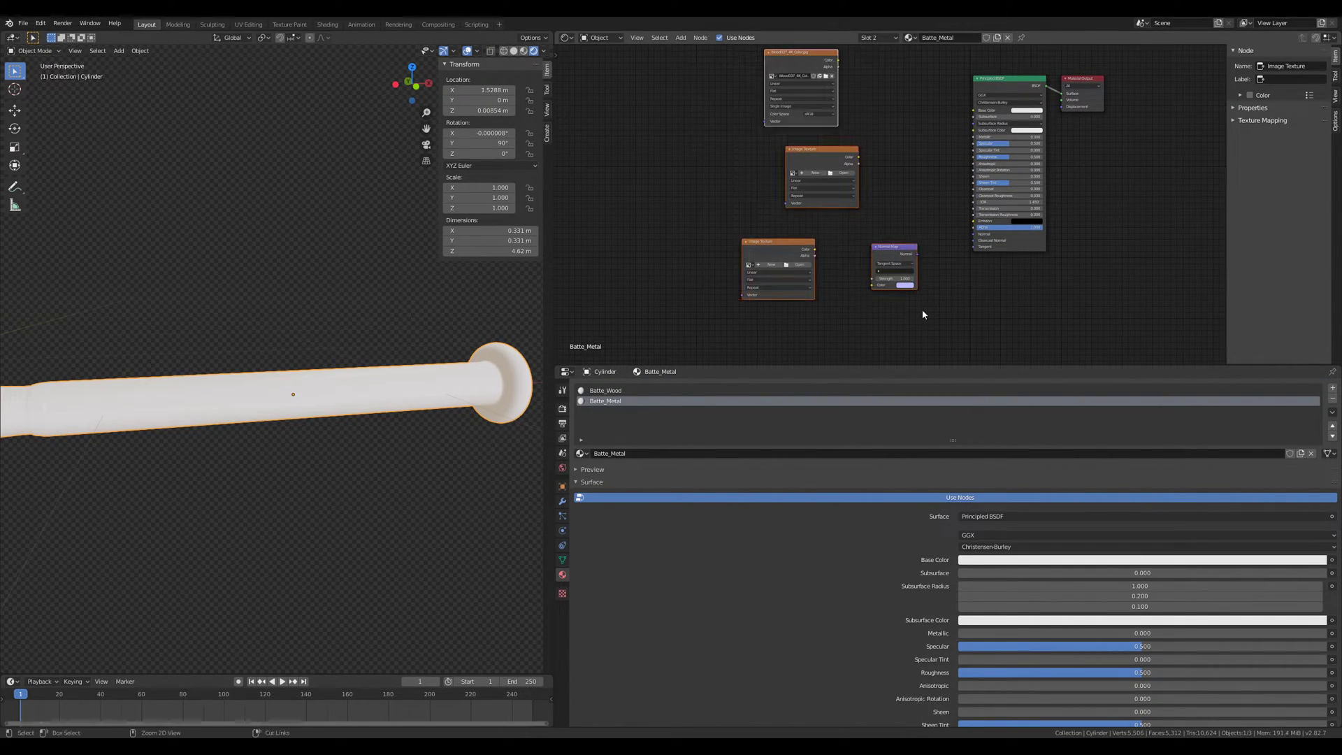
# Step: Paste the copied image texture and normal map nodes into the Batte_Wood material and connect Wood037_4K_Color.jpg to Base Color
pyautogui.click(769, 390)
pyautogui.hotkey('ctrl', 'v')
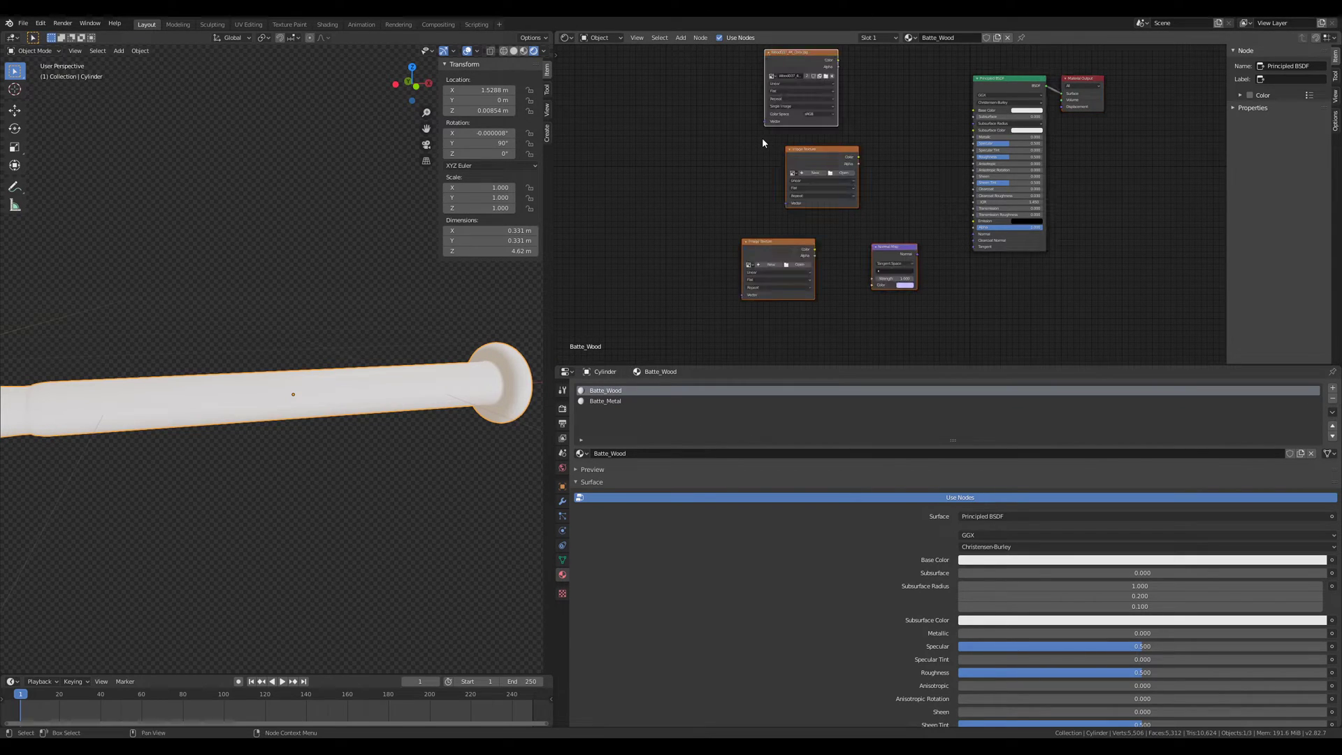
pyautogui.moveTo(863, 109); pyautogui.dragTo(835, 212, button='middle')
pyautogui.scroll(2, 840, 209)
pyautogui.moveTo(772, 147); pyautogui.dragTo(995, 223)
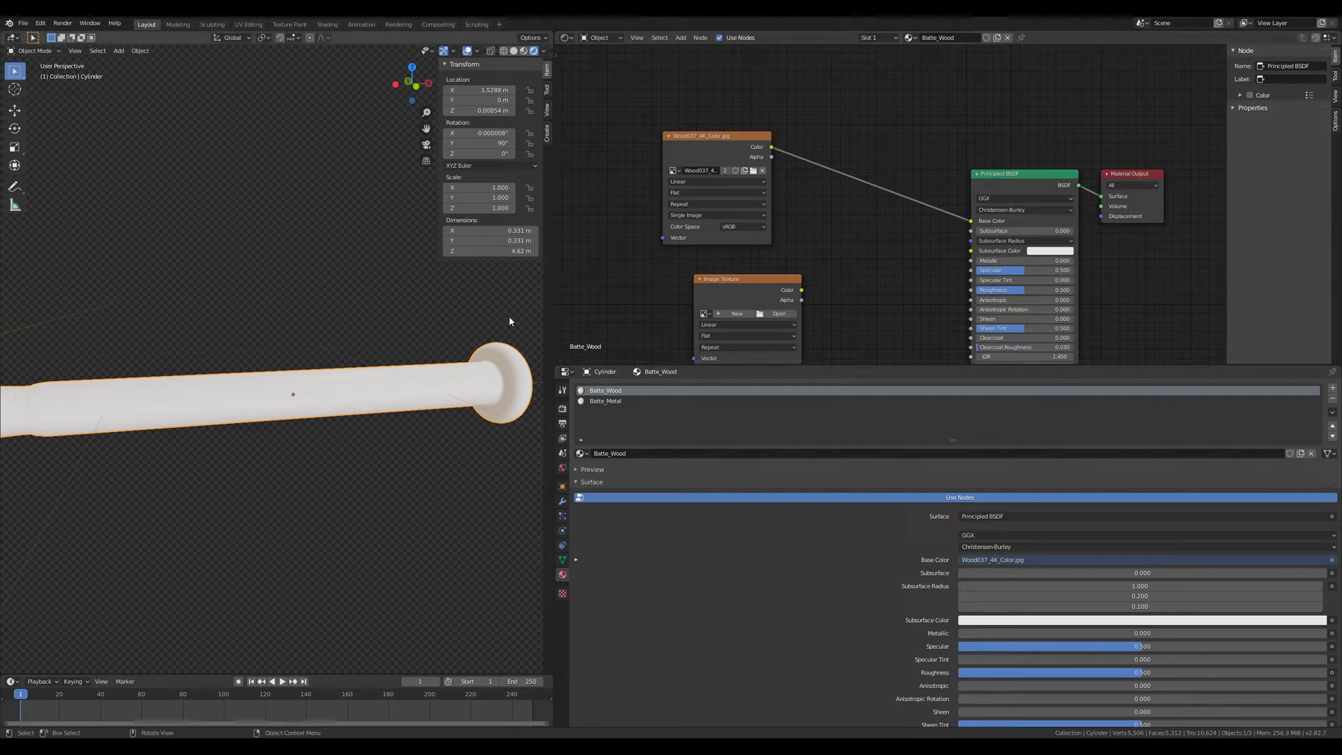
pyautogui.scroll(-4, 270, 420)
pyautogui.scroll(3, 305, 372)
pyautogui.scroll(2, 369, 387)
pyautogui.scroll(5, 300, 367)
pyautogui.scroll(-4, 299, 366)
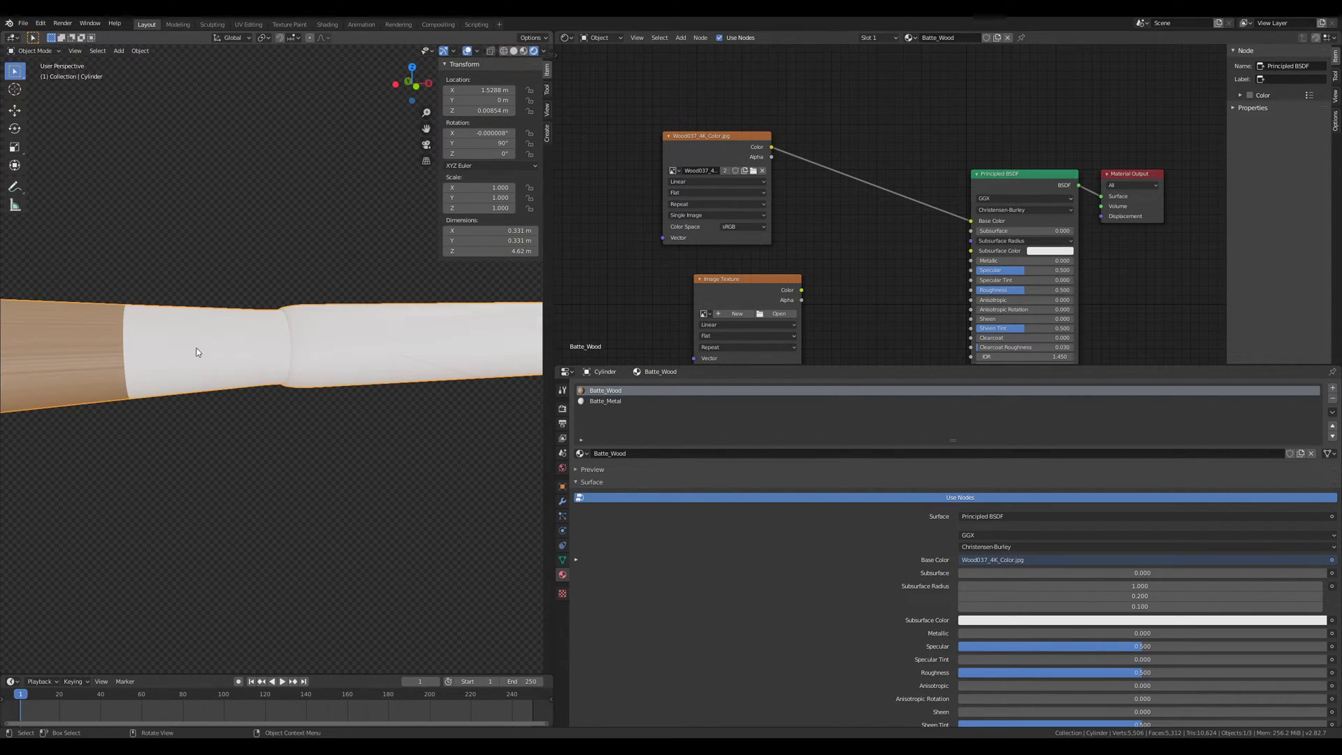
pyautogui.moveTo(820, 279)
pyautogui.mouseDown(button='middle')
pyautogui.moveTo(791, 204)
pyautogui.moveTo(815, 260)
pyautogui.mouseUp(button='middle')
pyautogui.press('Tab')
pyautogui.moveTo(232, 370); pyautogui.dragTo(107, 114, button='middle')
pyautogui.click(90, 51)
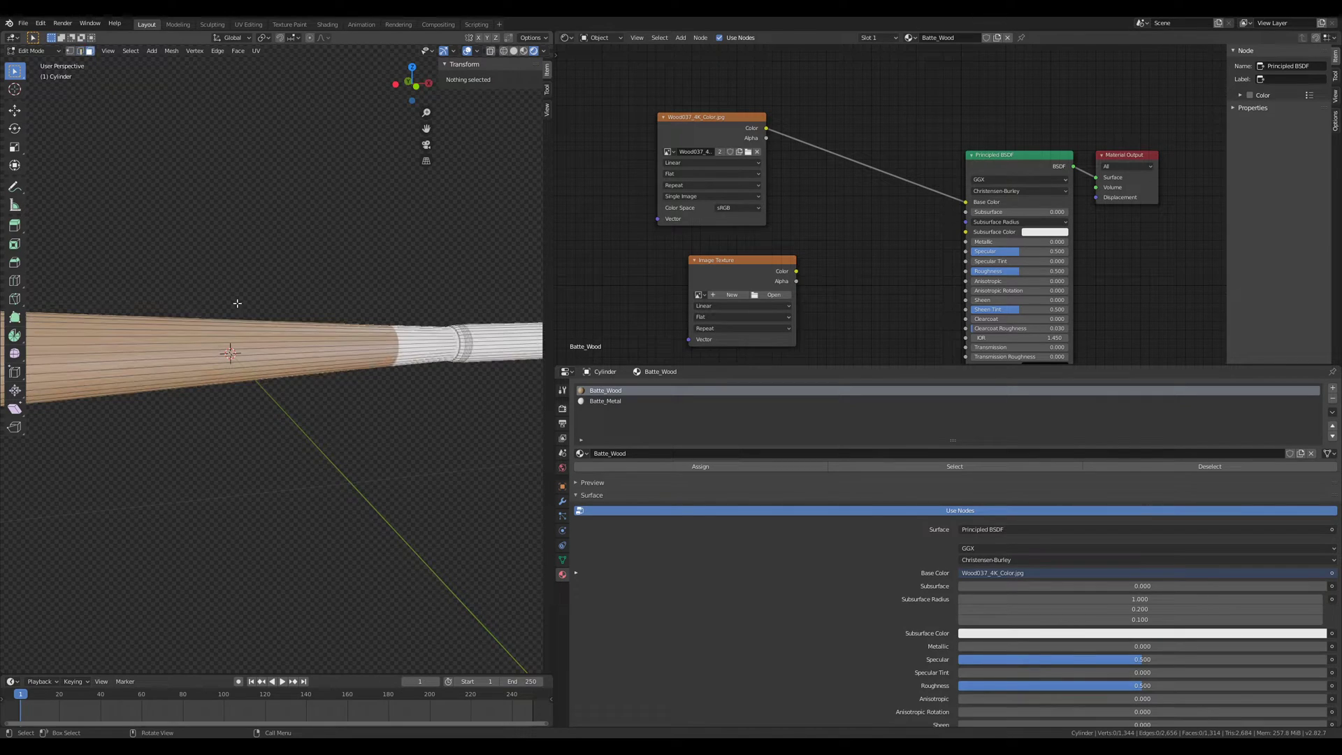
pyautogui.keyDown('alt'); pyautogui.click(292, 328); pyautogui.keyUp('alt')
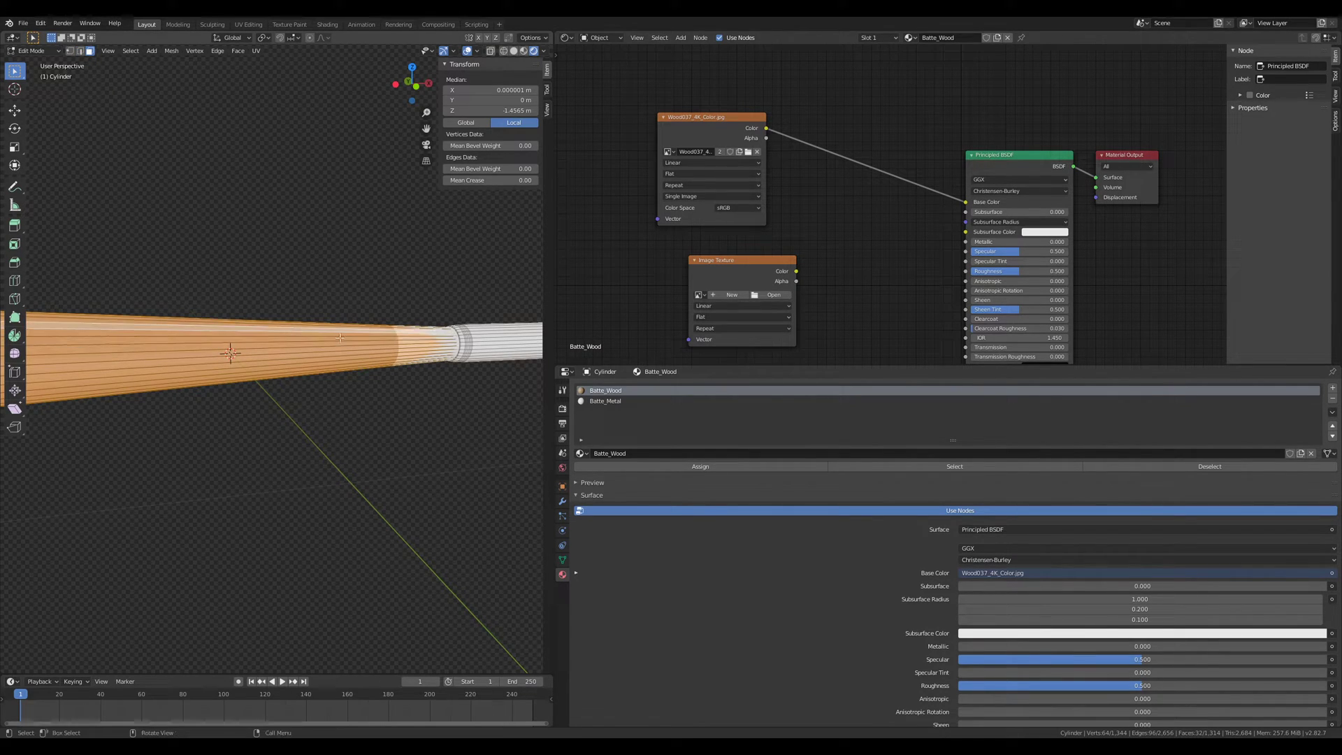
pyautogui.scroll(6, 292, 335)
pyautogui.keyDown('shift'); pyautogui.moveTo(295, 366); pyautogui.dragTo(362, 370, button='middle'); pyautogui.keyUp('shift')
pyautogui.press('Tab')
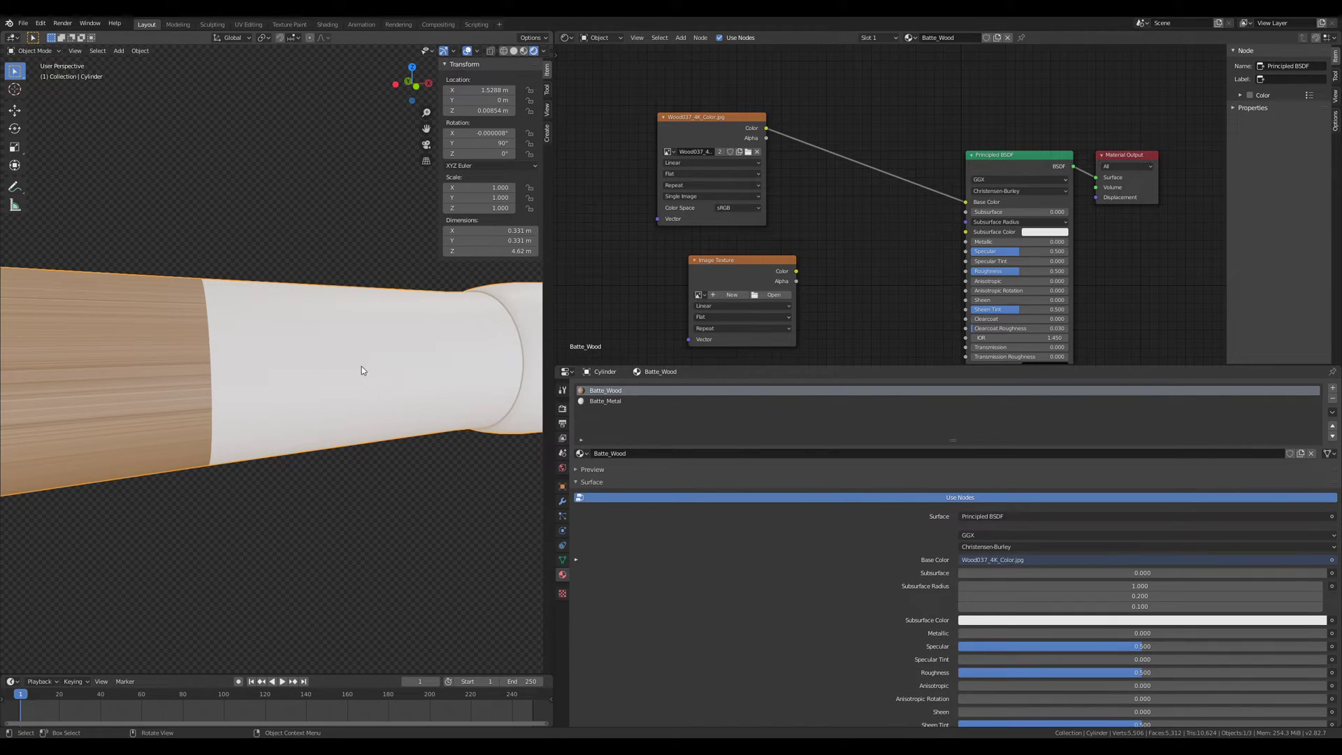
# Step: Apply the Subdivision modifier to the bat, keeping the EdgeSplit modifier
pyautogui.click(562, 502)
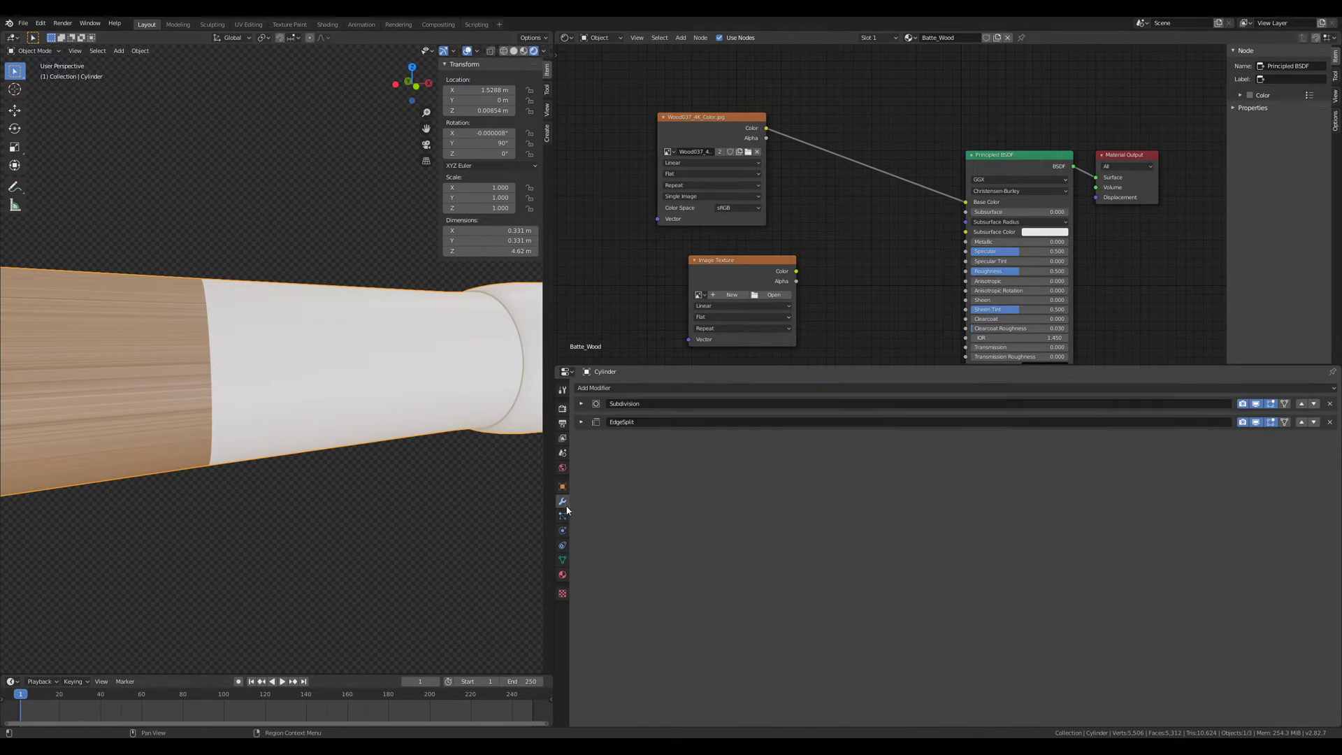
pyautogui.click(589, 404)
pyautogui.click(814, 423)
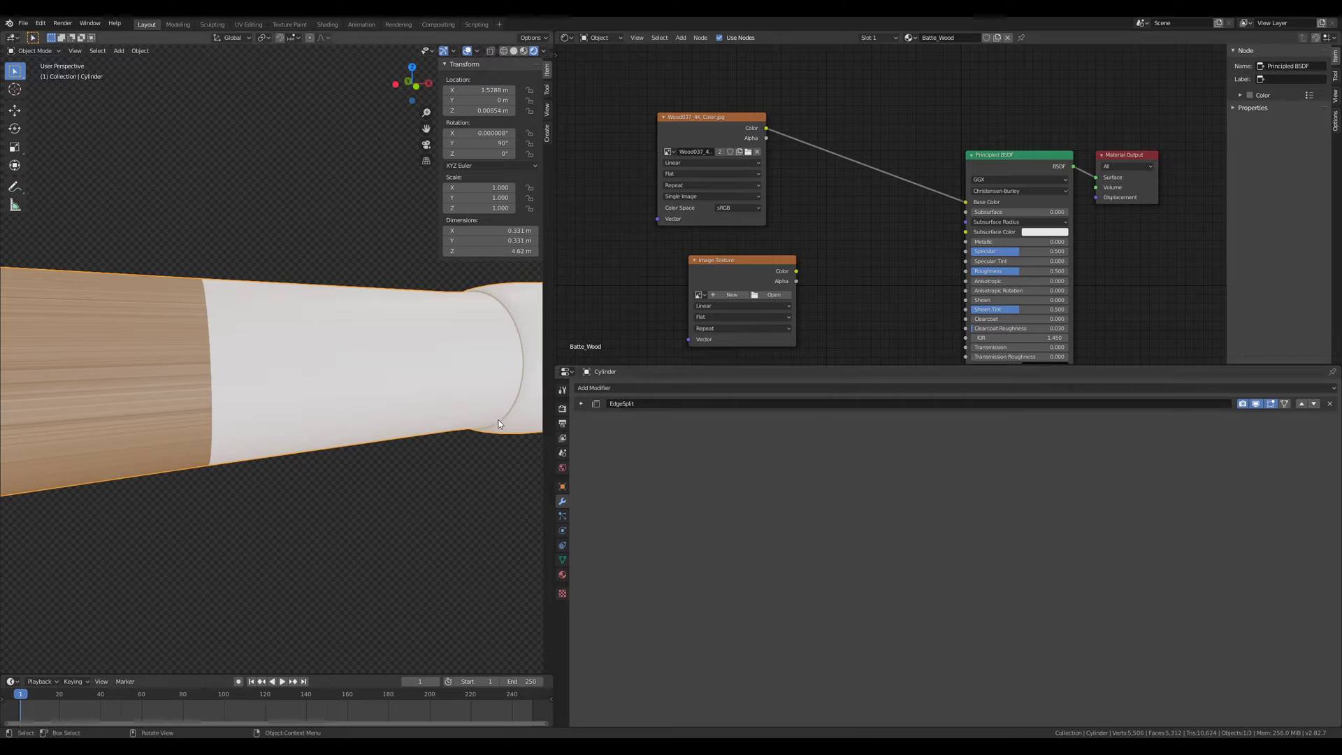
# Step: Select the bat's edge loop where the wood-textured section meets the white neck, using edge selection in Edit Mode
pyautogui.press('Tab')
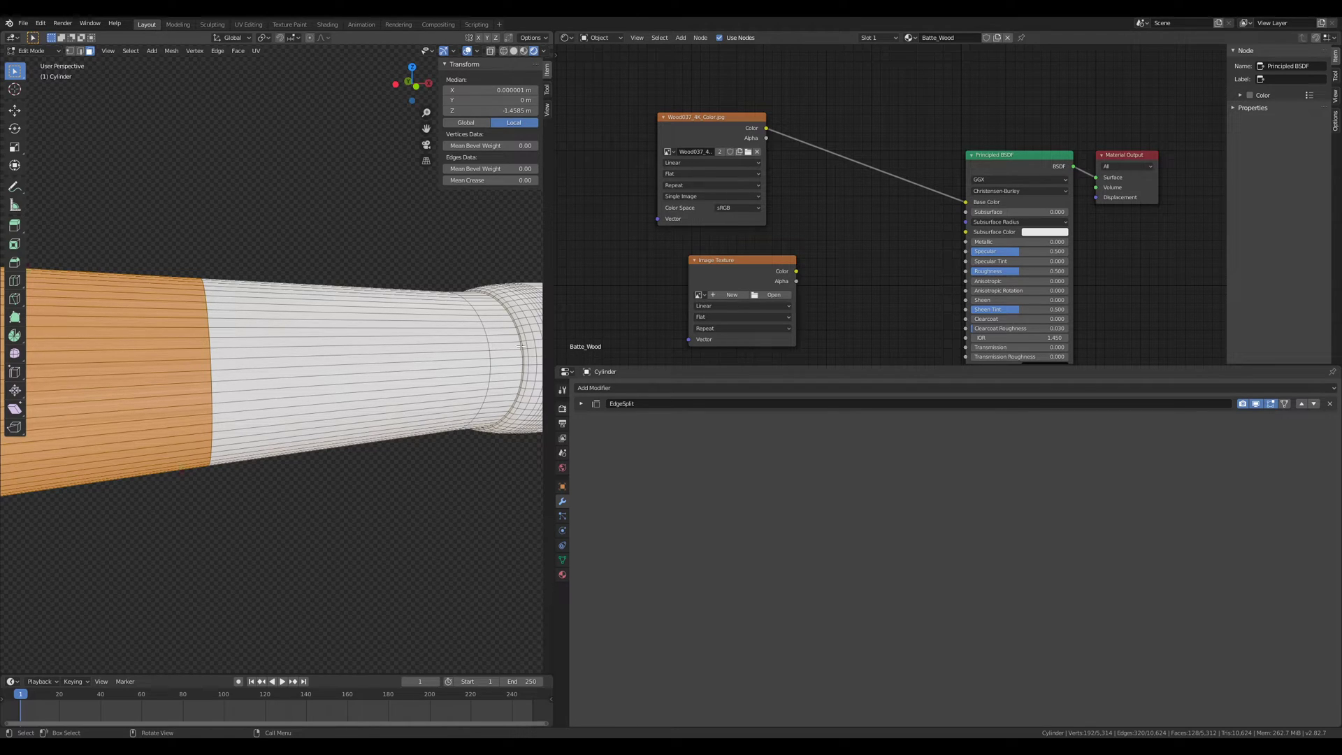
pyautogui.moveTo(491, 353); pyautogui.dragTo(192, 356, button='middle')
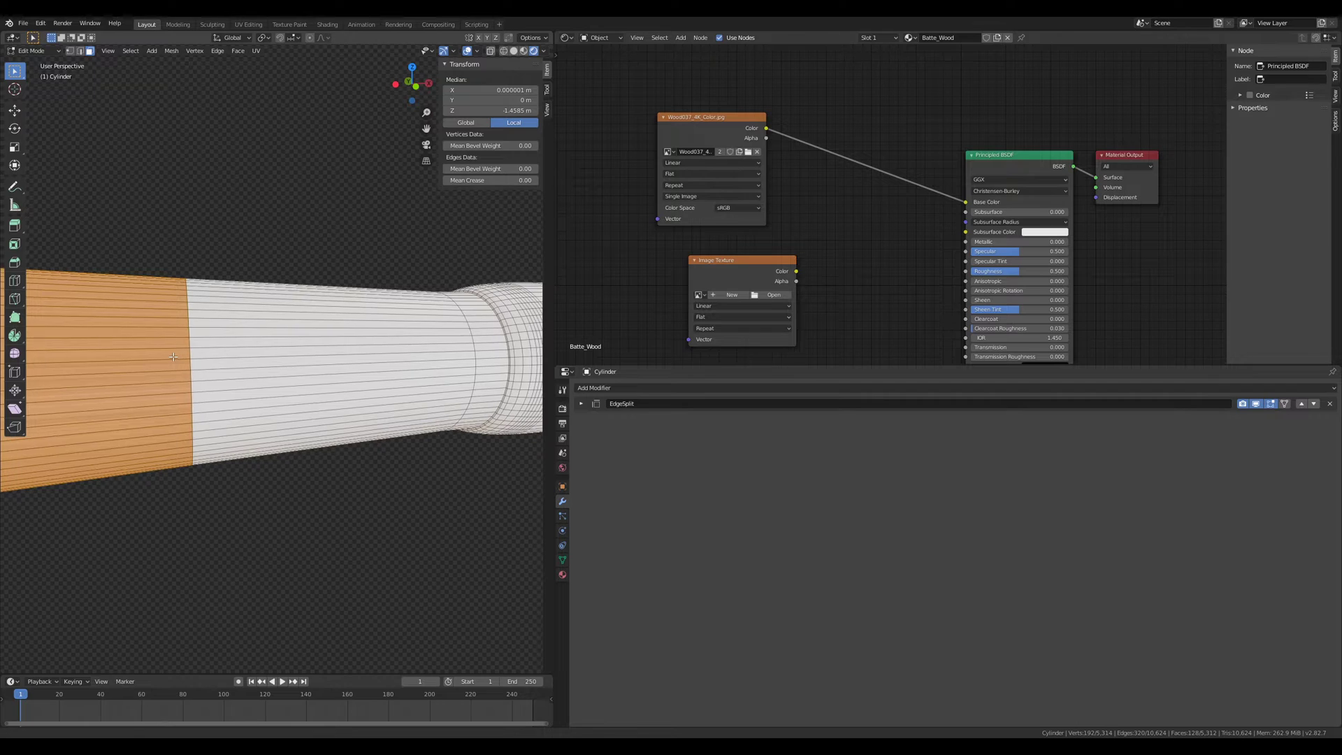
pyautogui.click(79, 51)
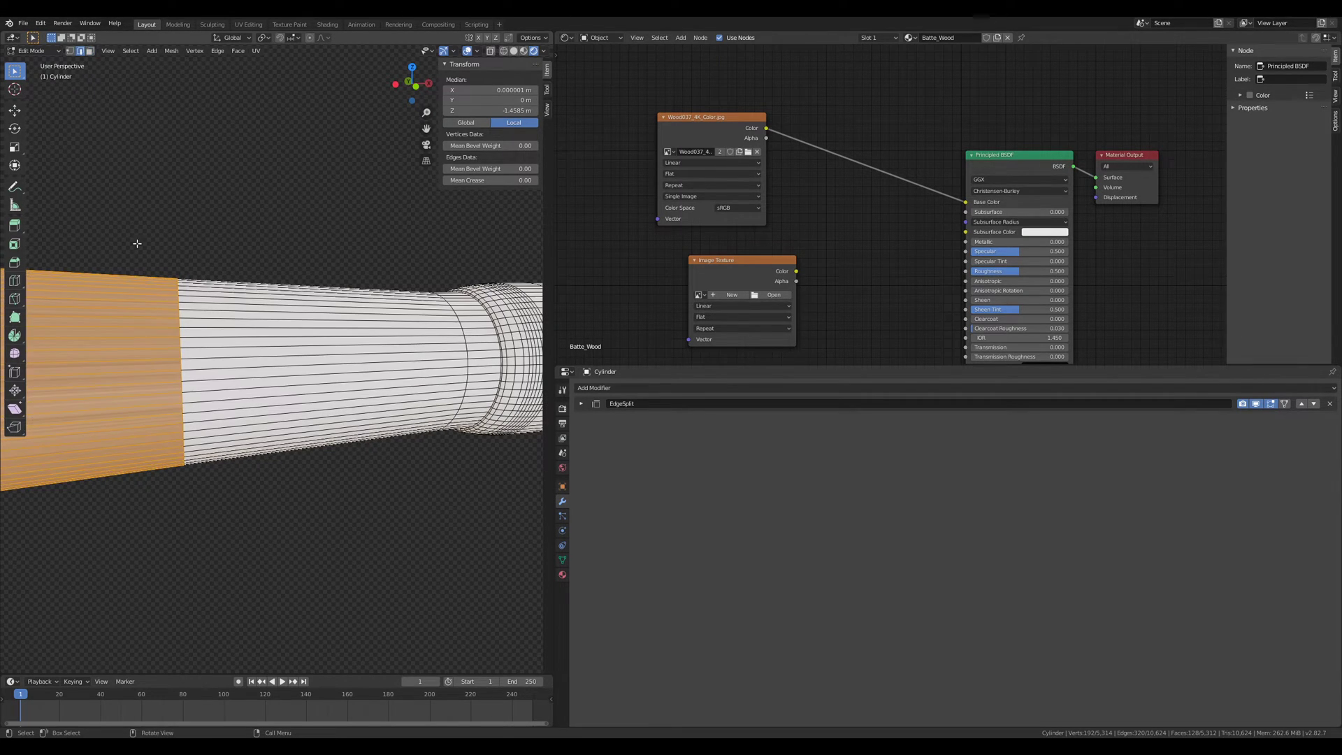
pyautogui.keyDown('alt'); pyautogui.click(178, 305); pyautogui.keyUp('alt')
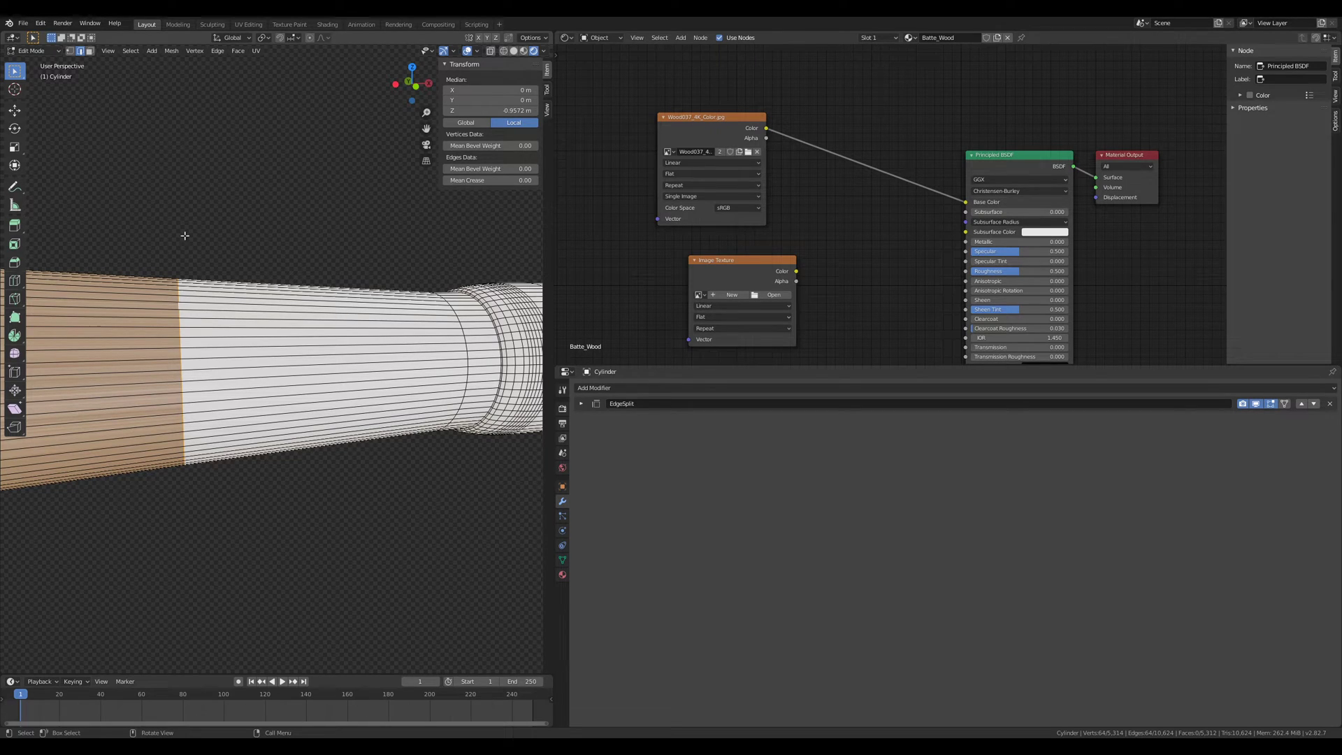
pyautogui.press('ctrl+KP_Add')
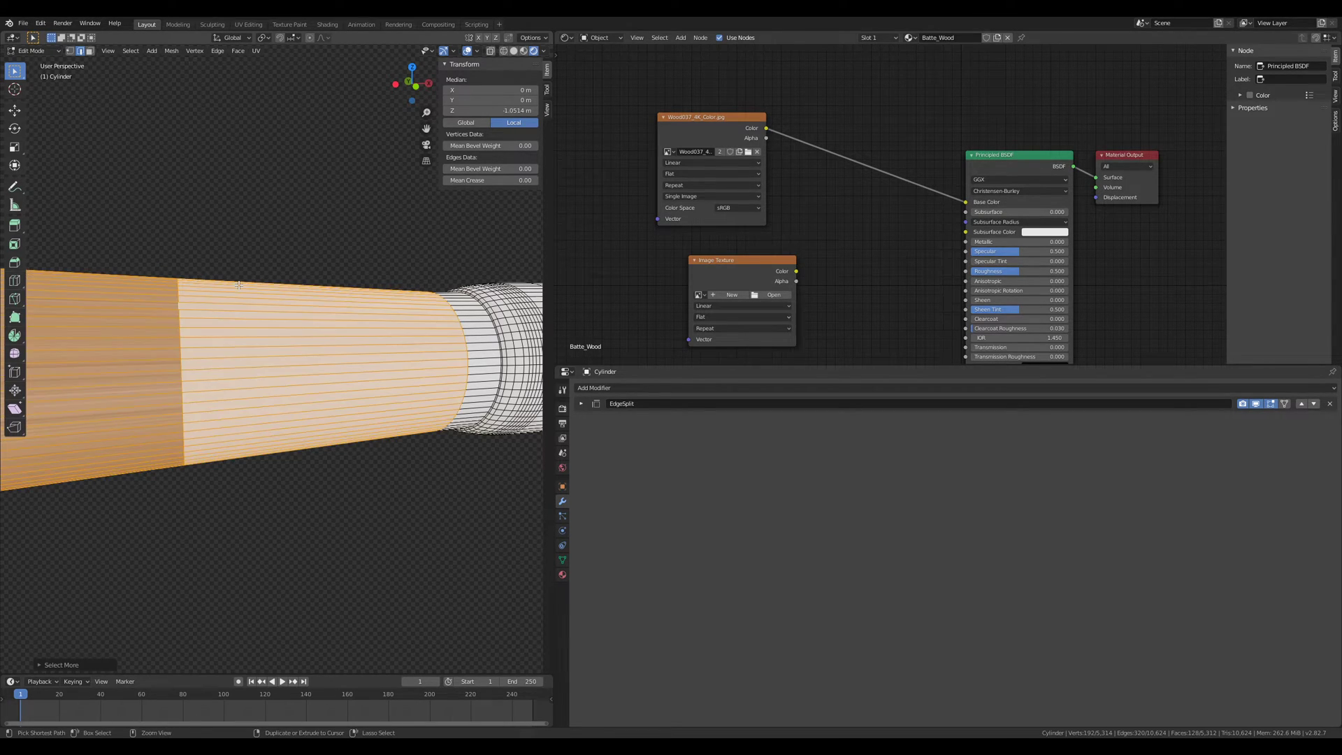
pyautogui.press('ctrl+KP_Add')
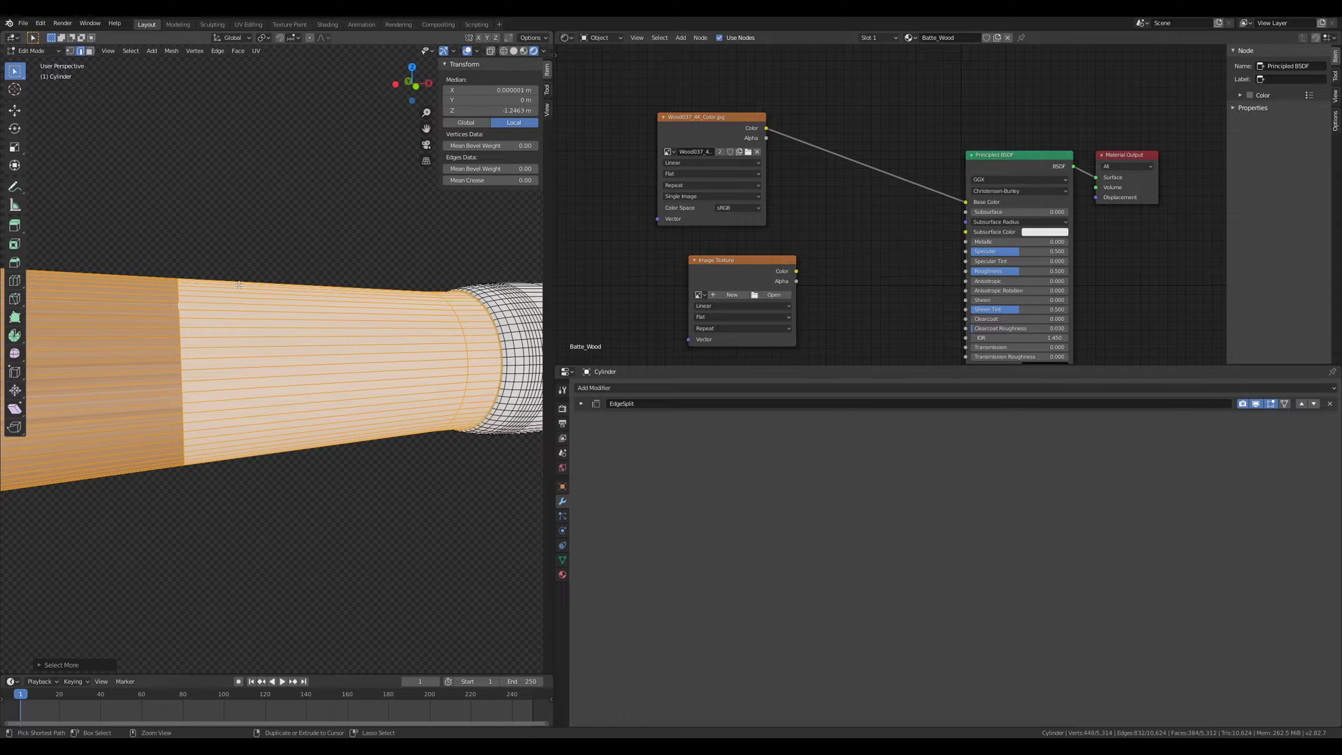
pyautogui.moveTo(239, 285); pyautogui.dragTo(133, 417, button='middle')
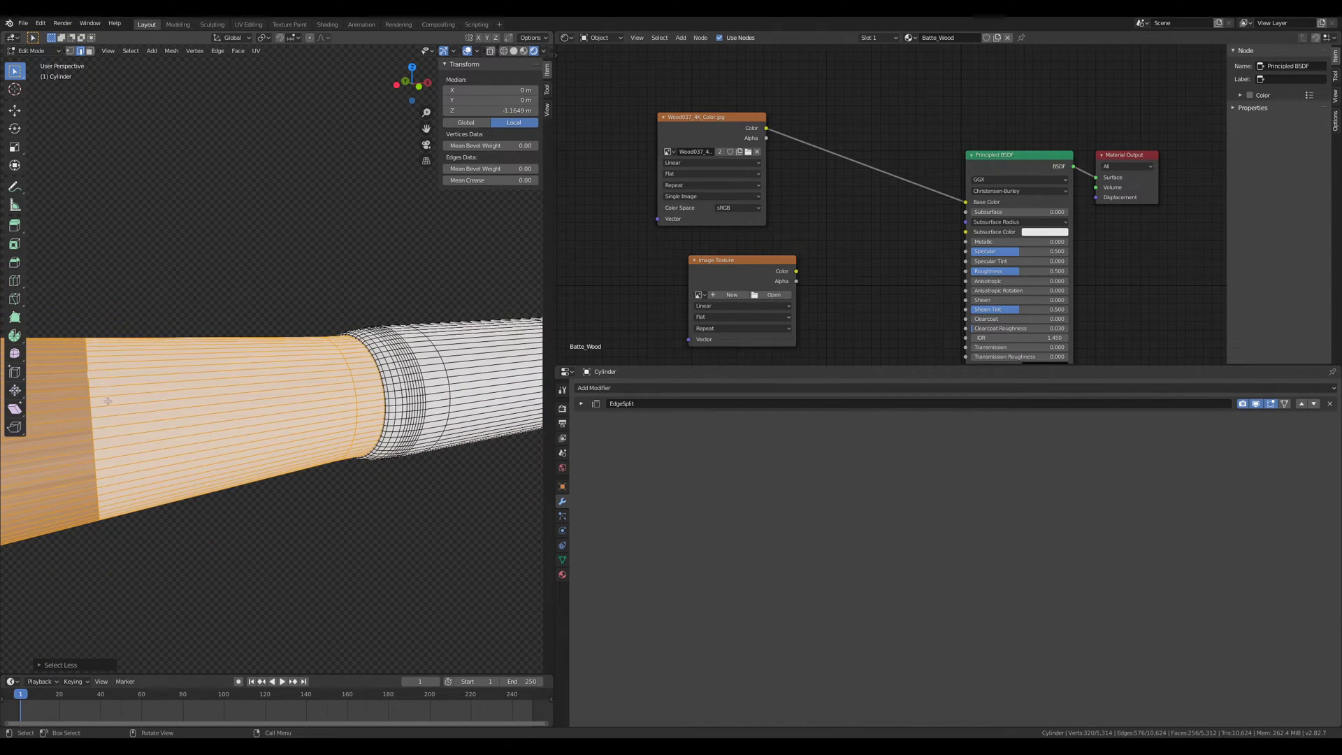
pyautogui.press('ctrl+KP_Subtract')
pyautogui.press('ctrl+KP_Subtract')
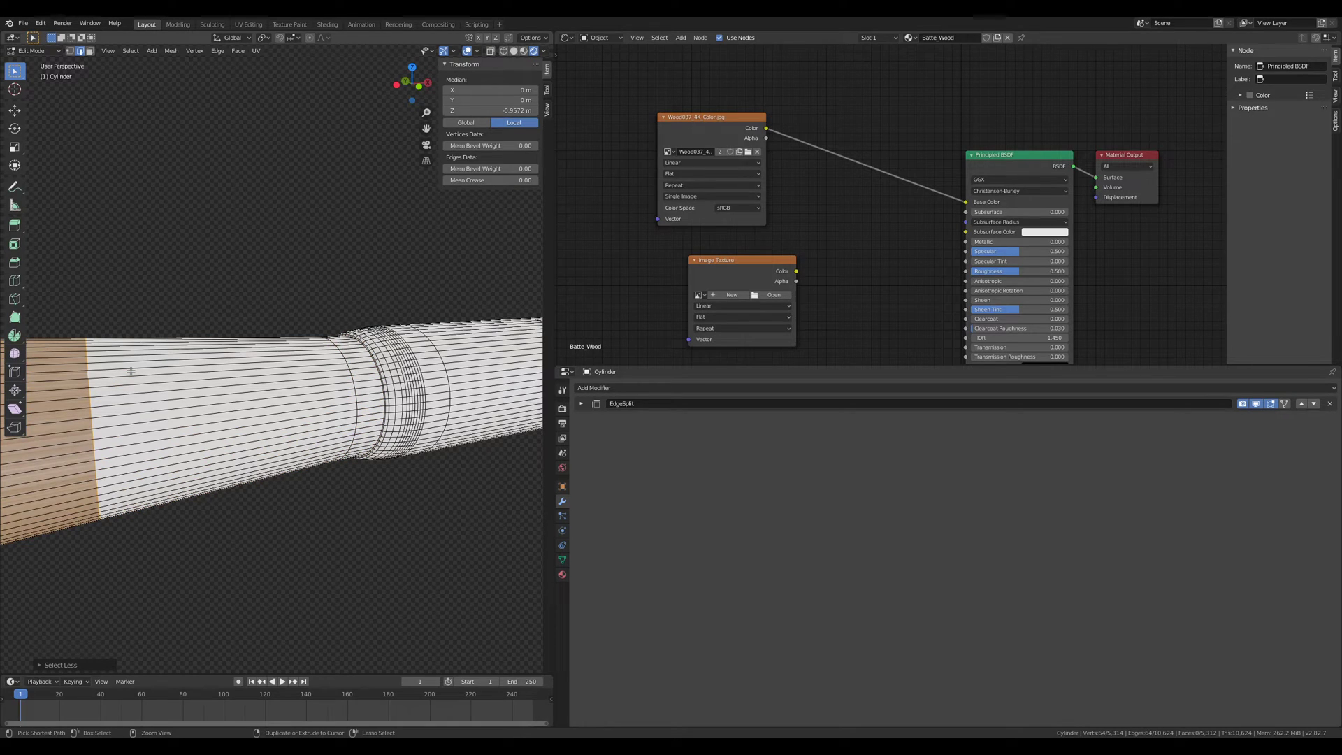
# Step: Grow the edge loop selection by two levels to reach the handle collar, assign Batte_Wood to it and leave Edit Mode
pyautogui.press('ctrl+KP_Add')
pyautogui.press('ctrl+KP_Add')
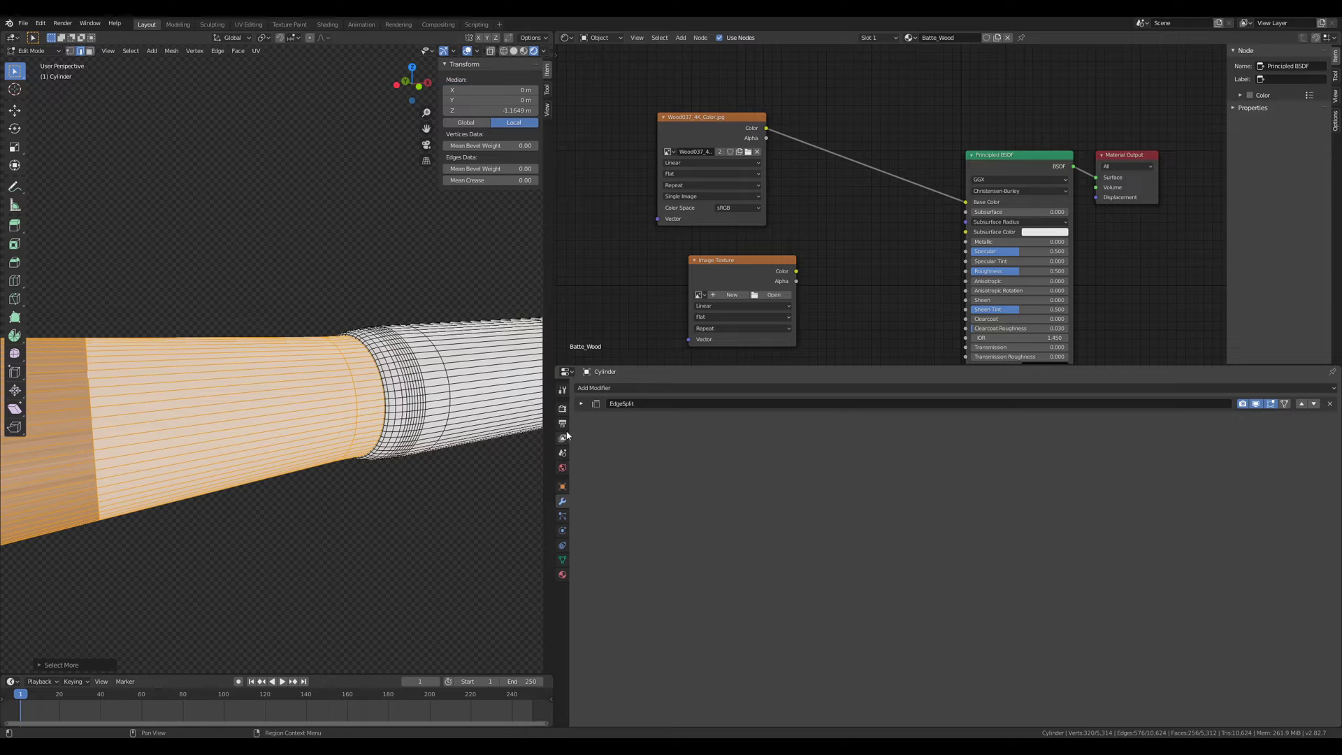
pyautogui.click(562, 574)
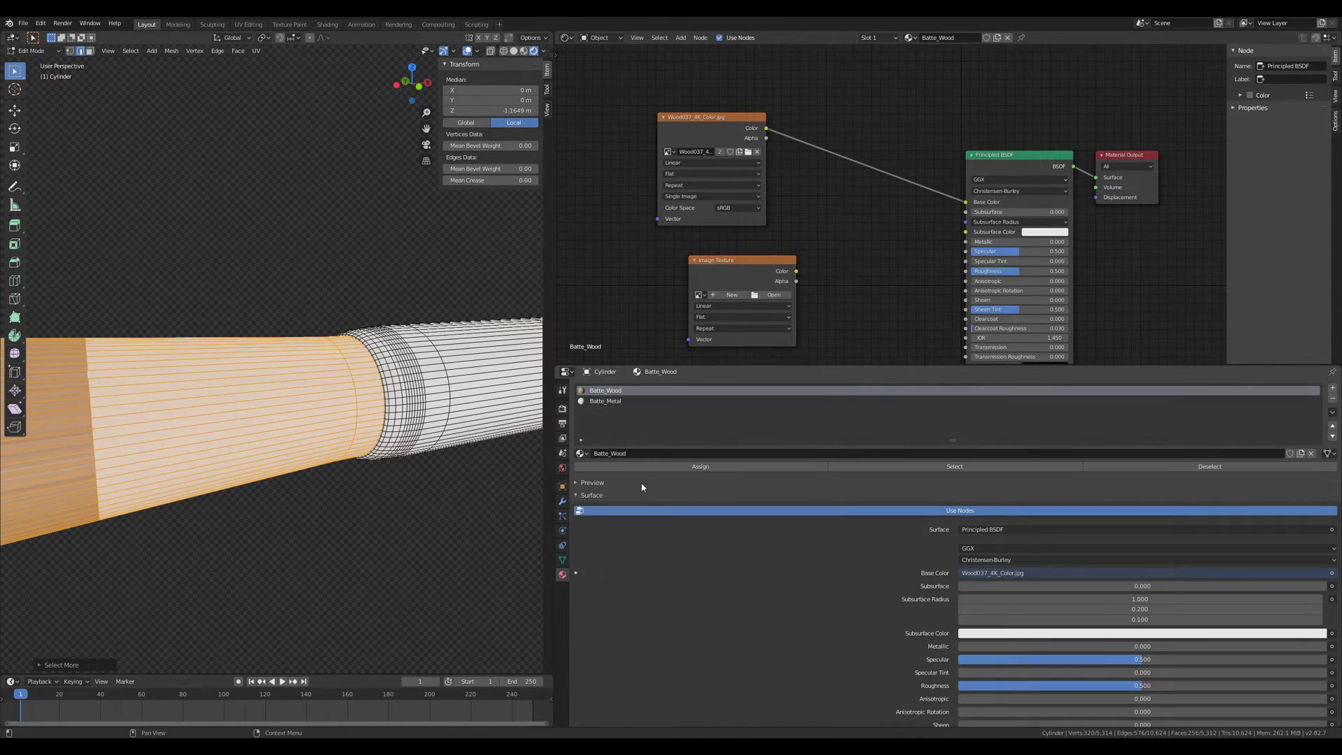
pyautogui.click(781, 467)
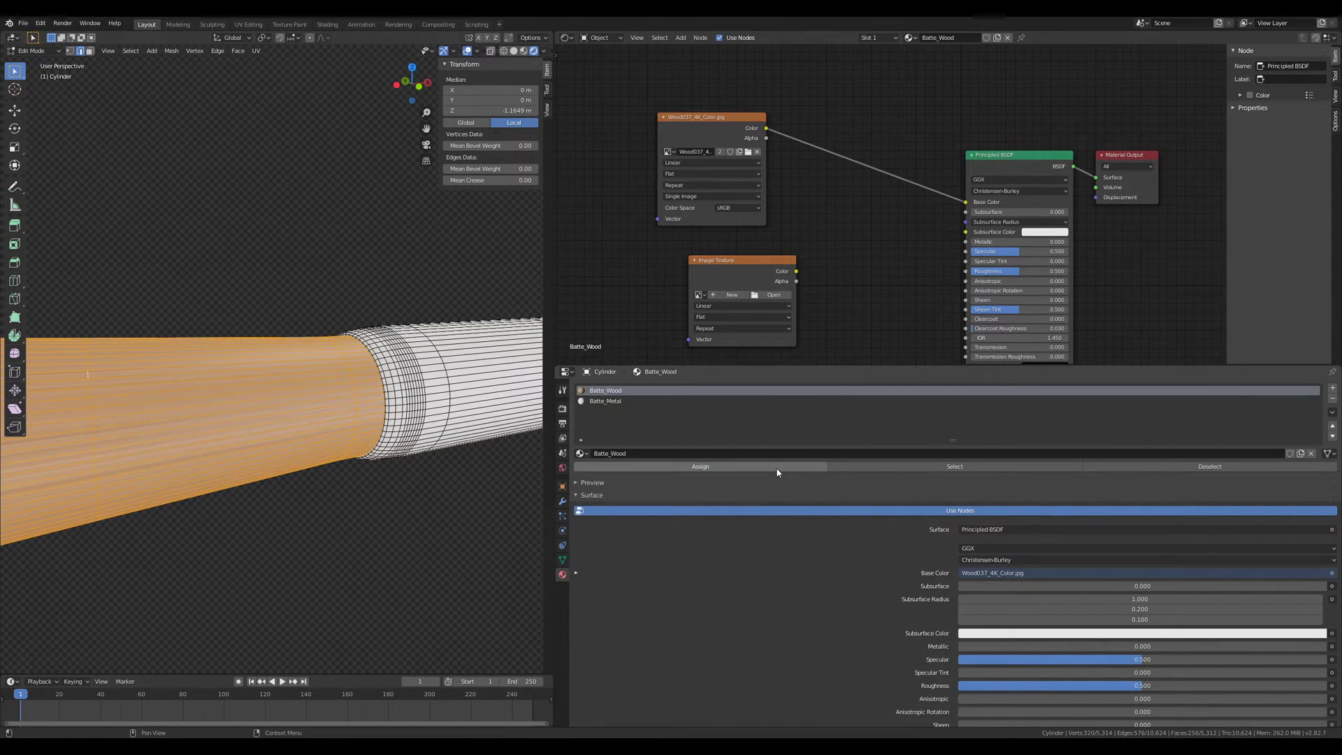
pyautogui.press('Tab')
pyautogui.scroll(-3, 266, 426)
pyautogui.moveTo(267, 425); pyautogui.dragTo(296, 417, button='middle')
pyautogui.scroll(-2, 292, 414)
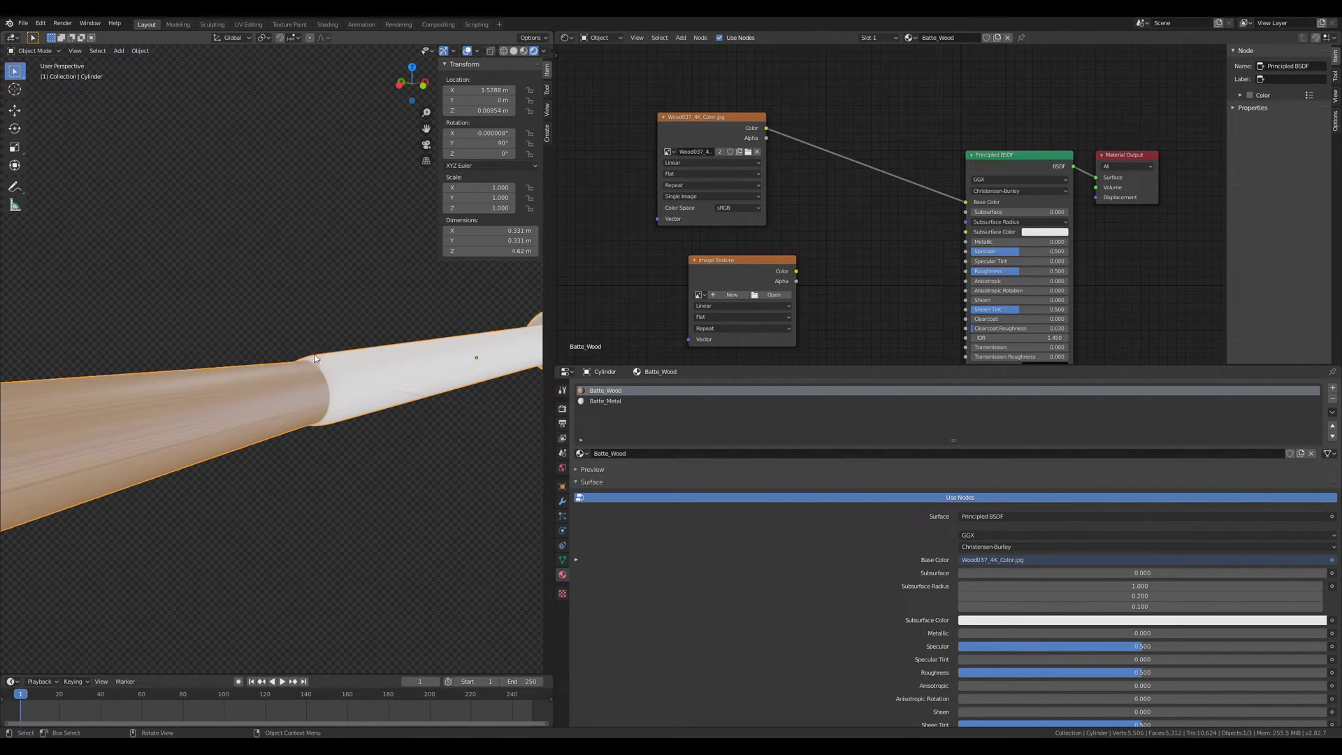
pyautogui.moveTo(297, 363); pyautogui.dragTo(321, 358, button='middle')
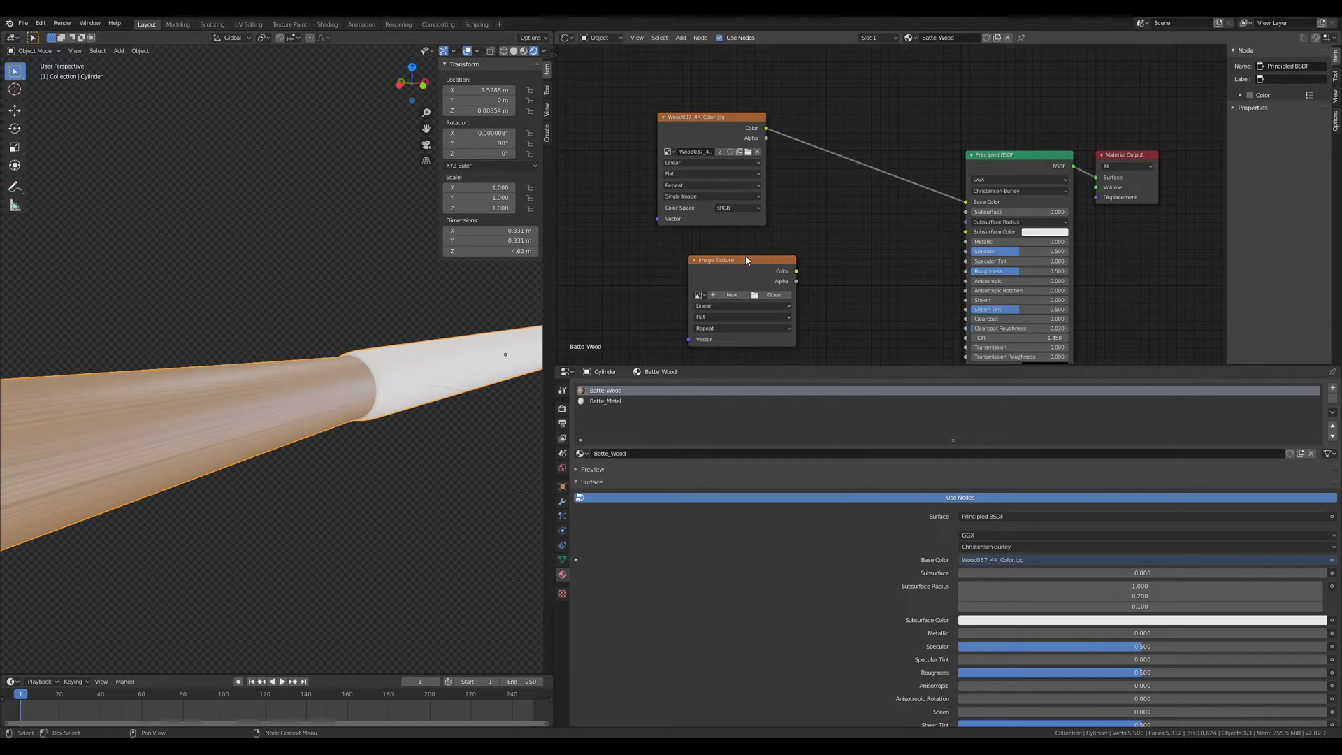
# Step: Load Wood037_4K_Roughness.jpg into the second image texture node and connect its Color to the Principled BSDF's Roughness
pyautogui.moveTo(702, 117); pyautogui.dragTo(732, 107)
pyautogui.moveTo(719, 236); pyautogui.dragTo(721, 175, button='middle')
pyautogui.click(705, 236)
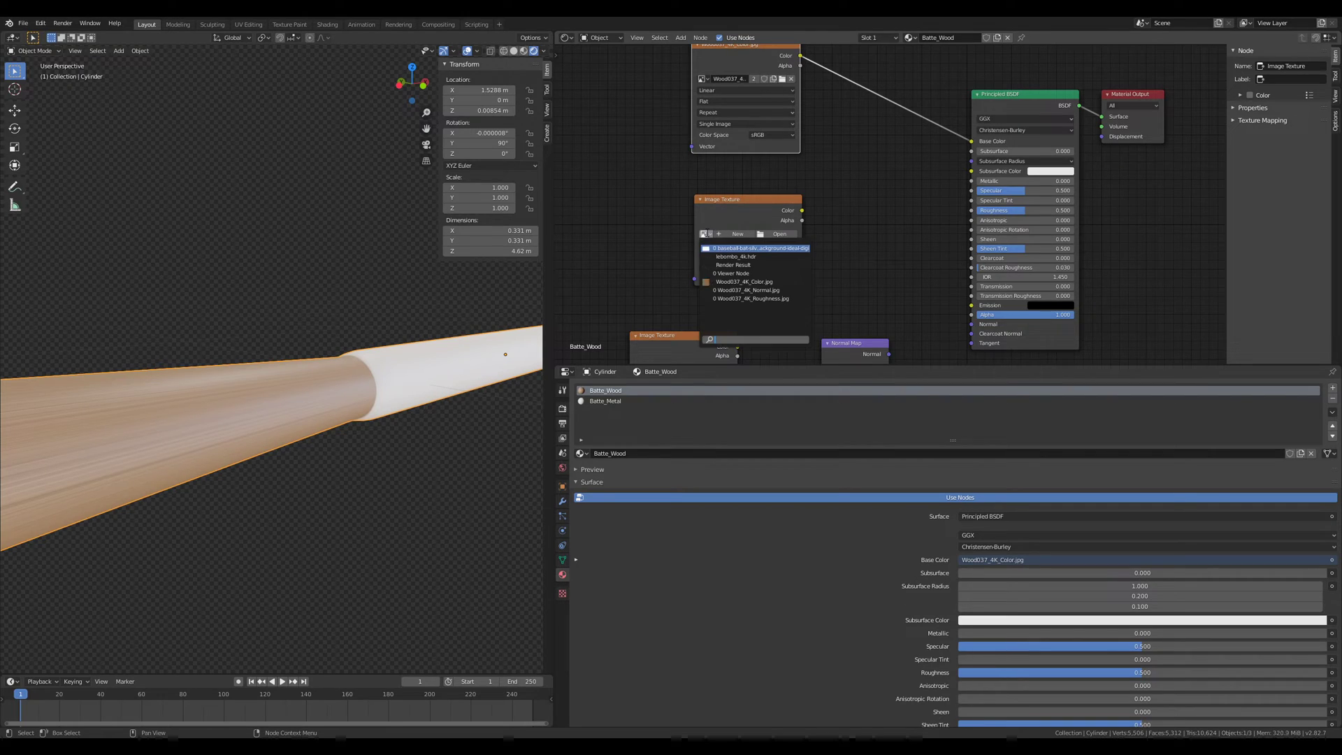
pyautogui.click(781, 299)
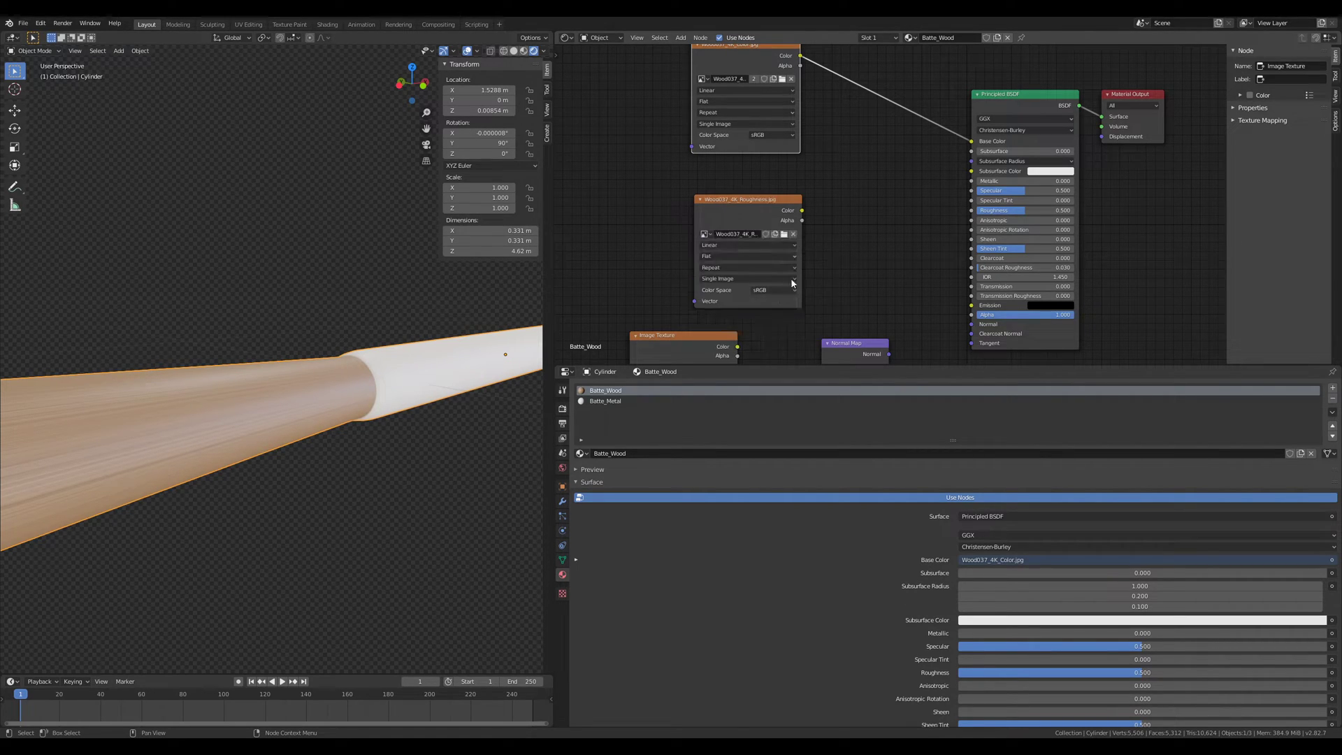
pyautogui.moveTo(801, 210); pyautogui.dragTo(971, 210)
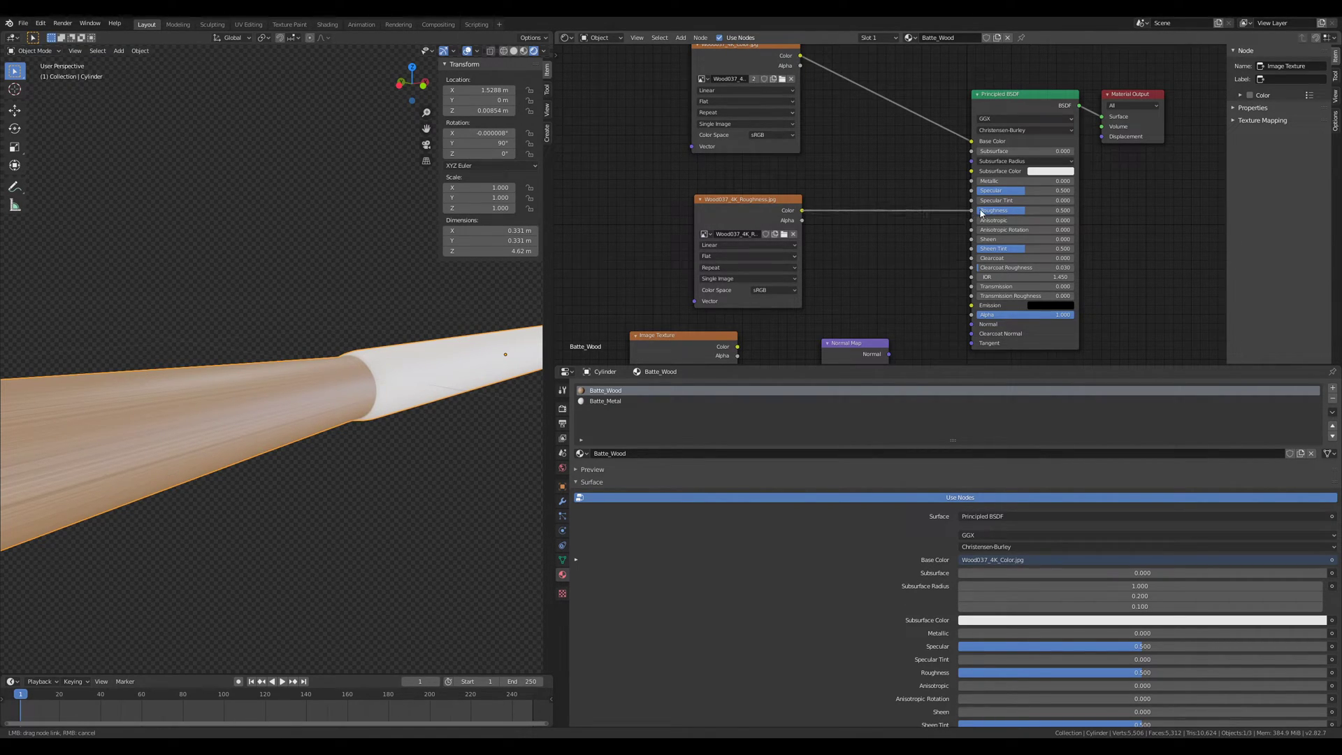
pyautogui.moveTo(744, 203); pyautogui.dragTo(640, 177)
# Step: Load Wood037_4K_Normal.jpg into the third image texture node and connect it through the Normal Map node to the shader's Normal
pyautogui.moveTo(796, 311); pyautogui.dragTo(799, 242, button='middle')
pyautogui.moveTo(671, 231); pyautogui.dragTo(636, 227)
pyautogui.click(607, 261)
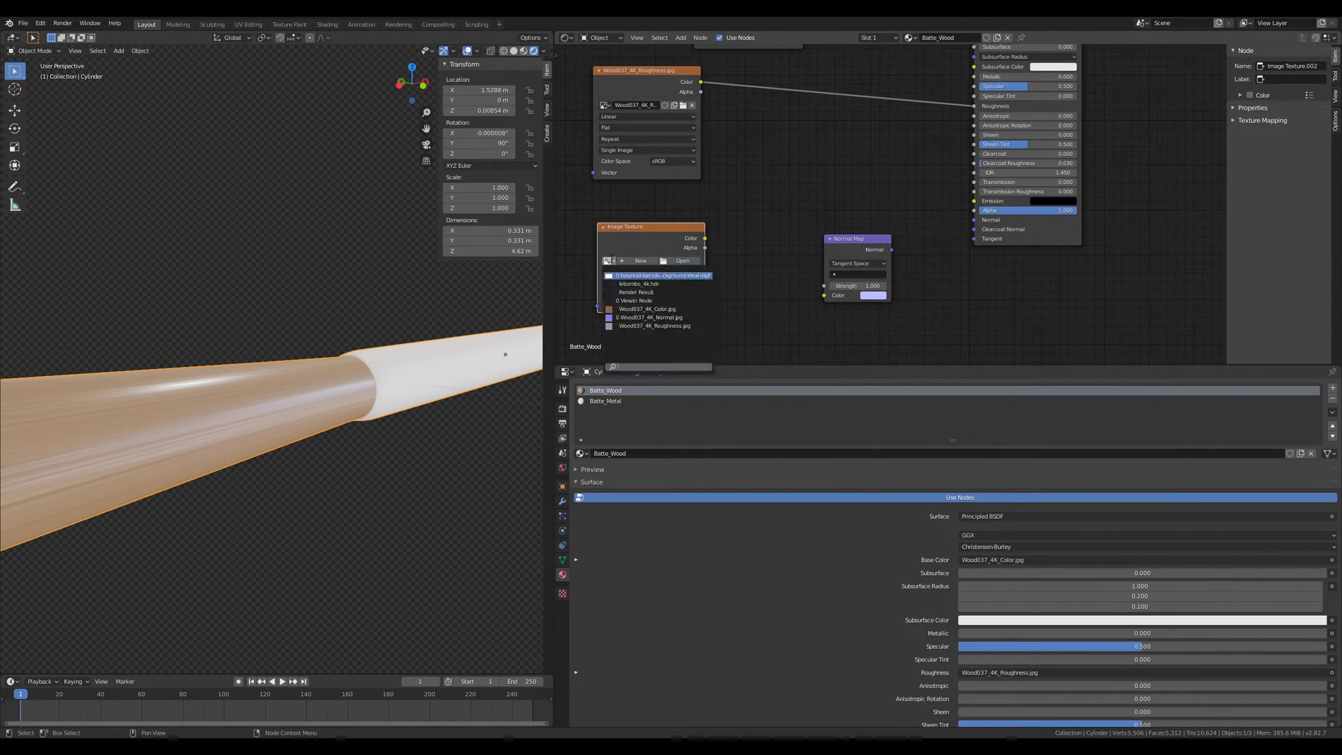
pyautogui.click(653, 317)
pyautogui.moveTo(705, 238); pyautogui.dragTo(825, 295)
pyautogui.moveTo(891, 250); pyautogui.dragTo(974, 220)
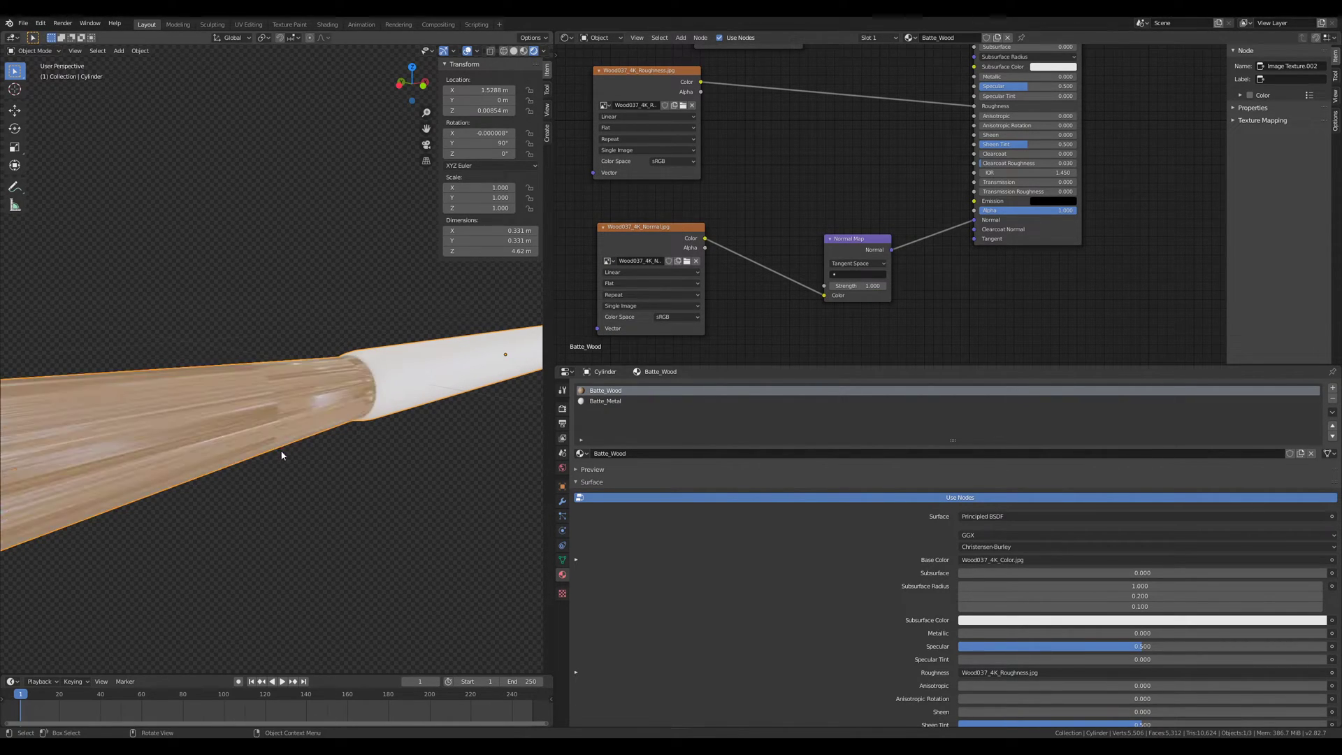
# Step: Set the color space of the Wood037_4K_Normal.jpg texture node to Non-Color
pyautogui.scroll(3, 283, 455)
pyautogui.scroll(1, 723, 295)
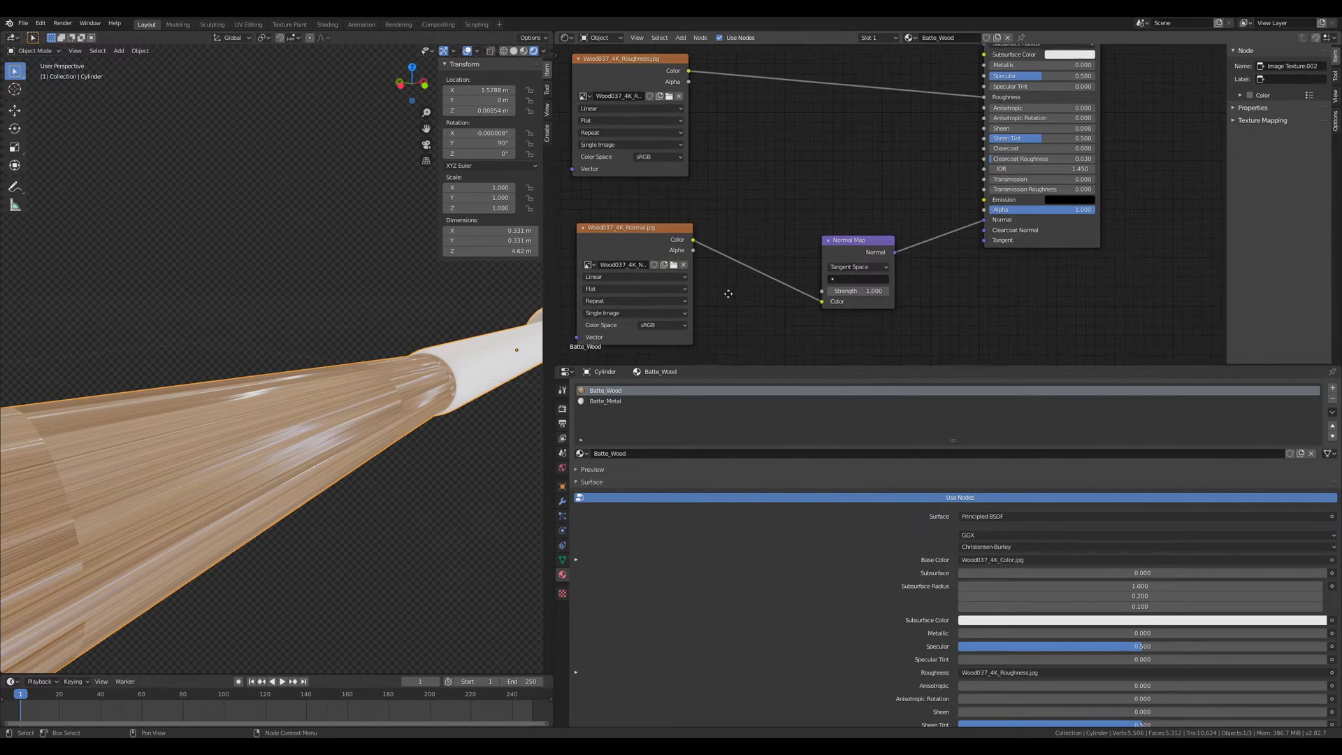
pyautogui.moveTo(723, 296); pyautogui.dragTo(748, 283, button='middle')
pyautogui.click(648, 220)
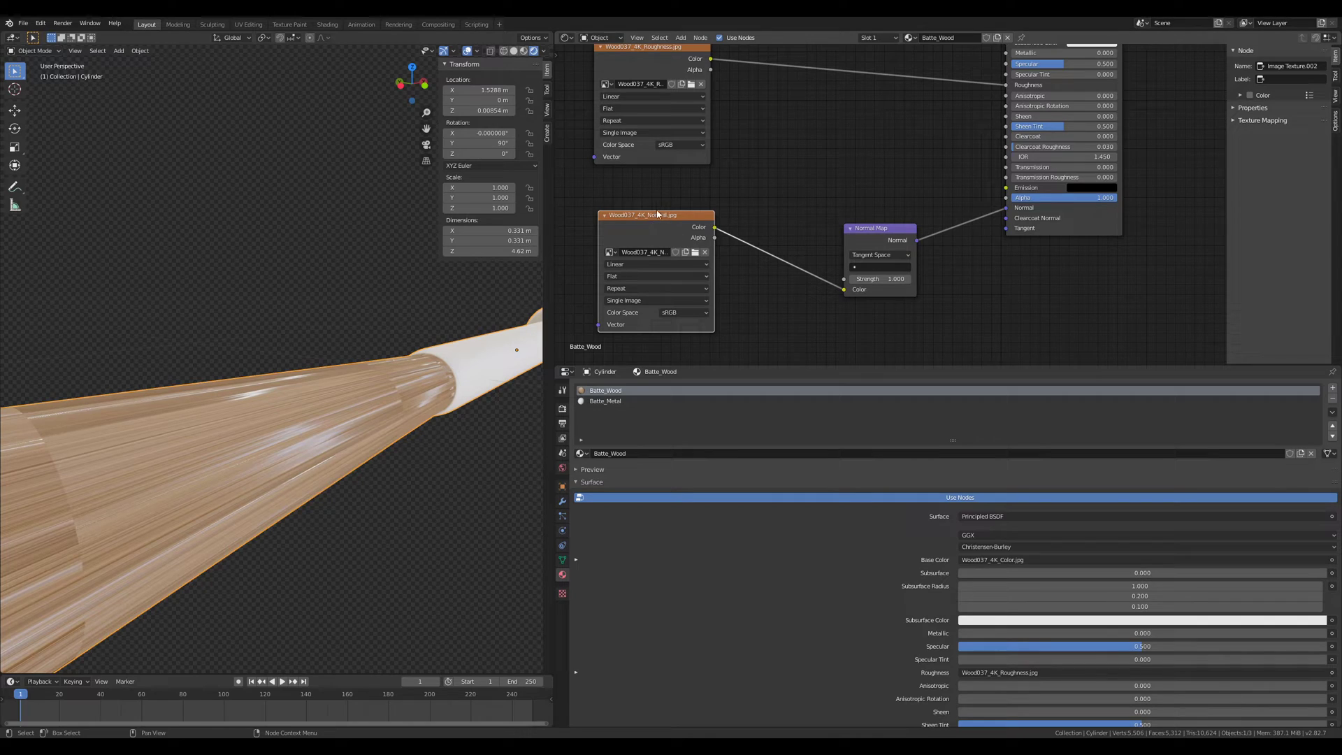
pyautogui.click(682, 308)
pyautogui.click(686, 309)
pyautogui.click(670, 313)
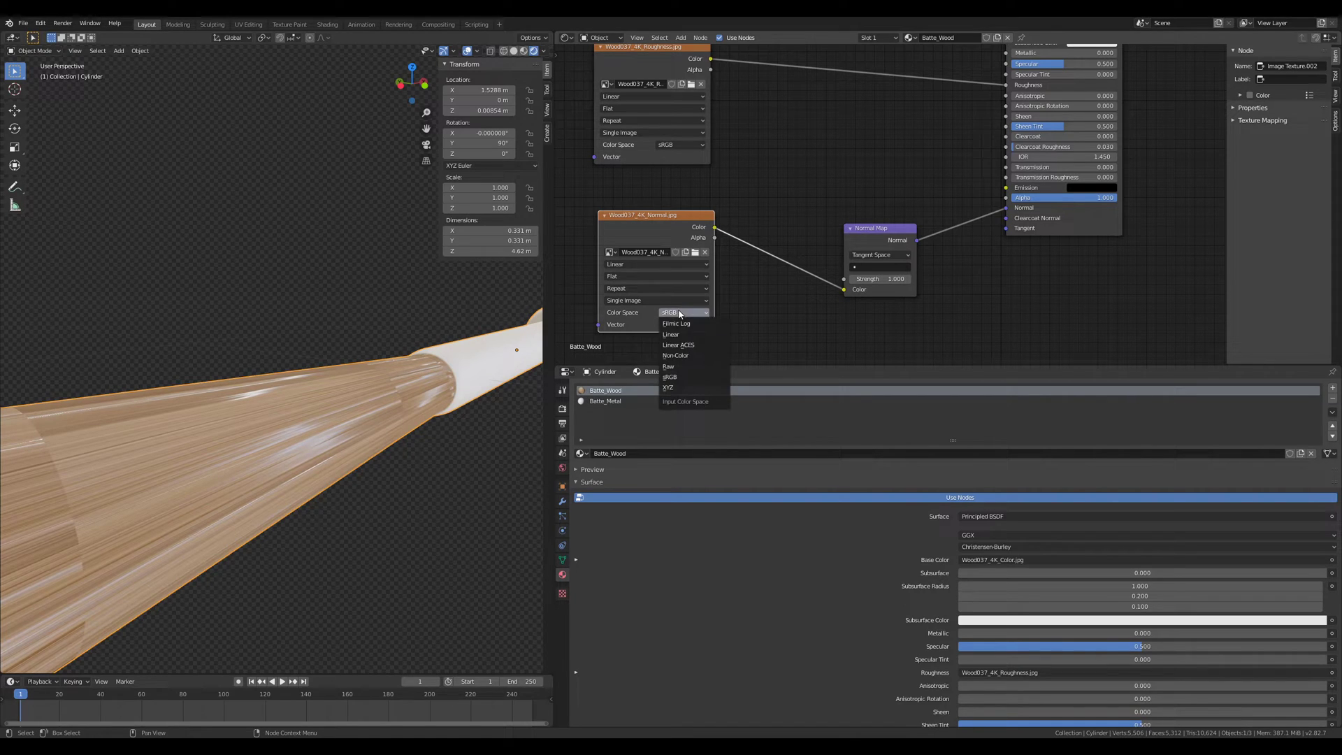
pyautogui.click(694, 356)
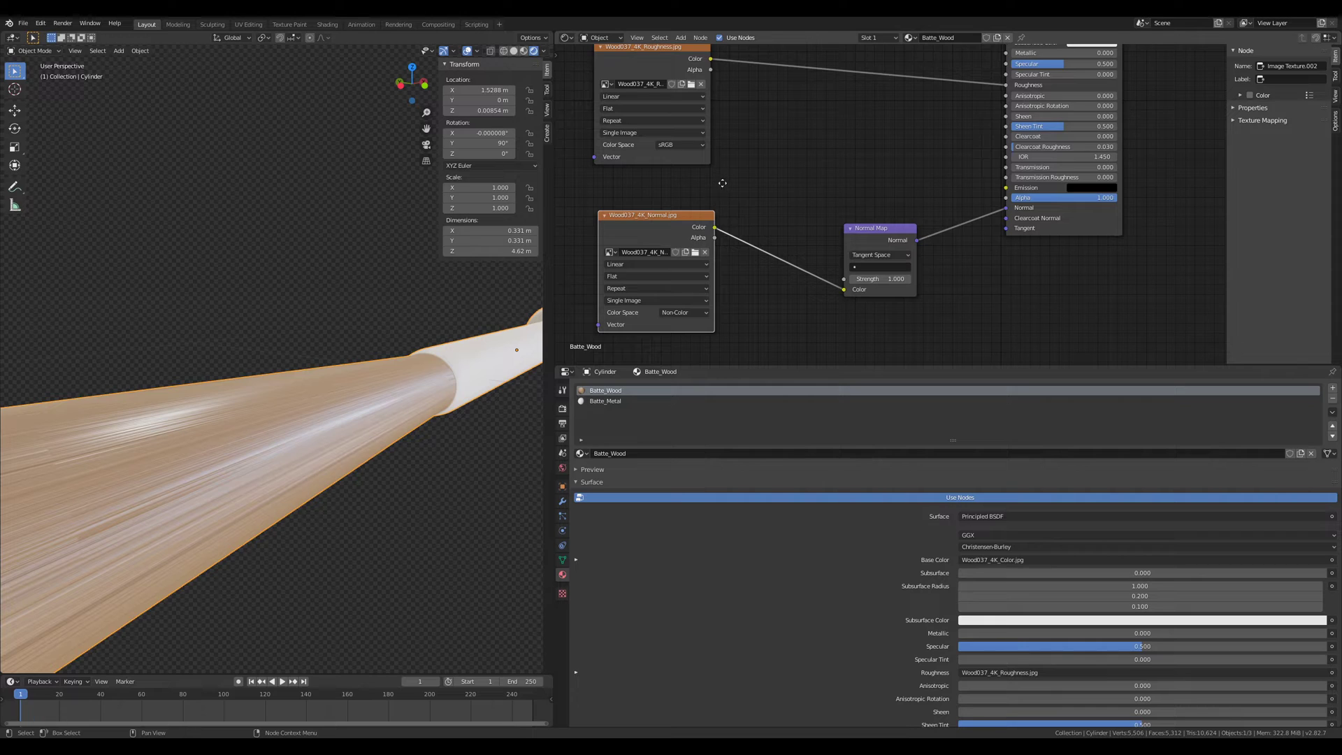
# Step: Switch the shader node area to the UV Editor
pyautogui.moveTo(719, 178); pyautogui.dragTo(779, 216, button='middle')
pyautogui.moveTo(399, 391); pyautogui.dragTo(489, 315, button='middle')
pyautogui.scroll(-3, 377, 389)
pyautogui.scroll(3, 380, 392)
pyautogui.press('Home')
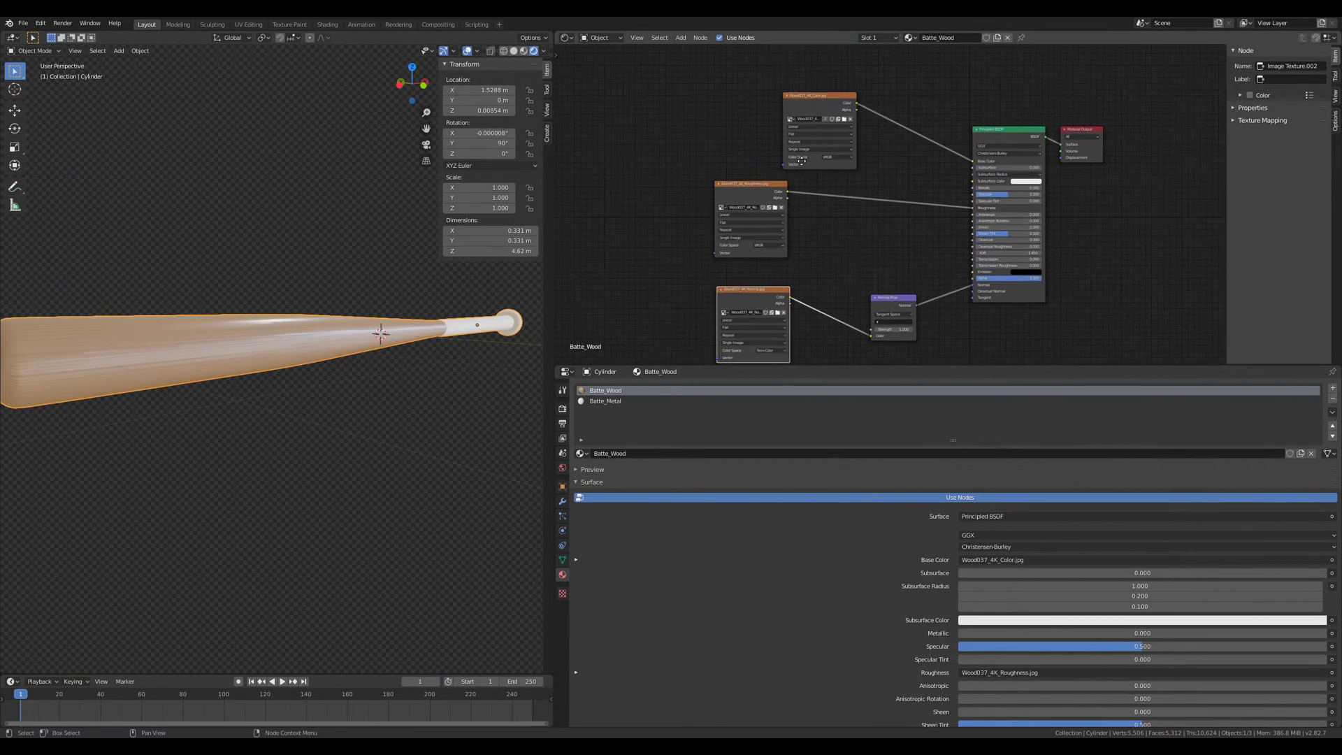
pyautogui.click(566, 37)
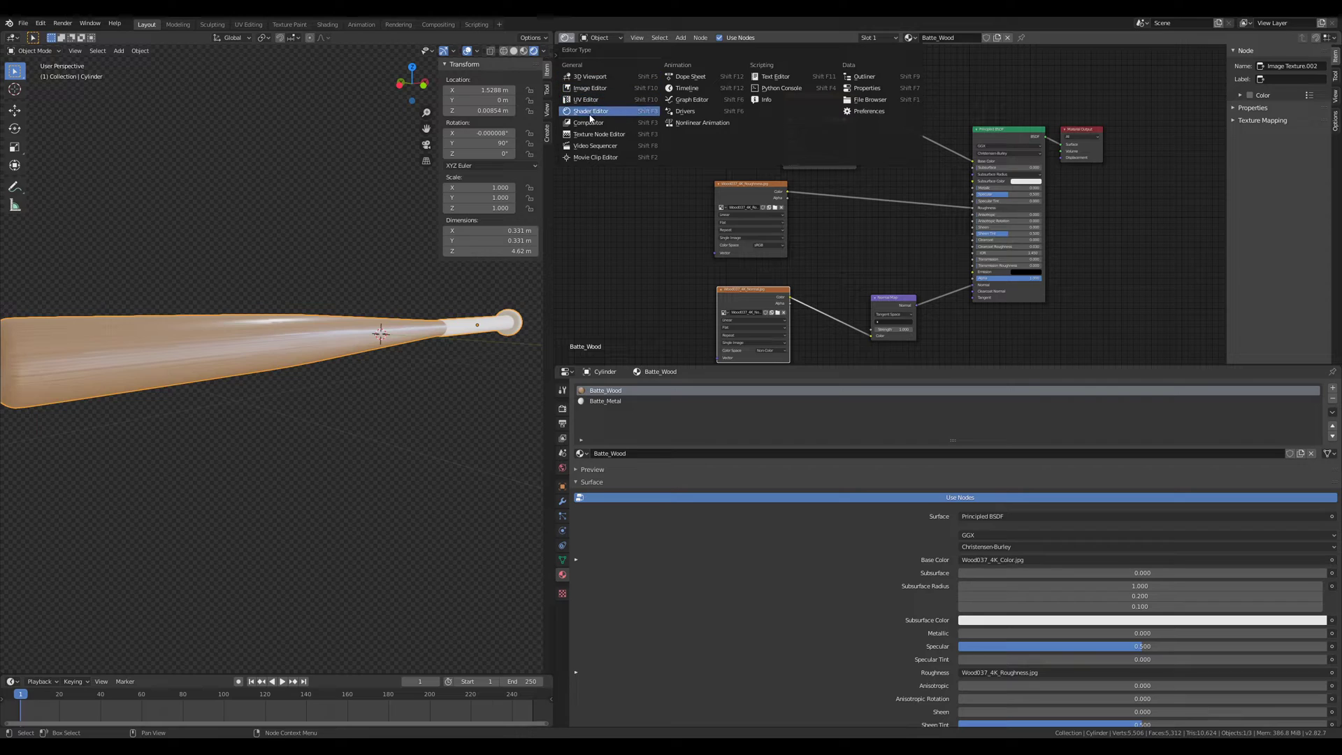
pyautogui.click(589, 104)
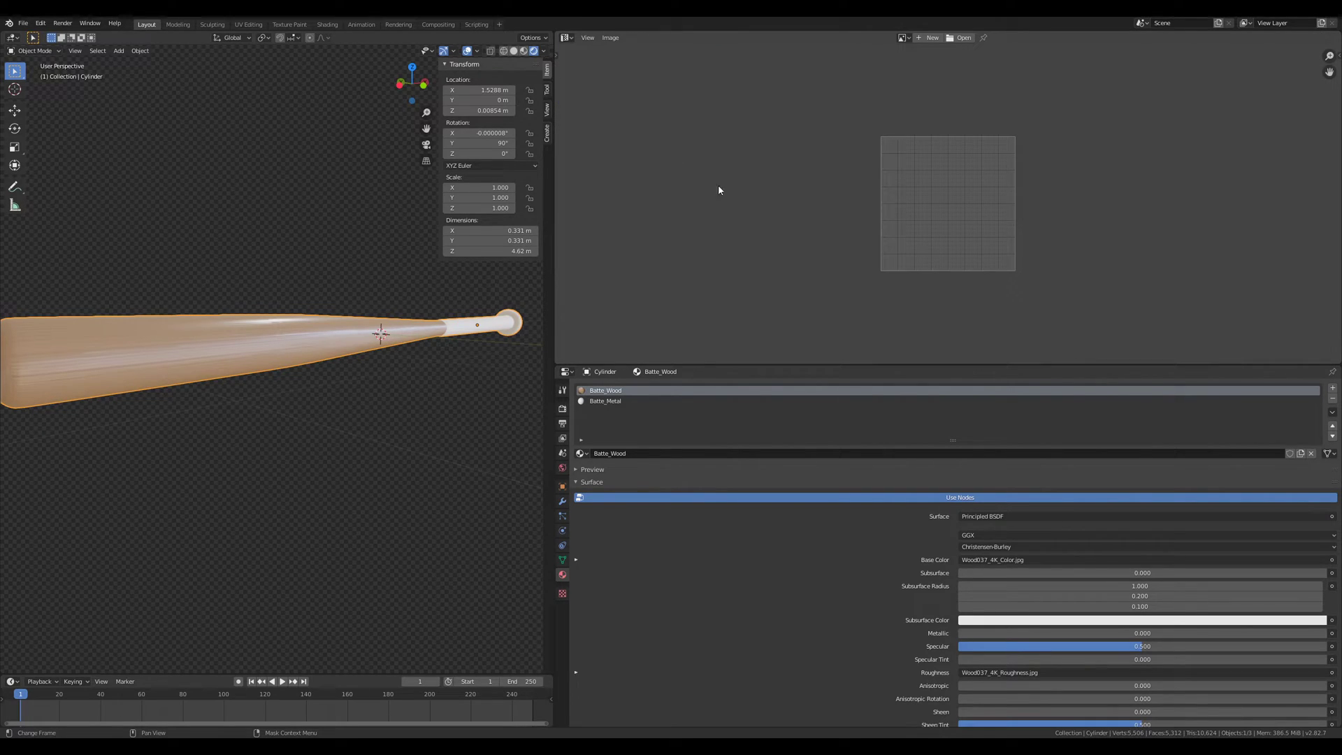
pyautogui.click(902, 38)
pyautogui.click(566, 38)
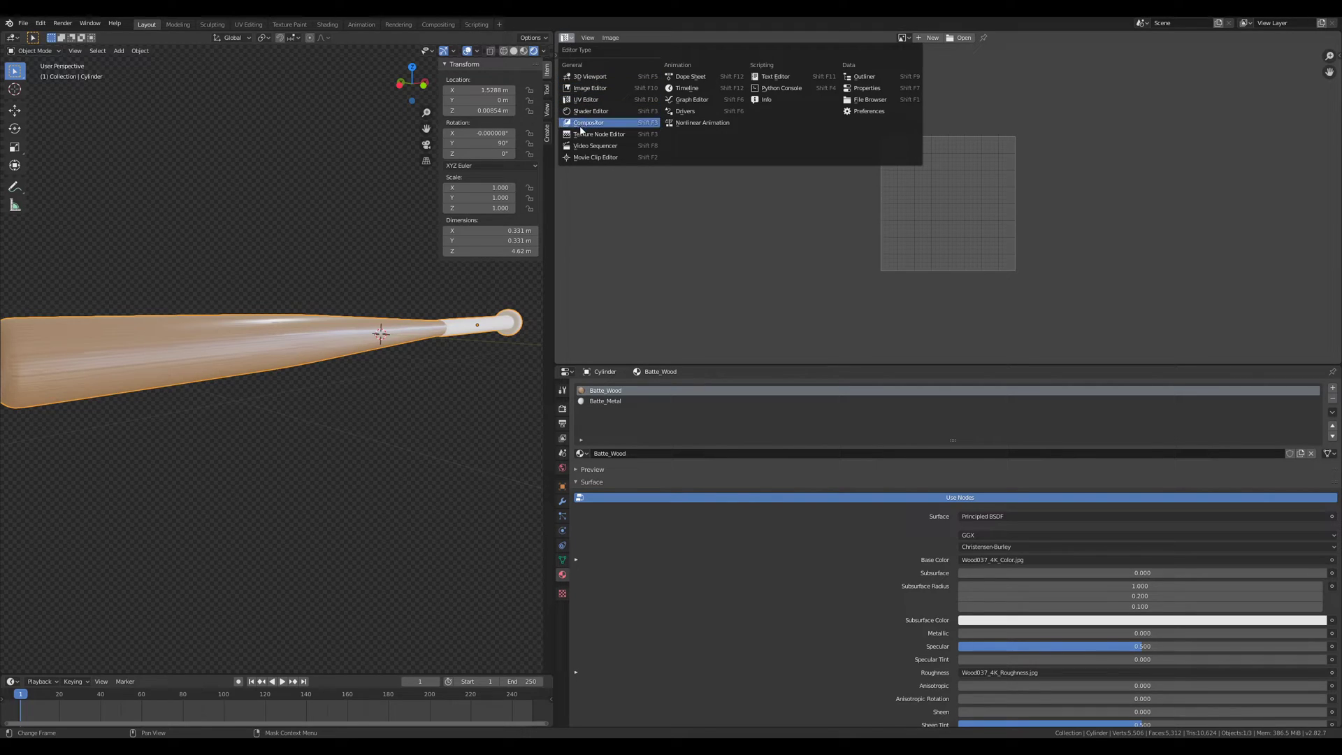
pyautogui.click(590, 104)
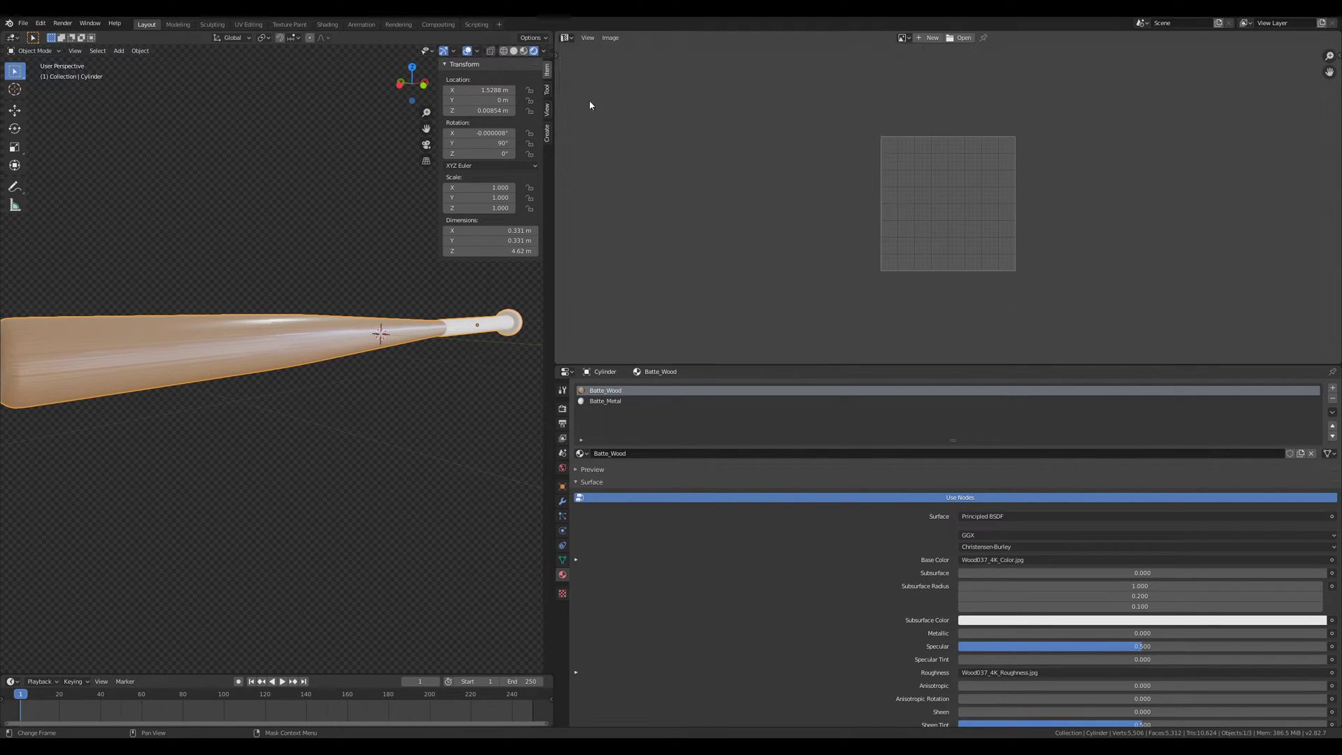
# Step: Display the Wood037_4K_Color image in the UV Editor and fit the whole texture in view
pyautogui.click(902, 38)
pyautogui.click(951, 93)
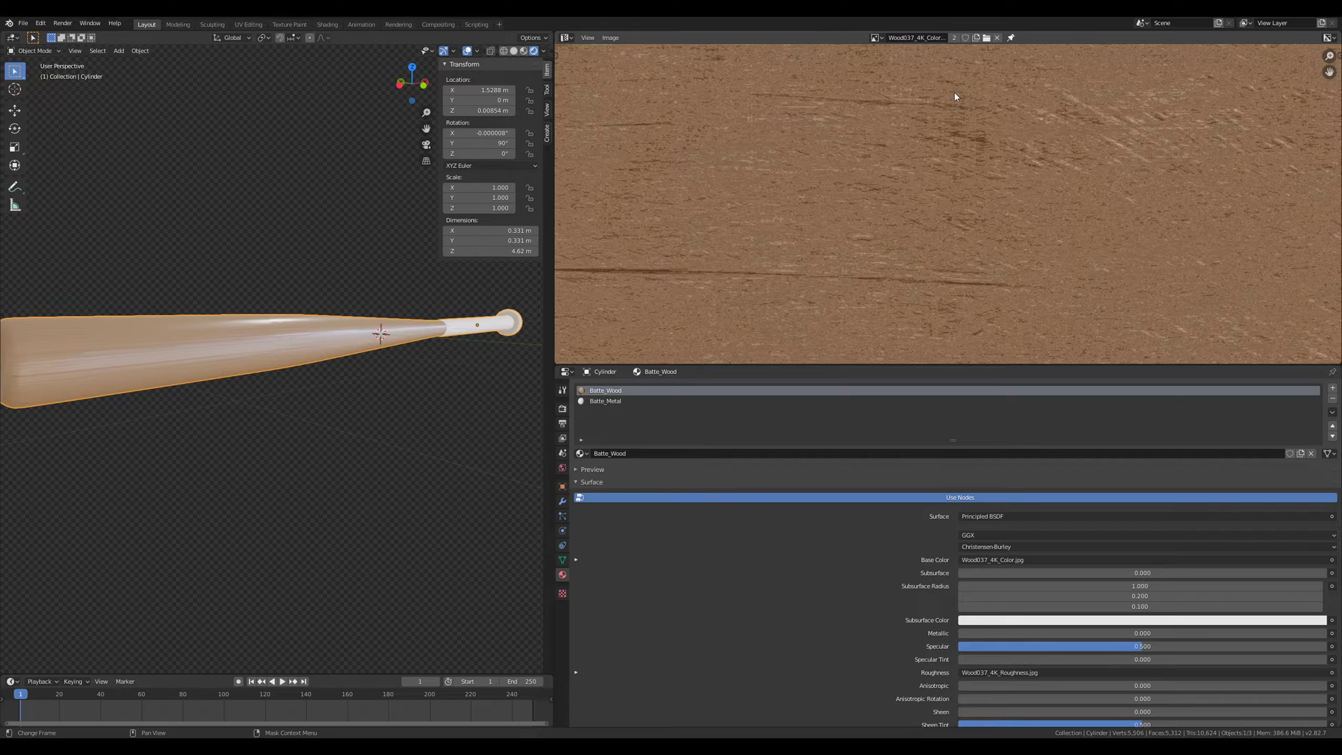
pyautogui.scroll(-3, 301, 404)
# Step: In front view, enter Edit Mode on the bat and select only the faces assigned to the Batte_Wood material
pyautogui.press('KP_3')
pyautogui.press('KP_1')
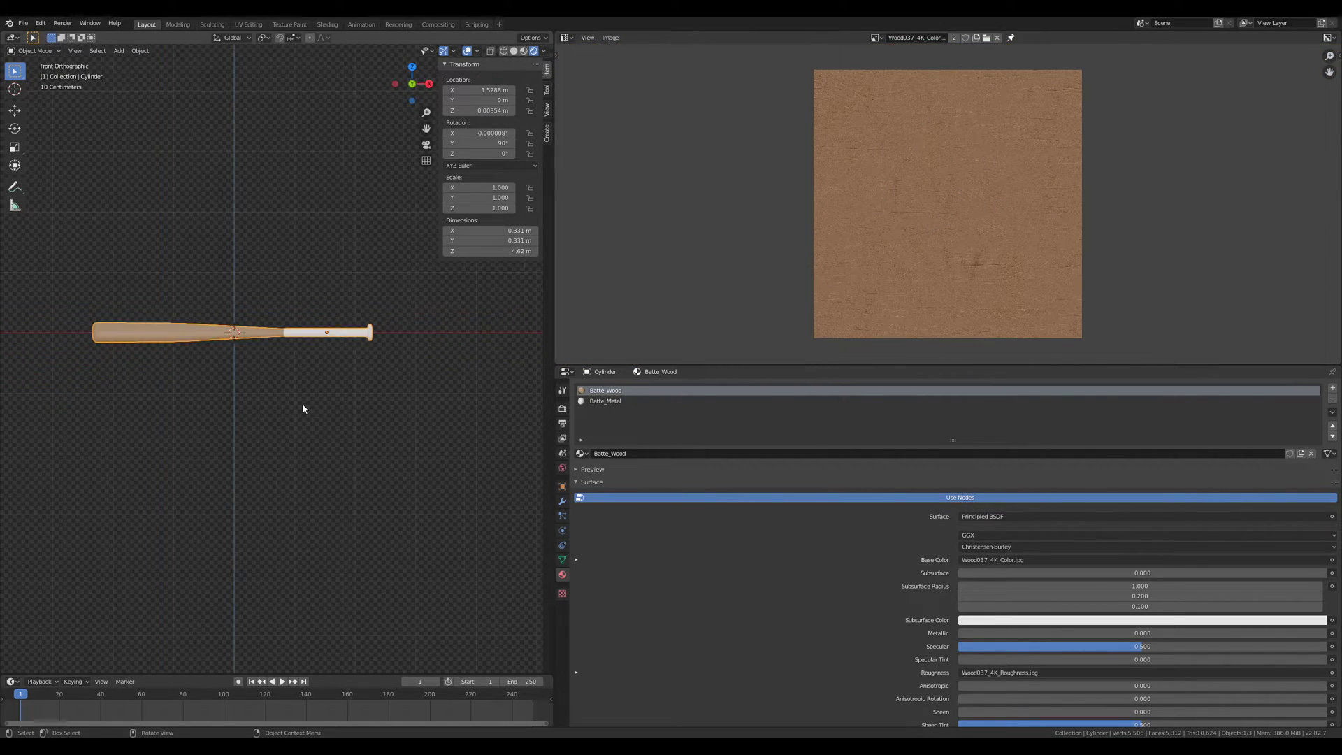
pyautogui.press('Tab')
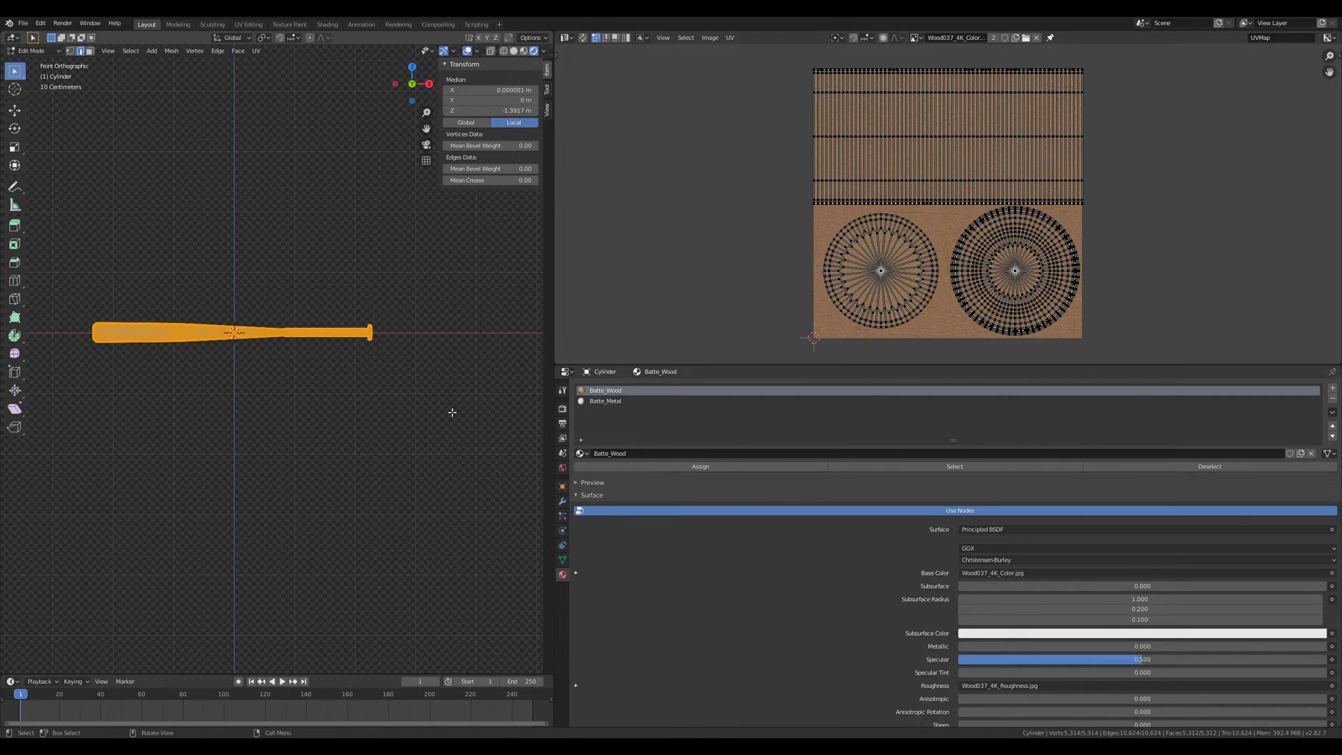
pyautogui.hotkey('alt', 'a')
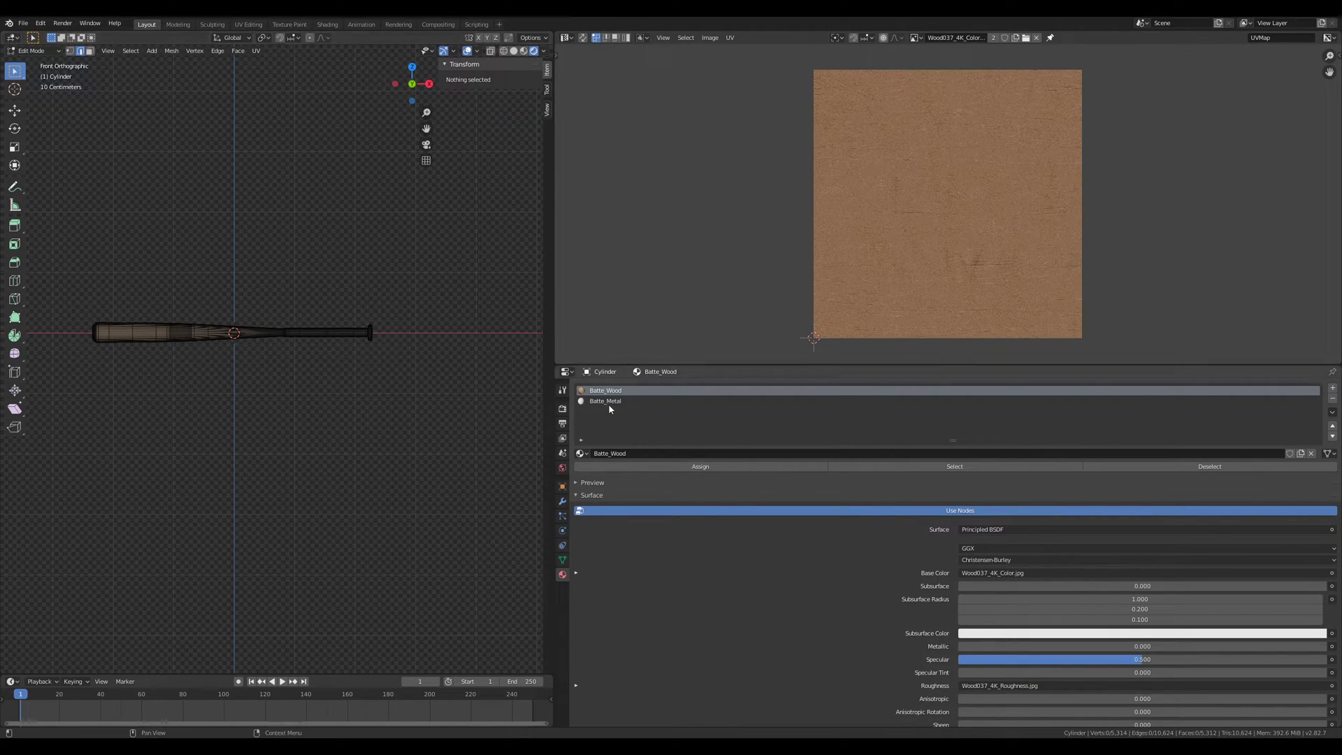
pyautogui.click(929, 466)
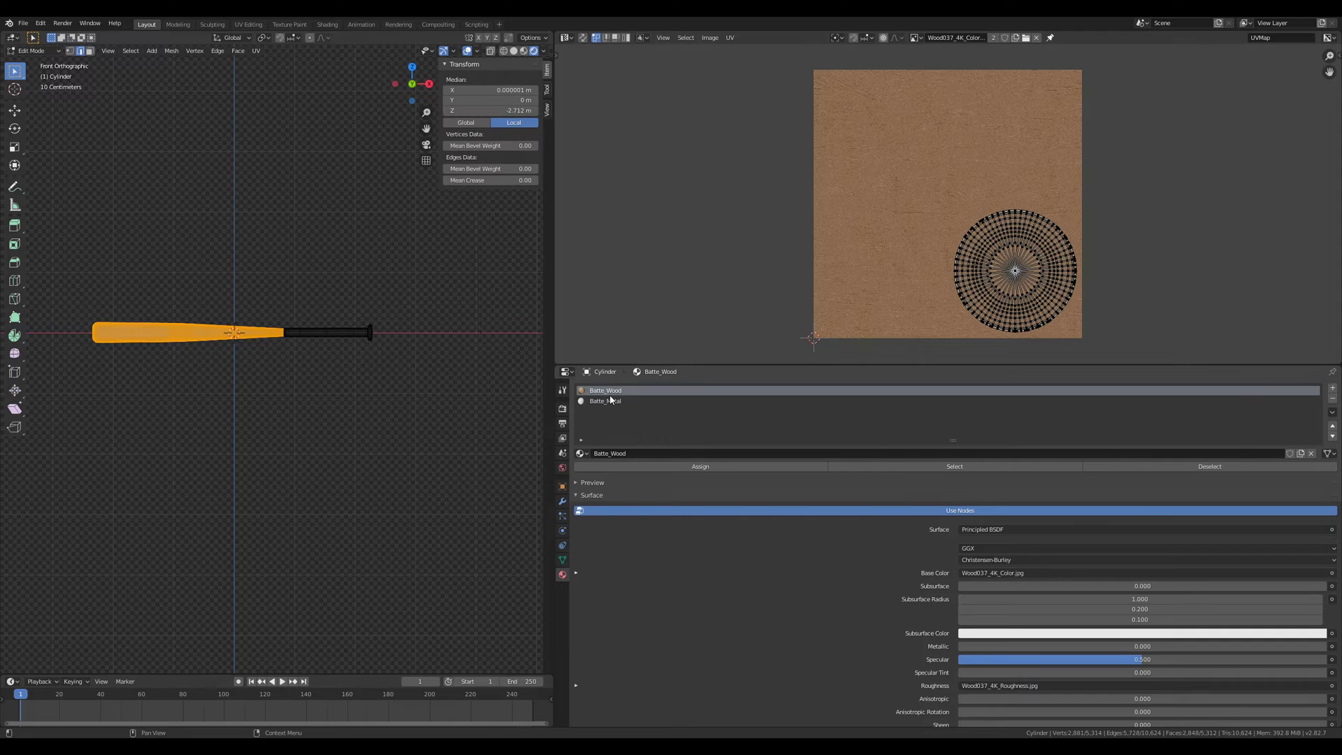
# Step: Unwrap the selected wood faces with Smart UV Project, keeping the preset options
pyautogui.scroll(4, 186, 389)
pyautogui.keyDown('shift'); pyautogui.moveTo(308, 380); pyautogui.dragTo(333, 381, button='middle'); pyautogui.keyUp('shift')
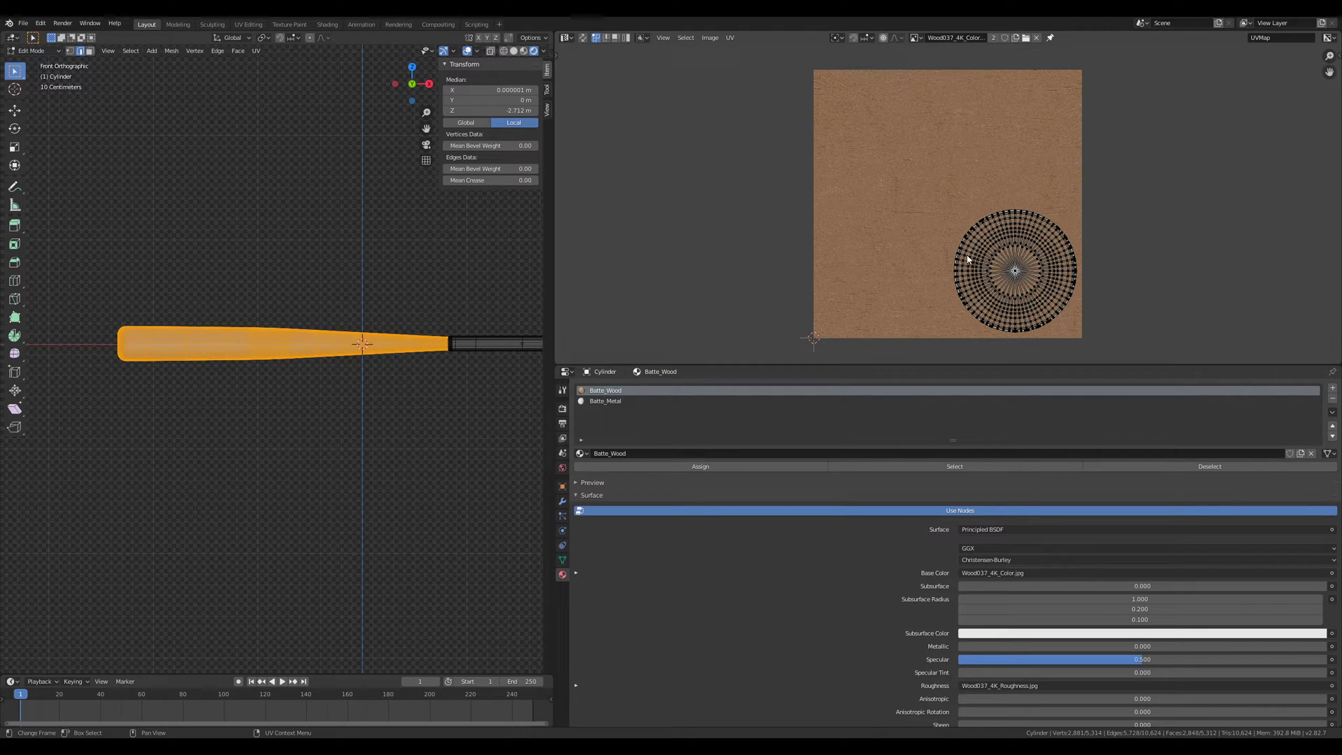
pyautogui.scroll(1, 311, 381)
pyautogui.keyDown('shift'); pyautogui.moveTo(312, 381); pyautogui.dragTo(336, 367, button='middle'); pyautogui.keyUp('shift')
pyautogui.press('u')
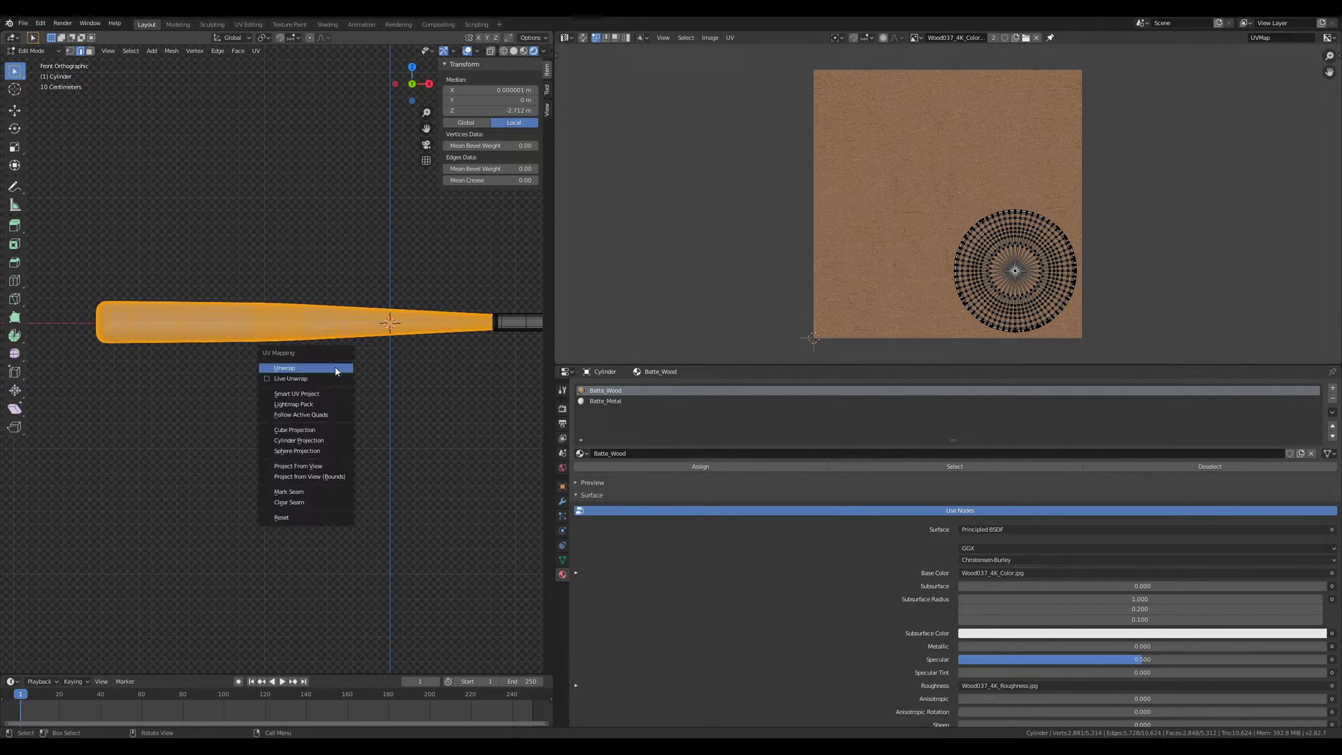
pyautogui.click(300, 393)
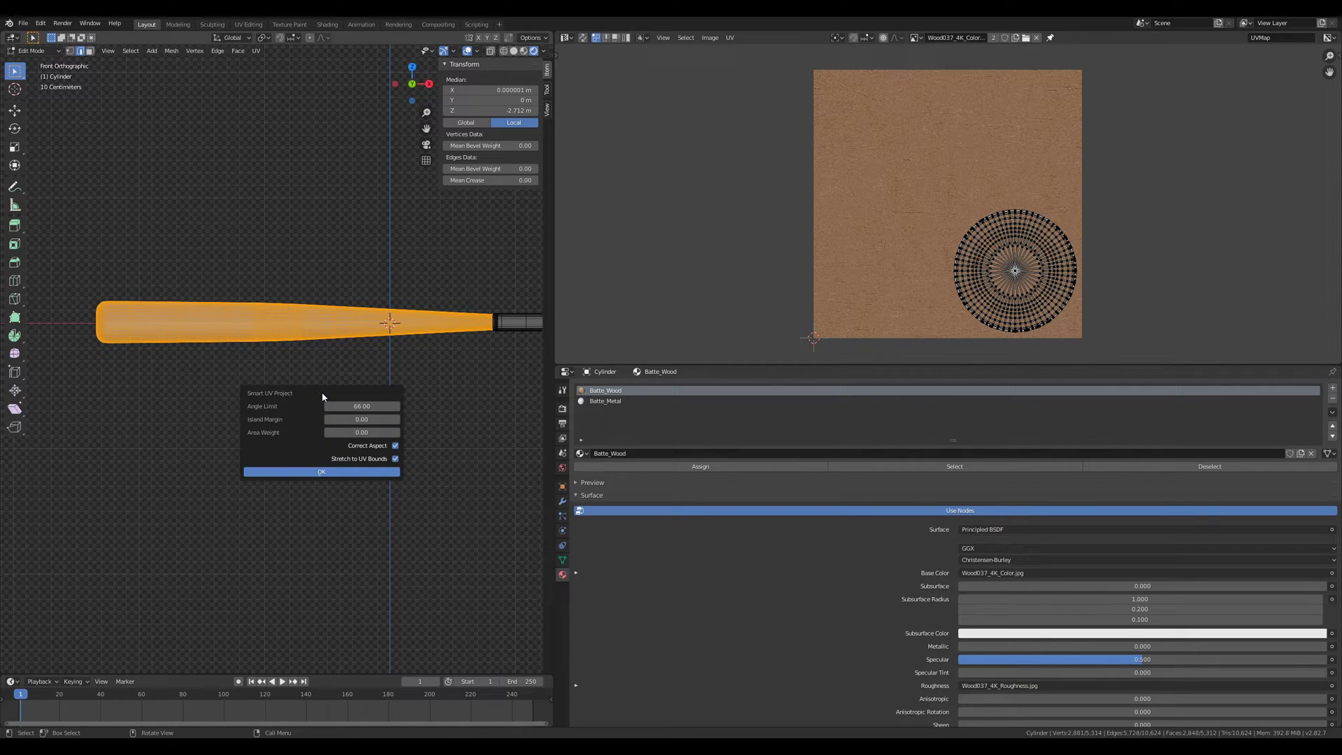
pyautogui.click(344, 472)
# Step: Check the wood texture on the bat and rotate the wood section's UVs by 90 degrees
pyautogui.scroll(3, 320, 356)
pyautogui.moveTo(320, 355); pyautogui.dragTo(367, 397, button='middle')
pyautogui.press('Tab')
pyautogui.scroll(2, 367, 396)
pyautogui.scroll(-2, 368, 397)
pyautogui.press('Tab')
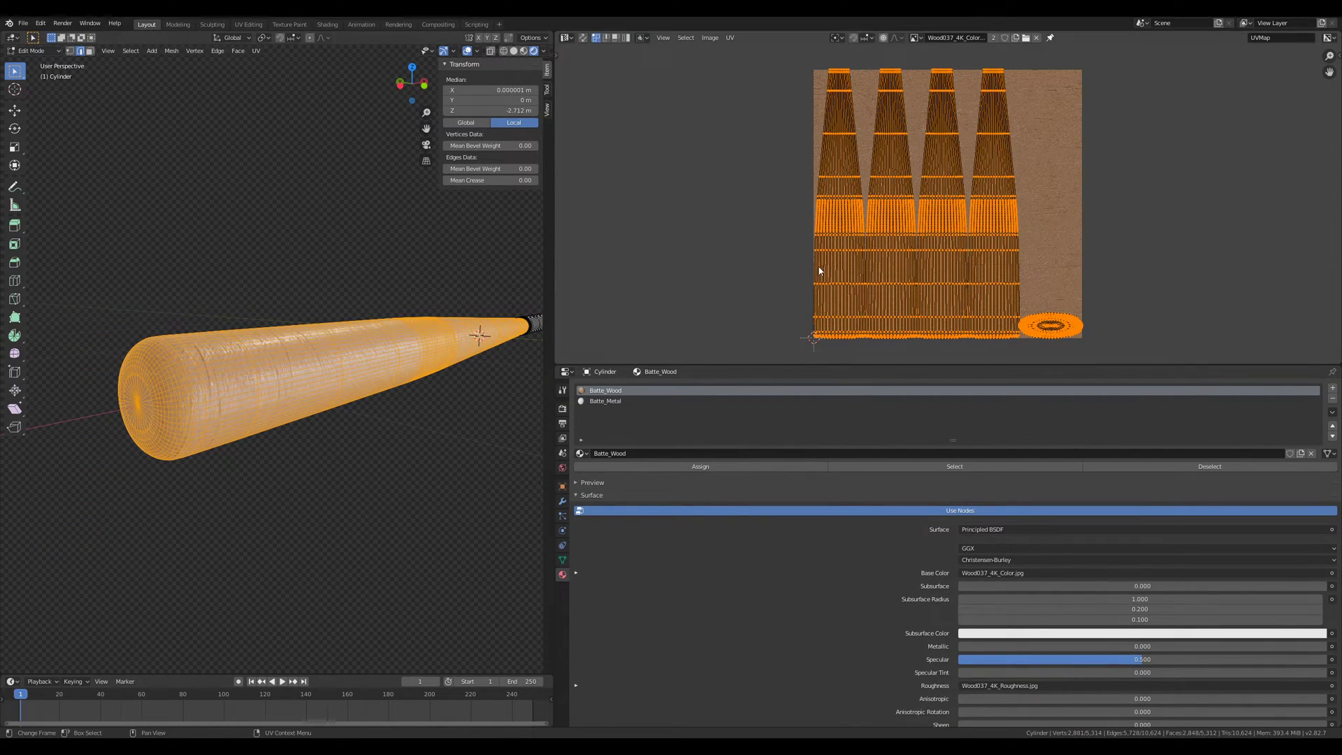
pyautogui.scroll(3, 365, 397)
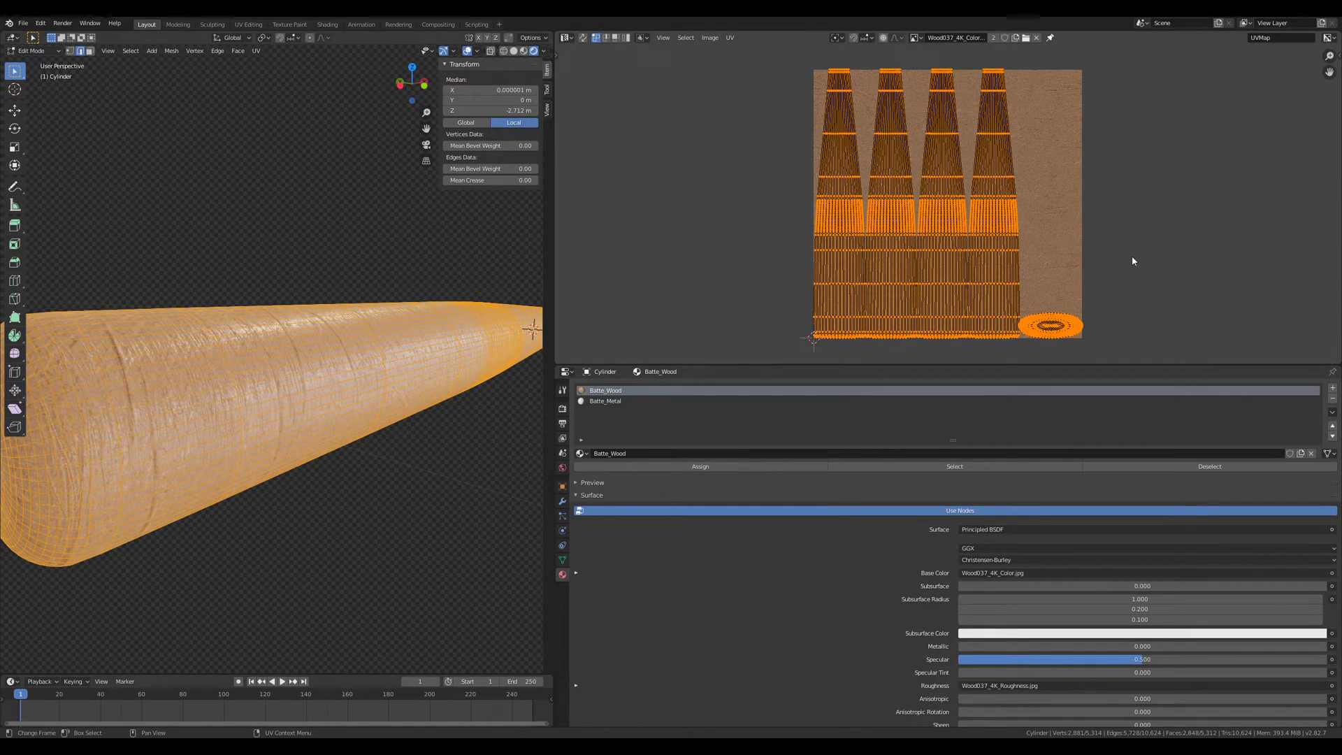
pyautogui.write('r90')
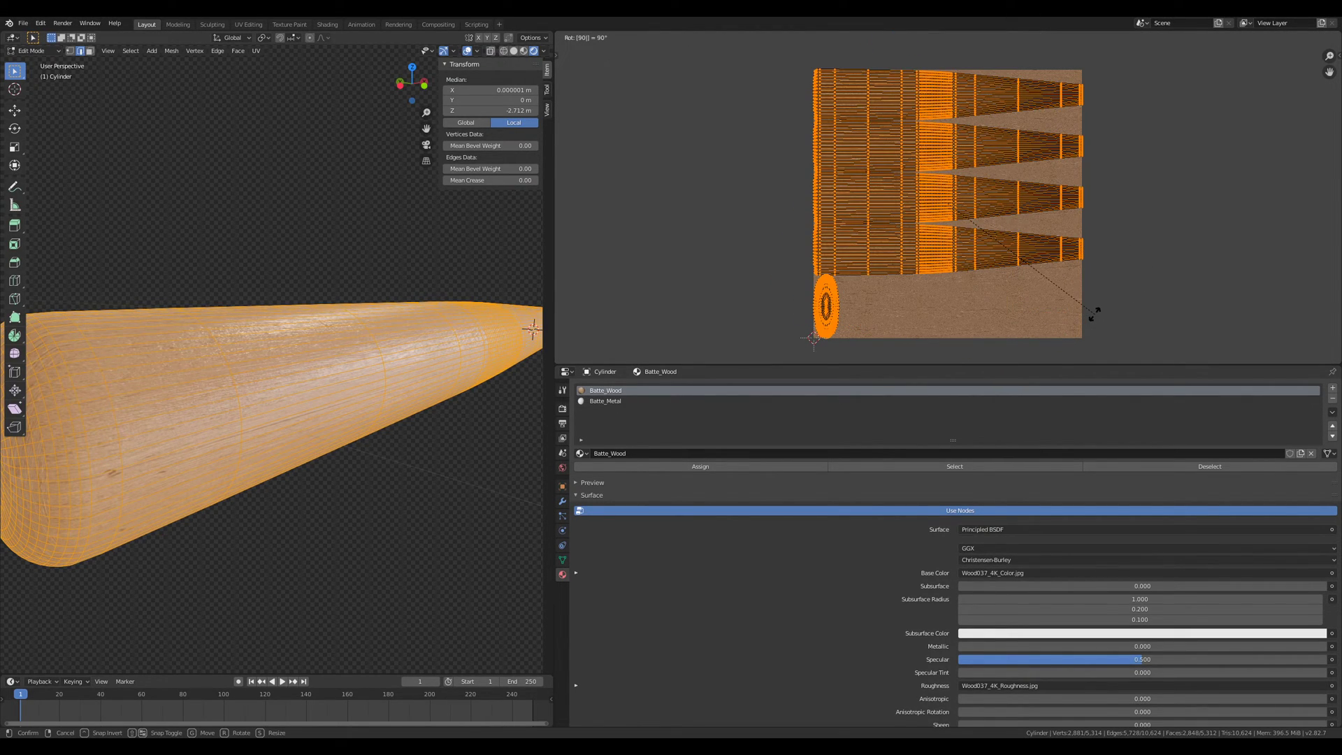
pyautogui.press('Return')
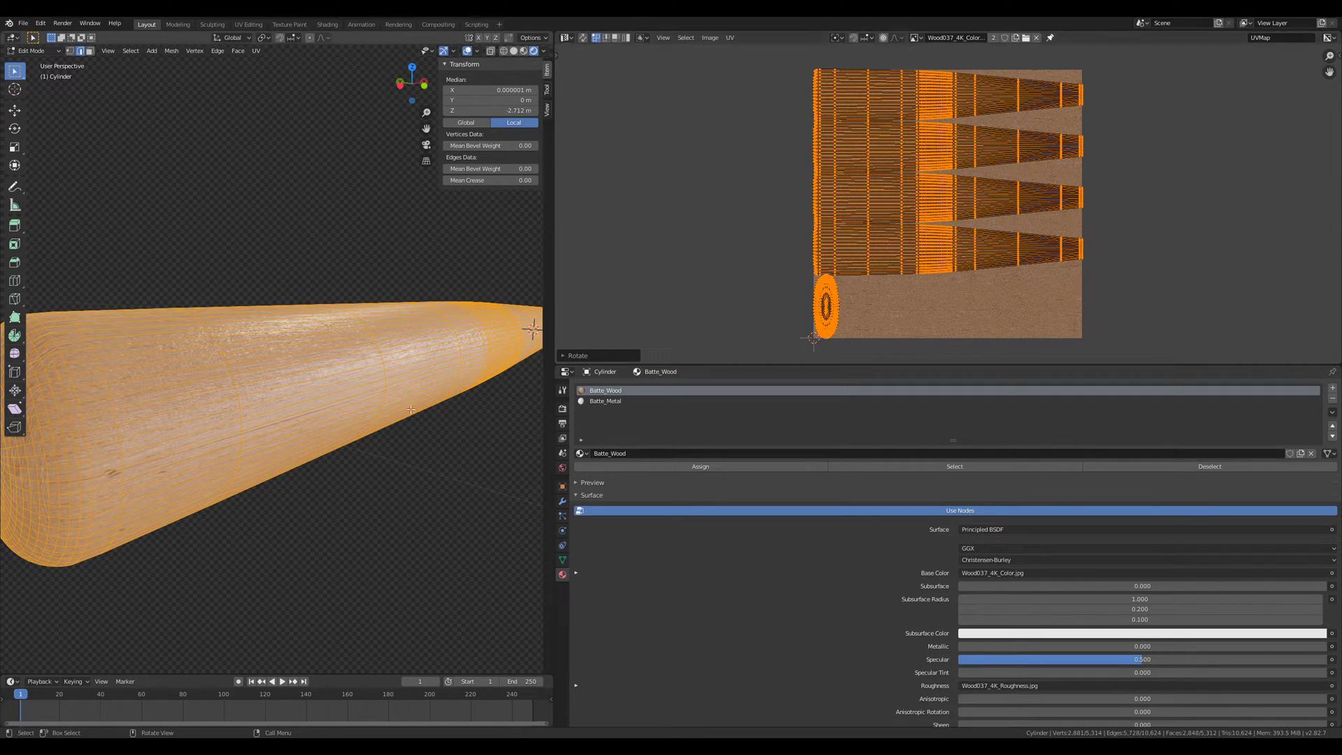
pyautogui.press('r')
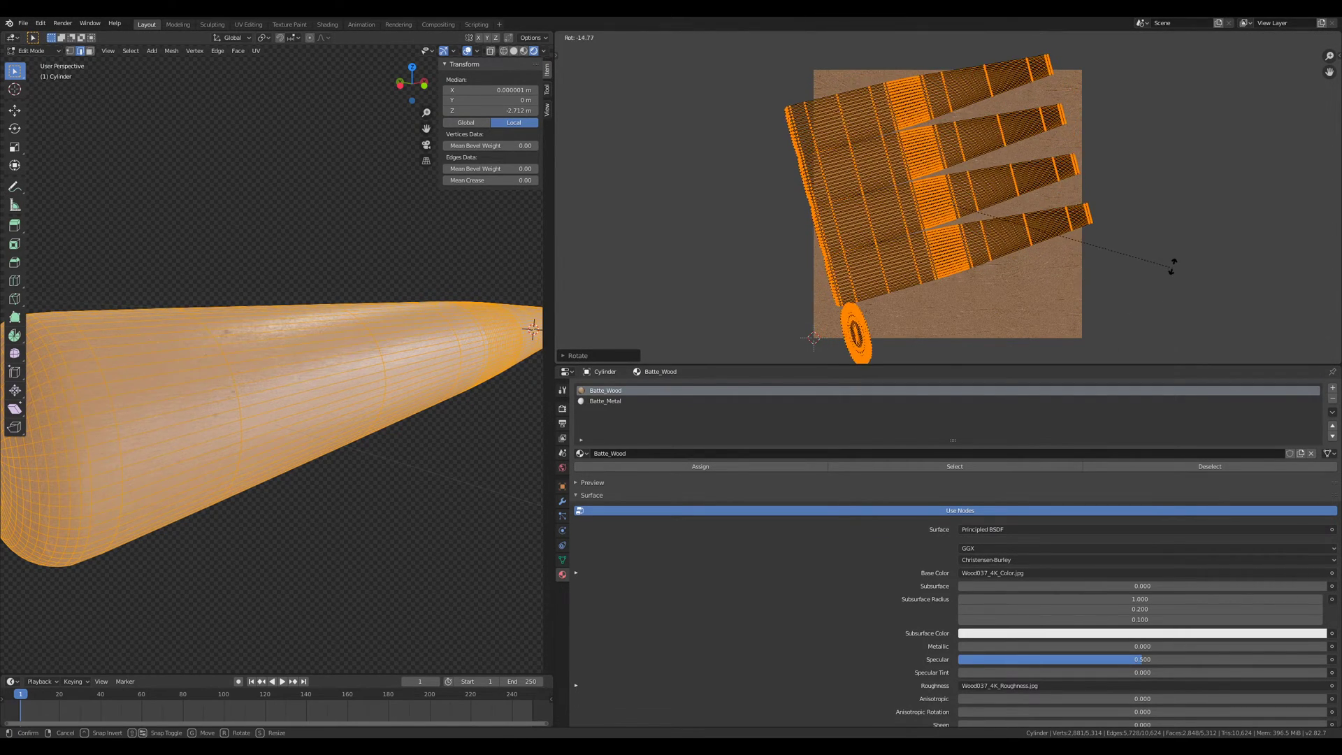
pyautogui.rightClick(1171, 258)
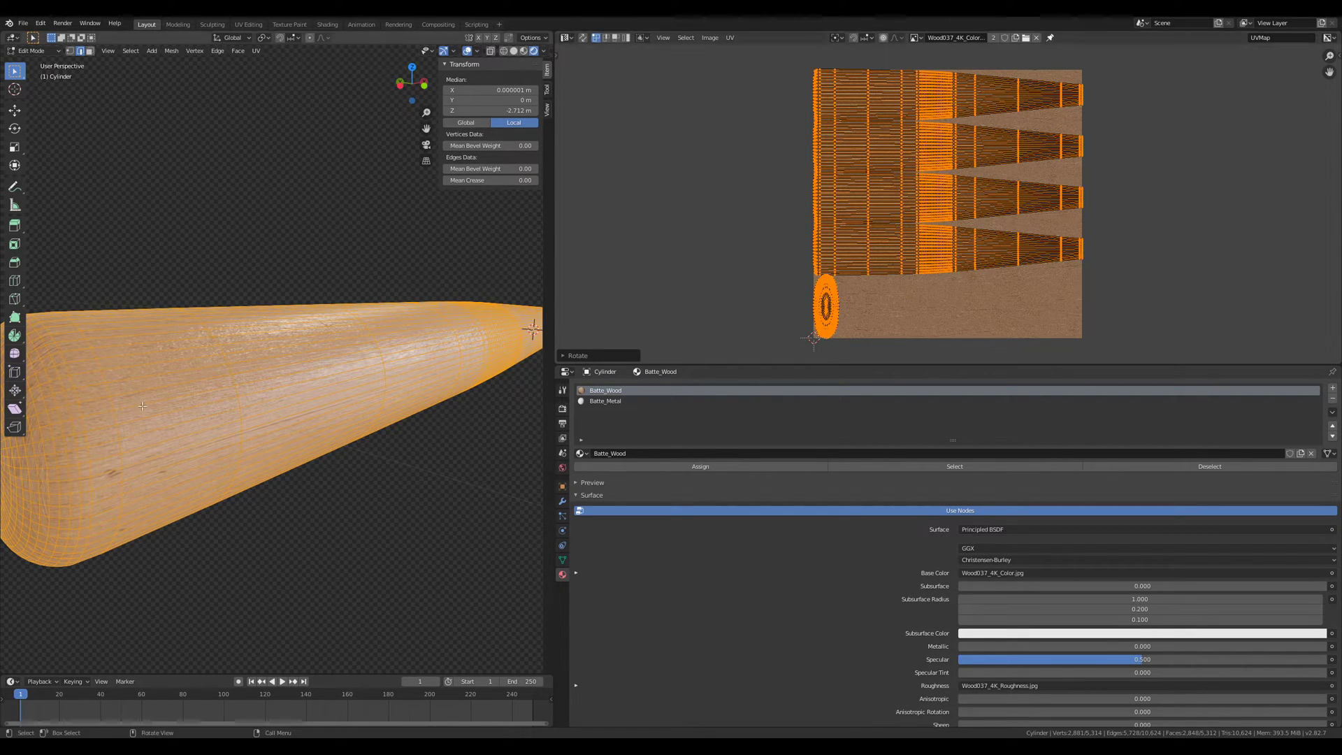
# Step: Select all of the wood section's UVs and scale them up beyond the texture image bounds
pyautogui.hotkey('alt', 'a')
pyautogui.press('a')
pyautogui.press('s')
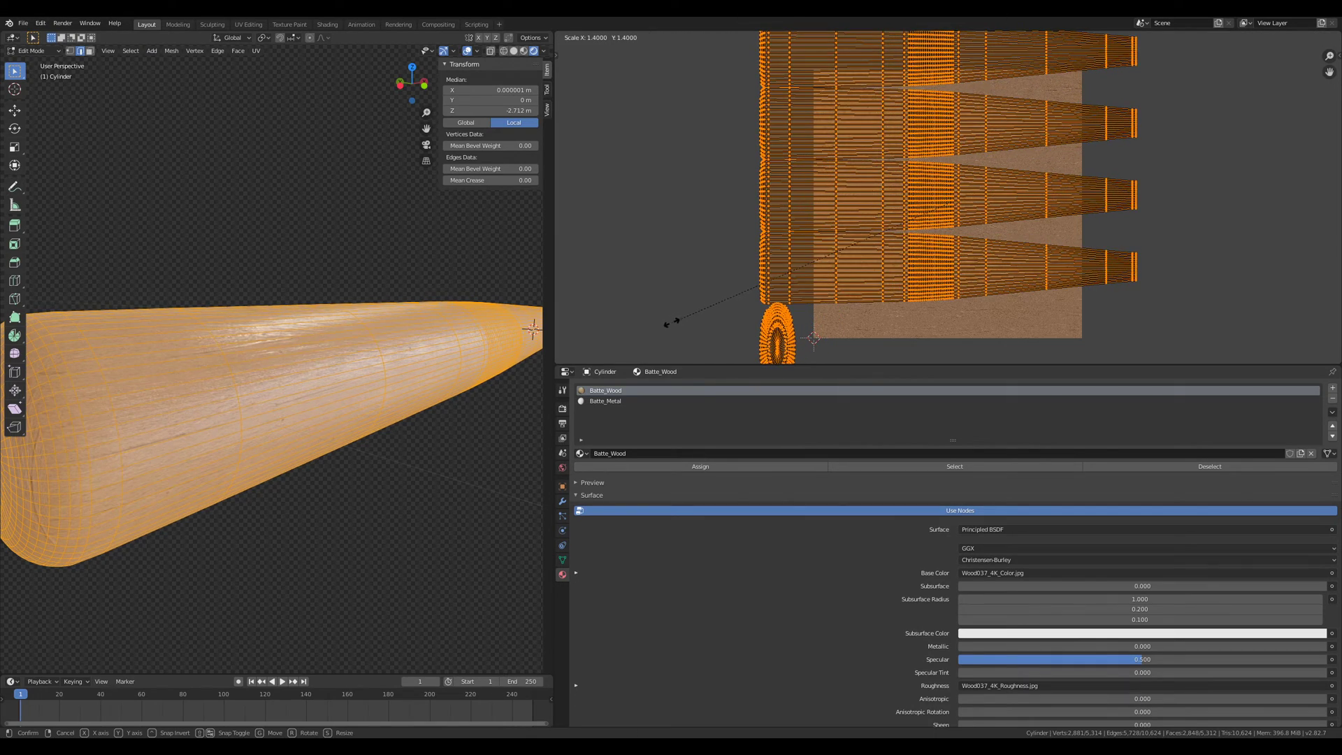
pyautogui.click(638, 332)
# Step: Examine the wood grain along the bat's barrel and on its end cap in Object Mode
pyautogui.press('Tab')
pyautogui.scroll(5, 295, 404)
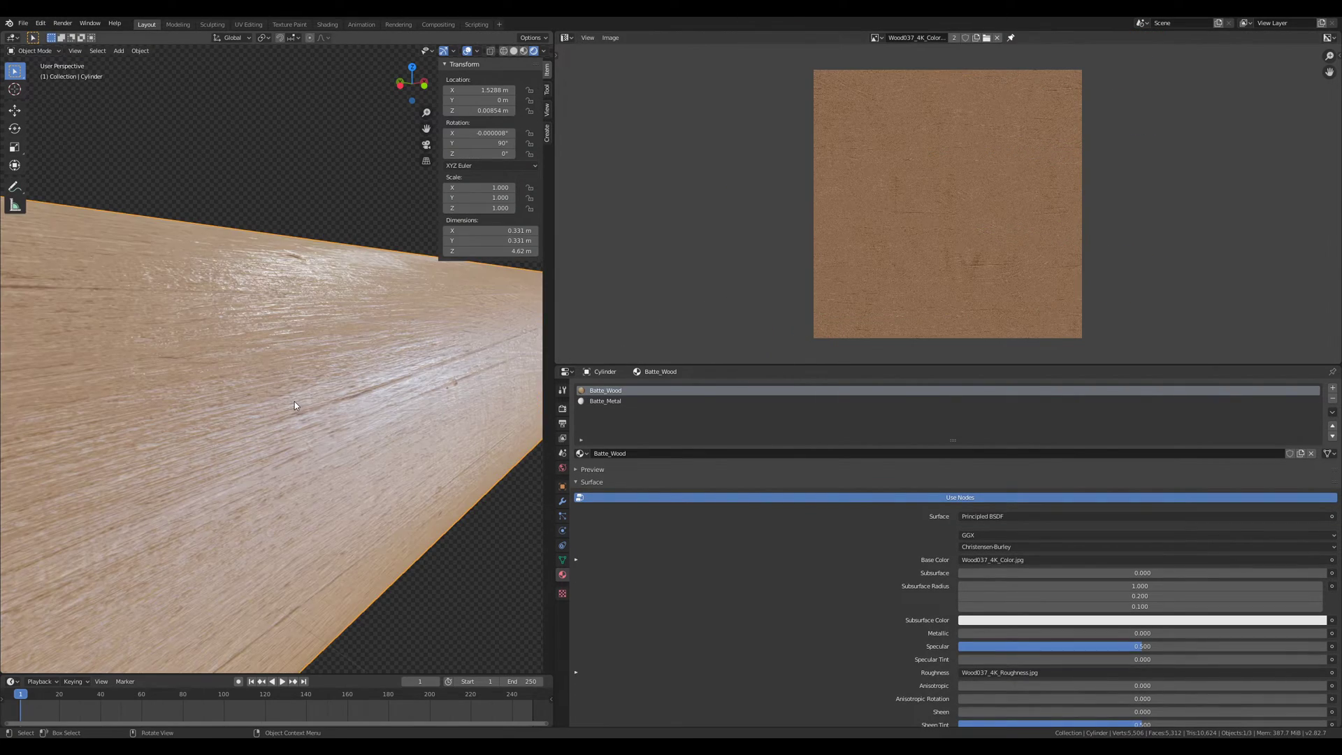
pyautogui.scroll(-5, 294, 405)
pyautogui.scroll(3, 300, 405)
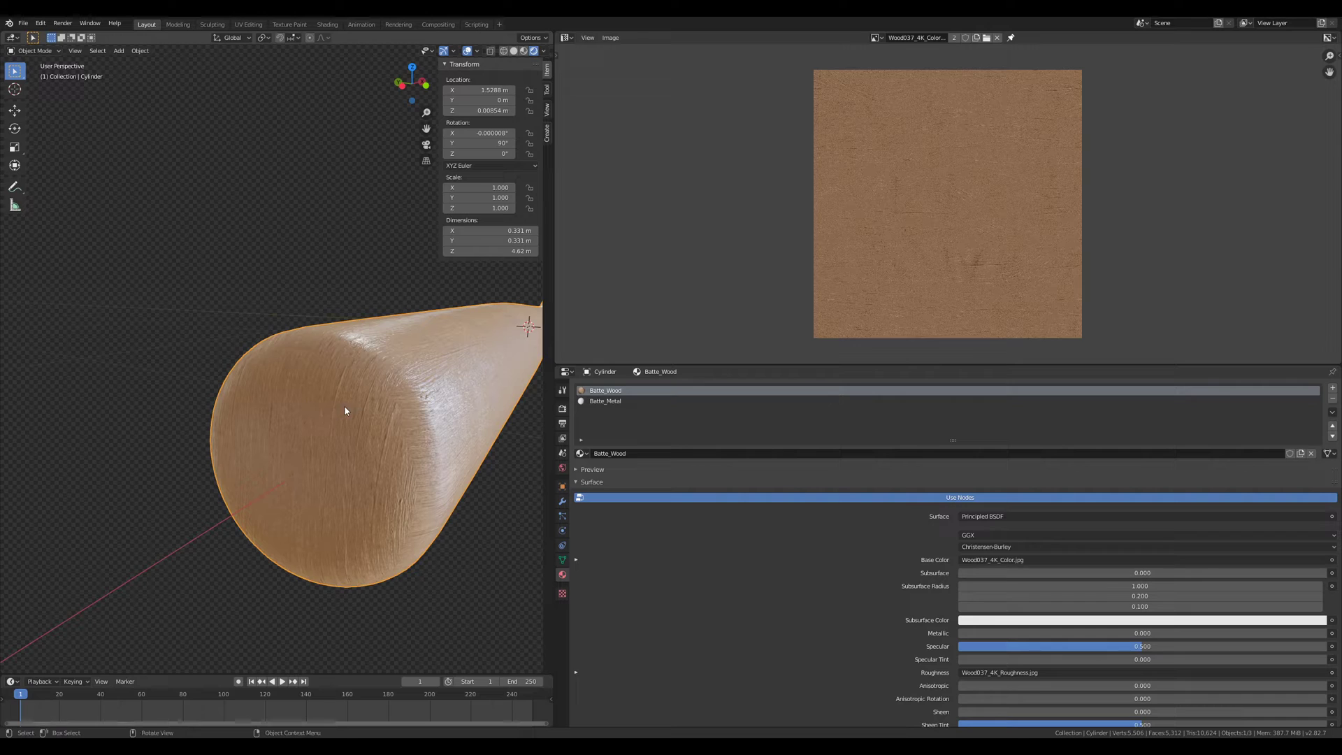
pyautogui.scroll(-4, 425, 417)
pyautogui.scroll(3, 392, 425)
pyautogui.moveTo(199, 399); pyautogui.dragTo(328, 419, button='middle')
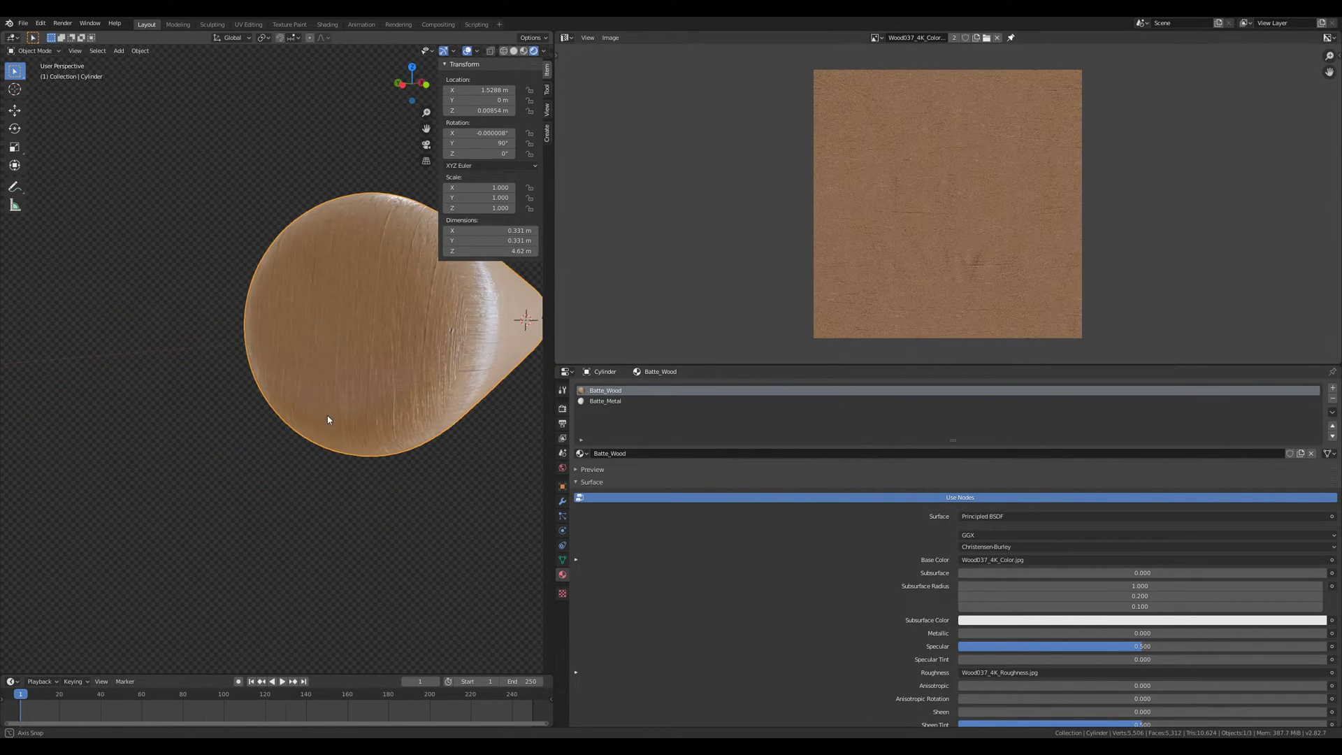
pyautogui.scroll(-5, 474, 350)
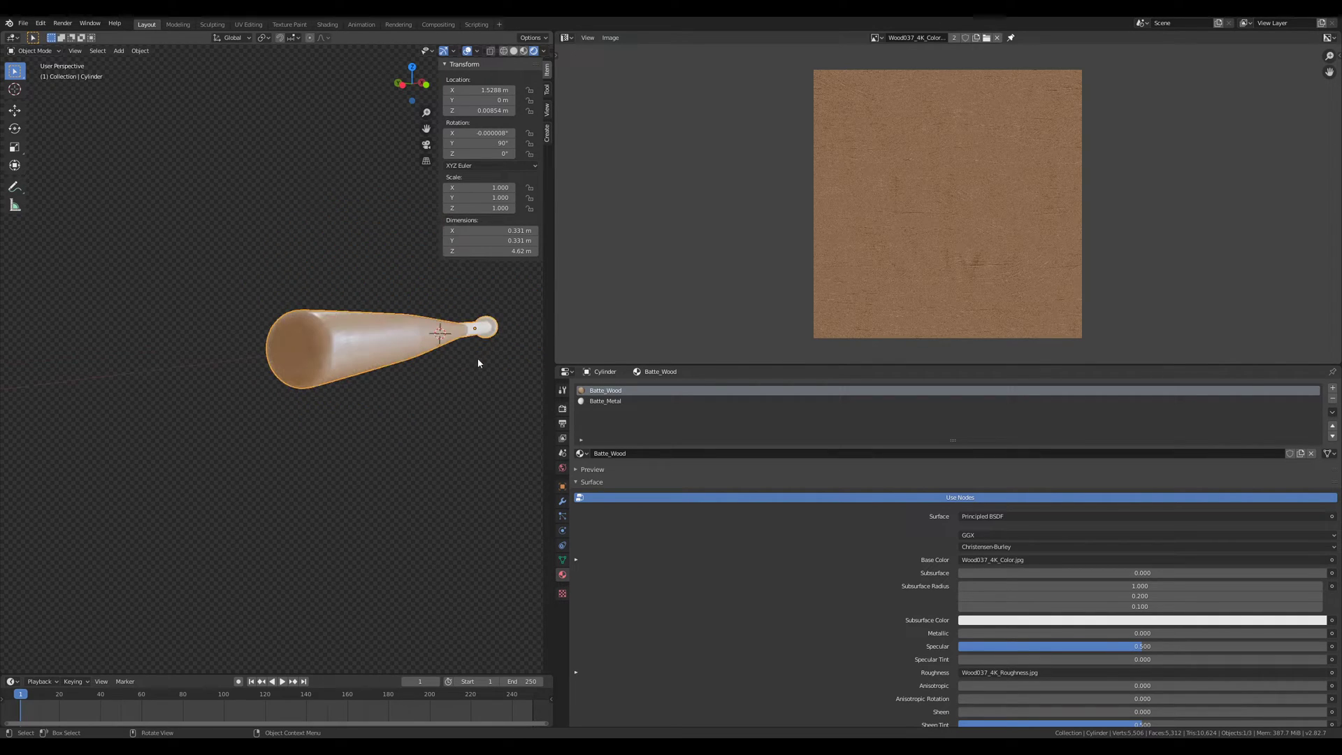
pyautogui.moveTo(439, 396); pyautogui.dragTo(376, 389, button='middle')
pyautogui.scroll(2, 376, 389)
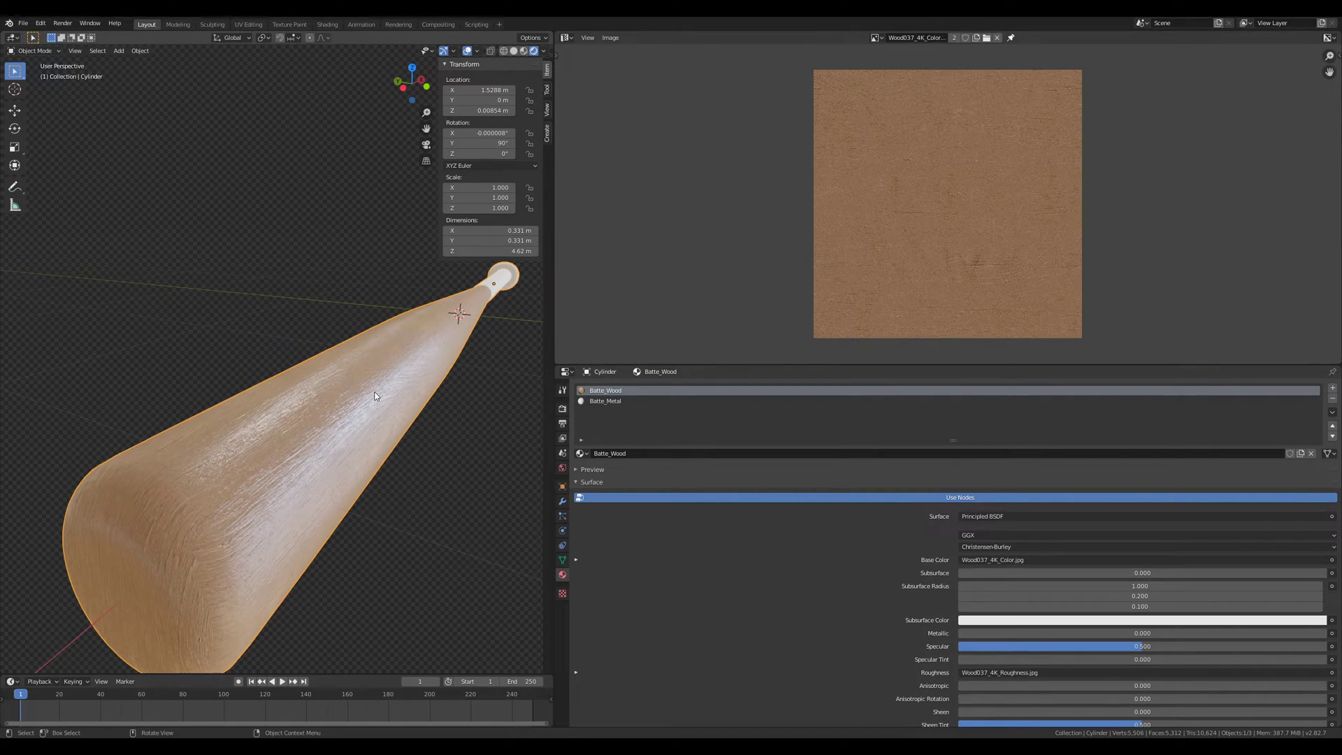
# Step: Rotate the wood section's UVs by 90 degrees to turn the grain across the bat and view it in Object Mode
pyautogui.press('Tab')
pyautogui.press('r')
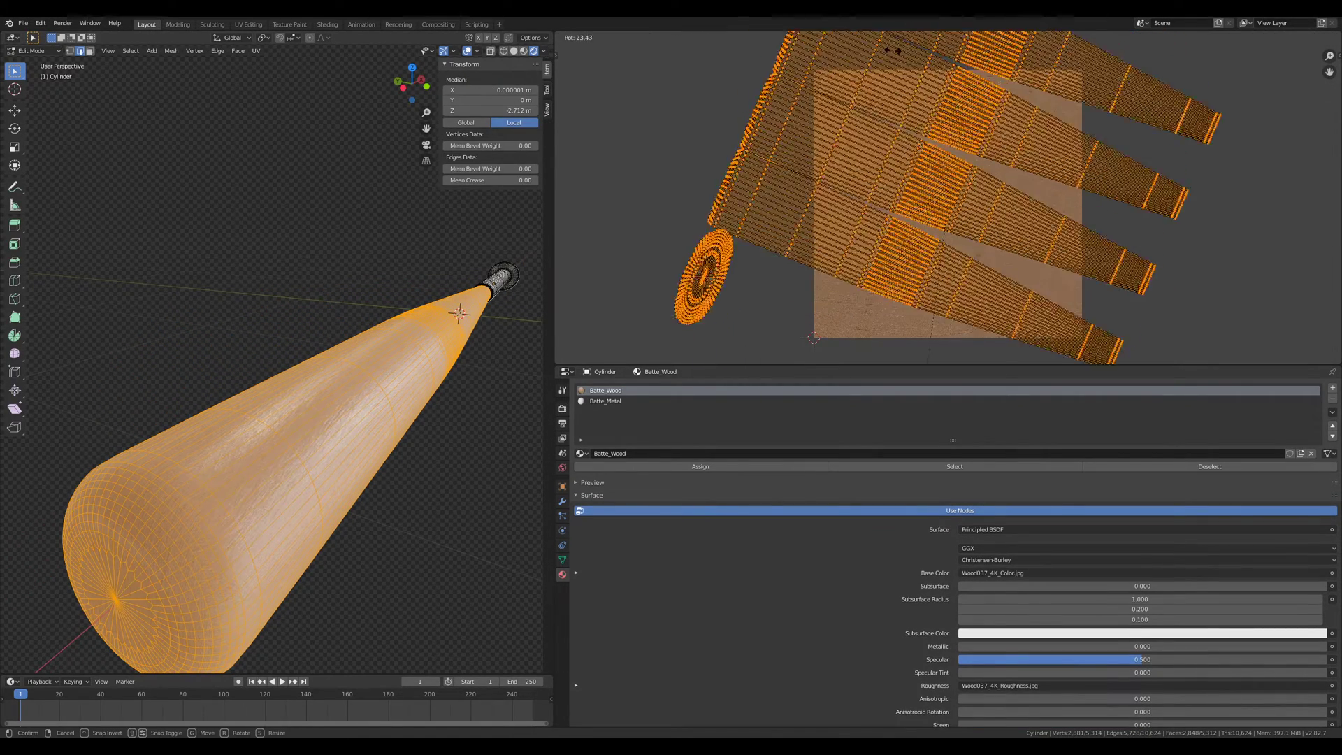
pyautogui.click(1259, 36)
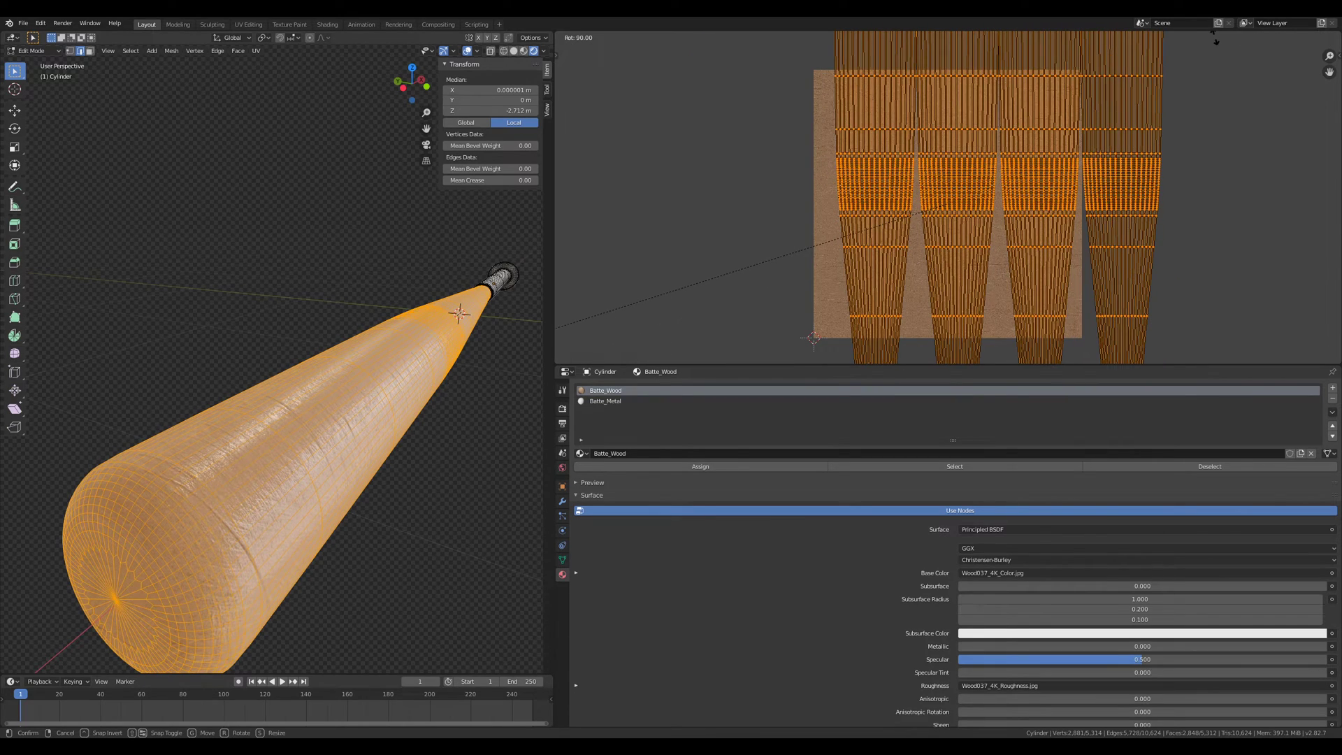
pyautogui.press('Tab')
pyautogui.moveTo(276, 383); pyautogui.dragTo(455, 396, button='middle')
pyautogui.press('Tab')
pyautogui.press('Tab')
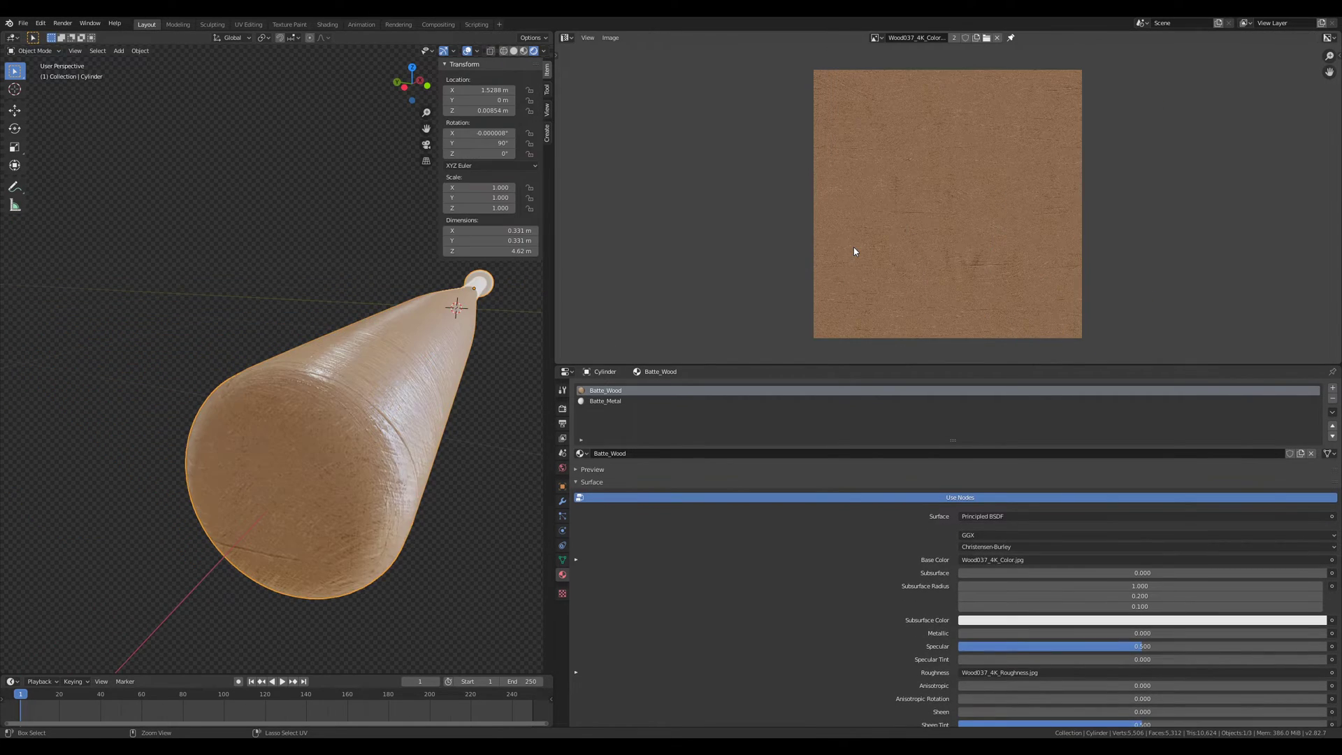
# Step: Rotate the wood section's UVs by another 90 degrees so the grain runs lengthwise, and check the barrel in Object Mode
pyautogui.press('Tab')
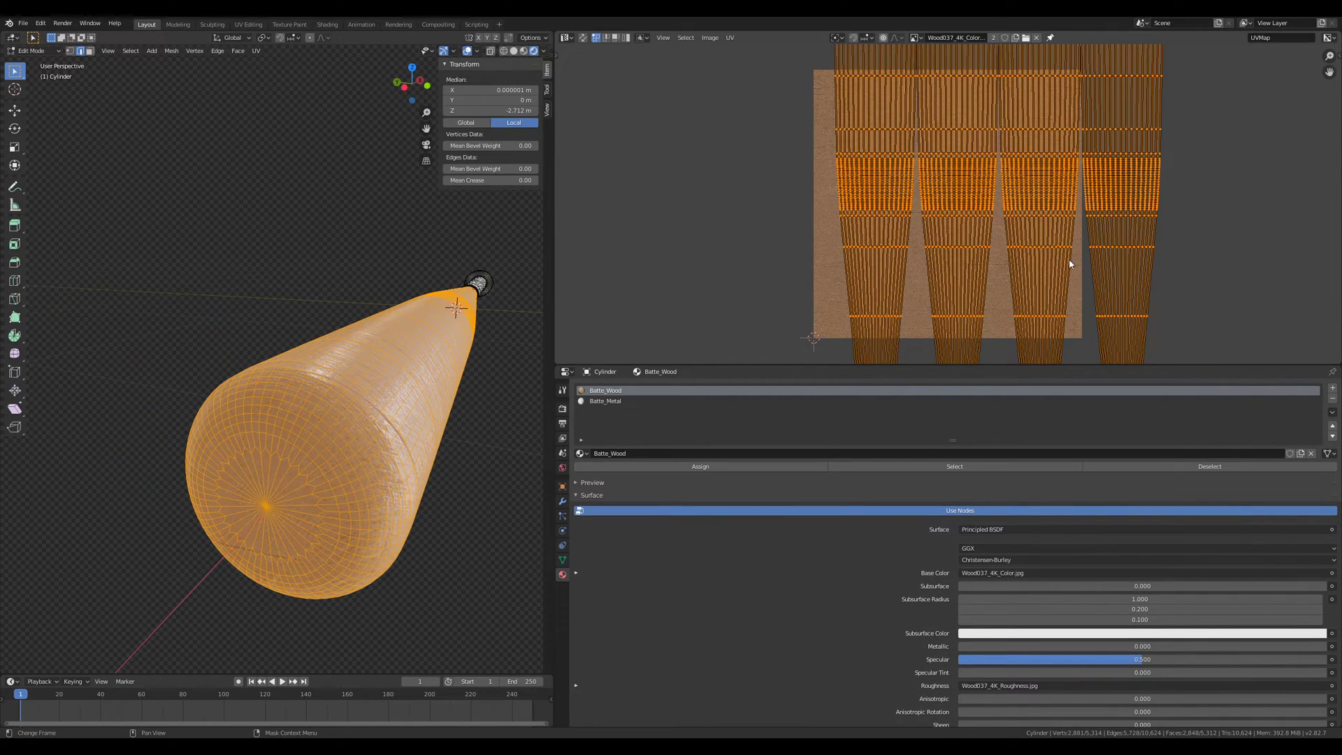
pyautogui.write('r90')
pyautogui.press('Return')
pyautogui.press('Tab')
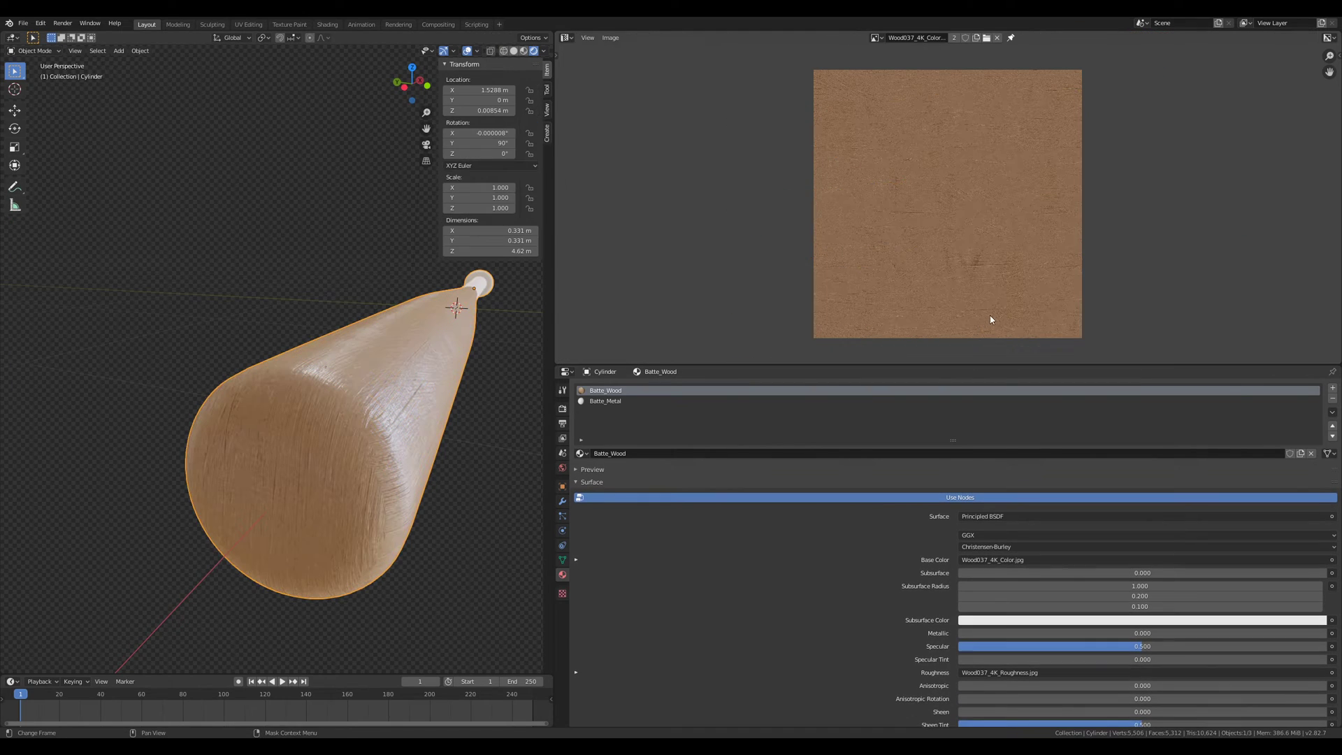
pyautogui.scroll(-3, 371, 457)
pyautogui.moveTo(372, 457); pyautogui.dragTo(285, 477, button='middle')
pyautogui.scroll(6, 290, 470)
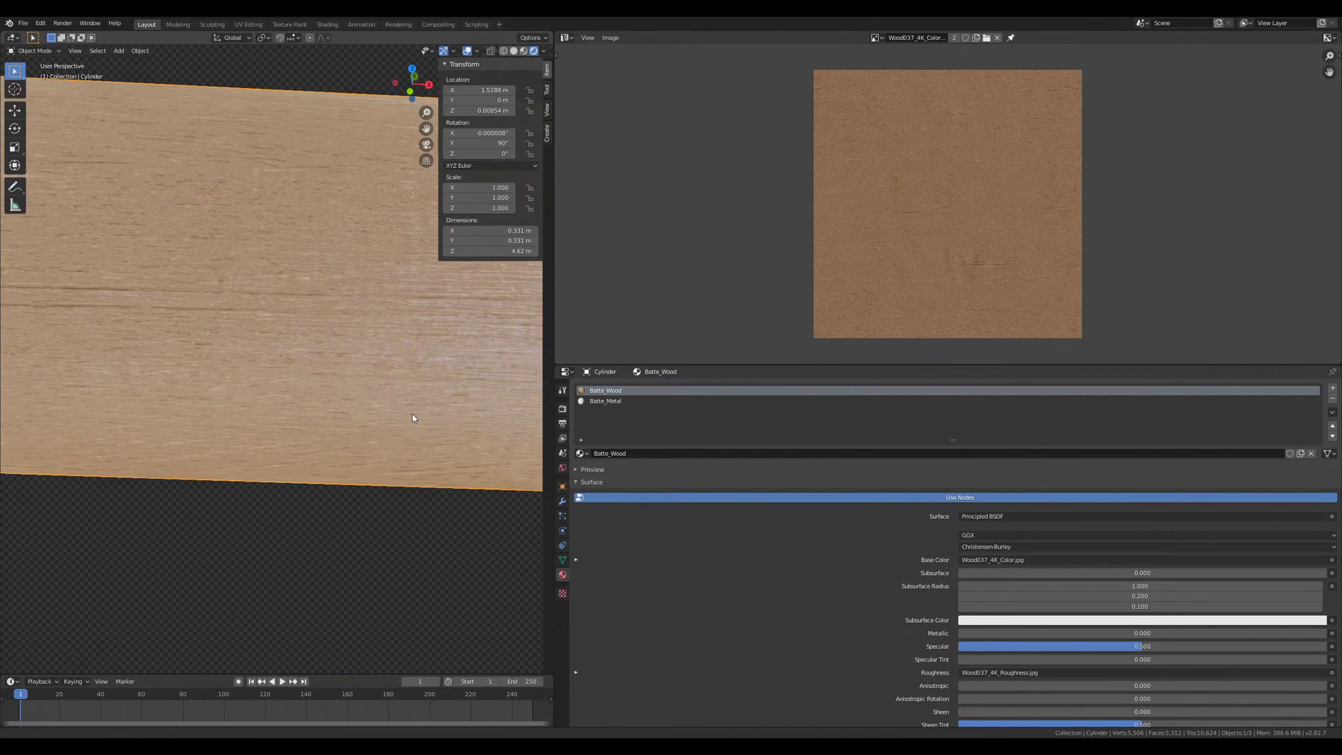
pyautogui.scroll(-3, 335, 425)
pyautogui.moveTo(336, 425); pyautogui.dragTo(410, 429, button='middle')
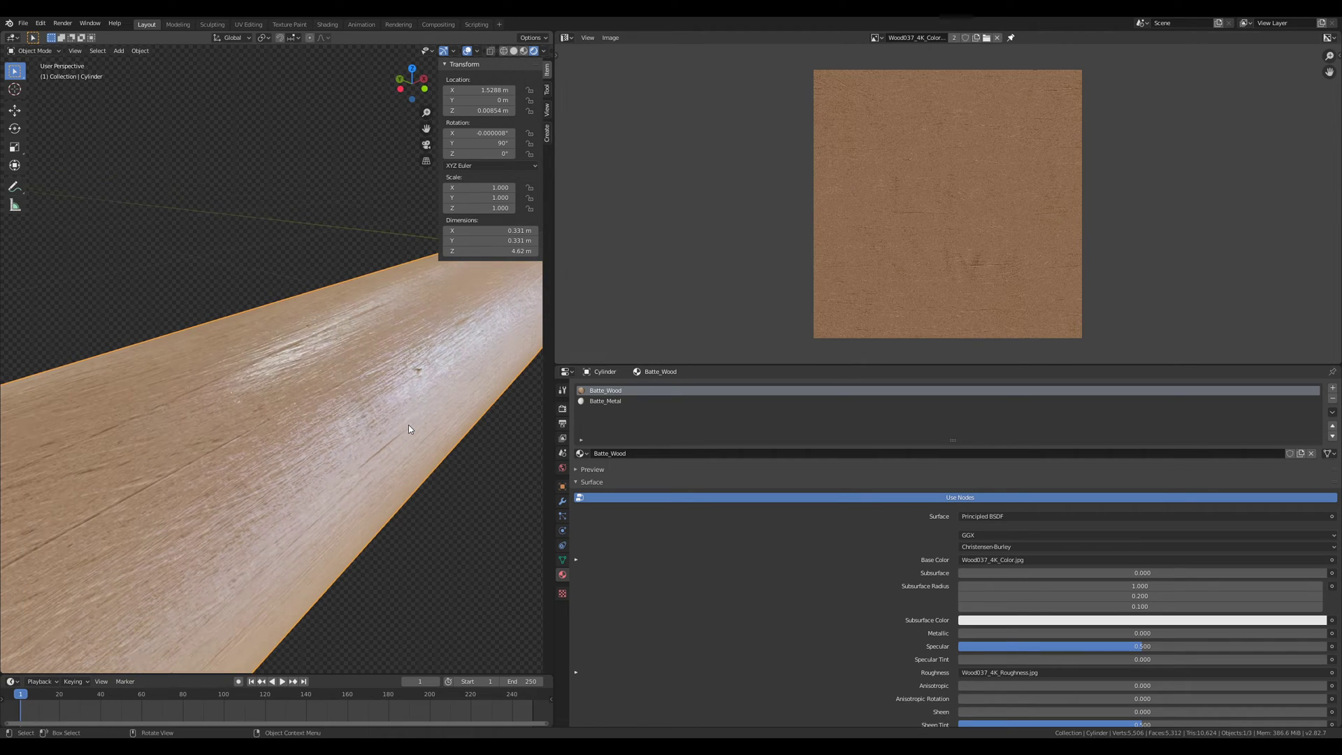
# Step: Switch the UV Editor area back to the Shader Editor and move the Wood037_4K_Roughness.jpg node slightly away from the shader
pyautogui.click(568, 40)
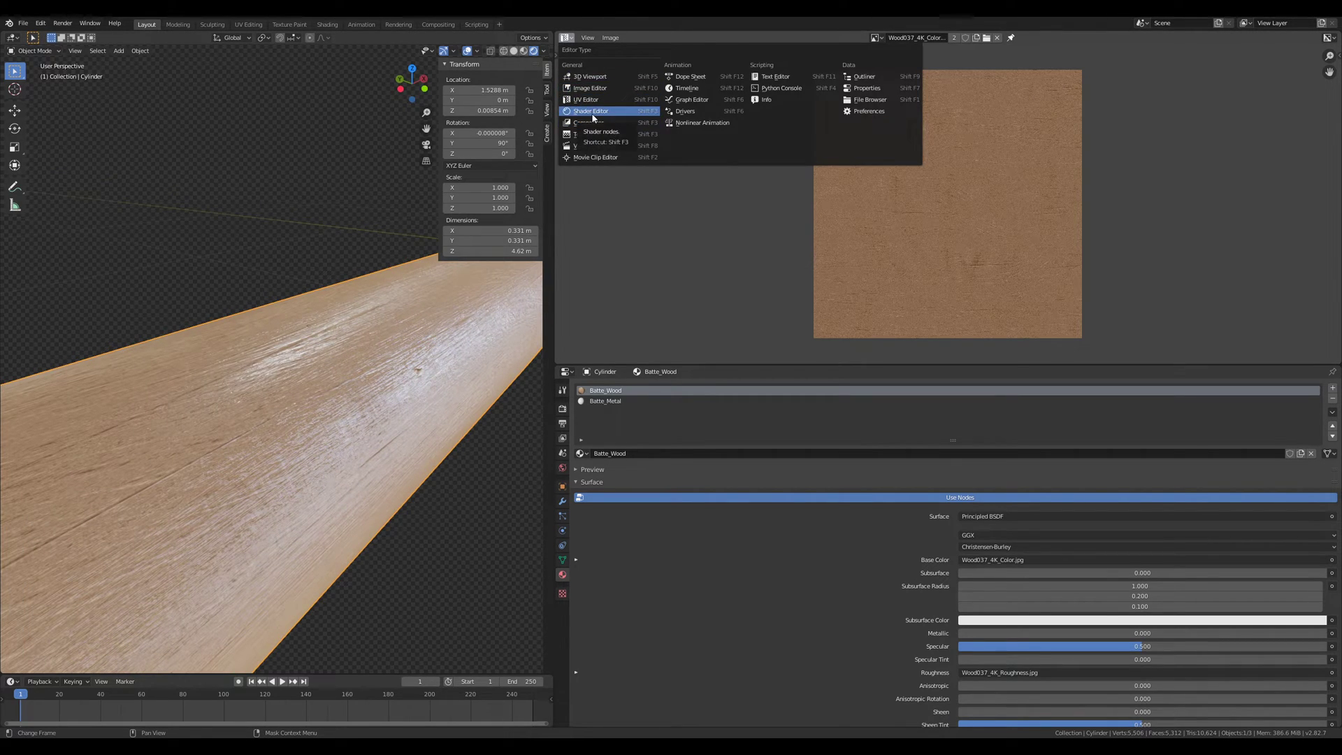
pyautogui.click(593, 112)
pyautogui.scroll(5, 669, 147)
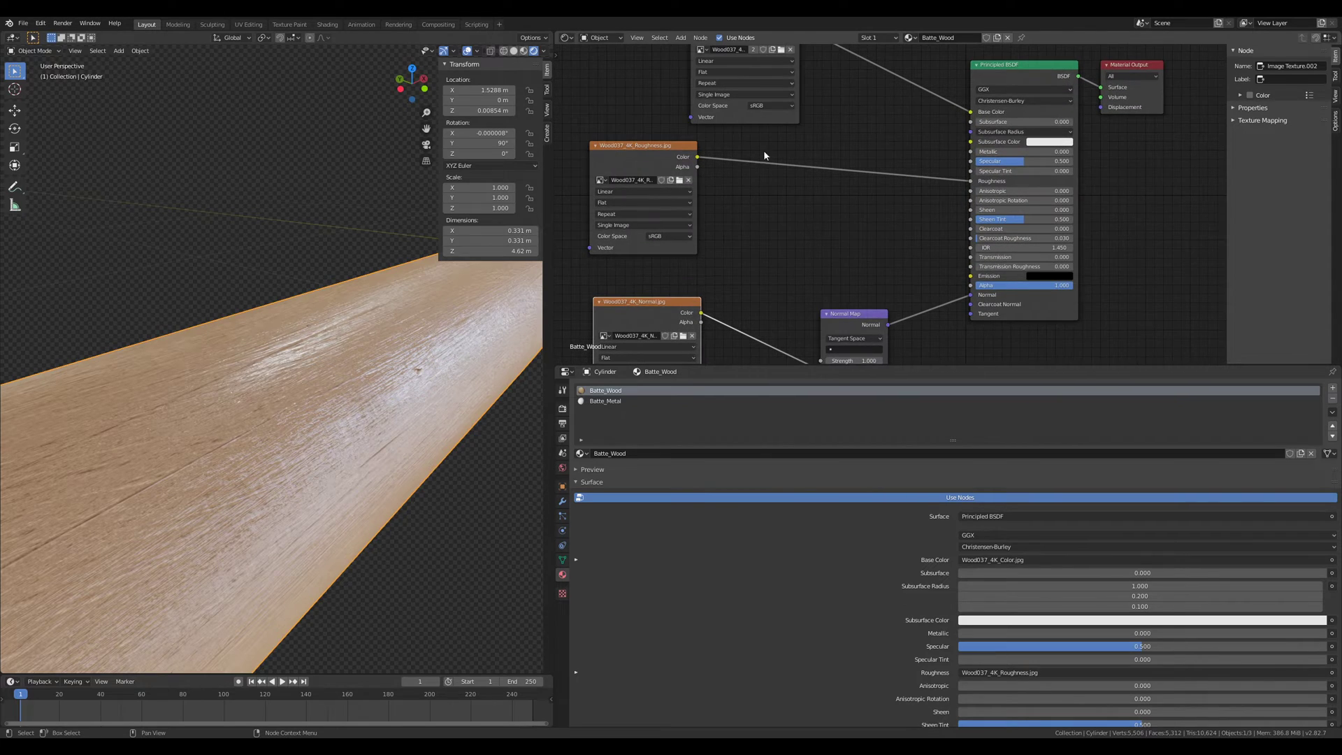
pyautogui.keyDown('ctrl'); pyautogui.hscroll(-2, 835, 201); pyautogui.keyUp('ctrl')
pyautogui.moveTo(656, 151); pyautogui.dragTo(621, 150)
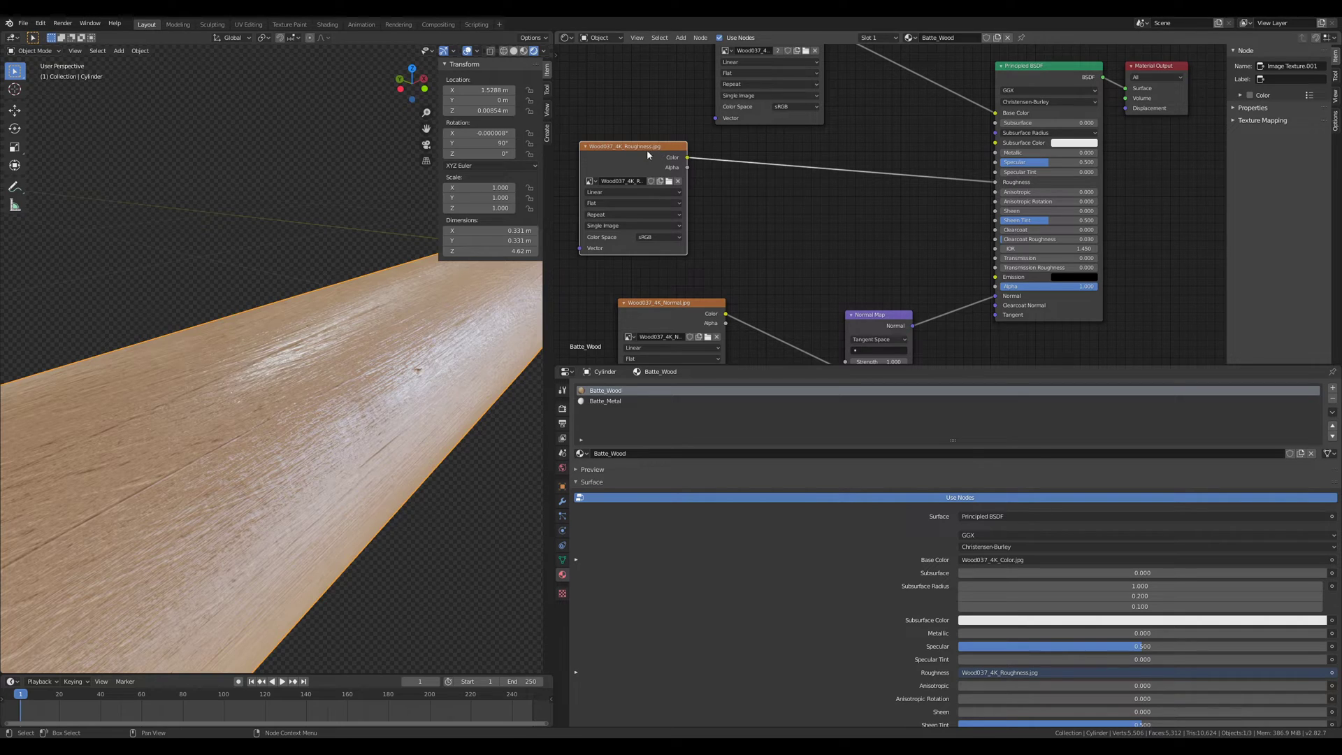
pyautogui.moveTo(623, 149); pyautogui.dragTo(616, 155)
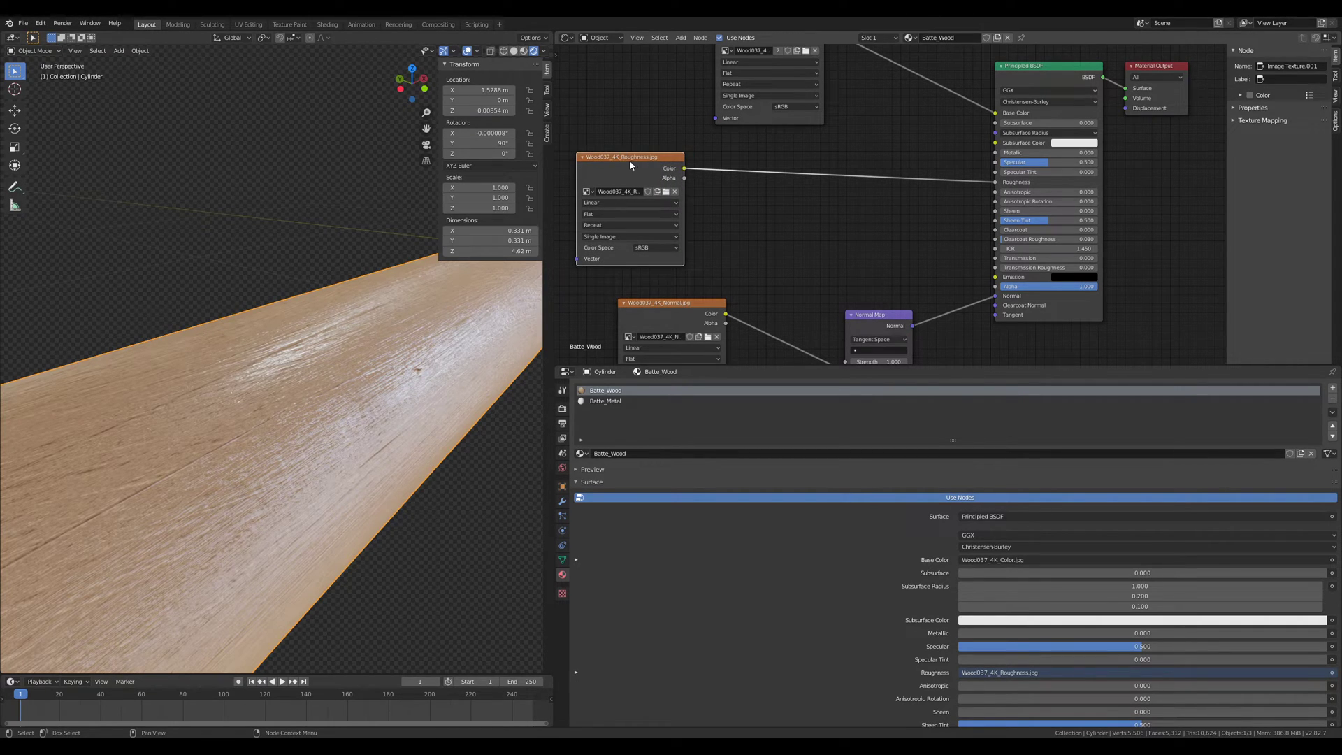
# Step: Switch to File Explorer and open the Wood037_4K-JPG folder inside Documents > Stream_Blender
pyautogui.hotkey('alt', 'Tab')
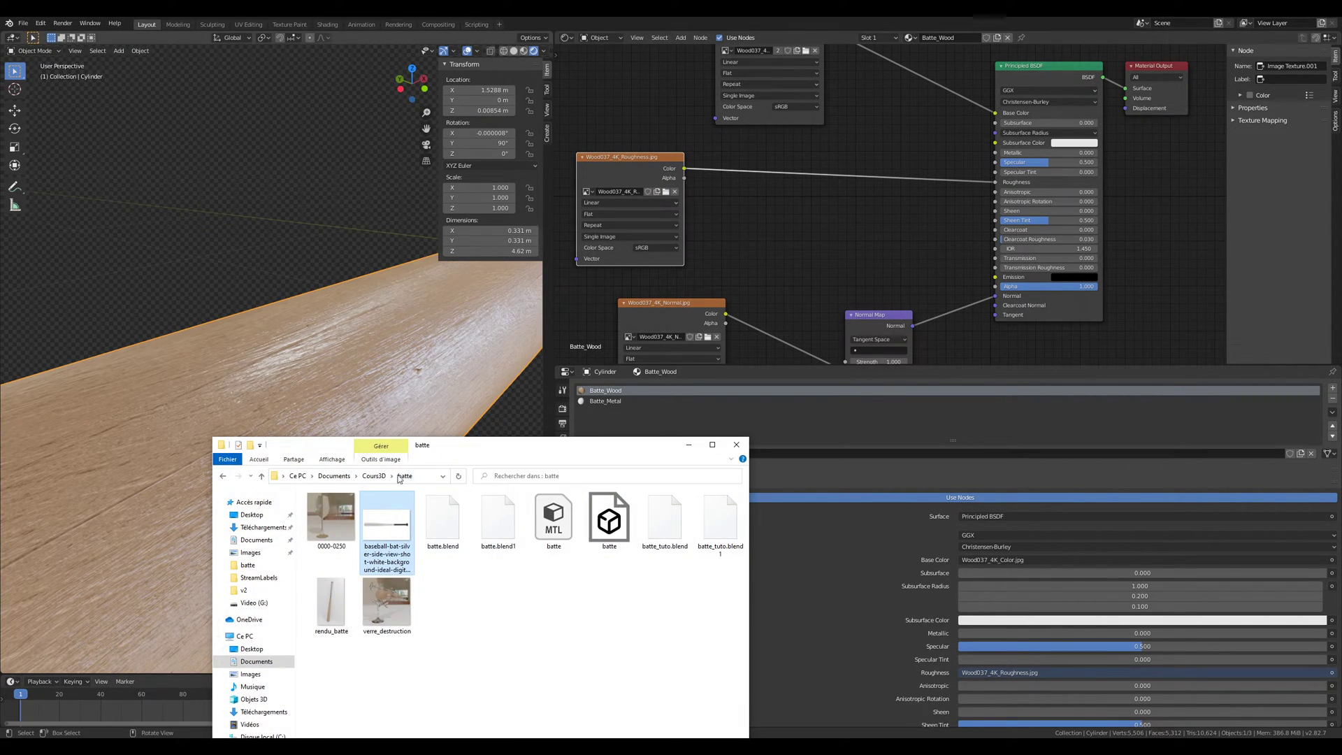
pyautogui.click(374, 476)
pyautogui.click(334, 476)
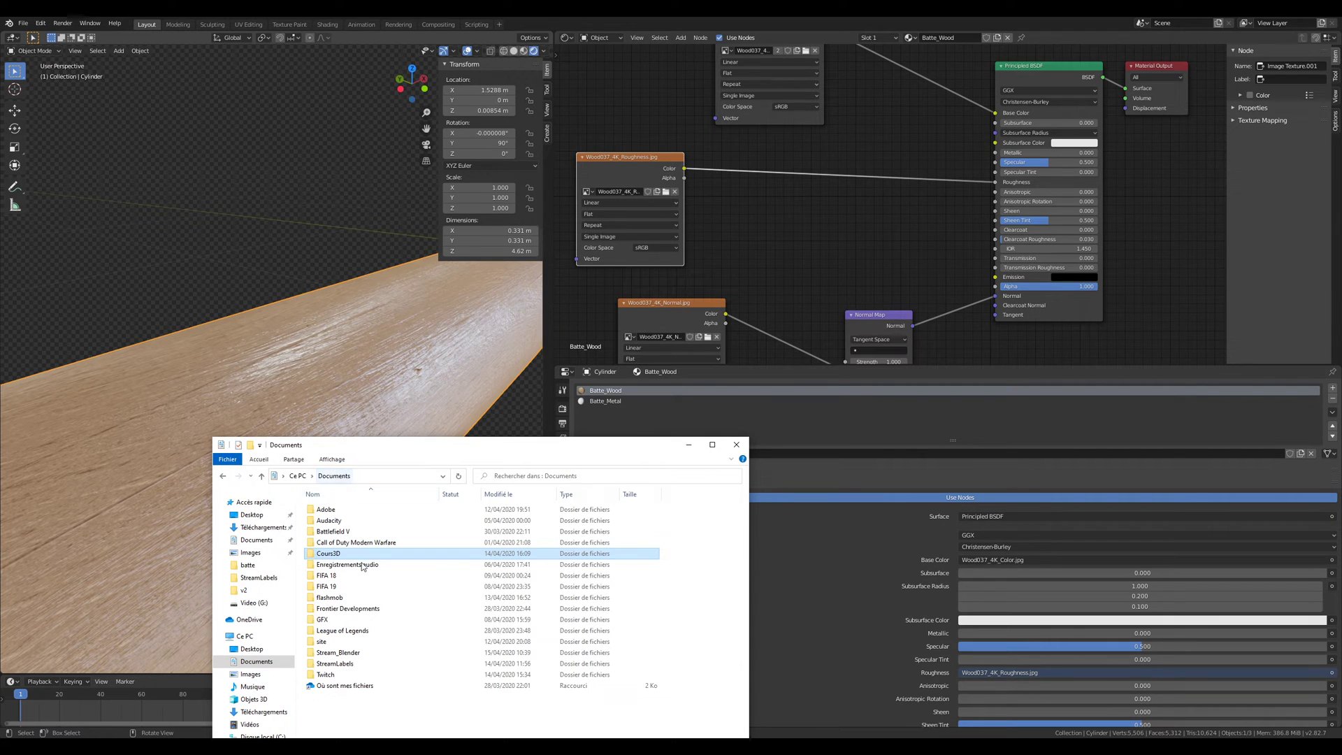
pyautogui.doubleClick(342, 653)
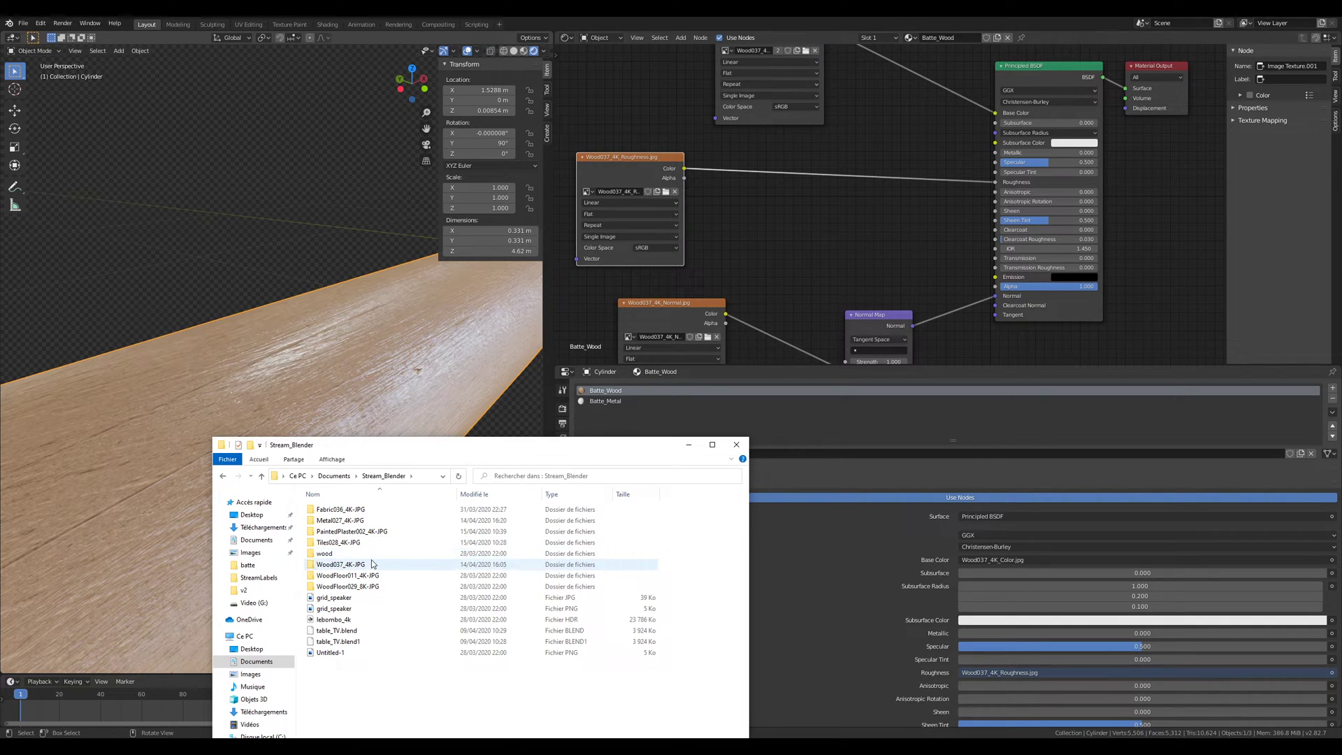
pyautogui.doubleClick(373, 564)
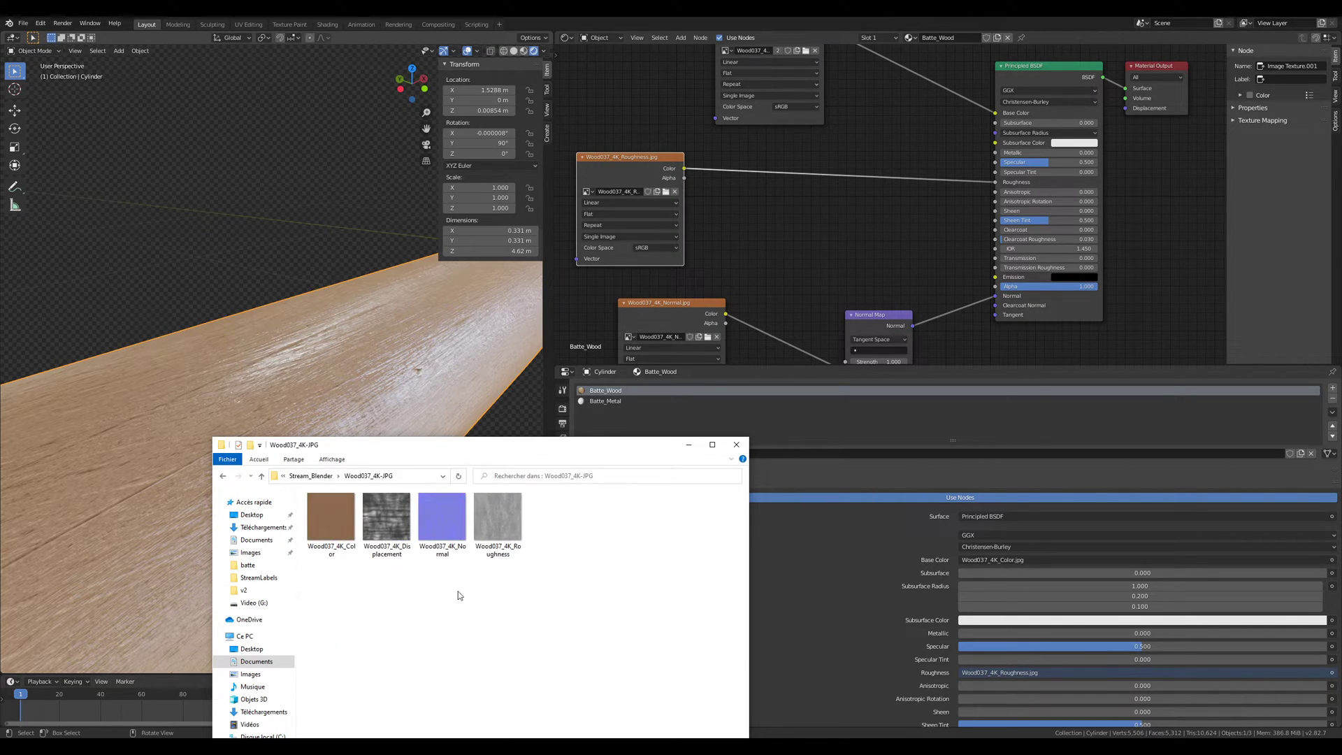
# Step: View the Wood037_4K_Roughness image in the photo viewer, close it, and return to Blender with the File Explorer window minimized
pyautogui.doubleClick(491, 517)
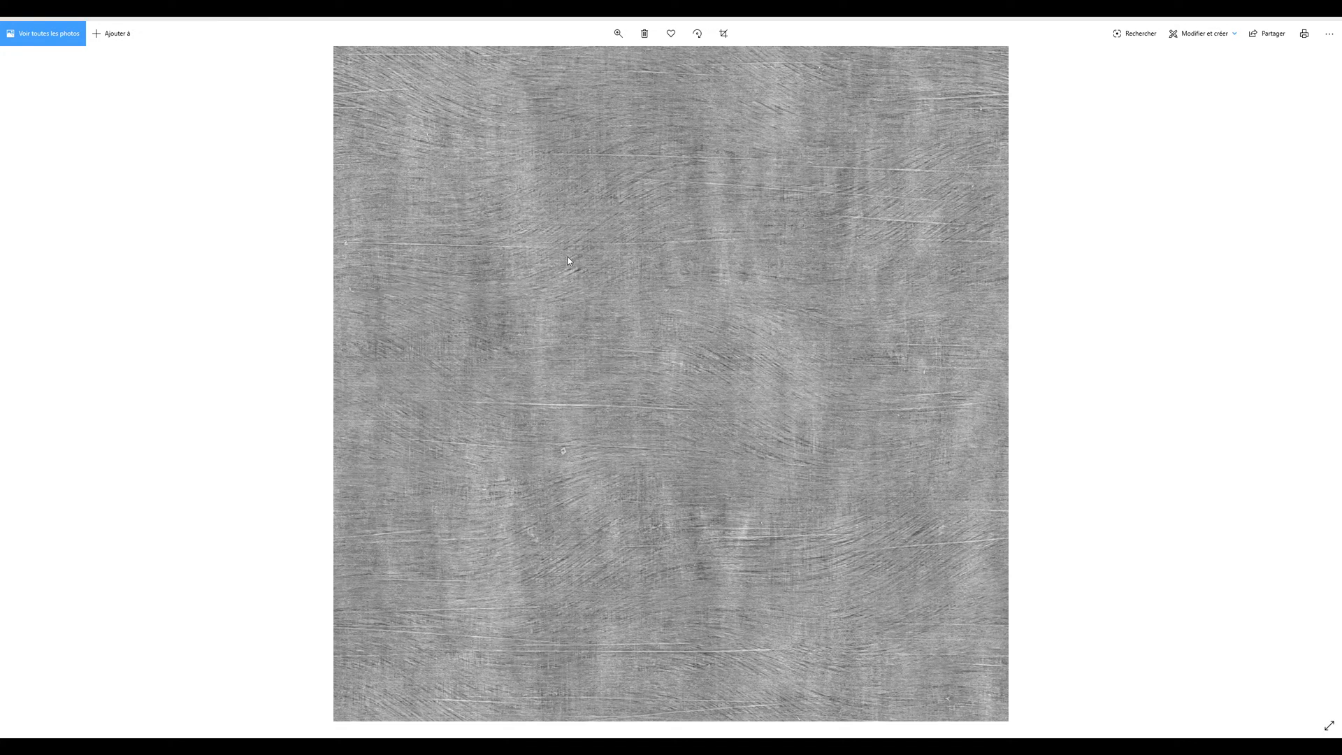
pyautogui.click(1325, 9)
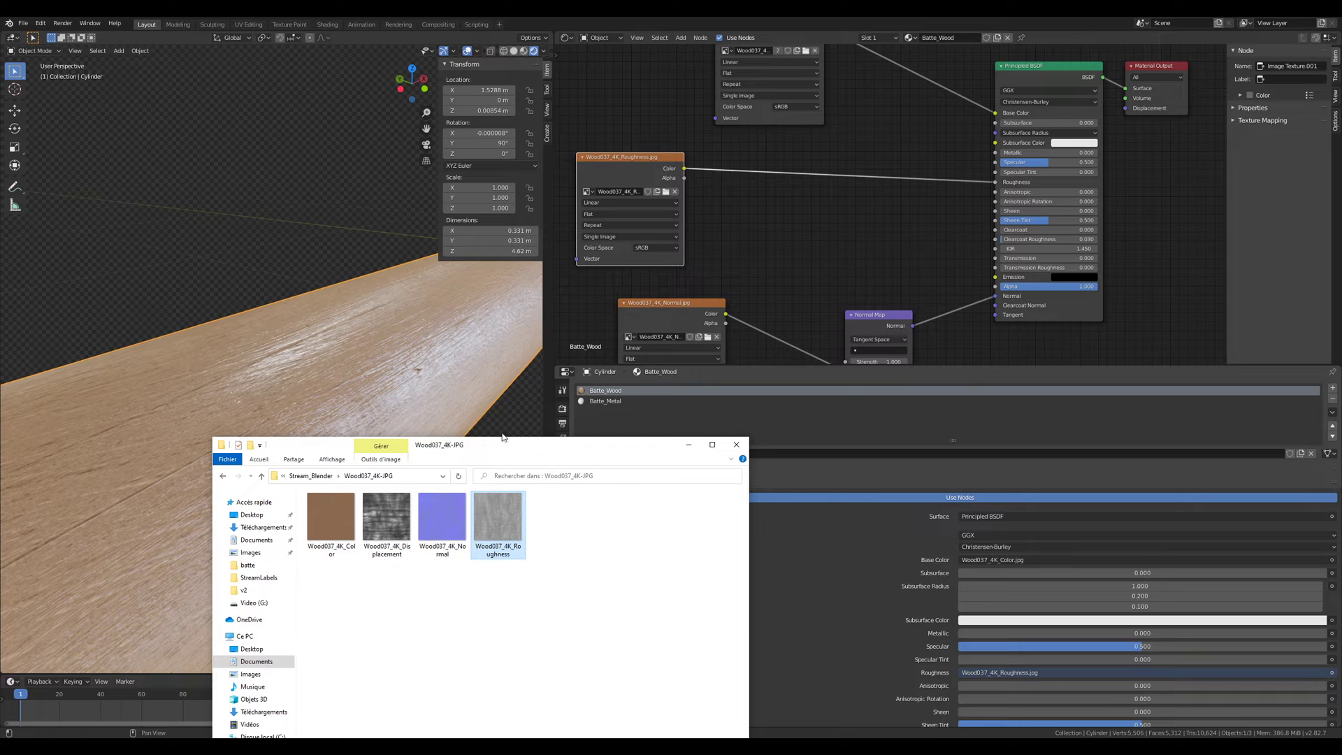
pyautogui.scroll(1, 706, 221)
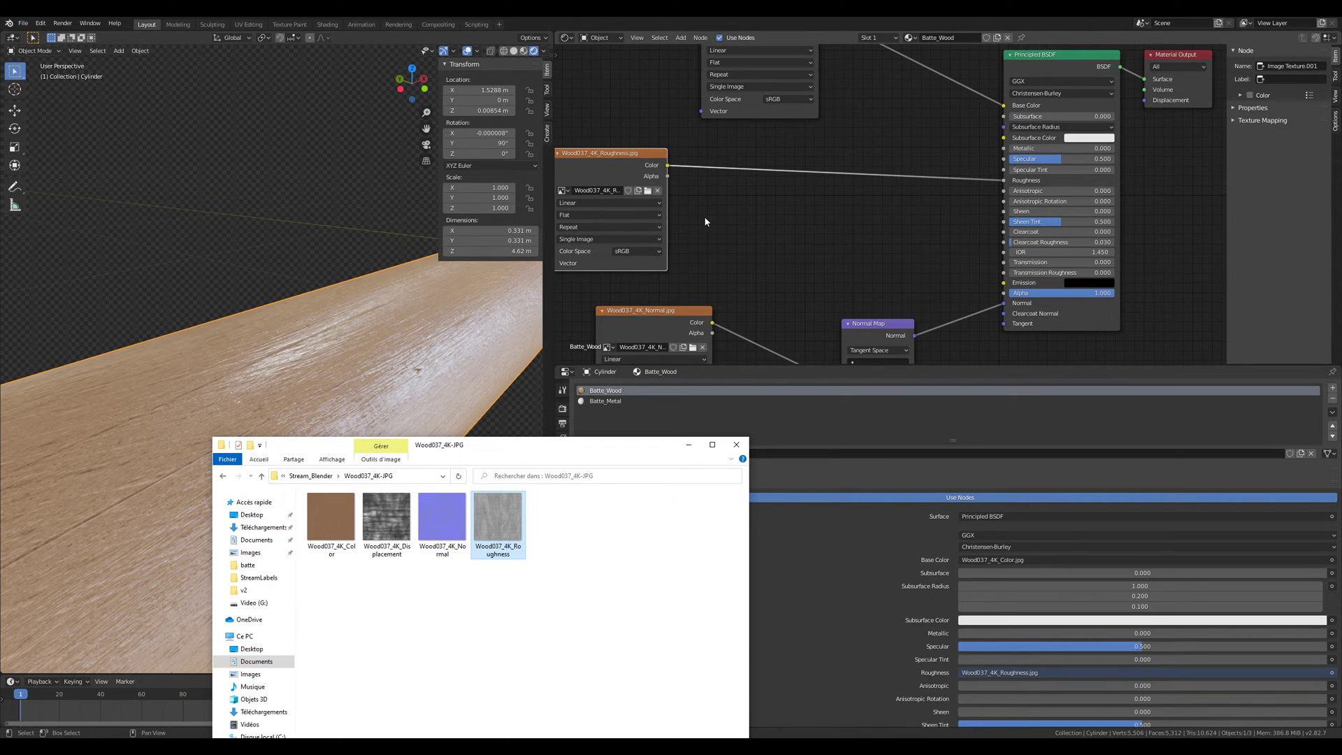
pyautogui.click(689, 446)
pyautogui.scroll(-1, 741, 241)
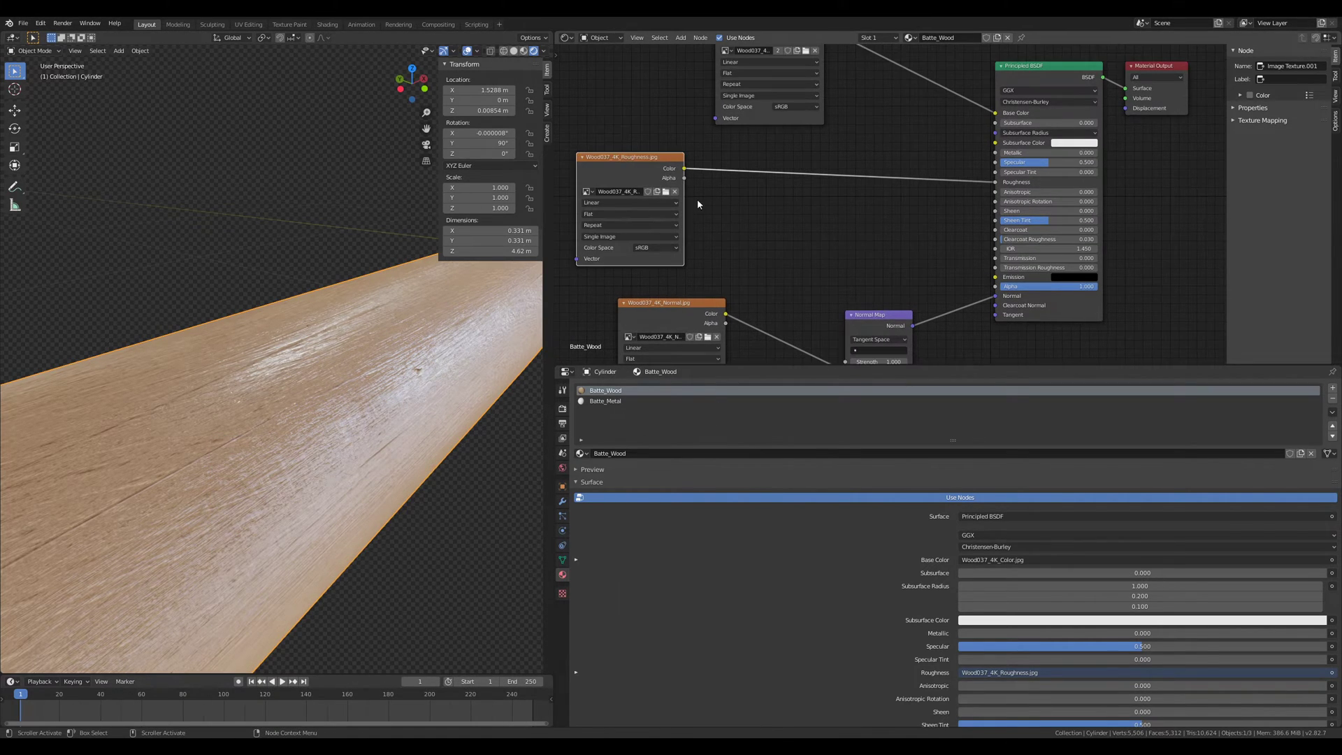
# Step: Insert a ColorRamp node on the link between the Wood037_4K_Roughness.jpg texture and the Principled BSDF's Roughness input
pyautogui.hotkey('shift', 'a')
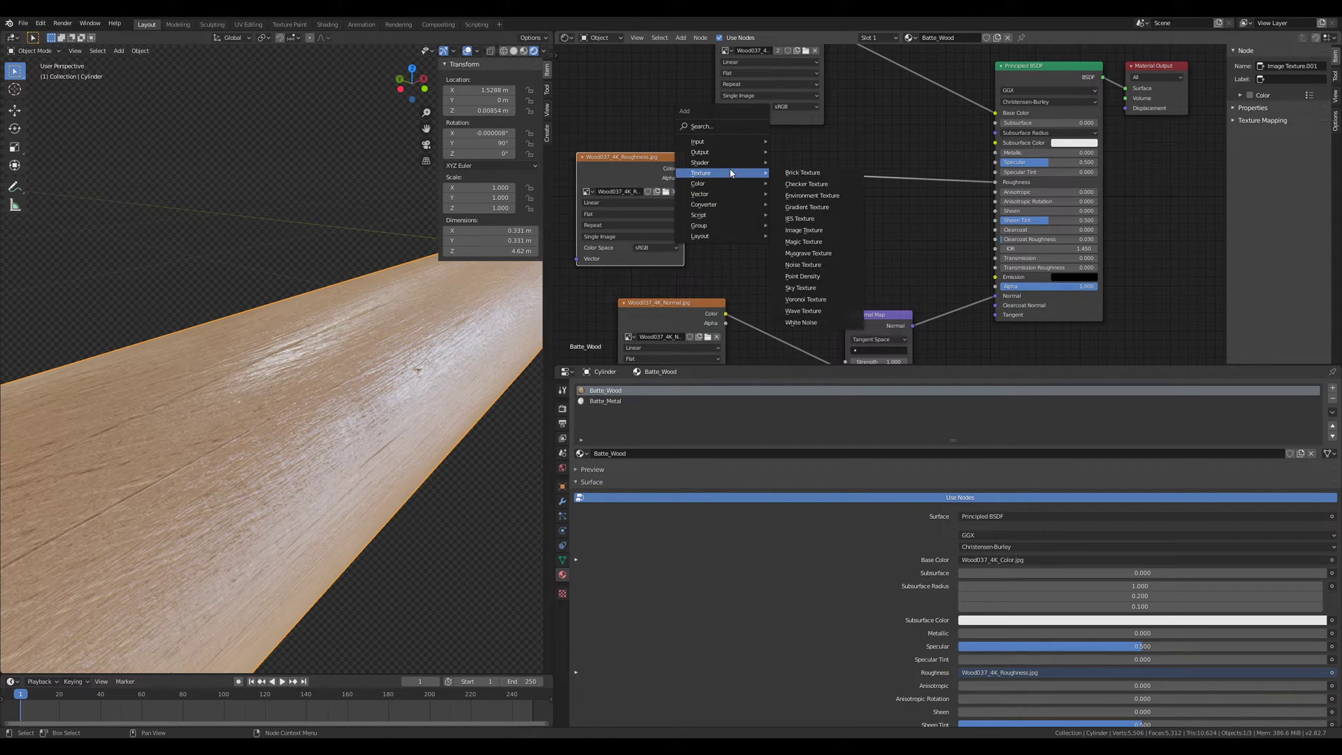
pyautogui.click(702, 126)
pyautogui.write('ramp')
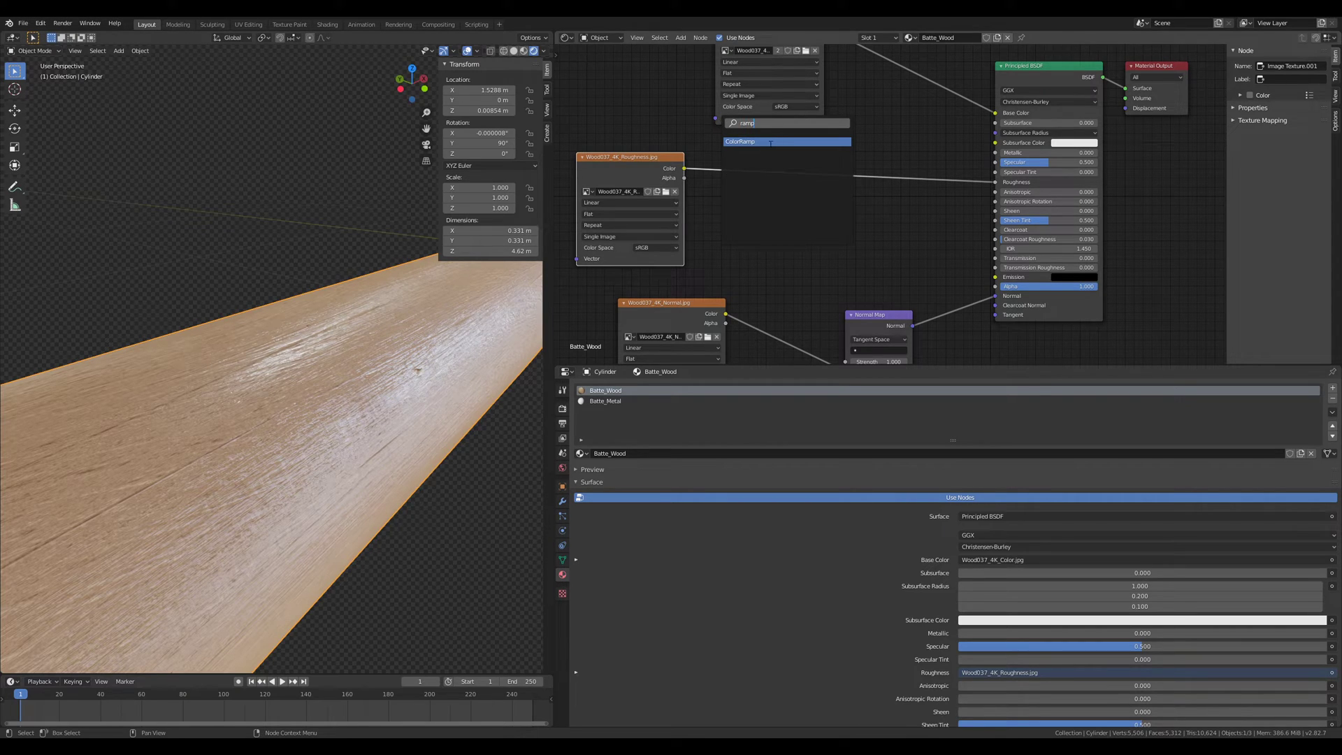
pyautogui.click(770, 142)
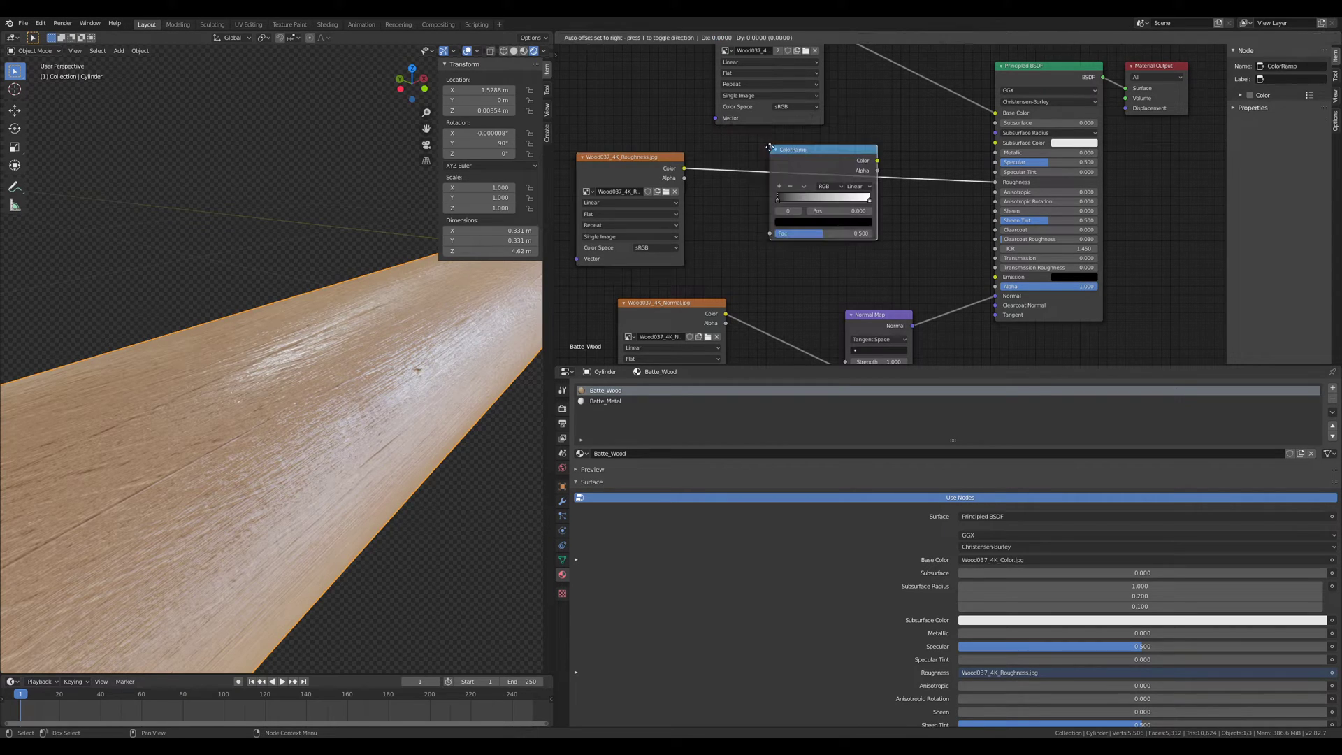
pyautogui.click(781, 142)
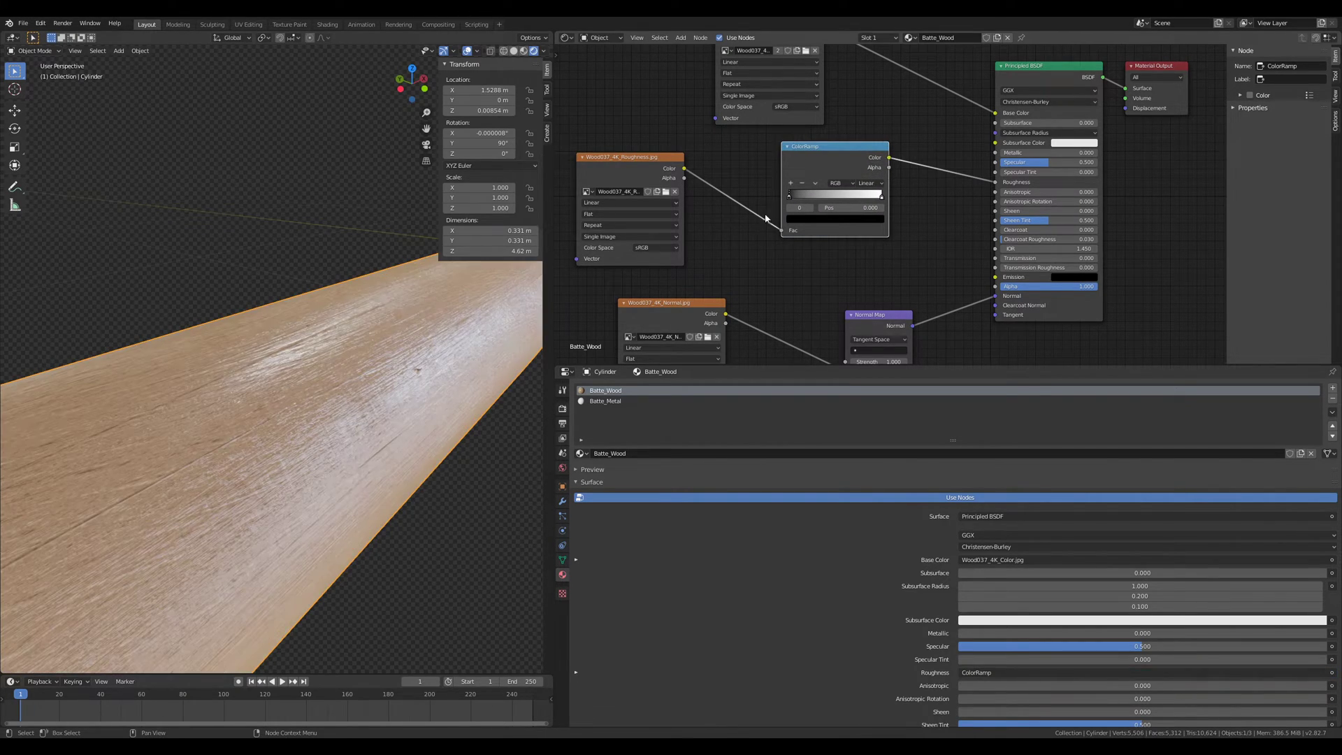
# Step: Try the ColorRamp's white stop at position 0.064 and inspect the effect on the wood's shine
pyautogui.moveTo(400, 415)
pyautogui.mouseDown(button='middle')
pyautogui.moveTo(380, 414)
pyautogui.moveTo(394, 418)
pyautogui.mouseUp(button='middle')
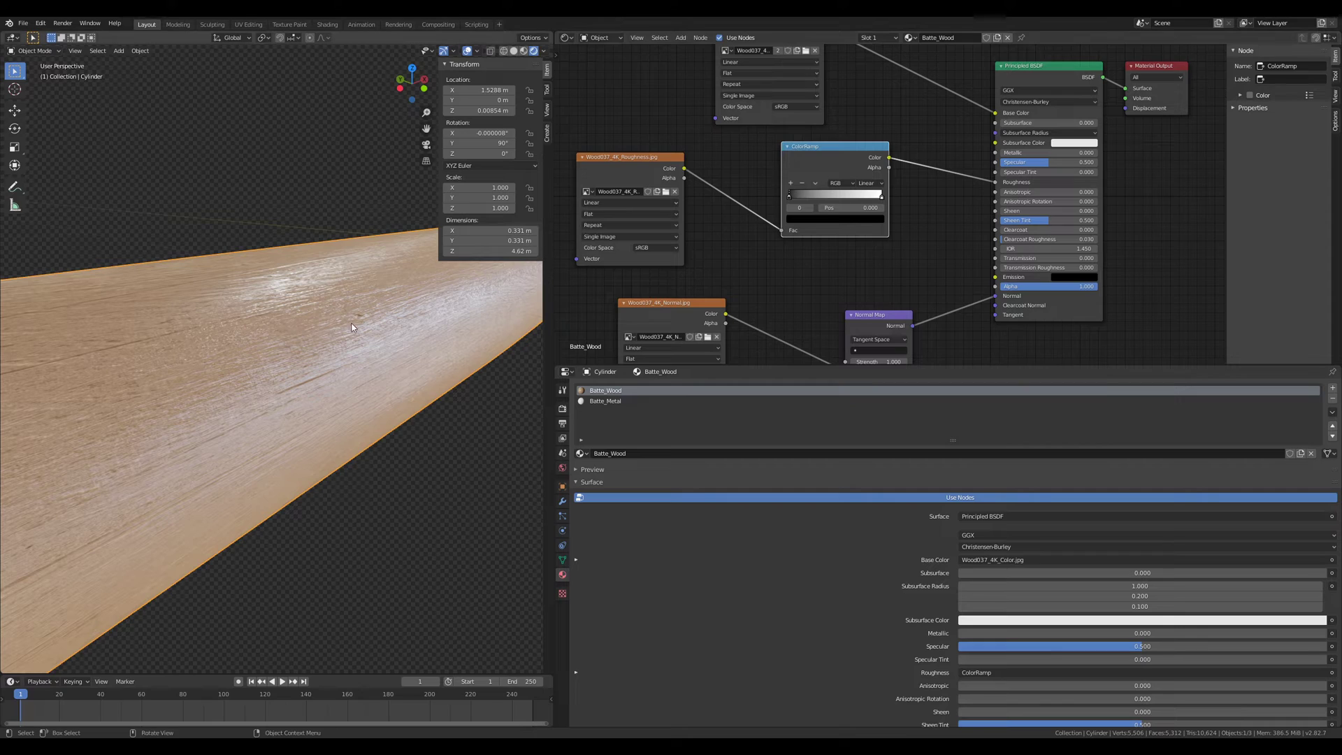
pyautogui.scroll(2, 744, 249)
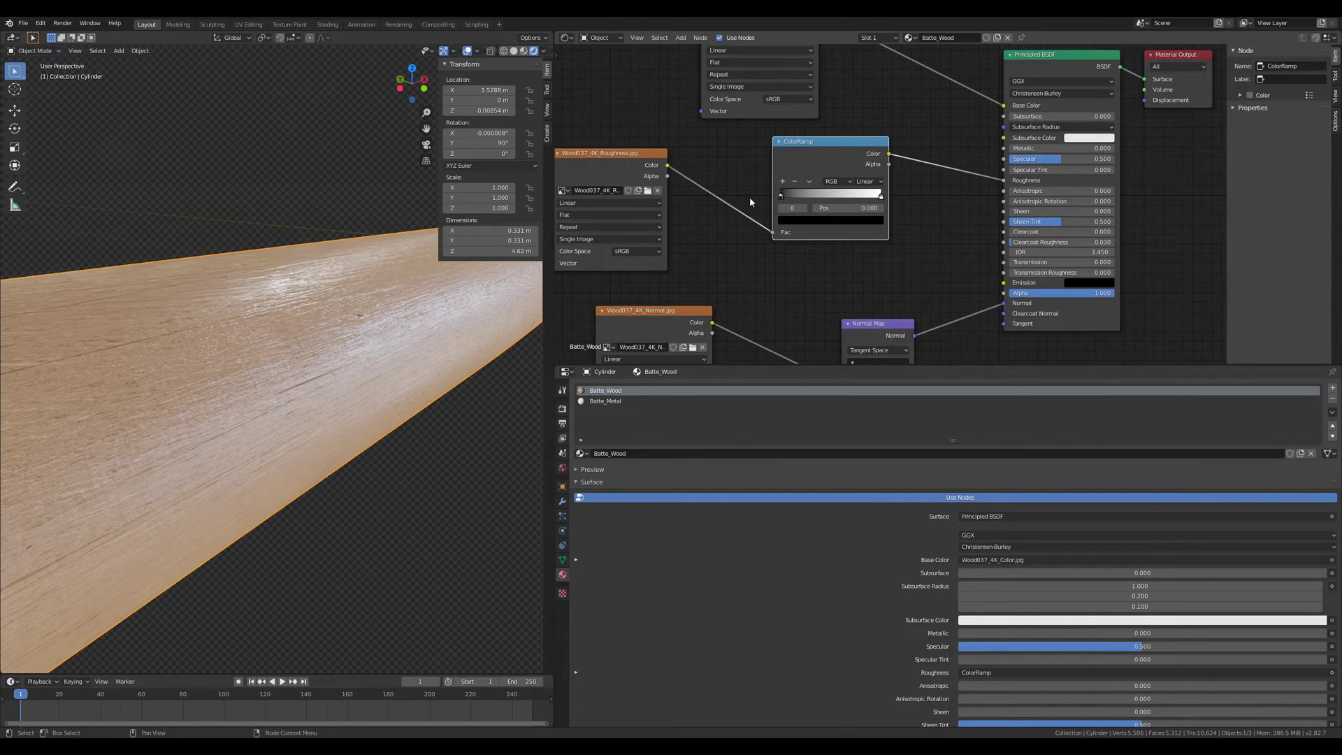
pyautogui.moveTo(716, 208); pyautogui.dragTo(715, 209, button='middle')
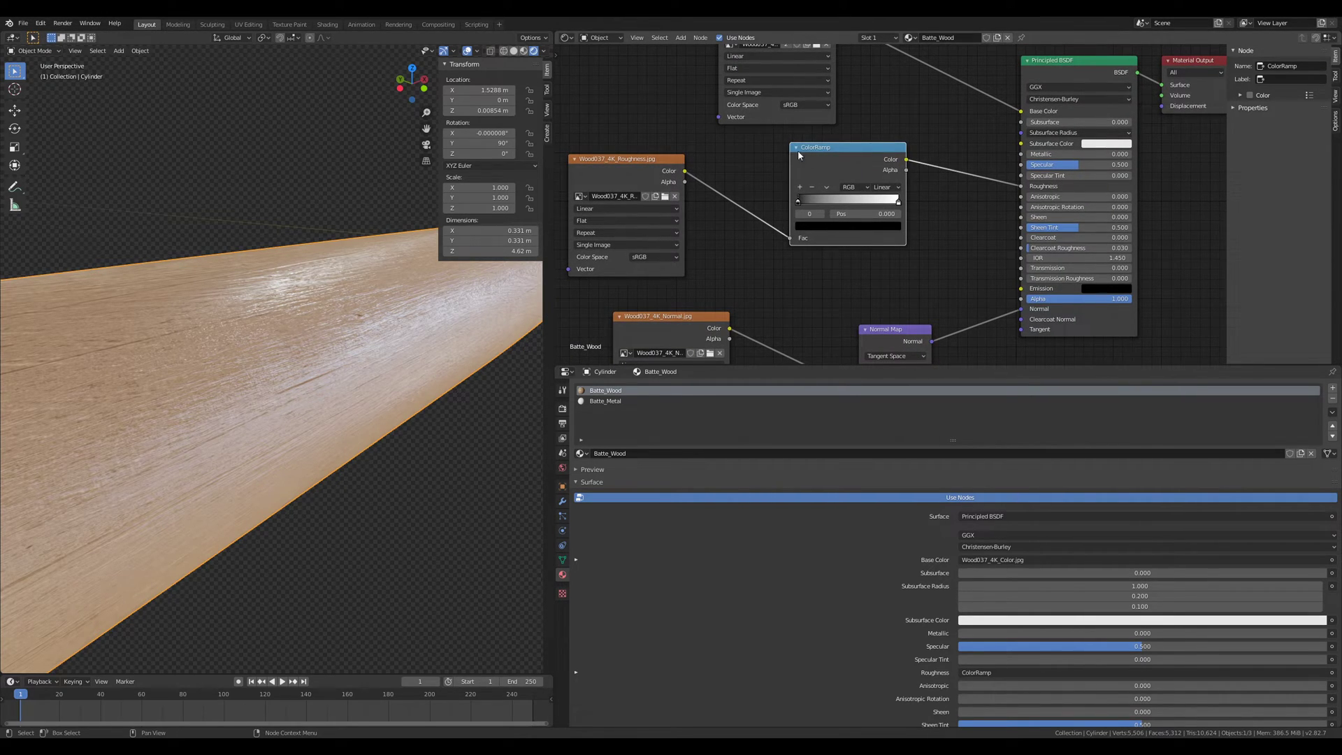
pyautogui.moveTo(636, 164); pyautogui.dragTo(637, 161)
pyautogui.scroll(2, 743, 203)
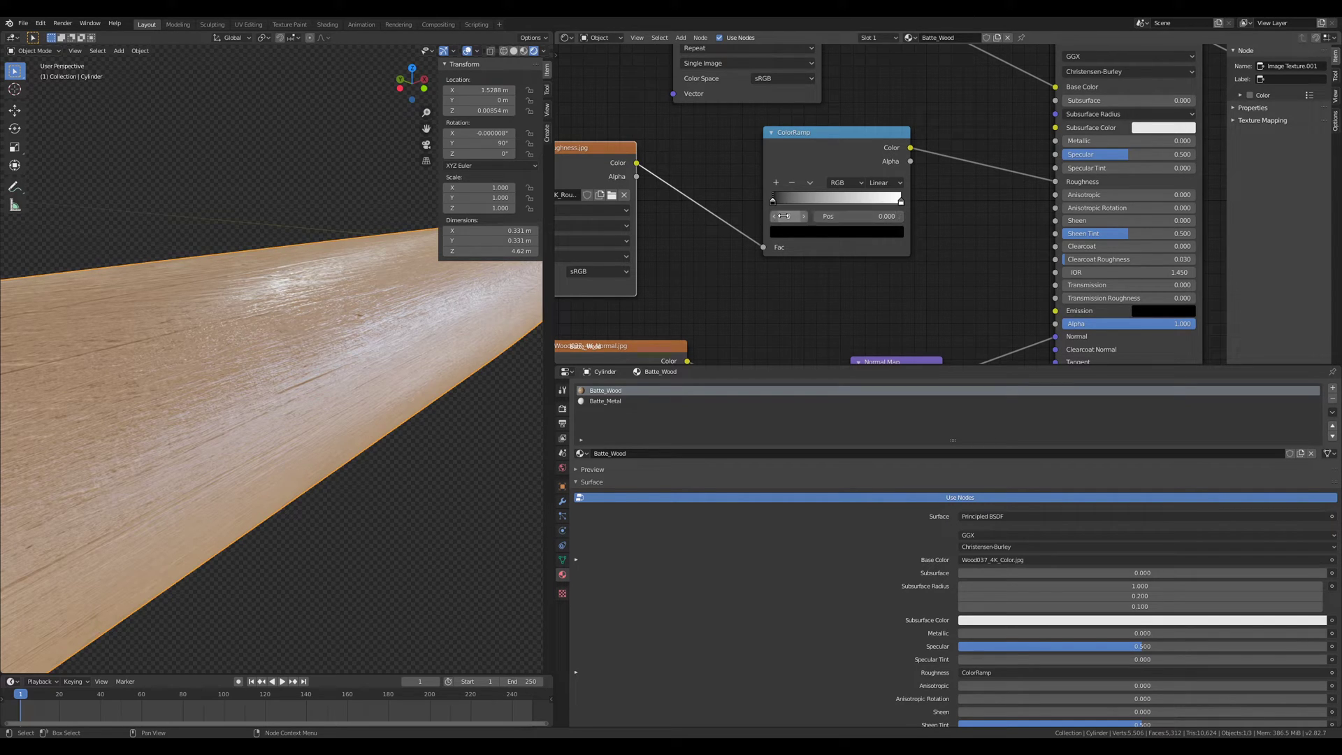
pyautogui.moveTo(773, 206)
pyautogui.mouseDown()
pyautogui.moveTo(877, 204)
pyautogui.moveTo(757, 215)
pyautogui.mouseUp()
pyautogui.moveTo(900, 203); pyautogui.dragTo(992, 224)
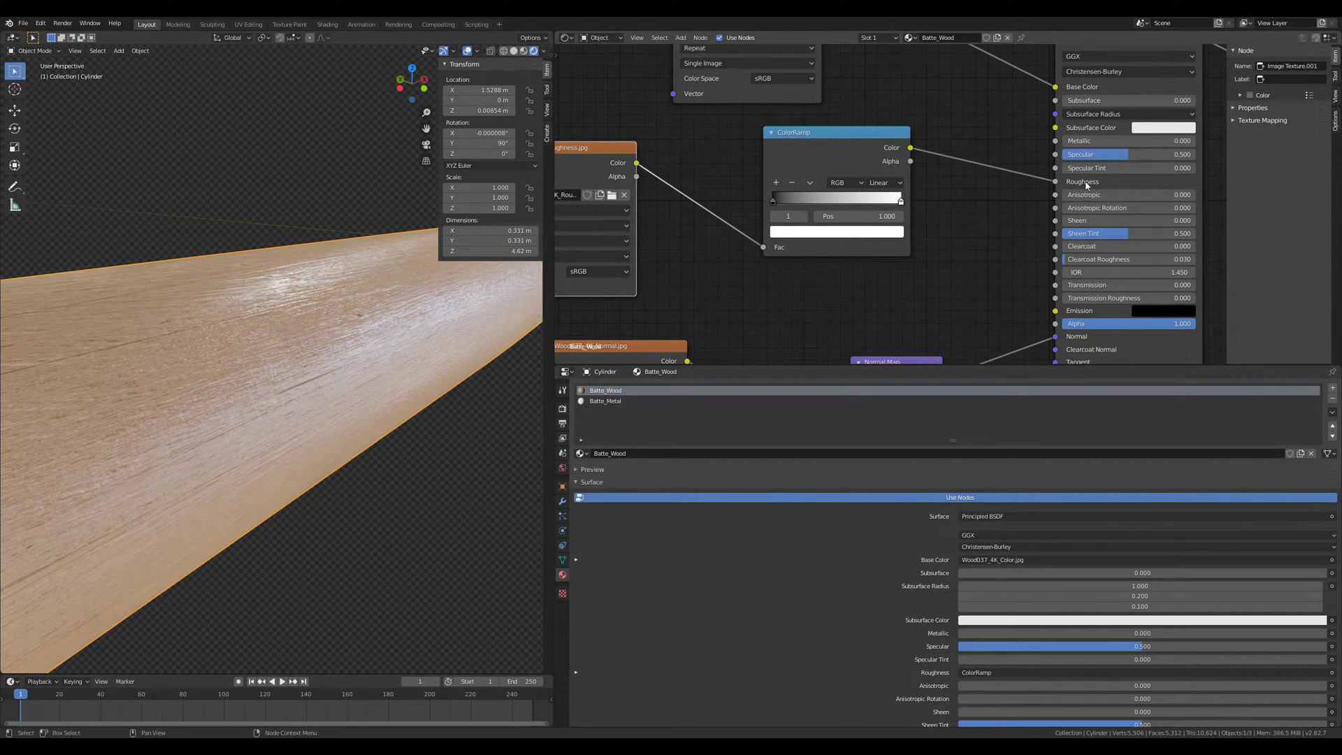
pyautogui.moveTo(471, 351); pyautogui.dragTo(523, 339, button='middle')
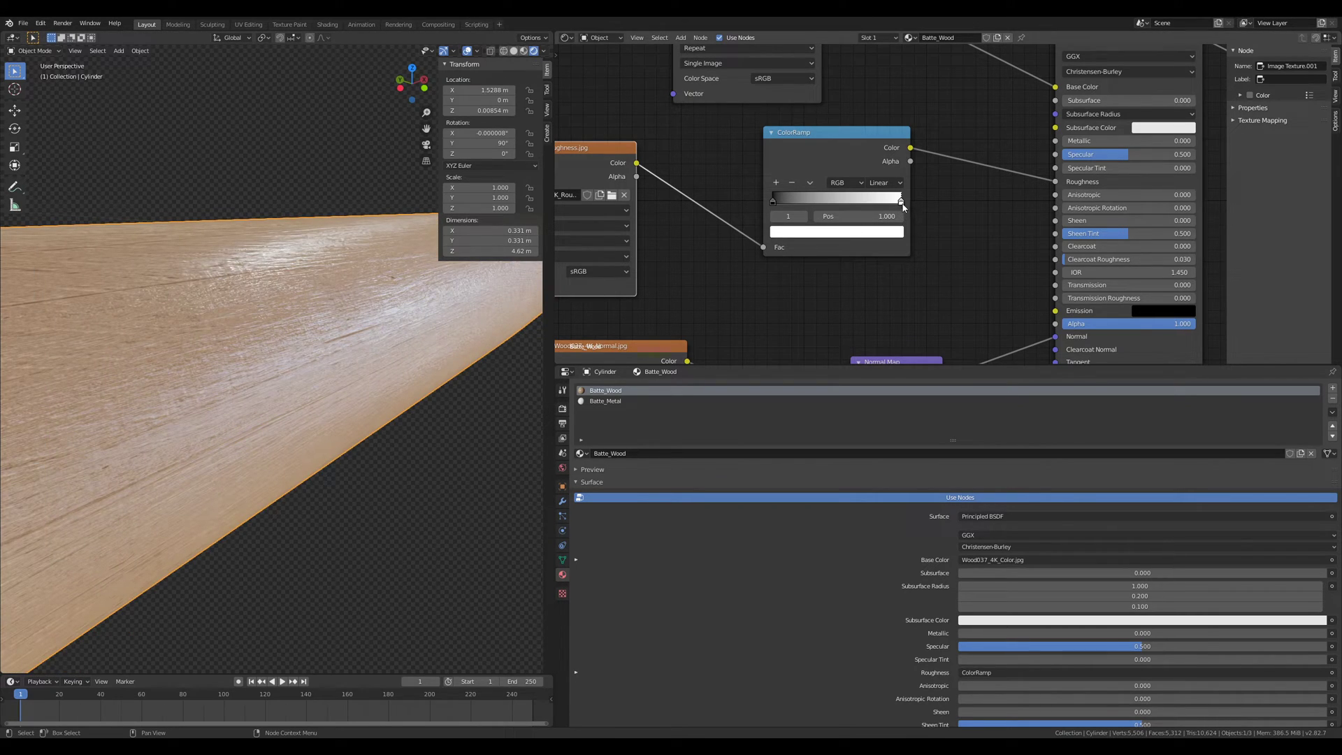
pyautogui.moveTo(881, 201)
pyautogui.mouseDown()
pyautogui.moveTo(844, 203)
pyautogui.moveTo(874, 203)
pyautogui.moveTo(881, 222)
pyautogui.moveTo(817, 228)
pyautogui.mouseUp()
pyautogui.scroll(-5, 347, 336)
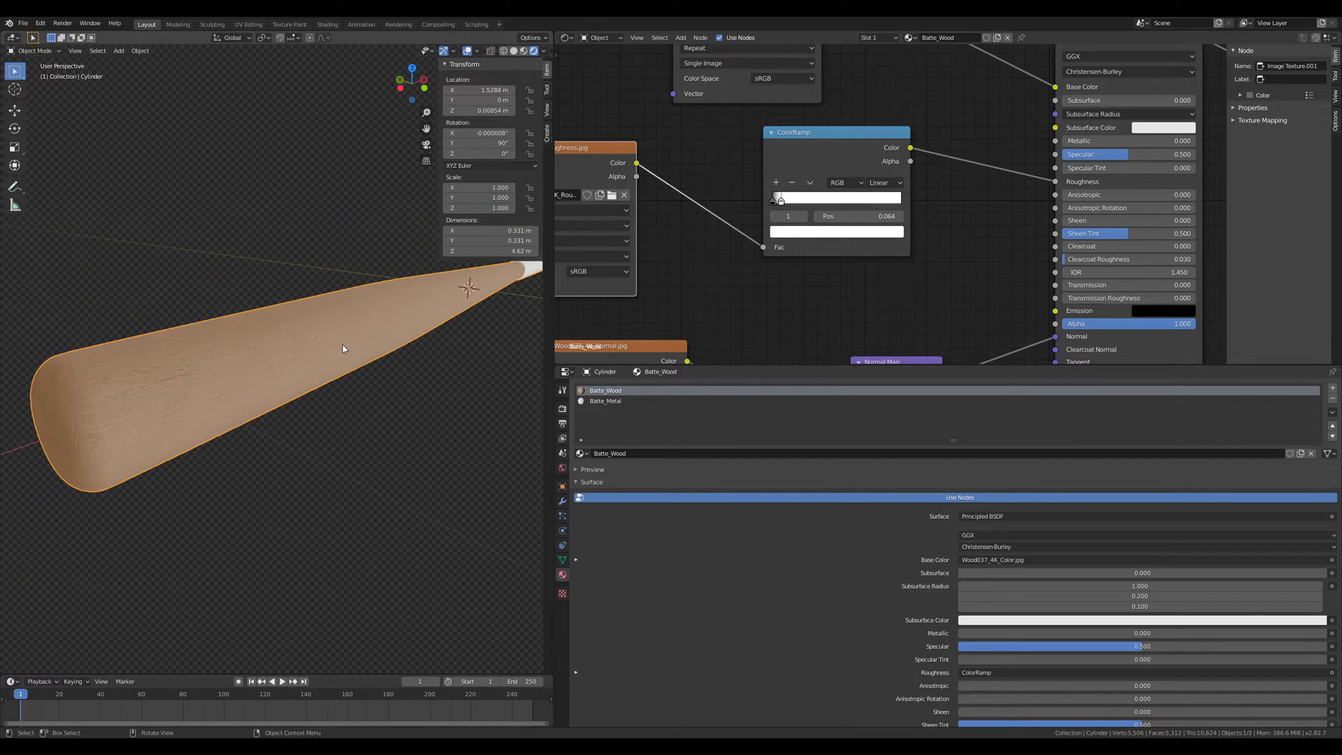
pyautogui.scroll(4, 341, 346)
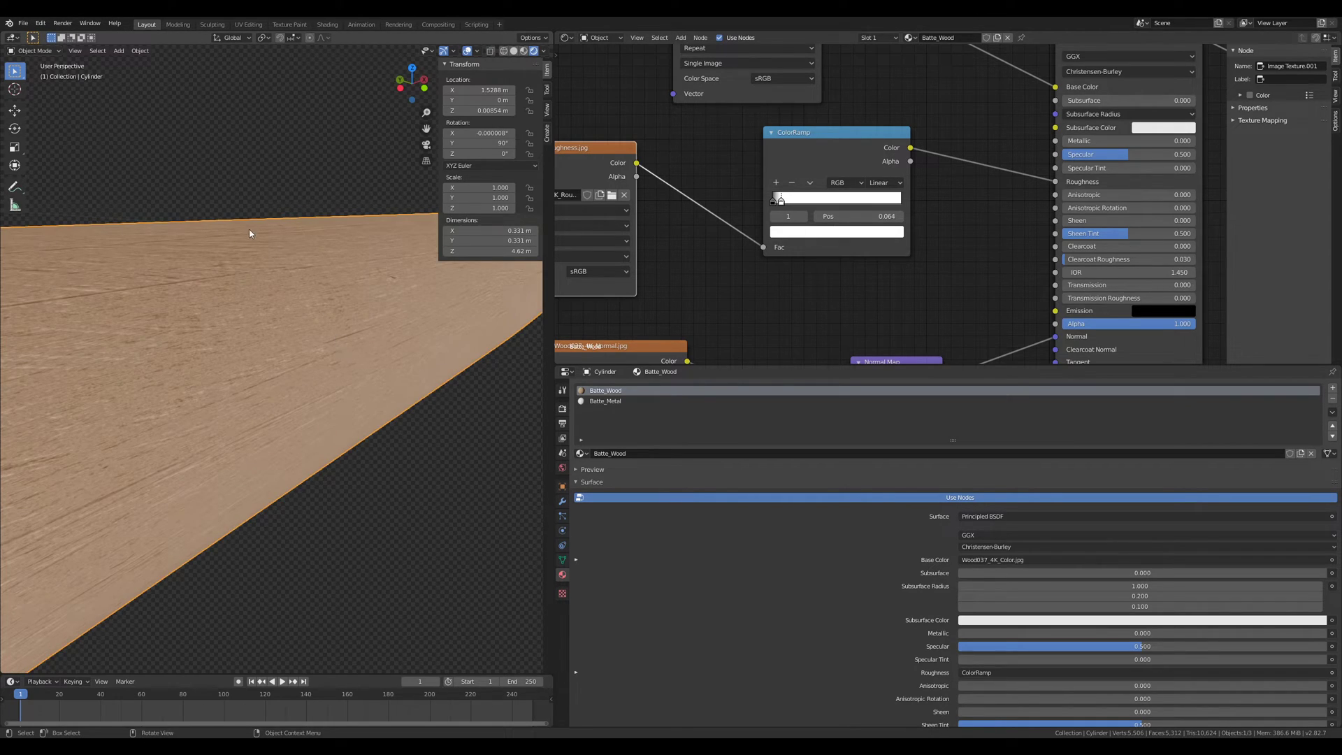
# Step: Set the ColorRamp's white stop to position 0.645 and move the Wood037_4K_Roughness.jpg node closer to the ColorRamp
pyautogui.moveTo(793, 206); pyautogui.dragTo(938, 221)
pyautogui.press('Escape')
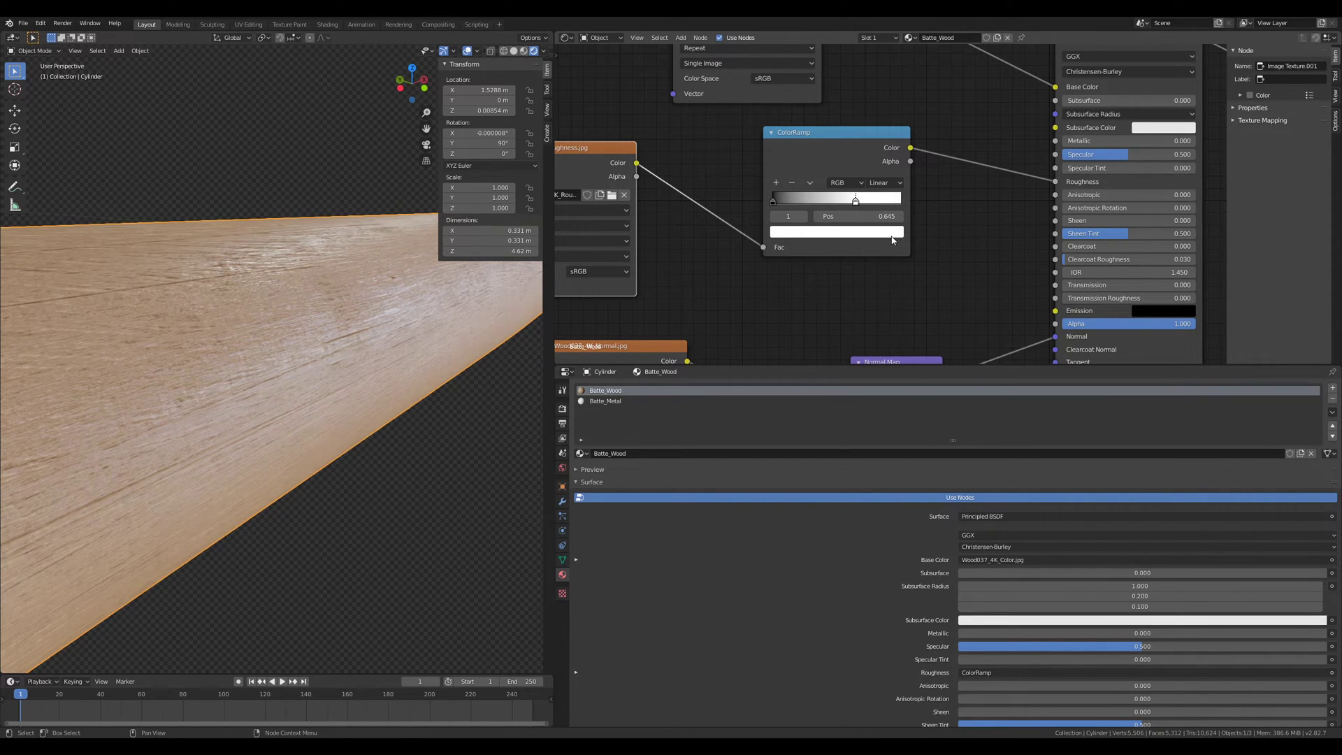
pyautogui.moveTo(601, 150); pyautogui.dragTo(691, 149)
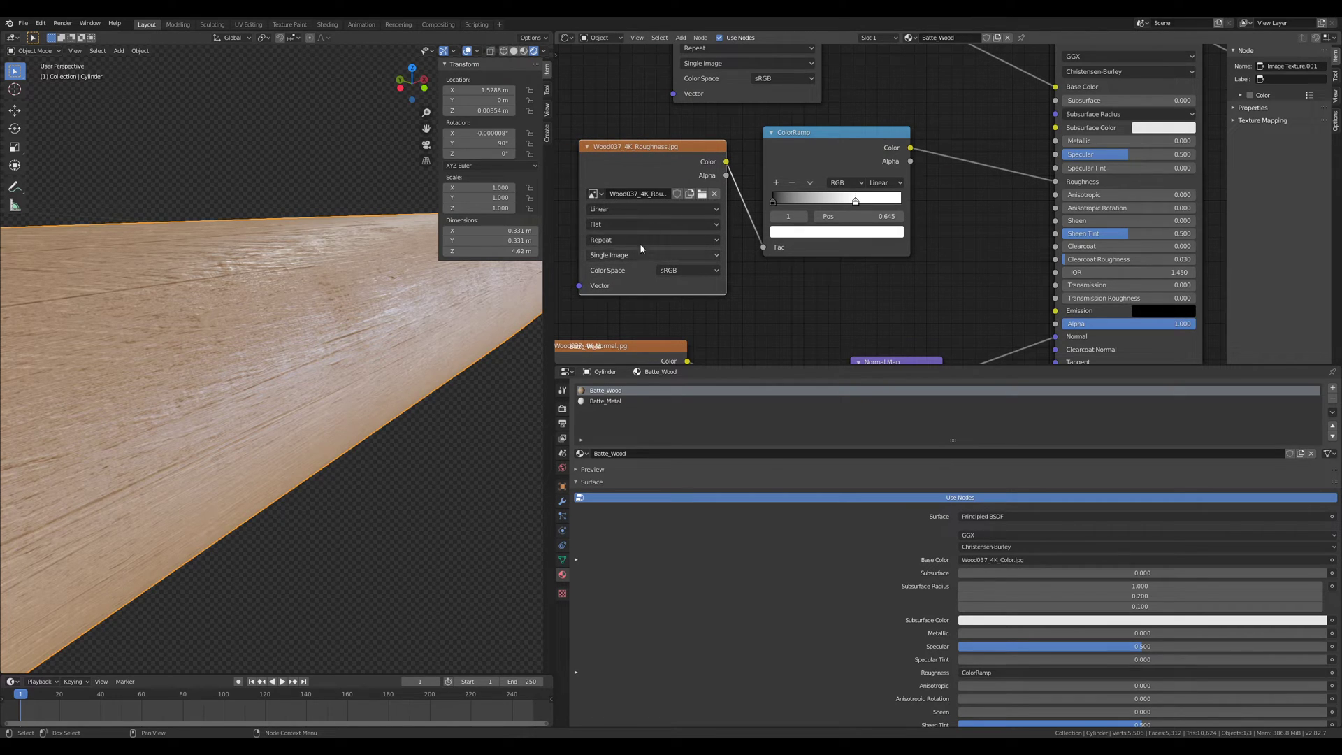
pyautogui.scroll(-5, 321, 413)
pyautogui.moveTo(320, 413); pyautogui.dragTo(245, 416, button='middle')
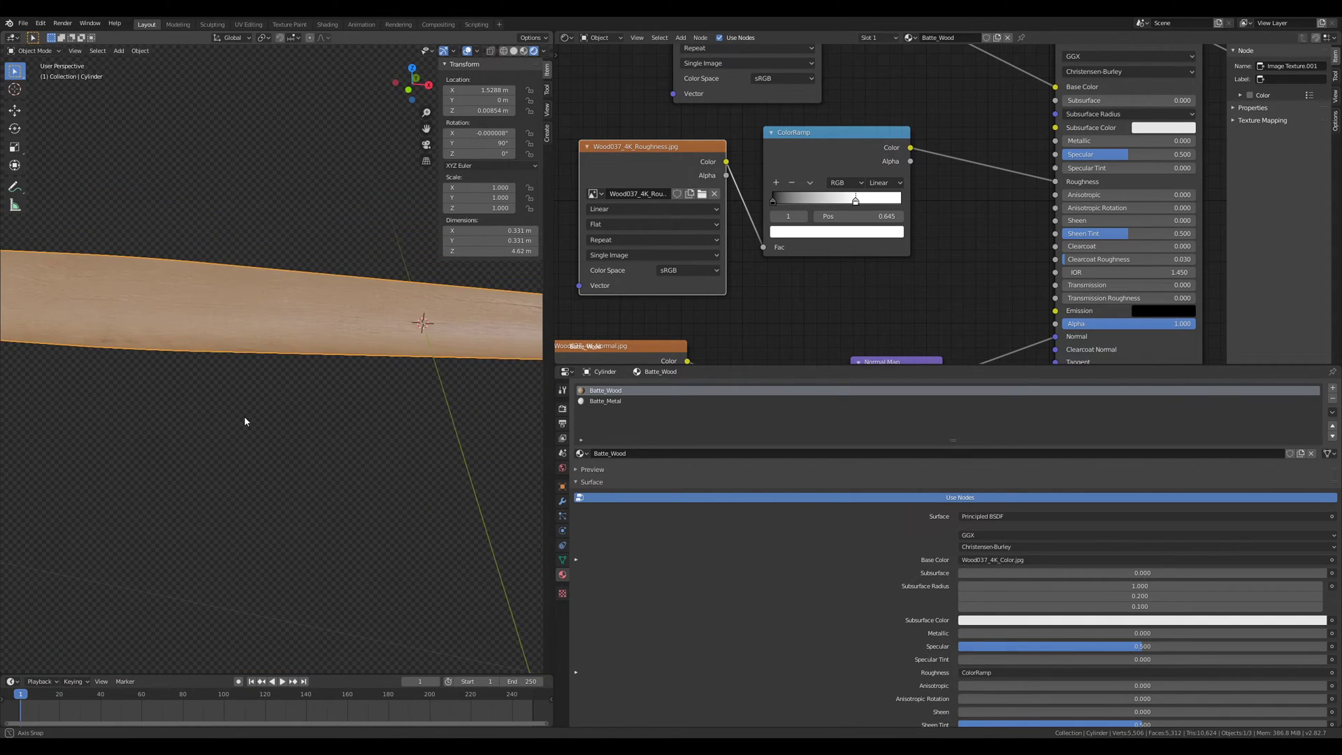
pyautogui.scroll(-2, 752, 145)
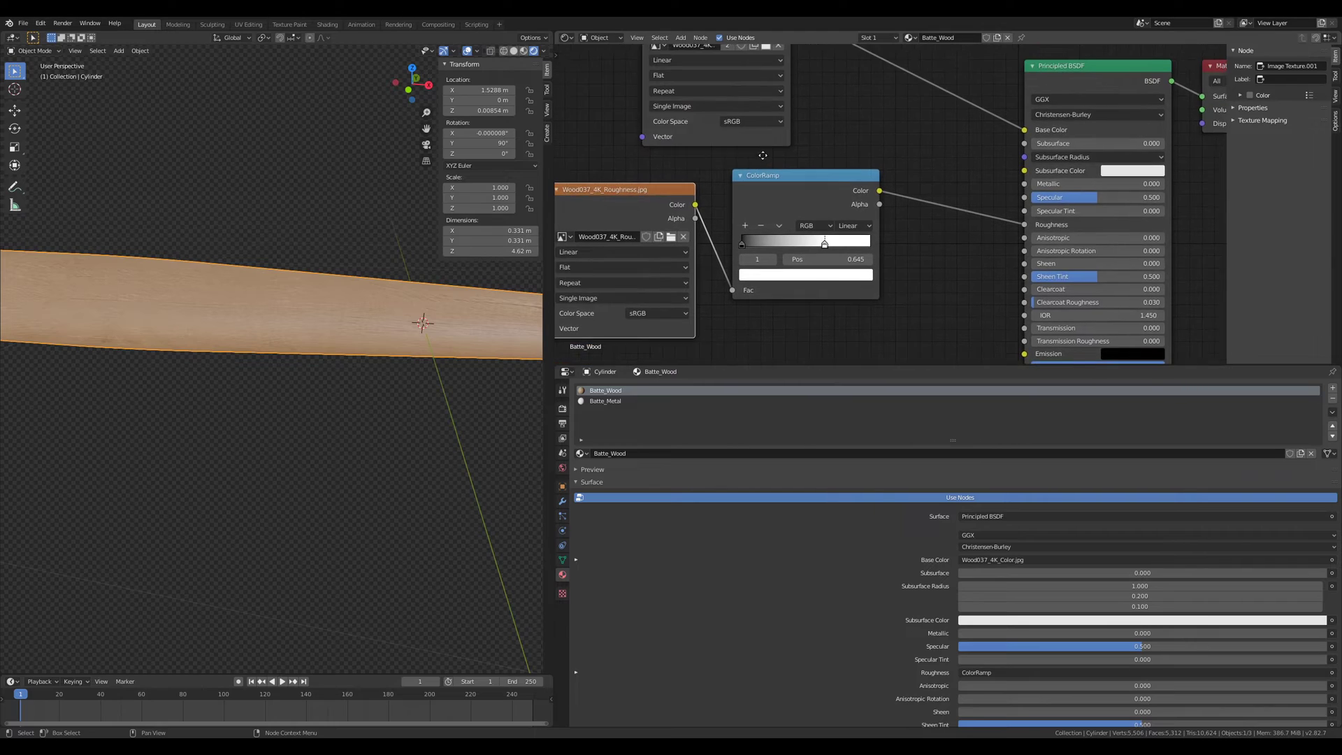
pyautogui.moveTo(640, 202); pyautogui.dragTo(730, 188, button='middle')
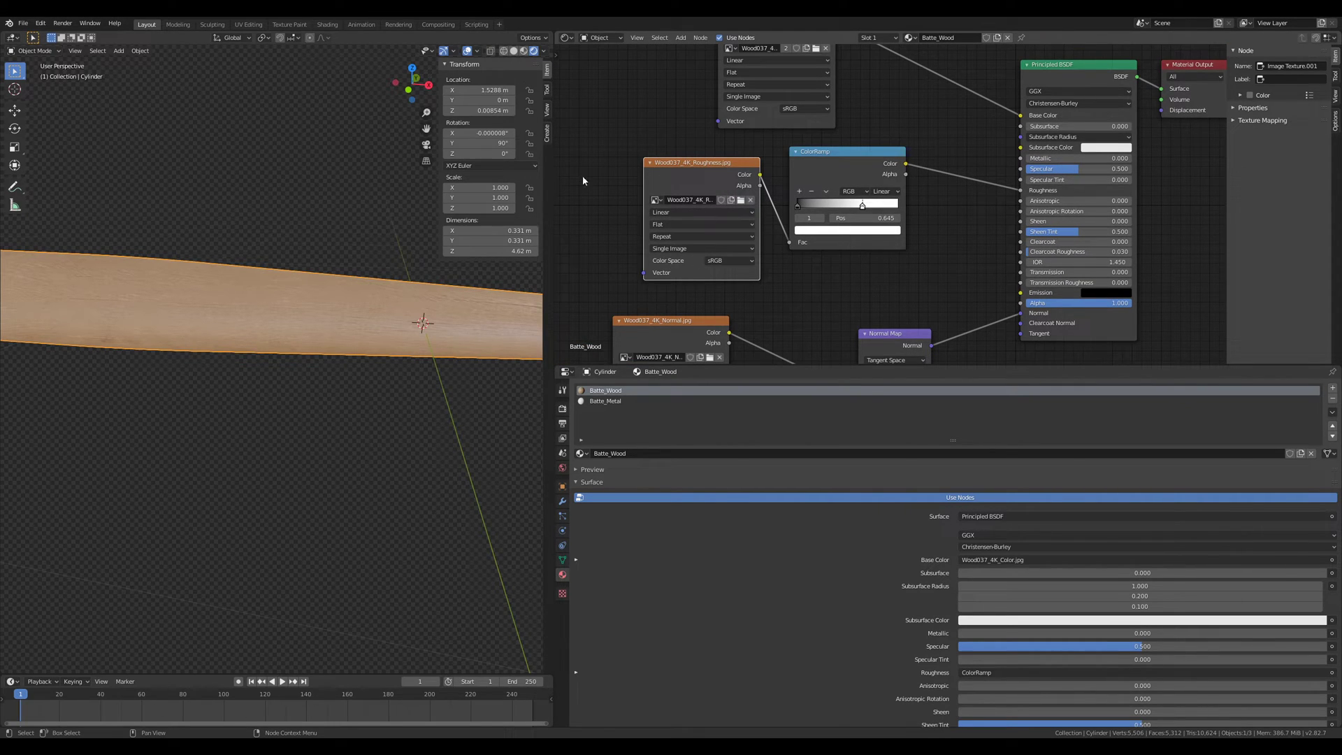
# Step: Bring the bat's handle into view, select the Batte_Metal material, and start opening an image for its upper Image Texture node
pyautogui.scroll(-5, 363, 359)
pyautogui.moveTo(363, 359); pyautogui.dragTo(224, 365, button='middle')
pyautogui.scroll(5, 426, 359)
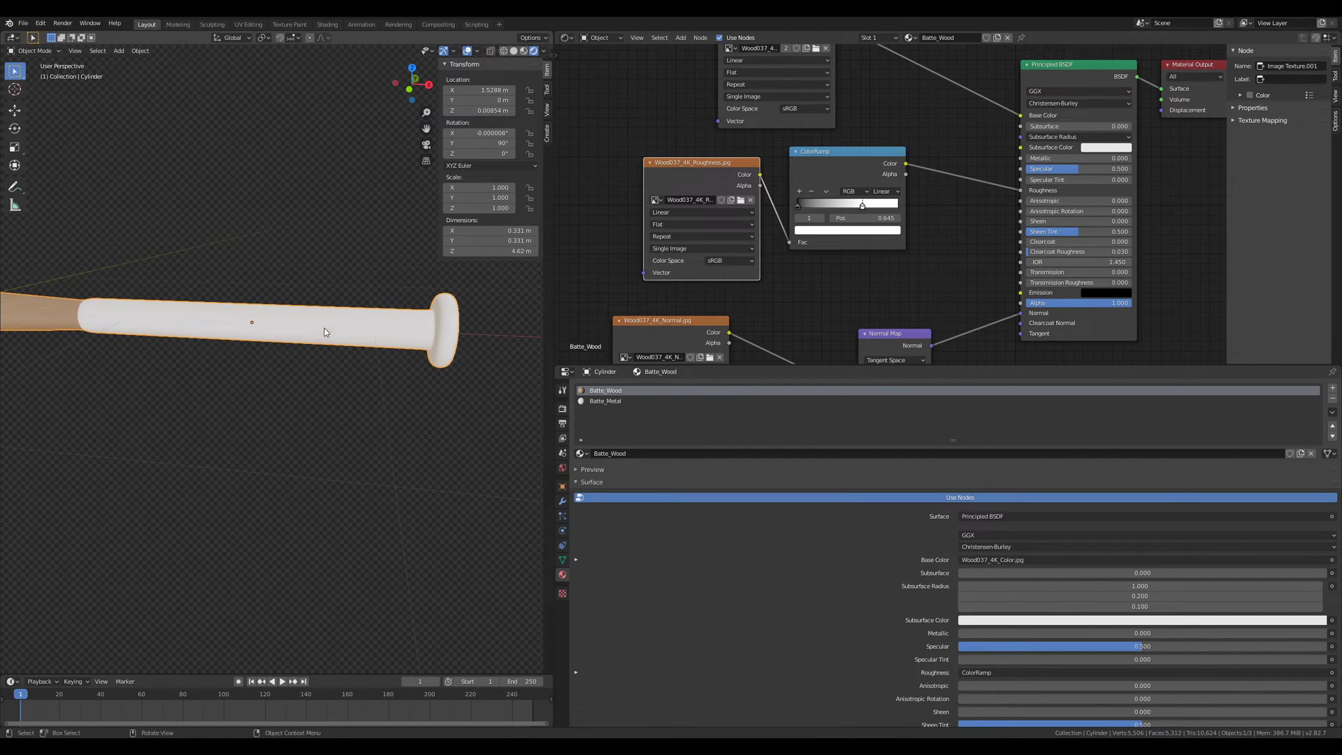
pyautogui.click(605, 401)
pyautogui.moveTo(836, 112); pyautogui.dragTo(810, 169, button='middle')
pyautogui.click(782, 169)
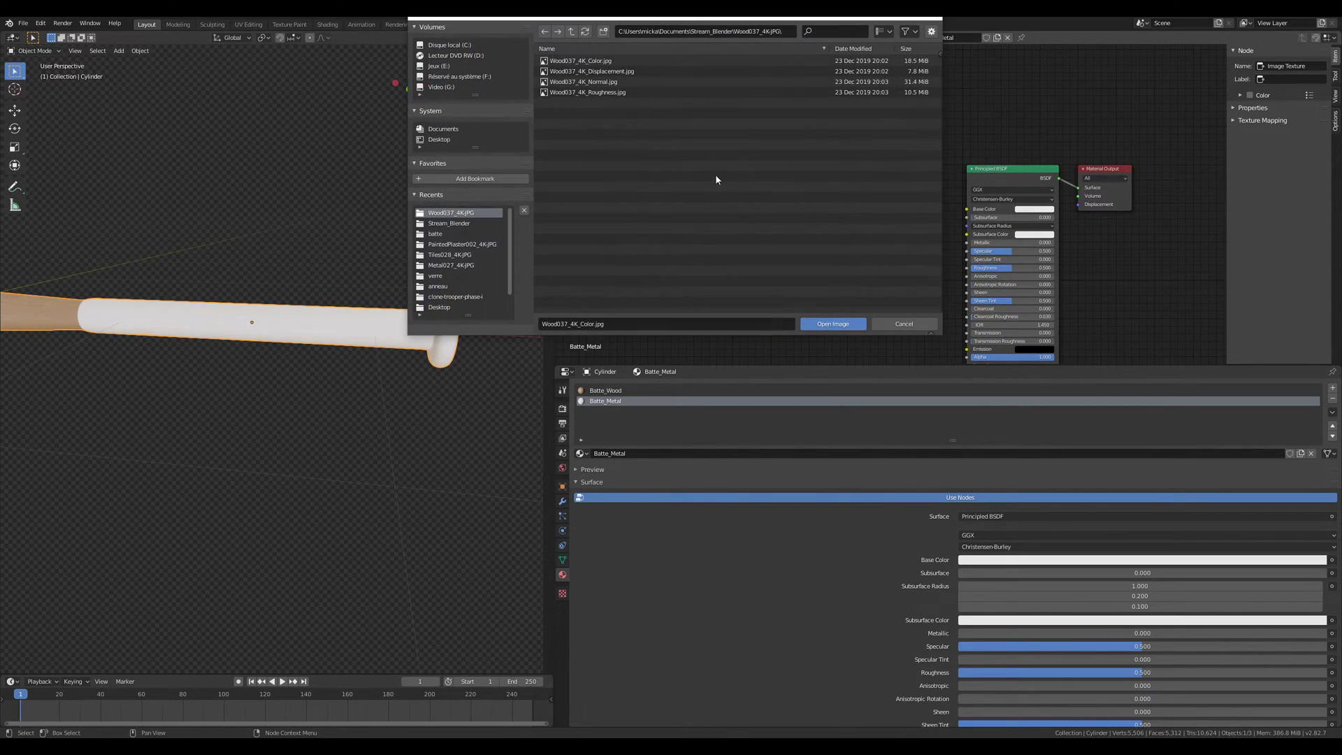
# Step: Load the Color, Metalness, Normal and Roughness images together from the Metal027_4K-JPG folder in Stream_Blender
pyautogui.click(572, 32)
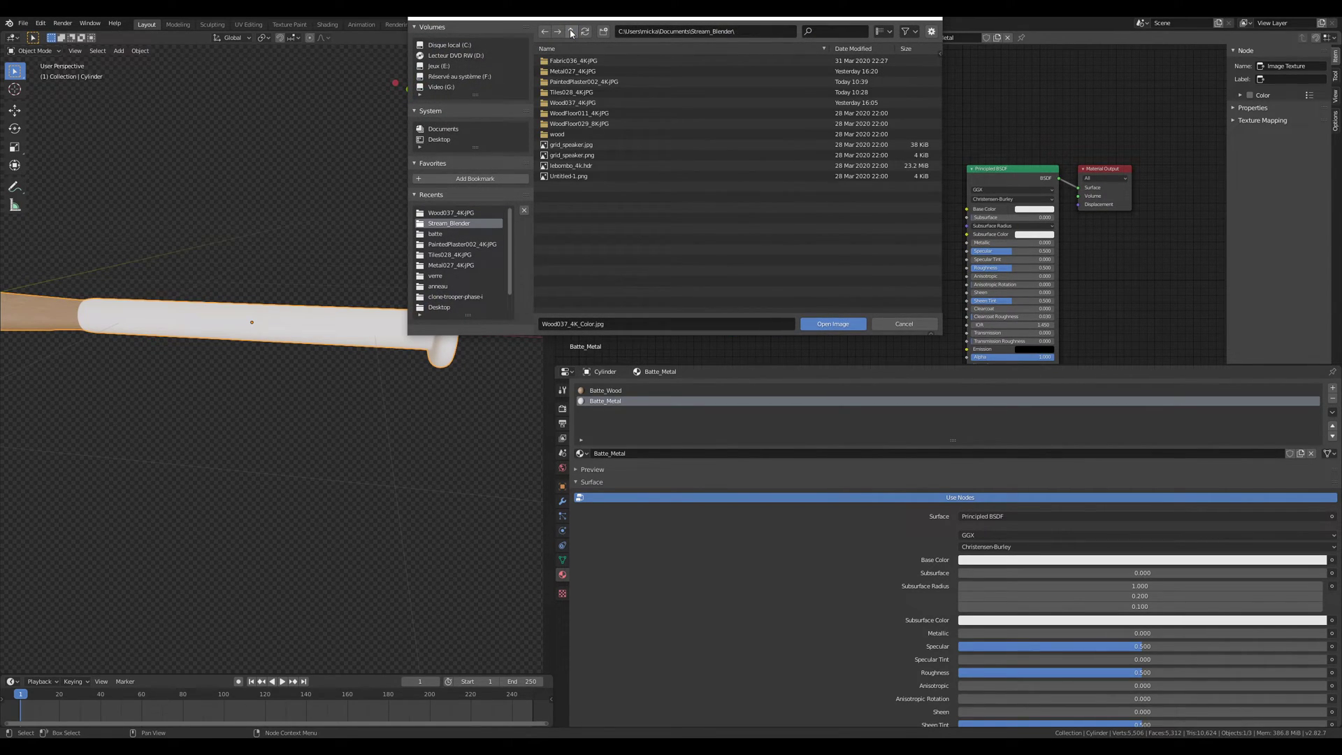
pyautogui.doubleClick(562, 71)
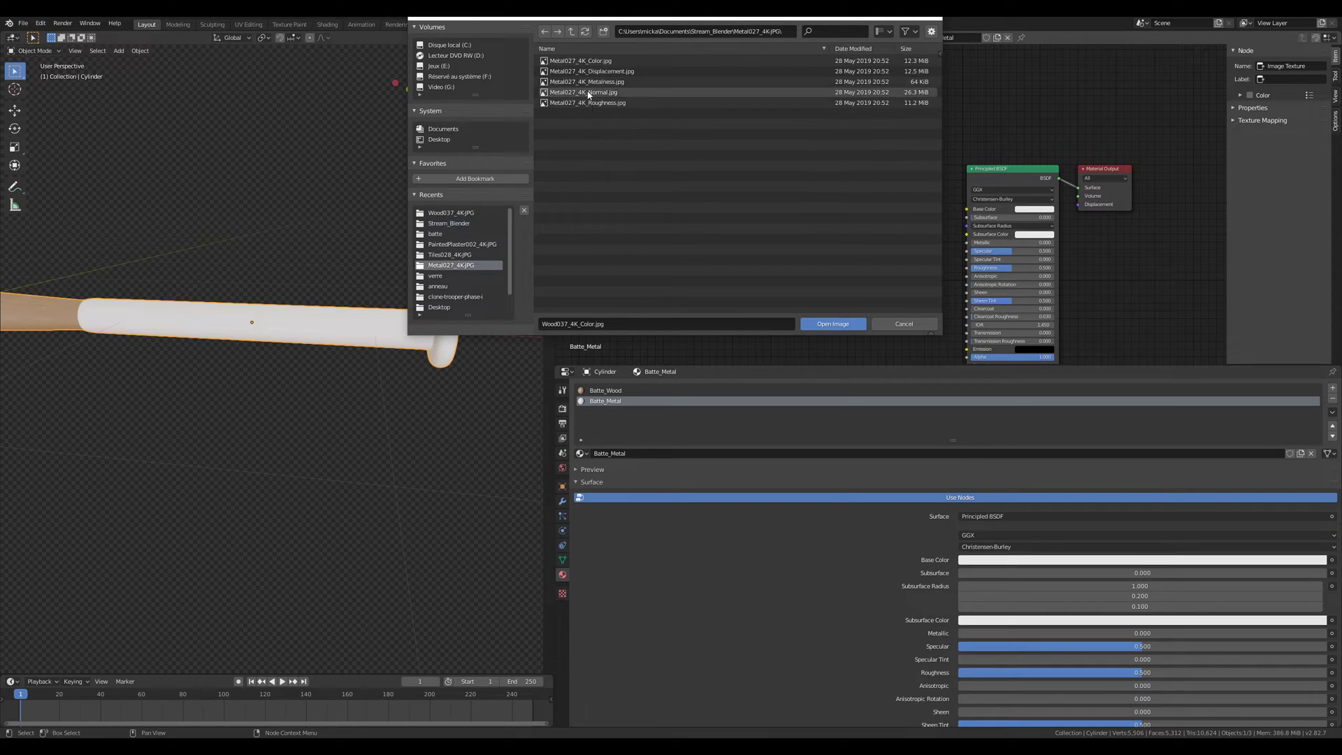
pyautogui.click(601, 61)
pyautogui.keyDown('ctrl'); pyautogui.click(602, 82); pyautogui.keyUp('ctrl')
pyautogui.keyDown('ctrl'); pyautogui.click(614, 92); pyautogui.keyUp('ctrl')
pyautogui.keyDown('ctrl'); pyautogui.click(611, 103); pyautogui.keyUp('ctrl')
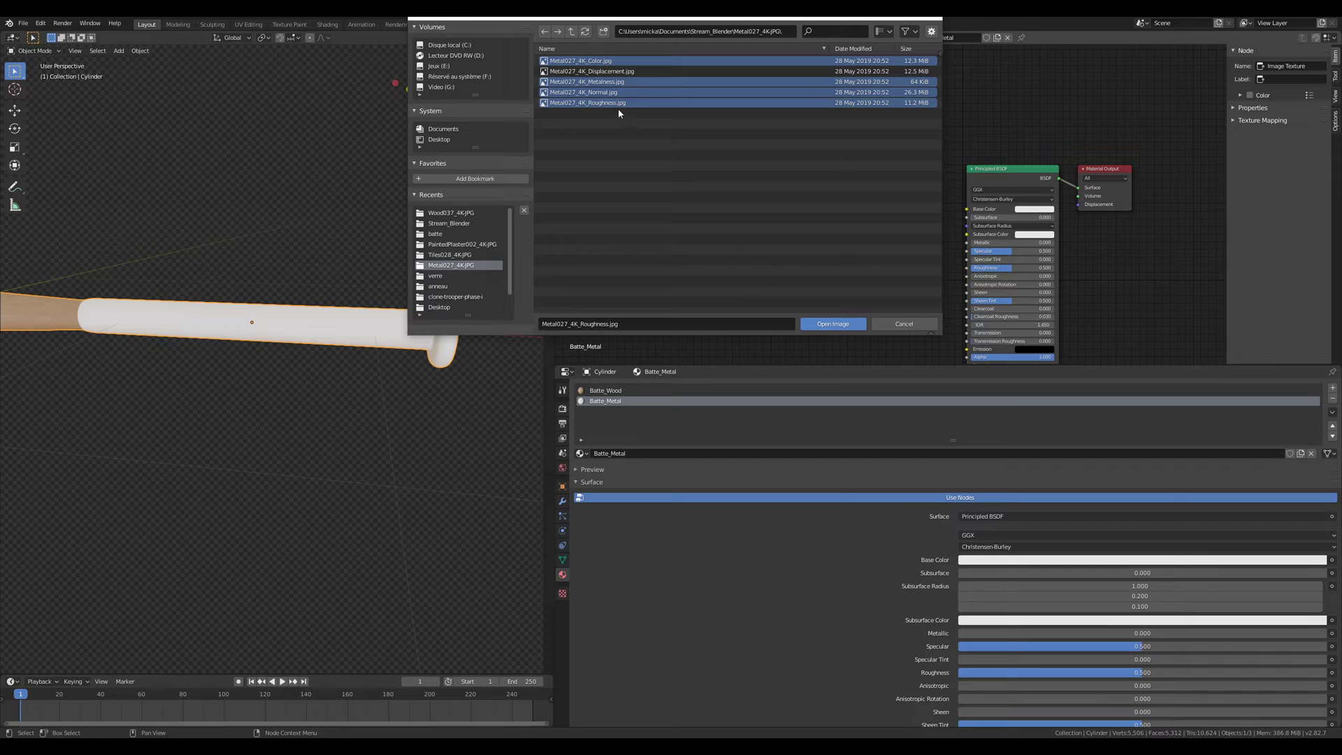
pyautogui.click(832, 323)
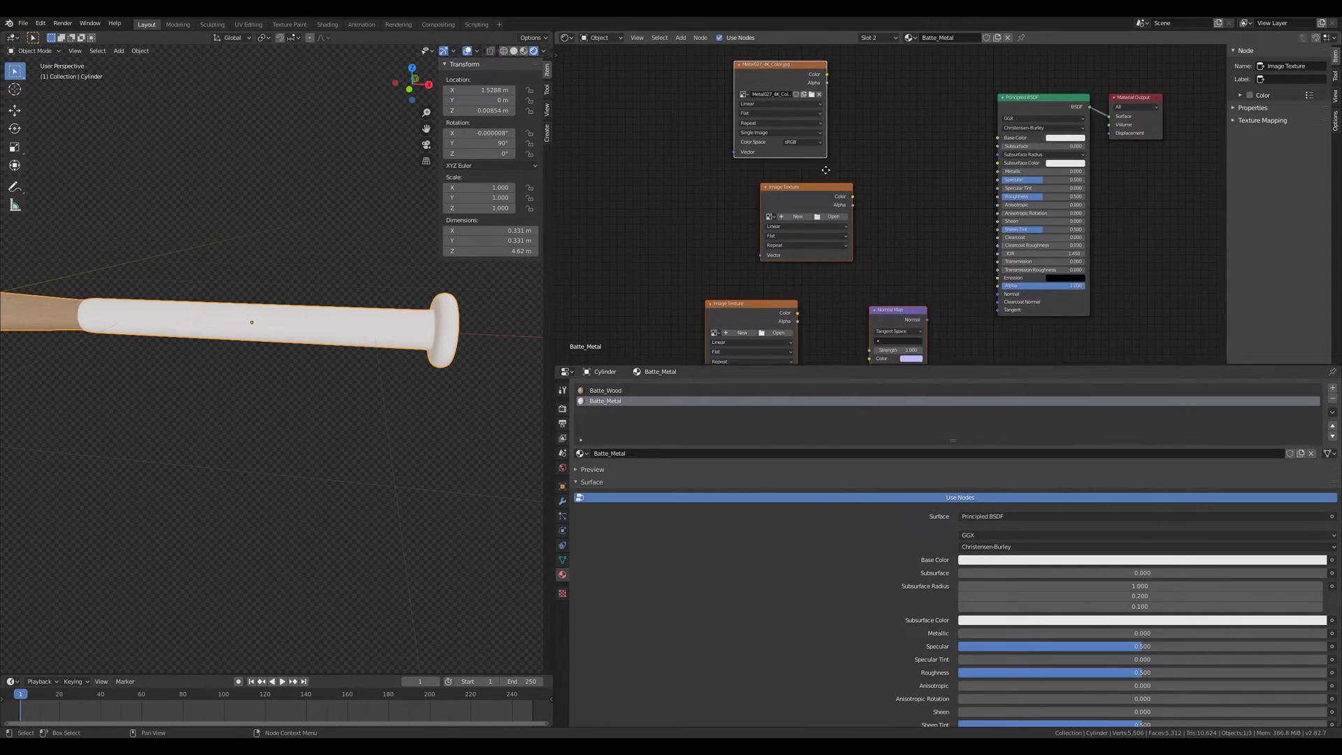
# Step: Connect the Metal027_4K_Color.jpg texture to Base Color, and assign Metal027_4K_Metalness.jpg to the second texture node, connecting it to Metallic
pyautogui.click(843, 137)
pyautogui.moveTo(767, 111); pyautogui.dragTo(981, 180)
pyautogui.moveTo(794, 218); pyautogui.dragTo(656, 210)
pyautogui.click(619, 239)
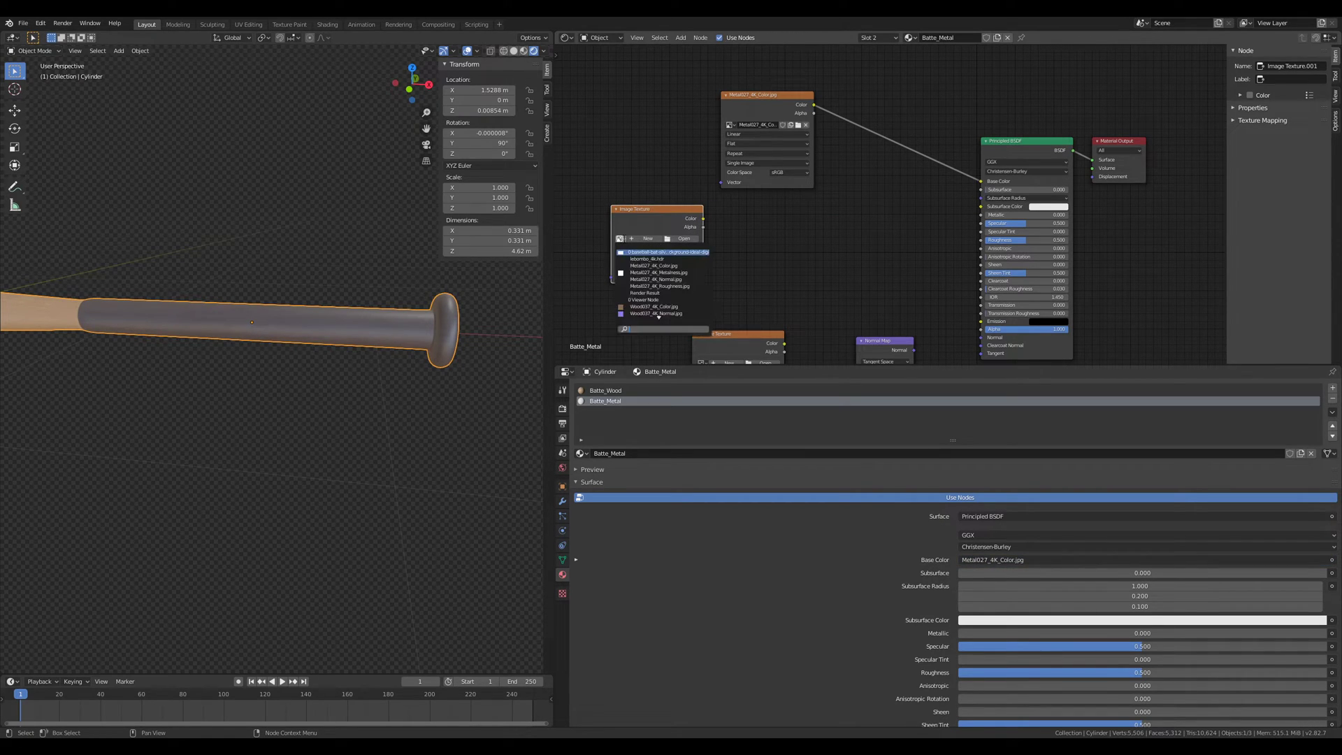
pyautogui.click(656, 273)
pyautogui.moveTo(703, 218); pyautogui.dragTo(981, 215)
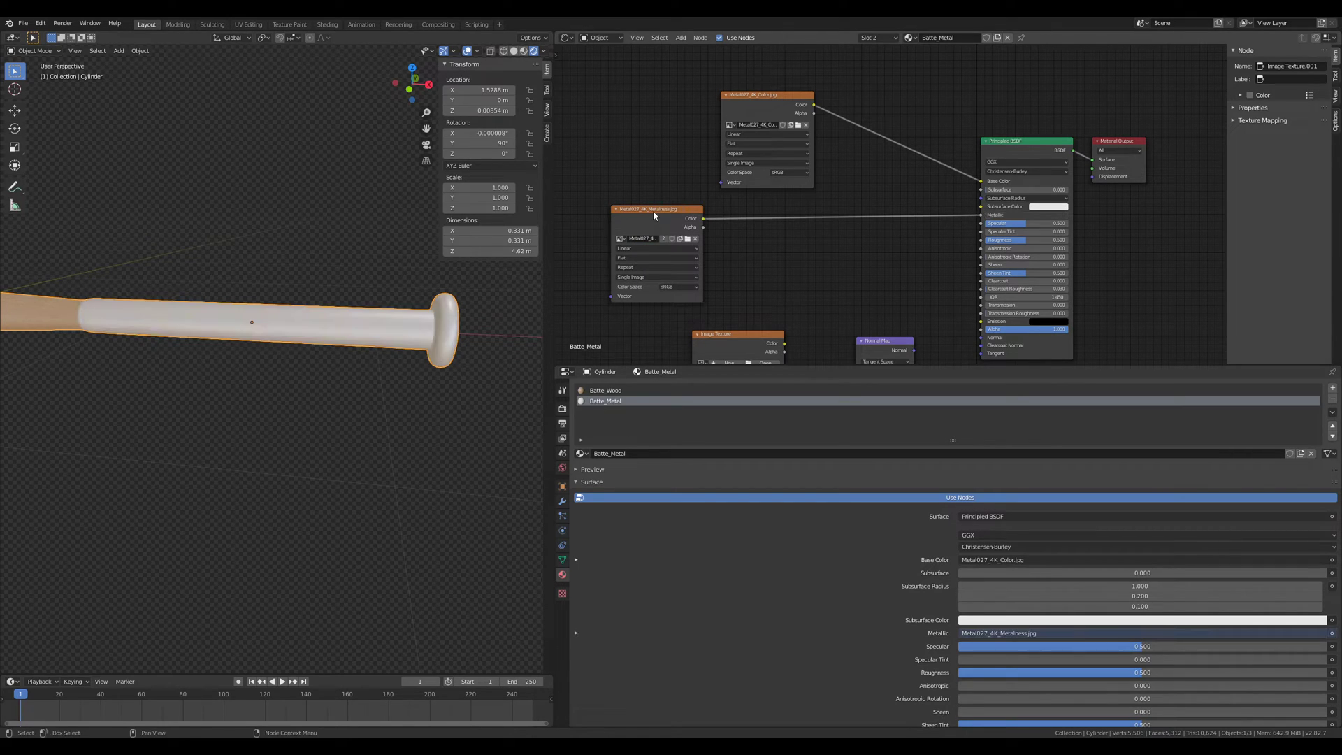
pyautogui.moveTo(651, 211); pyautogui.dragTo(622, 209)
# Step: Duplicate the empty Image Texture node, assign Metal027_4K_Roughness.jpg to the copy, and connect its Color output to Roughness
pyautogui.moveTo(757, 245); pyautogui.dragTo(764, 118, button='middle')
pyautogui.click(753, 215)
pyautogui.hotkey('shift', 'd')
pyautogui.click(779, 124)
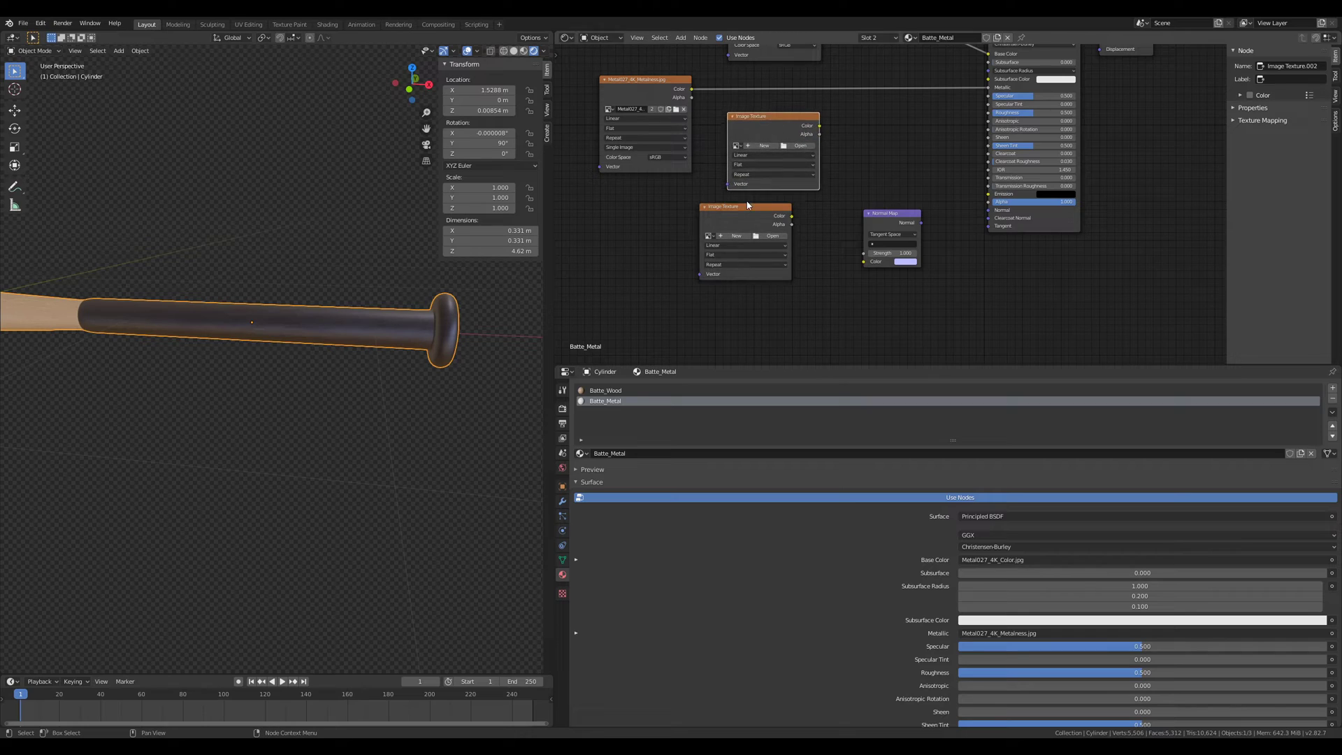
pyautogui.click(737, 145)
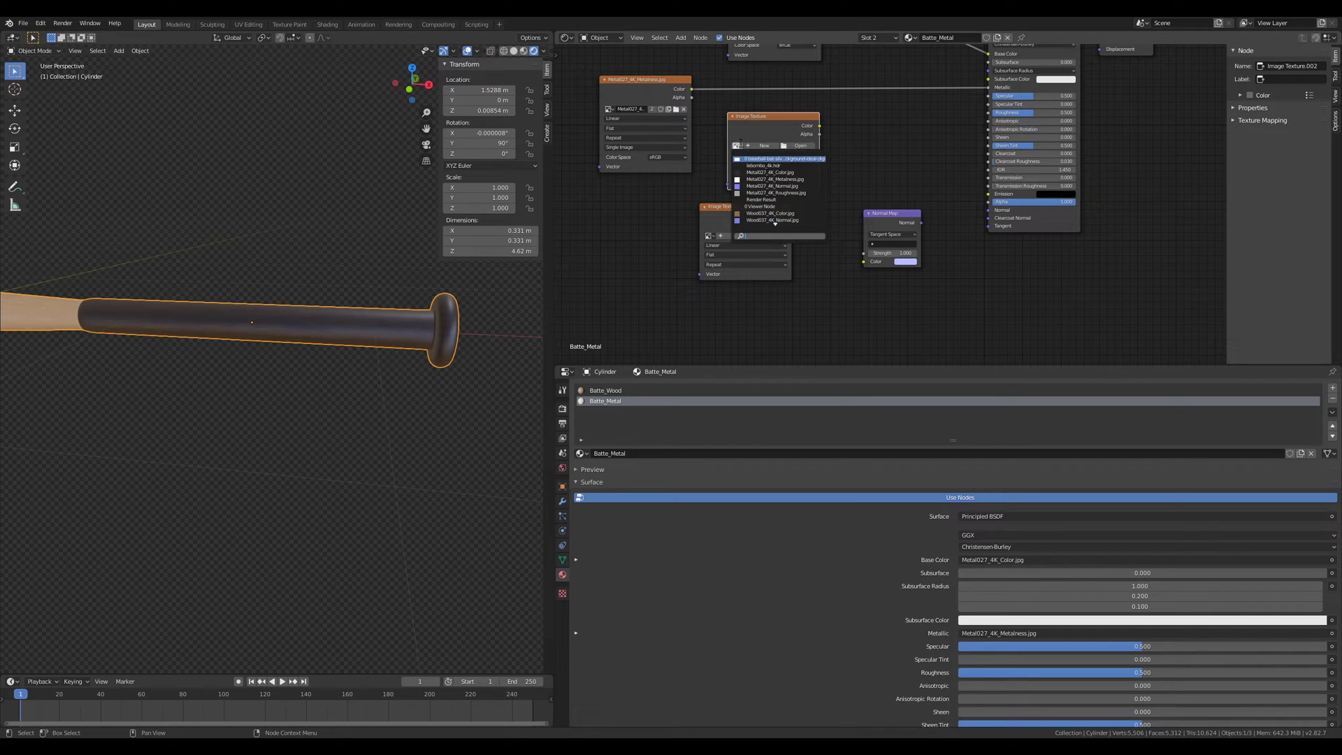
pyautogui.click(782, 193)
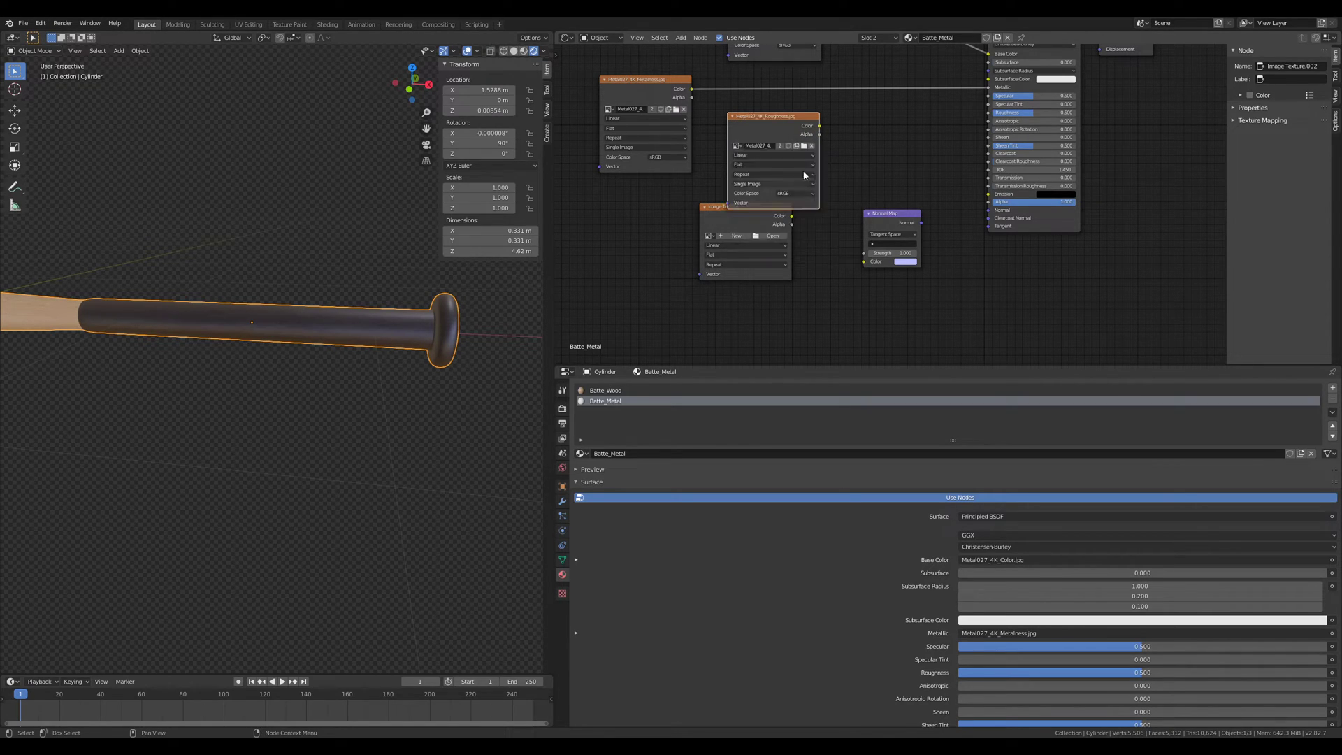
pyautogui.moveTo(818, 126); pyautogui.dragTo(987, 112)
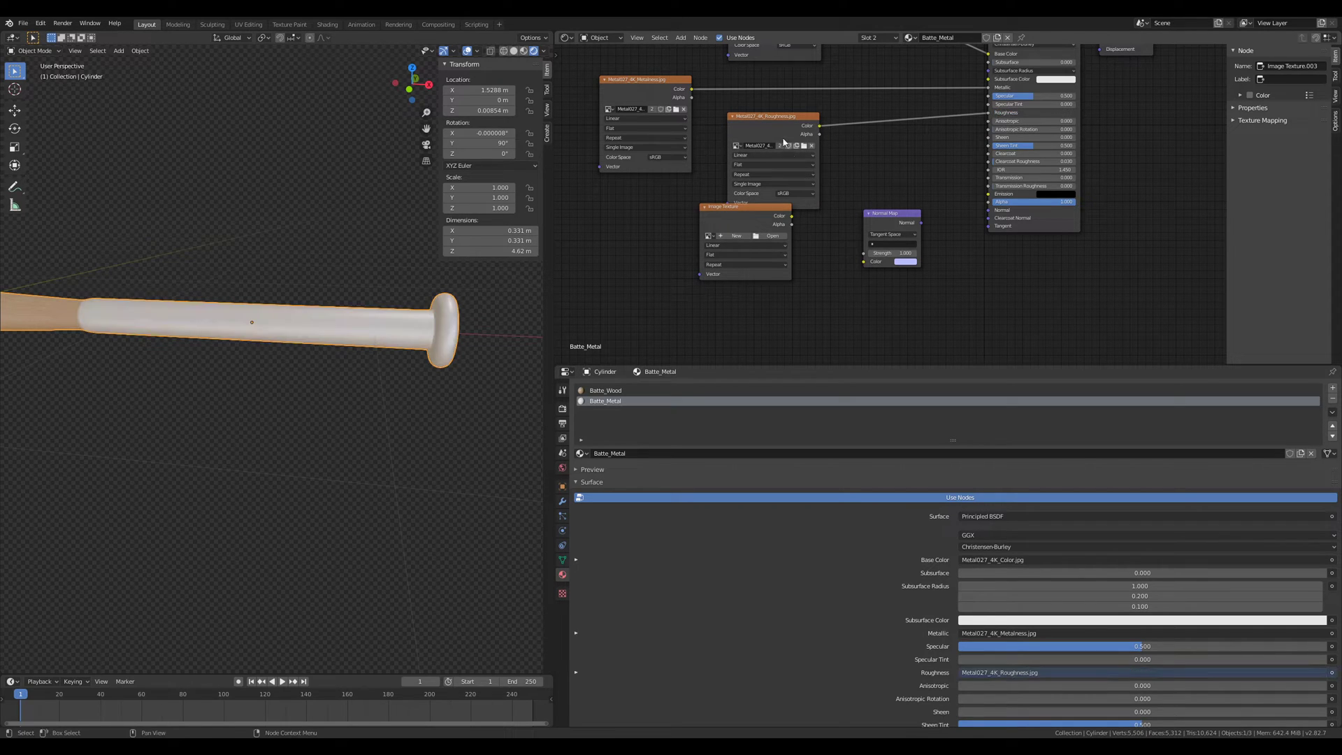
# Step: Assign Metal027_4K_Normal.jpg to the remaining empty Image Texture node and move it below the roughness texture node
pyautogui.click(709, 235)
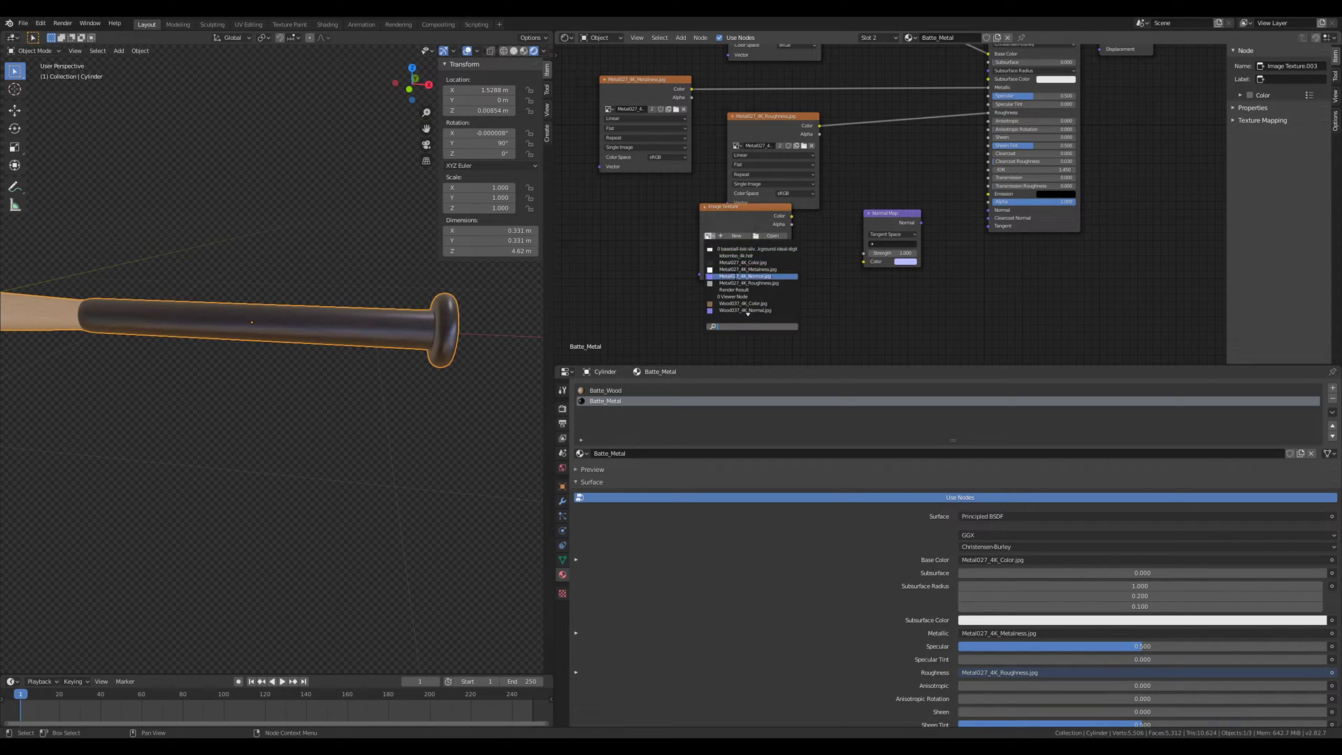
pyautogui.click(745, 276)
pyautogui.moveTo(745, 276); pyautogui.dragTo(719, 307)
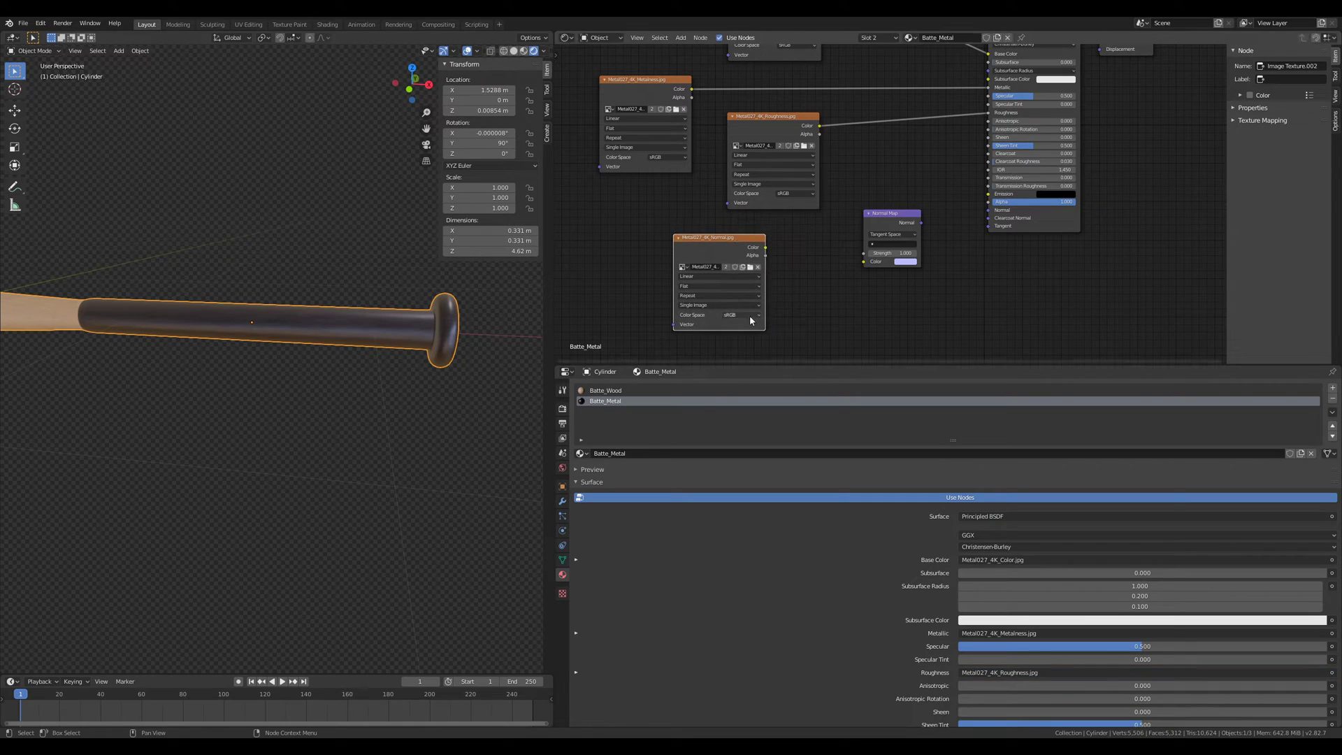
# Step: Set the normal texture's color space to Non-Color and wire it through the Normal Map node to the shader's Normal input
pyautogui.click(741, 315)
pyautogui.click(752, 349)
pyautogui.moveTo(766, 247); pyautogui.dragTo(784, 253)
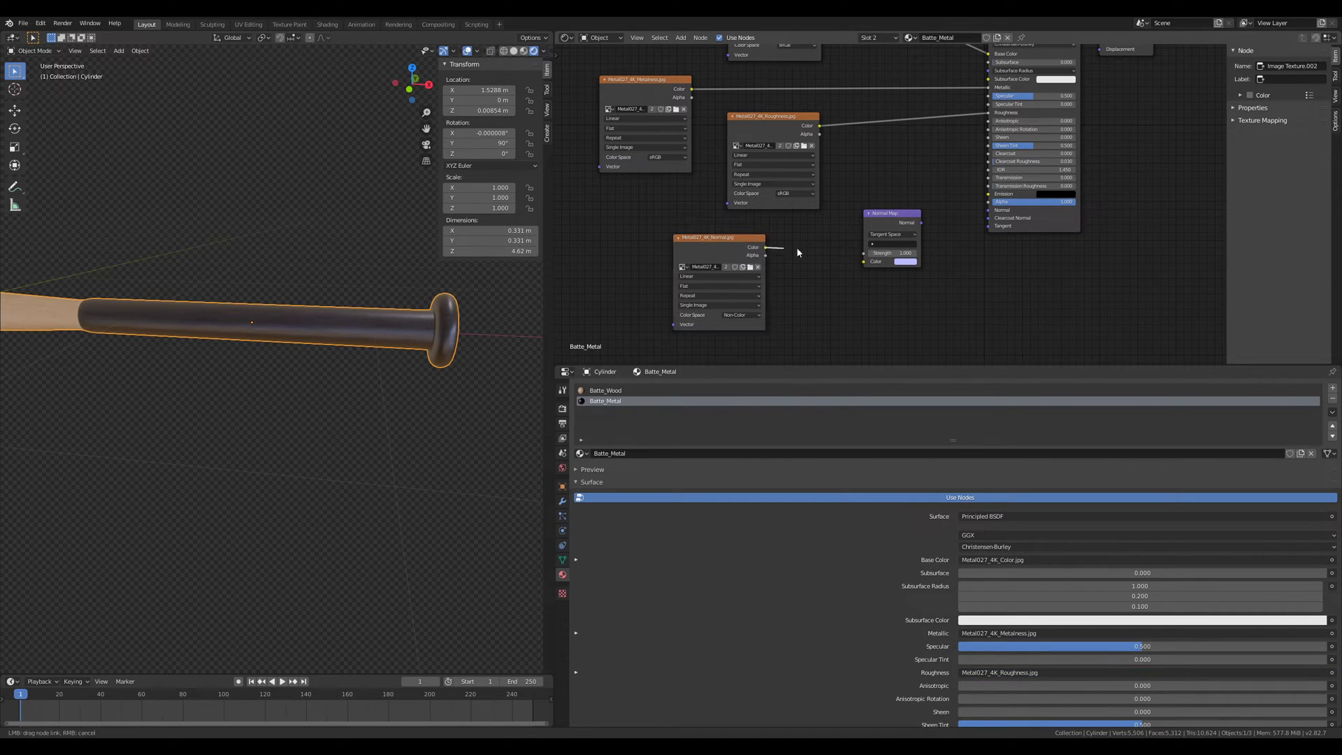
pyautogui.moveTo(871, 266); pyautogui.dragTo(869, 263)
pyautogui.moveTo(922, 223); pyautogui.dragTo(990, 212)
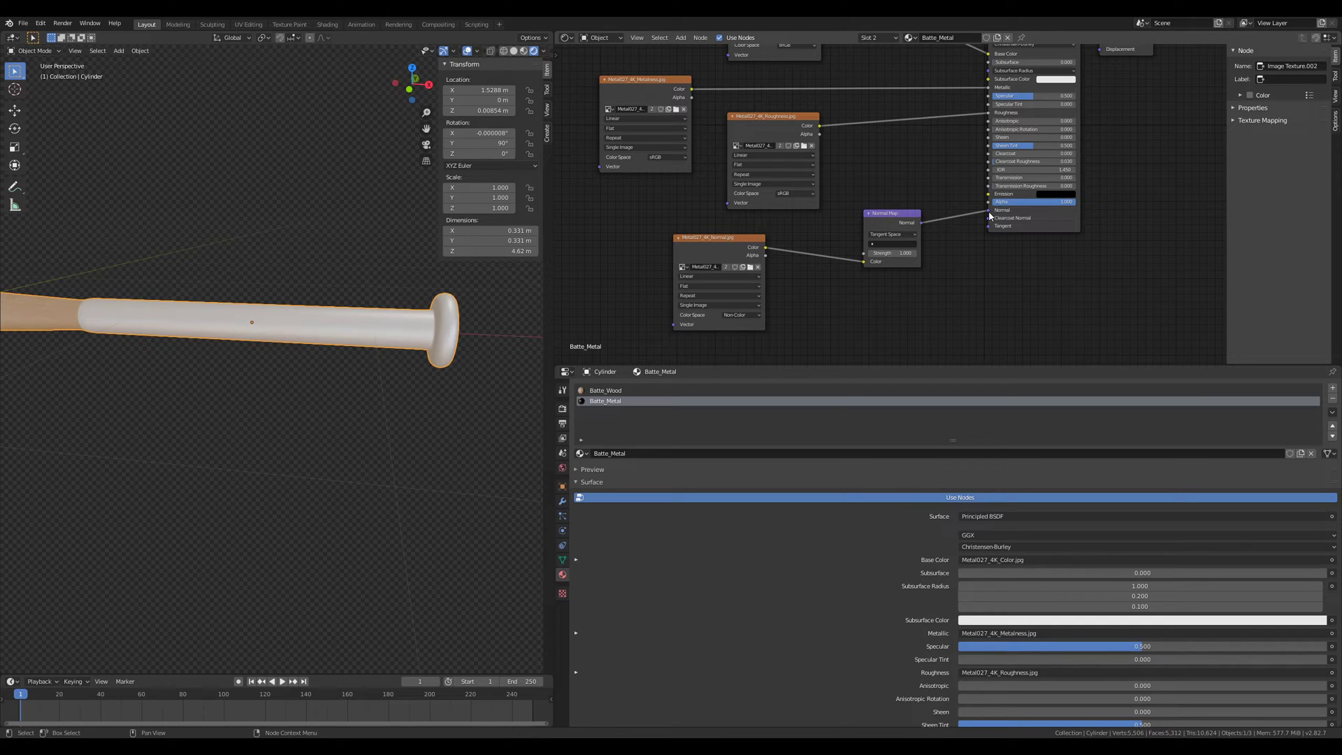
pyautogui.moveTo(831, 190); pyautogui.dragTo(859, 192, button='middle')
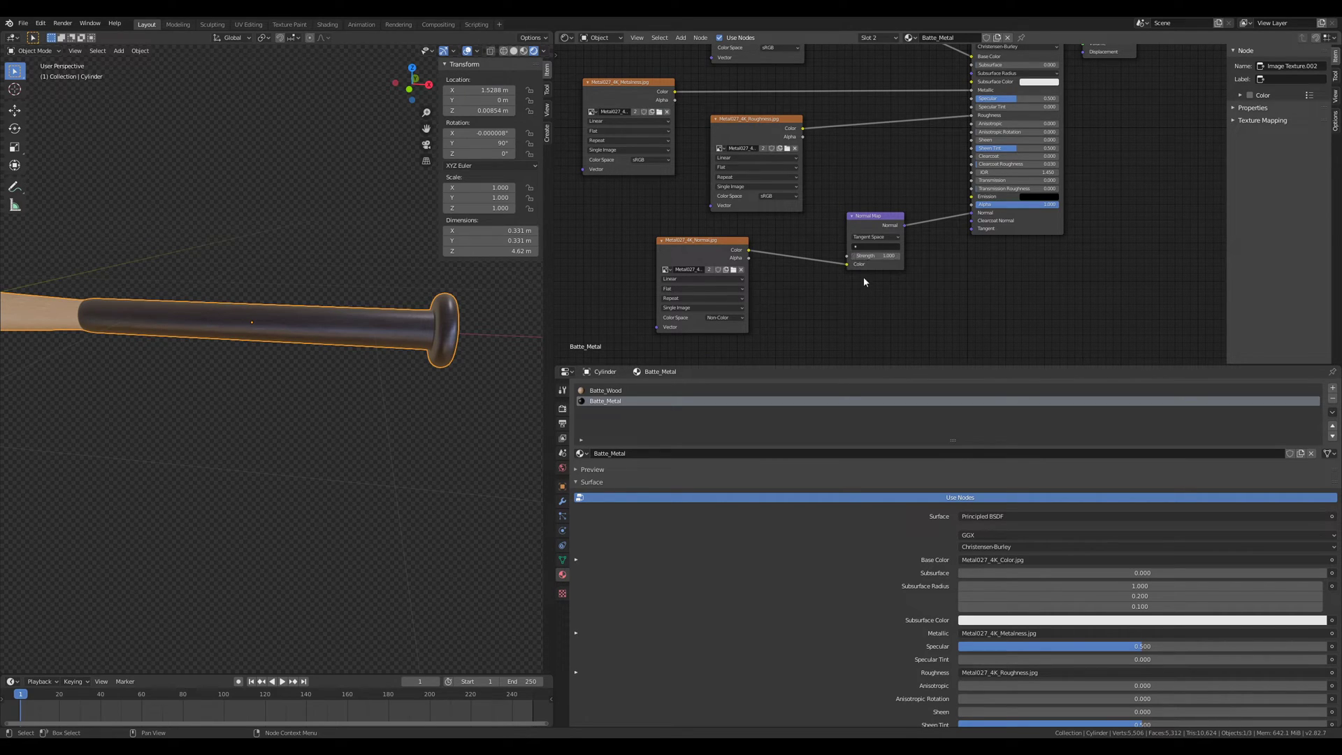
pyautogui.scroll(2, 399, 373)
pyautogui.moveTo(400, 373)
pyautogui.keyDown('shift'); pyautogui.mouseDown(button='middle')
pyautogui.moveTo(476, 394)
pyautogui.moveTo(242, 410)
pyautogui.moveTo(183, 395)
pyautogui.moveTo(333, 397)
pyautogui.moveTo(257, 412)
pyautogui.moveTo(333, 383)
pyautogui.moveTo(405, 390)
pyautogui.moveTo(486, 328)
pyautogui.moveTo(375, 350)
pyautogui.moveTo(526, 338)
pyautogui.moveTo(379, 380)
pyautogui.mouseUp(button='middle'); pyautogui.keyUp('shift')
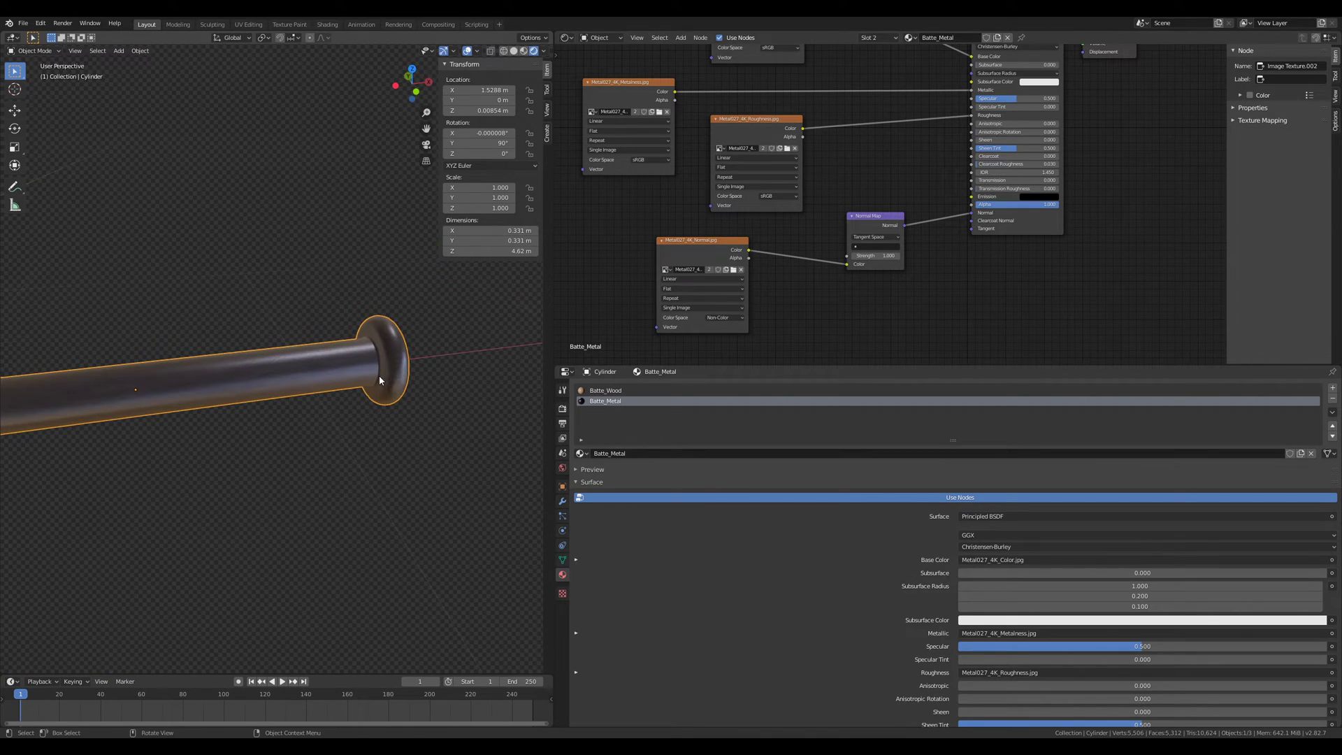
# Step: Switch the node editor to the Image Editor and, in Edit Mode, select only the bat faces assigned to Batte_Metal
pyautogui.click(566, 38)
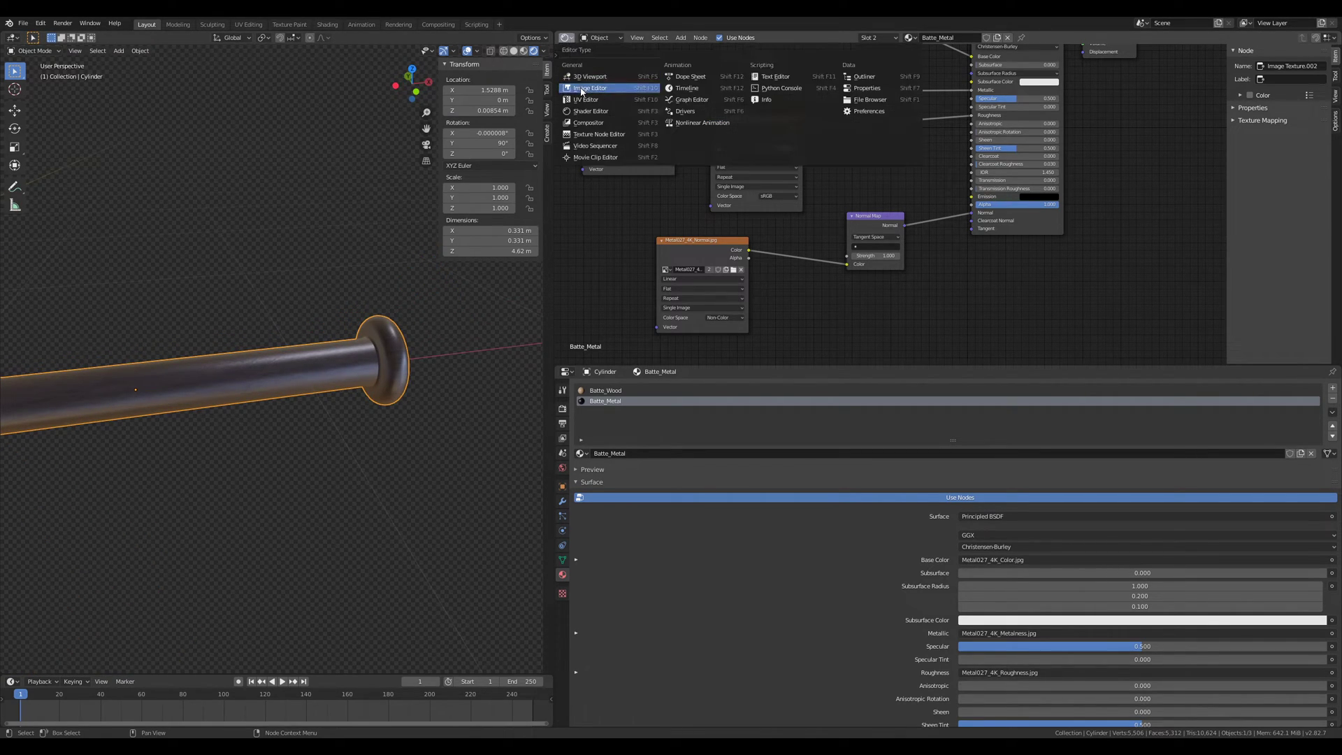
pyautogui.click(594, 90)
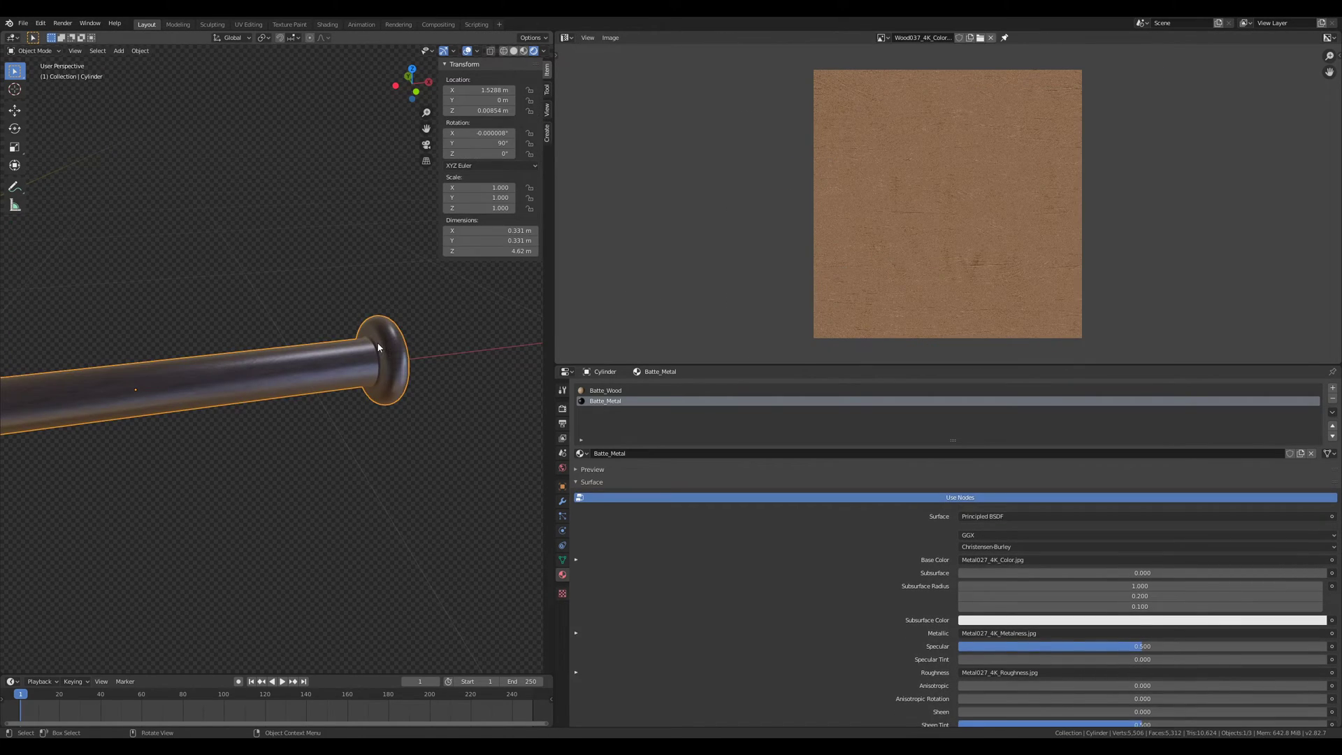
pyautogui.press('Tab')
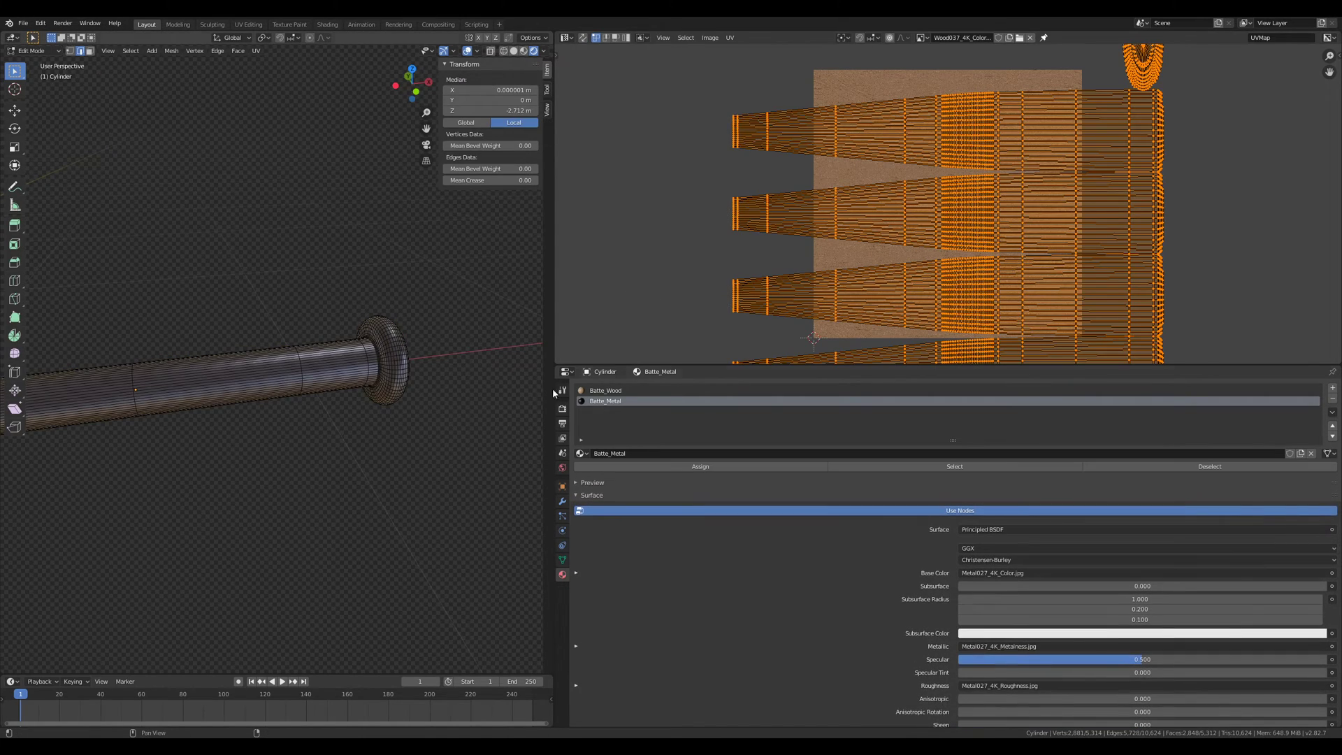
pyautogui.hotkey('alt', 'a')
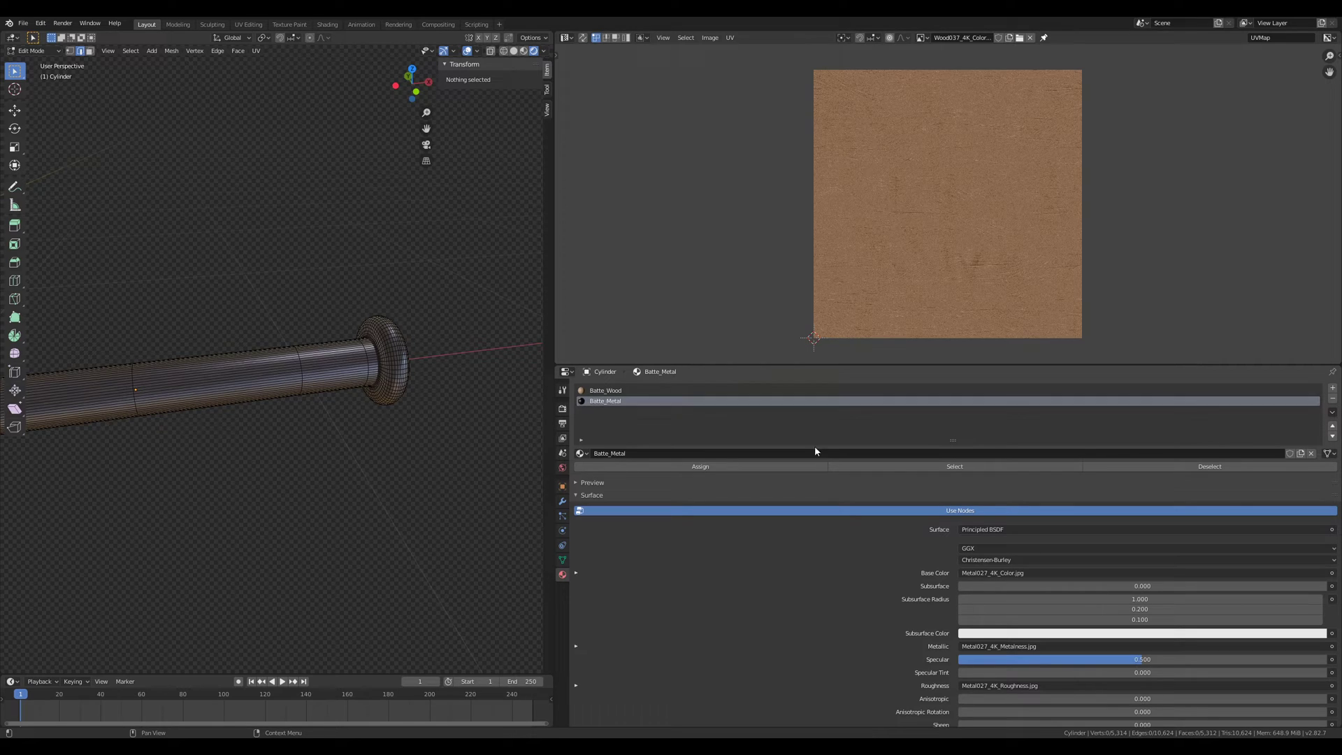
pyautogui.click(907, 467)
pyautogui.scroll(4, 914, 248)
pyautogui.scroll(-4, 918, 245)
pyautogui.keyDown('shift'); pyautogui.moveTo(392, 231); pyautogui.dragTo(510, 210, button='middle'); pyautogui.keyUp('shift')
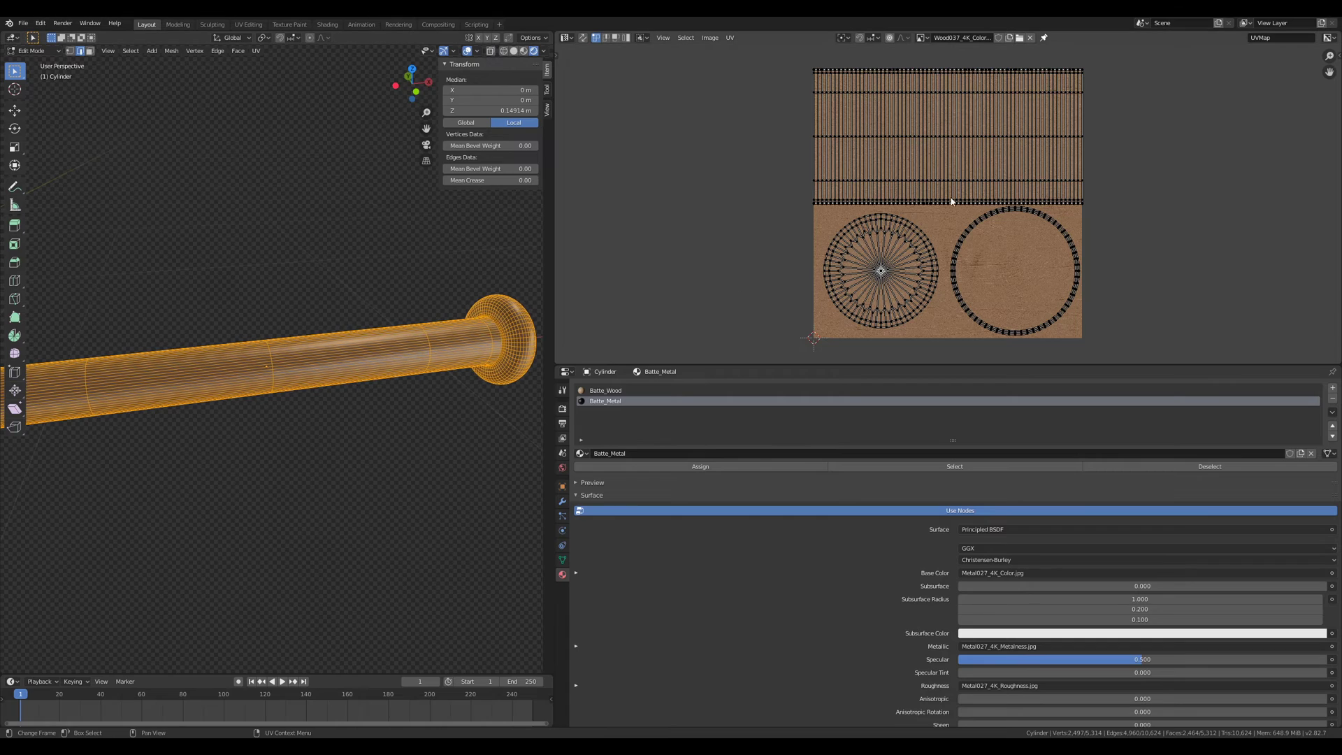
# Step: Scale all UVs of the metal faces by 2 and check the texture on the bat in Object Mode
pyautogui.press('a')
pyautogui.press('s')
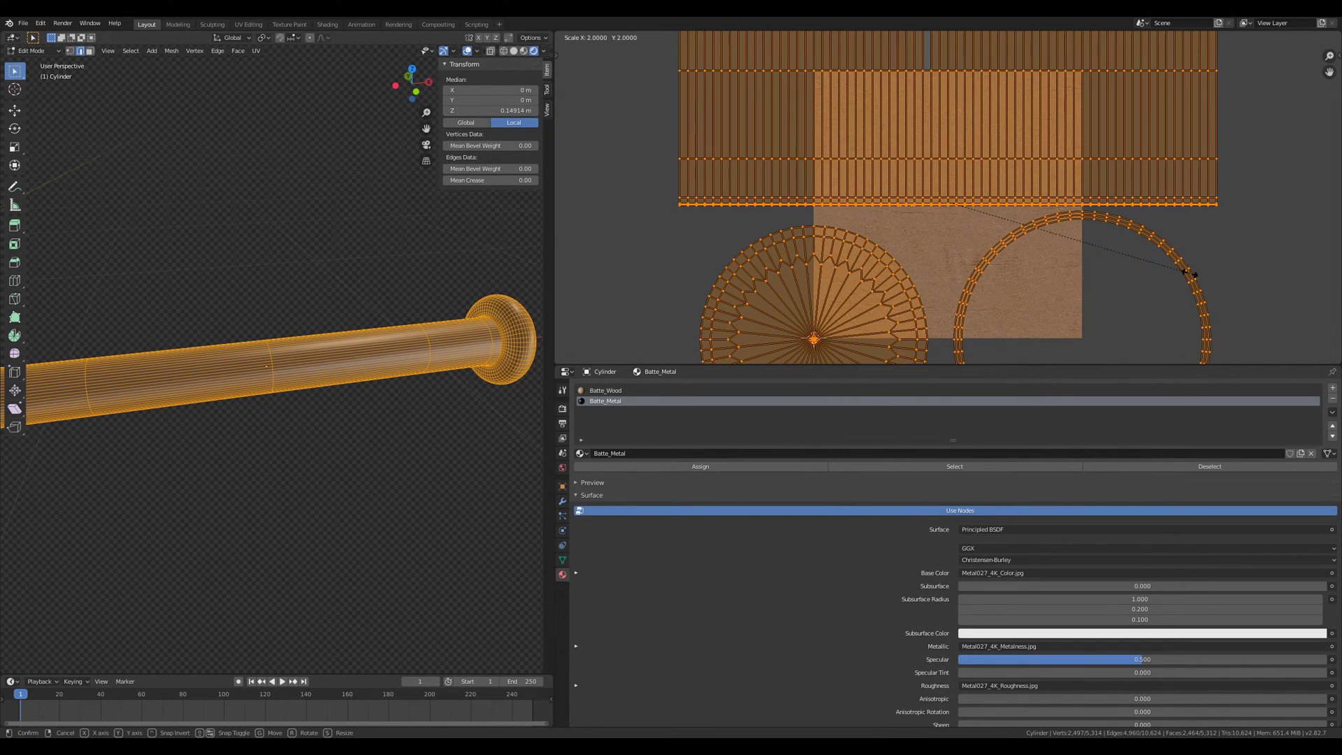
pyautogui.click(1188, 274)
pyautogui.press('Tab')
pyautogui.scroll(5, 338, 416)
pyautogui.scroll(-2, 338, 416)
pyautogui.moveTo(248, 411); pyautogui.dragTo(357, 421, button='middle')
pyautogui.scroll(-3, 394, 412)
# Step: Enlarge the metal faces' UVs further in Edit Mode and preview the mapping in Object Mode
pyautogui.press('Tab')
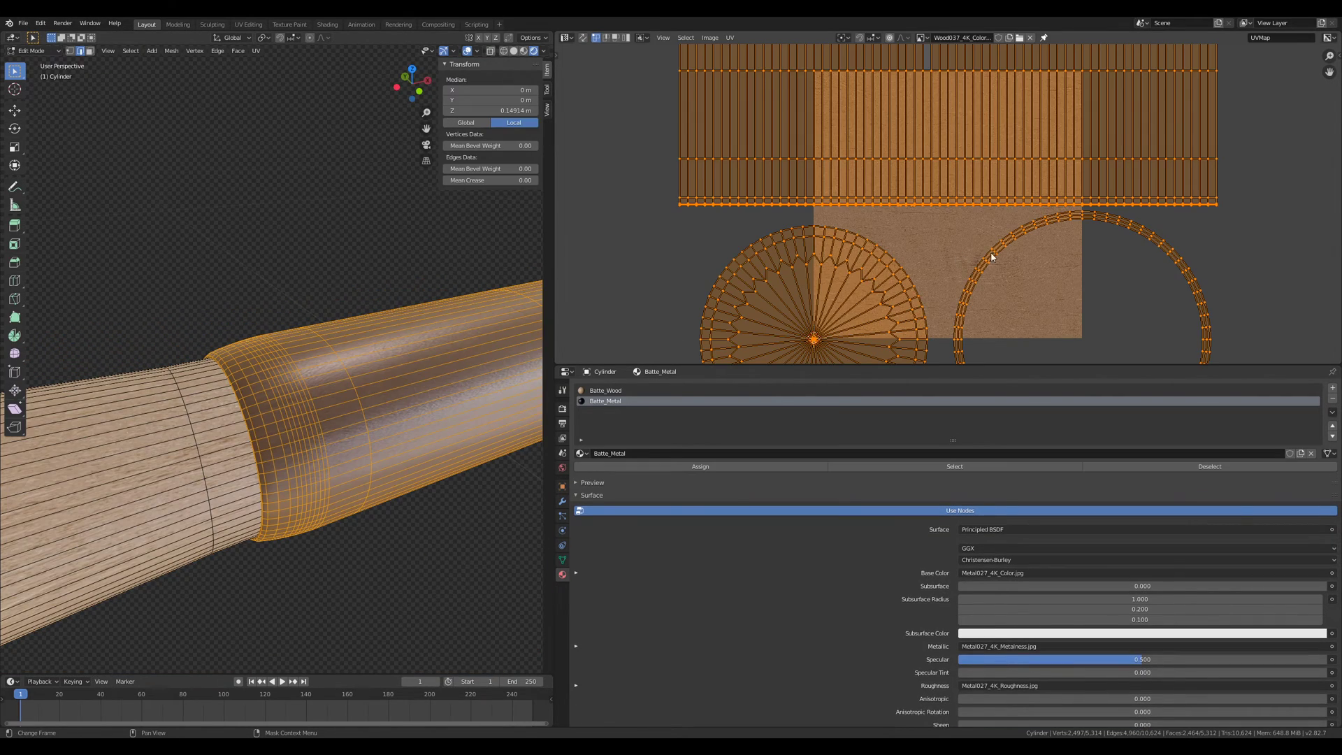
pyautogui.press('s')
pyautogui.click(1160, 286)
pyautogui.press('Tab')
pyautogui.press('Tab')
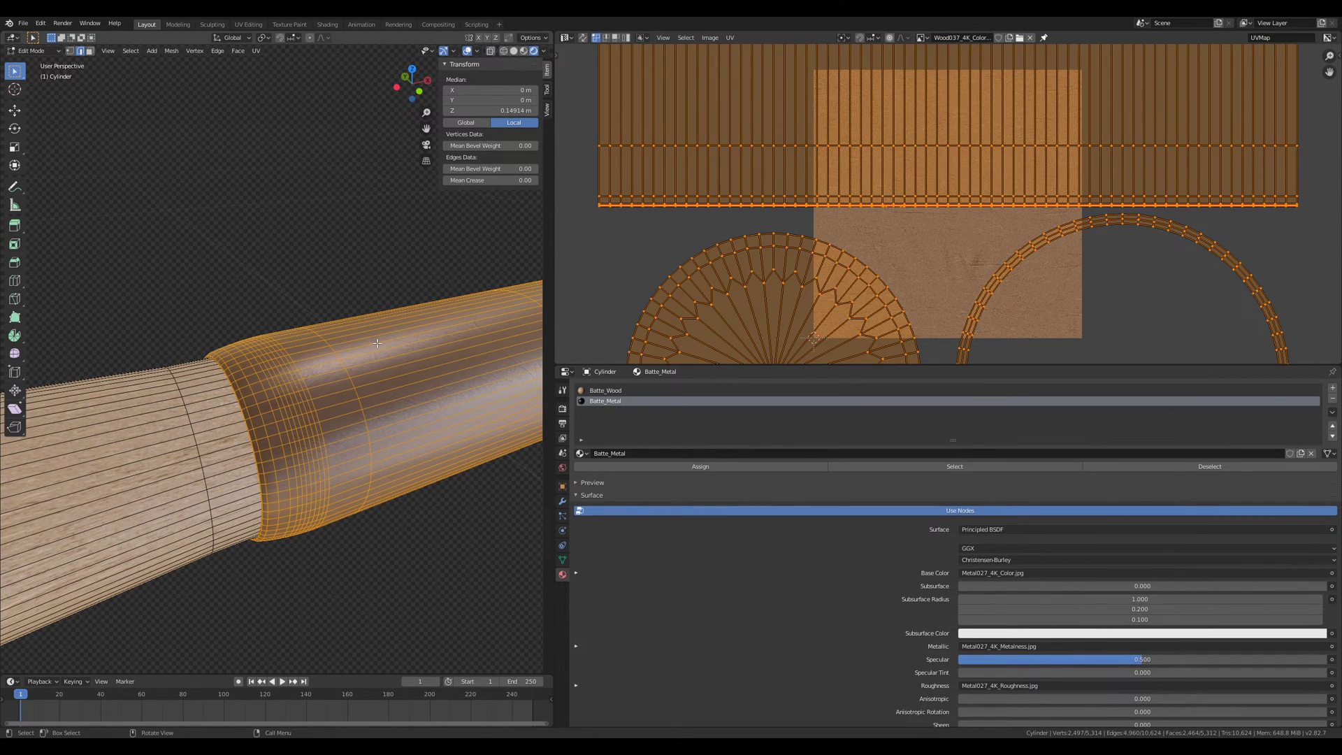
# Step: Unwrap the selected metal faces with Smart UV Project and return to Object Mode
pyautogui.press('KP_1')
pyautogui.press('u')
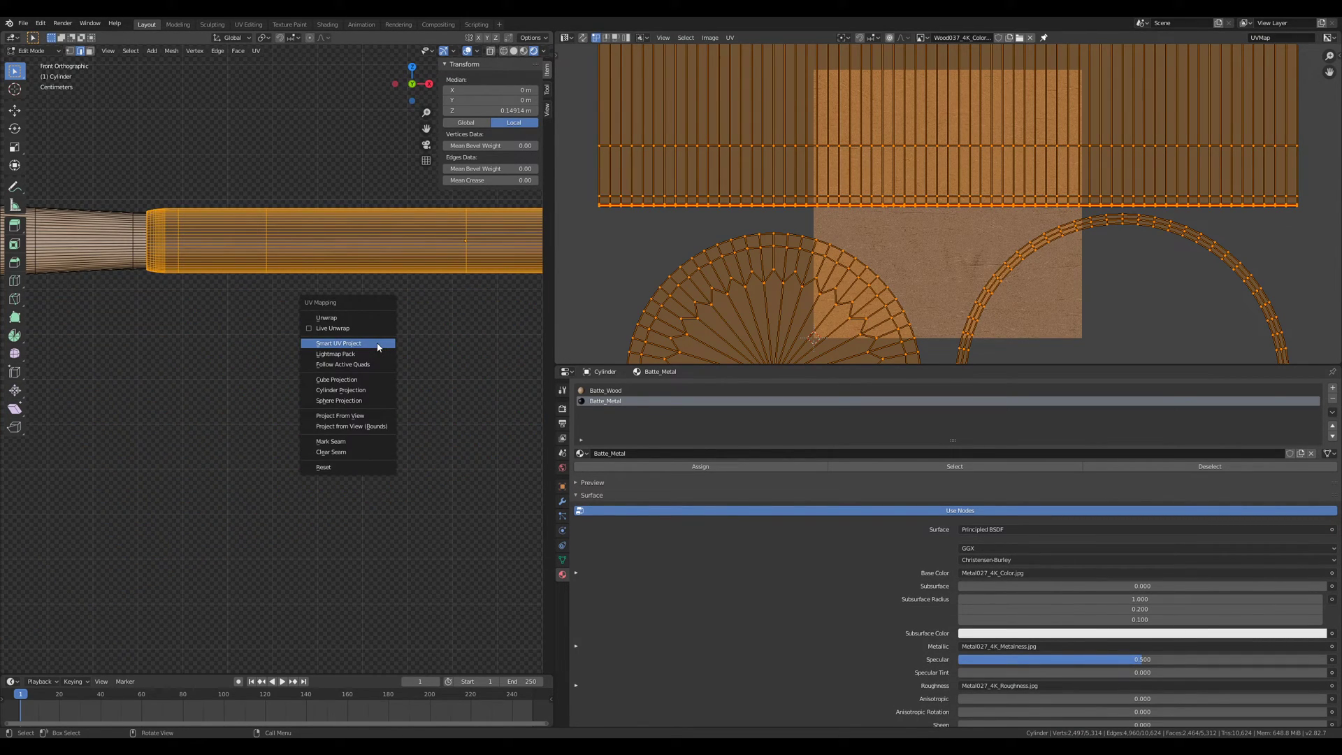
pyautogui.click(377, 347)
pyautogui.click(400, 423)
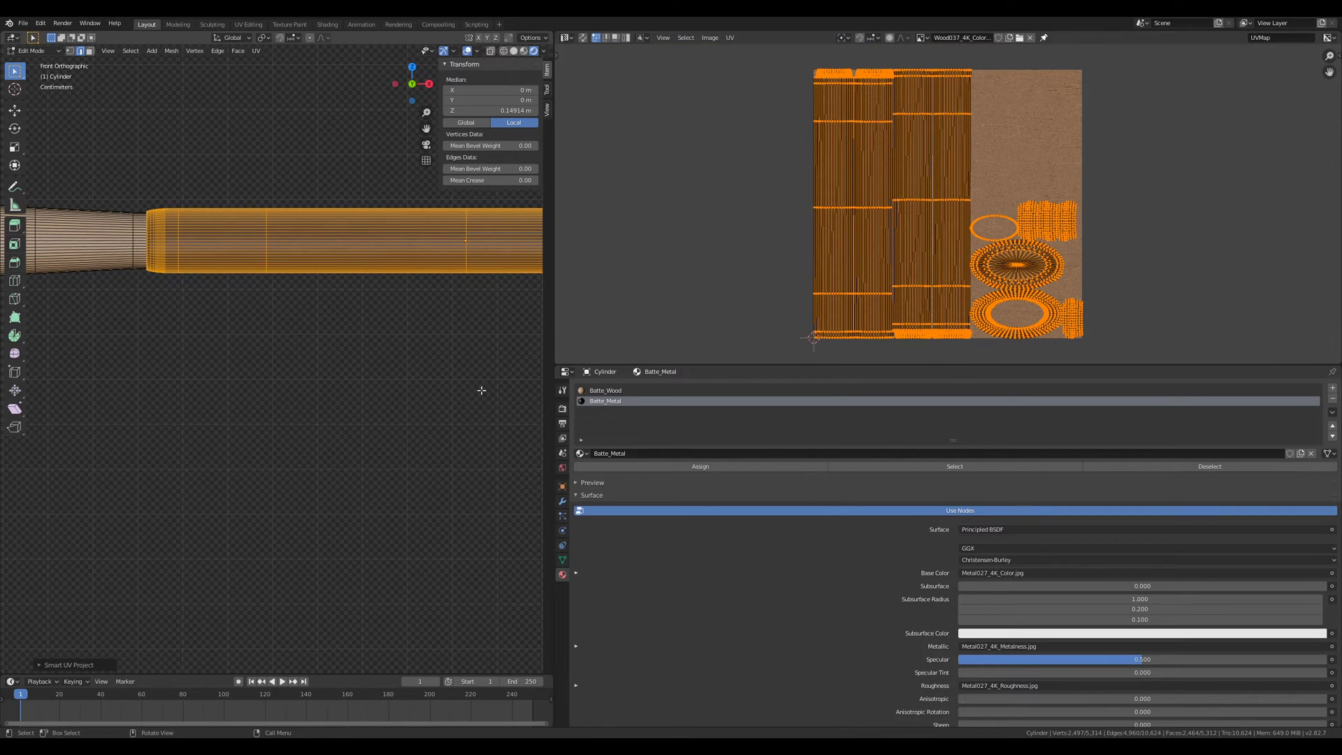
pyautogui.moveTo(447, 401); pyautogui.dragTo(368, 399, button='middle')
pyautogui.press('Tab')
pyautogui.press('KP_Decimal')
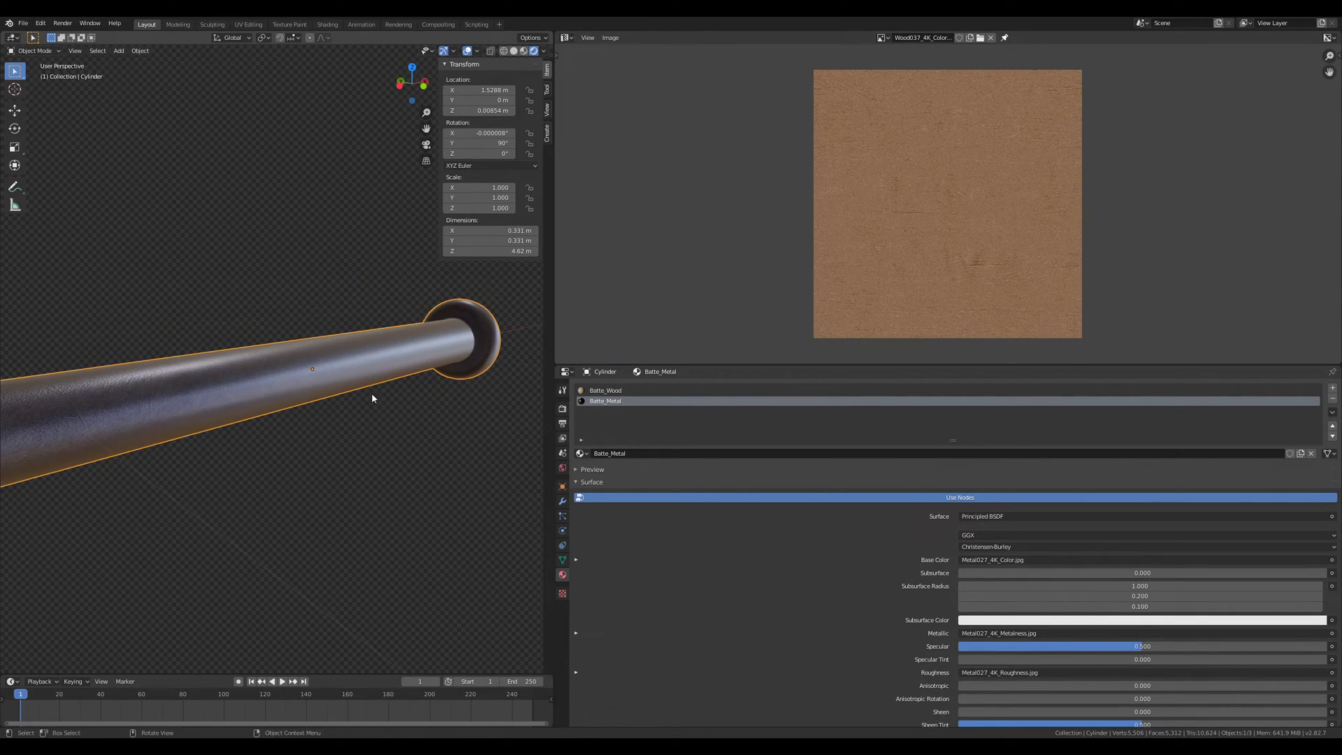
# Step: Check the metal texture on the handle and knob, and save the file
pyautogui.scroll(8, 390, 396)
pyautogui.scroll(-9, 396, 396)
pyautogui.moveTo(309, 394); pyautogui.dragTo(374, 418, button='middle')
pyautogui.scroll(3, 352, 529)
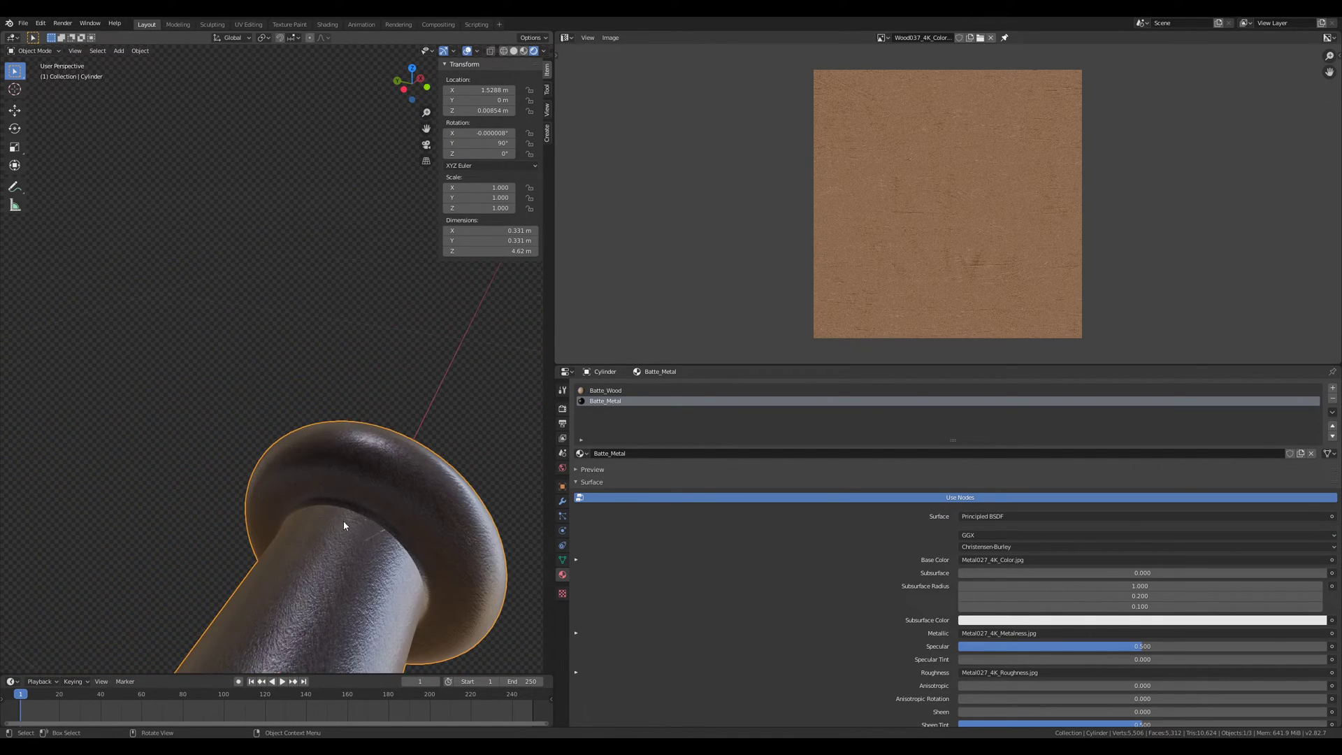
pyautogui.scroll(-4, 404, 536)
pyautogui.moveTo(388, 521); pyautogui.dragTo(306, 403, button='middle')
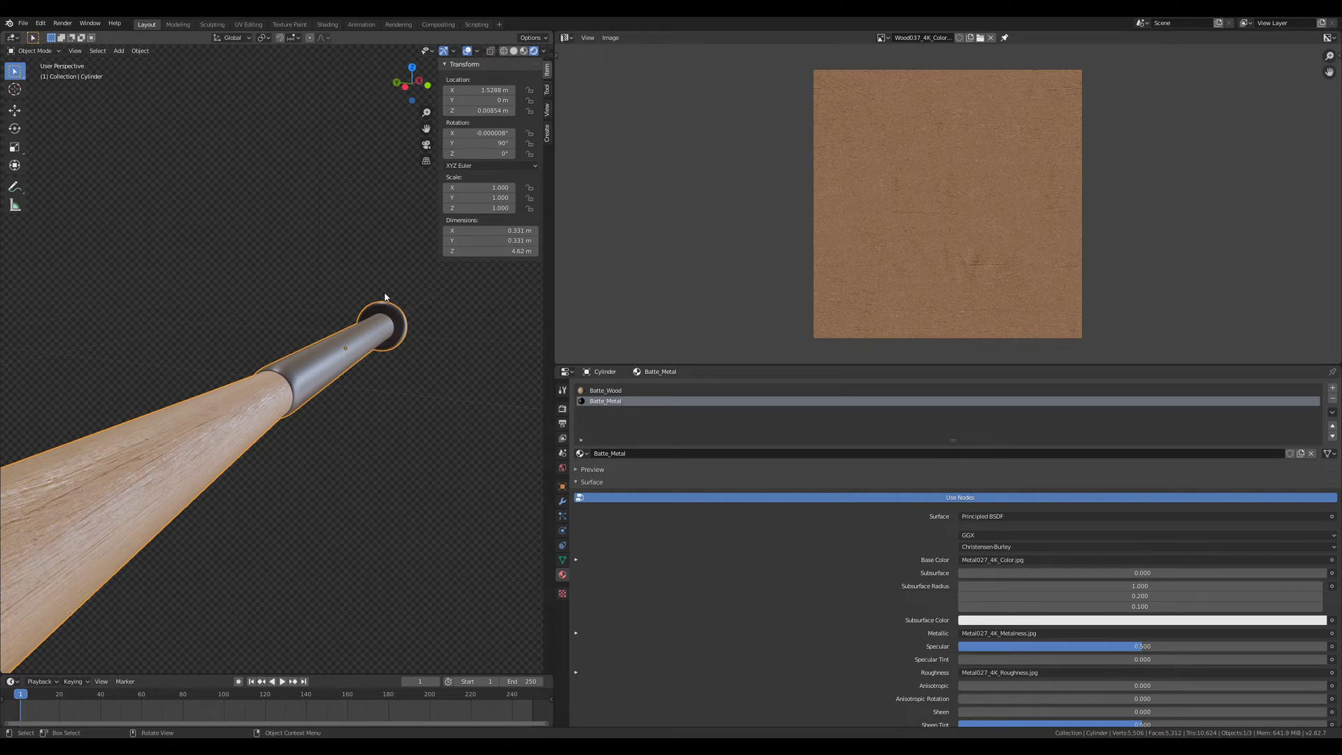
pyautogui.hotkey('ctrl', 's')
# Step: Examine the metal handle and the full bat from several angles and distances
pyautogui.moveTo(375, 331); pyautogui.dragTo(279, 400, button='middle')
pyautogui.scroll(3, 279, 400)
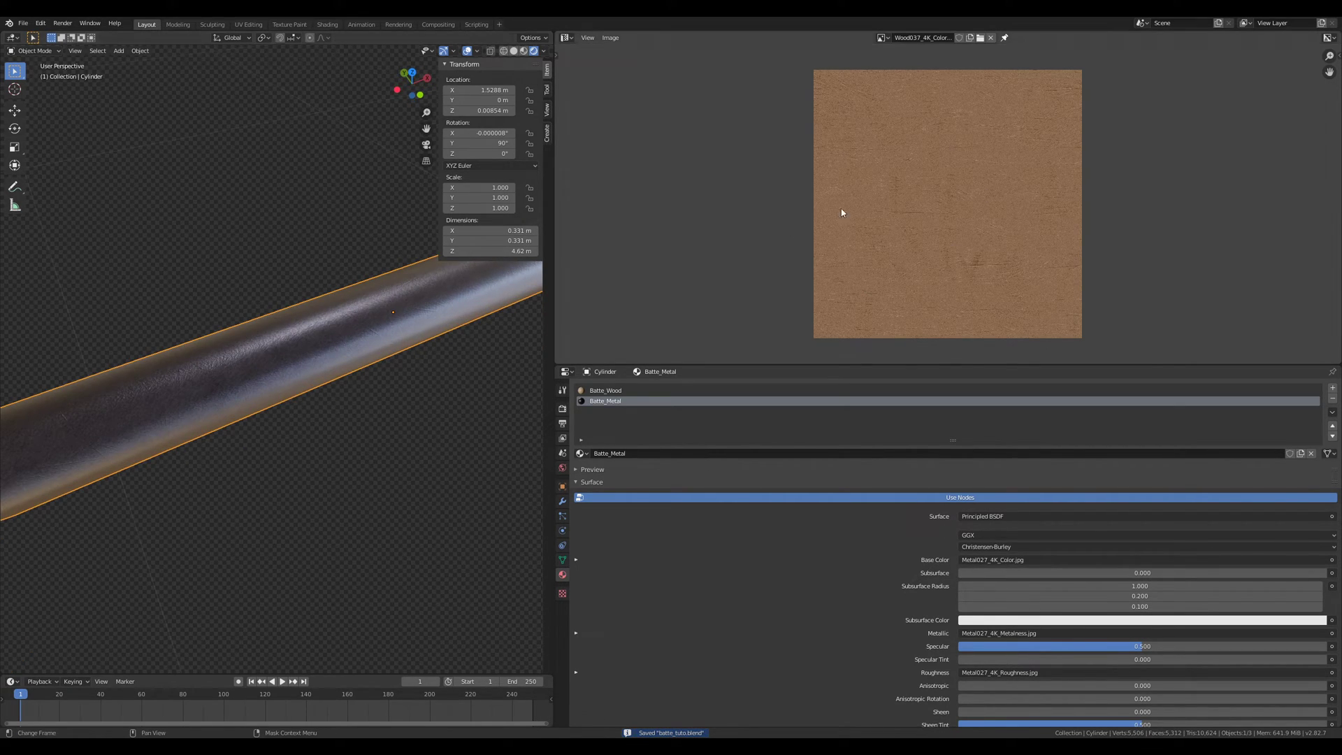
pyautogui.scroll(-4, 482, 293)
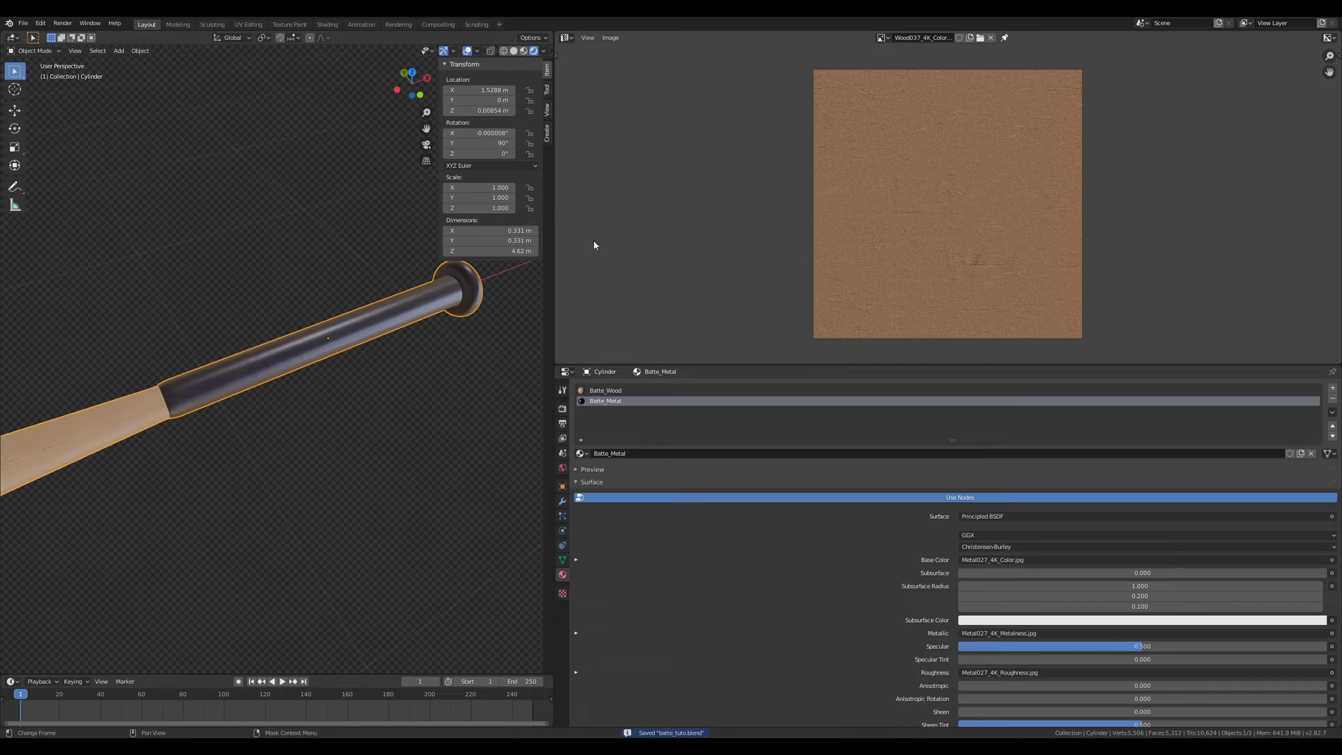
pyautogui.click(568, 39)
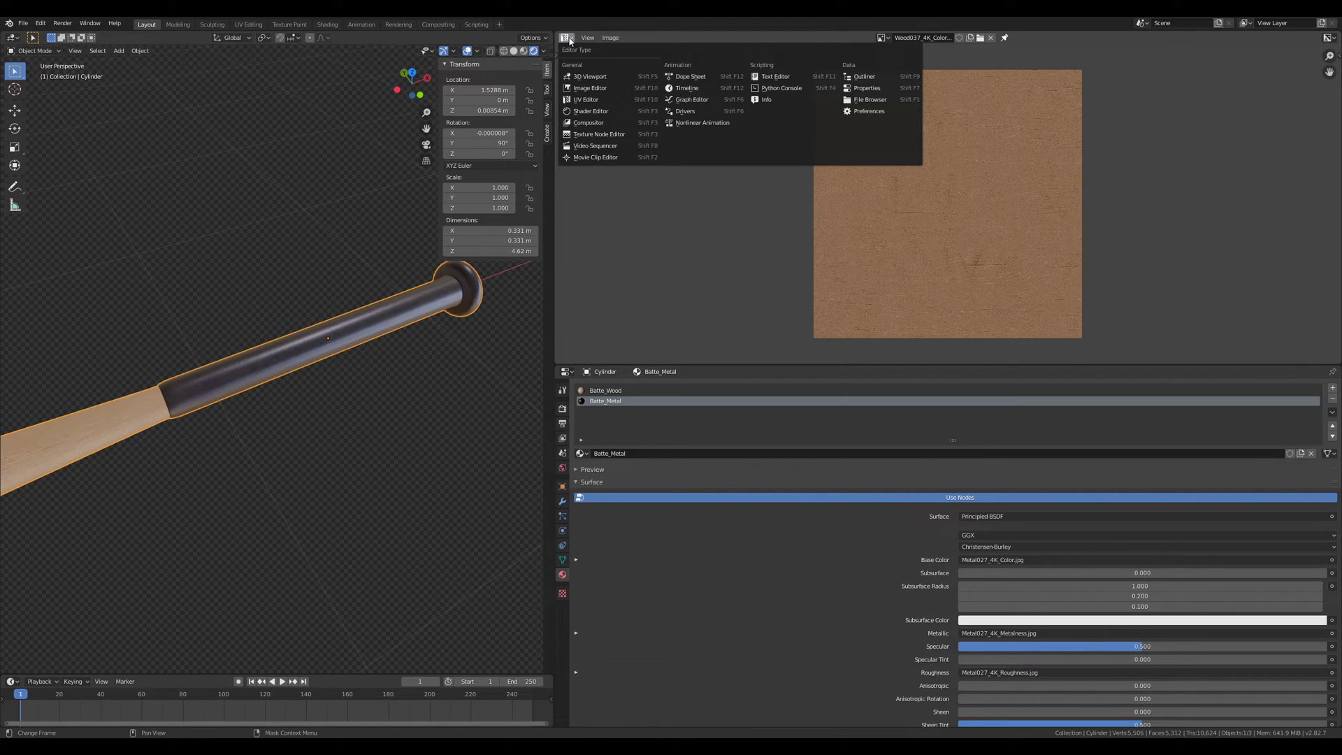
pyautogui.click(569, 41)
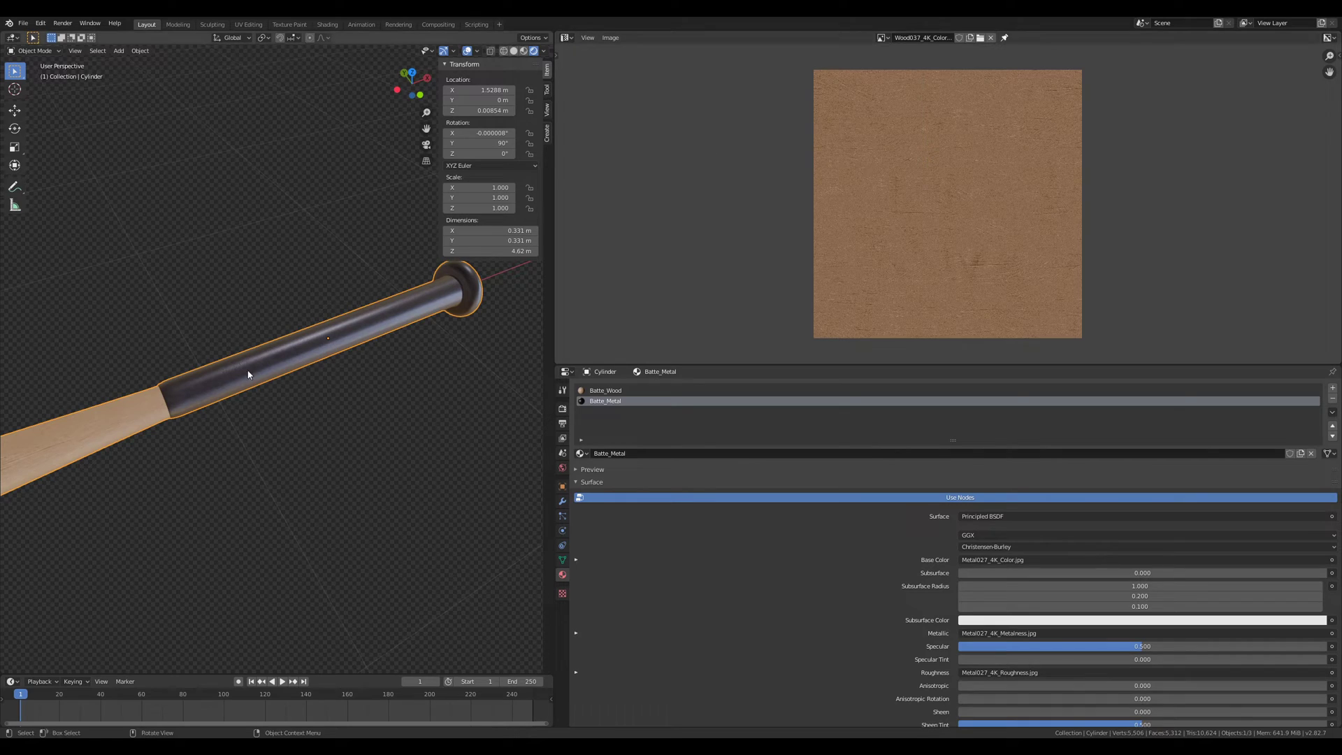
pyautogui.moveTo(298, 371); pyautogui.dragTo(338, 371, button='middle')
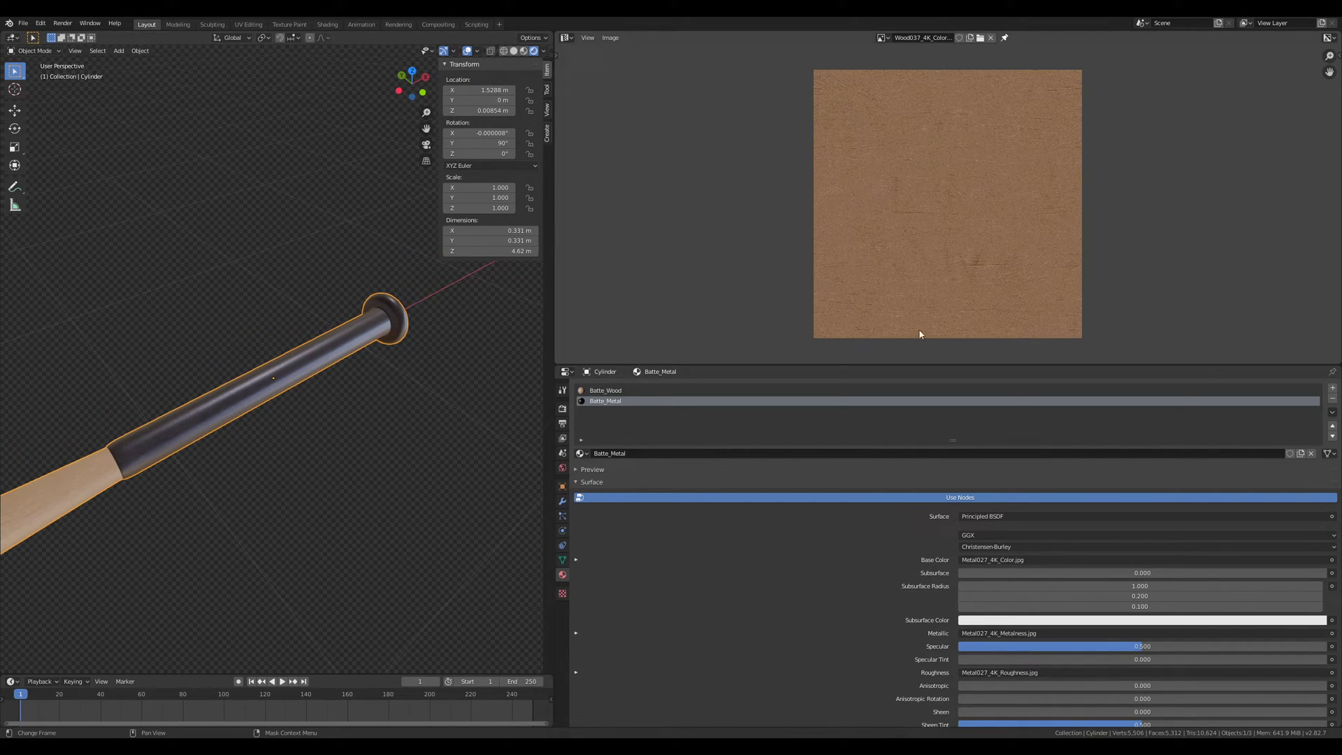
pyautogui.moveTo(374, 362); pyautogui.dragTo(398, 375, button='middle')
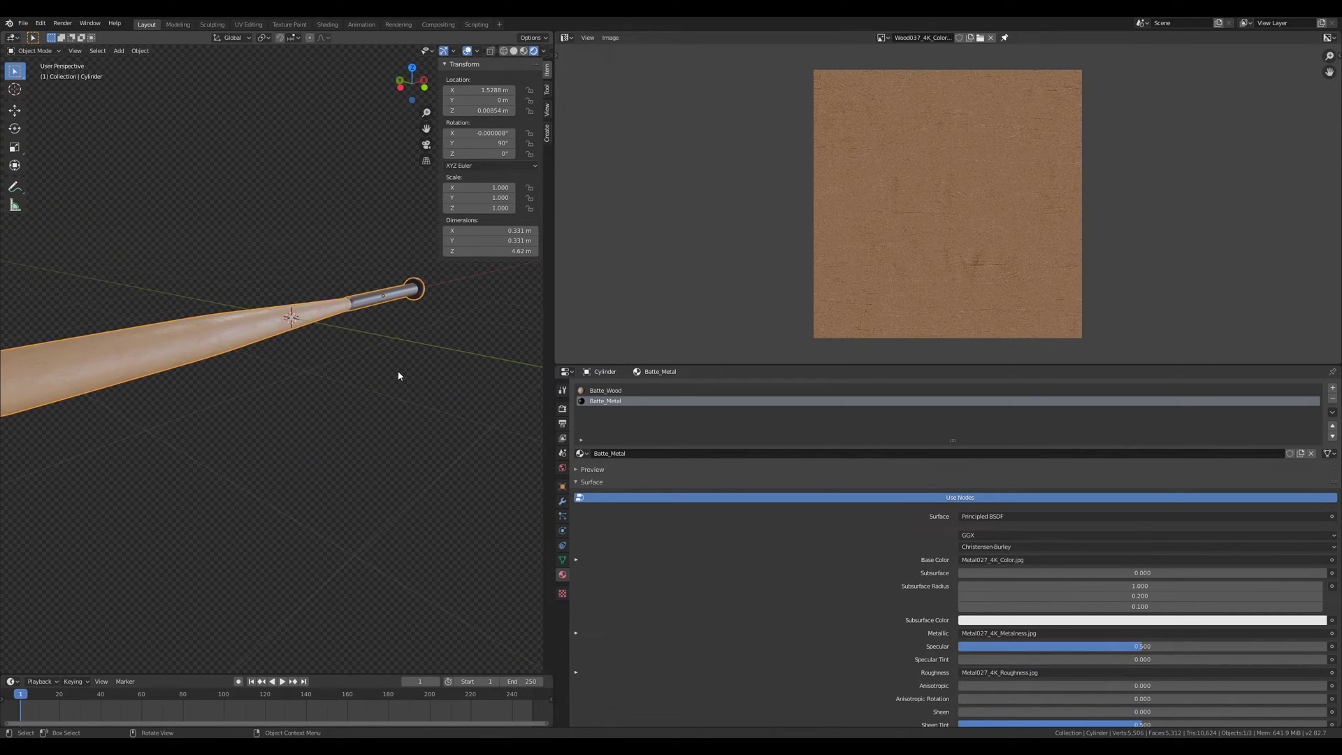
pyautogui.scroll(-4, 365, 349)
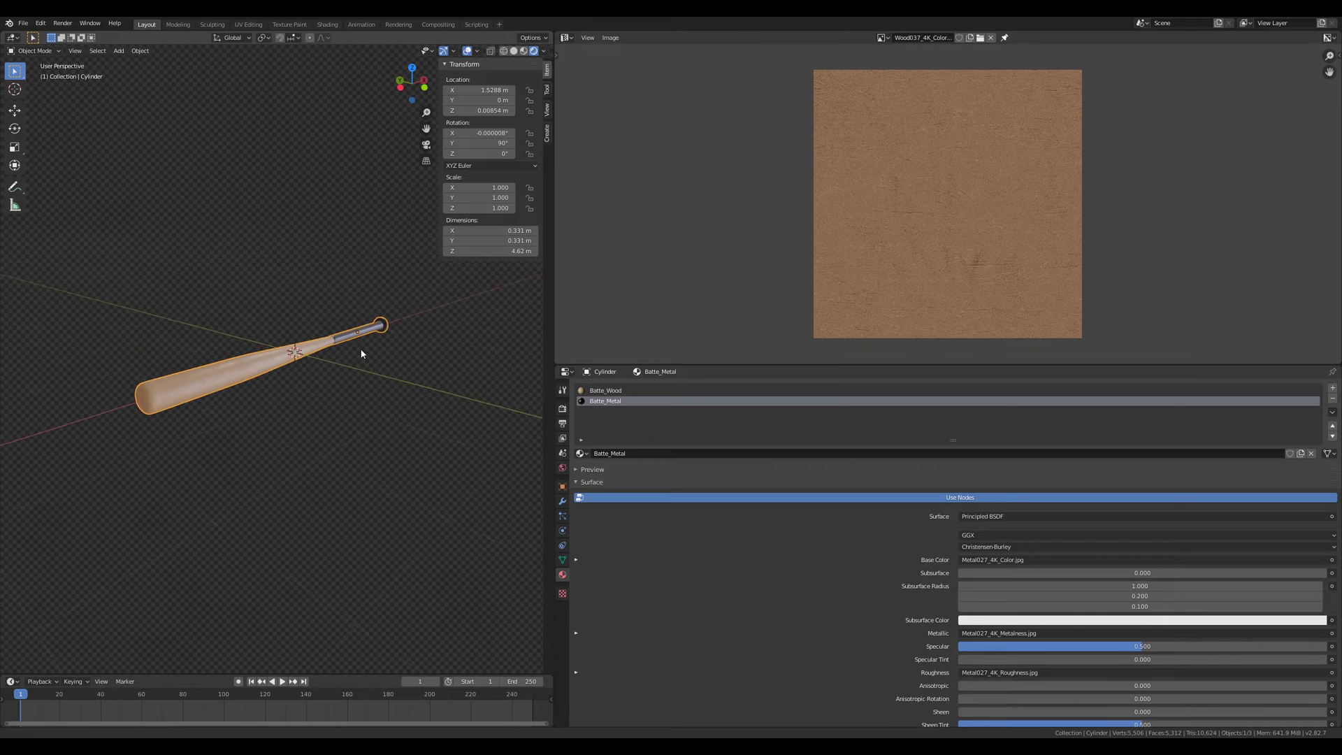
# Step: Add a plane at the bat's location and scale it up by 7.1 as a floor
pyautogui.press('KP_1')
pyautogui.scroll(3, 353, 346)
pyautogui.scroll(-3, 353, 345)
pyautogui.hotkey('shift', 'a')
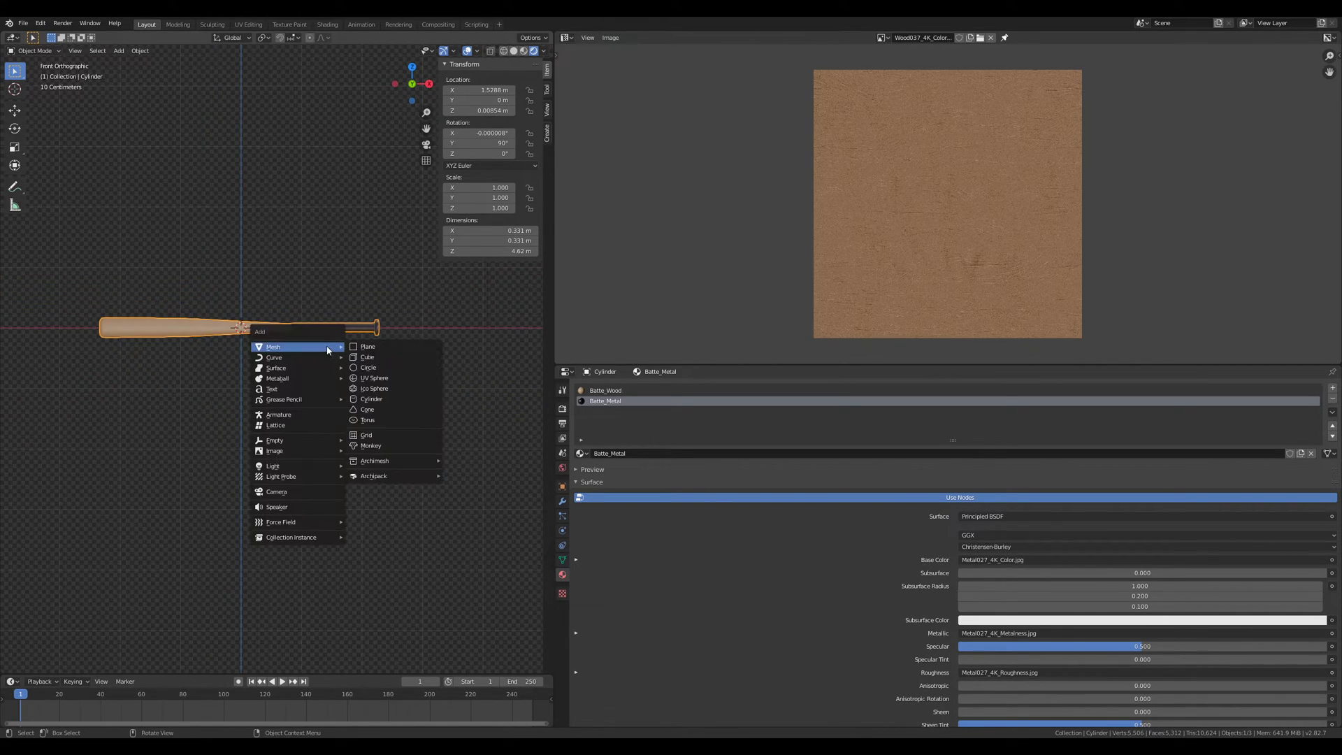
pyautogui.click(368, 354)
pyautogui.press('s')
pyautogui.click(258, 455)
pyautogui.moveTo(257, 455); pyautogui.dragTo(310, 404, button='middle')
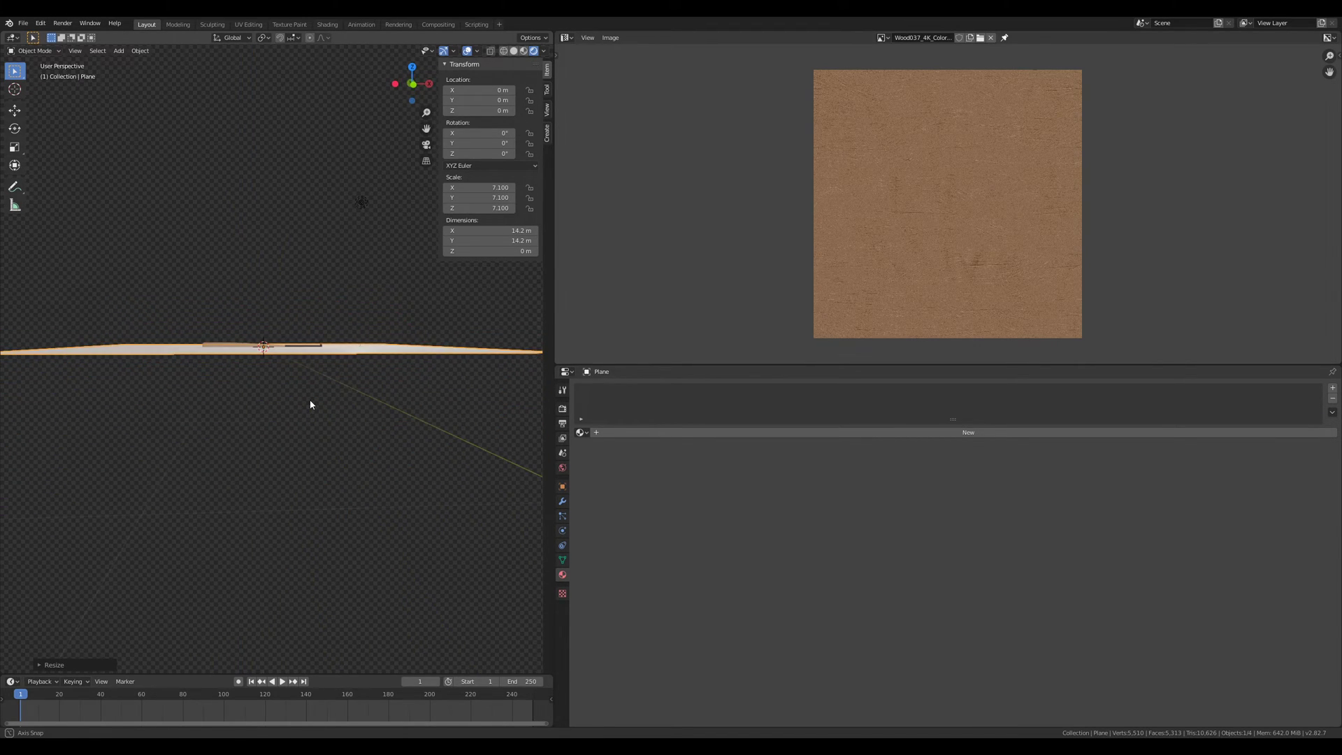
# Step: Duplicate the floor plane 1 m up along Z and rotate the copy 90° about X to stand it upright
pyautogui.hotkey('shift', 'd')
pyautogui.press('z')
pyautogui.press('1')
pyautogui.press('Return')
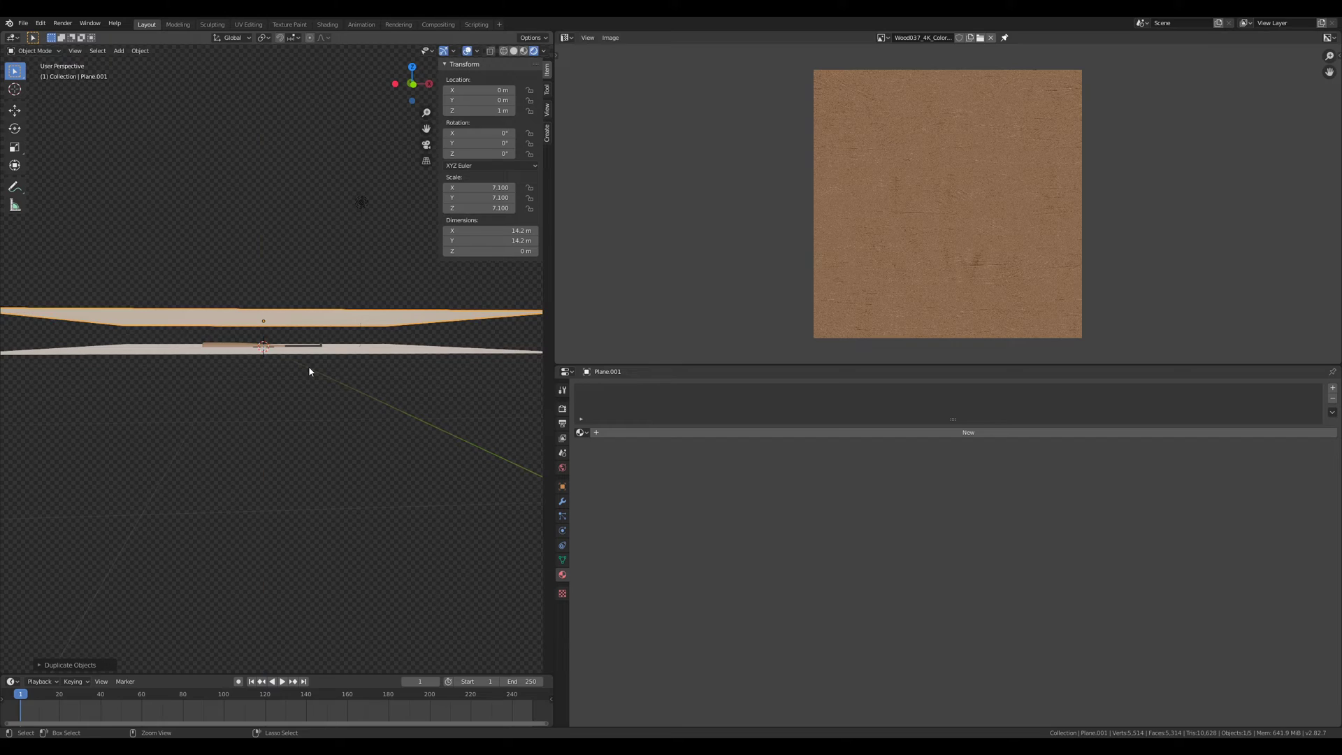
pyautogui.write('r')
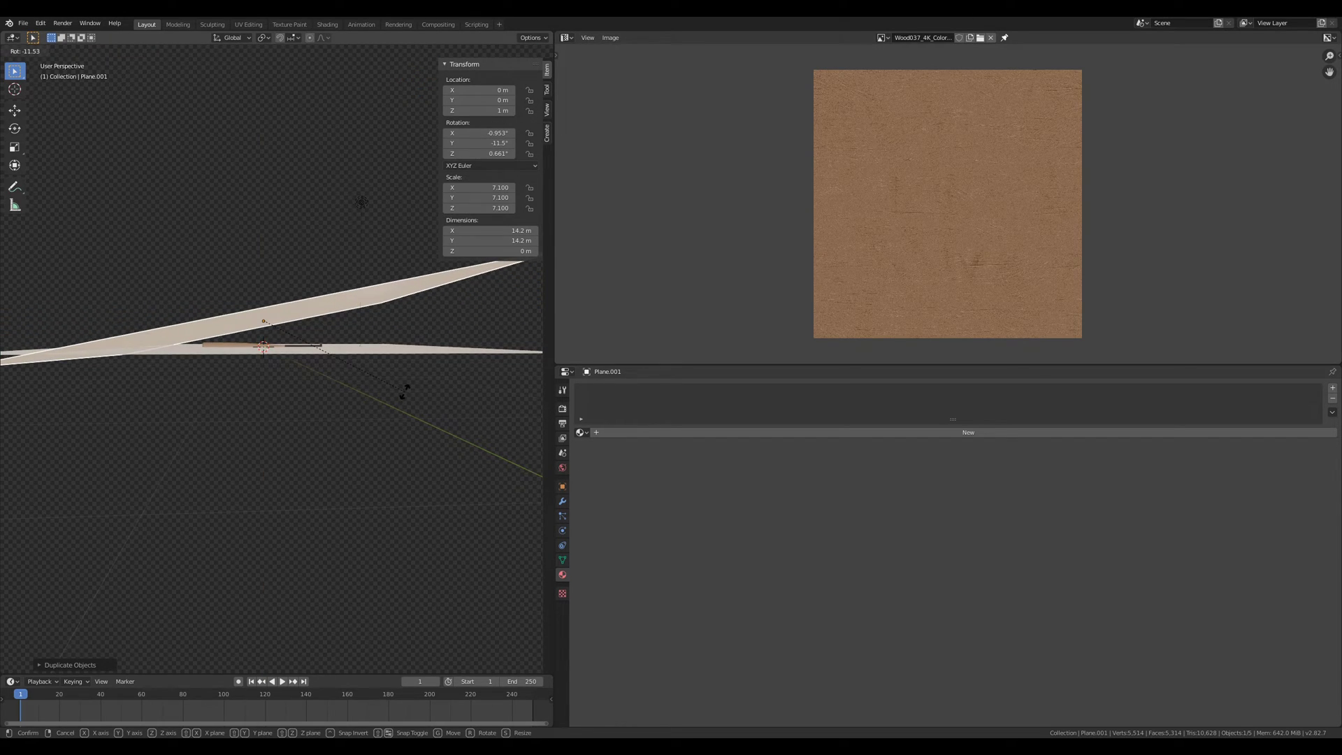
pyautogui.write('x90')
pyautogui.press('Return')
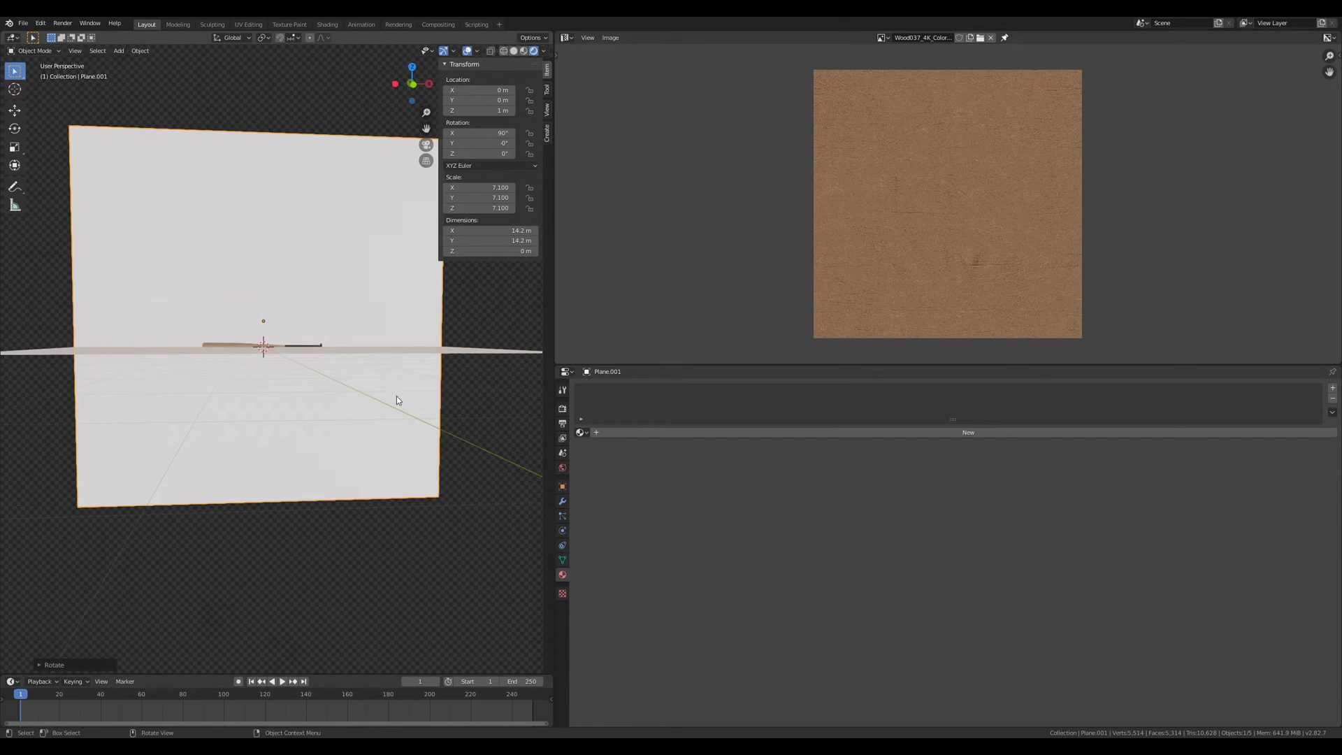
# Step: Move the upright plane about 2.35 m along Y to place it behind the bat
pyautogui.scroll(-3, 321, 326)
pyautogui.moveTo(321, 325); pyautogui.dragTo(338, 397, button='middle')
pyautogui.scroll(2, 417, 389)
pyautogui.press('g')
pyautogui.press('y')
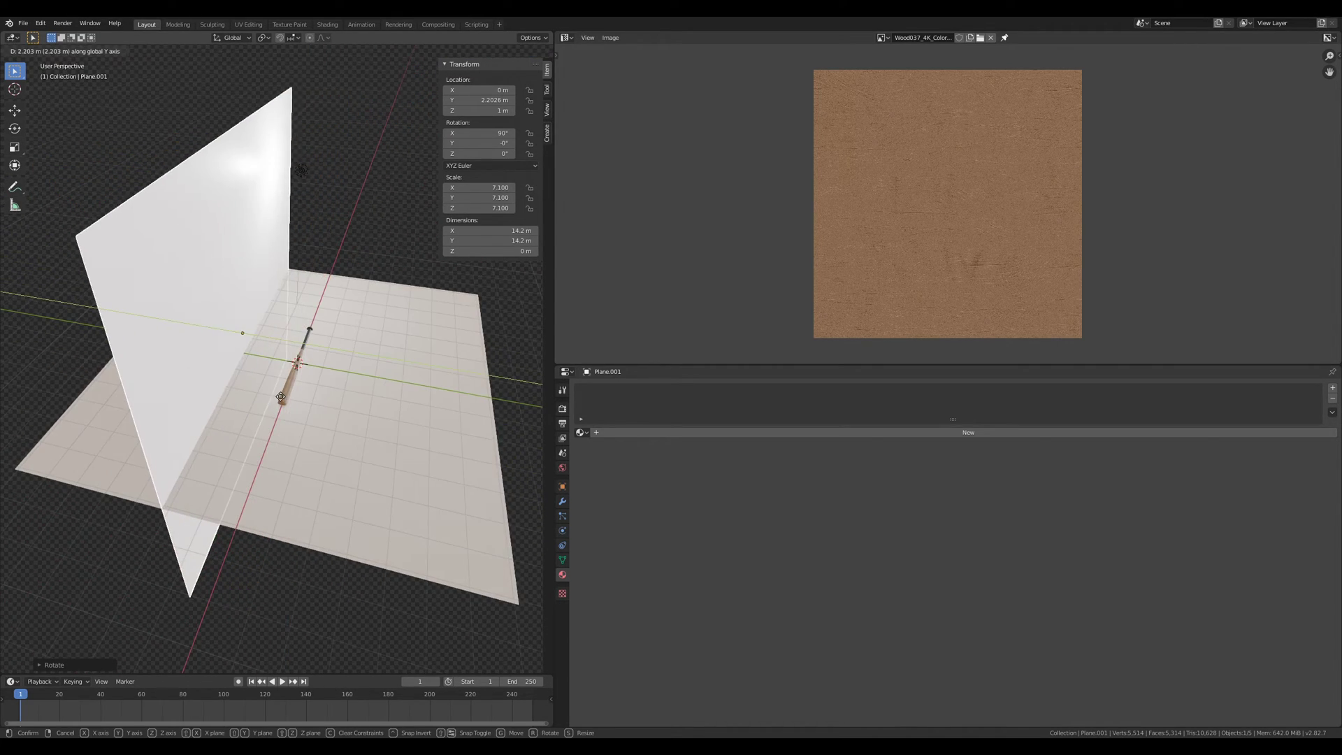
pyautogui.click(276, 403)
pyautogui.click(285, 396)
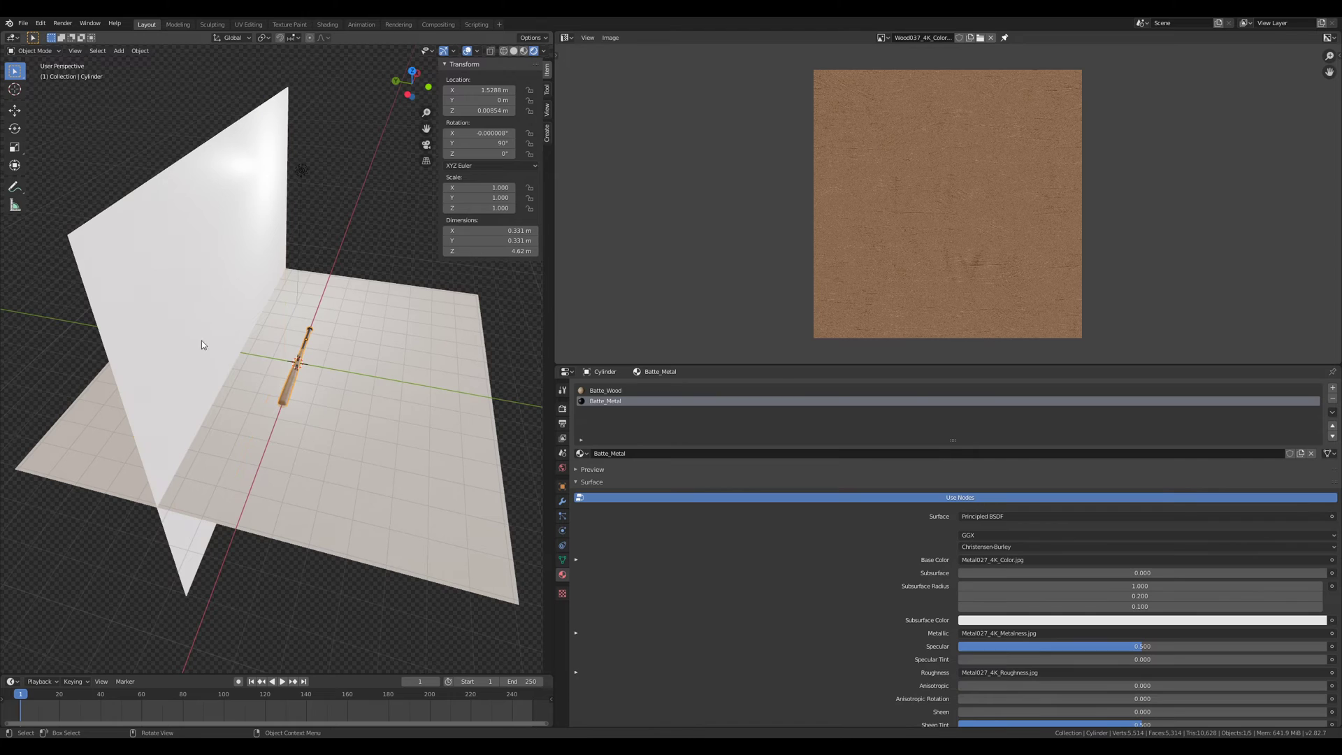
# Step: Extrude the upright plane 0.2 m away from the bat to give the wall thickness
pyautogui.press('KP_3')
pyautogui.scroll(3, 286, 359)
pyautogui.moveTo(265, 284); pyautogui.dragTo(345, 312, button='middle')
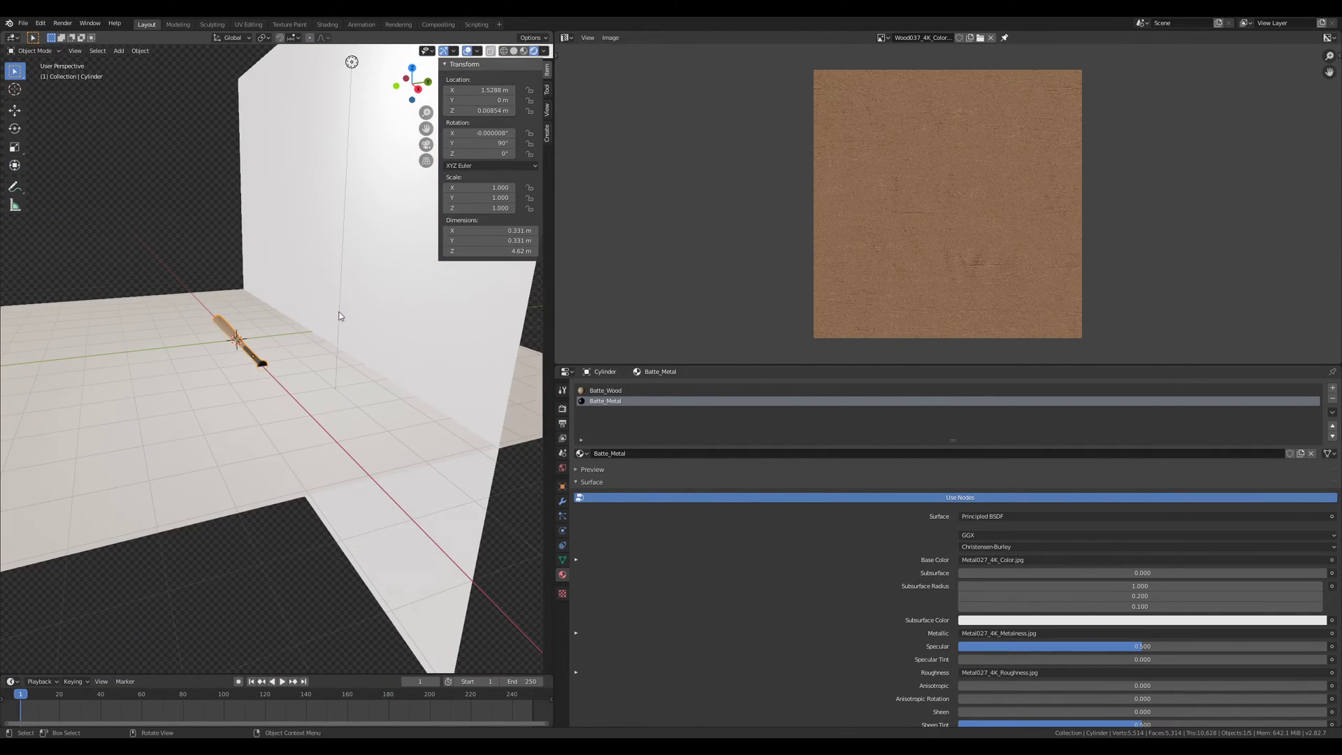
pyautogui.click(387, 268)
pyautogui.press('KP_1')
pyautogui.press('KP_3')
pyautogui.press('KP_2')
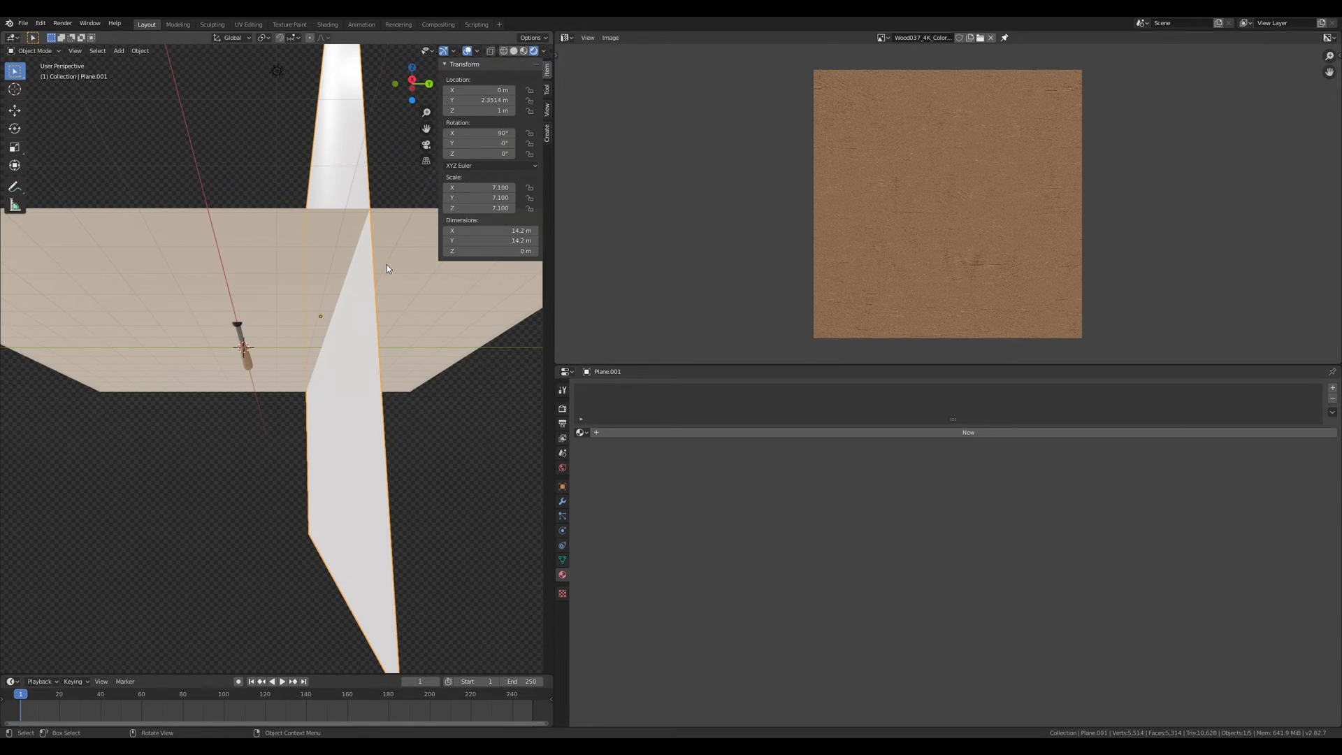
pyautogui.press('KP_3')
pyautogui.press('KP_1')
pyautogui.press('KP_3')
pyautogui.press('Tab')
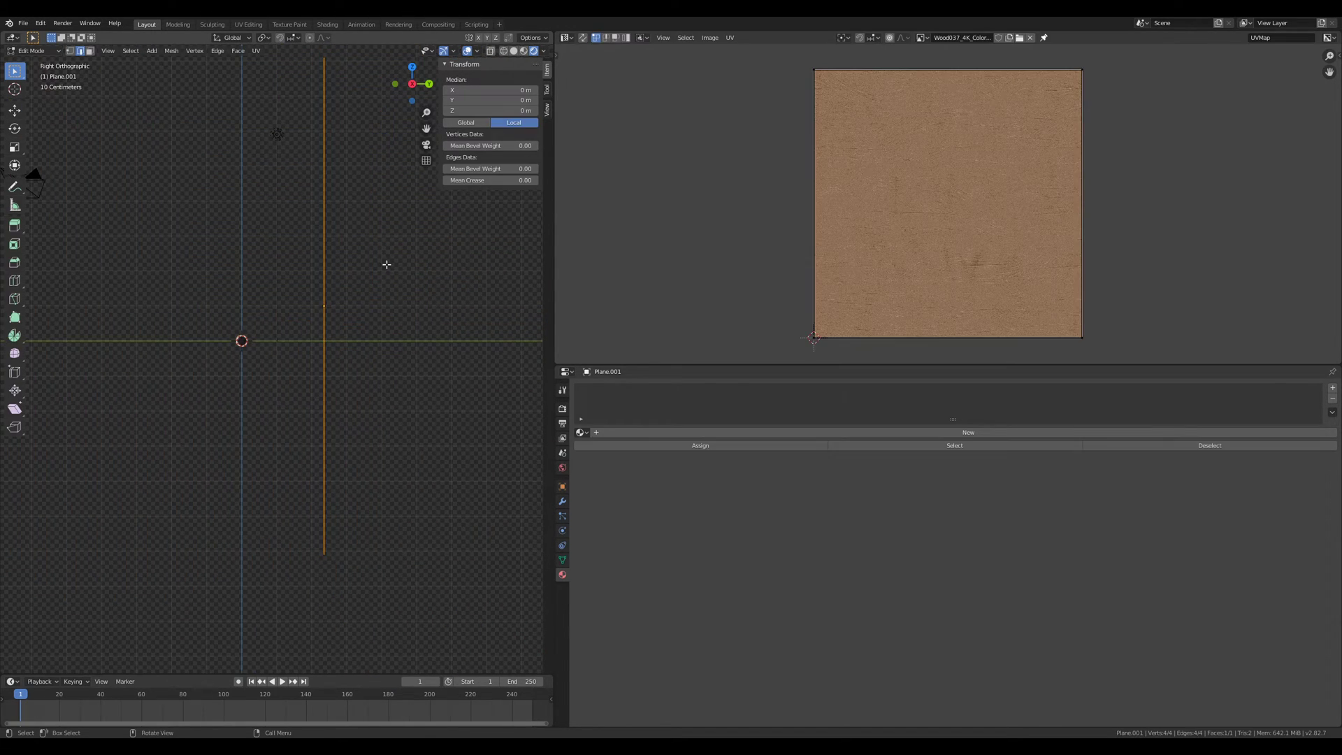
pyautogui.press('Tab')
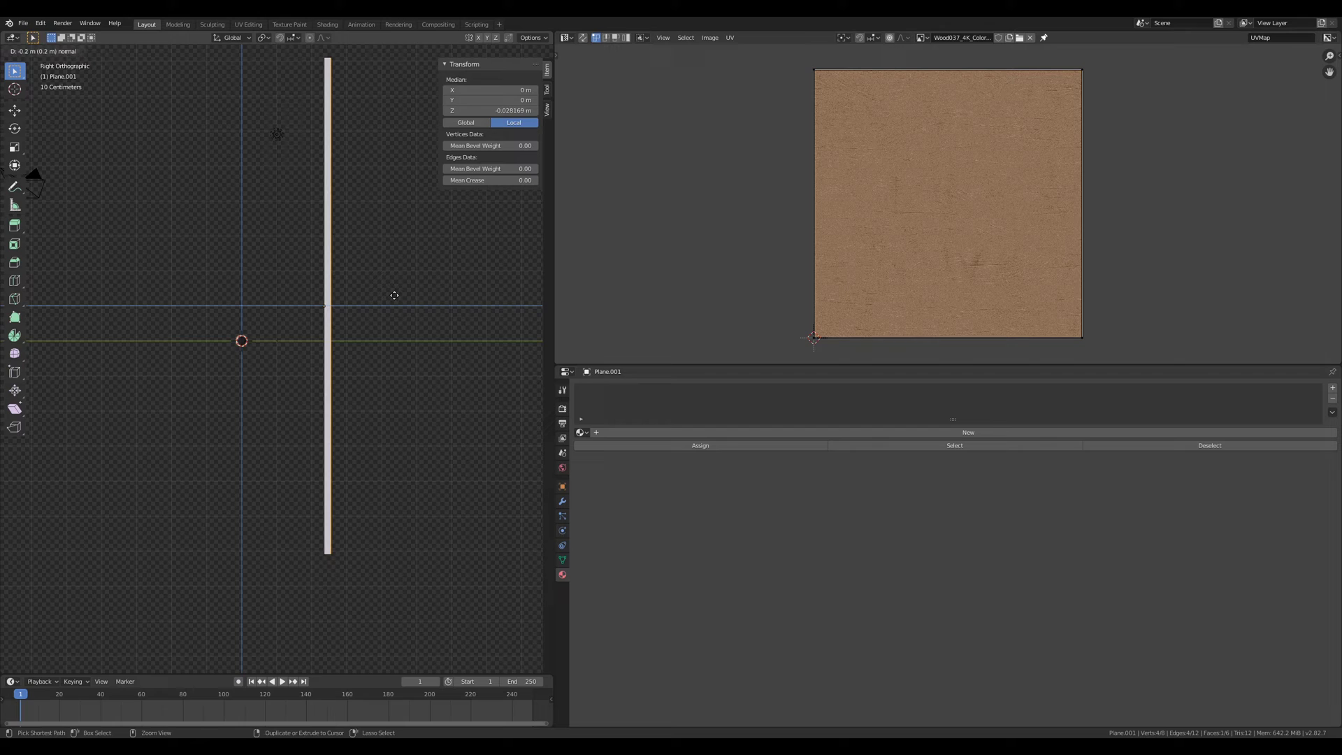
pyautogui.moveTo(395, 299); pyautogui.dragTo(412, 316, button='middle')
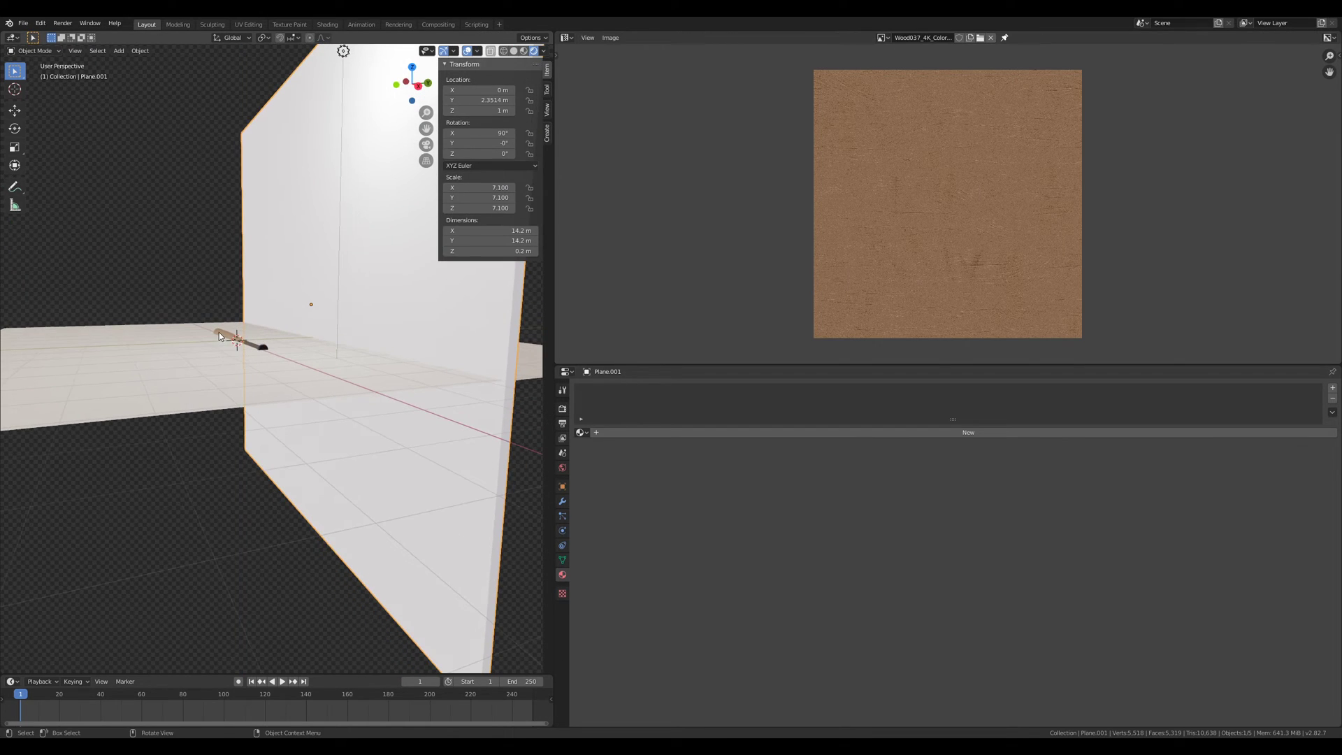
# Step: Rotate the bat -90° about the global Y axis so that it stands vertically
pyautogui.click(223, 334)
pyautogui.press('KP_Decimal')
pyautogui.press('KP_3')
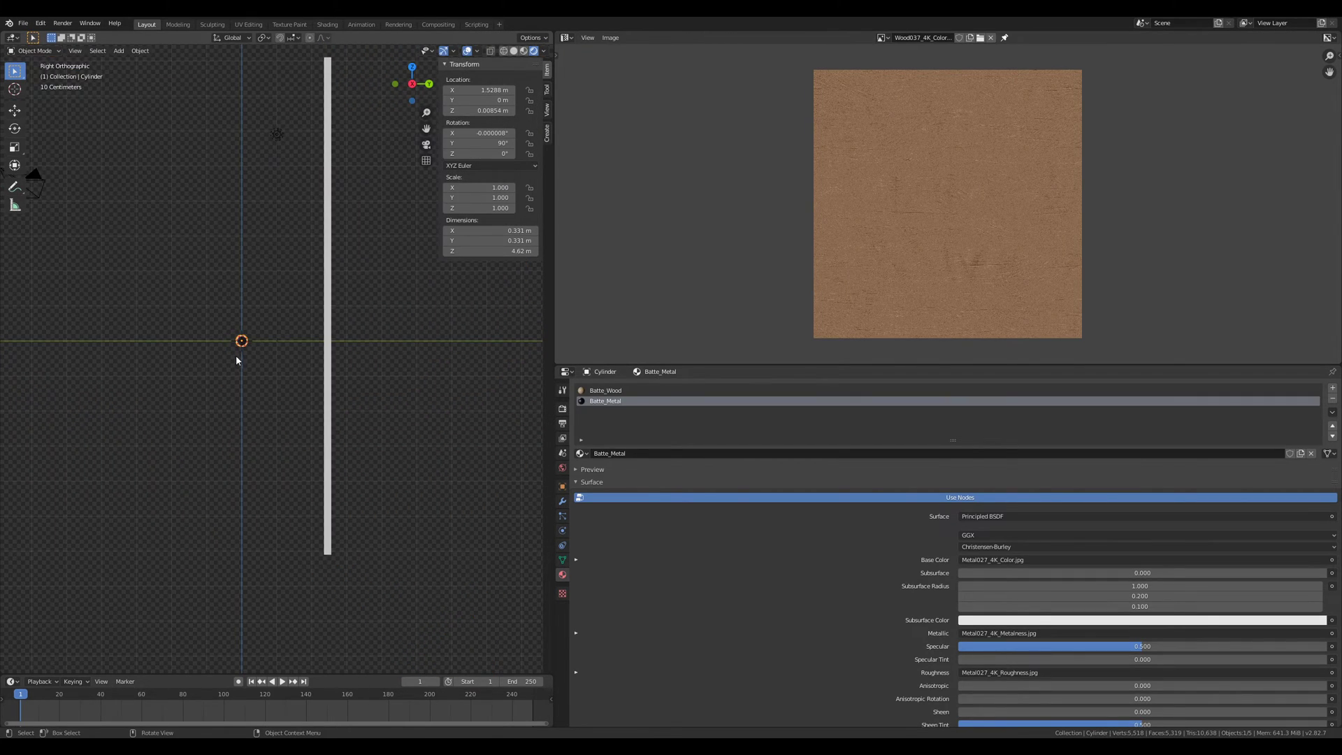
pyautogui.press('r')
pyautogui.press('x')
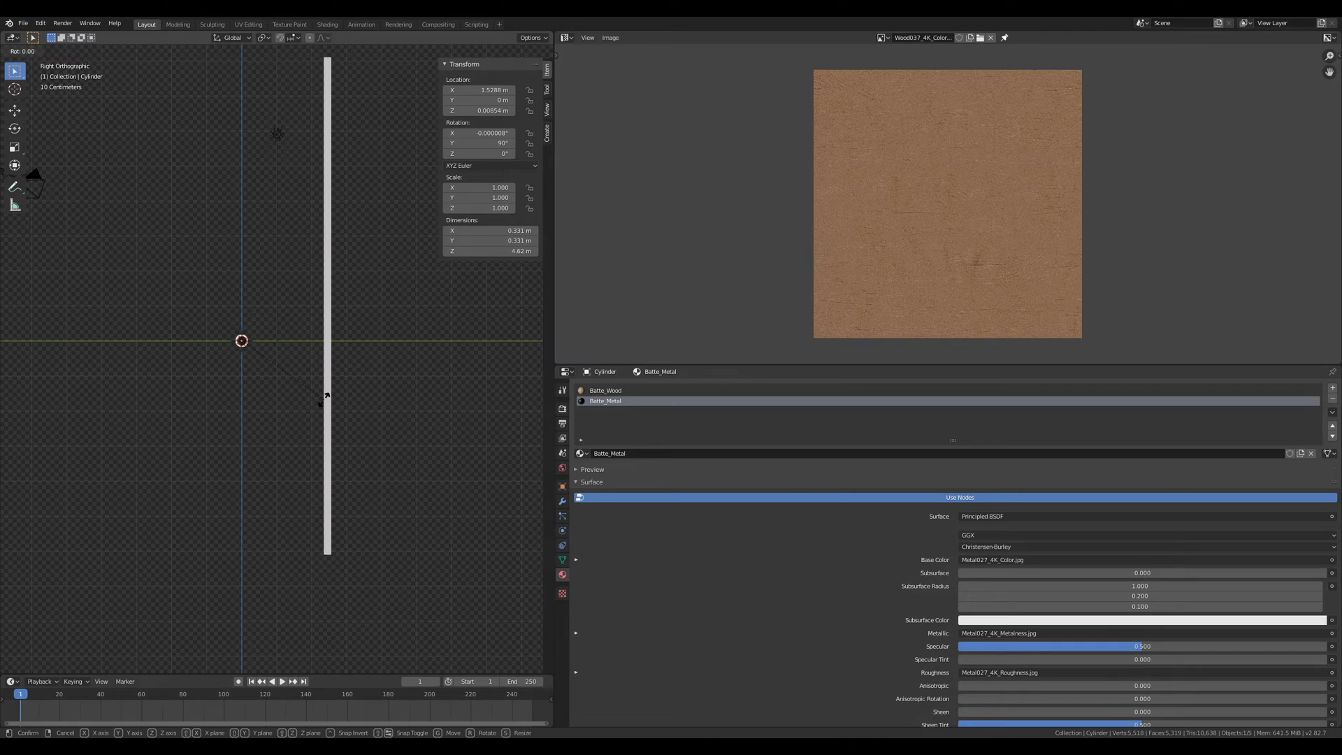
pyautogui.press('y')
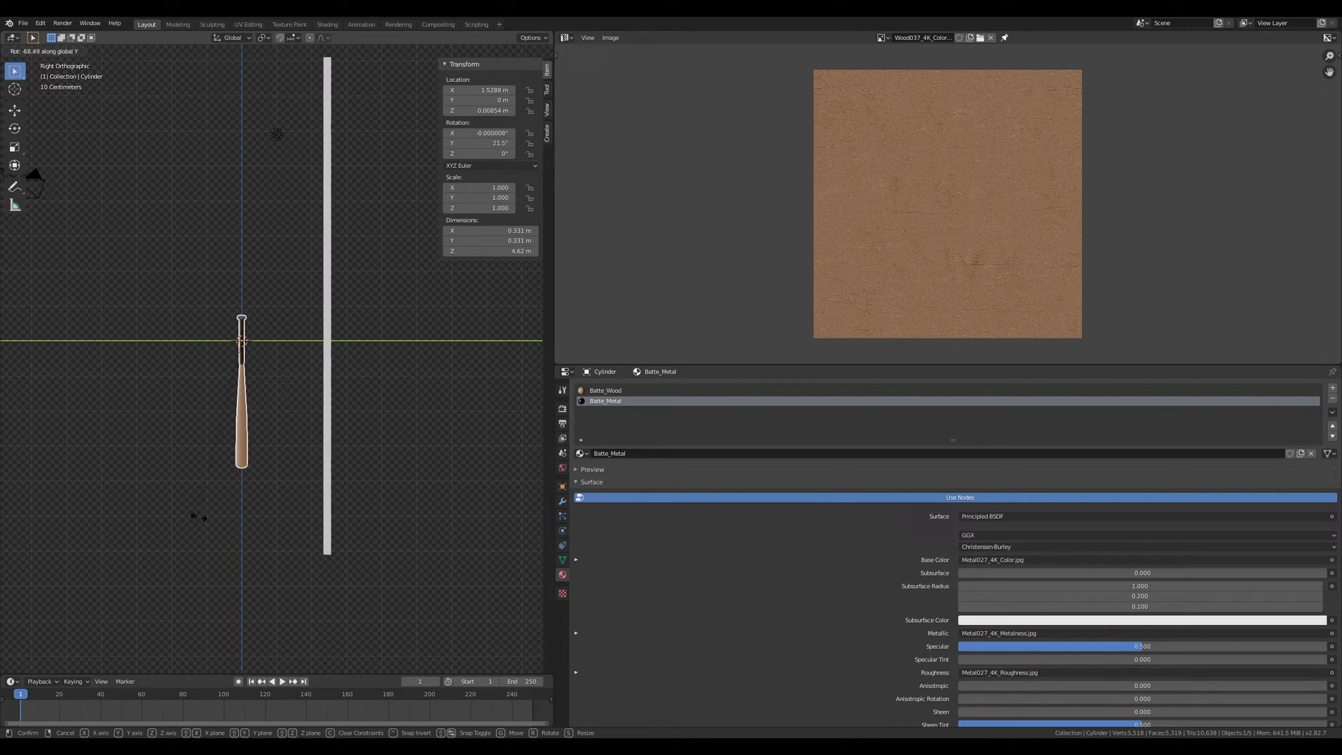
pyautogui.write('-90')
pyautogui.press('Return')
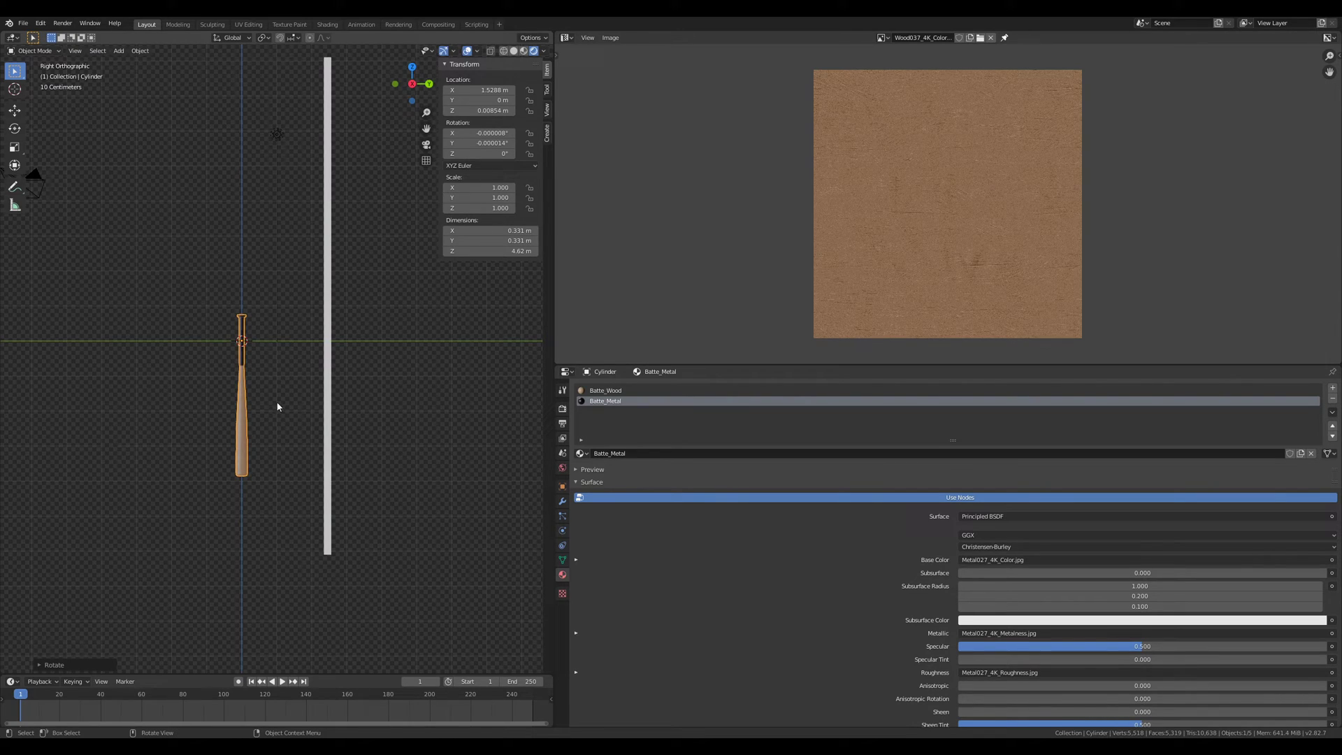
# Step: Lean the bat against the wall with its thick end on the floor, tilted about -14.1° about X
pyautogui.press('g')
pyautogui.click(338, 263)
pyautogui.press('r')
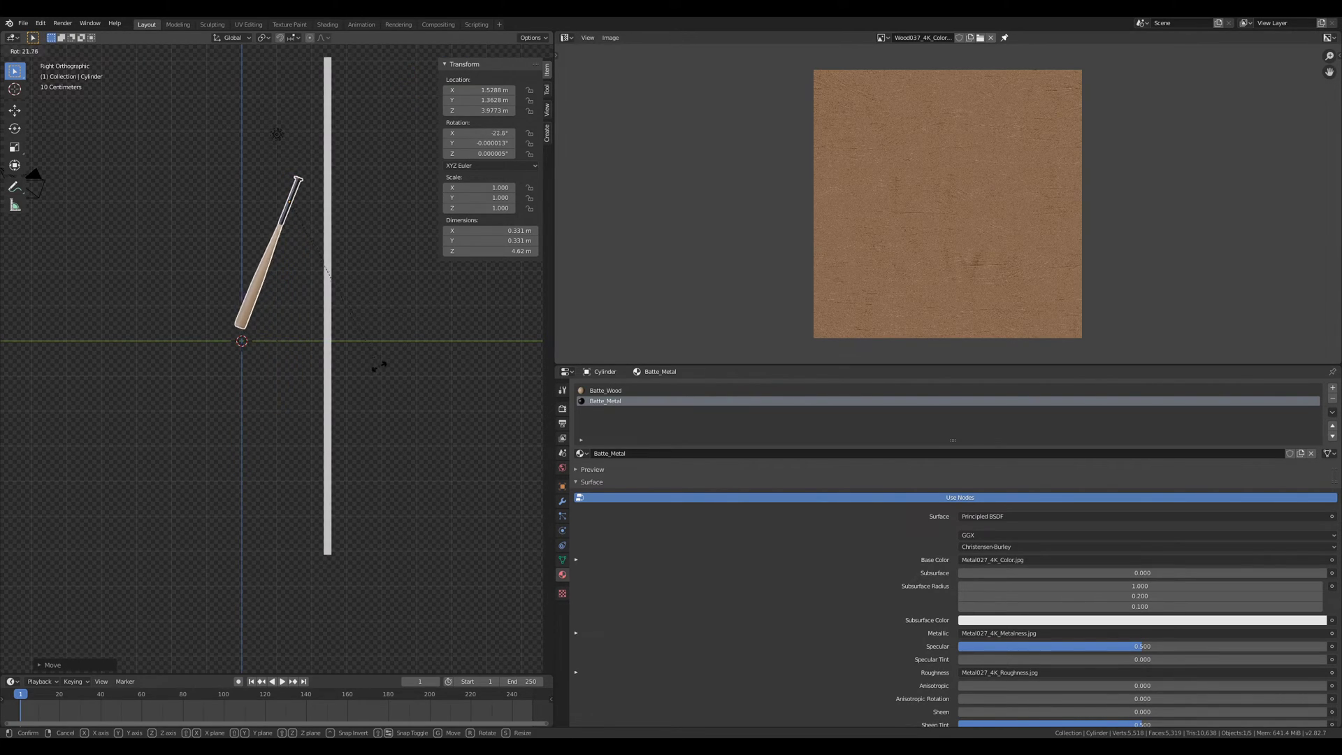
pyautogui.click(401, 358)
pyautogui.press('g')
pyautogui.click(425, 363)
pyautogui.scroll(5, 288, 287)
pyautogui.keyDown('shift'); pyautogui.moveTo(283, 279); pyautogui.dragTo(218, 401, button='middle'); pyautogui.keyUp('shift')
pyautogui.keyDown('shift'); pyautogui.moveTo(297, 329); pyautogui.dragTo(290, 367, button='middle'); pyautogui.keyUp('shift')
pyautogui.press('g')
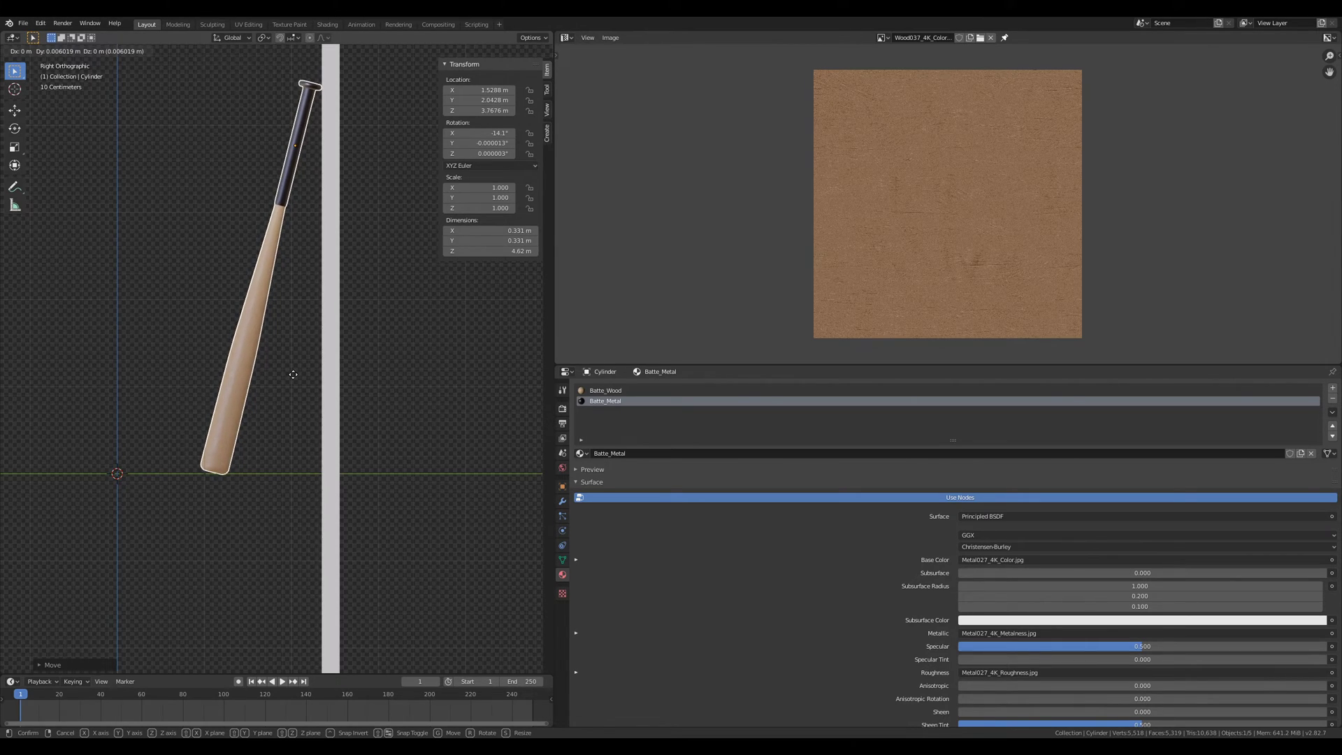
pyautogui.click(294, 378)
# Step: Add a horizontal loop cut around the wall a little above the floor
pyautogui.moveTo(294, 374); pyautogui.dragTo(211, 360, button='middle')
pyautogui.scroll(-3, 334, 380)
pyautogui.click(337, 414)
pyautogui.press('Tab')
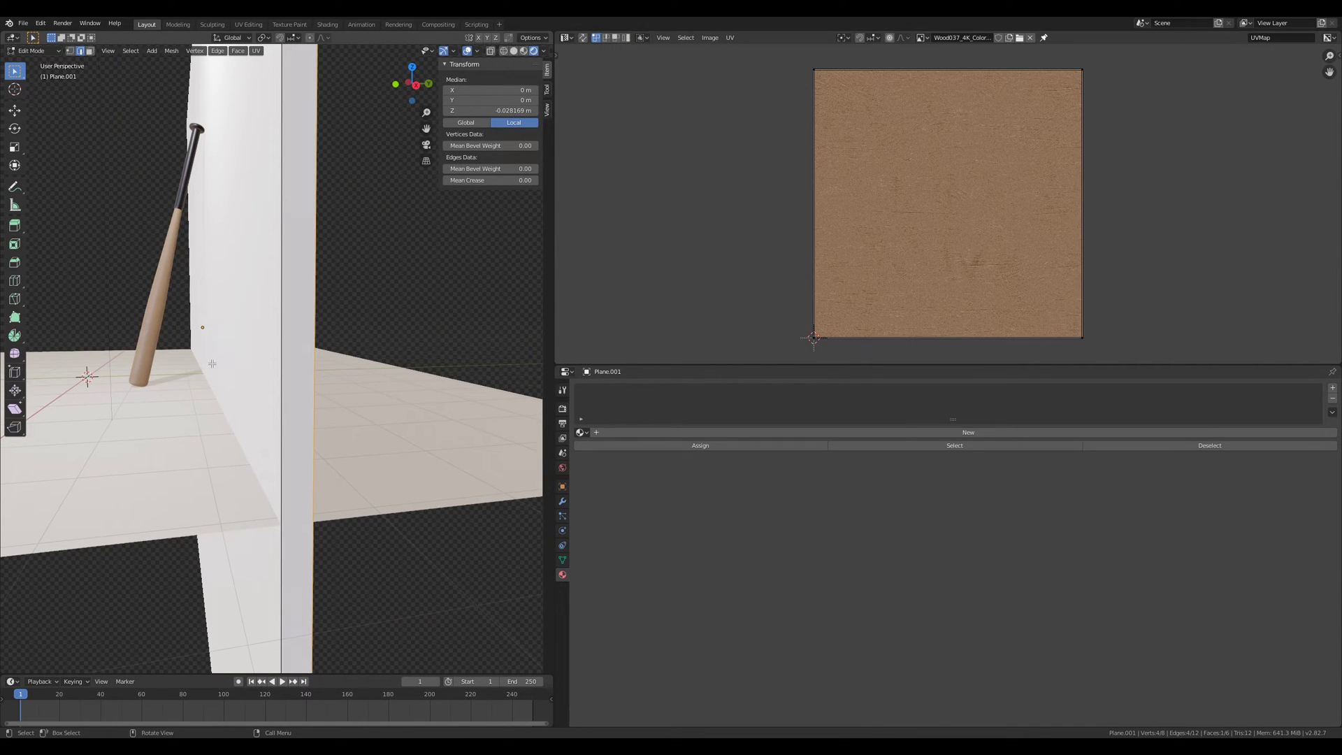
pyautogui.hotkey('ctrl', 'r')
pyautogui.click(281, 415)
pyautogui.click(278, 517)
# Step: Move the new edge loop slightly down toward the floor to set the baseboard's height
pyautogui.moveTo(279, 517); pyautogui.dragTo(286, 500, button='middle')
pyautogui.press('KP_1')
pyautogui.press('KP_3')
pyautogui.scroll(3, 225, 467)
pyautogui.scroll(4, 250, 403)
pyautogui.keyDown('shift'); pyautogui.moveTo(138, 416); pyautogui.dragTo(305, 398, button='middle'); pyautogui.keyUp('shift')
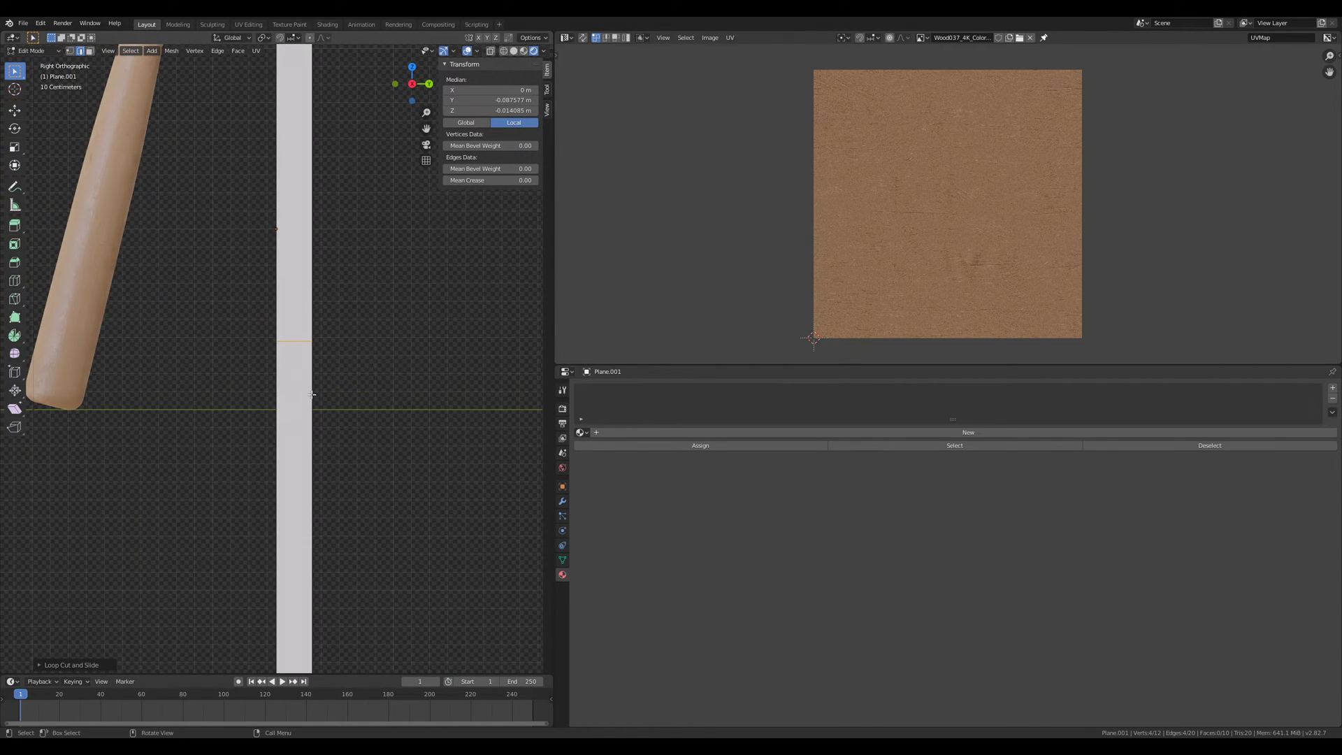
pyautogui.press('g')
pyautogui.click(354, 381)
# Step: Extrude the lower front face of the wall about 0.05 m toward the bat to form a baseboard
pyautogui.click(90, 51)
pyautogui.moveTo(271, 355); pyautogui.dragTo(293, 425, button='middle')
pyautogui.click(313, 404)
pyautogui.press('e')
pyautogui.click(308, 420)
pyautogui.press('g')
pyautogui.press('y')
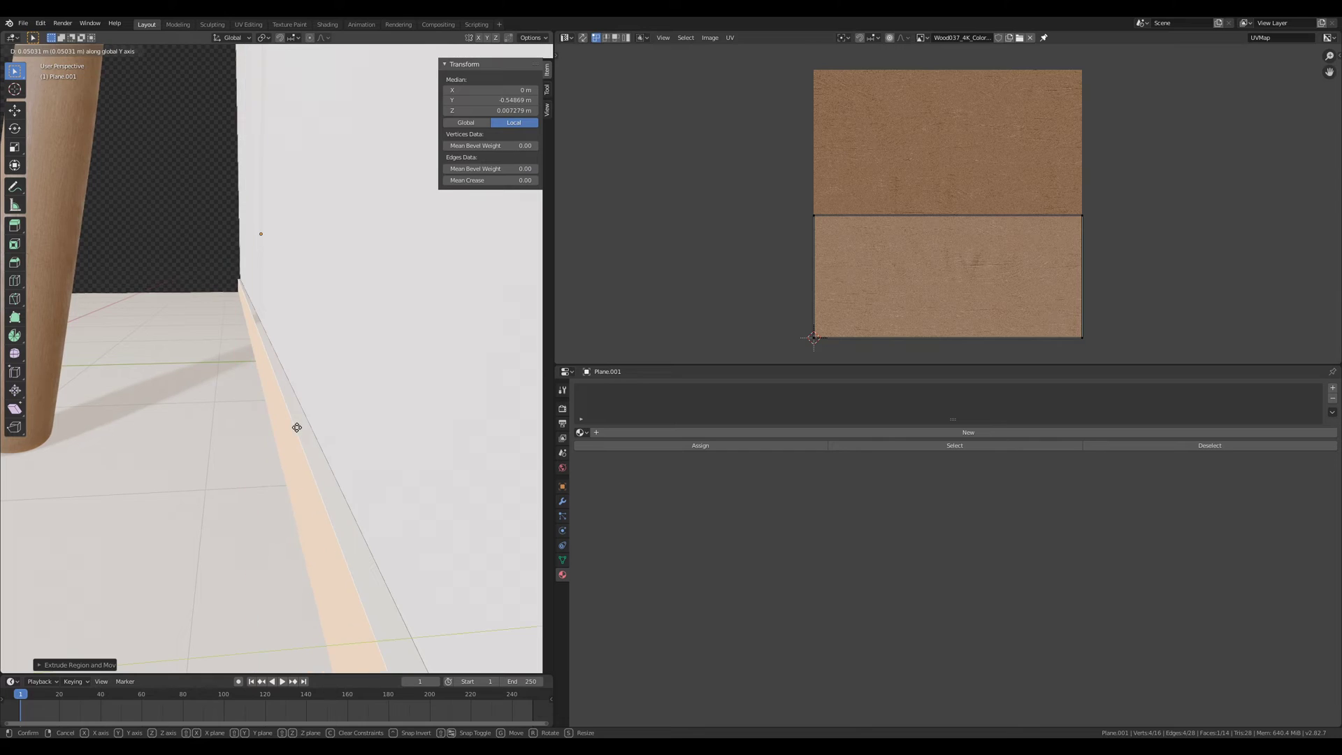
pyautogui.click(297, 427)
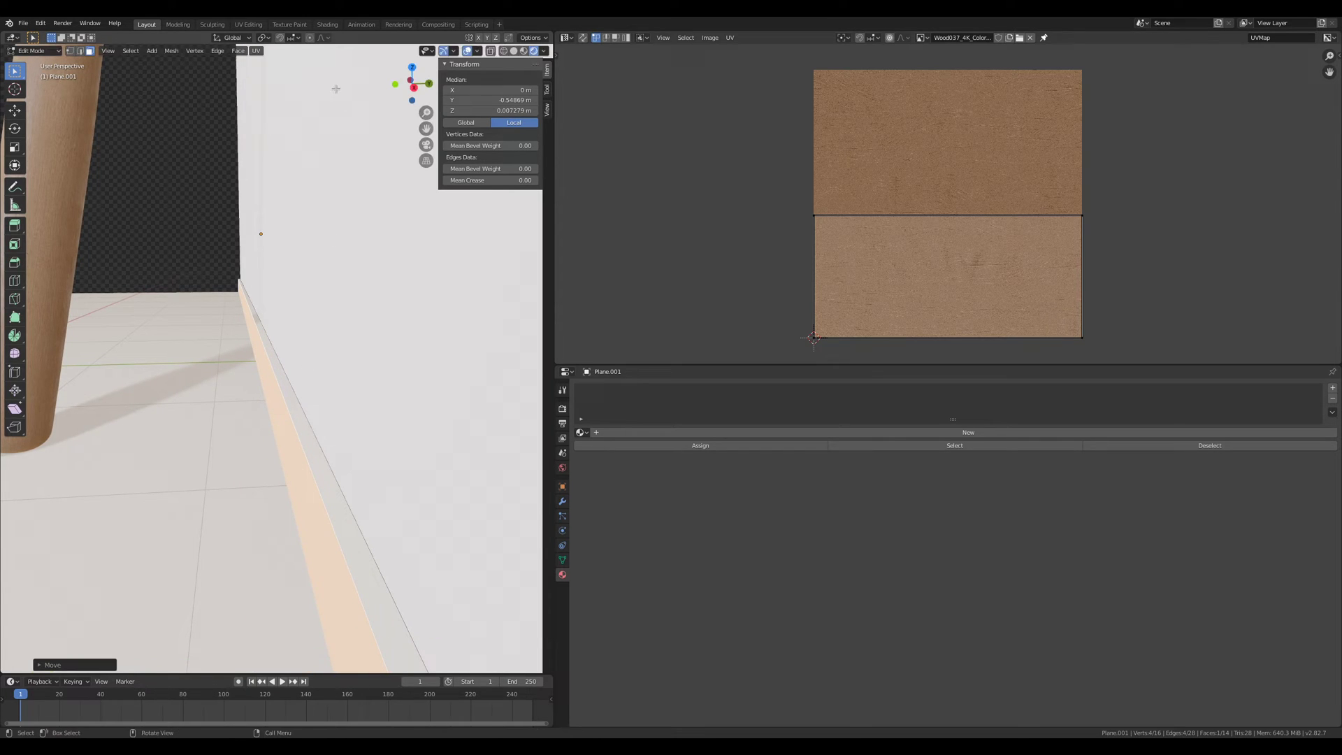
# Step: Try to bevel the baseboard's upper front edge
pyautogui.click(80, 51)
pyautogui.click(283, 424)
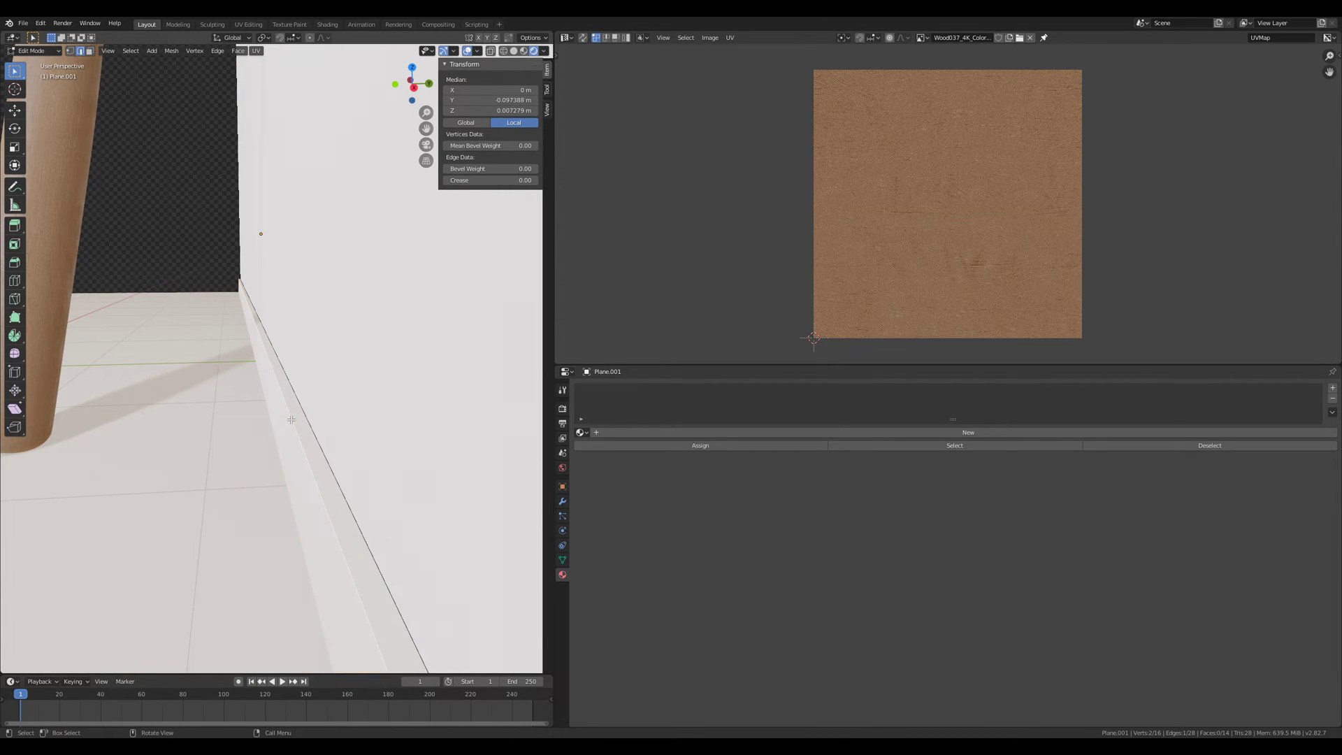
pyautogui.rightClick(292, 422)
pyautogui.click(291, 420)
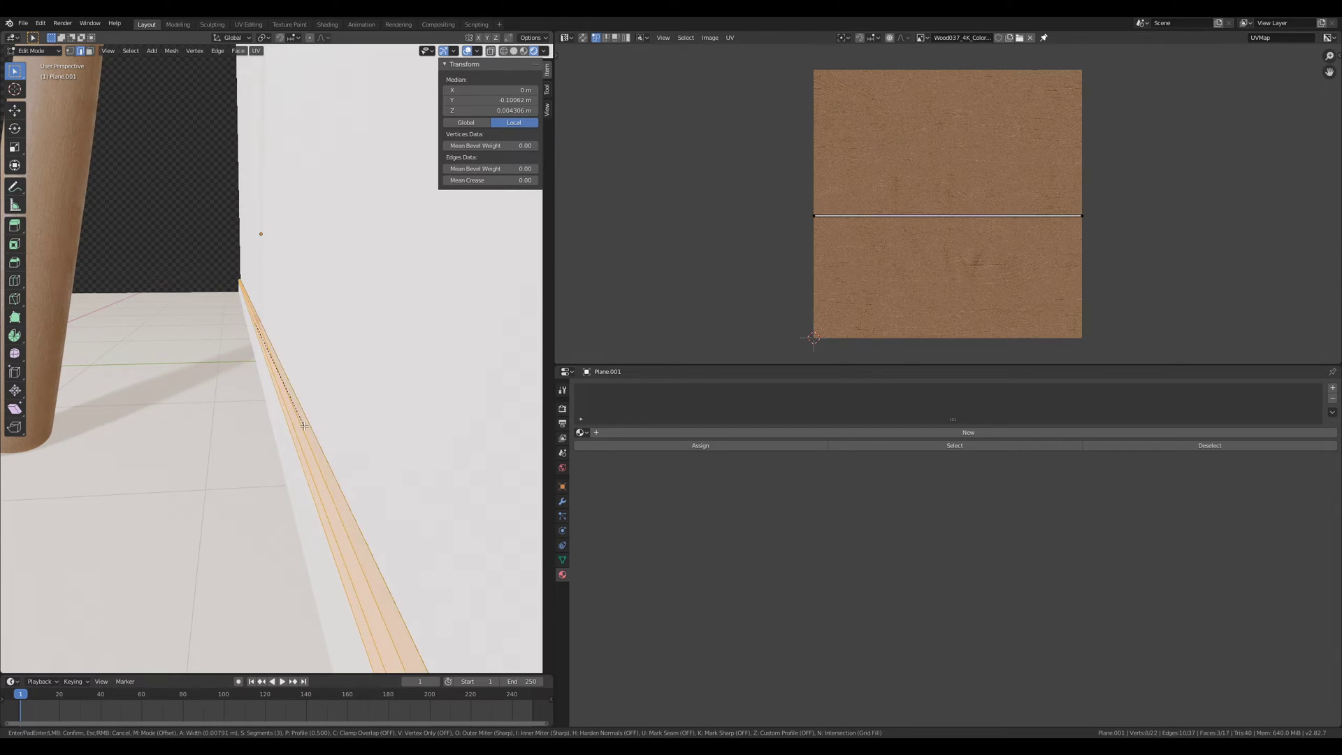
pyautogui.rightClick(298, 426)
# Step: Apply the wall's scale and bevel the baseboard's upper front edge about 0.03 m wide with 3 segments
pyautogui.press('Tab')
pyautogui.hotkey('ctrl', 'a')
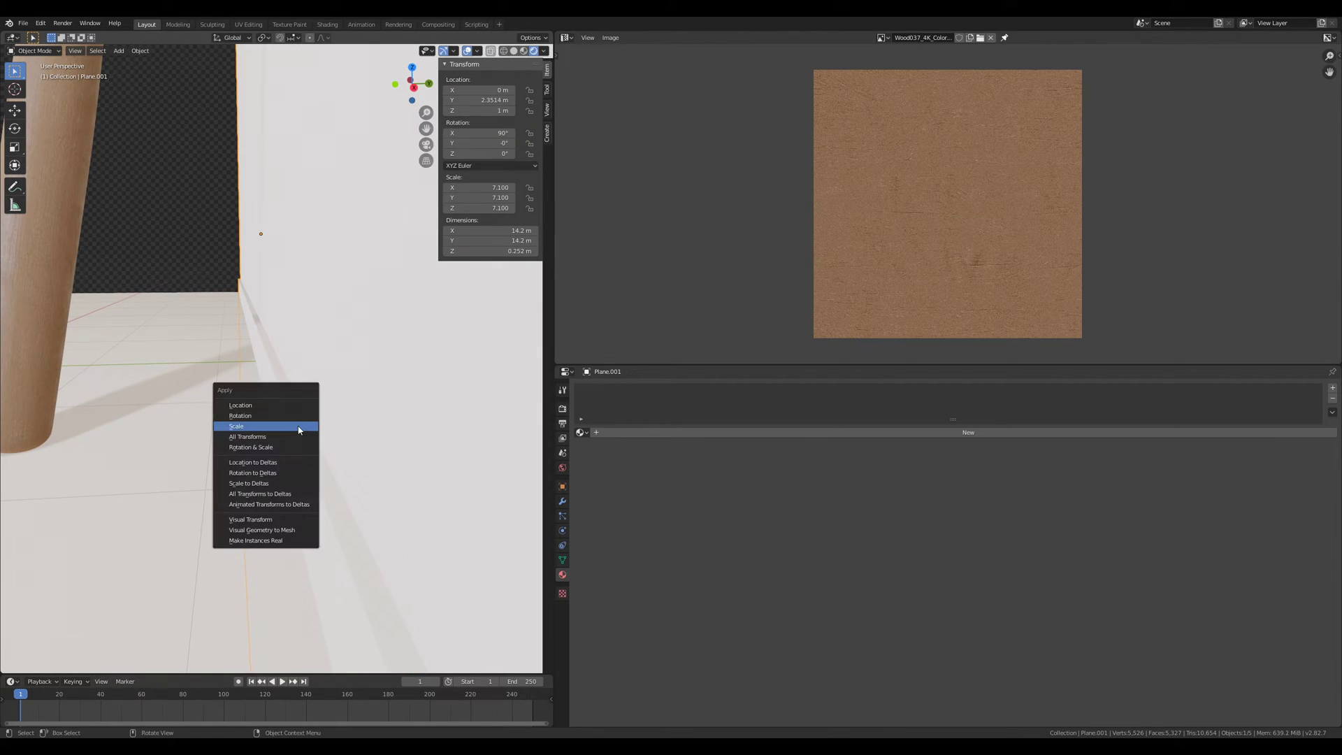
pyautogui.click(298, 426)
pyautogui.press('Tab')
pyautogui.rightClick(295, 429)
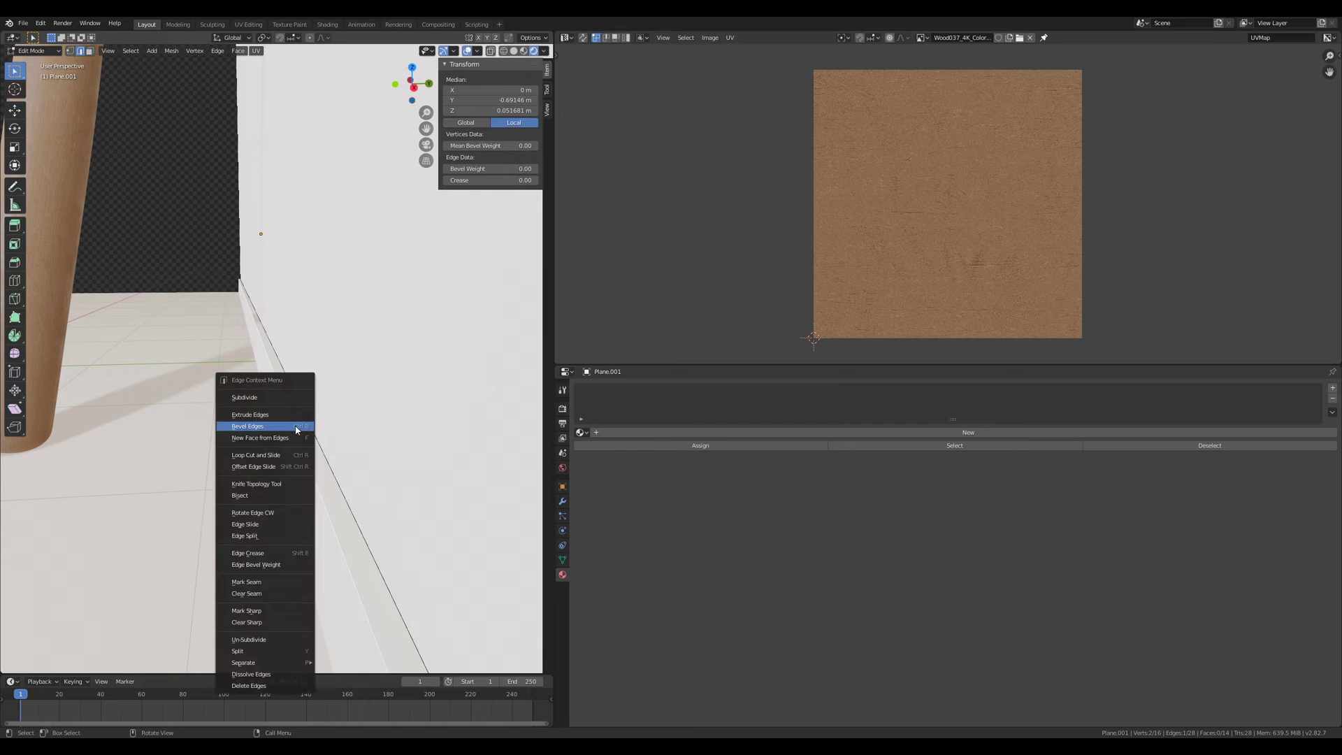
pyautogui.click(296, 427)
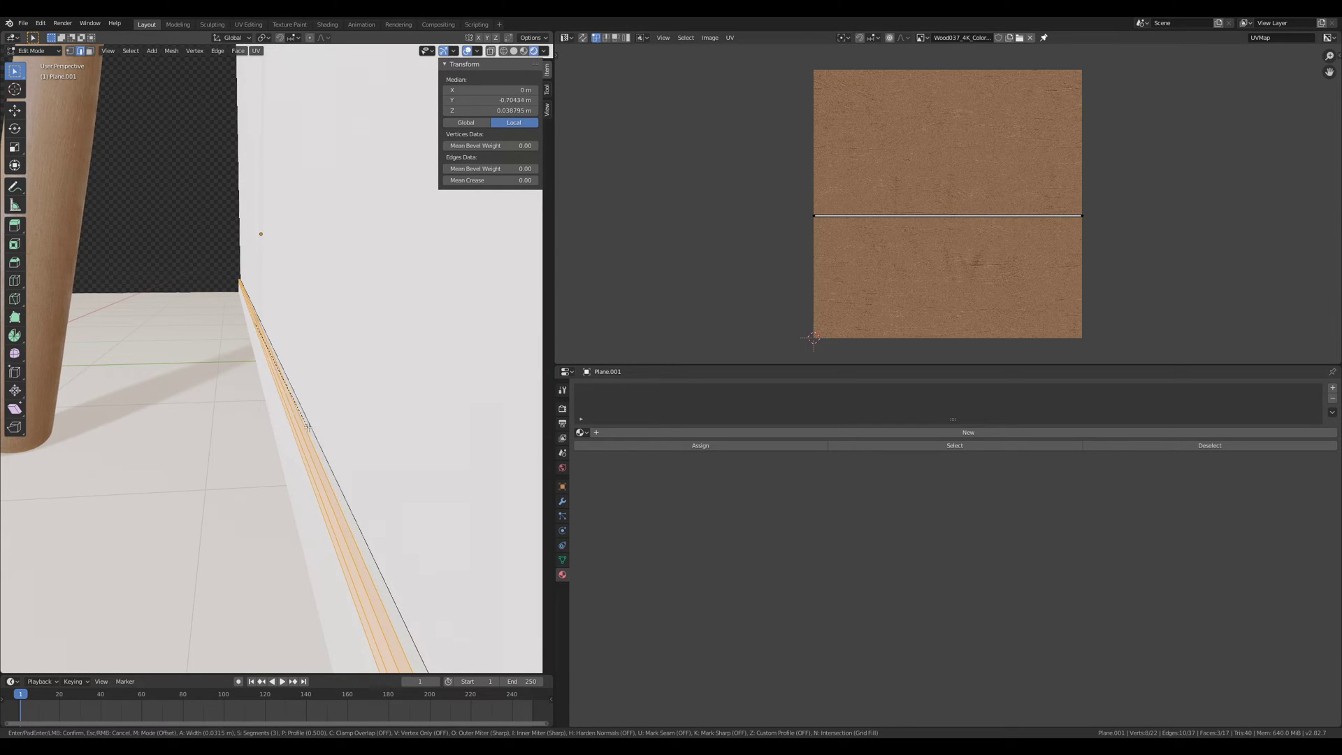
pyautogui.click(303, 425)
pyautogui.press('Tab')
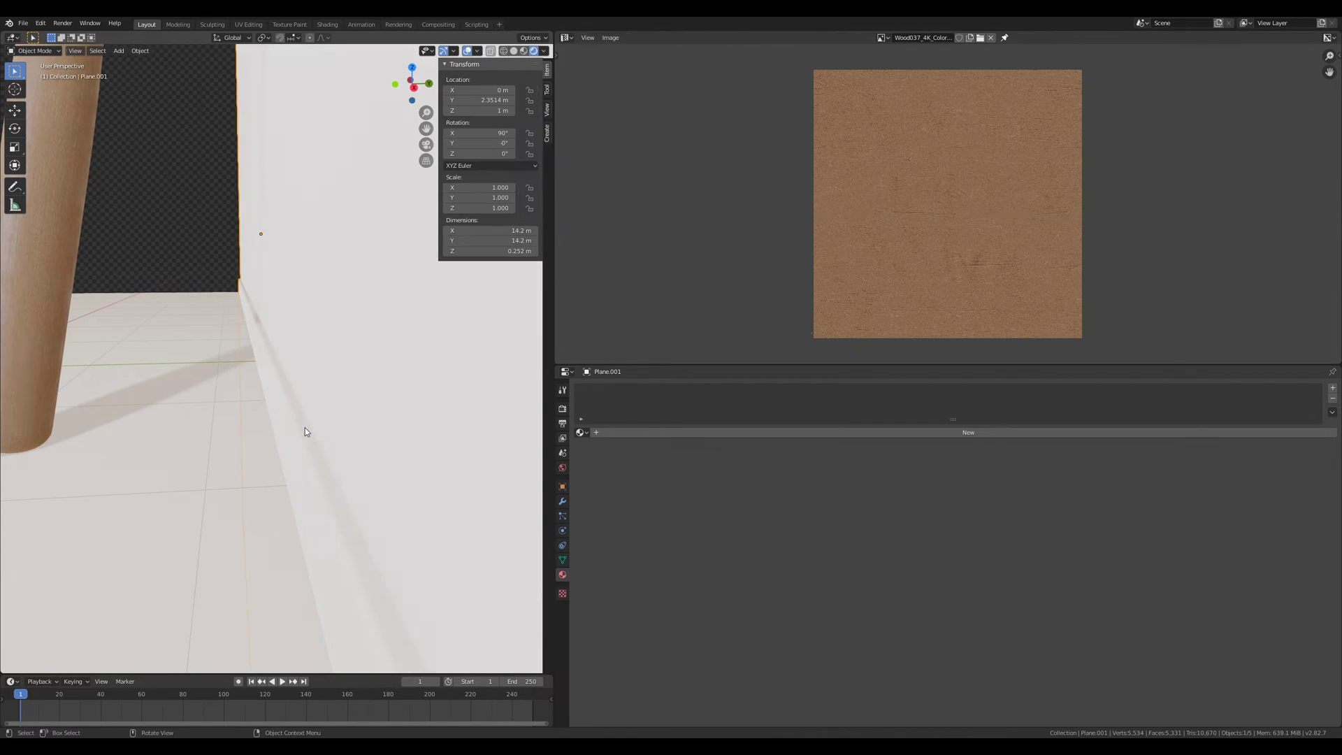
# Step: Shade the wall smooth and check the baseboard's shading up close
pyautogui.rightClick(318, 394)
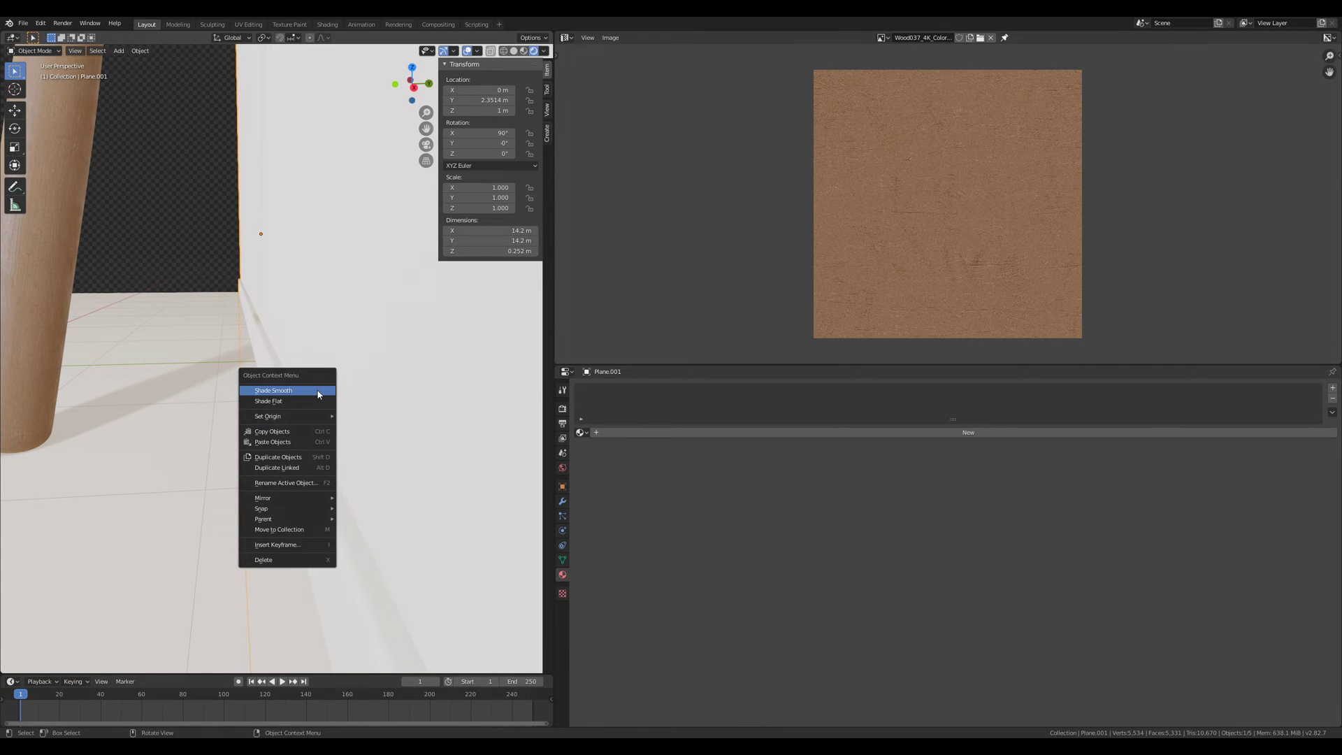
pyautogui.click(318, 394)
pyautogui.scroll(-3, 376, 403)
pyautogui.moveTo(404, 391); pyautogui.dragTo(459, 414, button='middle')
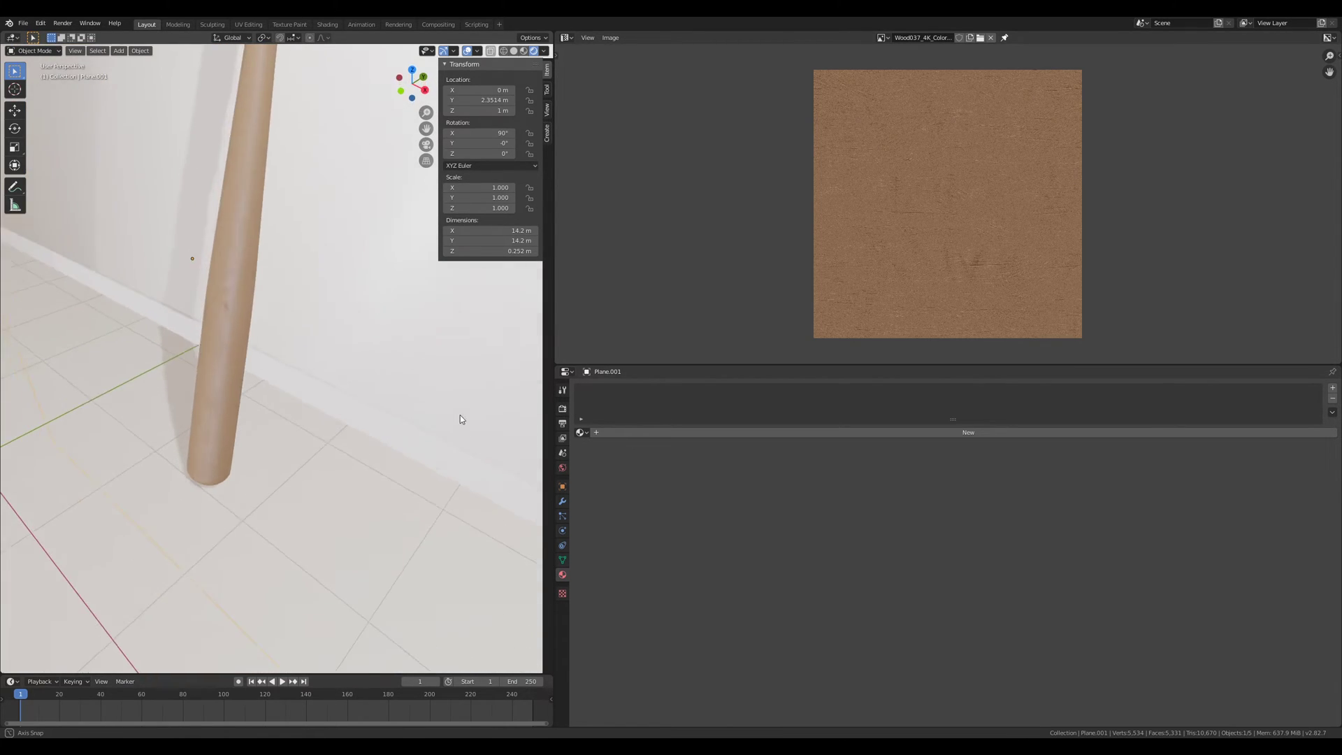
pyautogui.scroll(4, 458, 416)
# Step: Add an Edge Split modifier to the wall and save the file
pyautogui.click(562, 501)
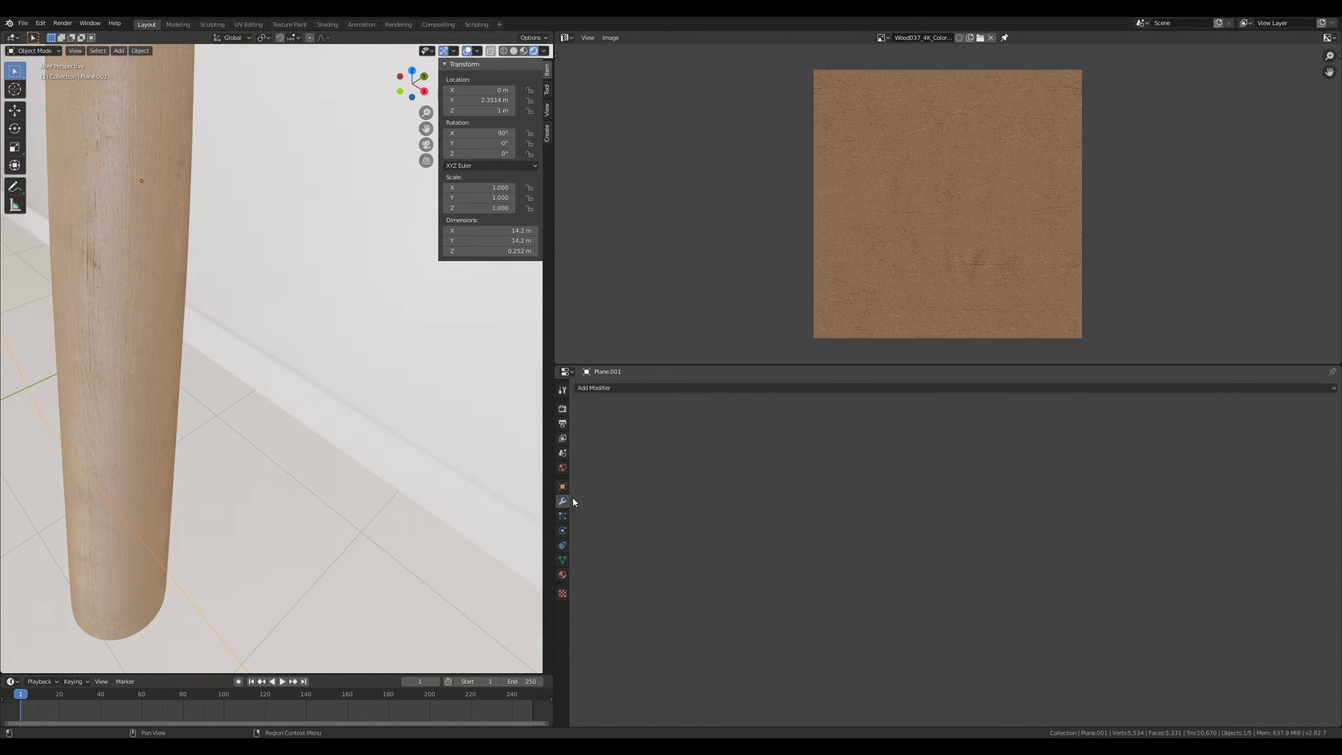
pyautogui.click(598, 393)
pyautogui.click(707, 473)
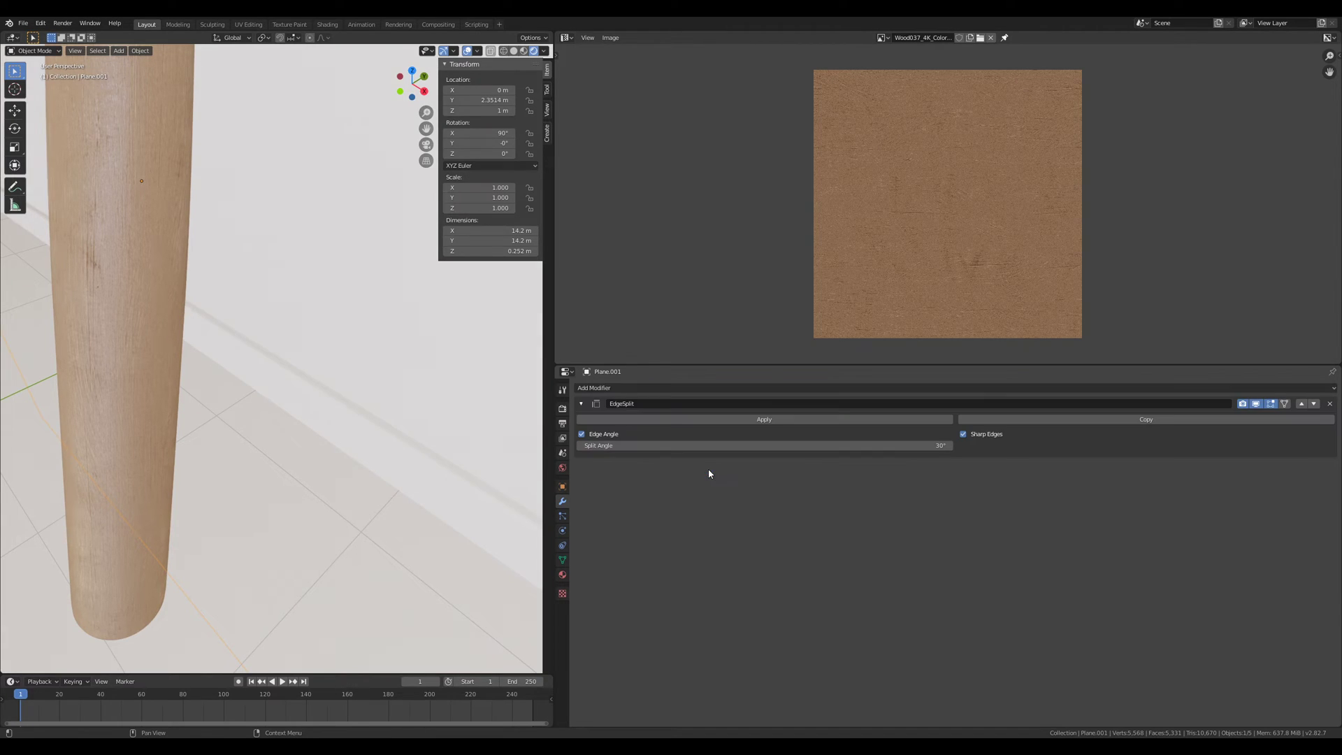
pyautogui.hotkey('ctrl', 's')
# Step: Look at the scene through the camera, select the camera and widen the 3D viewport
pyautogui.scroll(-10, 421, 407)
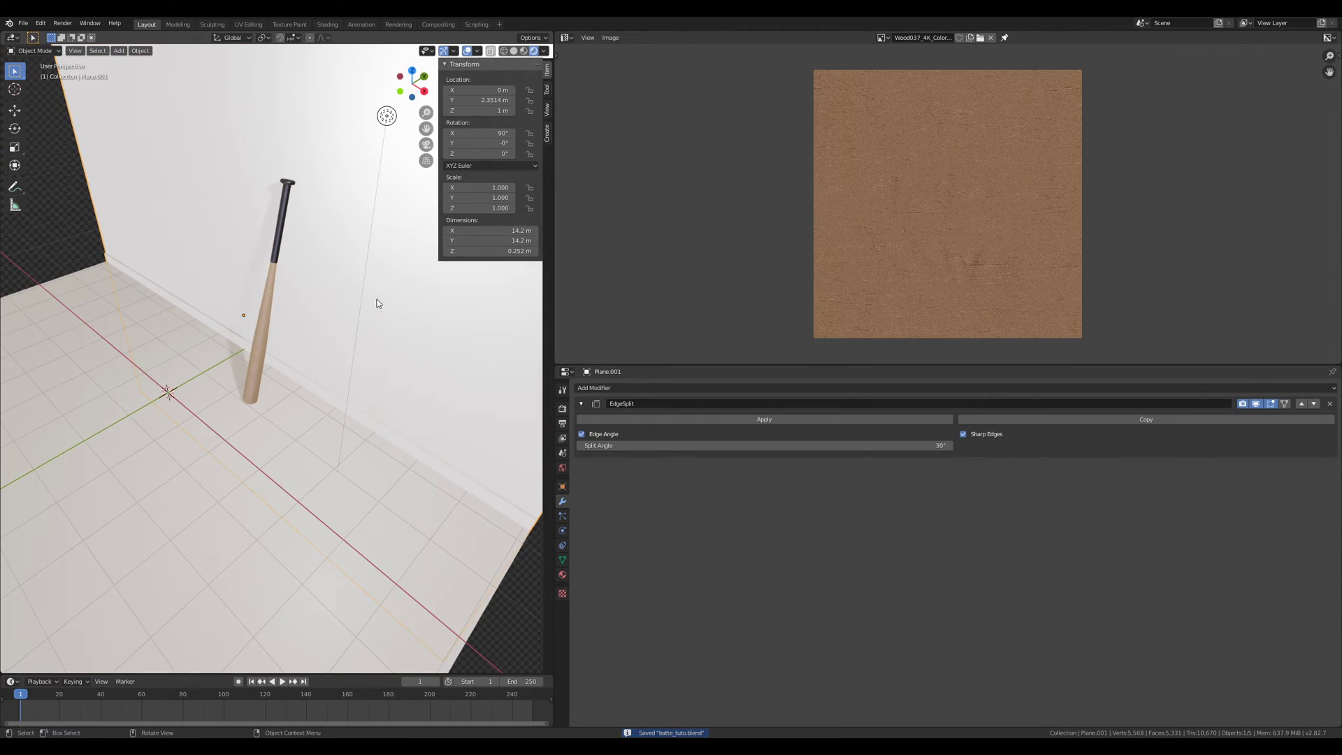
pyautogui.moveTo(355, 240); pyautogui.dragTo(365, 260, button='middle')
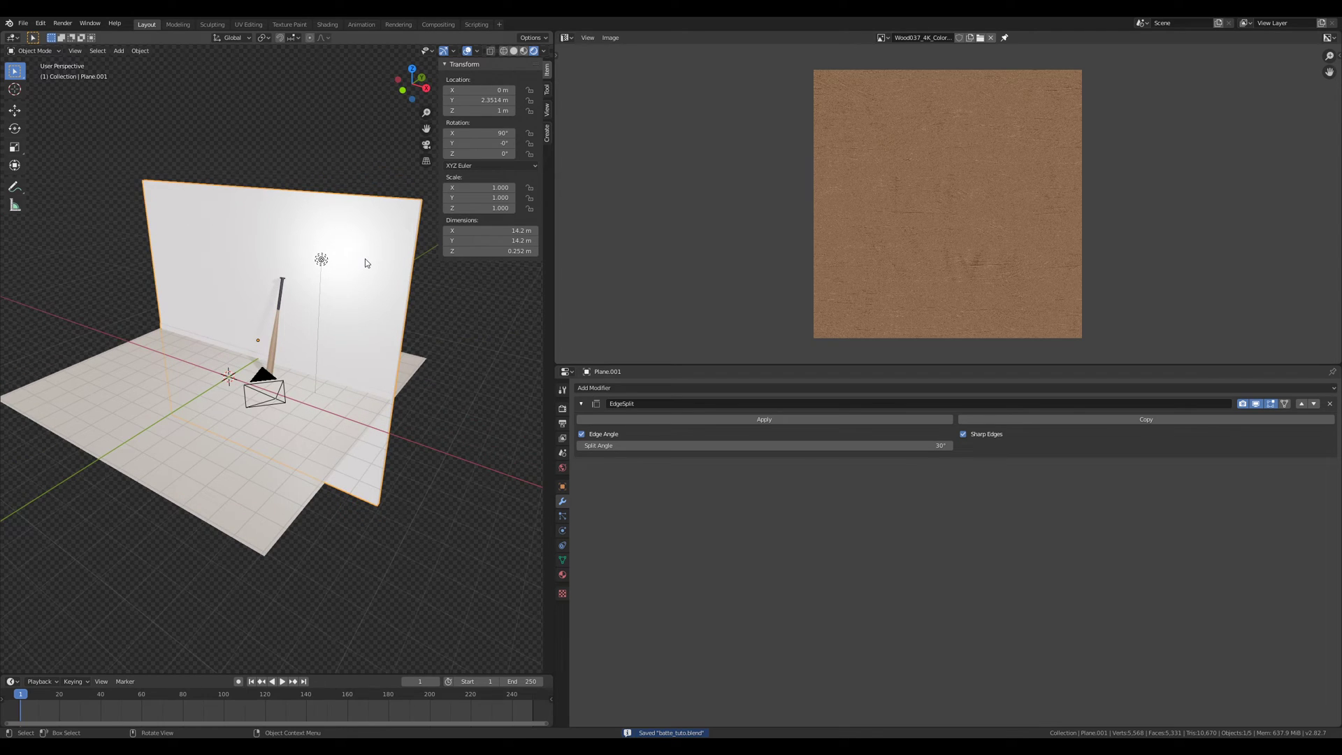
pyautogui.press('KP_0')
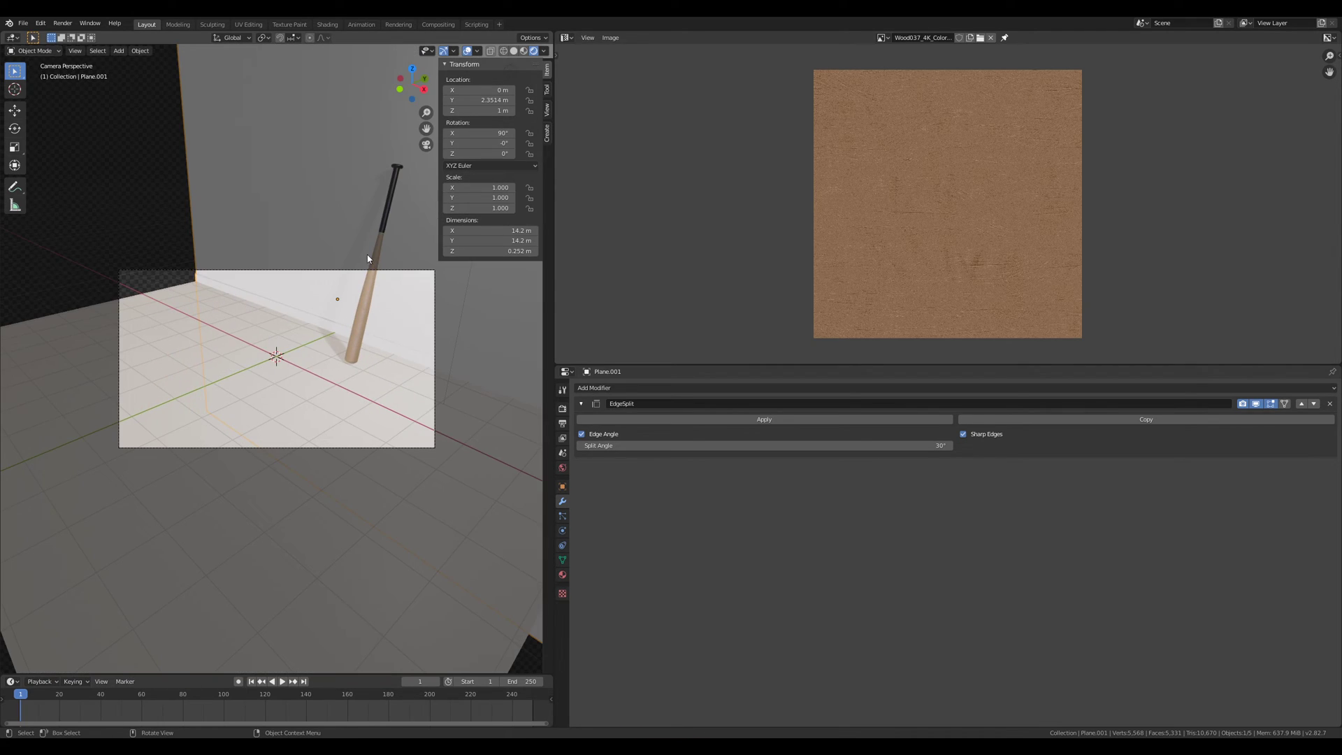
pyautogui.click(293, 271)
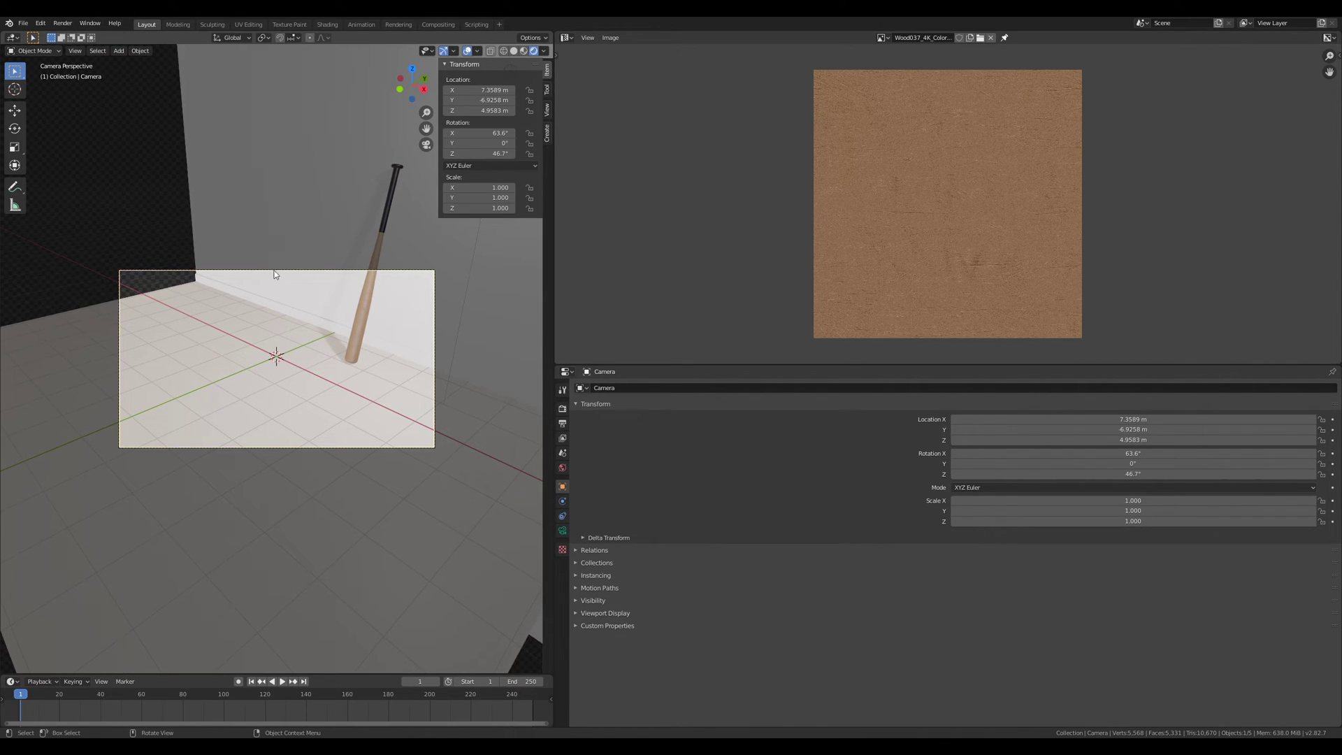
pyautogui.moveTo(553, 266); pyautogui.dragTo(768, 246)
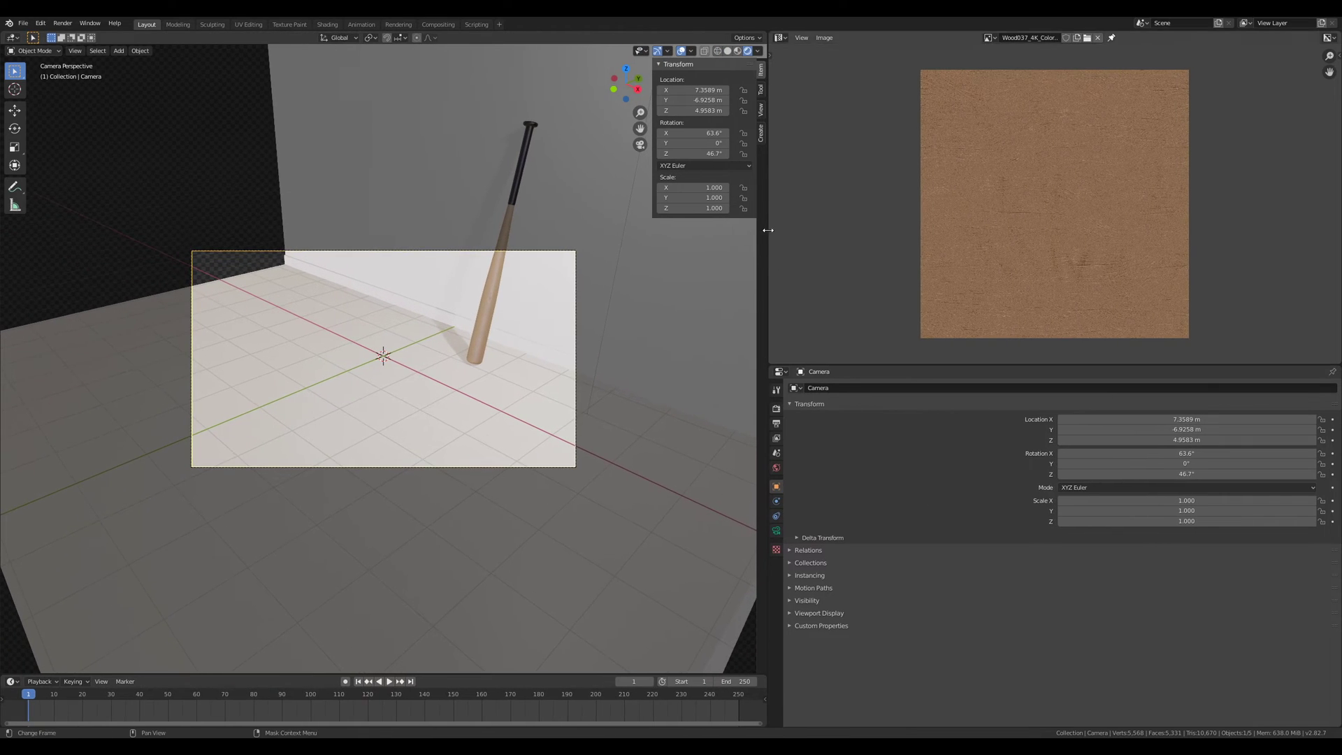
# Step: Bring up the view lock options and compare the camera's framing with its position in the scene
pyautogui.click(761, 111)
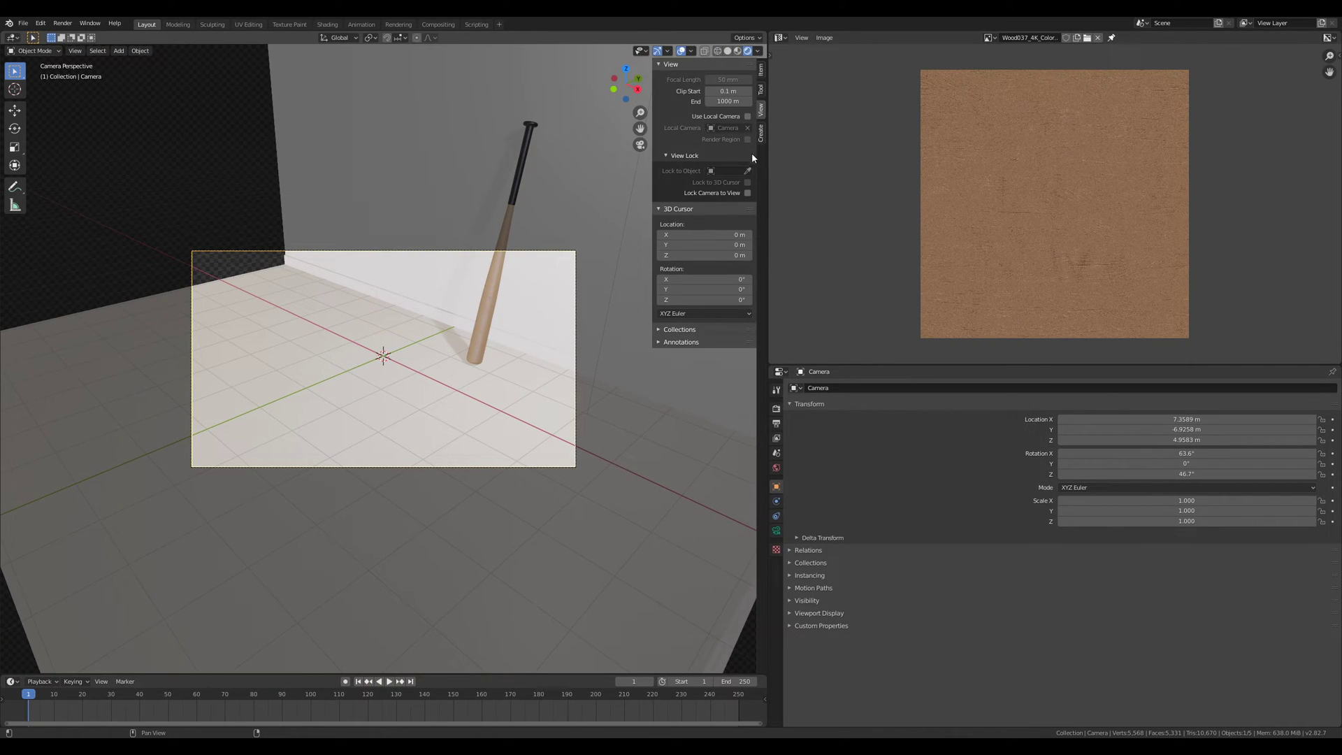
pyautogui.click(747, 193)
pyautogui.scroll(2, 429, 383)
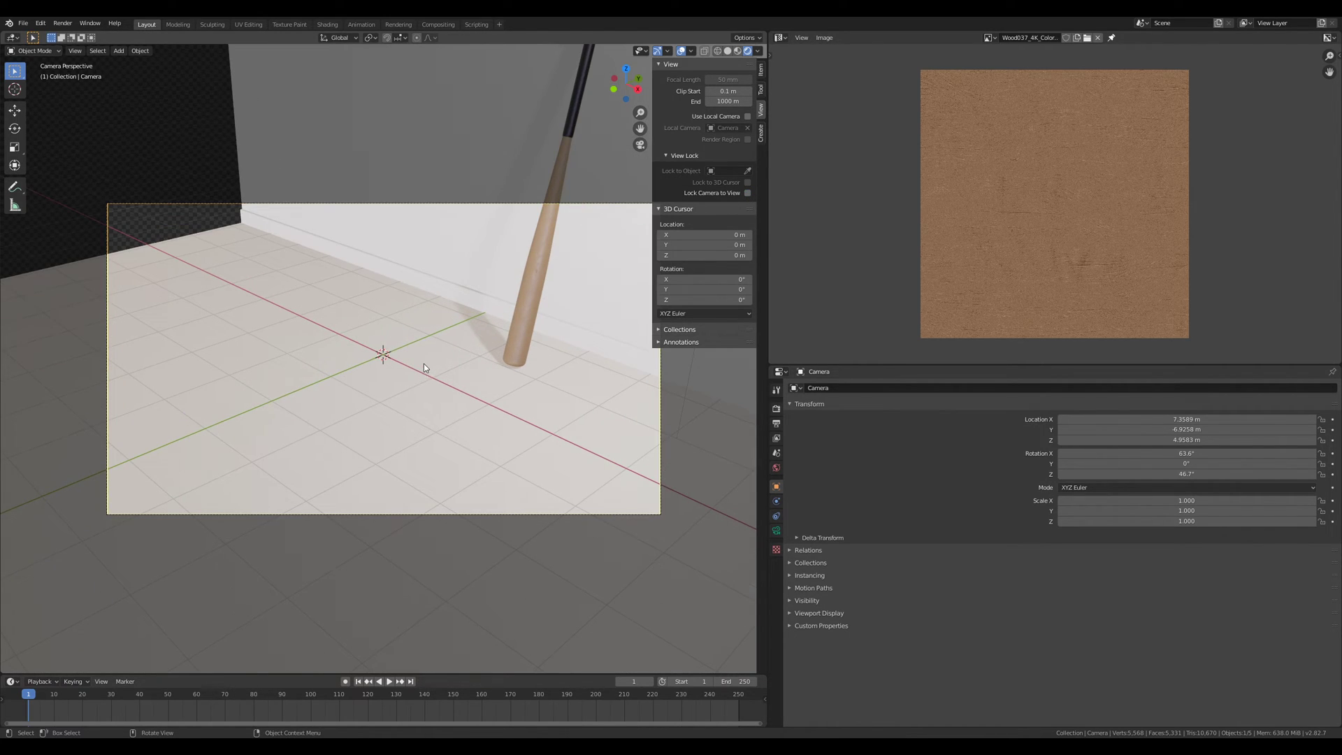
pyautogui.press('KP_0')
pyautogui.press('KP_0')
pyautogui.moveTo(450, 359); pyautogui.dragTo(327, 338, button='middle')
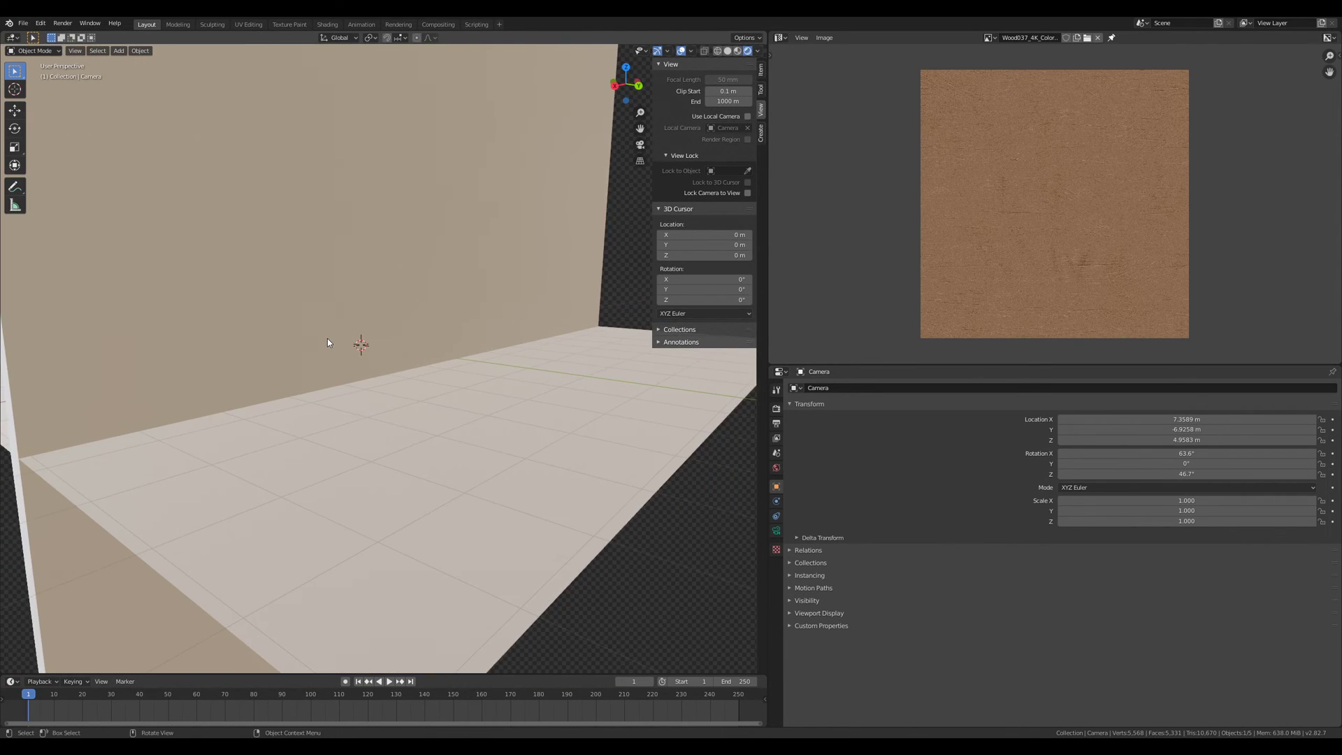
pyautogui.scroll(-5, 327, 338)
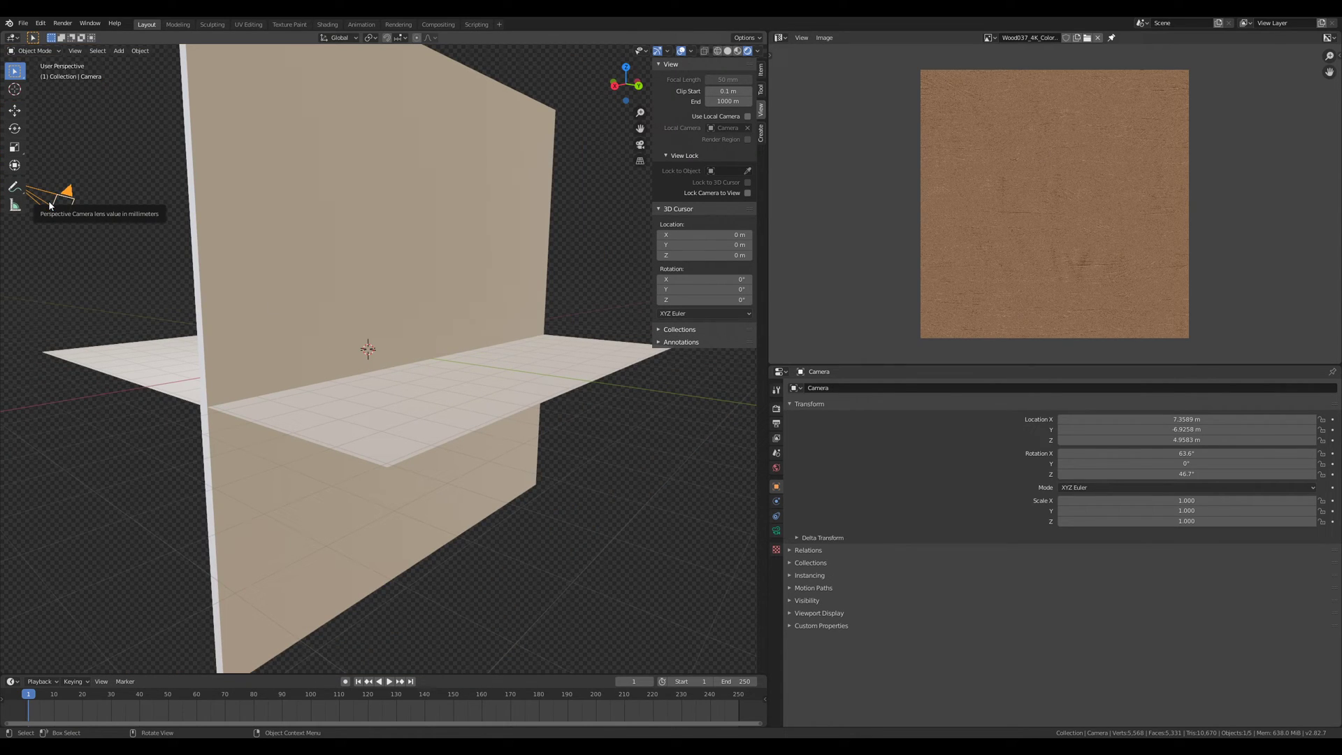
pyautogui.press('KP_0')
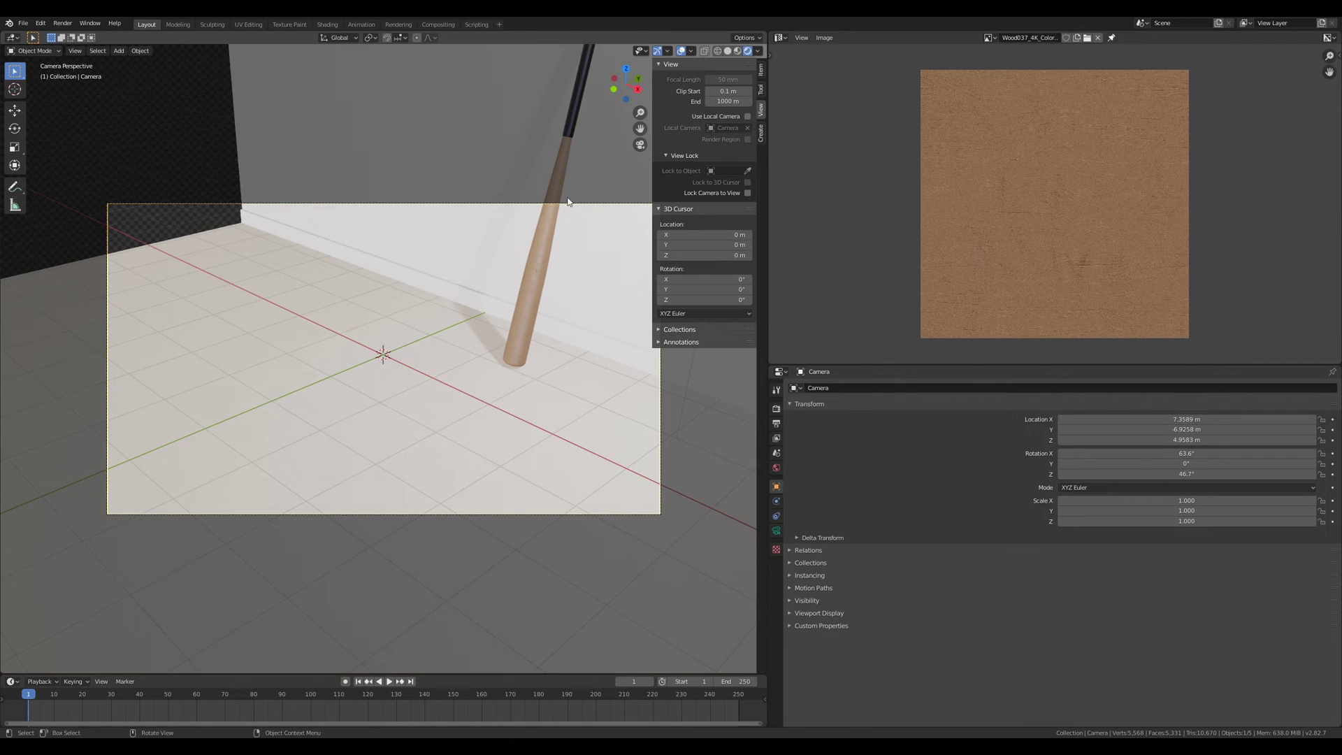
# Step: Lock the camera to the view and reframe it so the whole bat leaning on the wall is inside the frame
pyautogui.click(747, 193)
pyautogui.moveTo(510, 322); pyautogui.dragTo(427, 471, button='middle')
pyautogui.scroll(3, 427, 471)
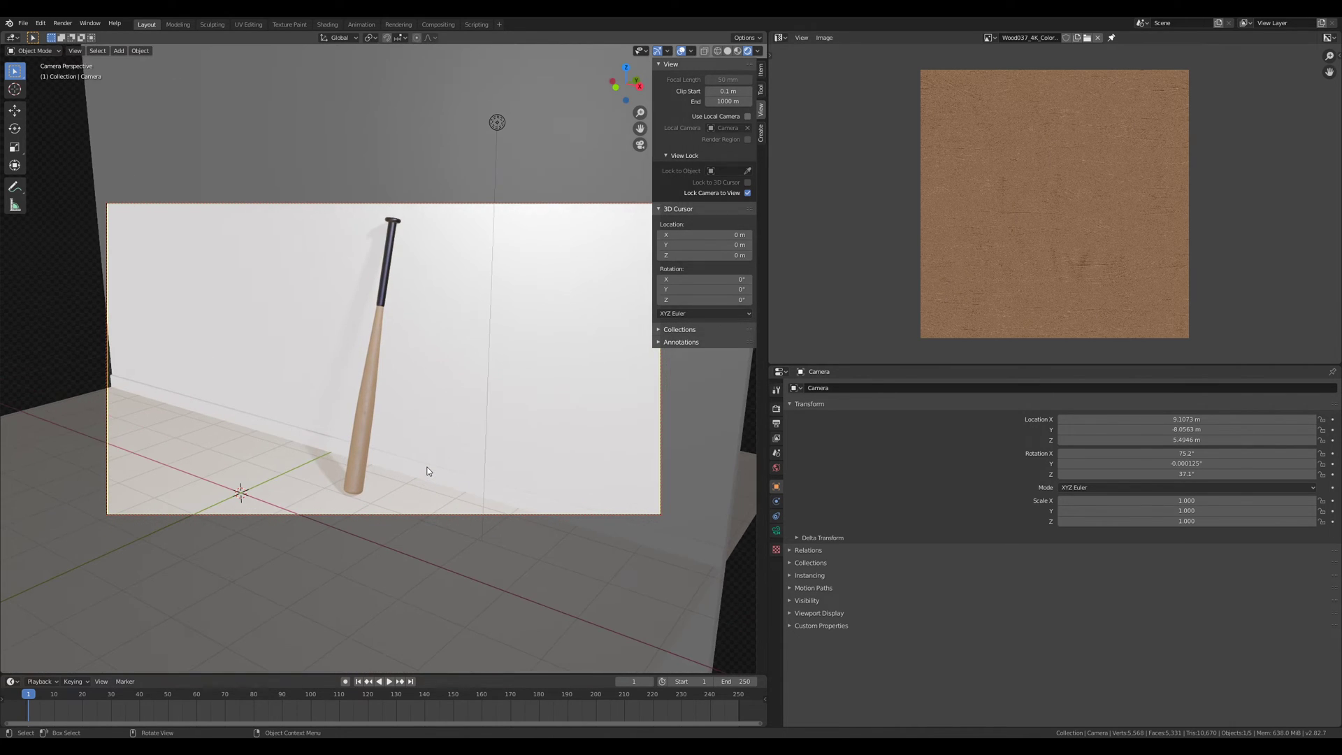
# Step: Set the output resolution to a portrait format of 1080 by 1920 px
pyautogui.click(776, 408)
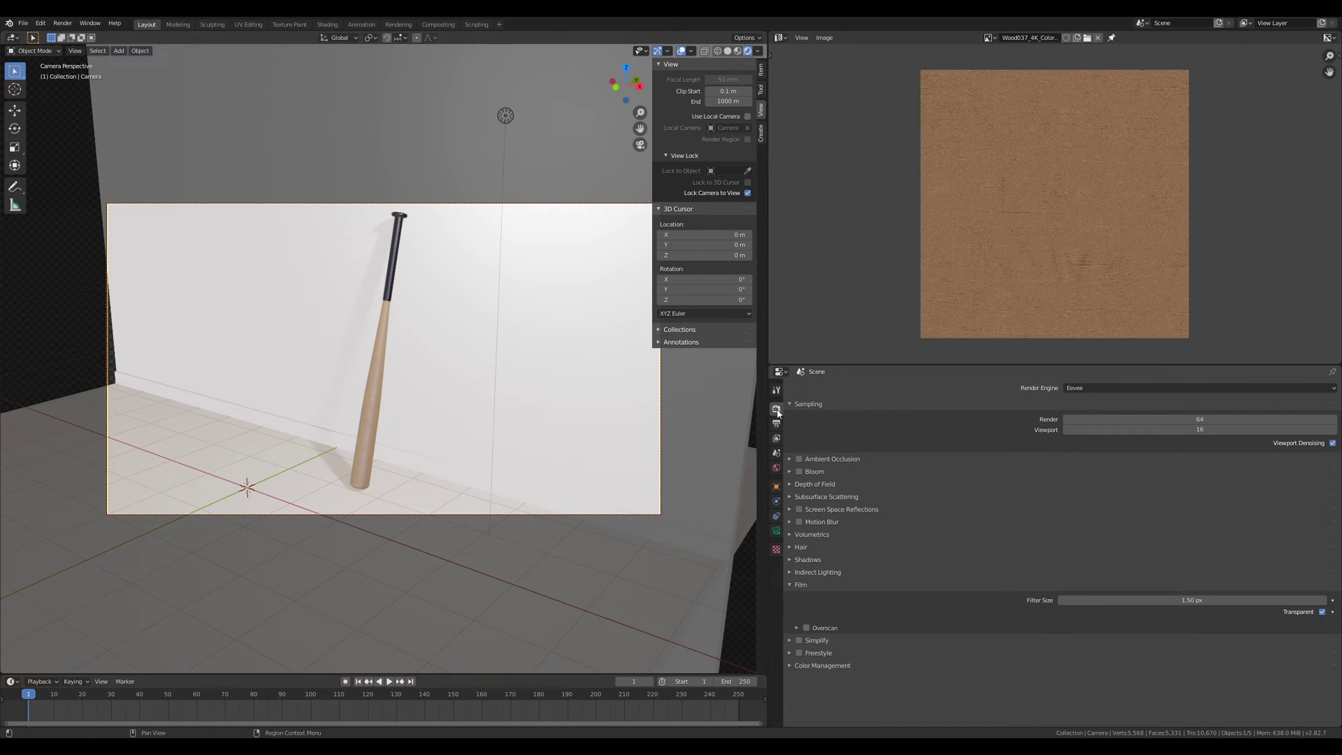
pyautogui.click(775, 530)
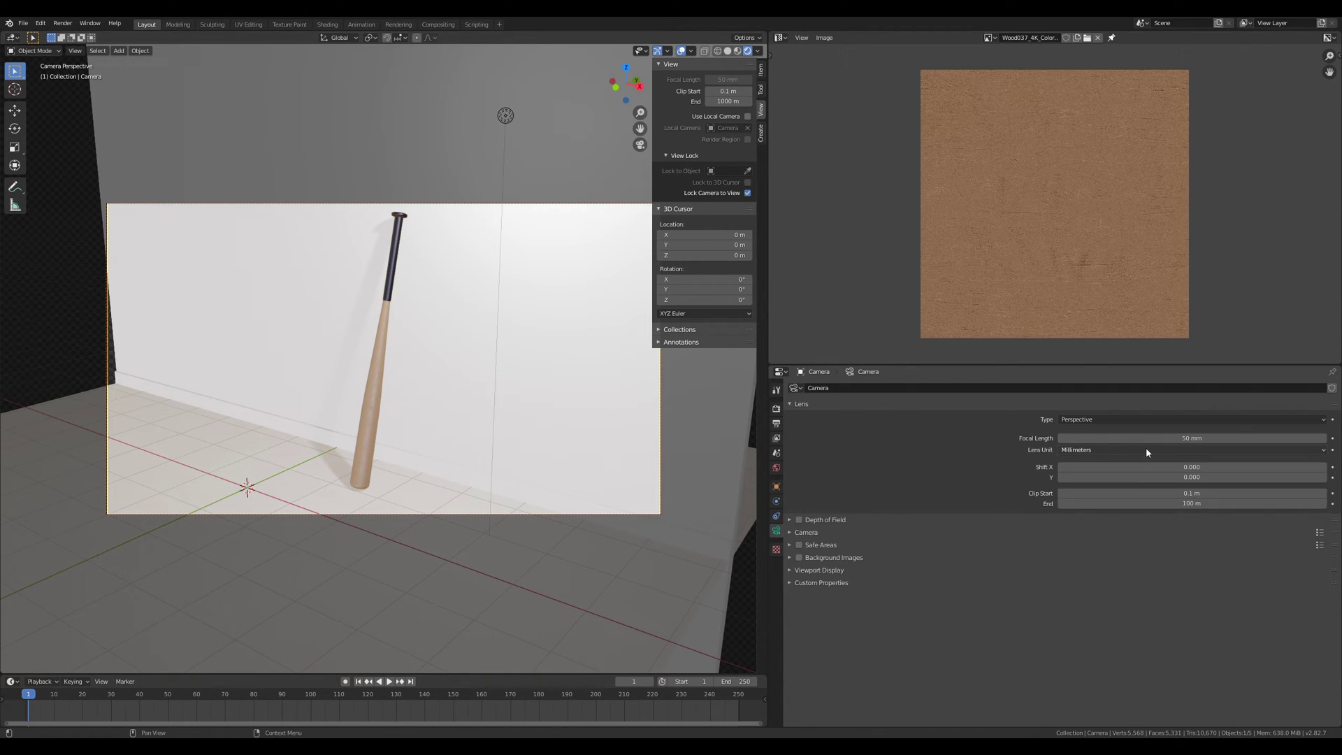
pyautogui.click(778, 411)
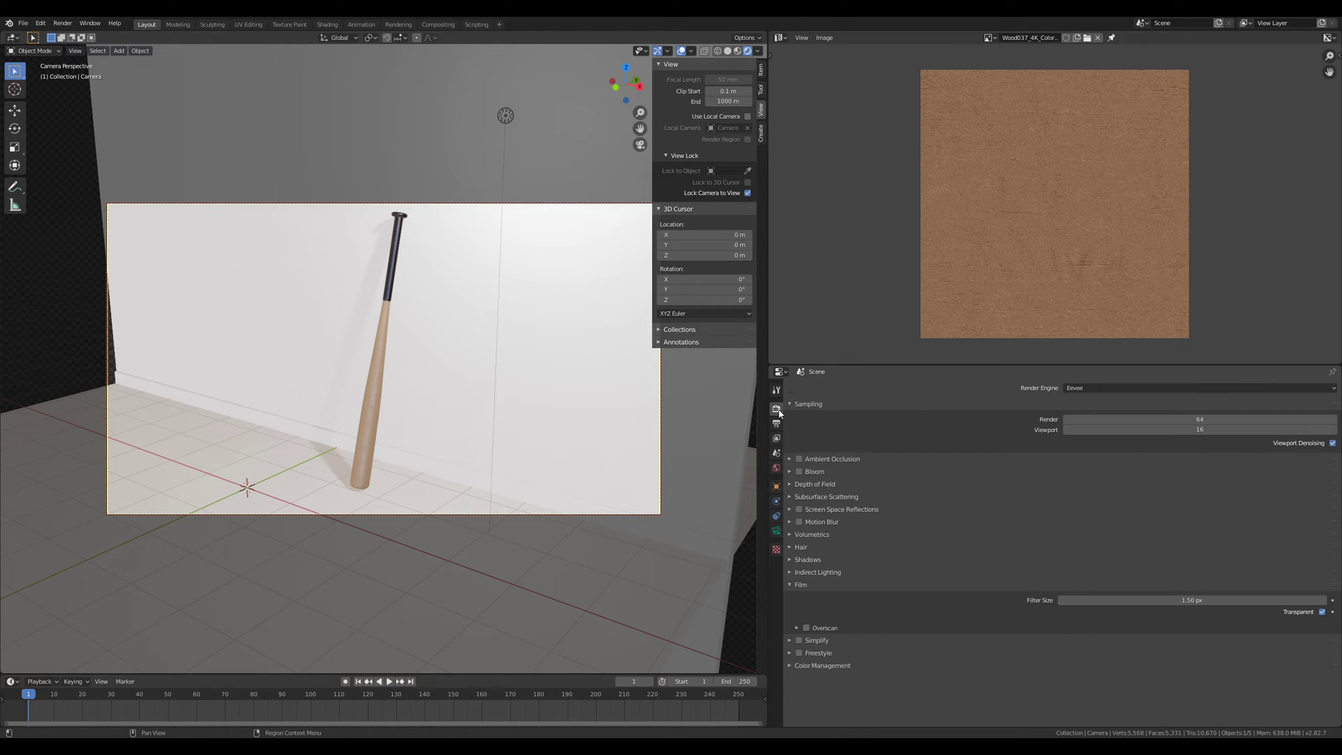
pyautogui.click(777, 424)
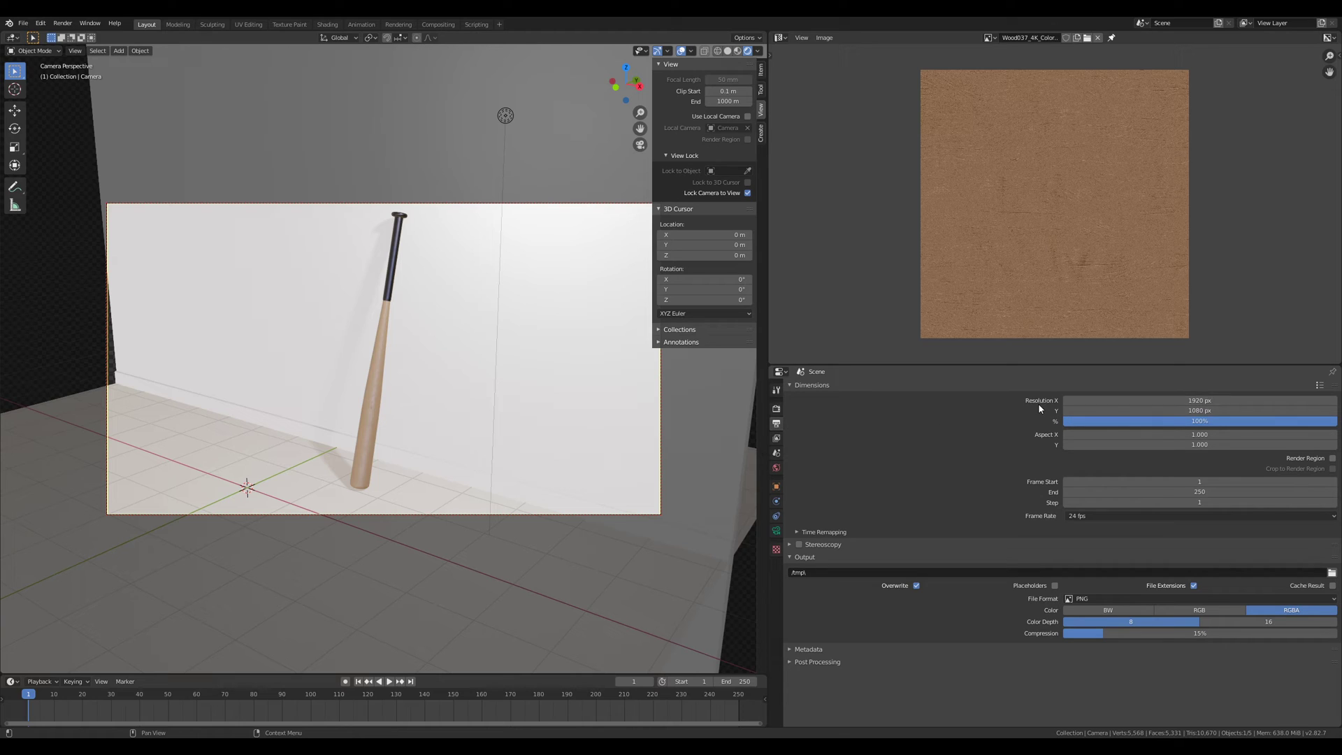
pyautogui.click(1130, 399)
pyautogui.write('1080')
pyautogui.press('Return')
pyautogui.click(1185, 411)
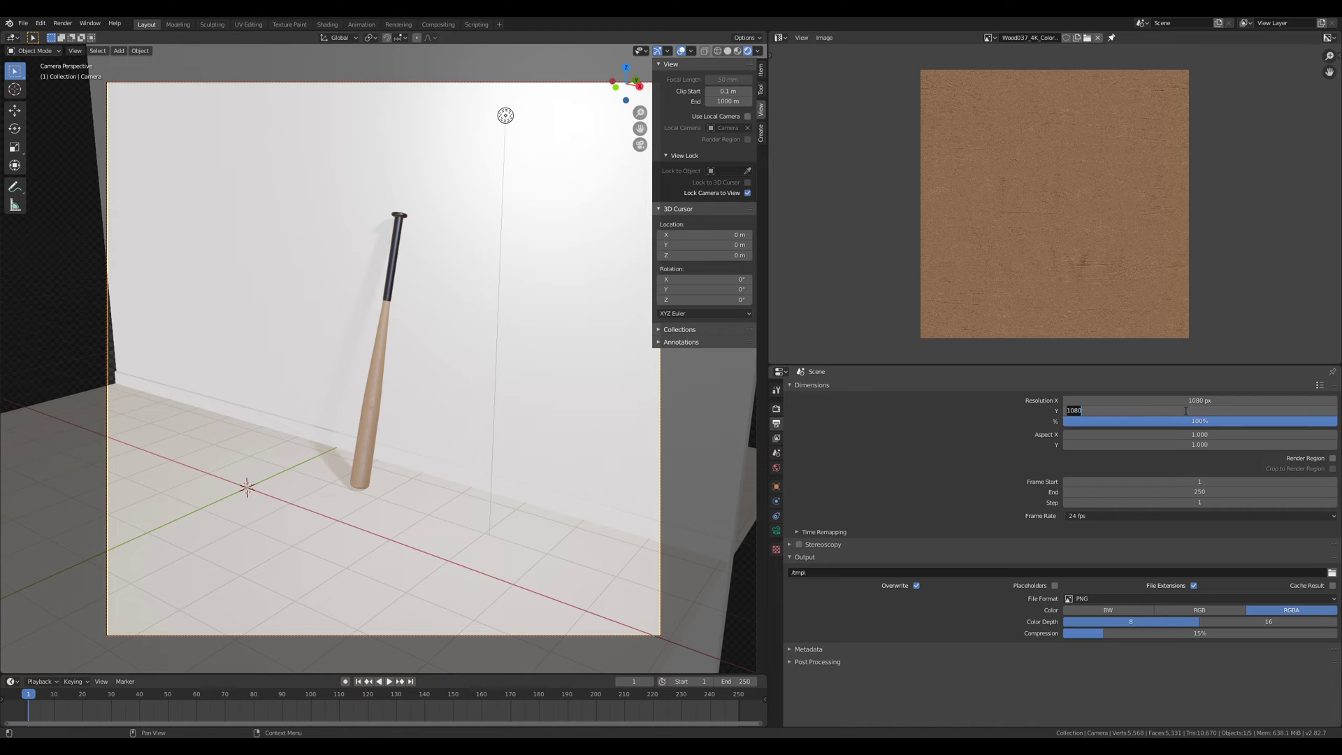
pyautogui.write('1920')
pyautogui.press('Return')
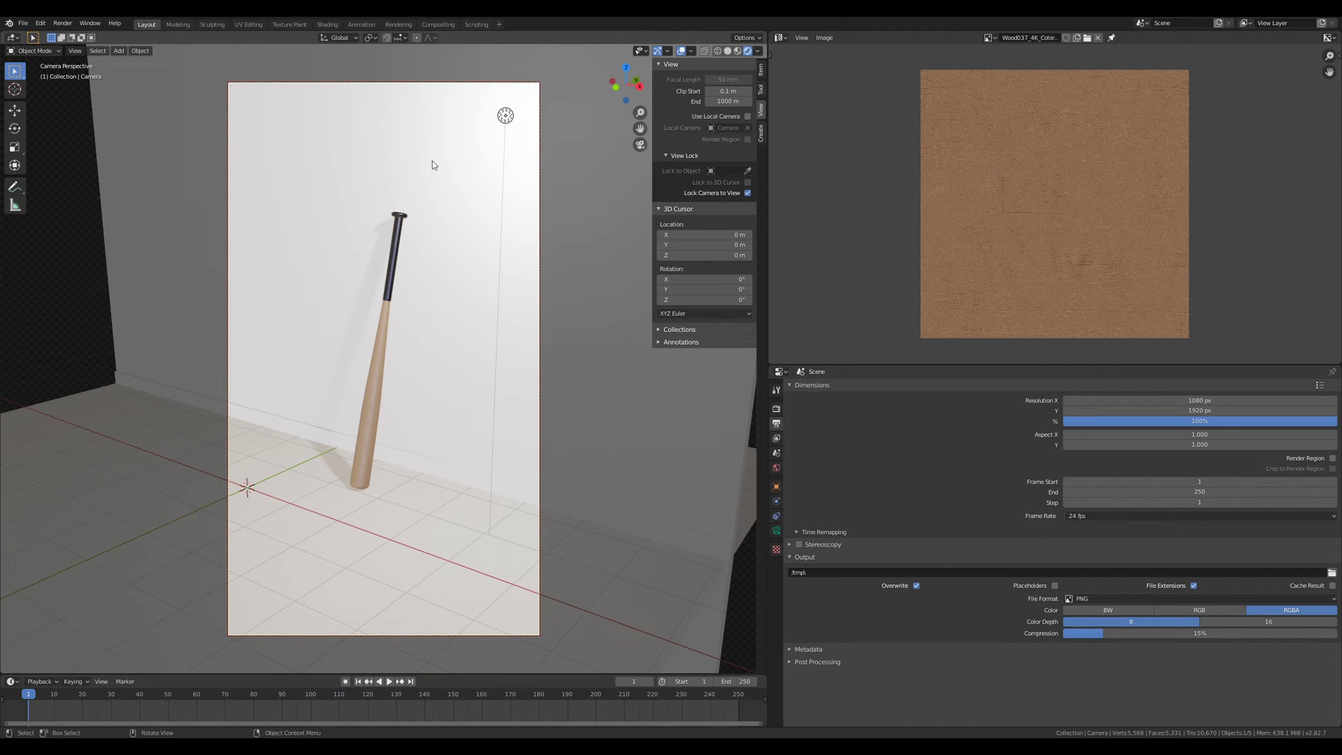
# Step: Move the camera closer so the bat fills the portrait frame and render a test image with Eevee
pyautogui.scroll(3, 377, 411)
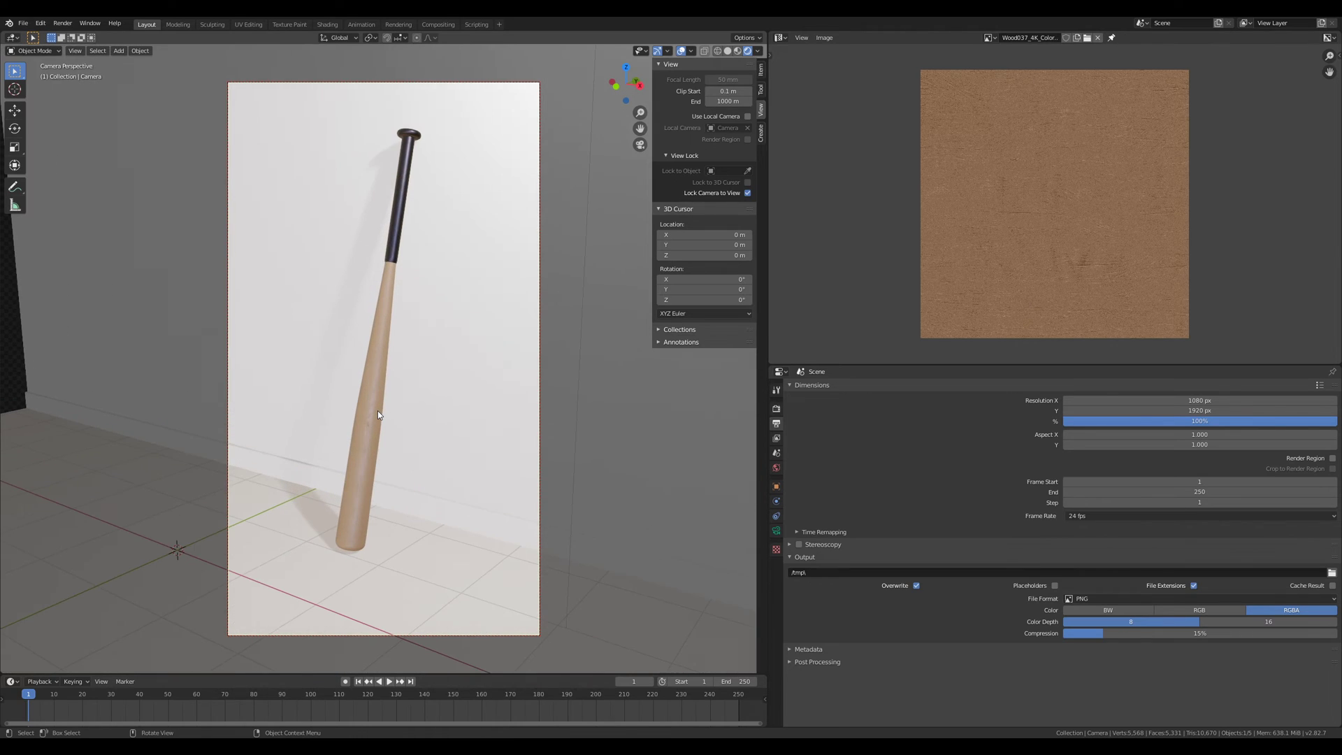
pyautogui.moveTo(378, 418); pyautogui.dragTo(385, 424, button='middle')
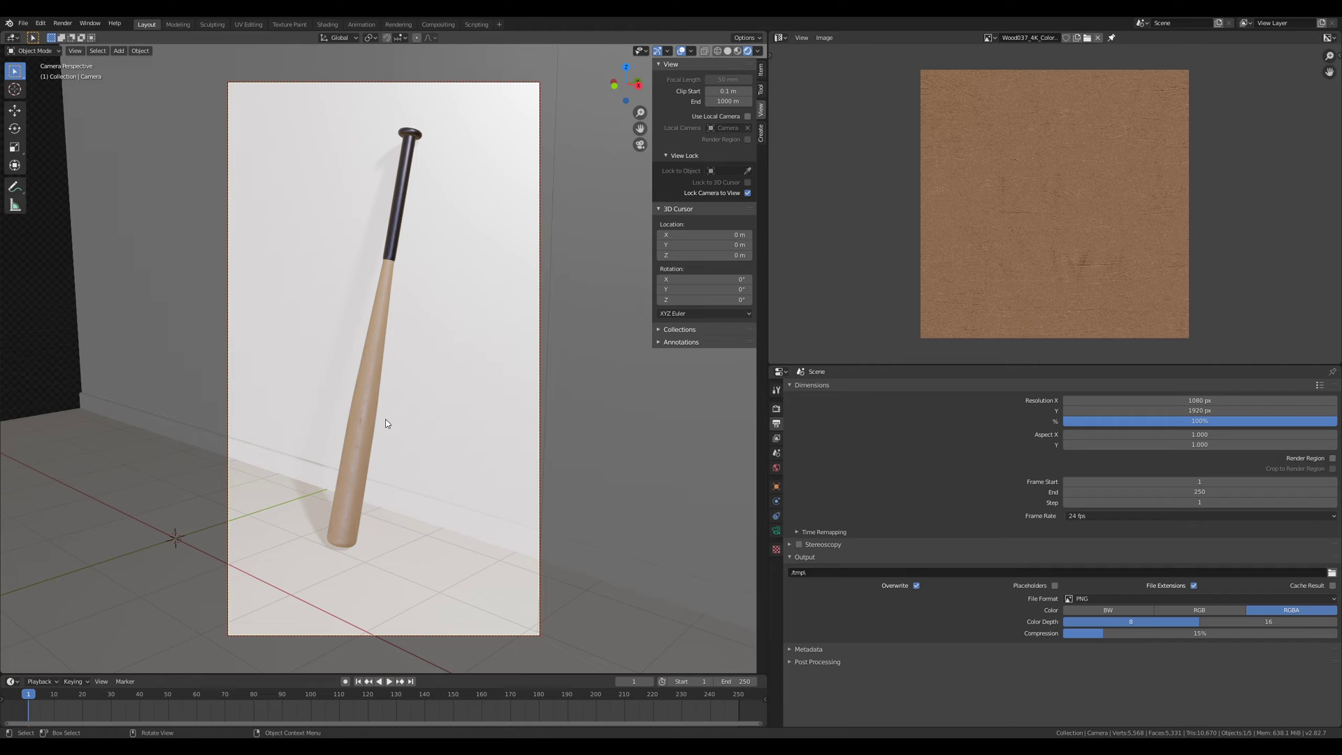
pyautogui.press('F12')
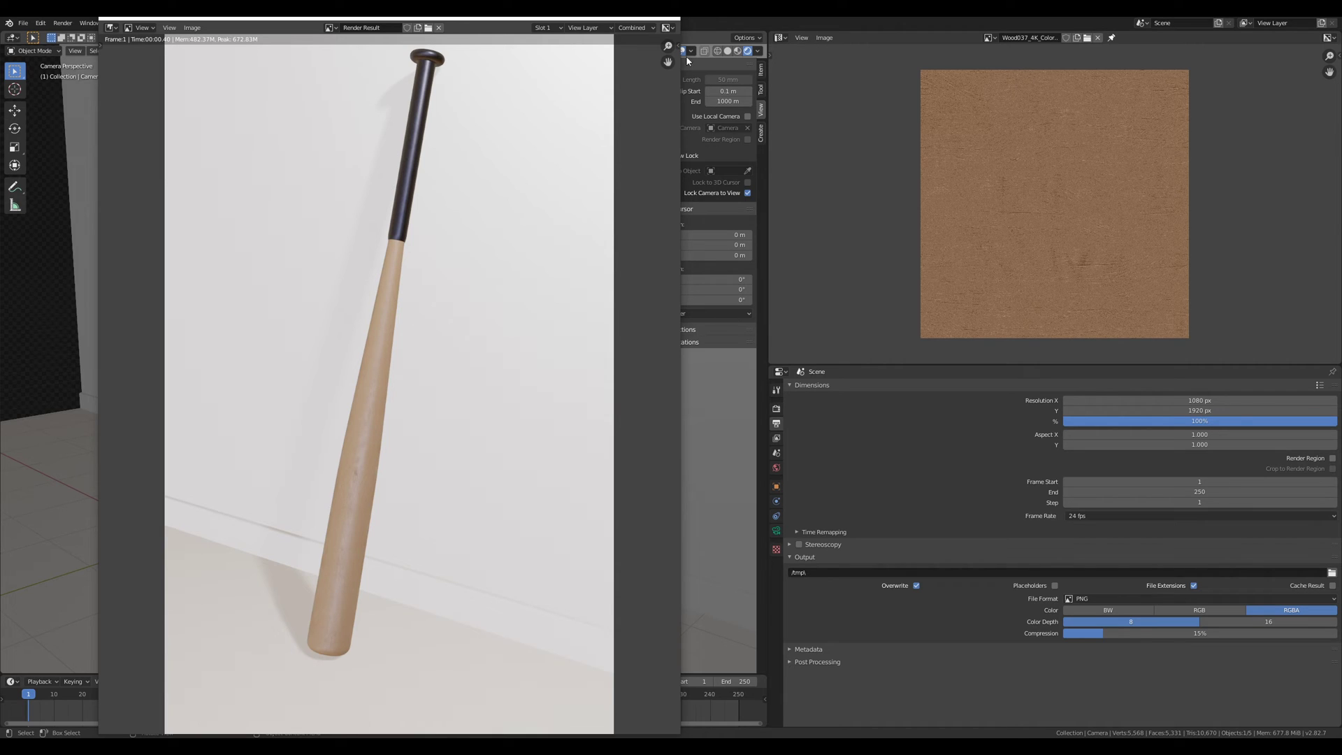
pyautogui.click(668, 19)
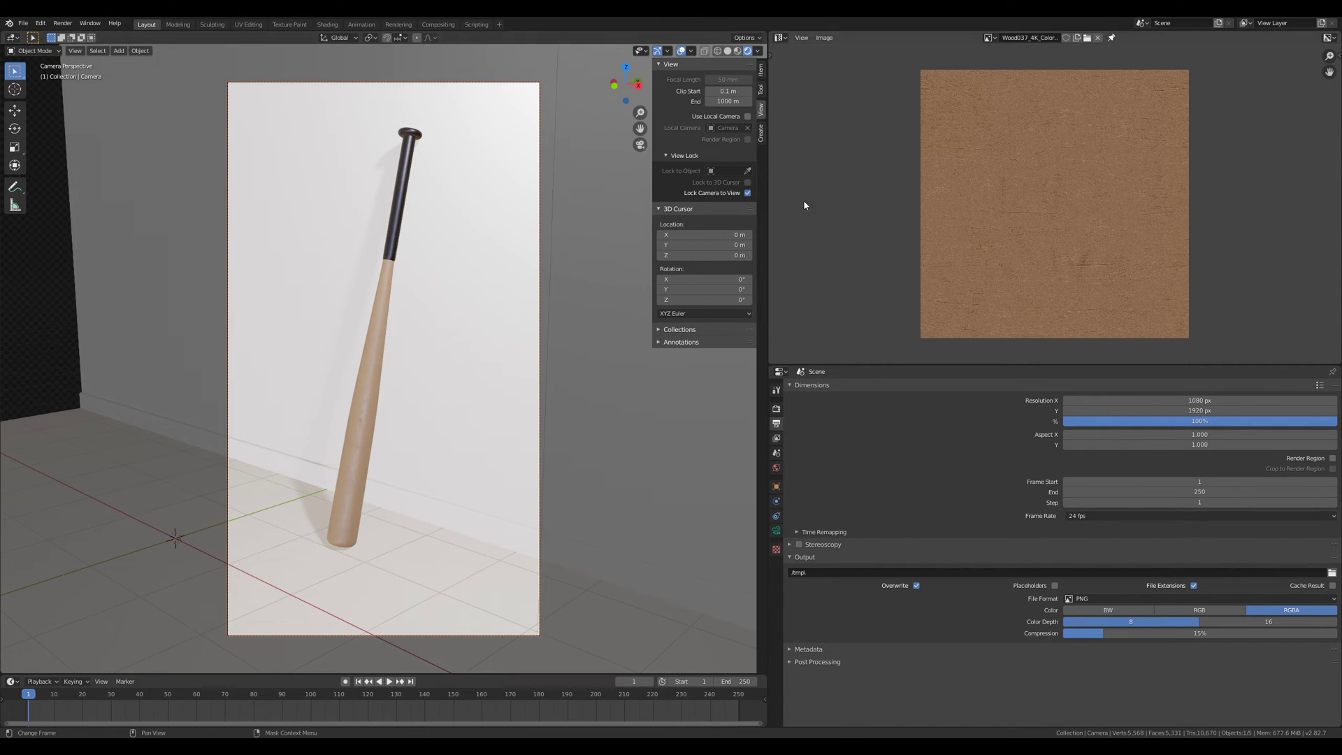
# Step: Switch the render engine to Cycles and the viewport to solid shading, and briefly try a render
pyautogui.click(775, 408)
pyautogui.click(1095, 387)
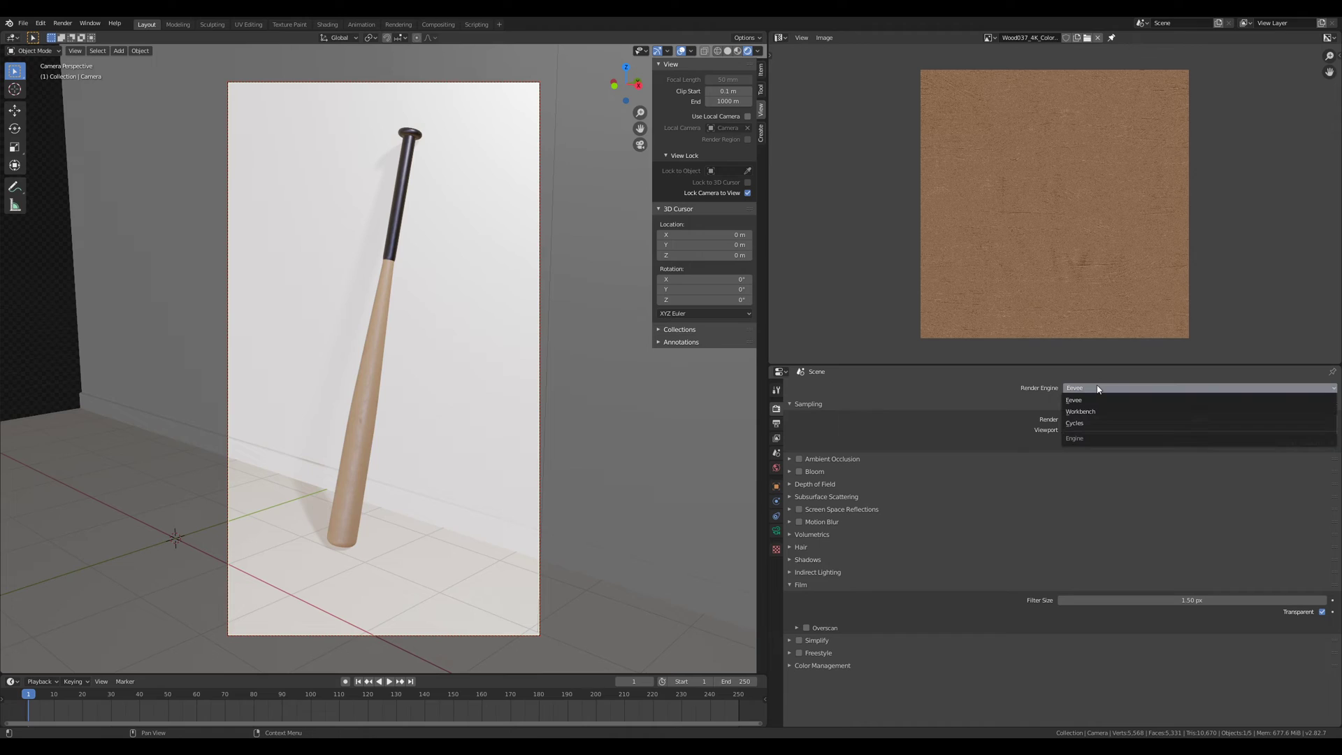
pyautogui.click(1090, 425)
pyautogui.press('z')
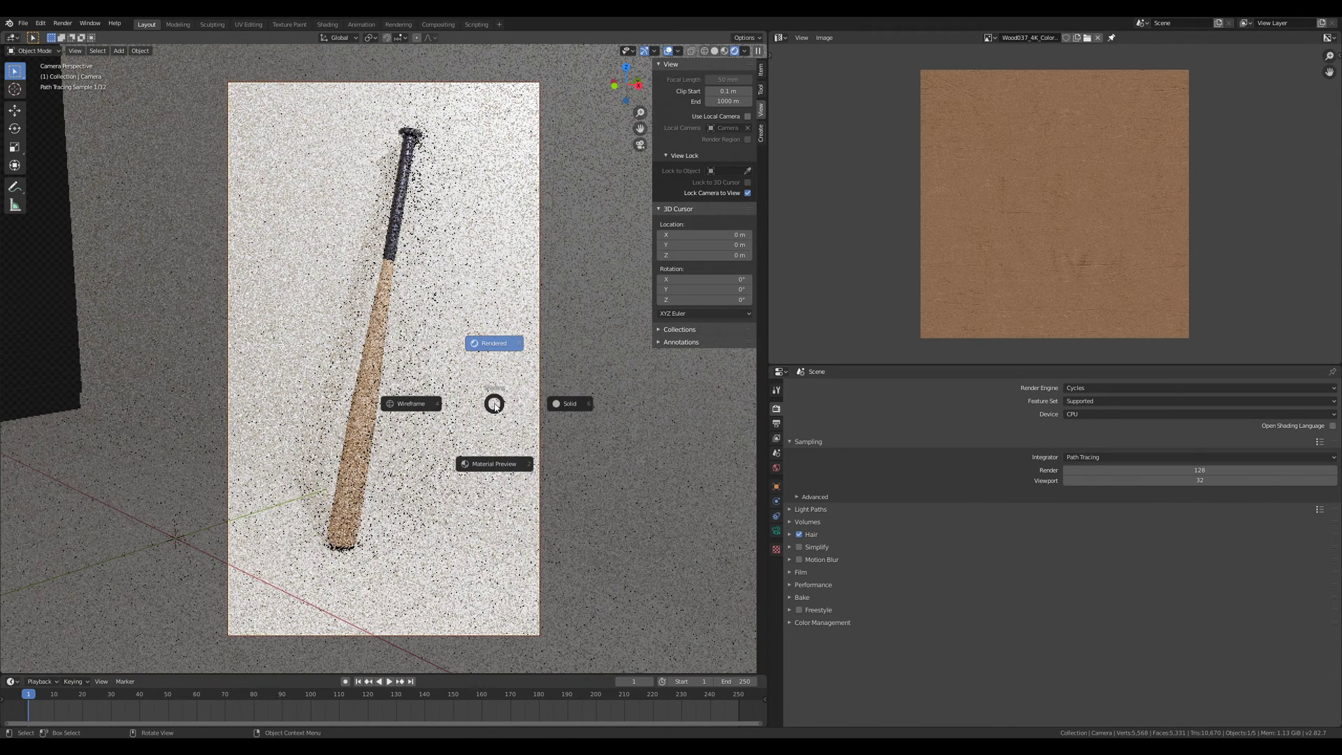
pyautogui.click(562, 402)
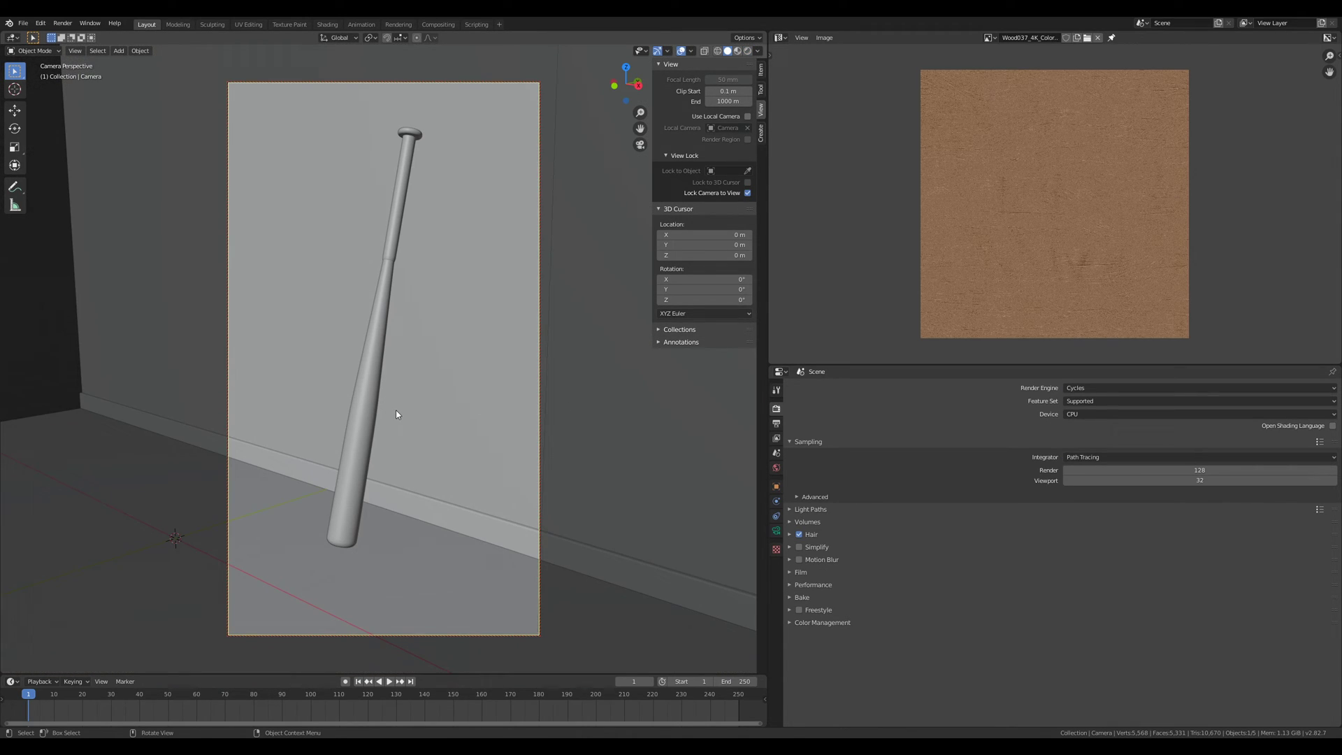
pyautogui.press('F12')
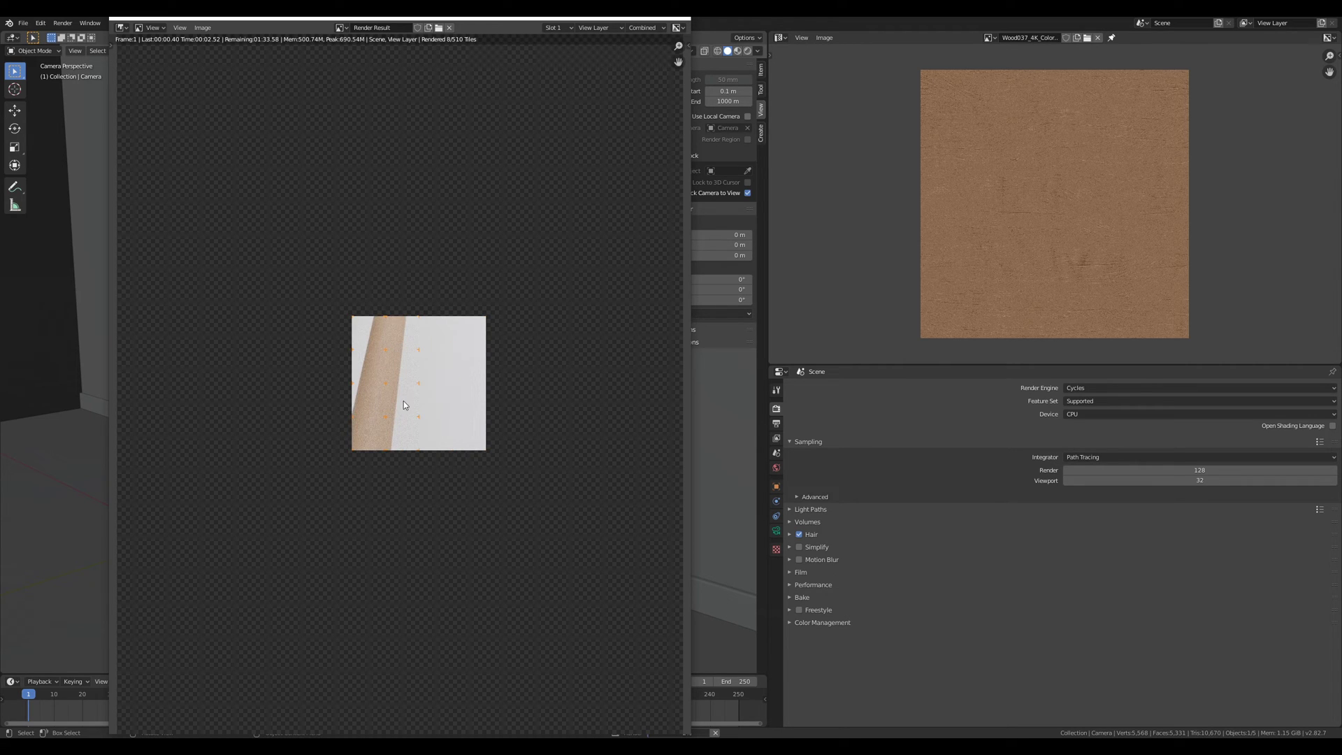
pyautogui.press('Escape')
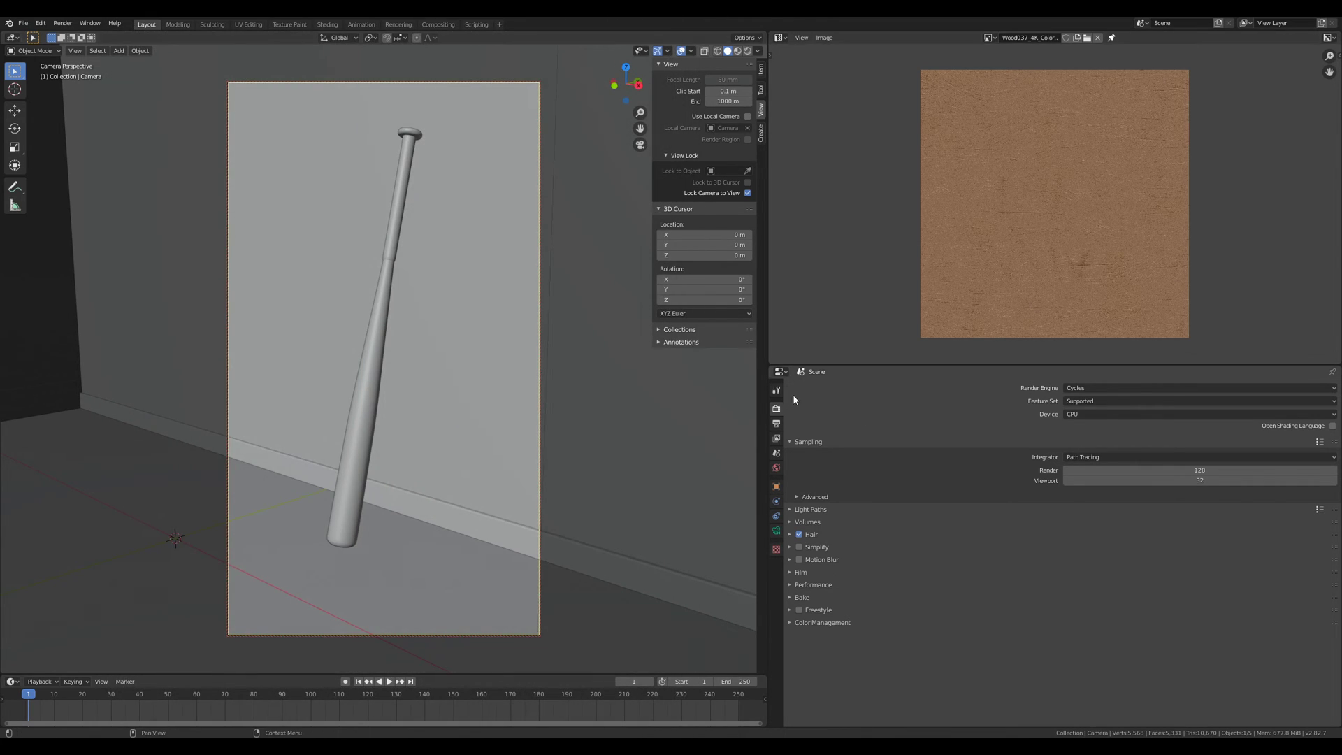
# Step: Set the Cycles device to GPU Compute and the render samples to 200
pyautogui.click(1083, 414)
pyautogui.click(1082, 437)
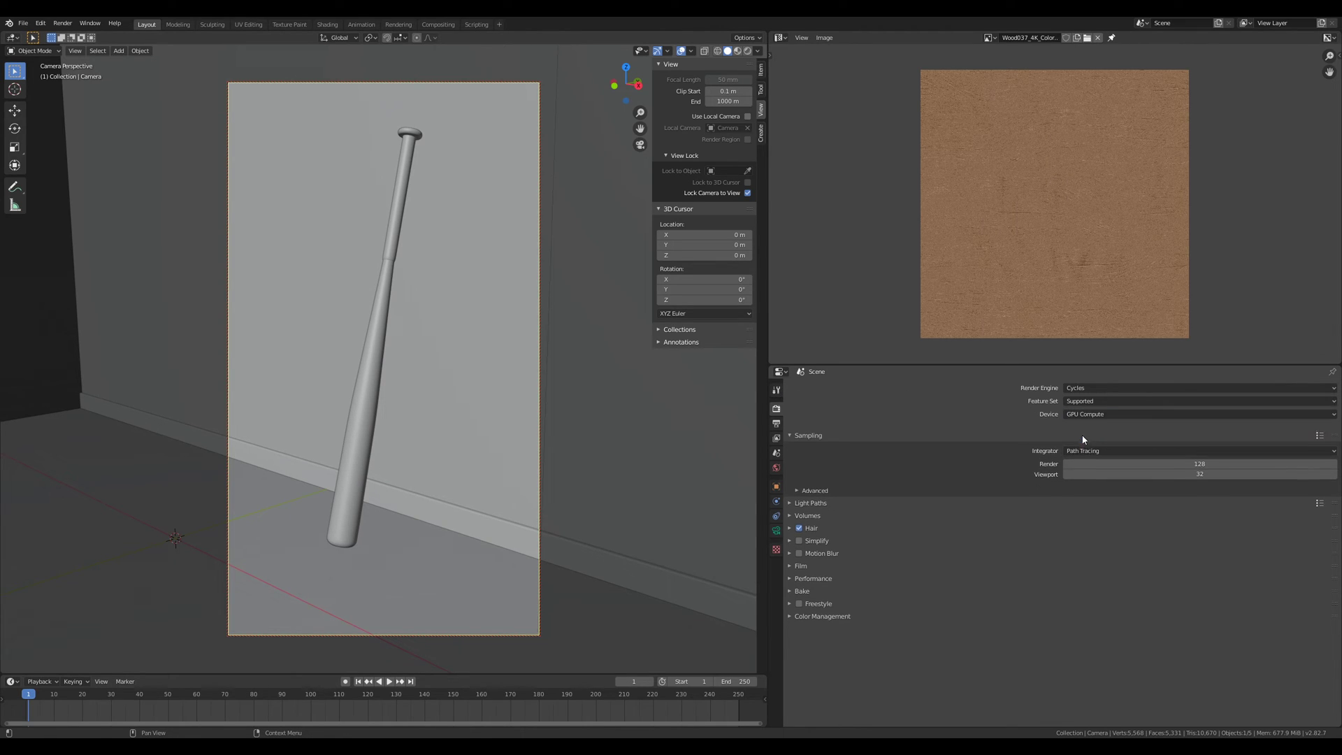
pyautogui.doubleClick(1090, 458)
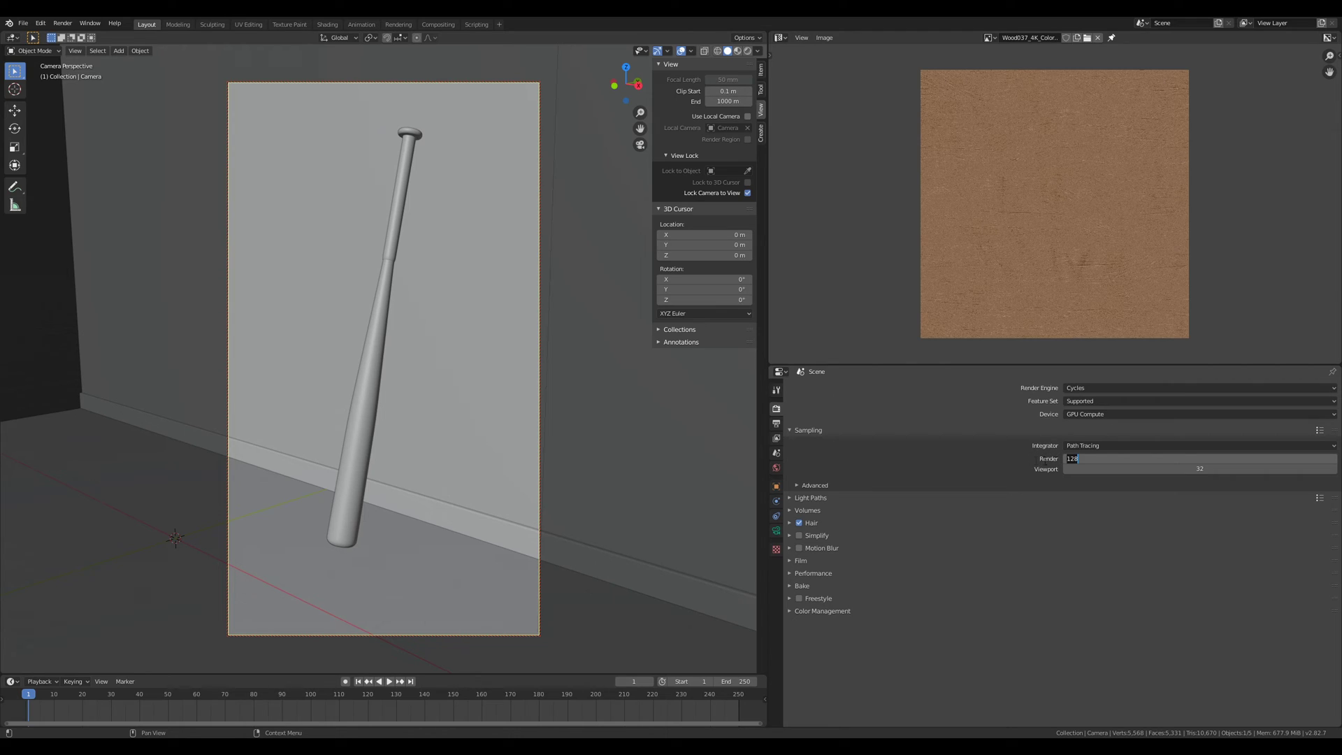
pyautogui.write('200')
pyautogui.press('Return')
# Step: Apply the Full Global Illumination preset to the light paths
pyautogui.click(792, 500)
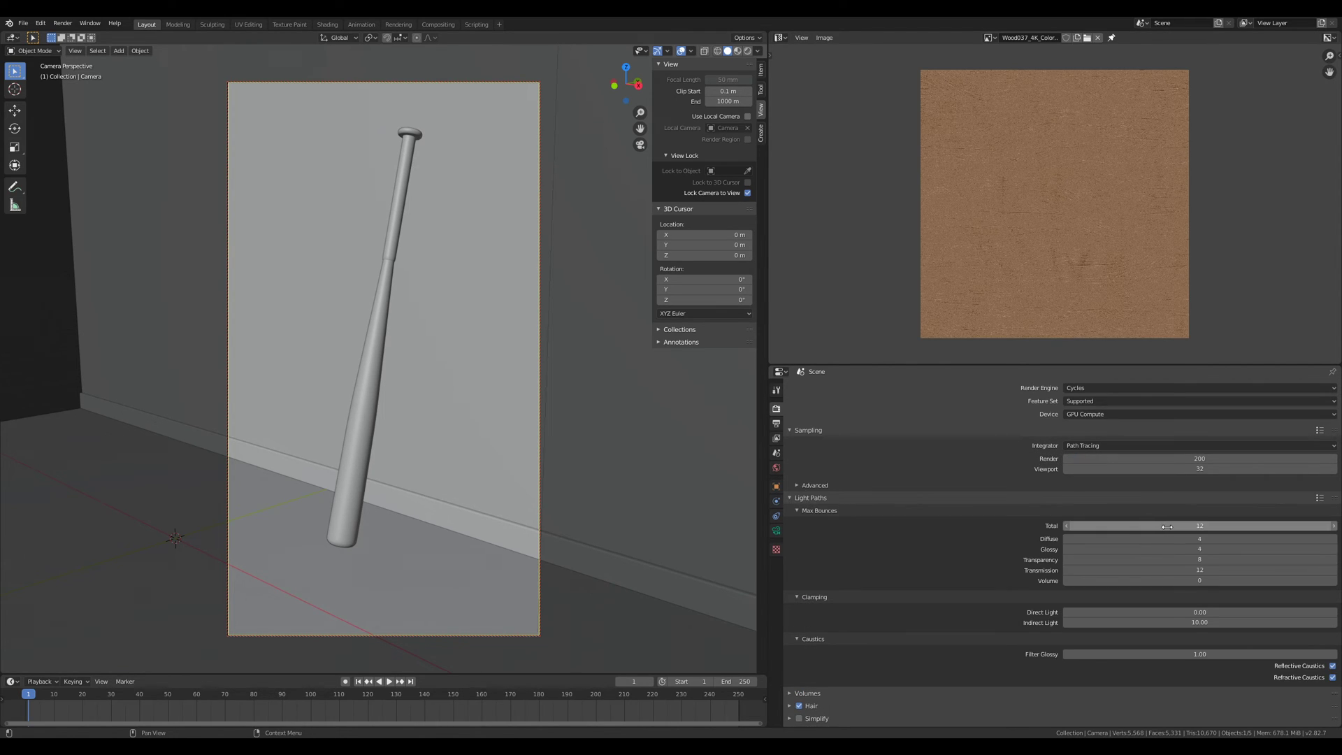
pyautogui.click(1318, 498)
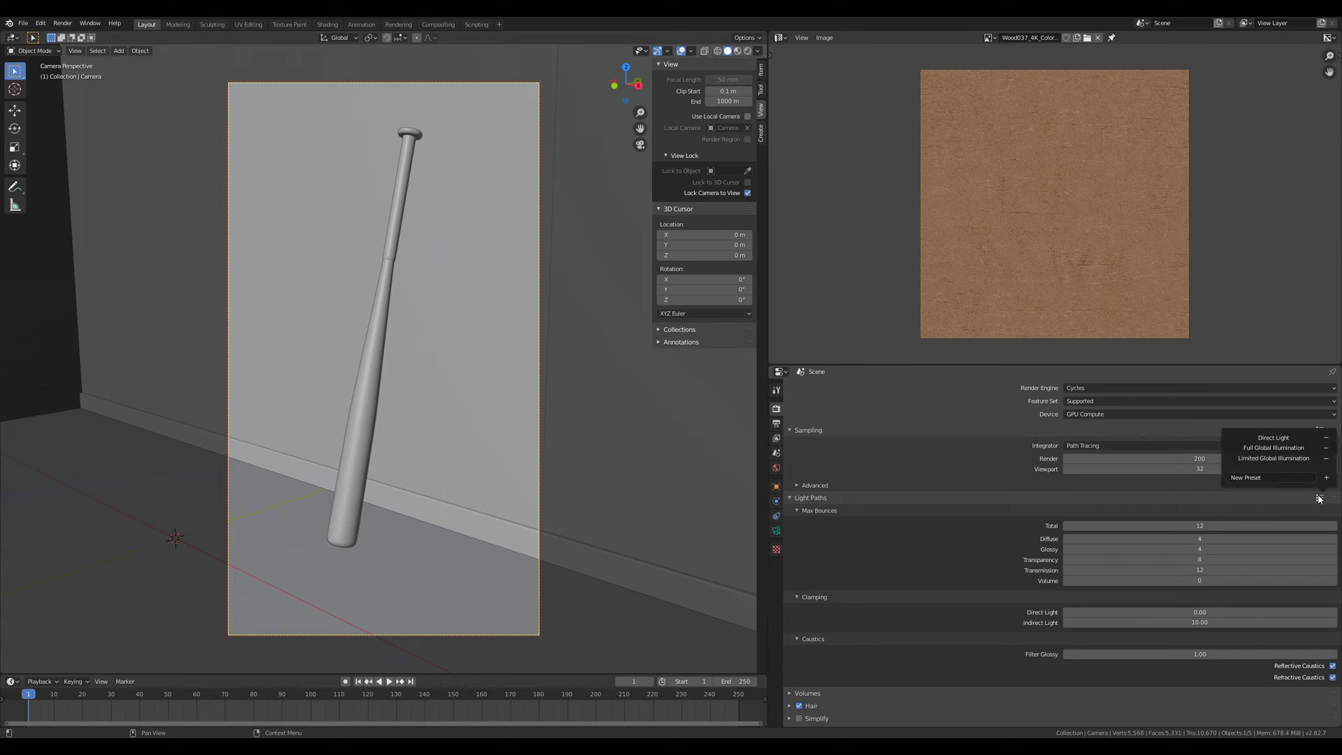
pyautogui.click(1265, 448)
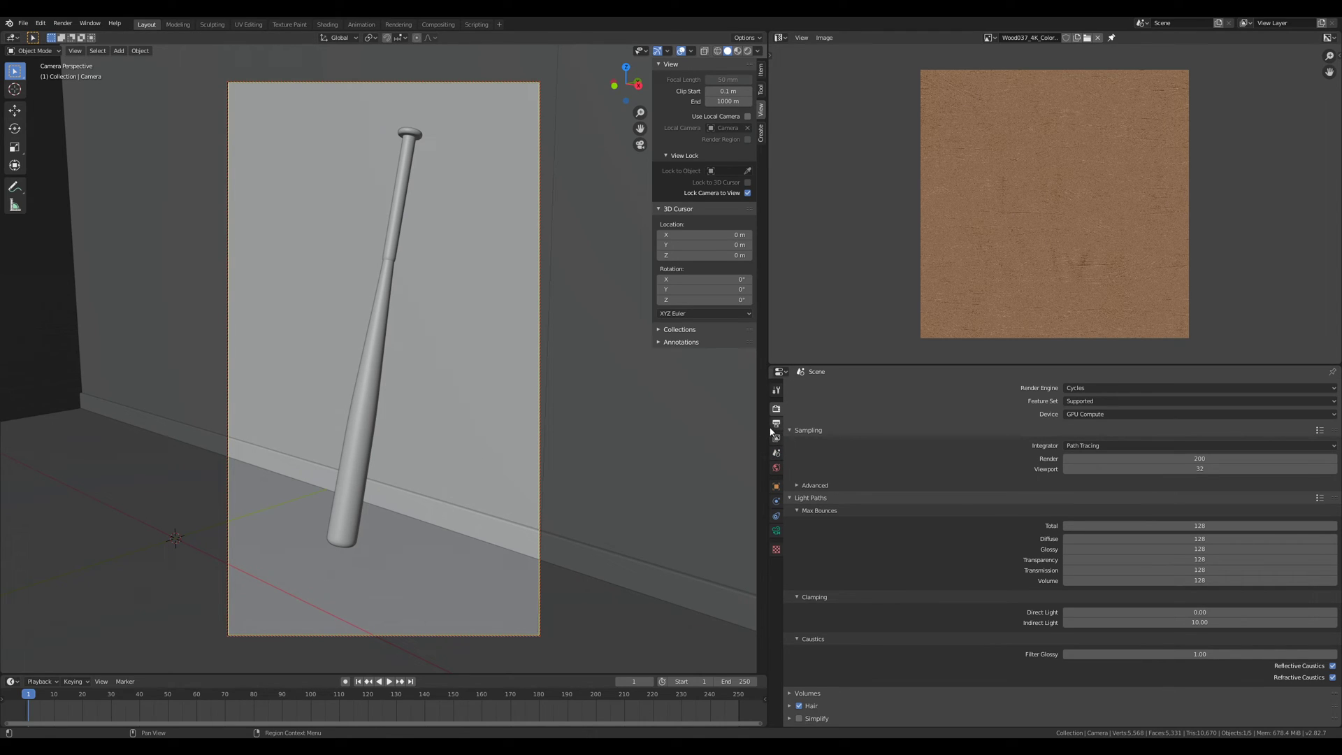
# Step: Enable denoising for the view layer and return to the output settings
pyautogui.scroll(-3, 844, 568)
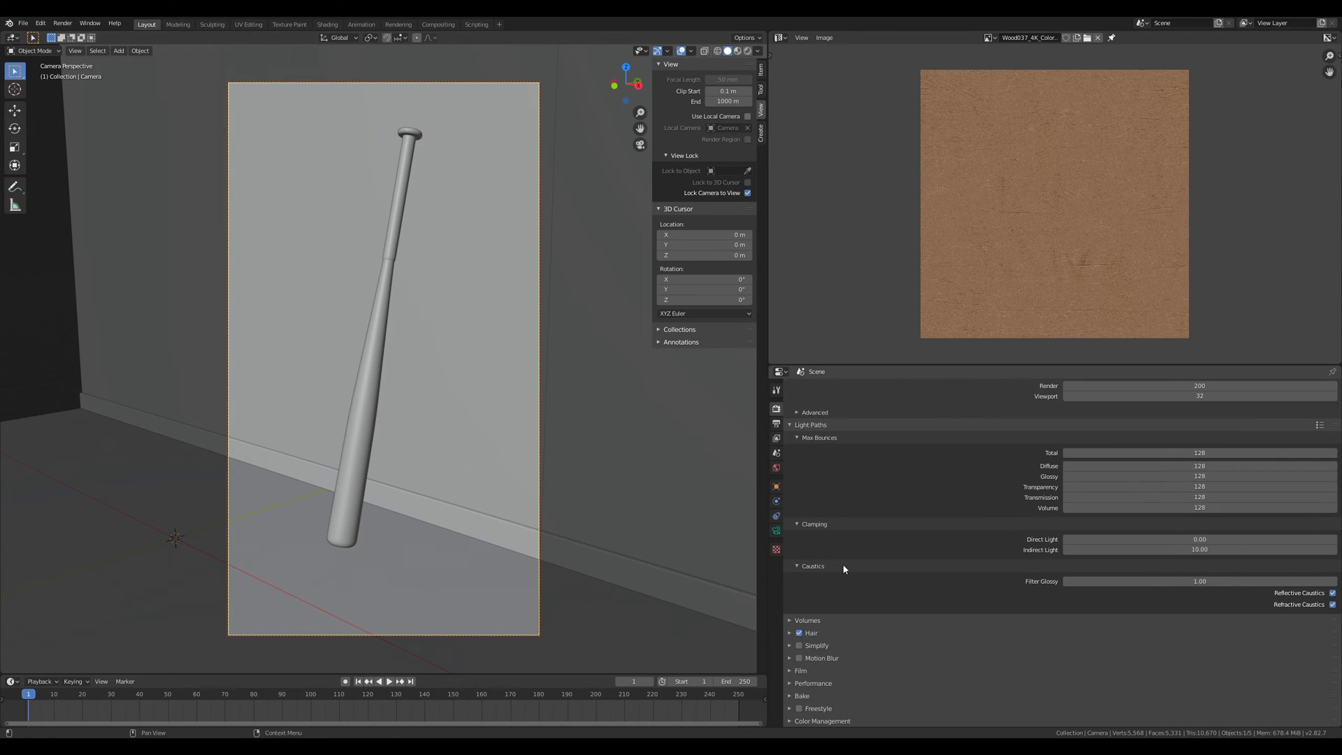
pyautogui.click(776, 423)
pyautogui.click(776, 438)
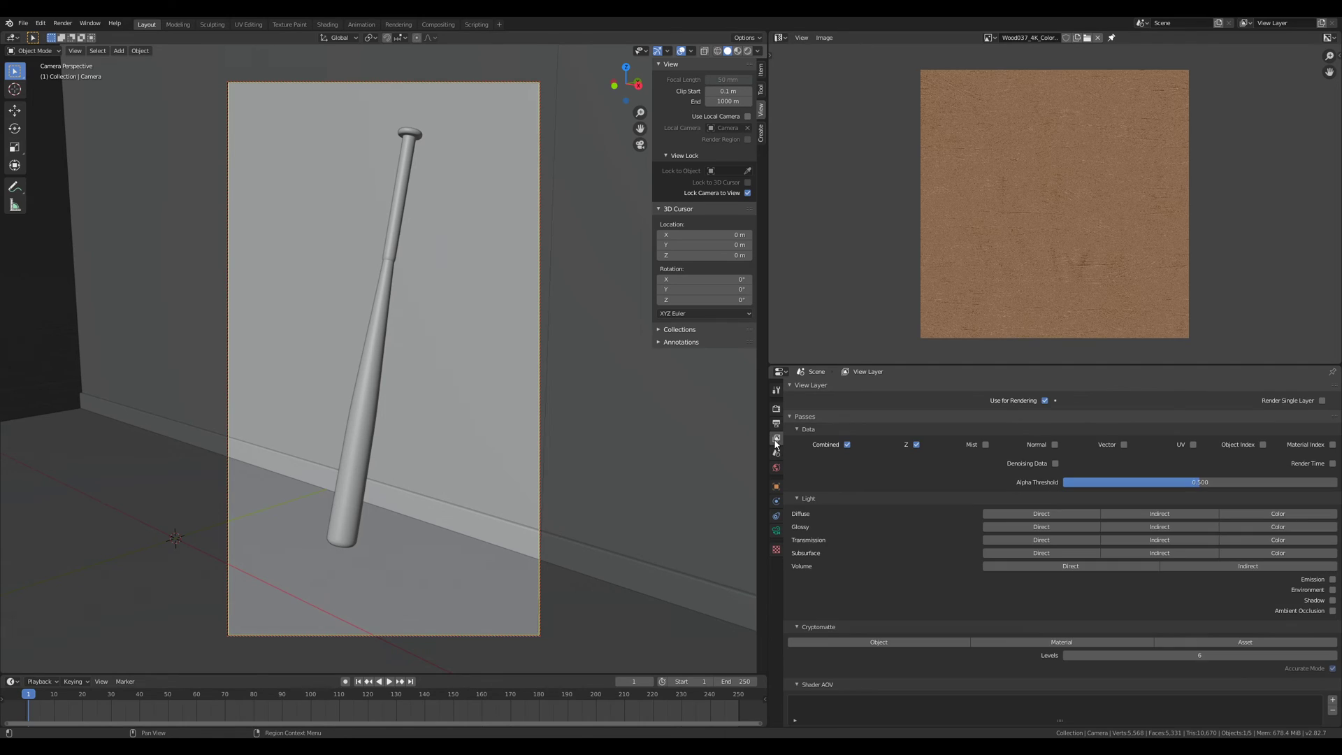
pyautogui.click(799, 720)
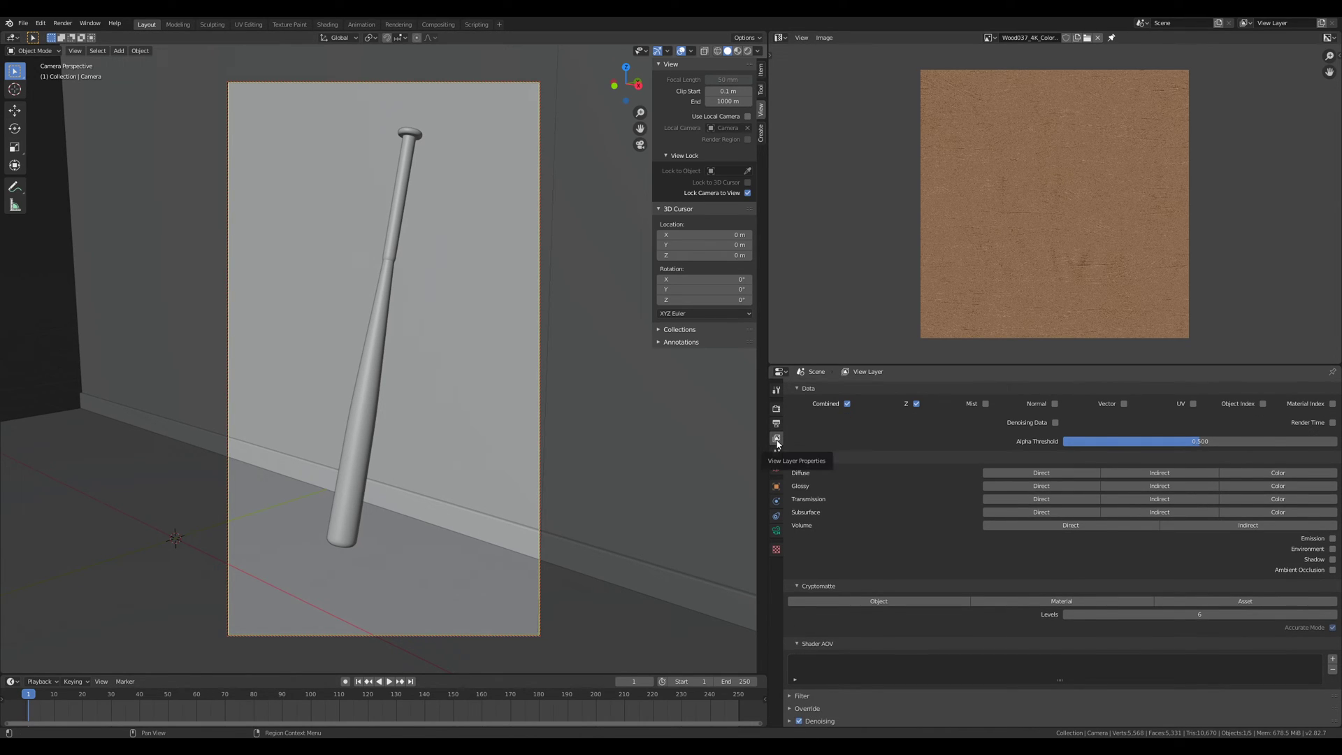
pyautogui.scroll(2, 847, 512)
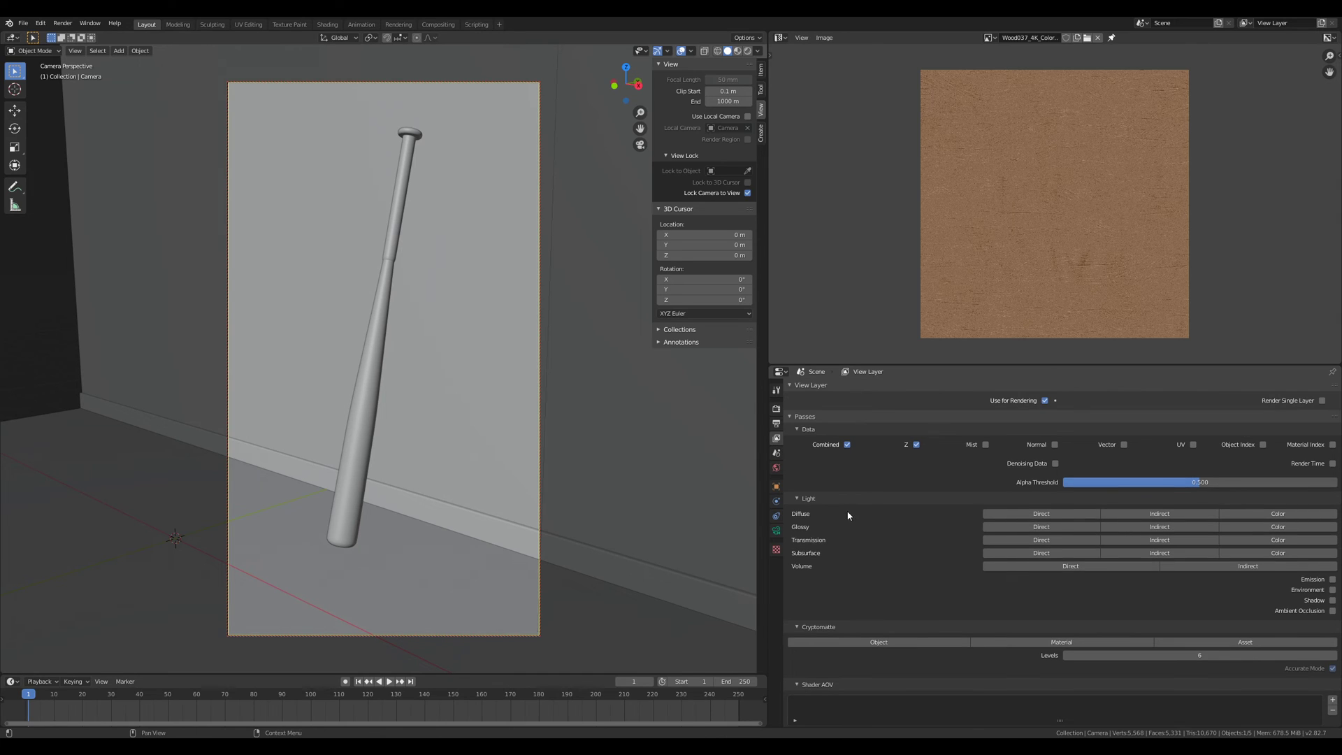
pyautogui.click(776, 423)
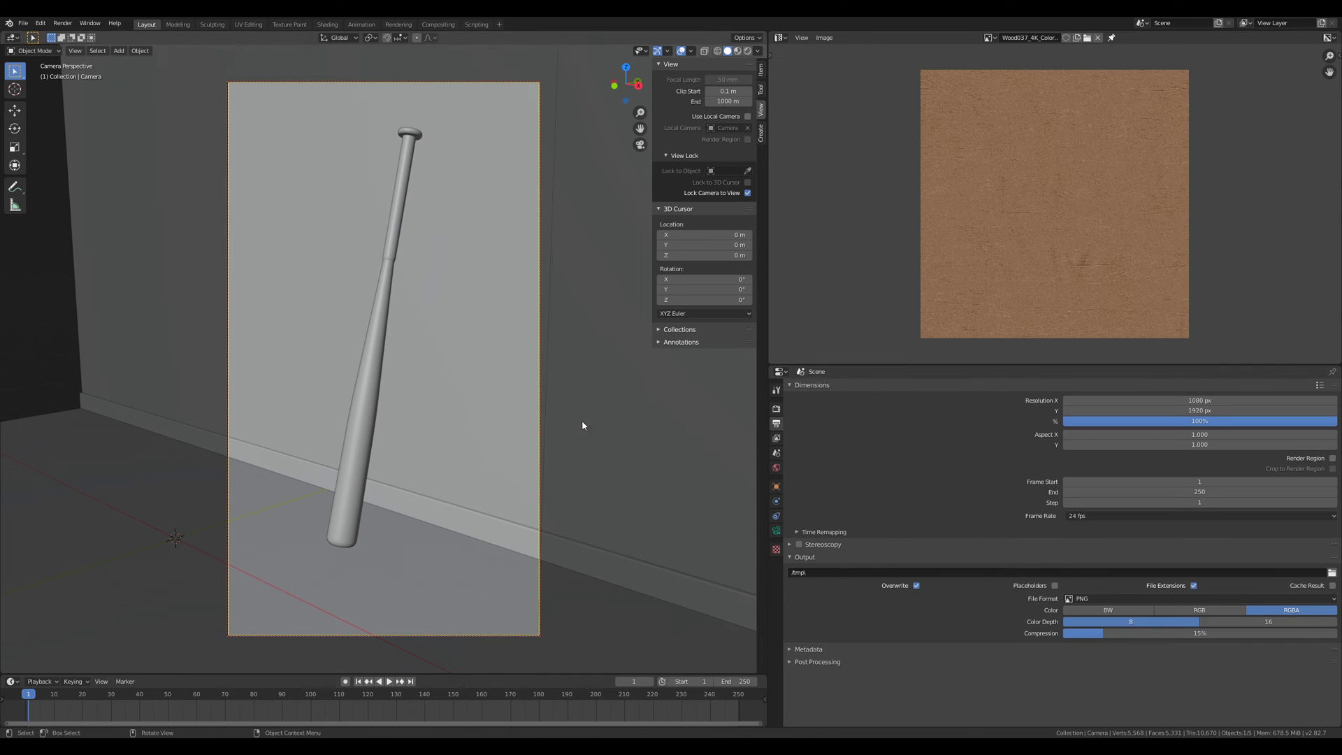
# Step: Render the scene with Cycles and inspect the bat's wood grain, handle, baseboard and shadow in the rendered image
pyautogui.press('F12')
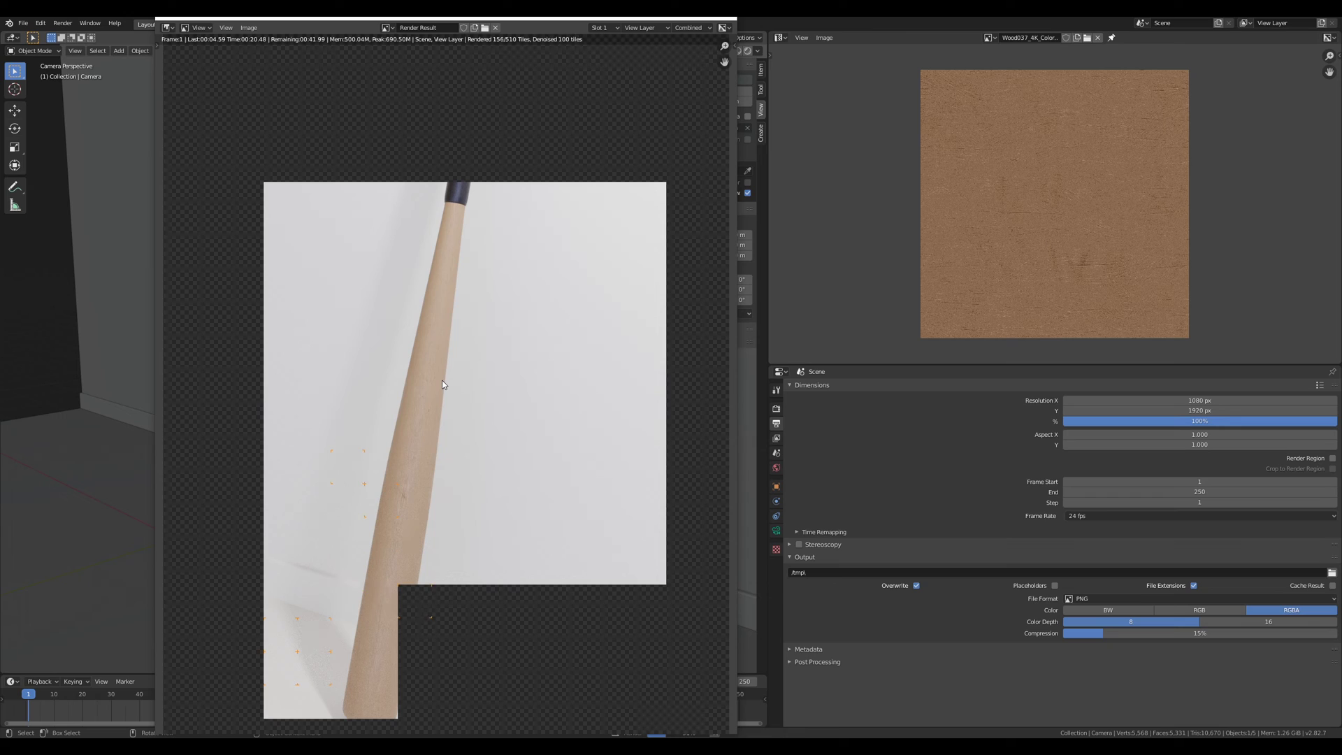
pyautogui.moveTo(474, 470); pyautogui.dragTo(482, 374, button='middle')
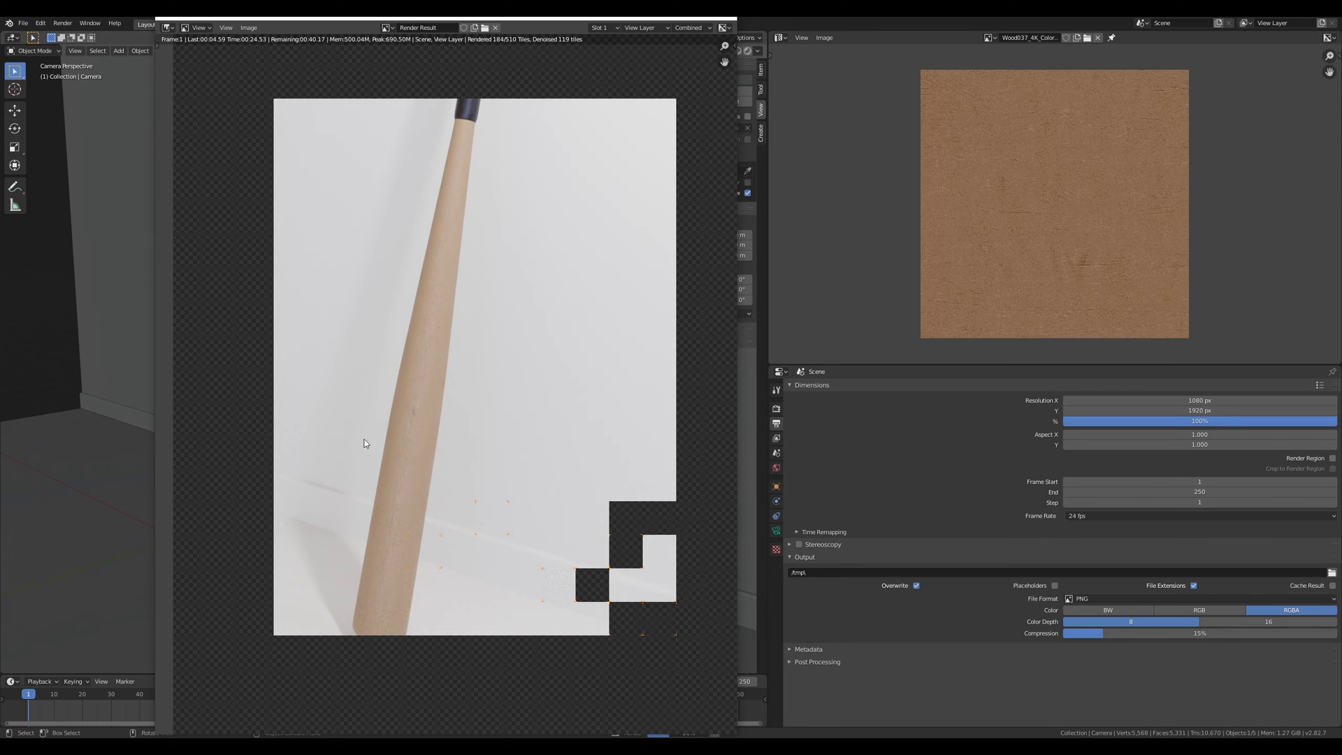
pyautogui.scroll(1, 418, 437)
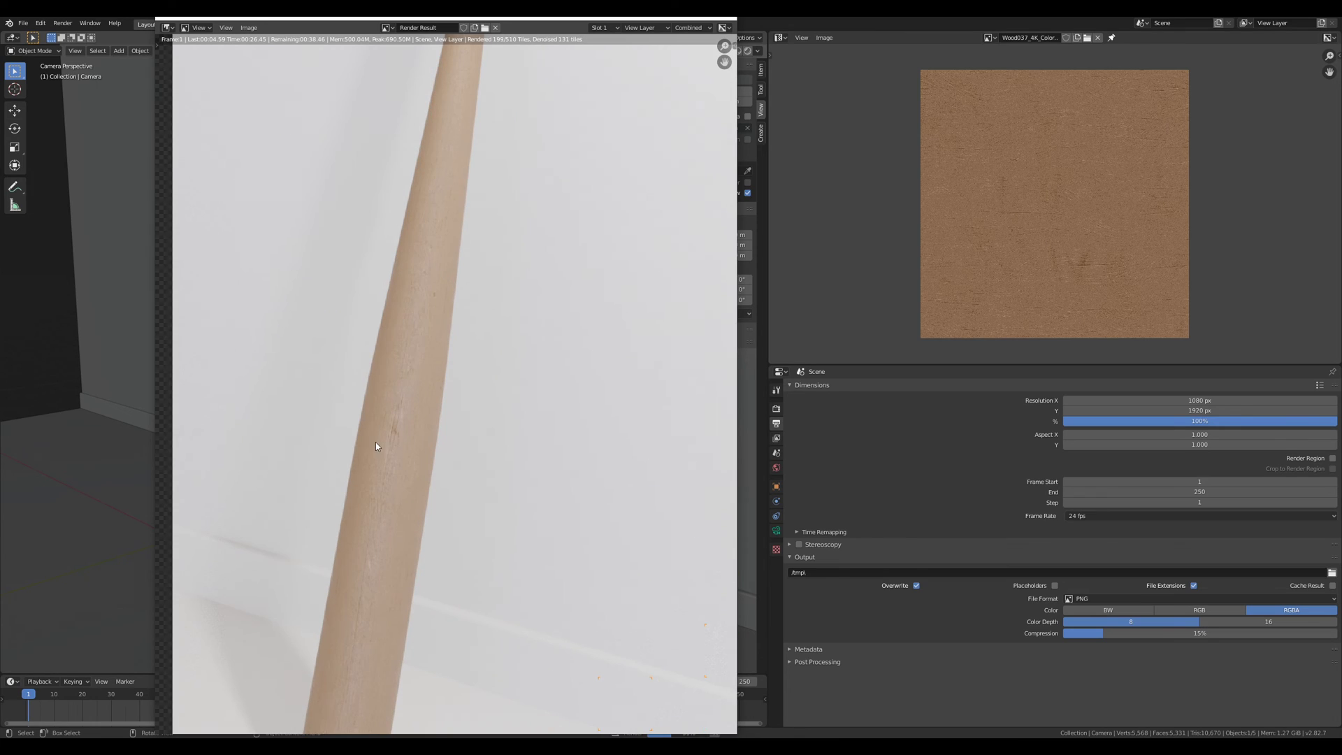
pyautogui.scroll(-1, 405, 449)
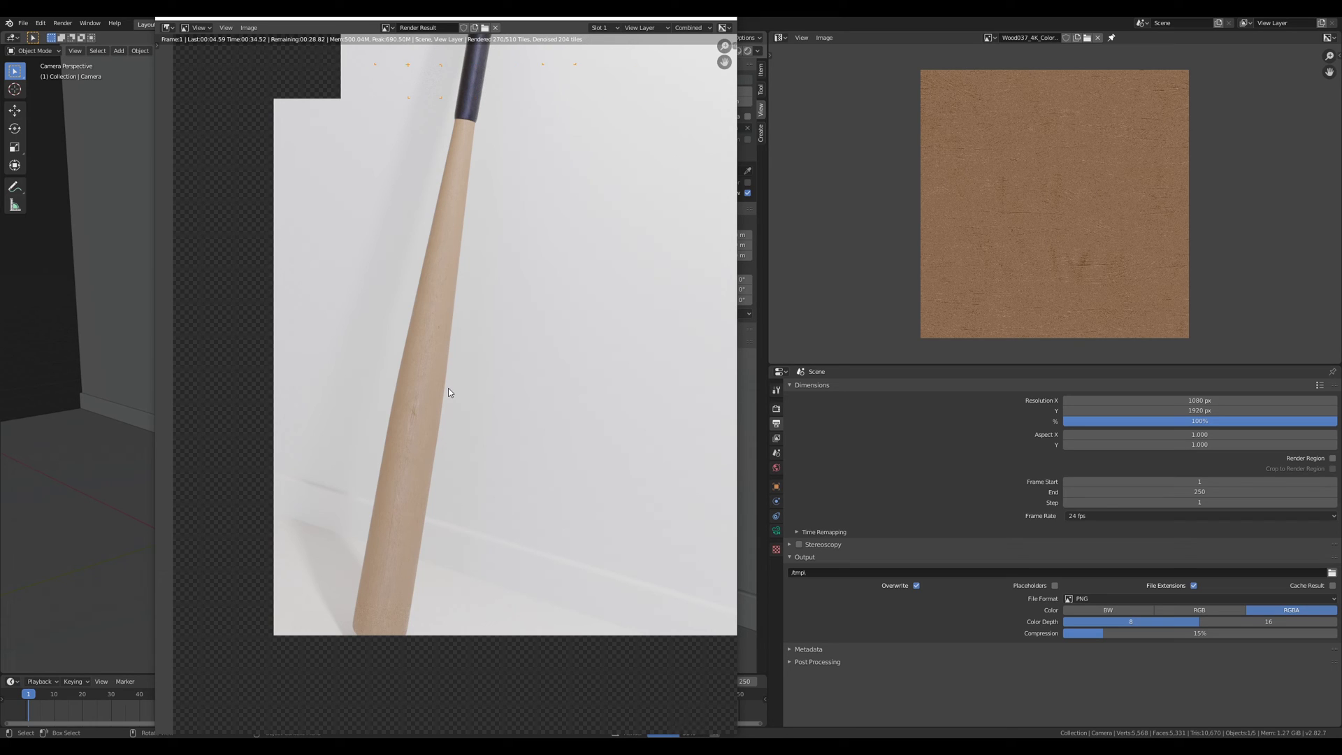
pyautogui.scroll(1, 523, 428)
pyautogui.moveTo(523, 434); pyautogui.dragTo(536, 276, button='middle')
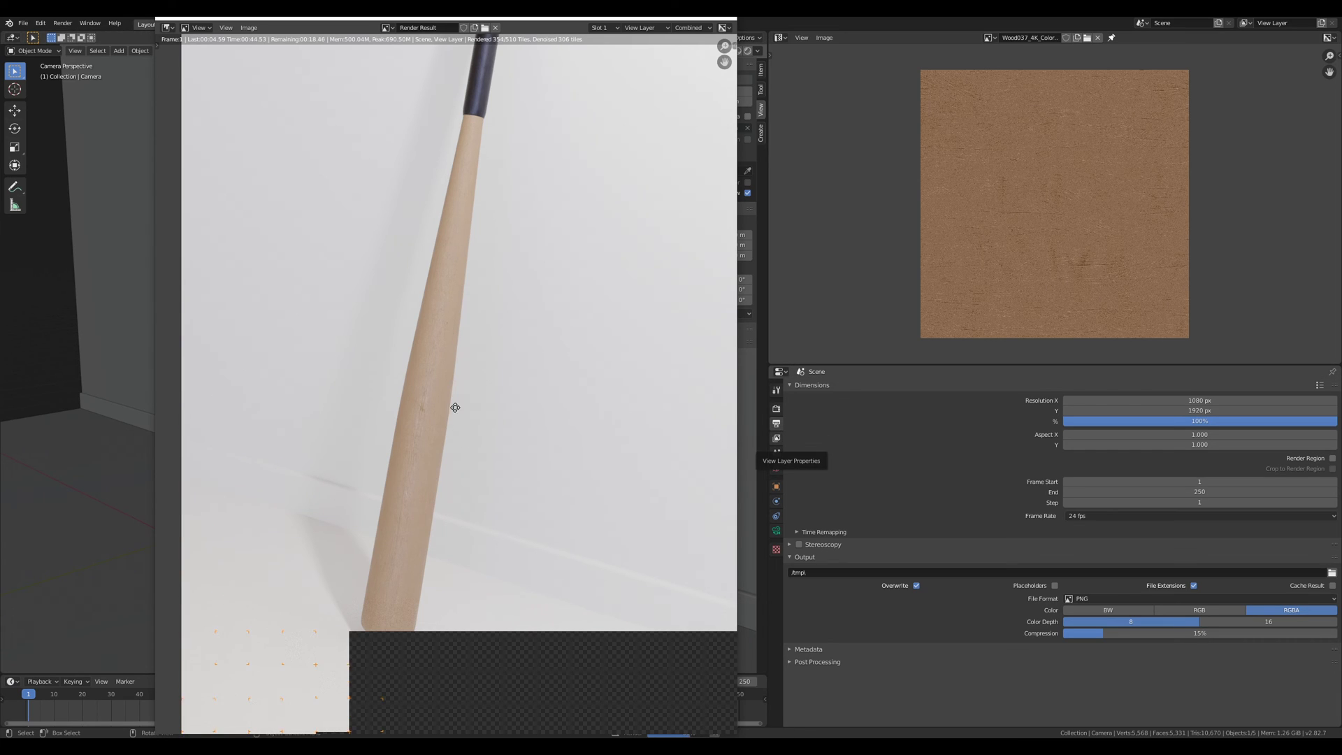
pyautogui.moveTo(455, 412); pyautogui.dragTo(450, 388, button='middle')
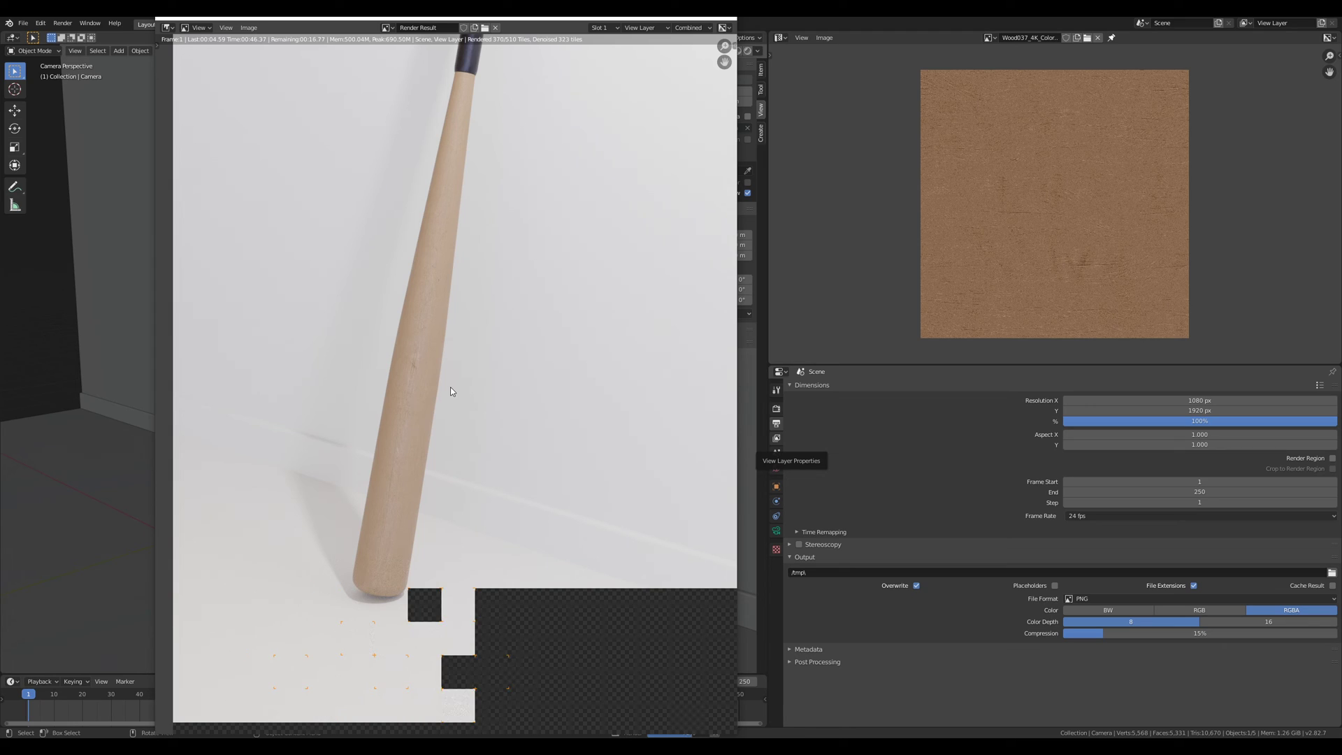
pyautogui.scroll(-1, 450, 389)
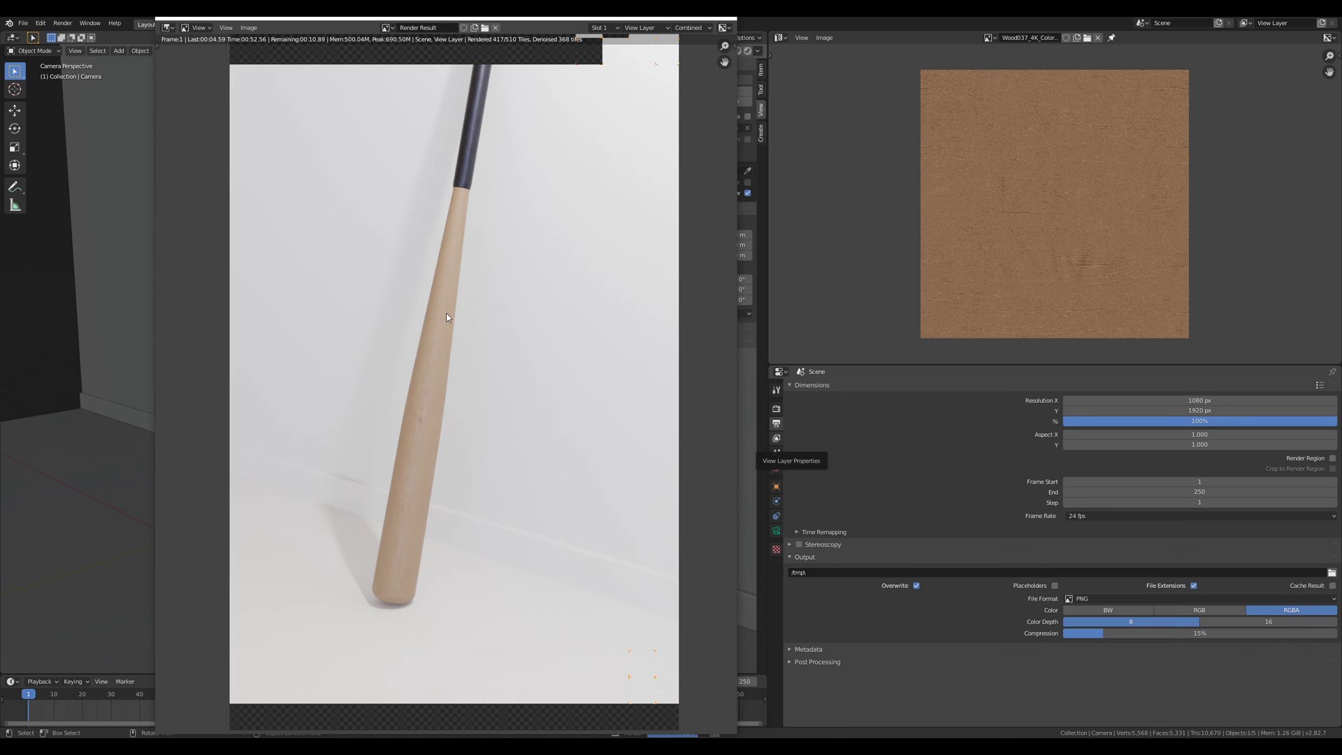
pyautogui.scroll(-2, 459, 342)
pyautogui.scroll(2, 458, 342)
pyautogui.moveTo(468, 328); pyautogui.dragTo(478, 412, button='middle')
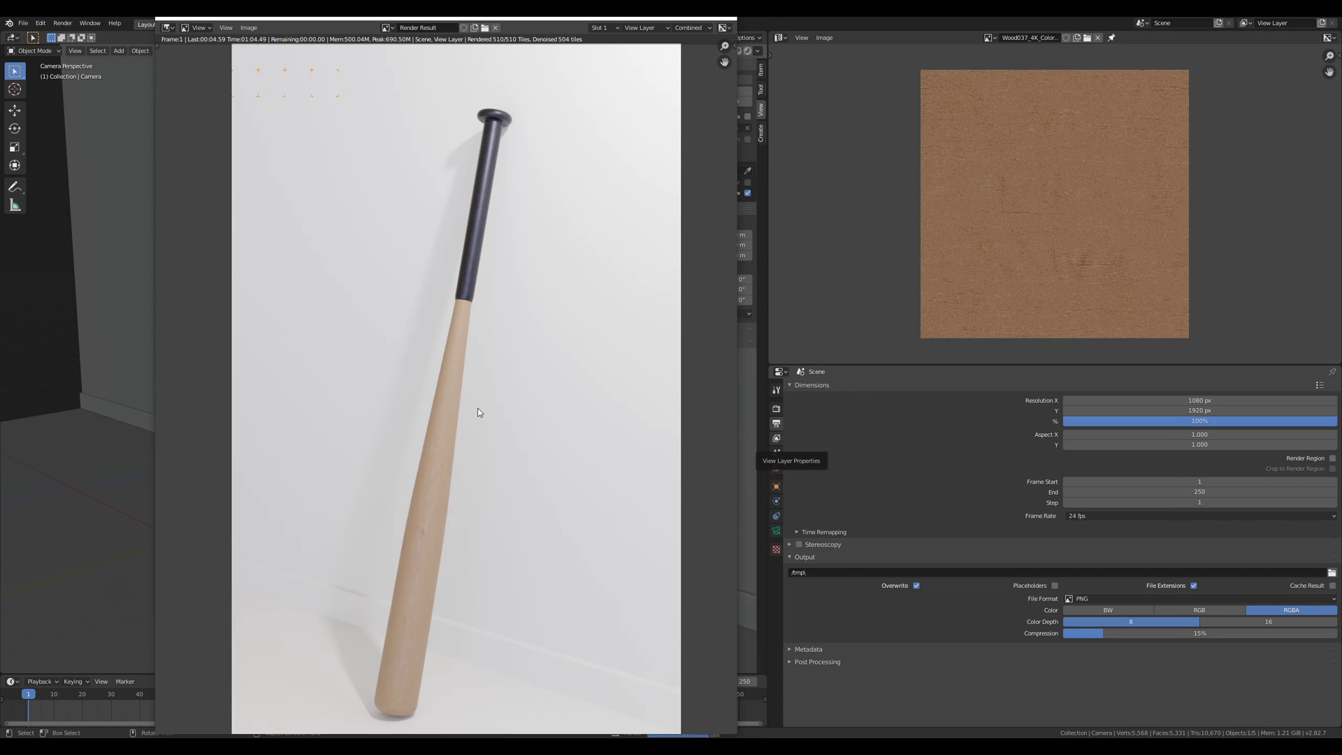
pyautogui.moveTo(470, 392)
pyautogui.mouseDown(button='middle')
pyautogui.moveTo(482, 263)
pyautogui.moveTo(486, 380)
pyautogui.mouseUp(button='middle')
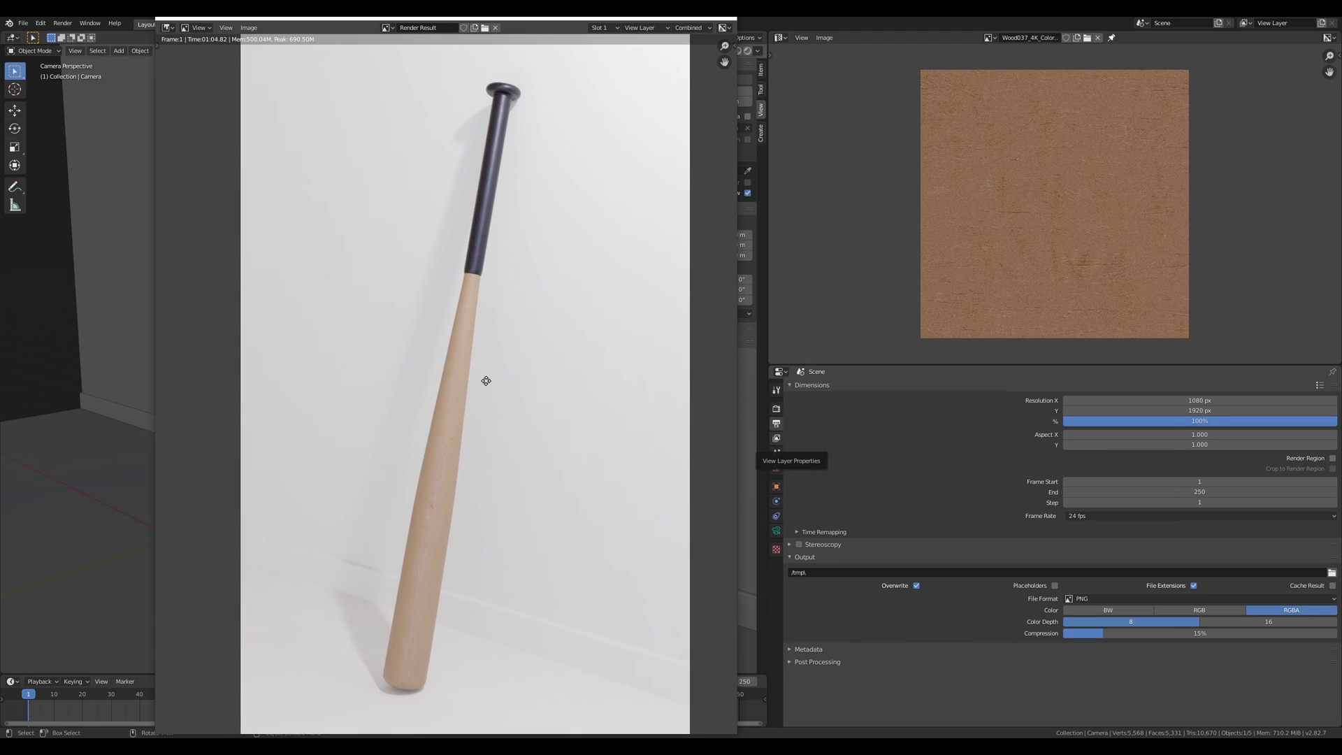
# Step: Save the rendered image as rendu_batte_tuto.png in the batte folder, using PNG format with 16-bit color depth and 0% compression
pyautogui.scroll(2, 487, 385)
pyautogui.scroll(-2, 487, 384)
pyautogui.click(249, 28)
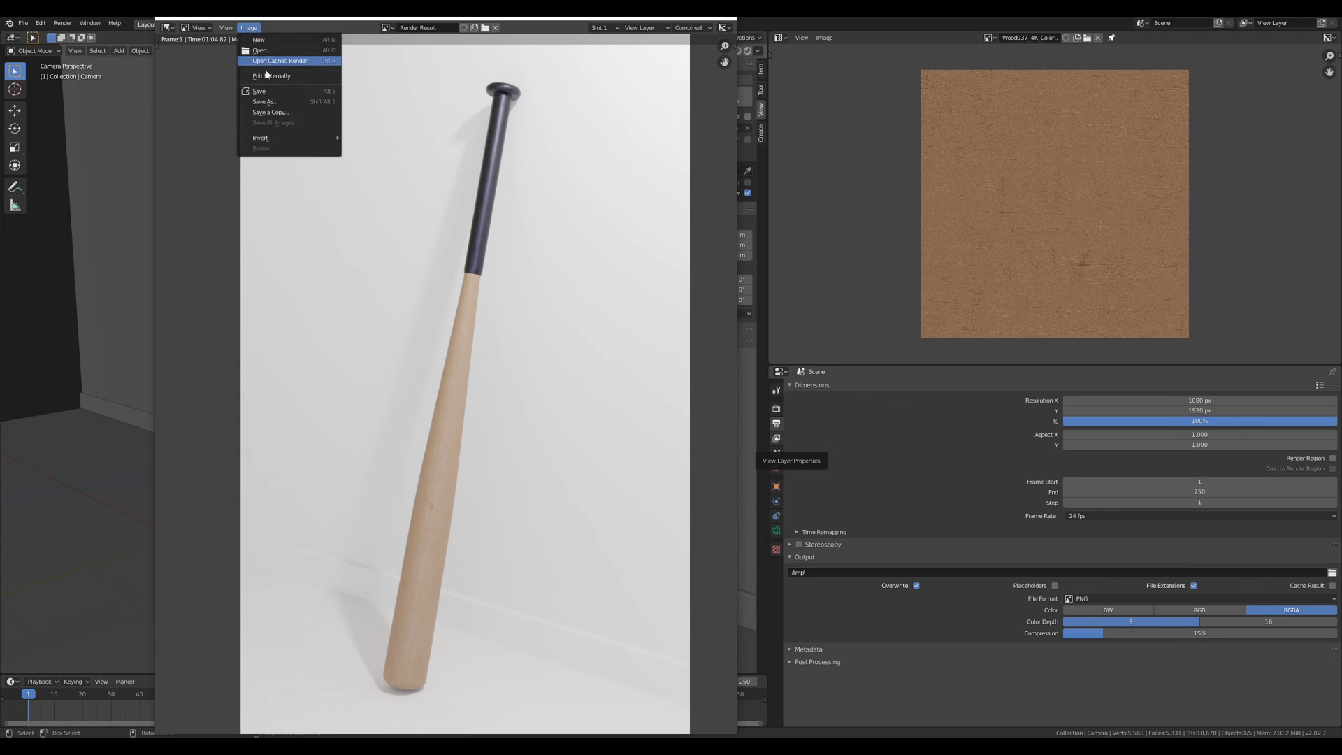
pyautogui.click(283, 105)
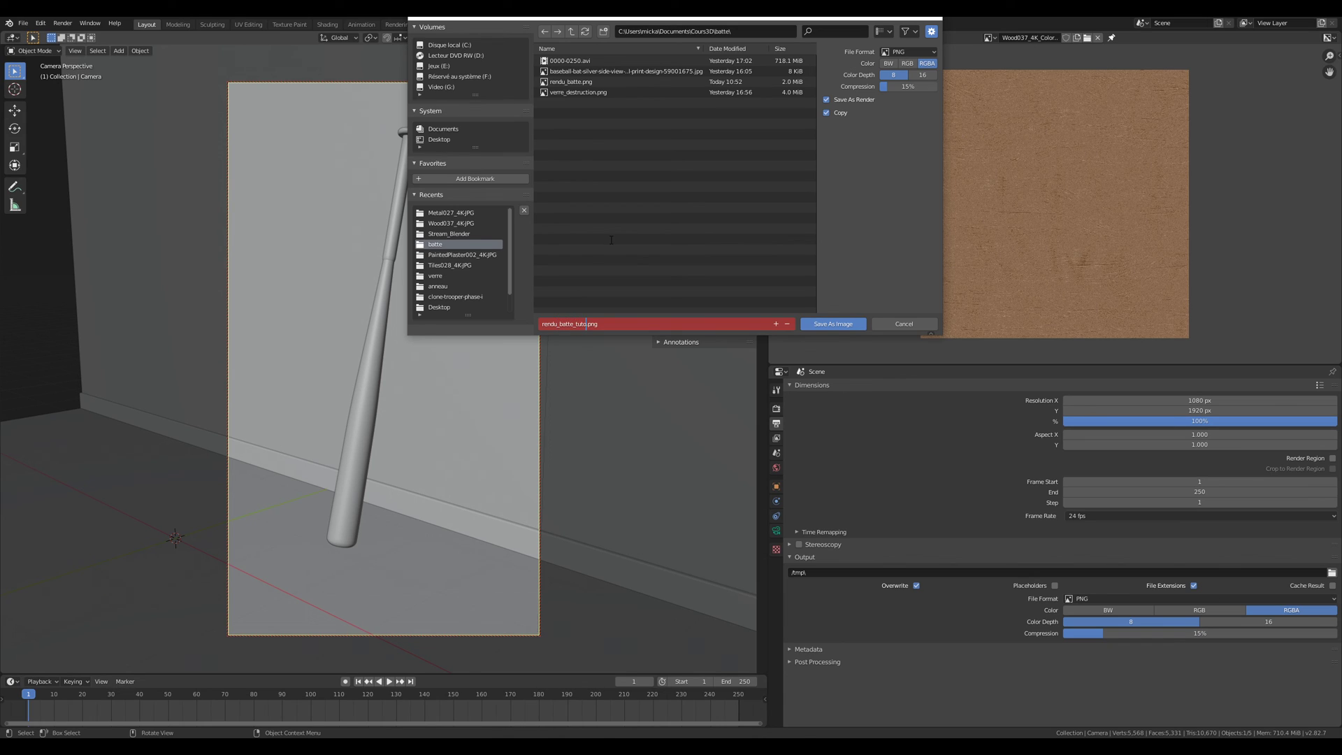
pyautogui.click(860, 239)
pyautogui.moveTo(909, 86); pyautogui.dragTo(881, 87)
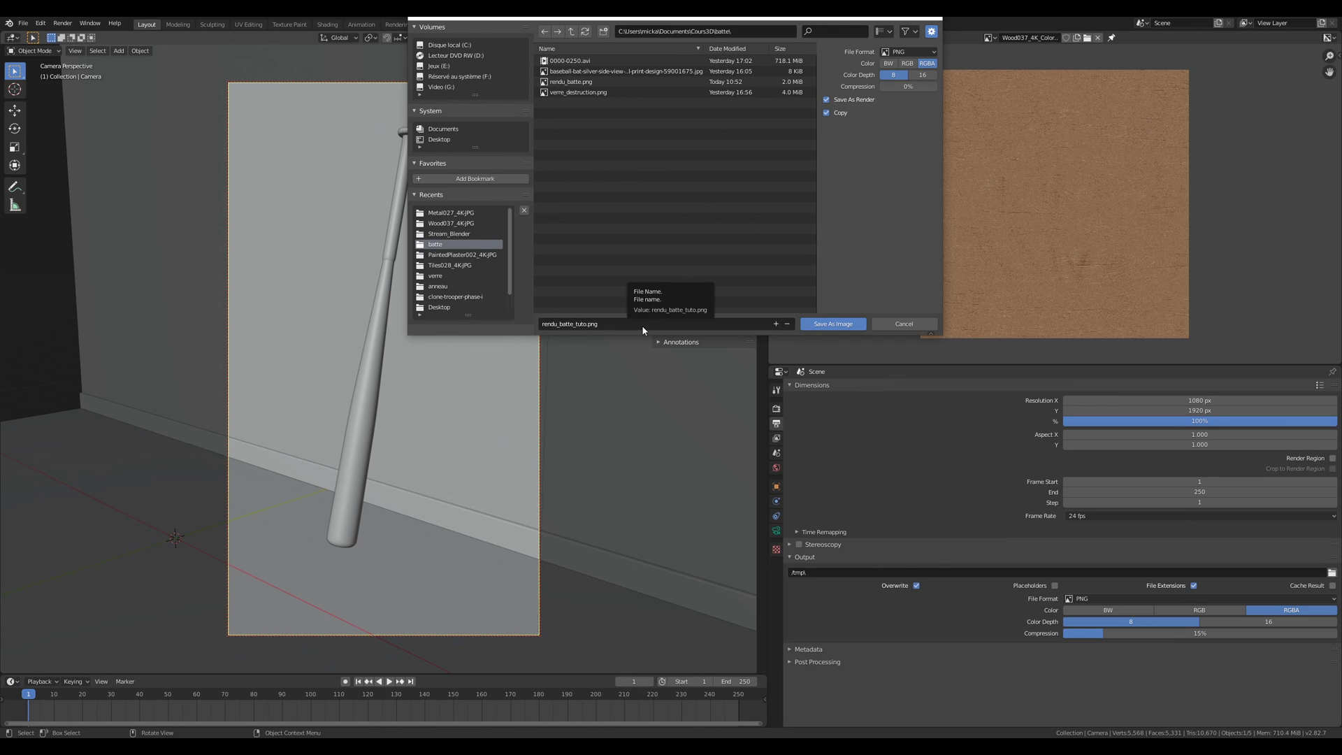
pyautogui.click(921, 76)
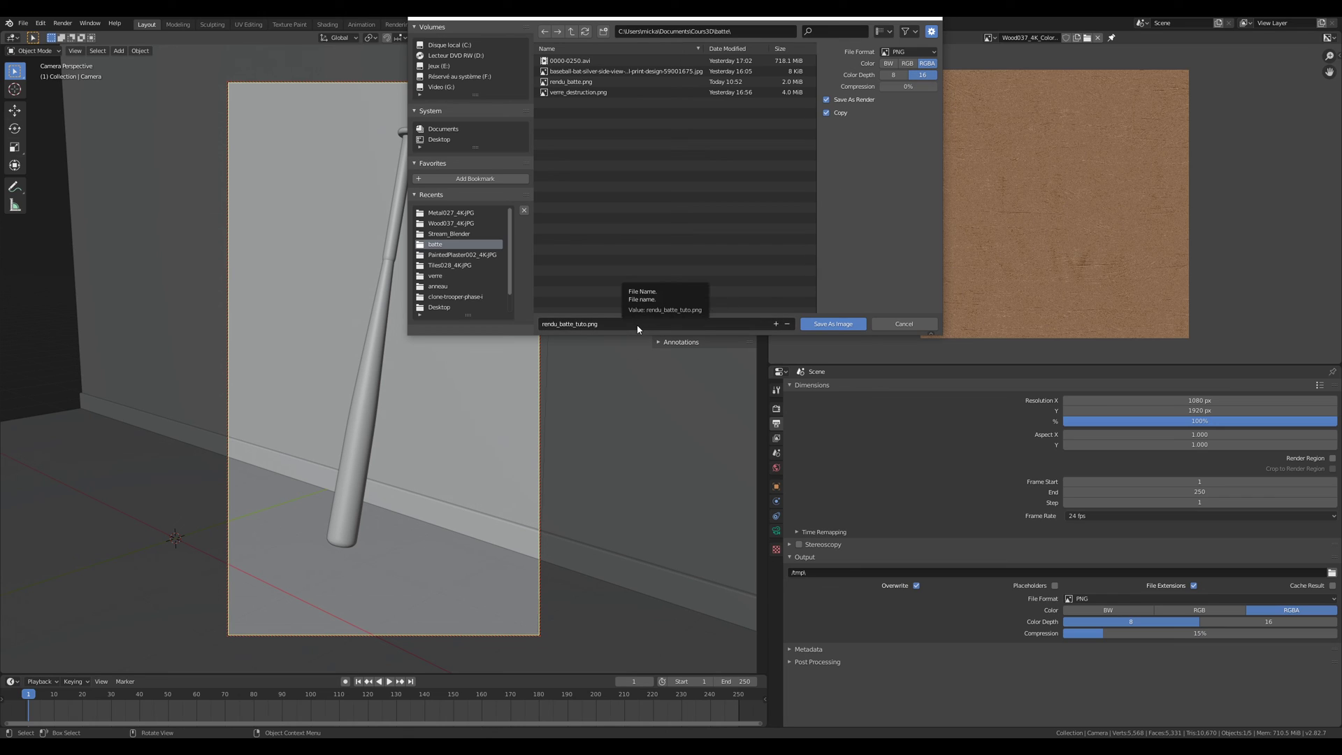
pyautogui.click(822, 323)
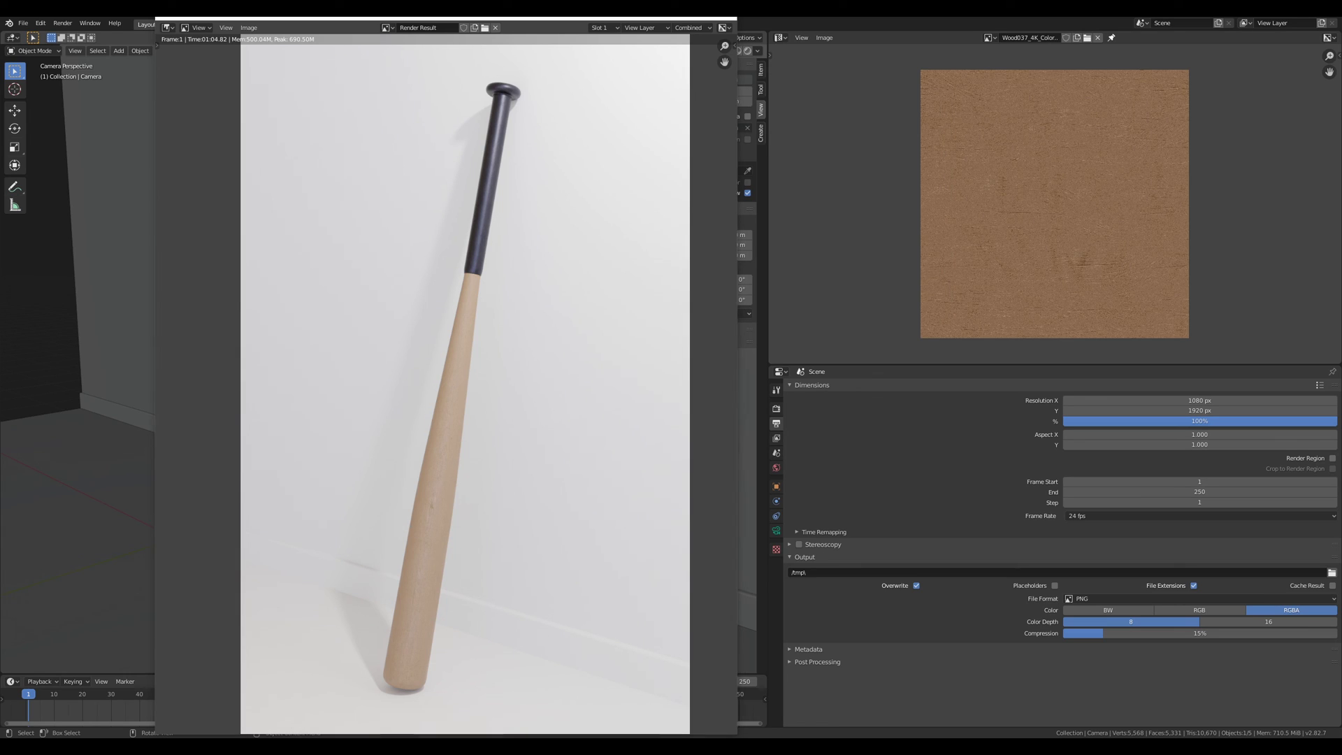
# Step: Switch to File Explorer and go to the batte folder inside Documents > Cours3D
pyautogui.hotkey('alt', 'Tab')
pyautogui.click(382, 475)
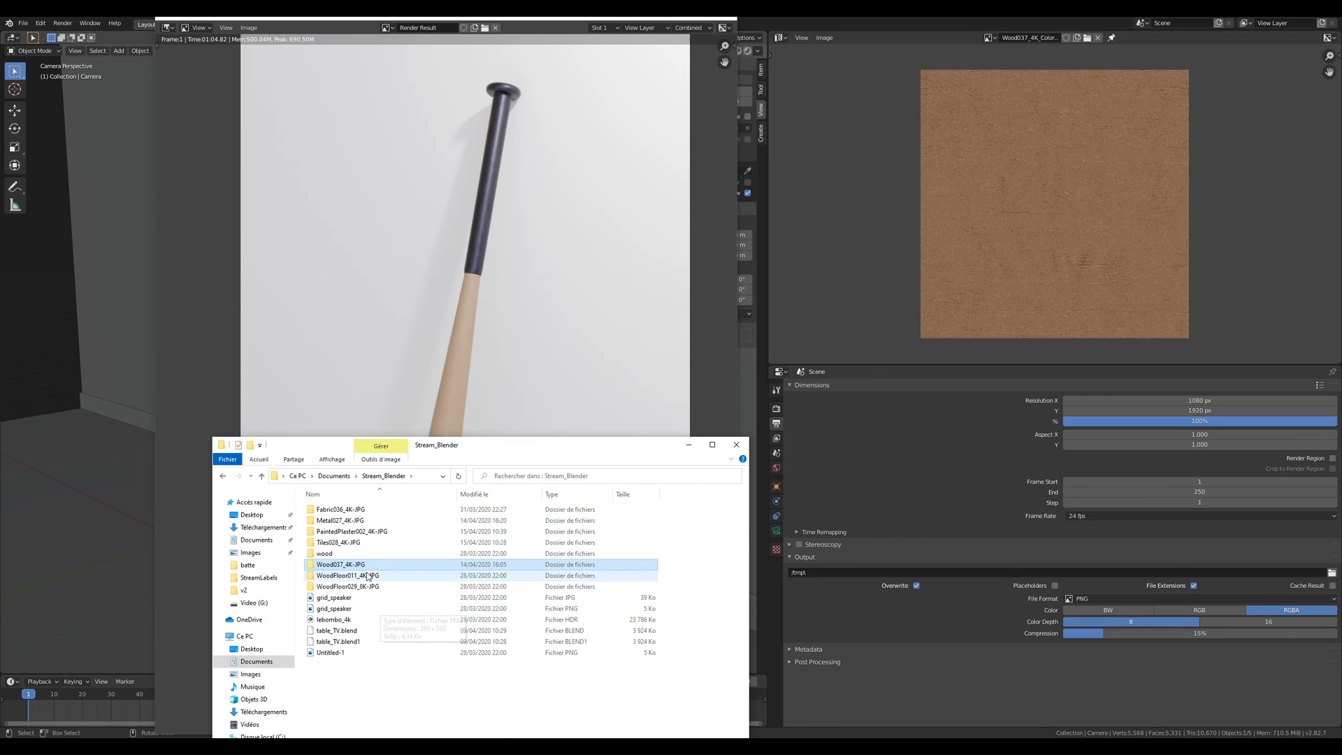
pyautogui.click(333, 475)
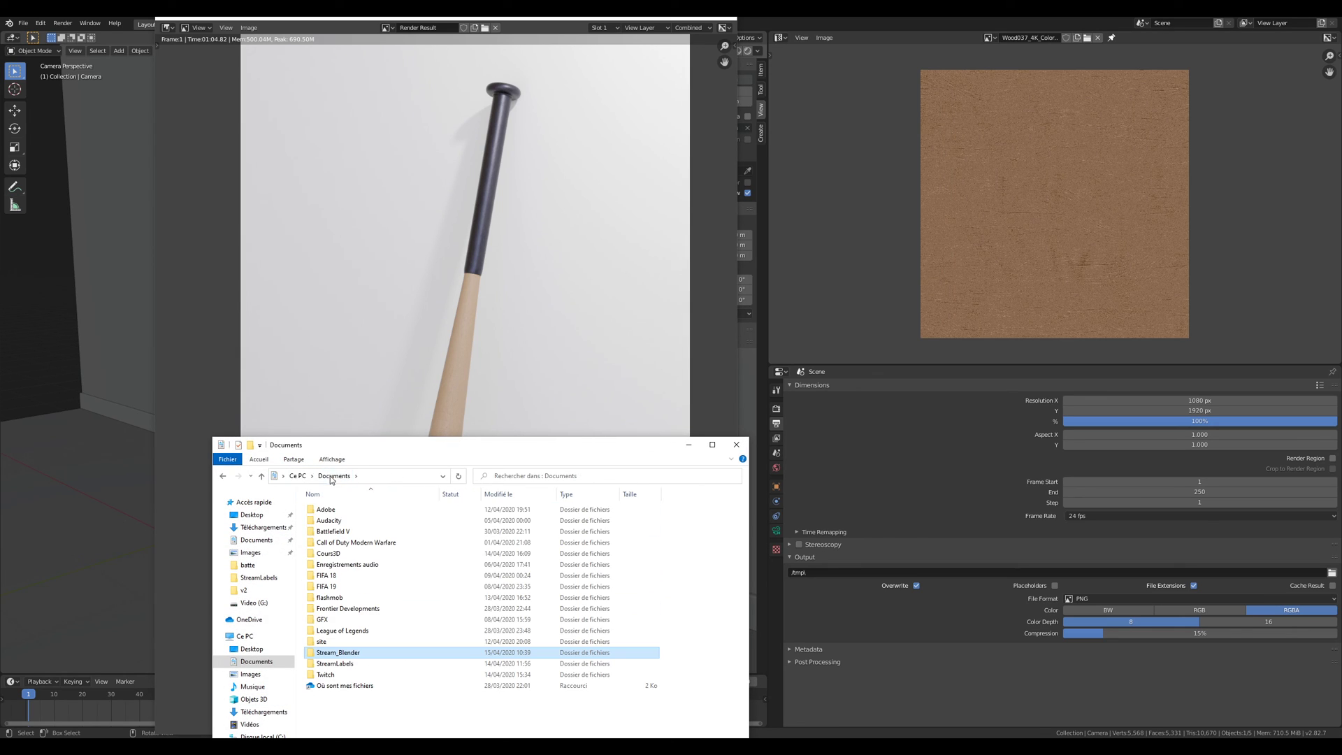
pyautogui.doubleClick(344, 552)
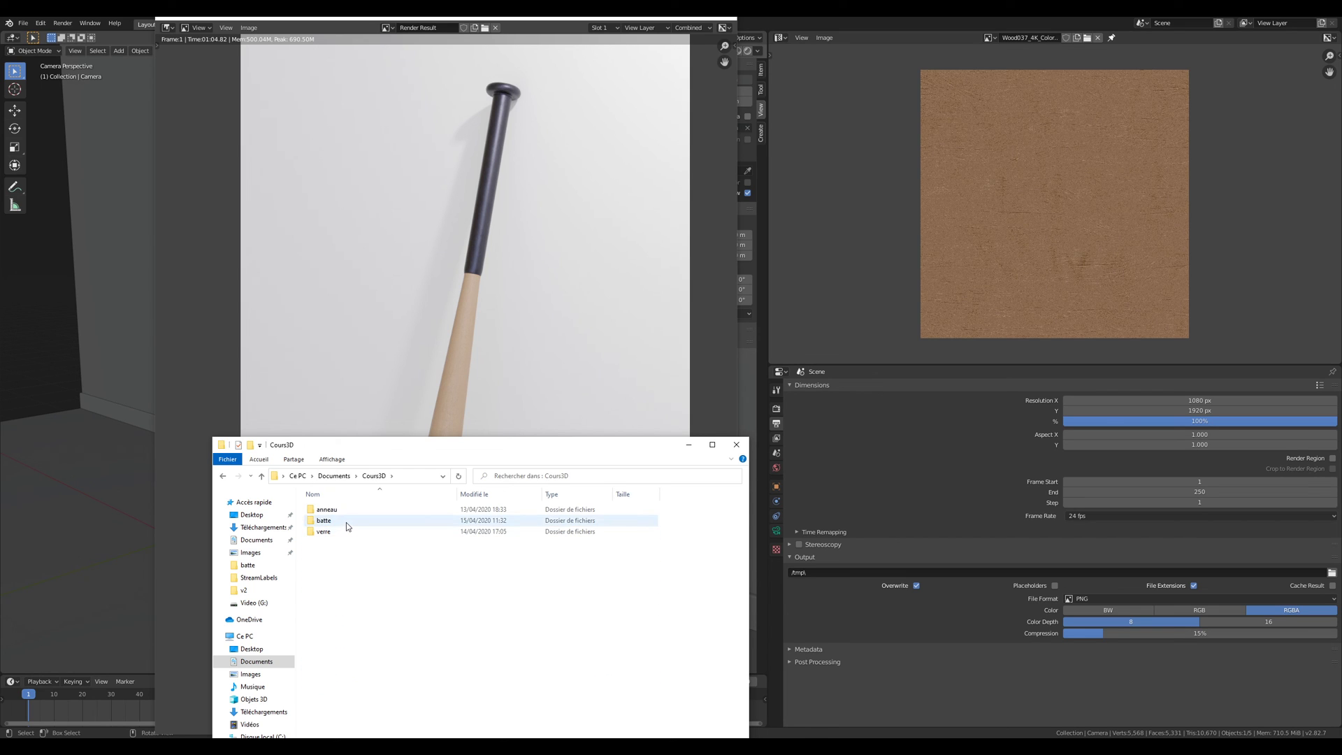
pyautogui.doubleClick(346, 522)
# Step: View the saved rendu_batte_tuto image, close it, and open the verre_destruction image from the same folder
pyautogui.doubleClick(384, 598)
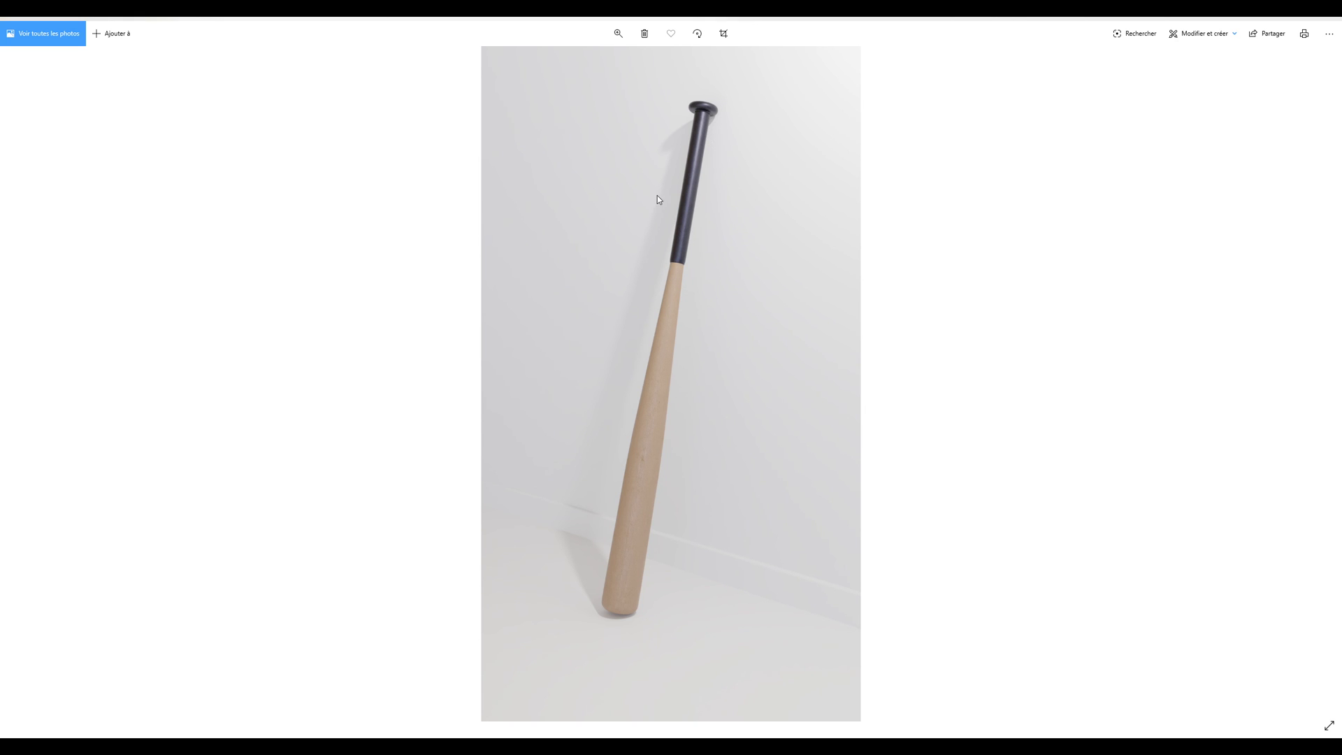
pyautogui.click(1282, 14)
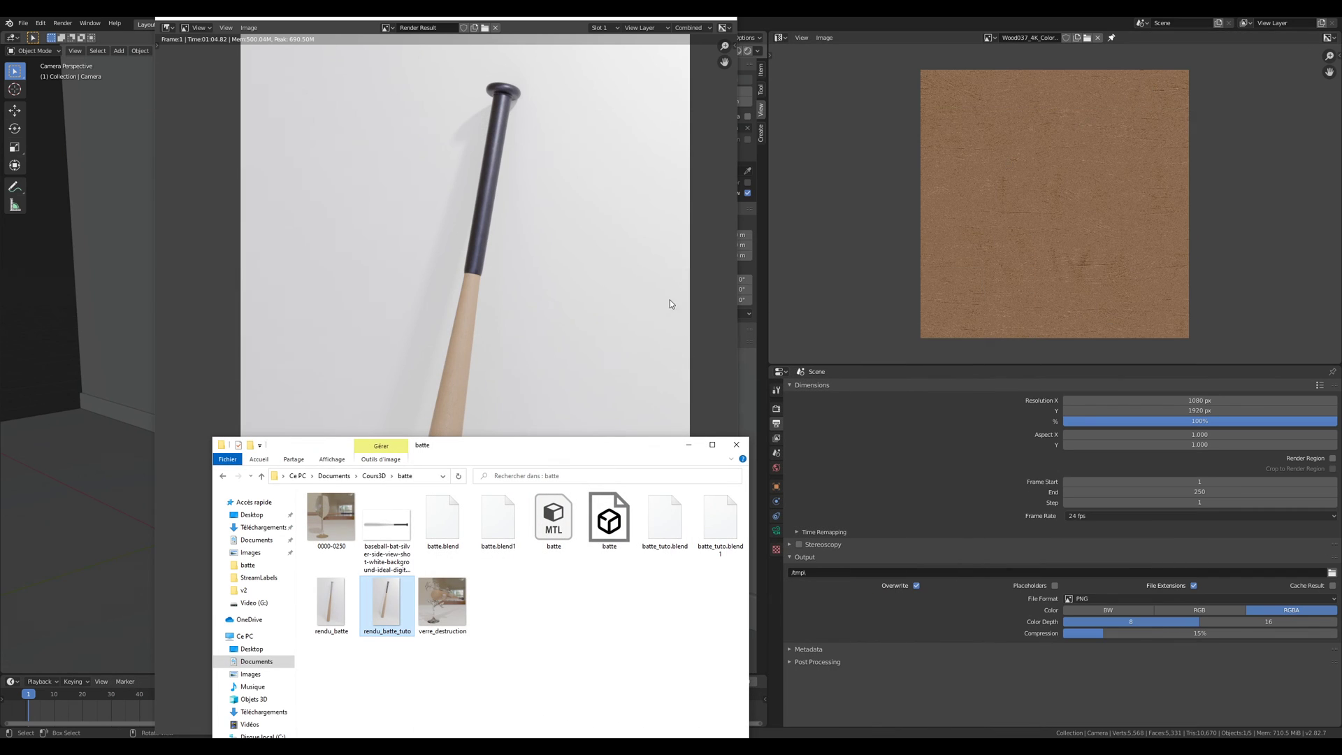
pyautogui.doubleClick(444, 603)
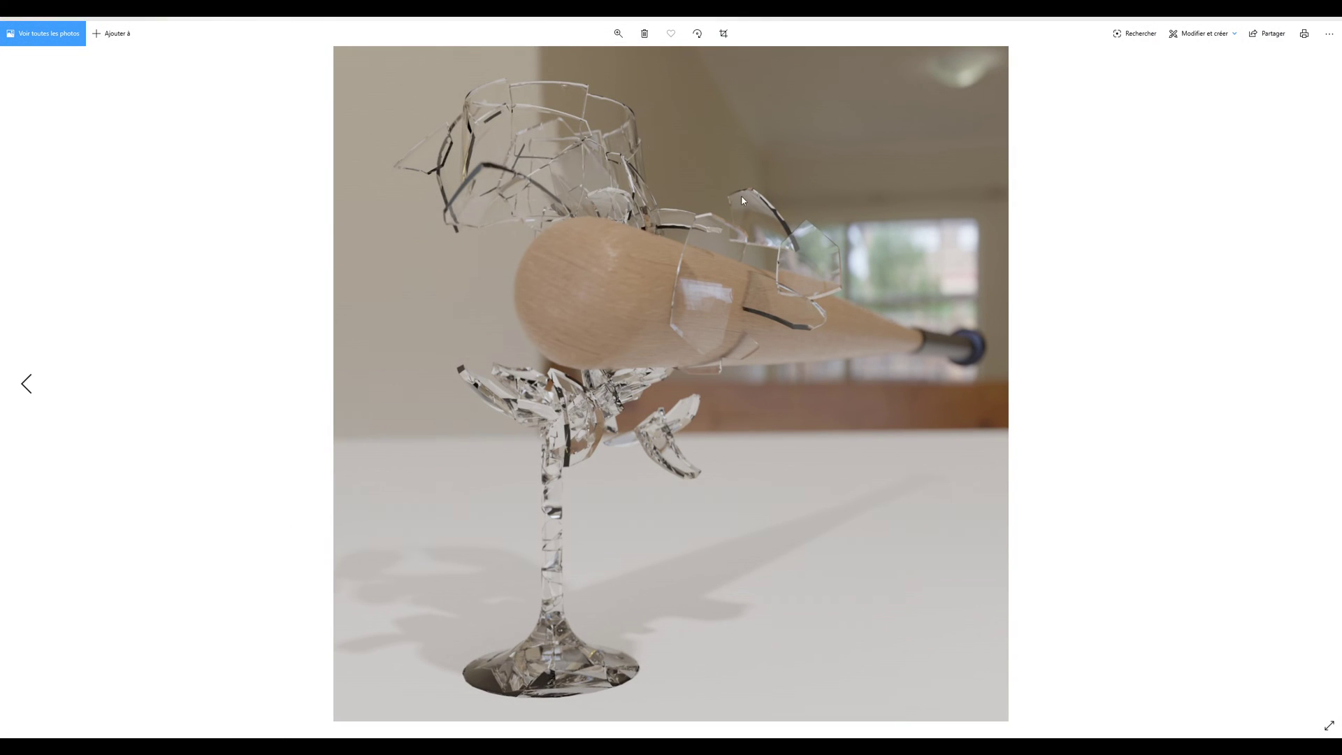